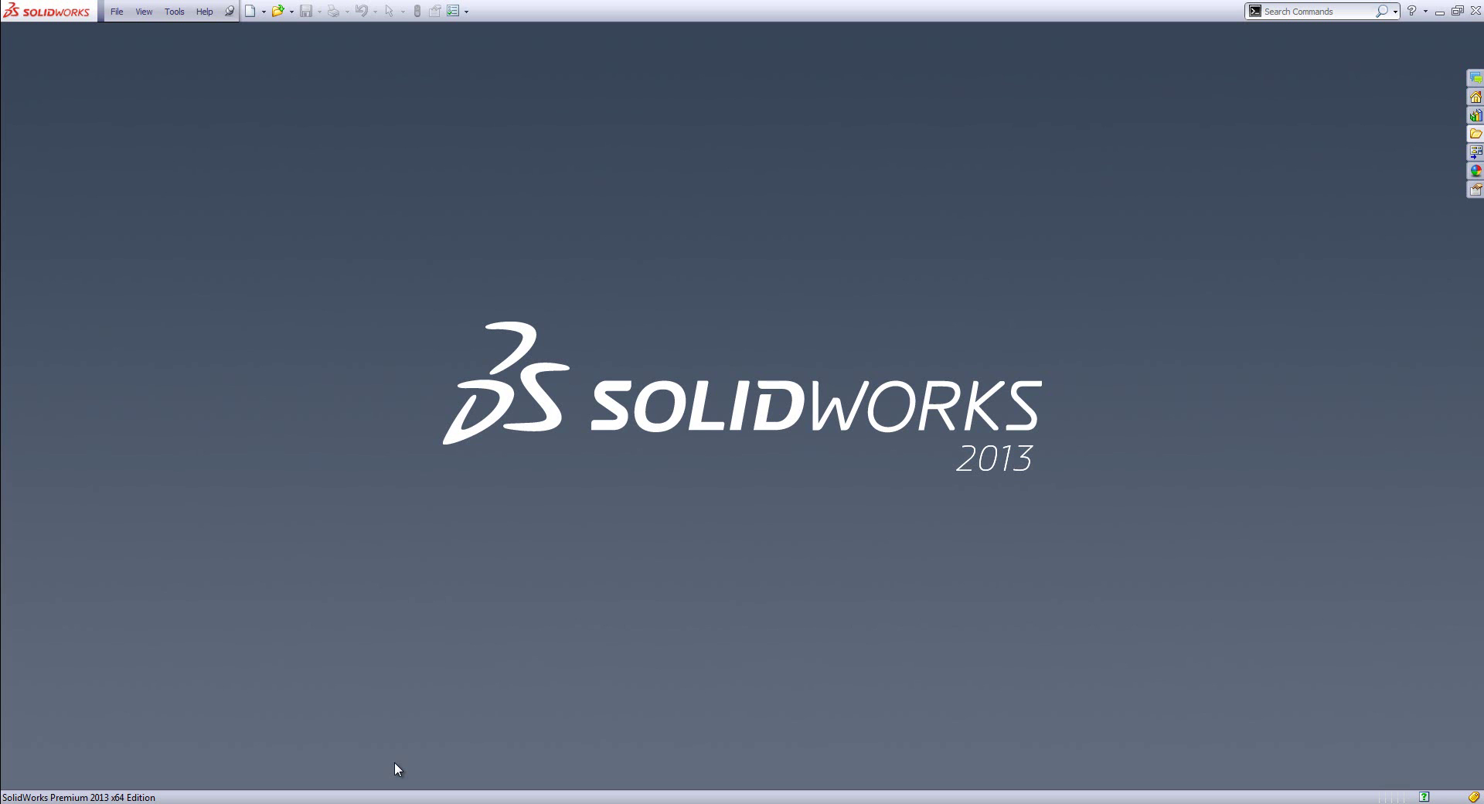
# Step: Open the recent MM Bracket part and create a drawing from it with the A3 landscape template
pyautogui.press('r')
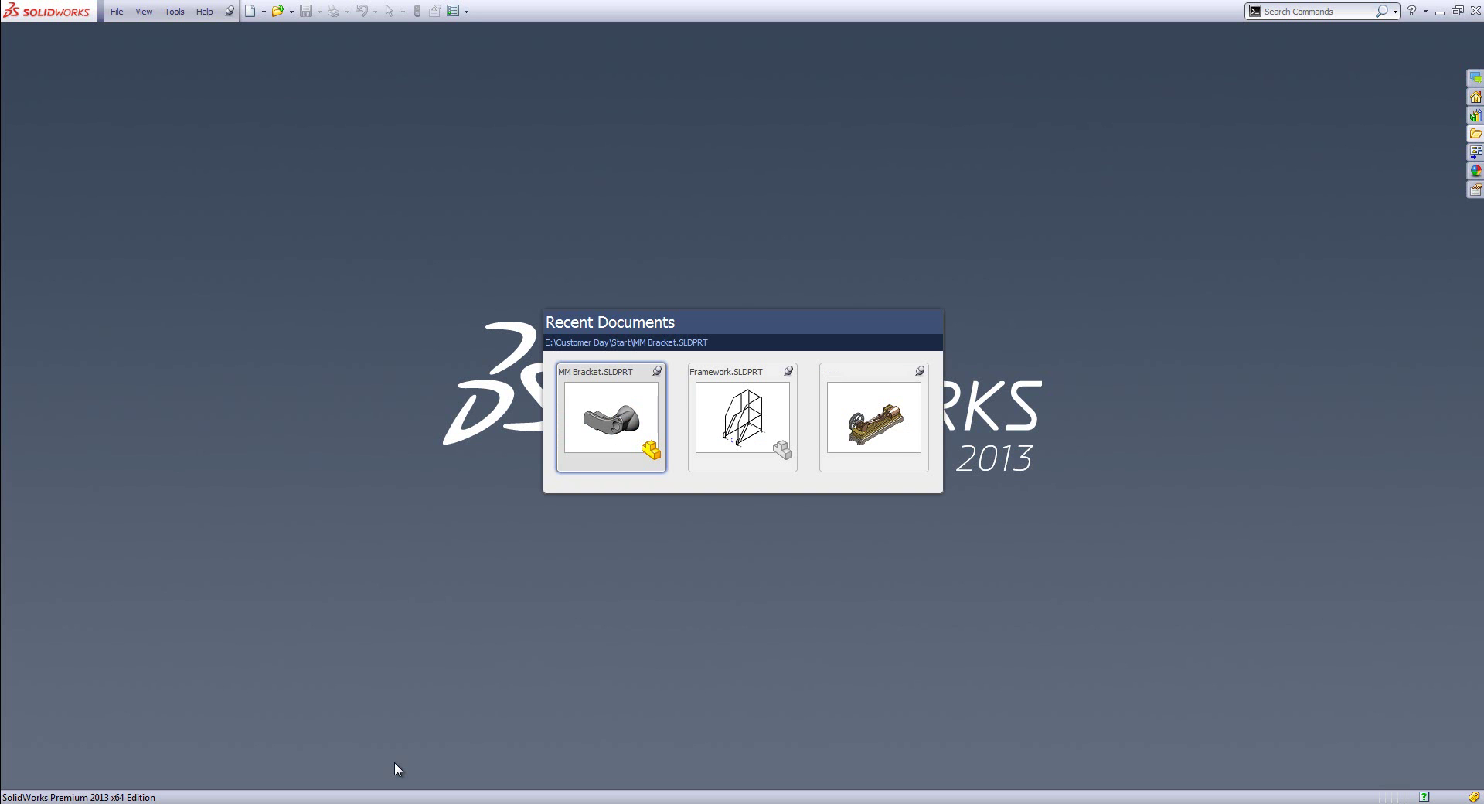
pyautogui.click(569, 411)
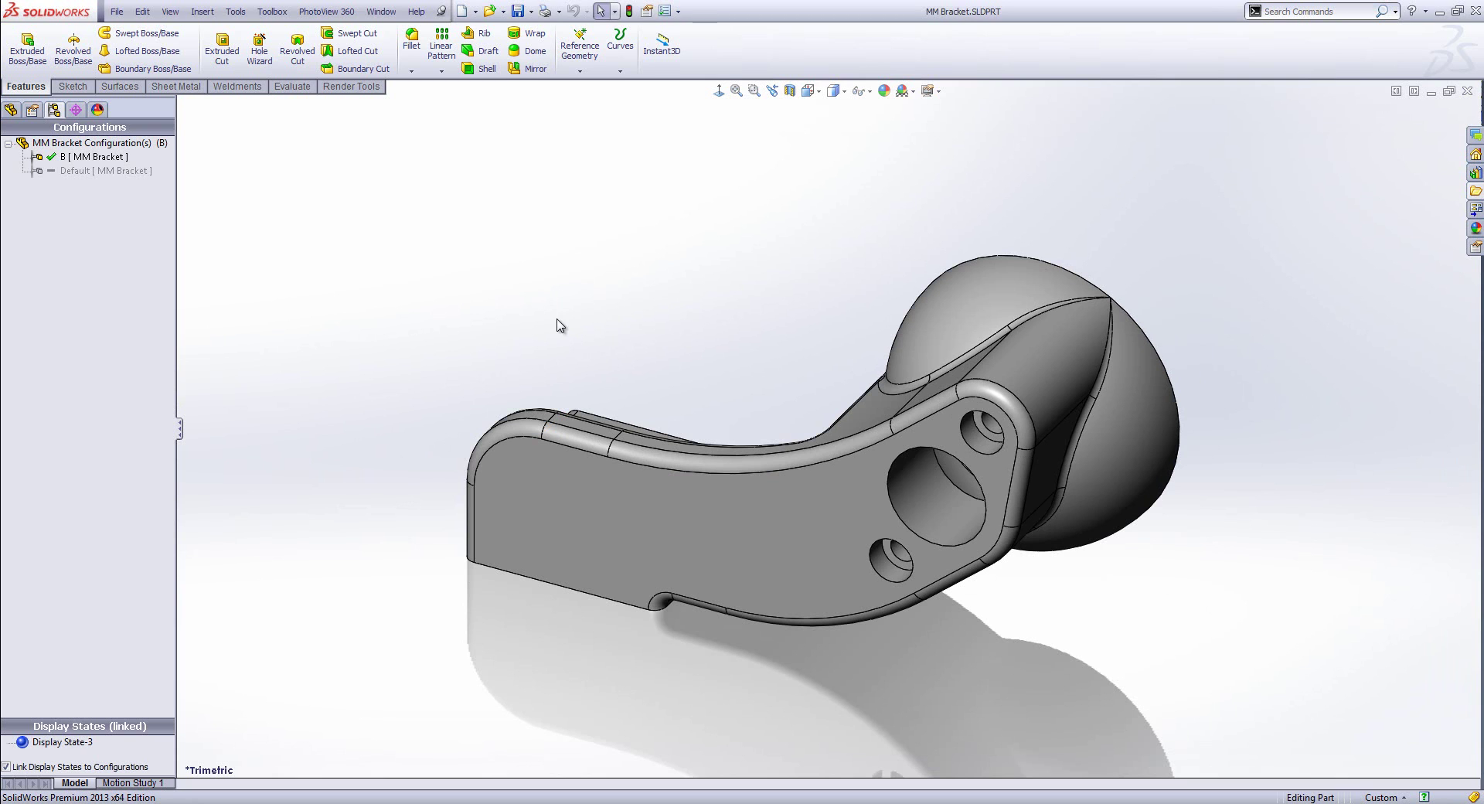
pyautogui.click(118, 12)
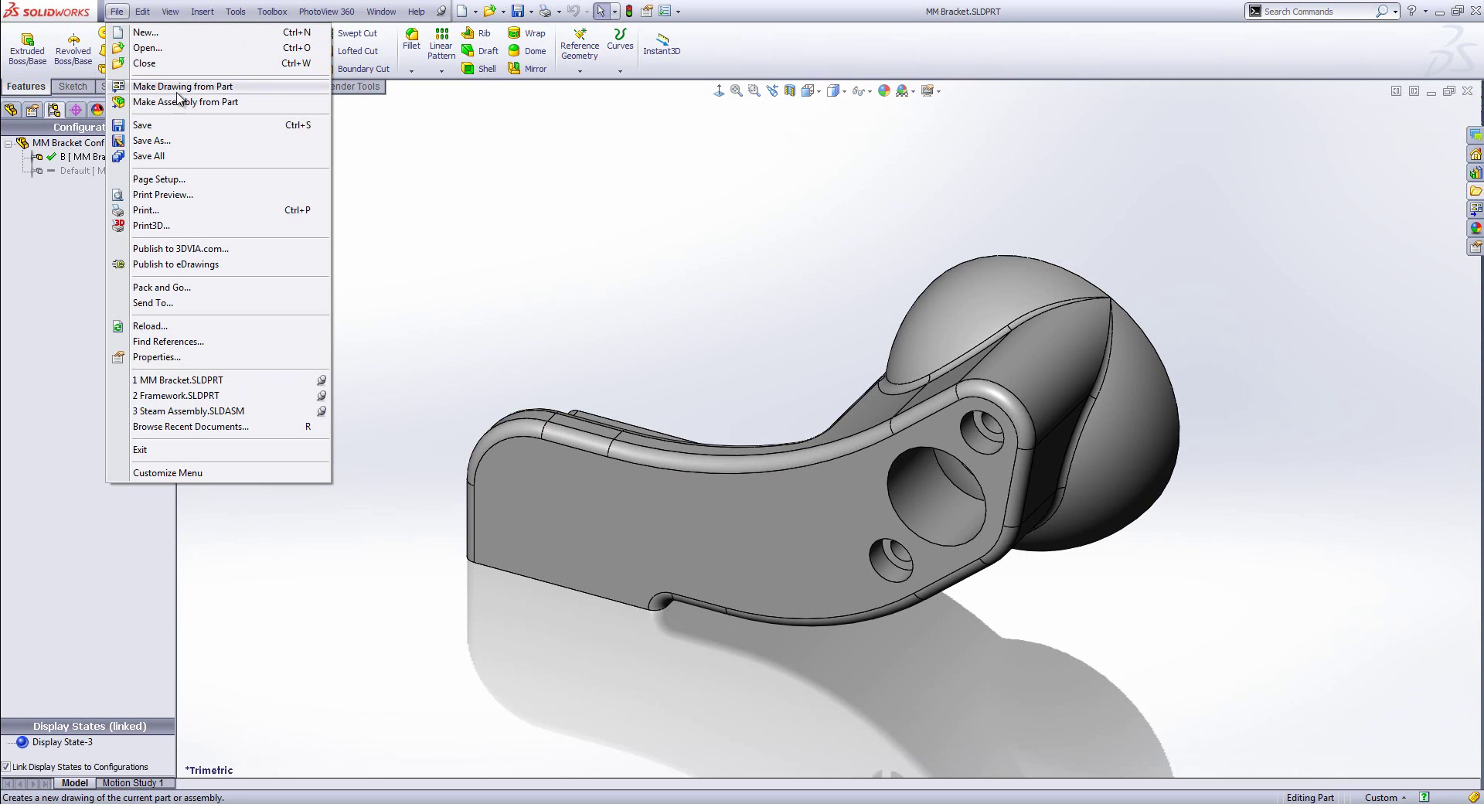
pyautogui.click(234, 89)
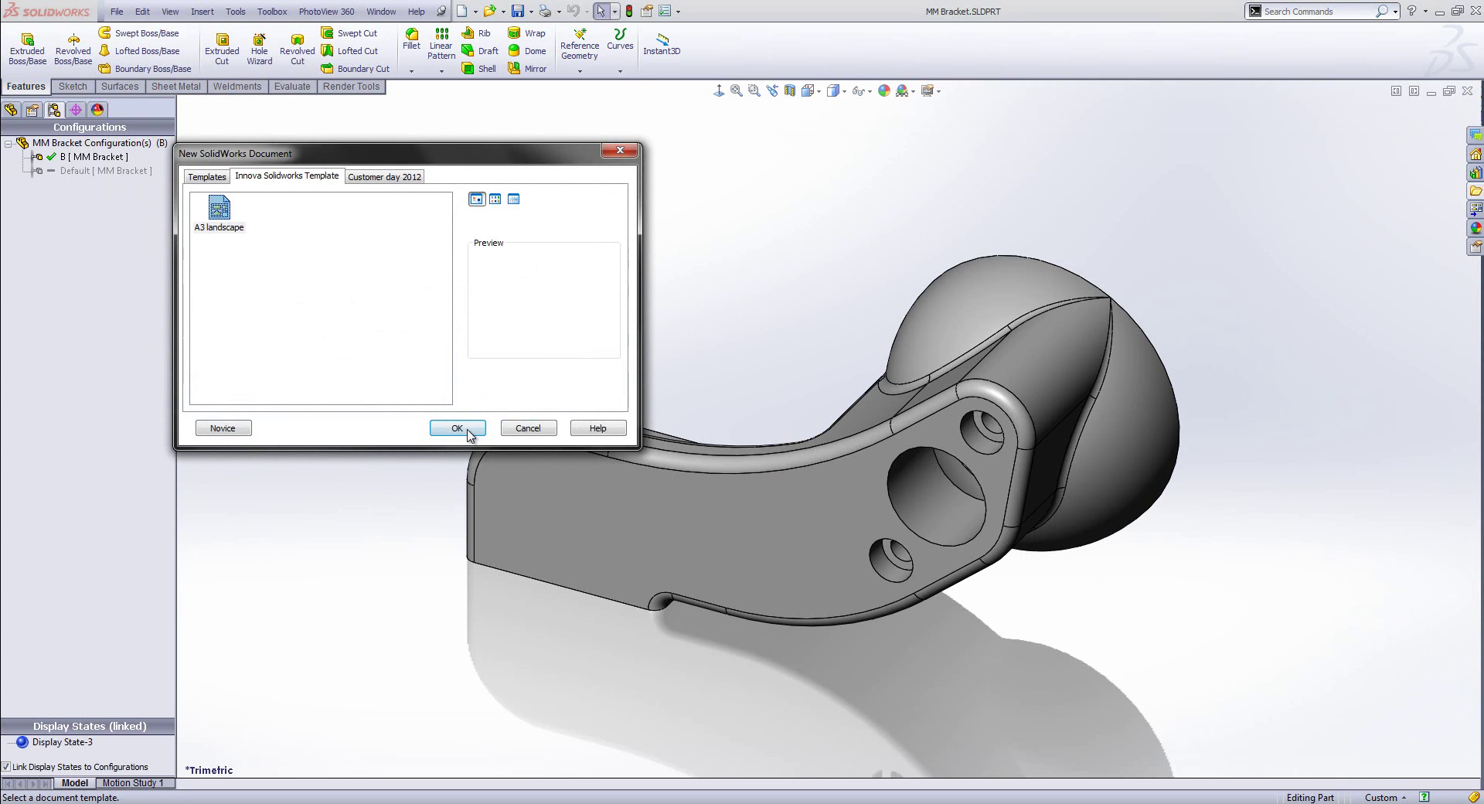
pyautogui.click(457, 428)
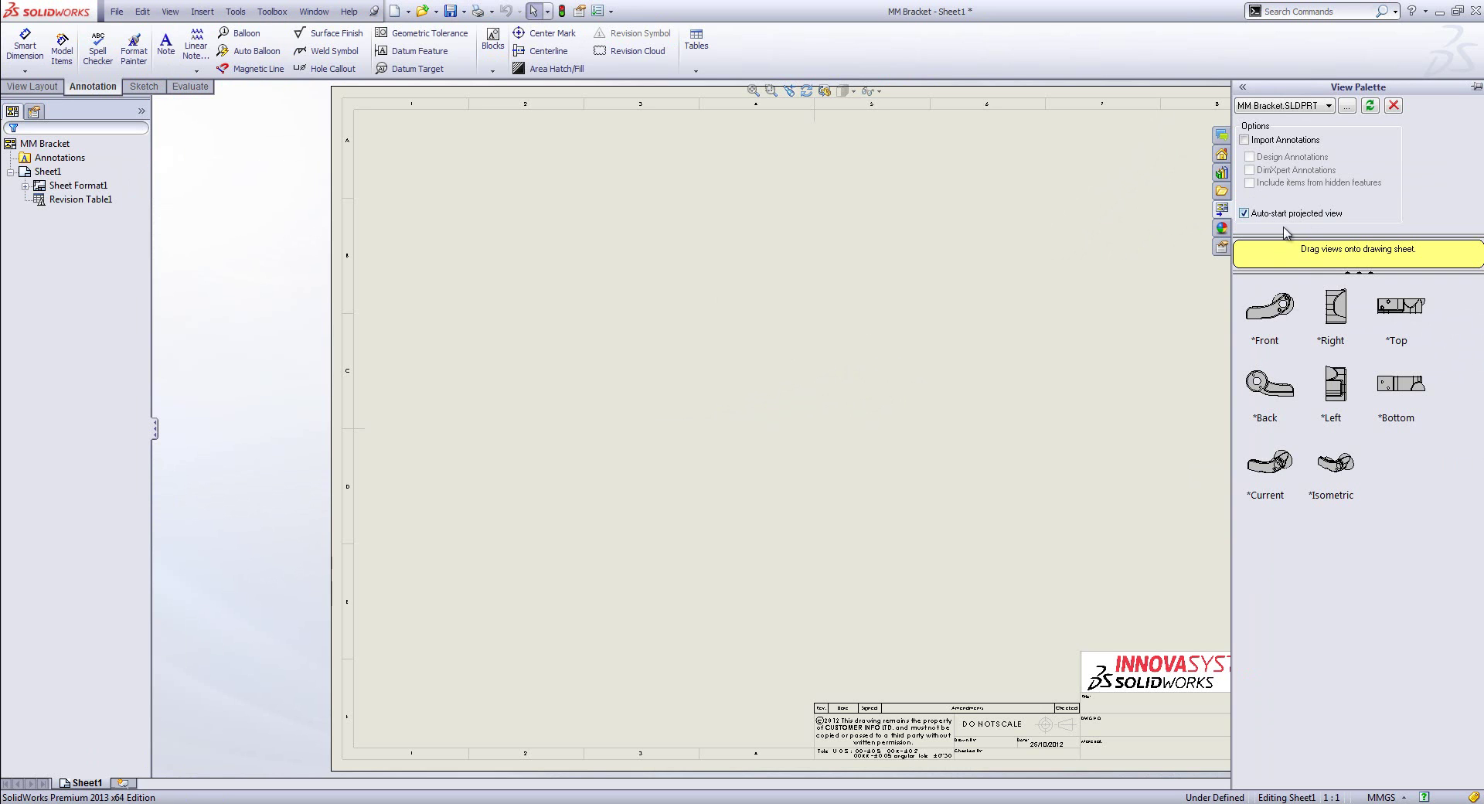
# Step: Place the bracket's front view low on the sheet, with projected views above it and to its right
pyautogui.click(1276, 313)
pyautogui.moveTo(1277, 313)
pyautogui.mouseDown()
pyautogui.moveTo(513, 530)
pyautogui.moveTo(628, 530)
pyautogui.mouseUp()
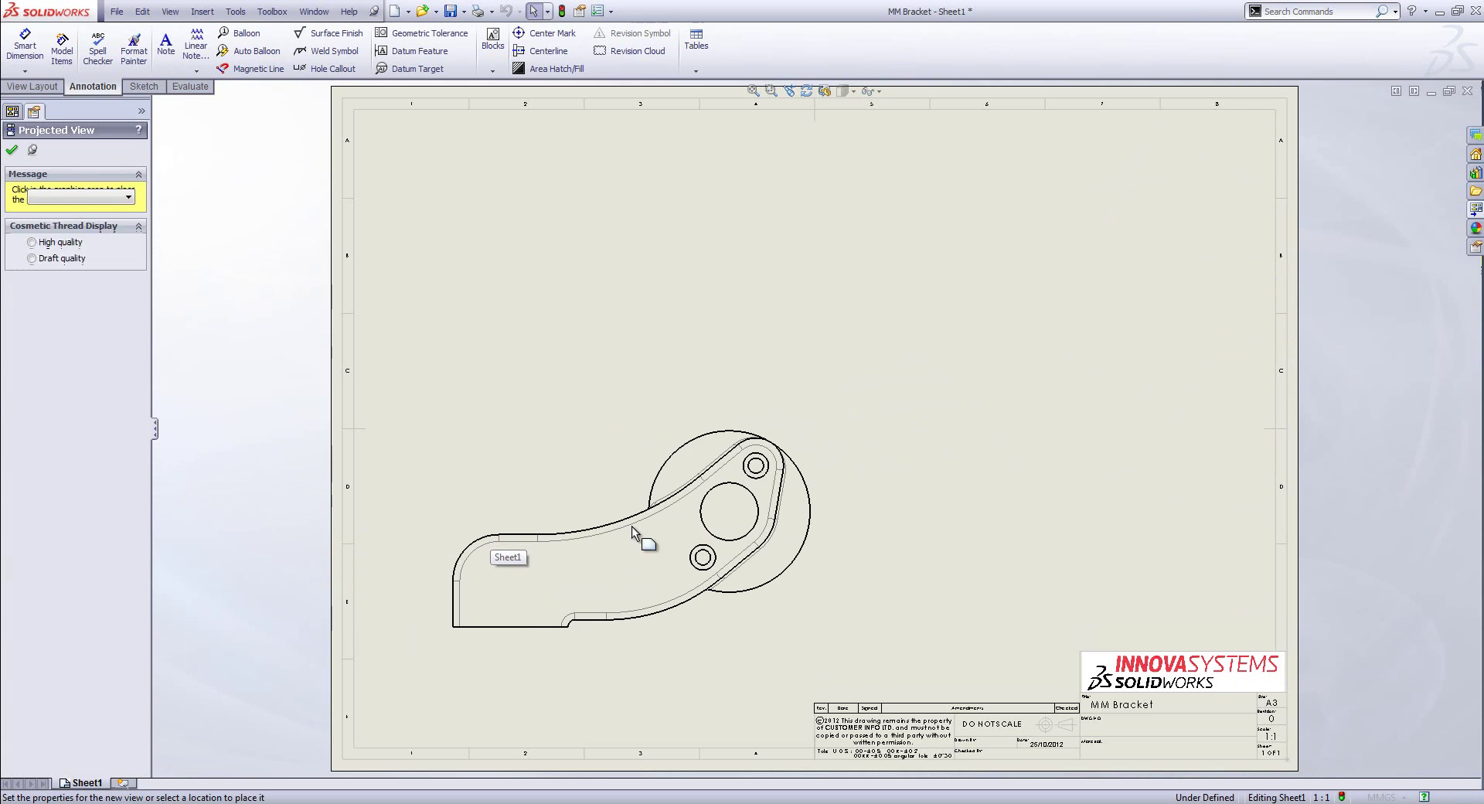
pyautogui.click(650, 298)
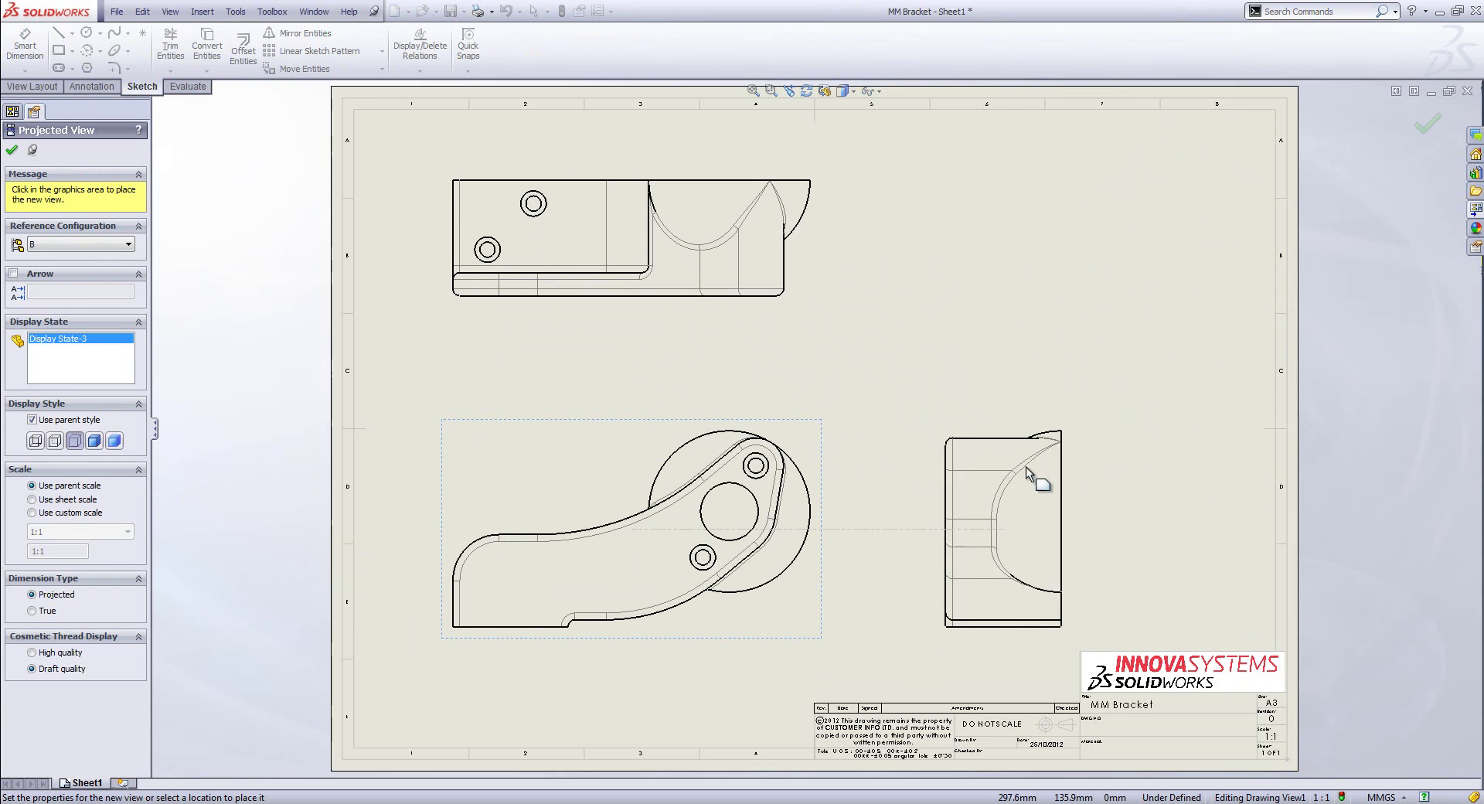
pyautogui.click(1065, 425)
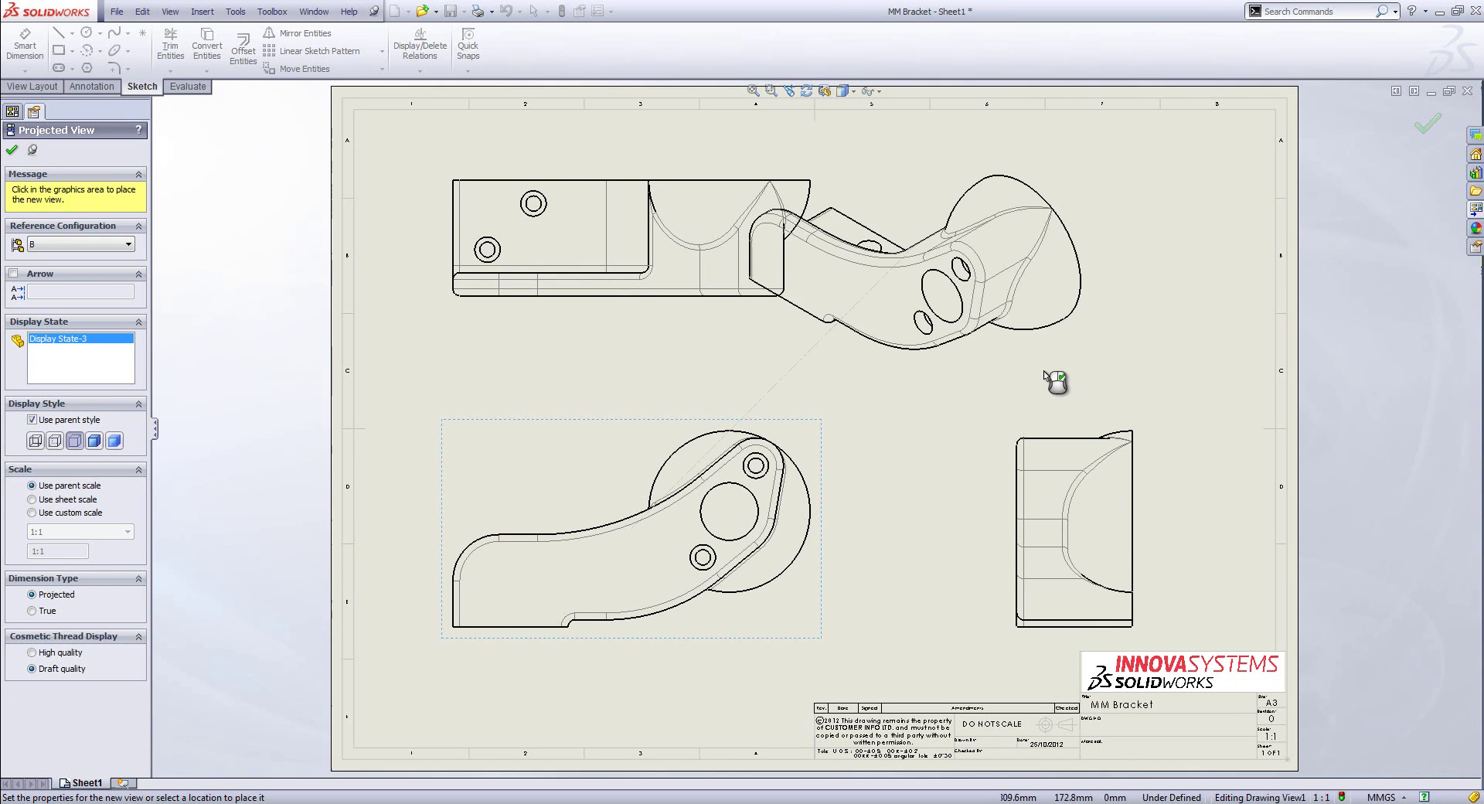
pyautogui.press('Escape')
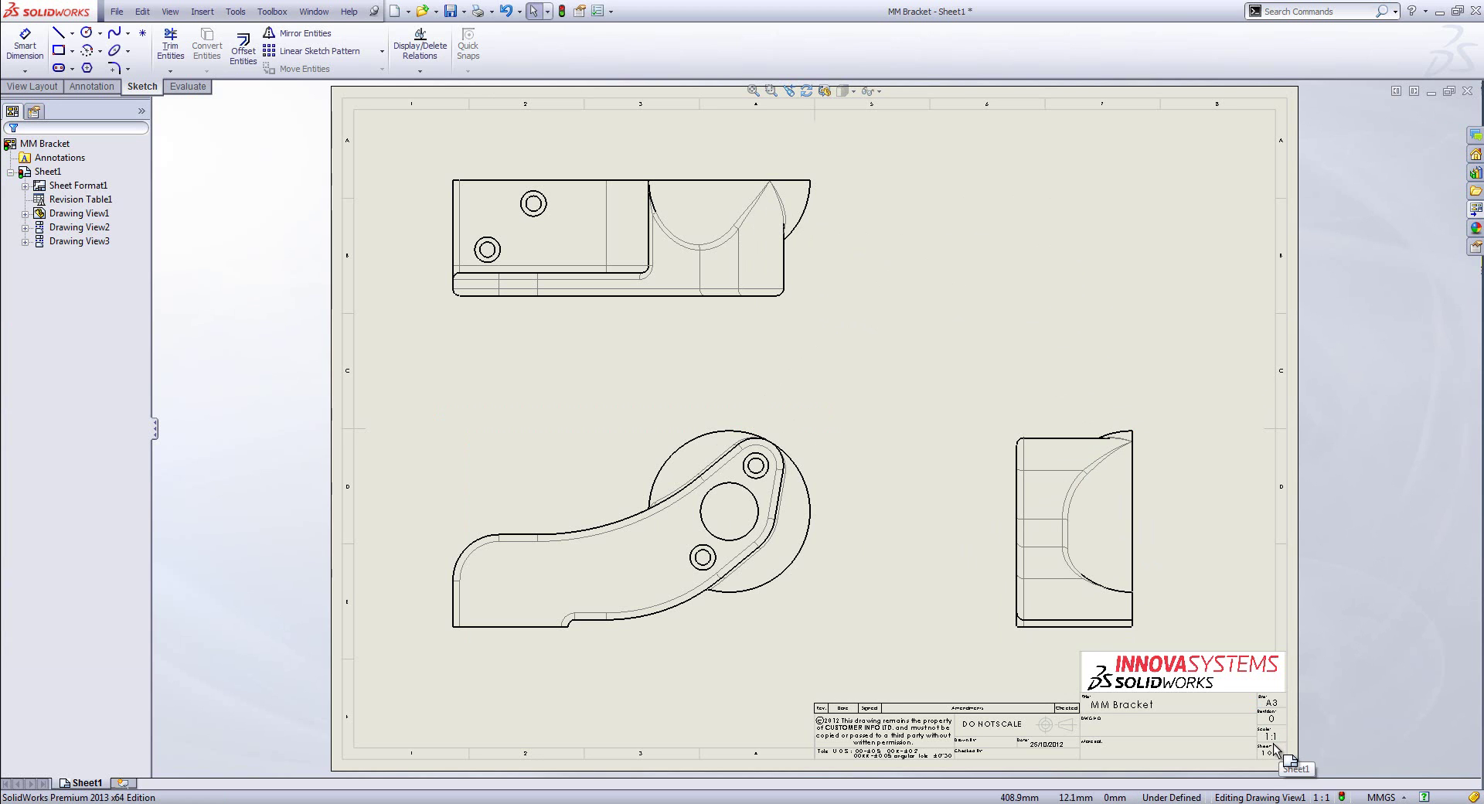
# Step: Set the drawing sheet's scale to 2:3 in the sheet properties
pyautogui.rightClick(1049, 272)
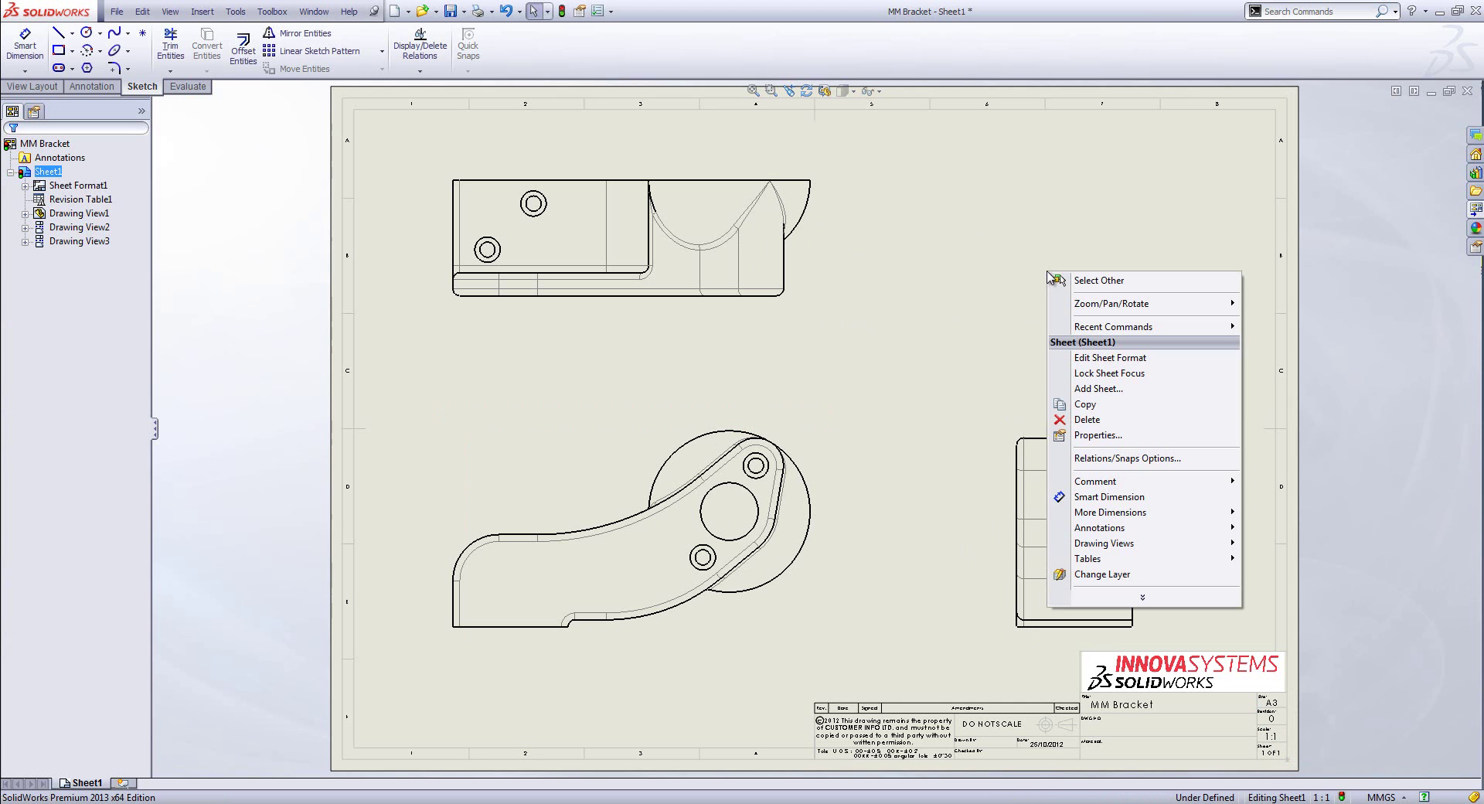
pyautogui.click(1098, 435)
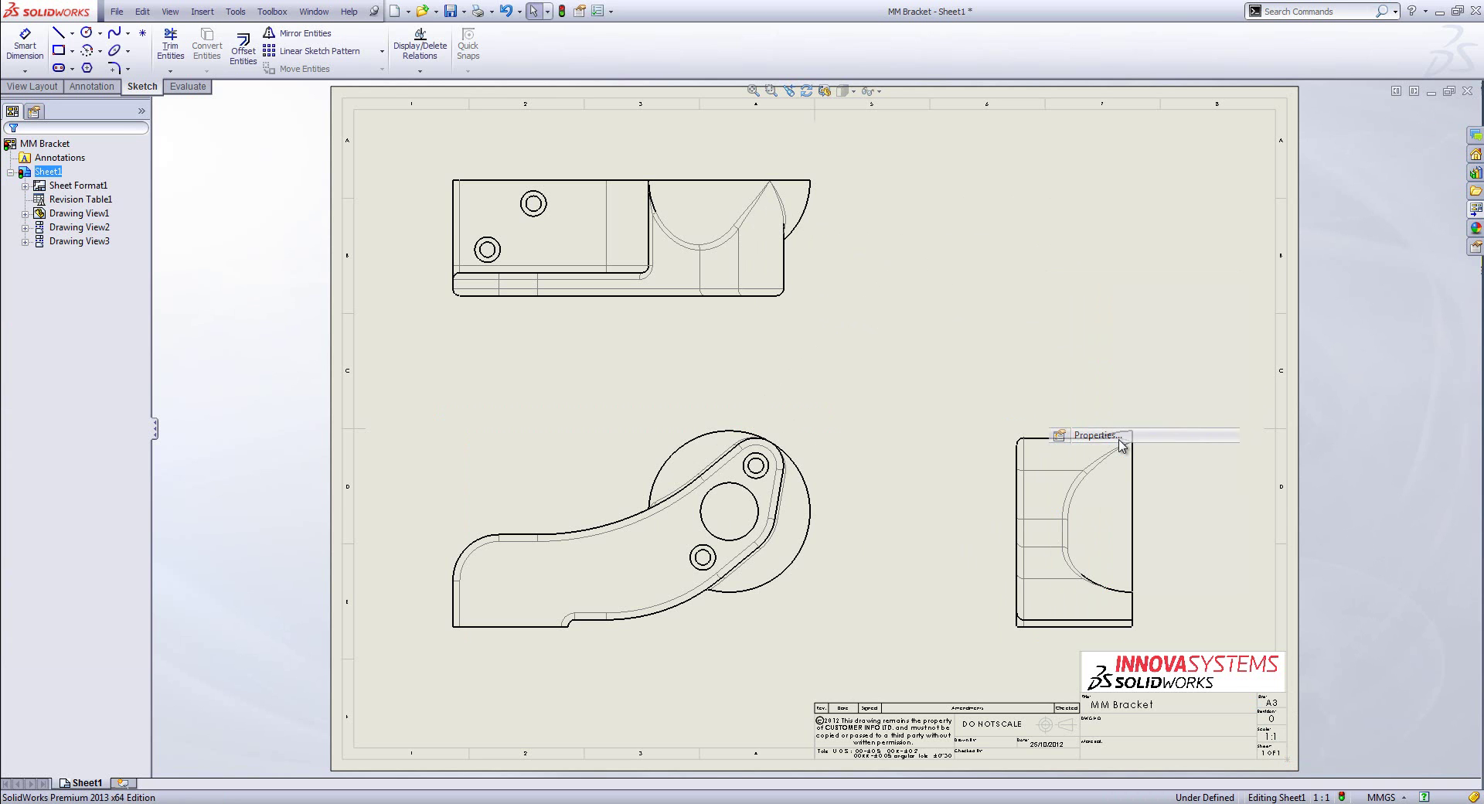
pyautogui.doubleClick(365, 258)
pyautogui.write('2')
pyautogui.doubleClick(405, 258)
pyautogui.write('3')
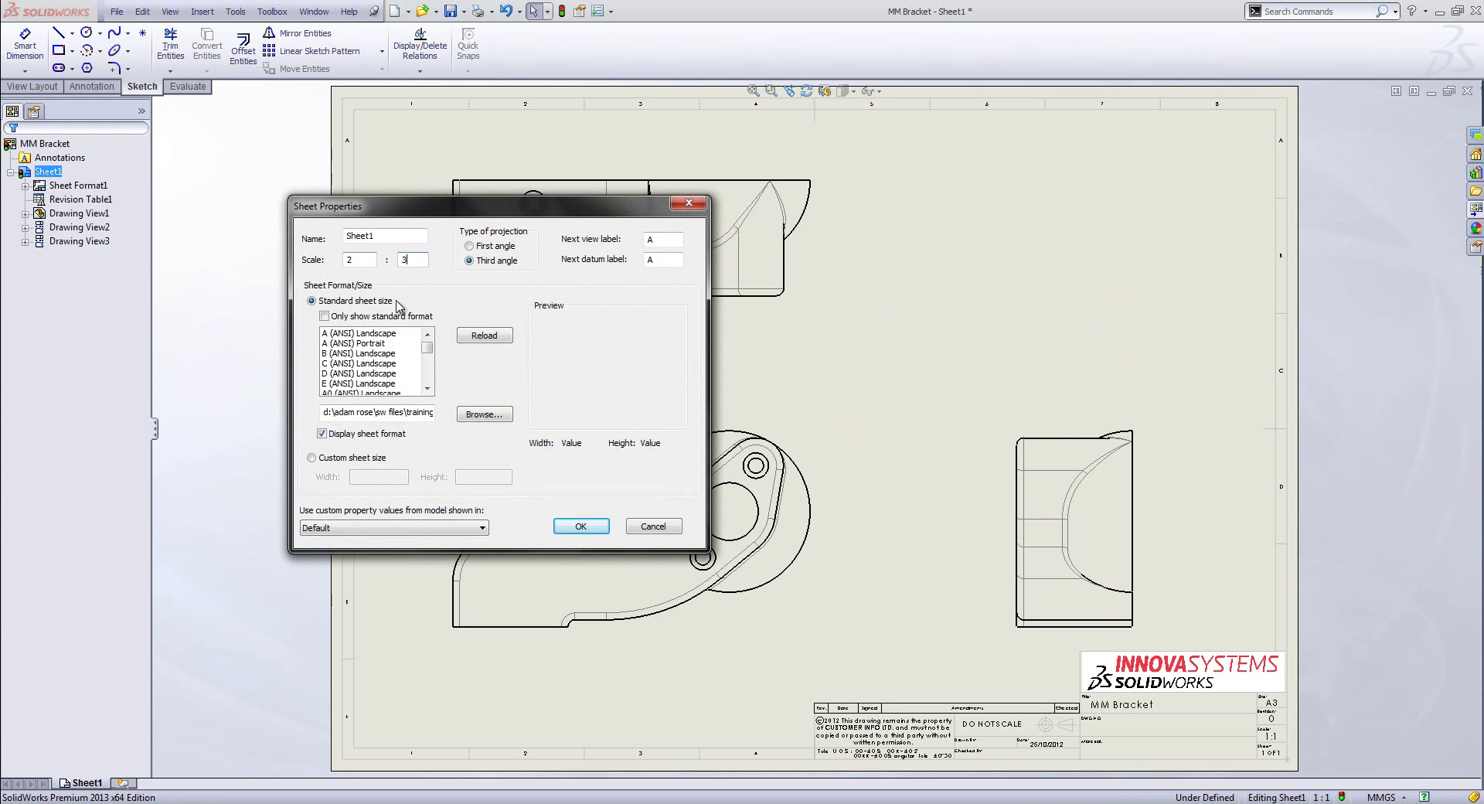
pyautogui.click(580, 526)
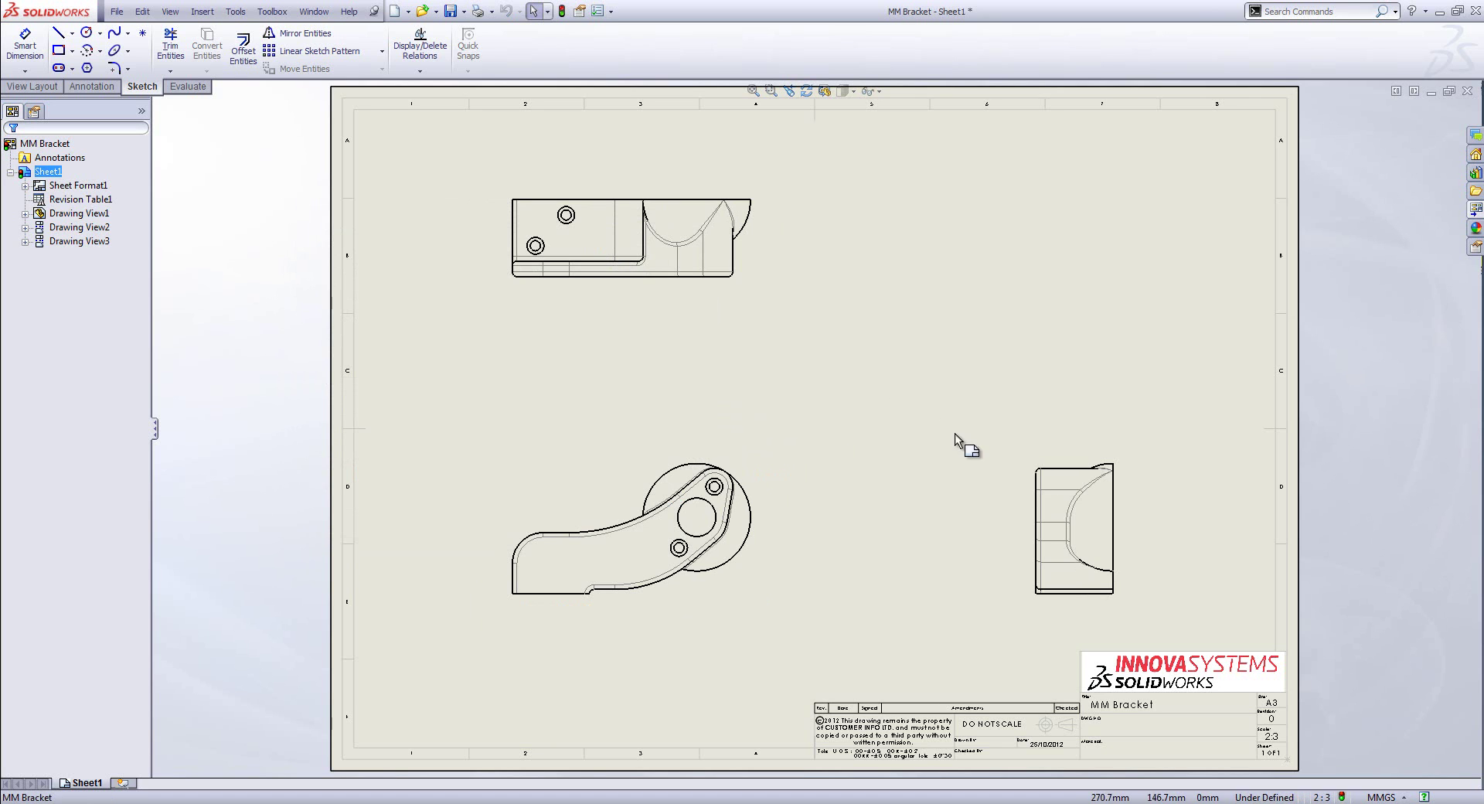
# Step: Try the Hidden Lines Visible display style on the right-side view and return it to Hidden Lines Removed
pyautogui.click(1079, 454)
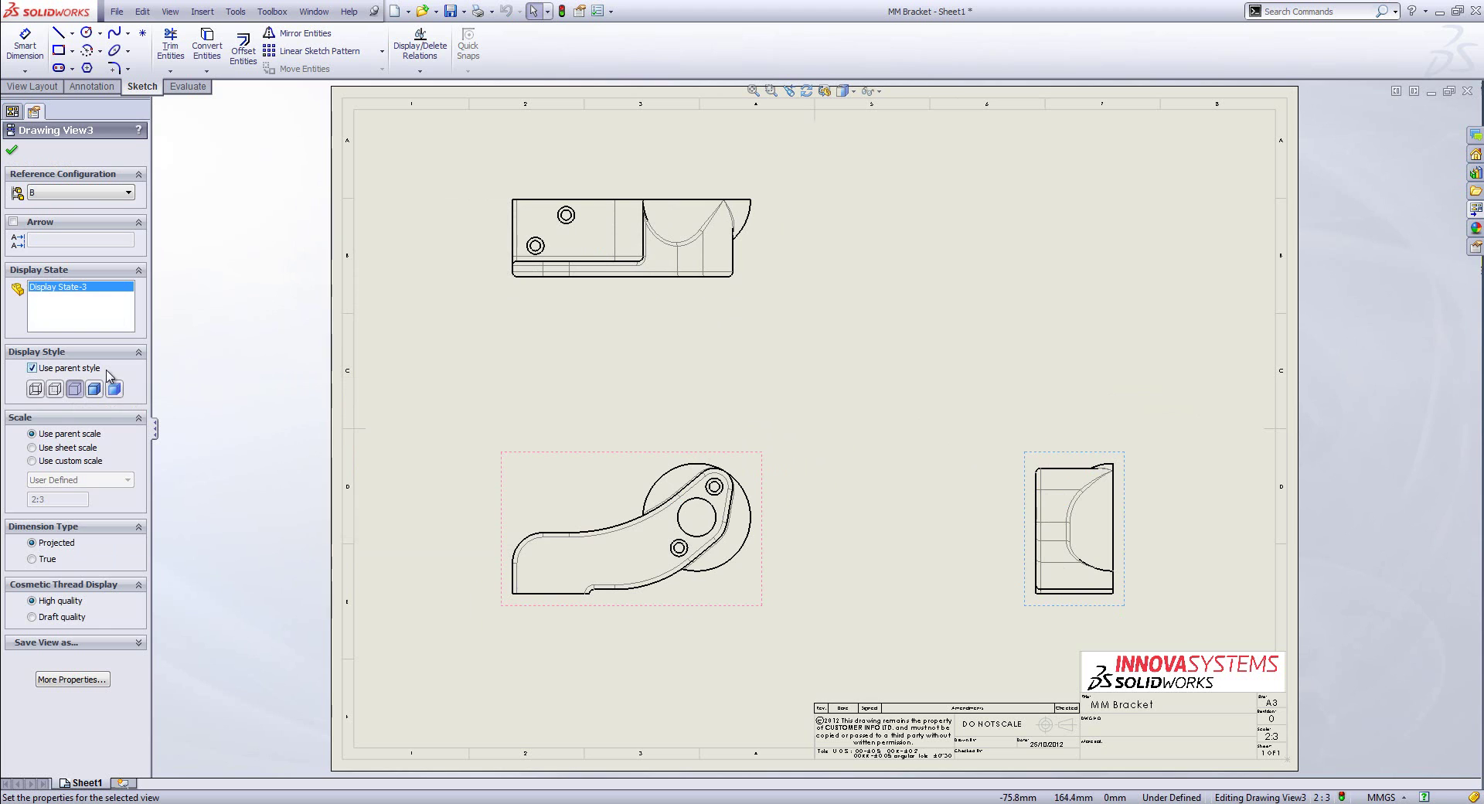
pyautogui.click(55, 389)
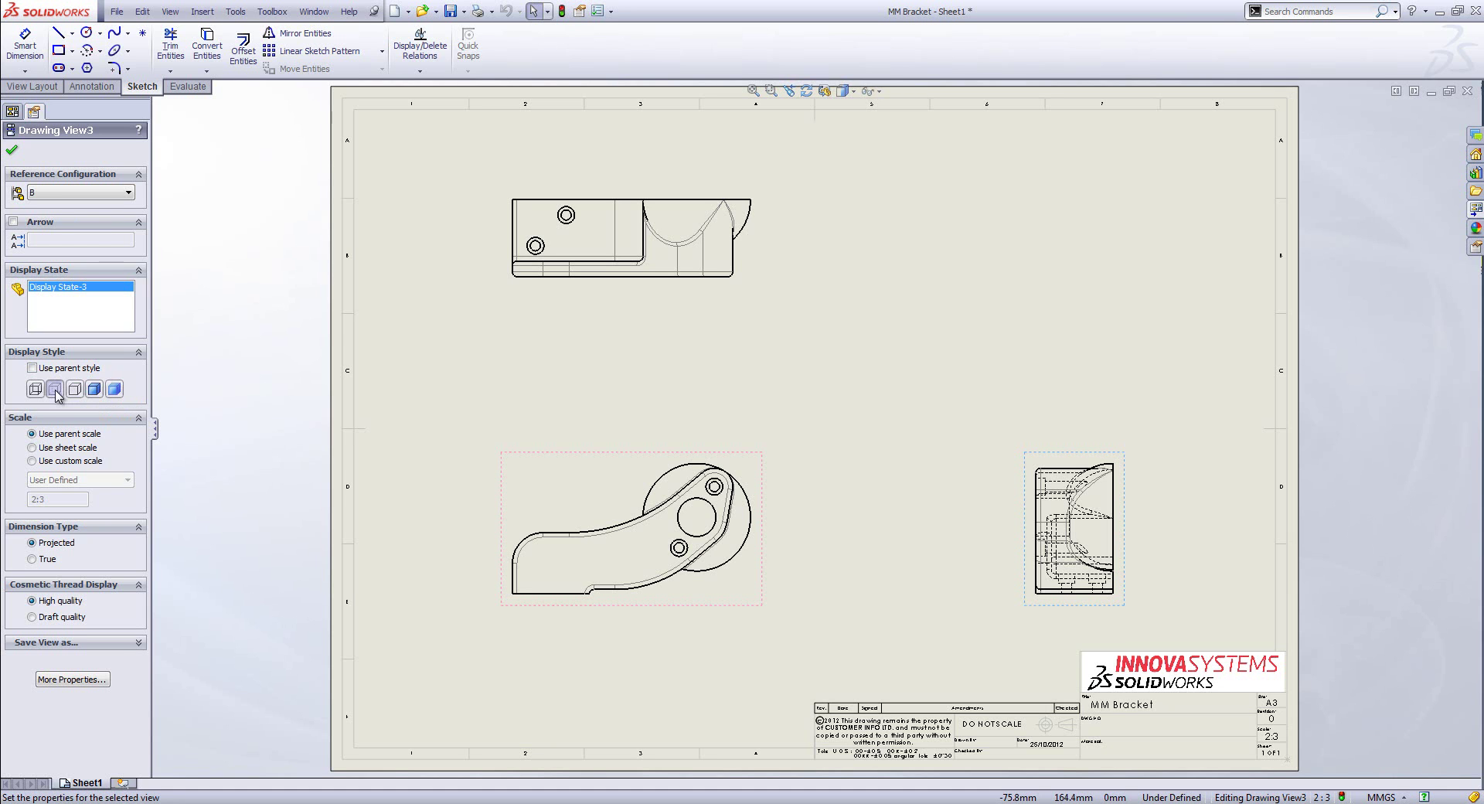
pyautogui.click(74, 389)
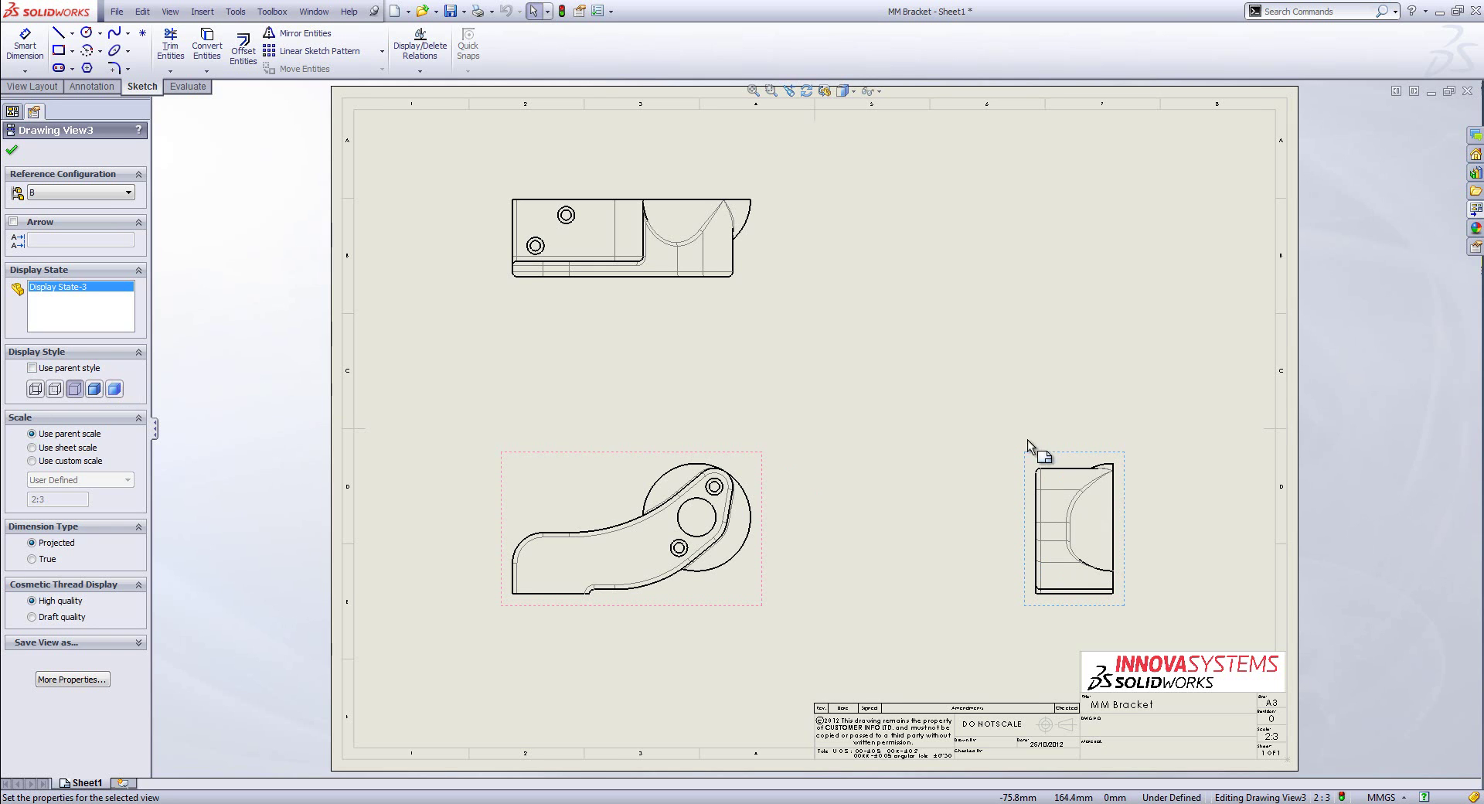
# Step: In the right-side view's properties, add Revolve1 and Boss-Extrude2 to the features whose hidden edges are shown
pyautogui.rightClick(1068, 456)
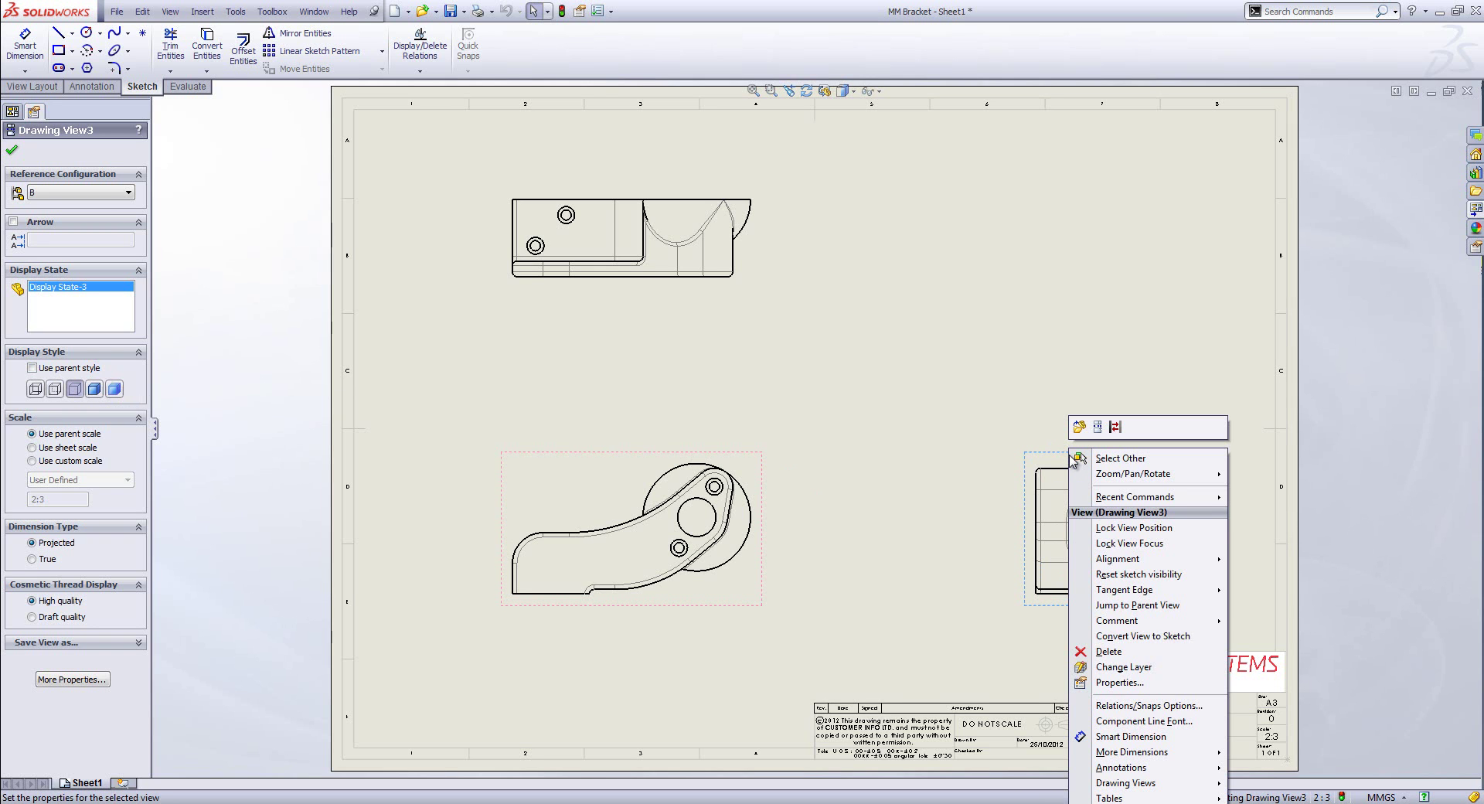
pyautogui.click(1152, 684)
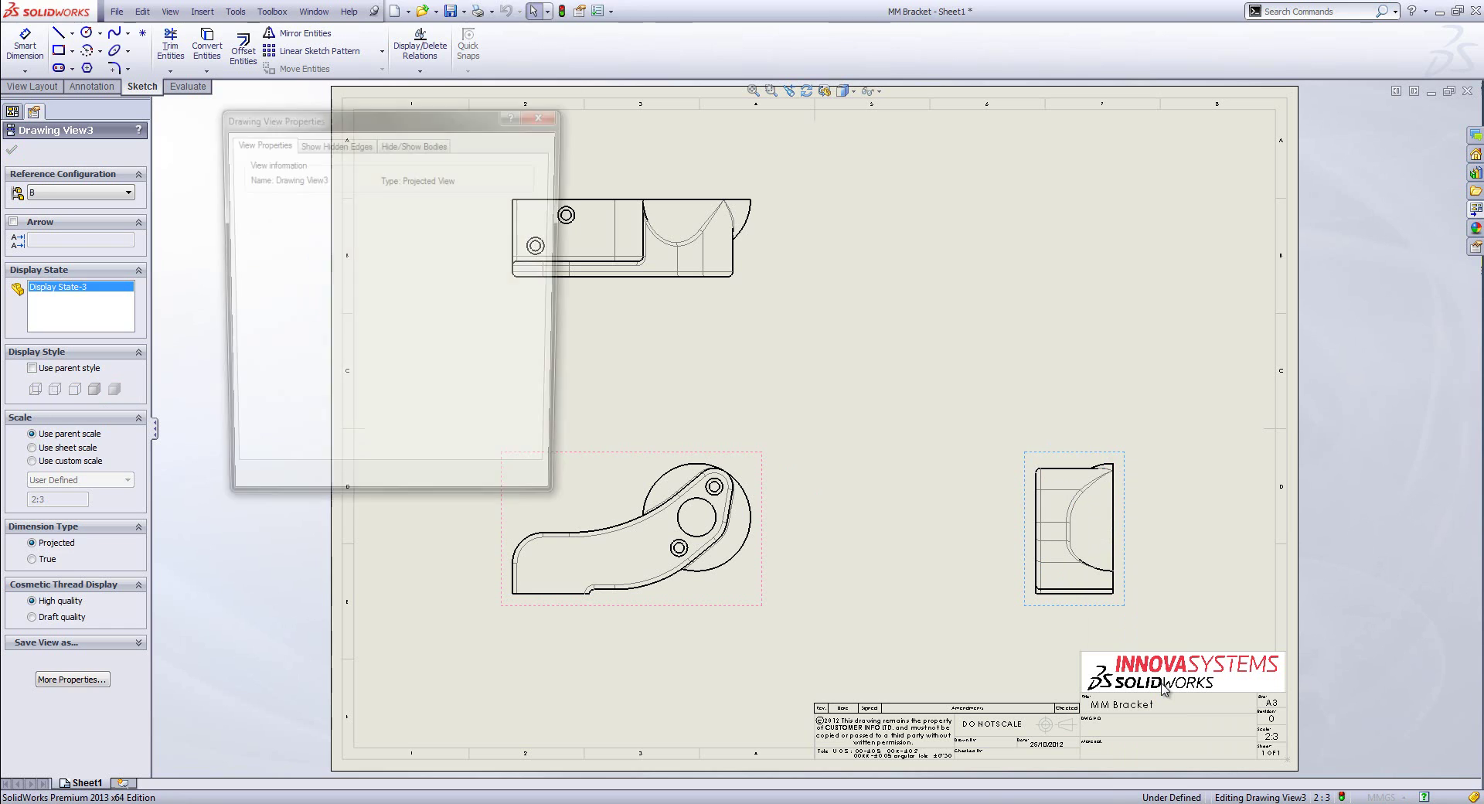
pyautogui.moveTo(467, 122); pyautogui.dragTo(1005, 268)
pyautogui.click(871, 288)
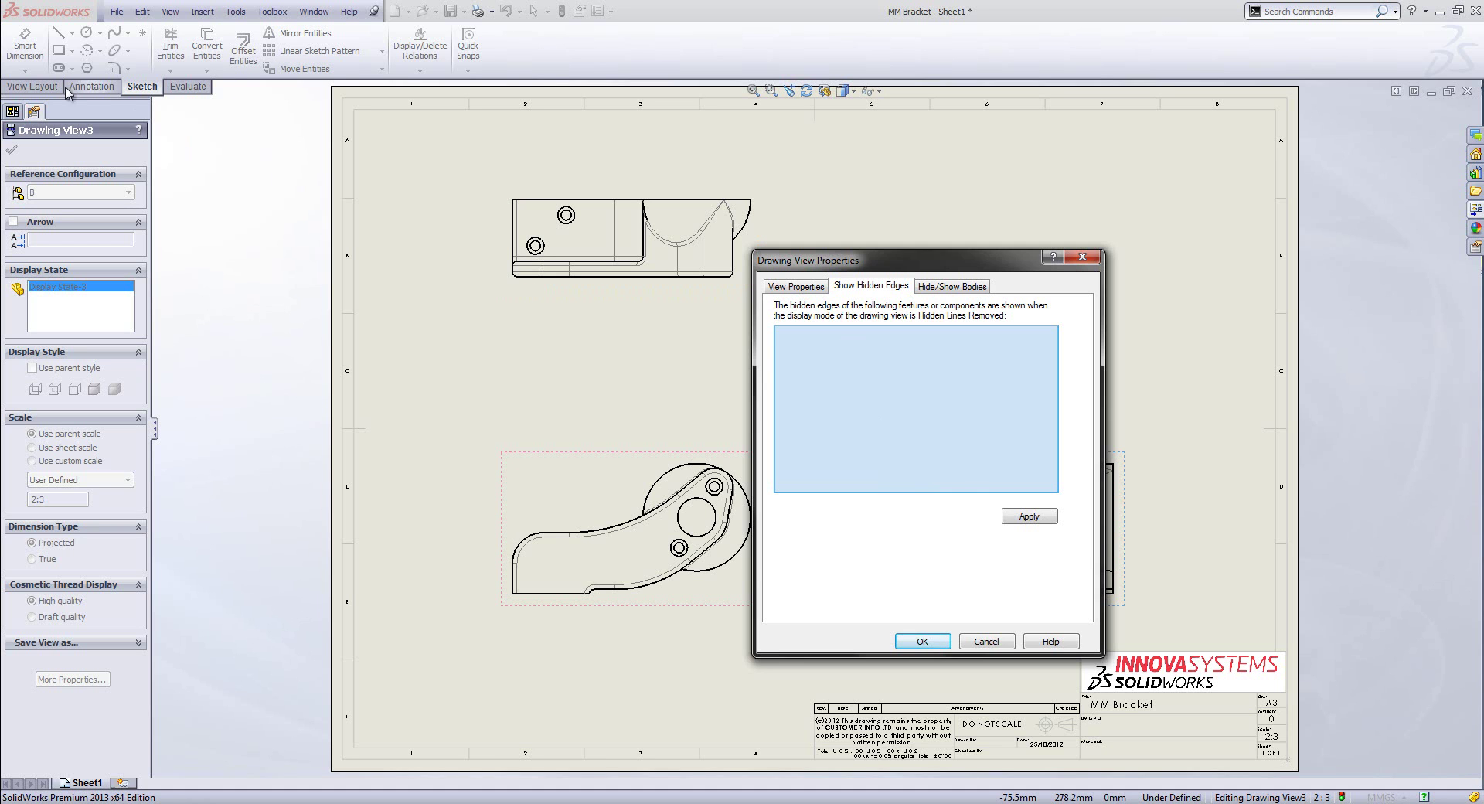
pyautogui.click(12, 113)
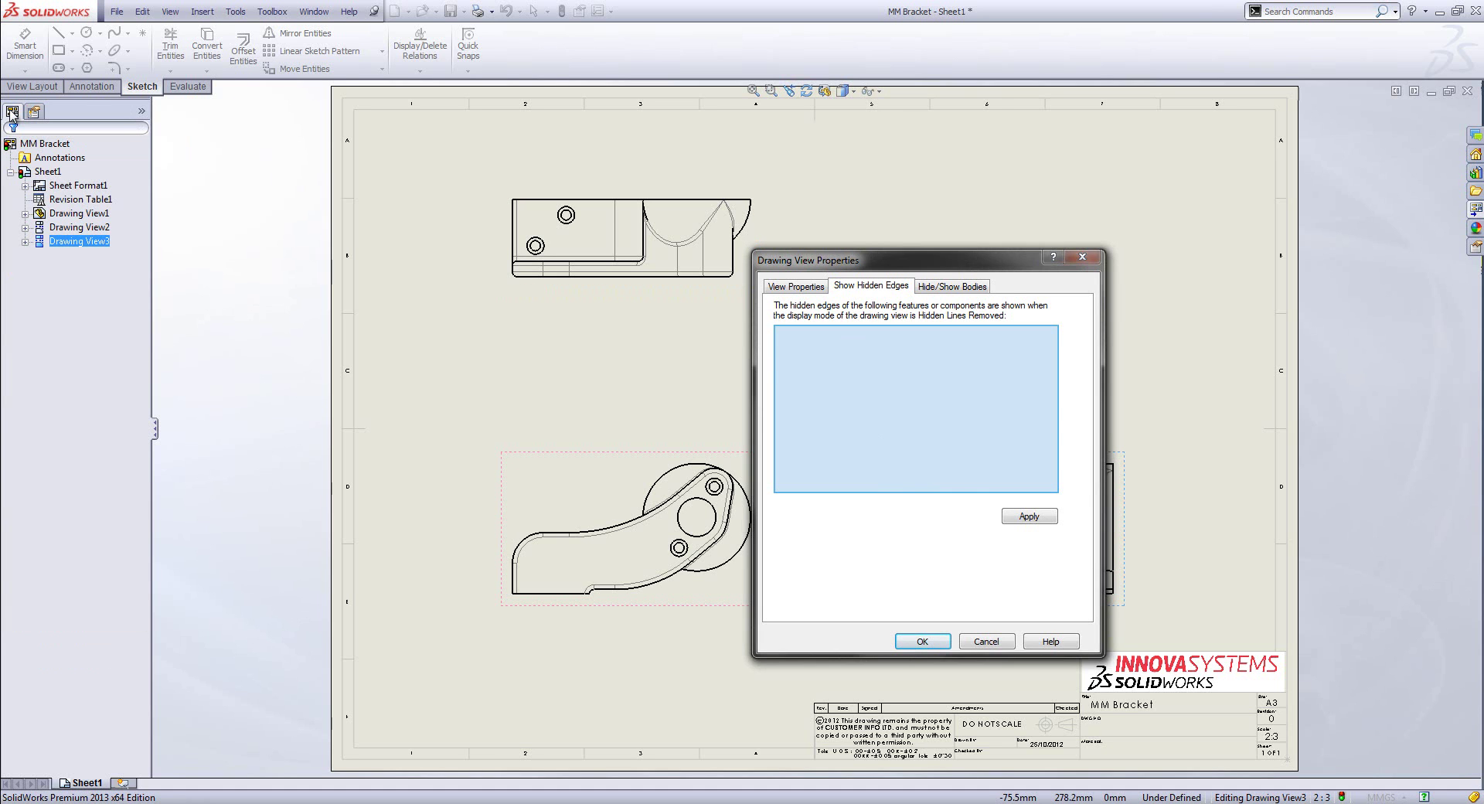
pyautogui.click(25, 242)
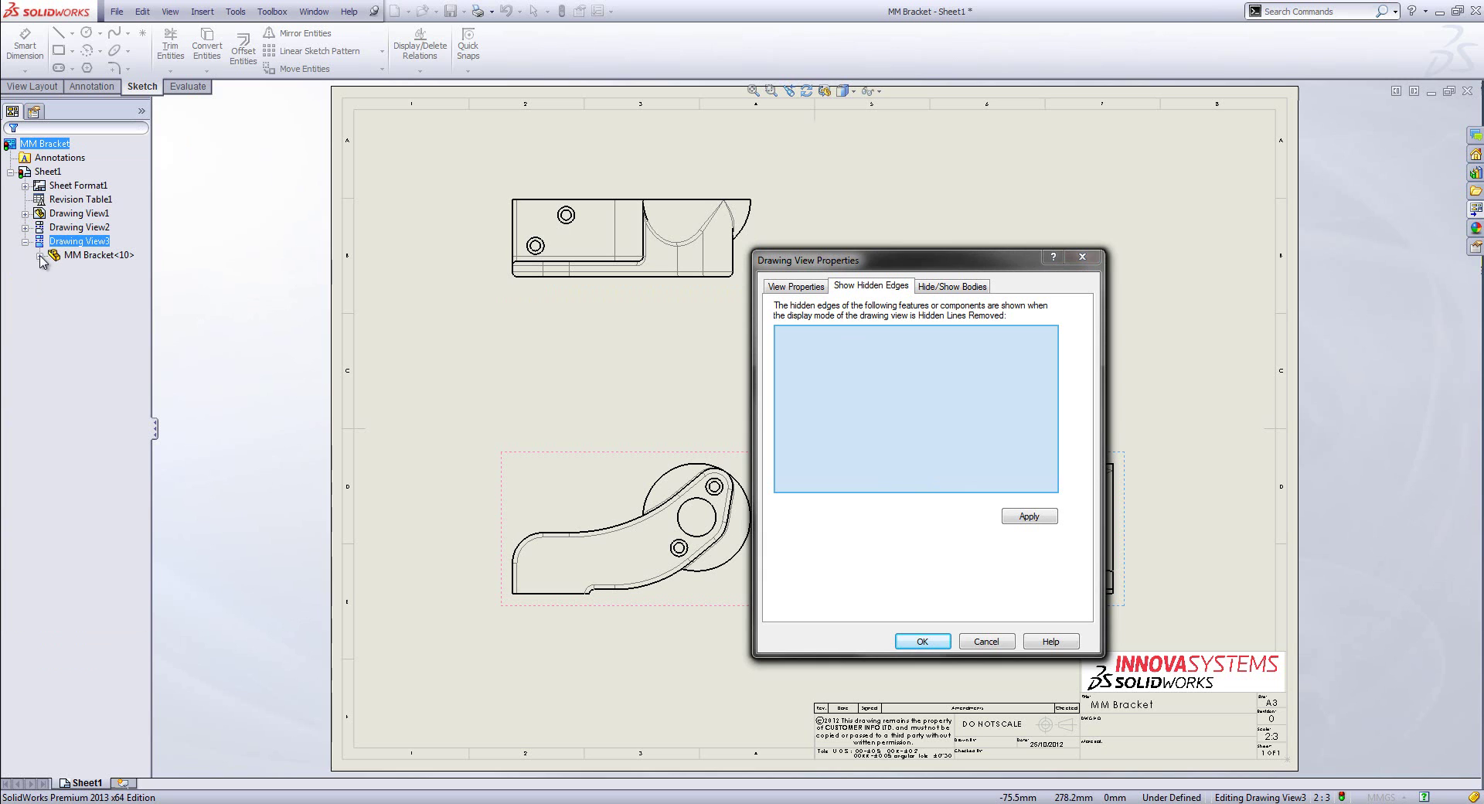
pyautogui.click(39, 255)
pyautogui.click(104, 366)
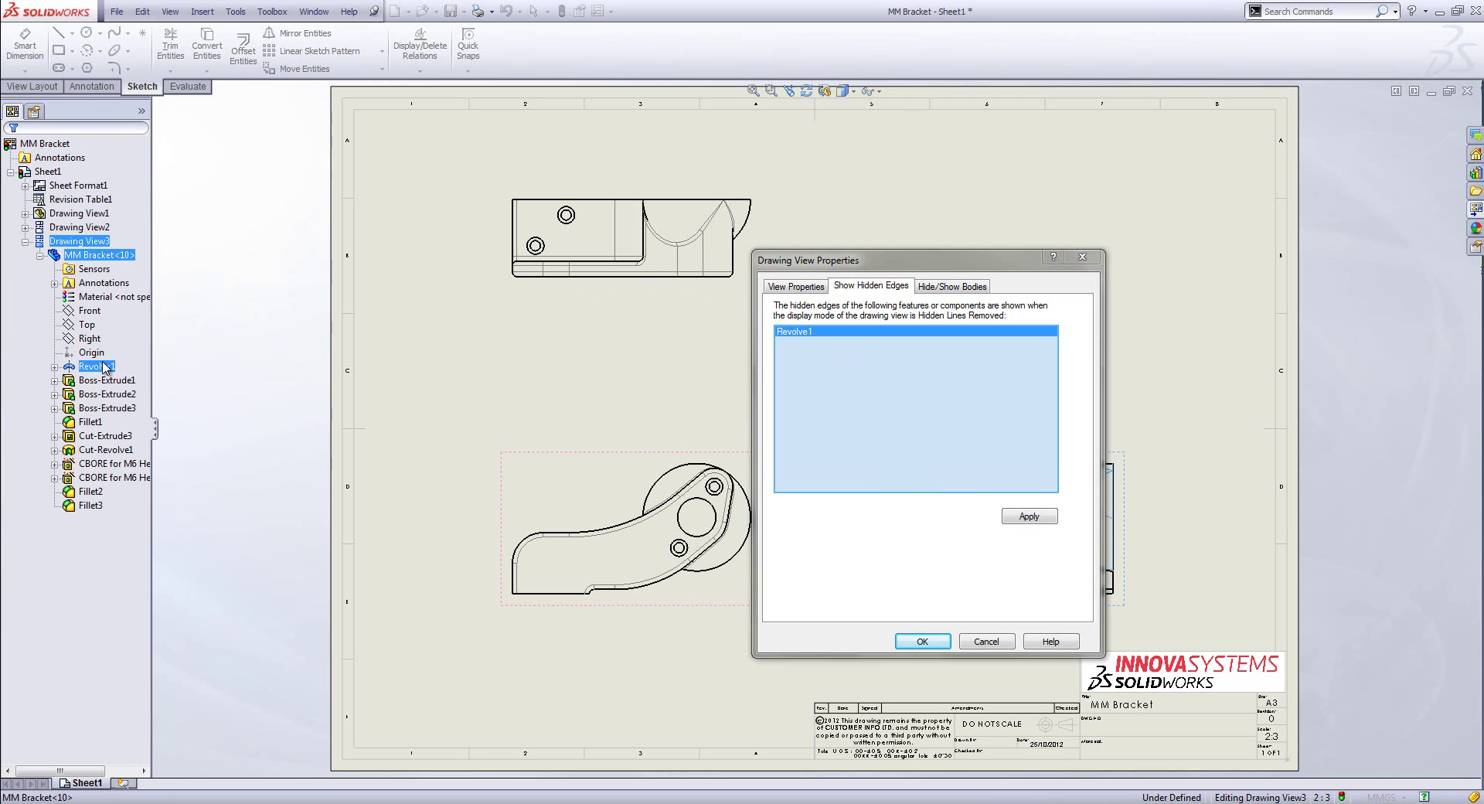
pyautogui.click(116, 394)
# Step: Add both CBORE for M6 Hex Head Bolt holes and Cut-Revolve1 to the shown hidden edges and apply the view properties
pyautogui.click(116, 463)
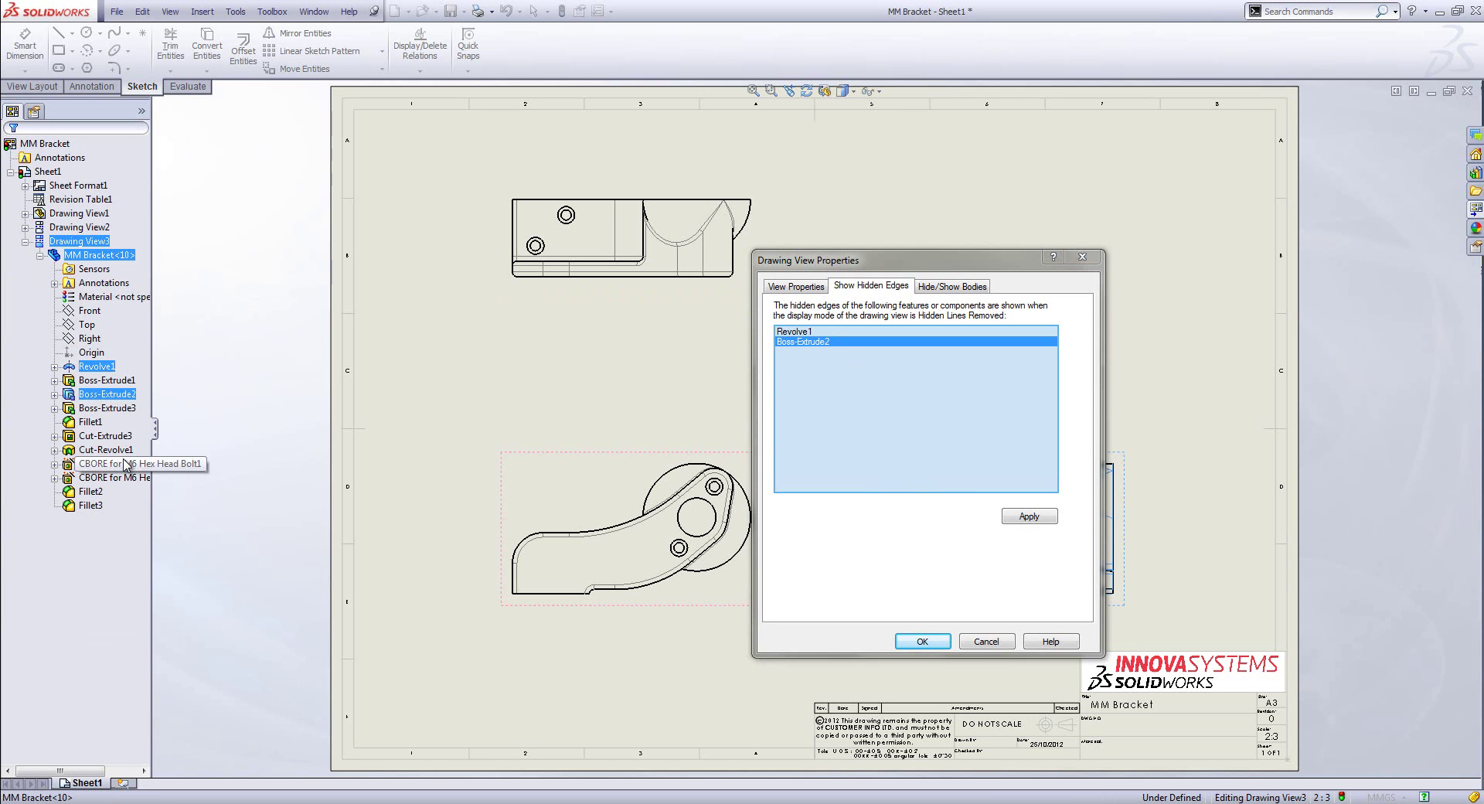
pyautogui.click(116, 435)
pyautogui.click(116, 449)
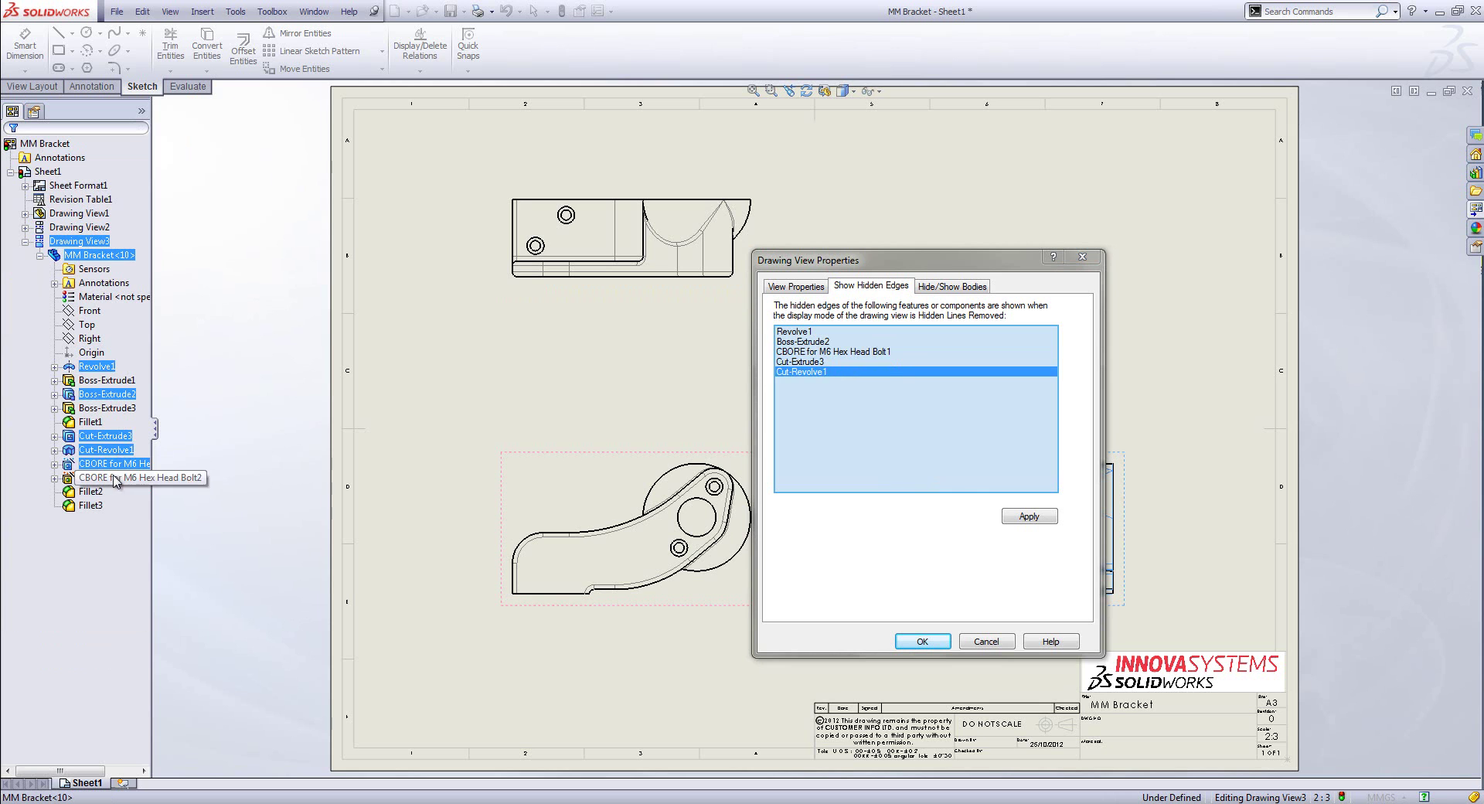
pyautogui.click(116, 477)
pyautogui.click(116, 436)
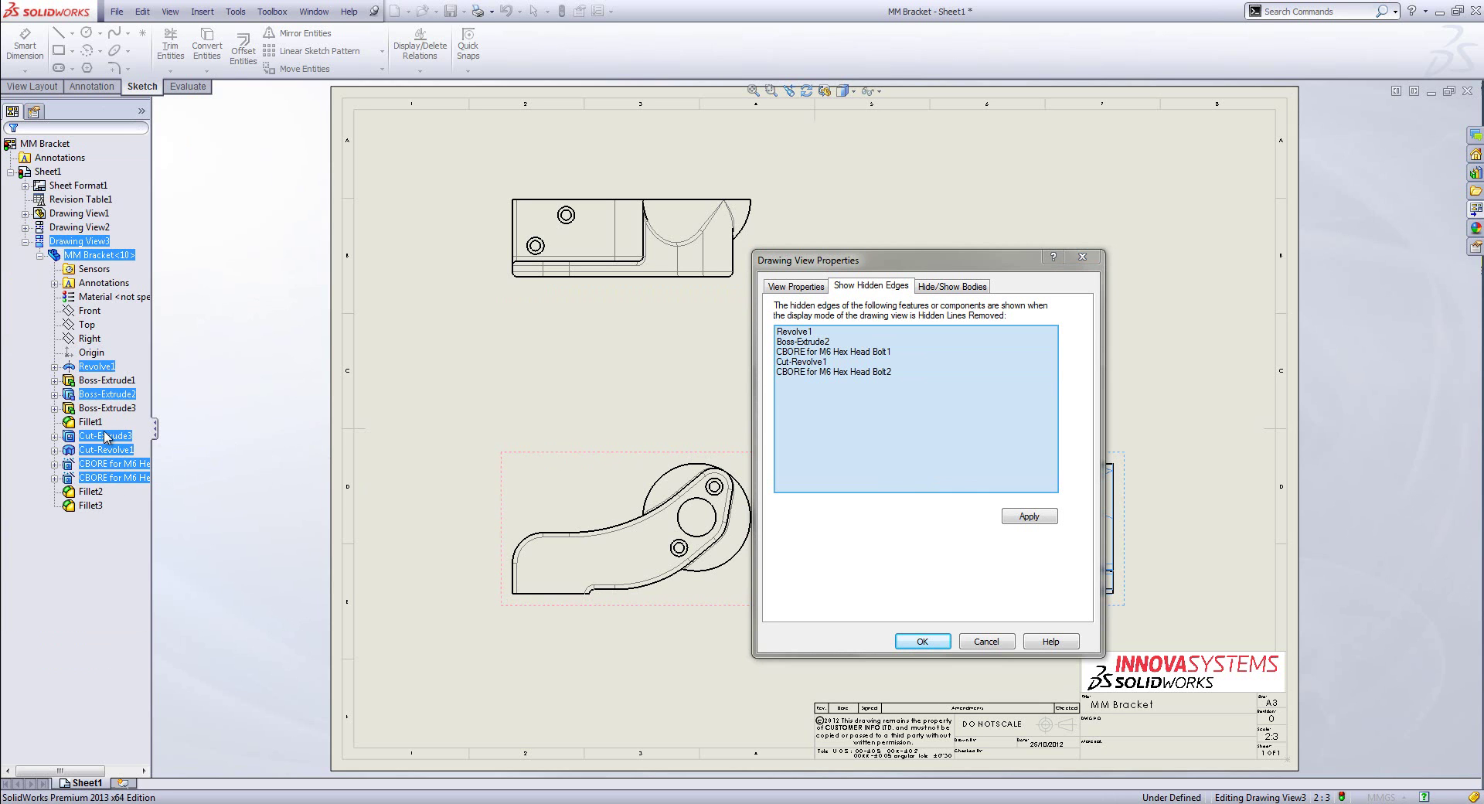
pyautogui.click(1048, 516)
pyautogui.click(925, 643)
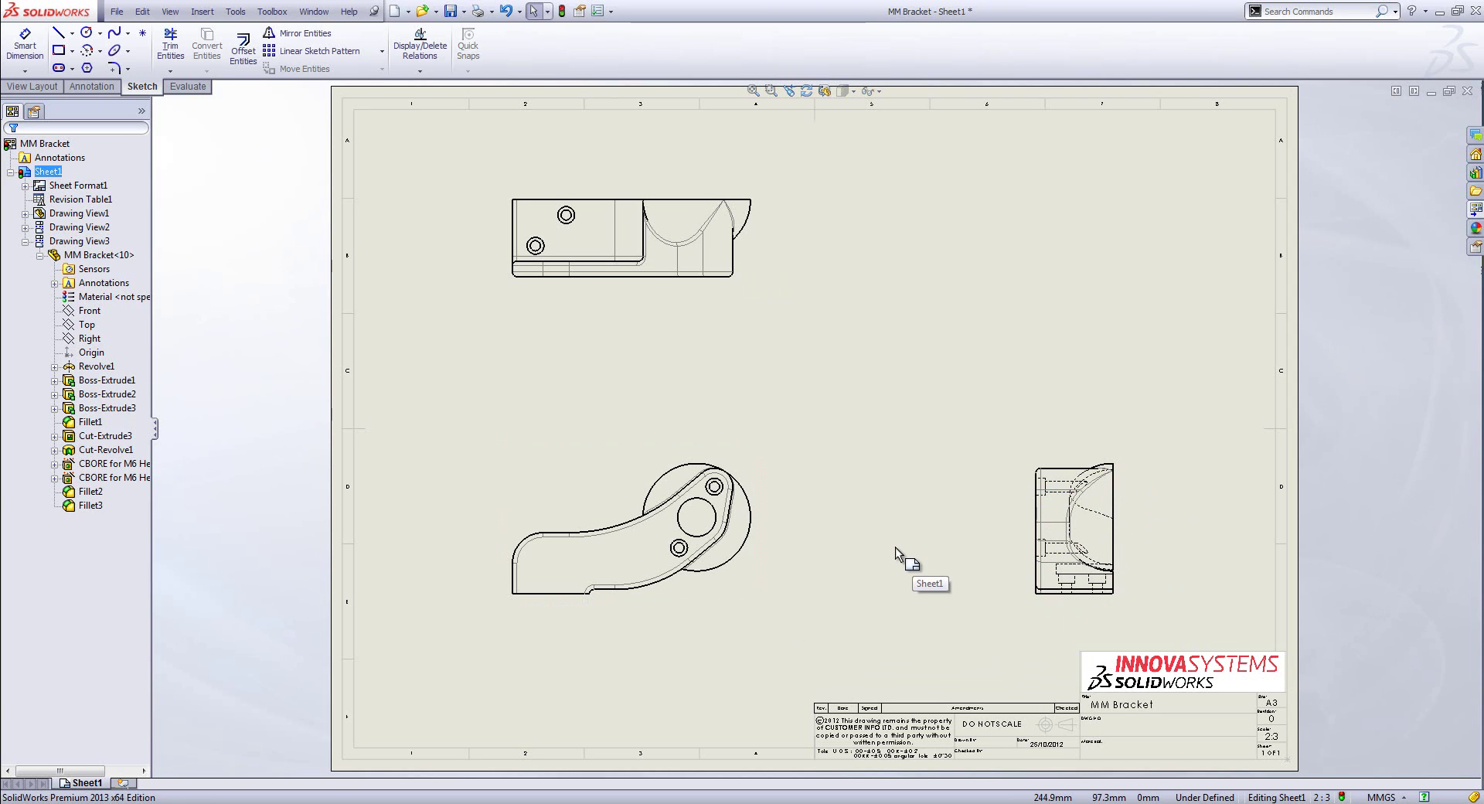
# Step: Create section view A-A with an angled cutting line through the front view's two counterbored holes, placing it up and left of that view
pyautogui.click(40, 89)
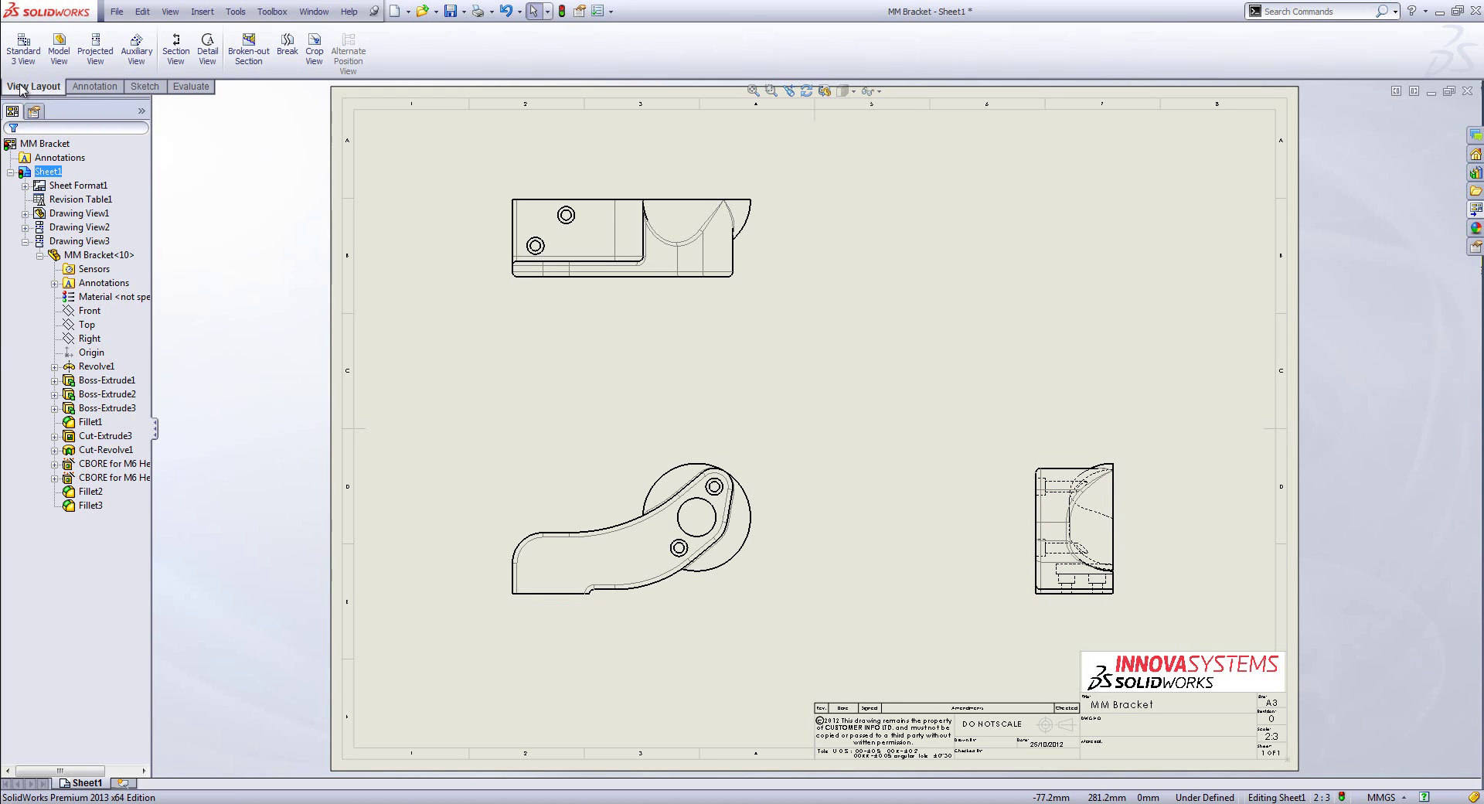
pyautogui.click(176, 46)
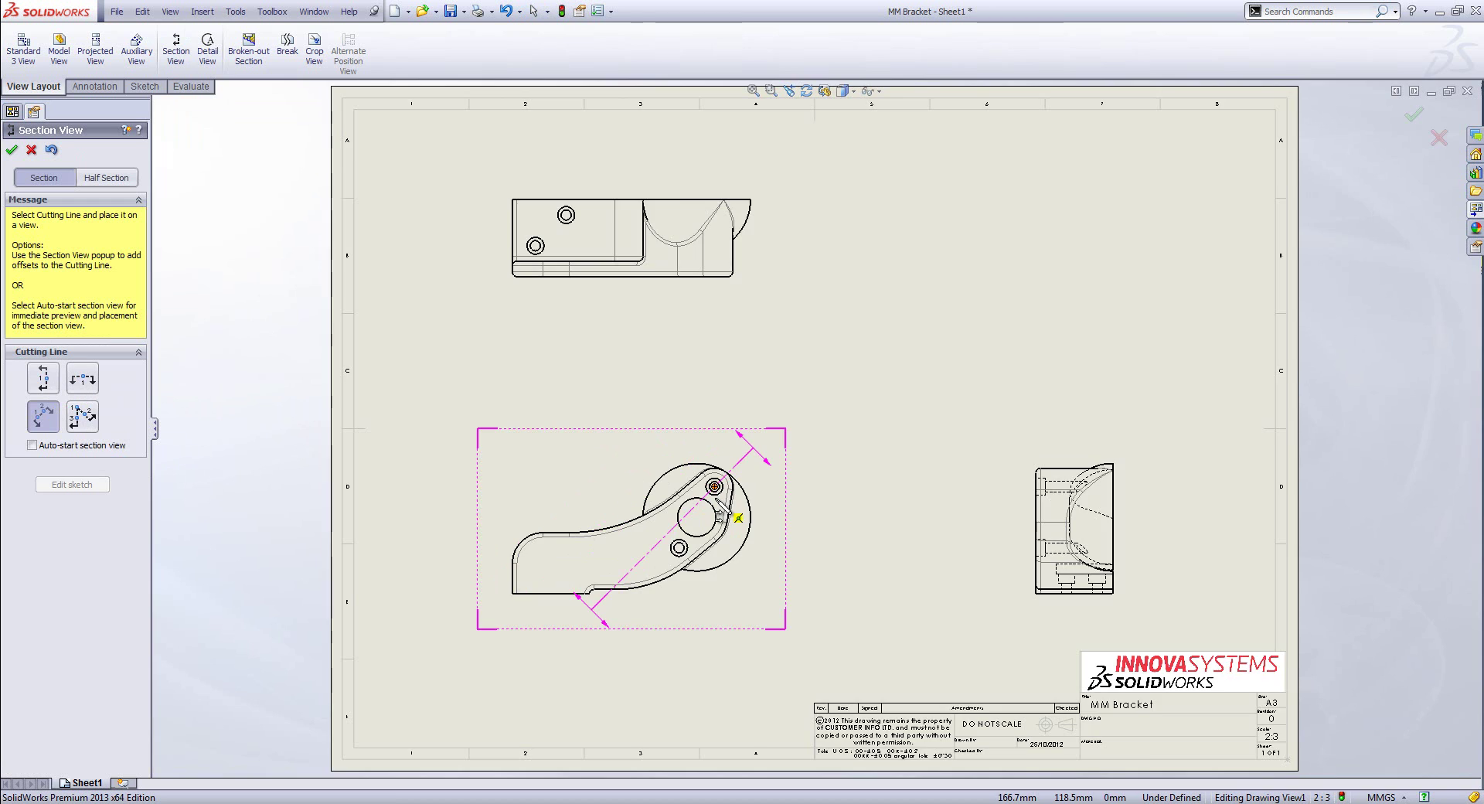
pyautogui.scroll(-3, 716, 488)
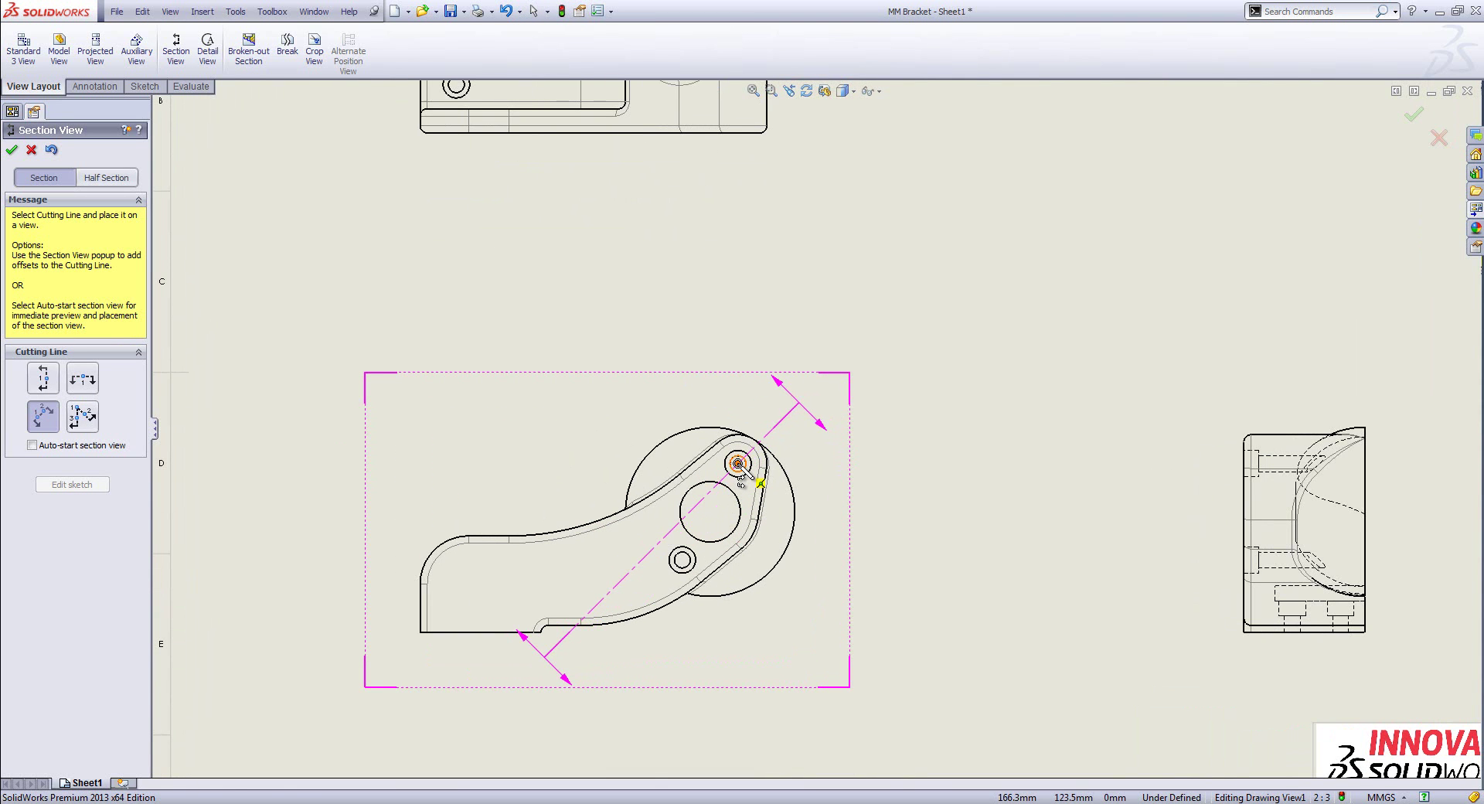
pyautogui.click(738, 463)
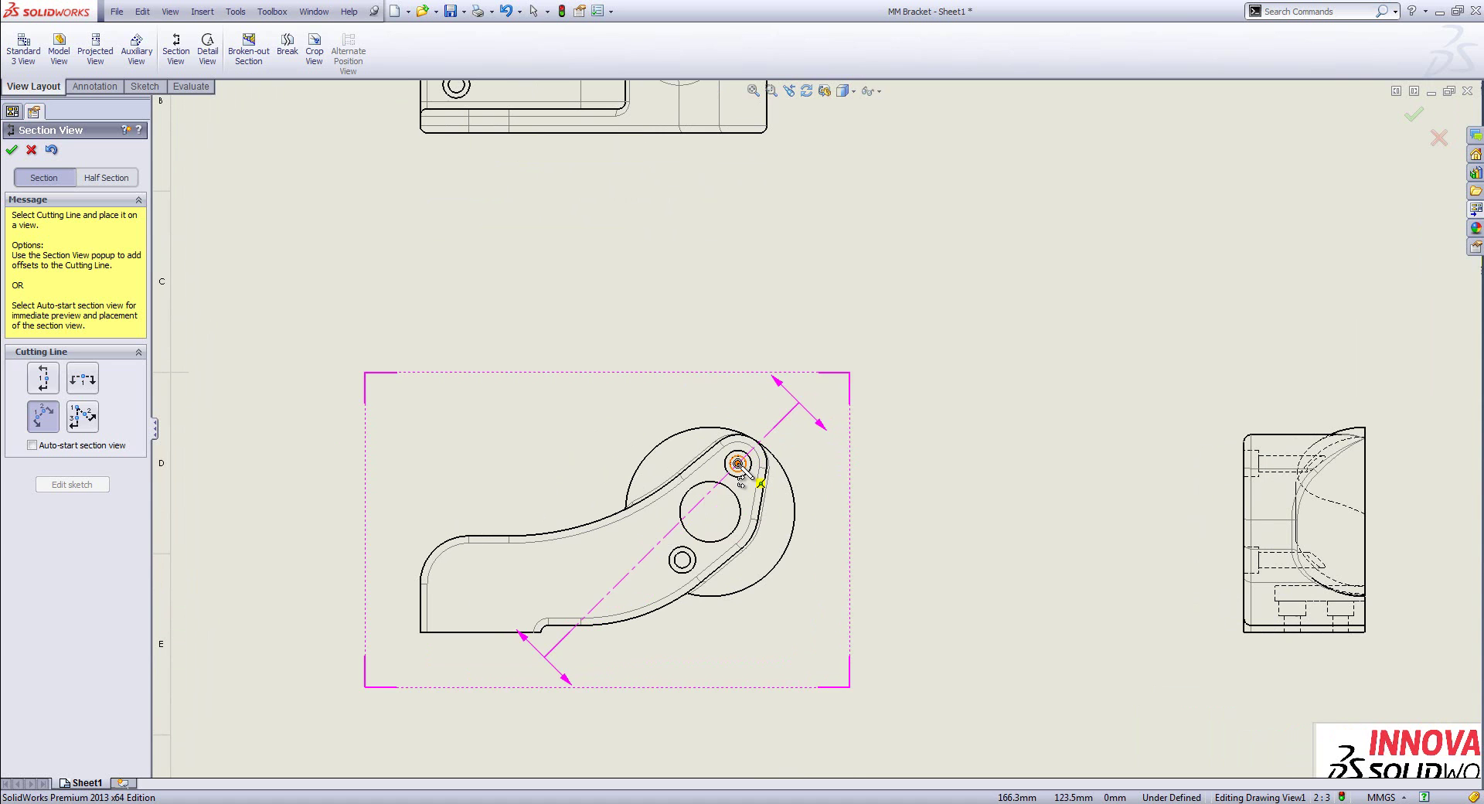
pyautogui.click(682, 562)
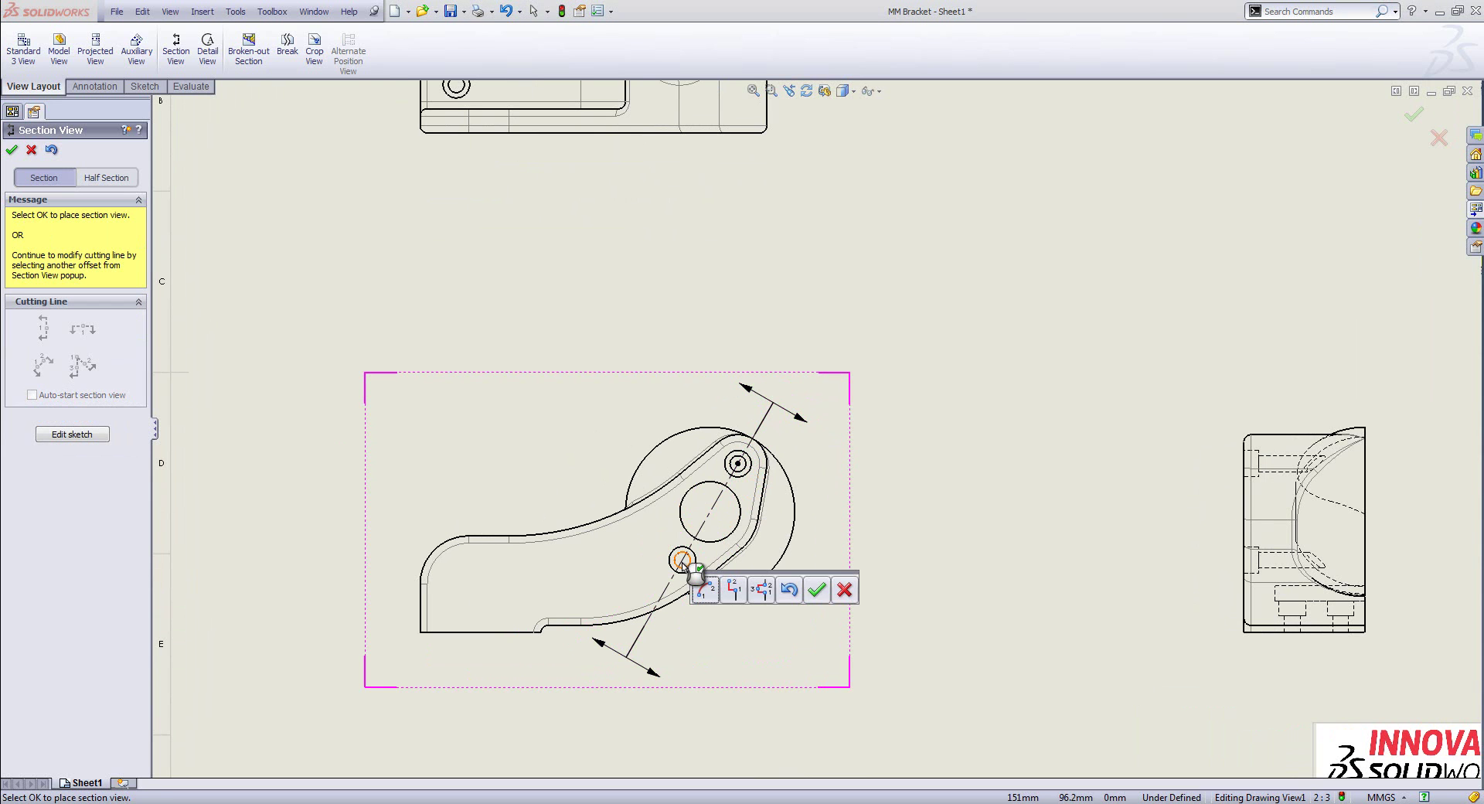
pyautogui.click(817, 589)
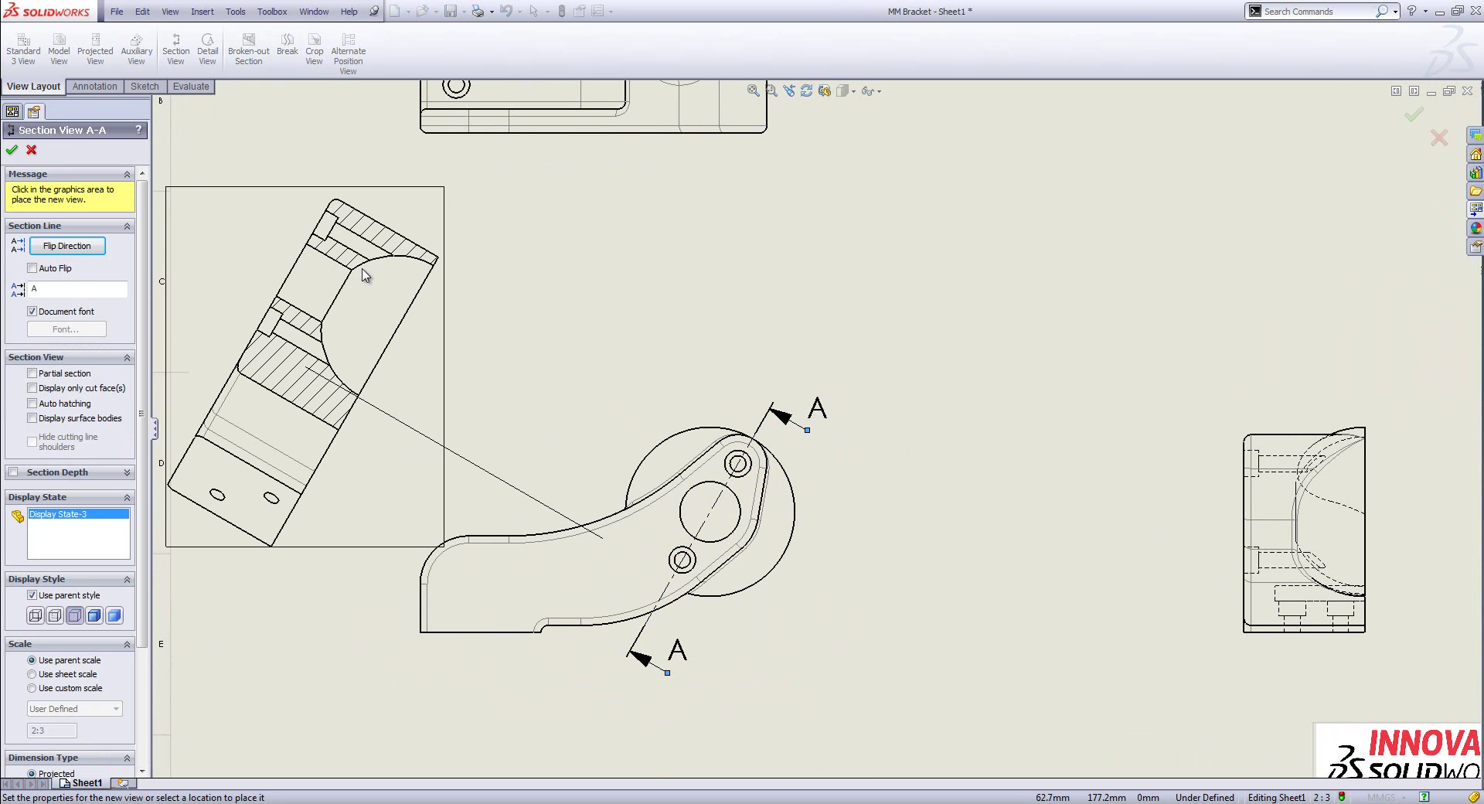
pyautogui.click(365, 274)
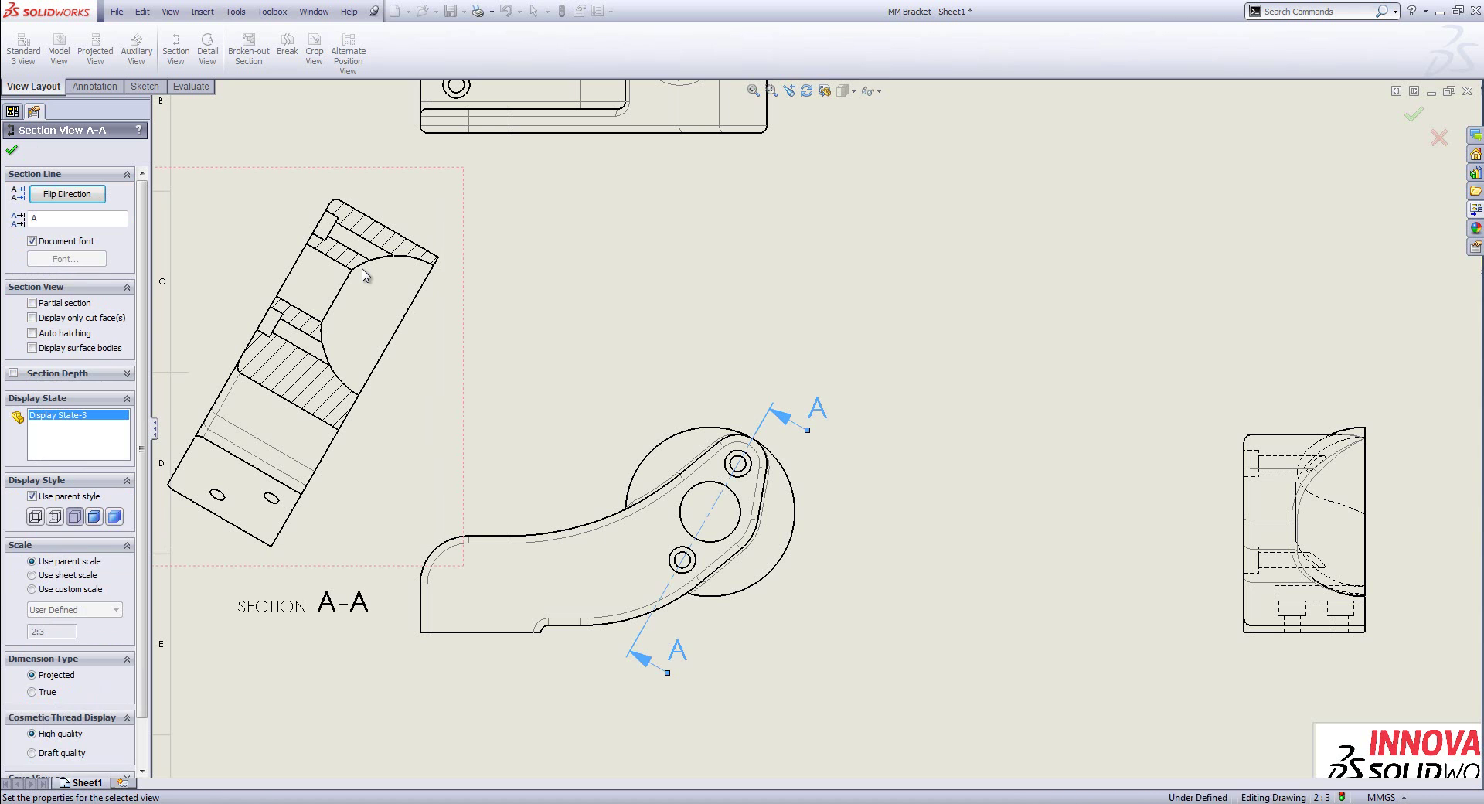
# Step: Reverse the viewing direction of section line A-A, update the section view, and shift it slightly down and right towards the front view
pyautogui.press('f')
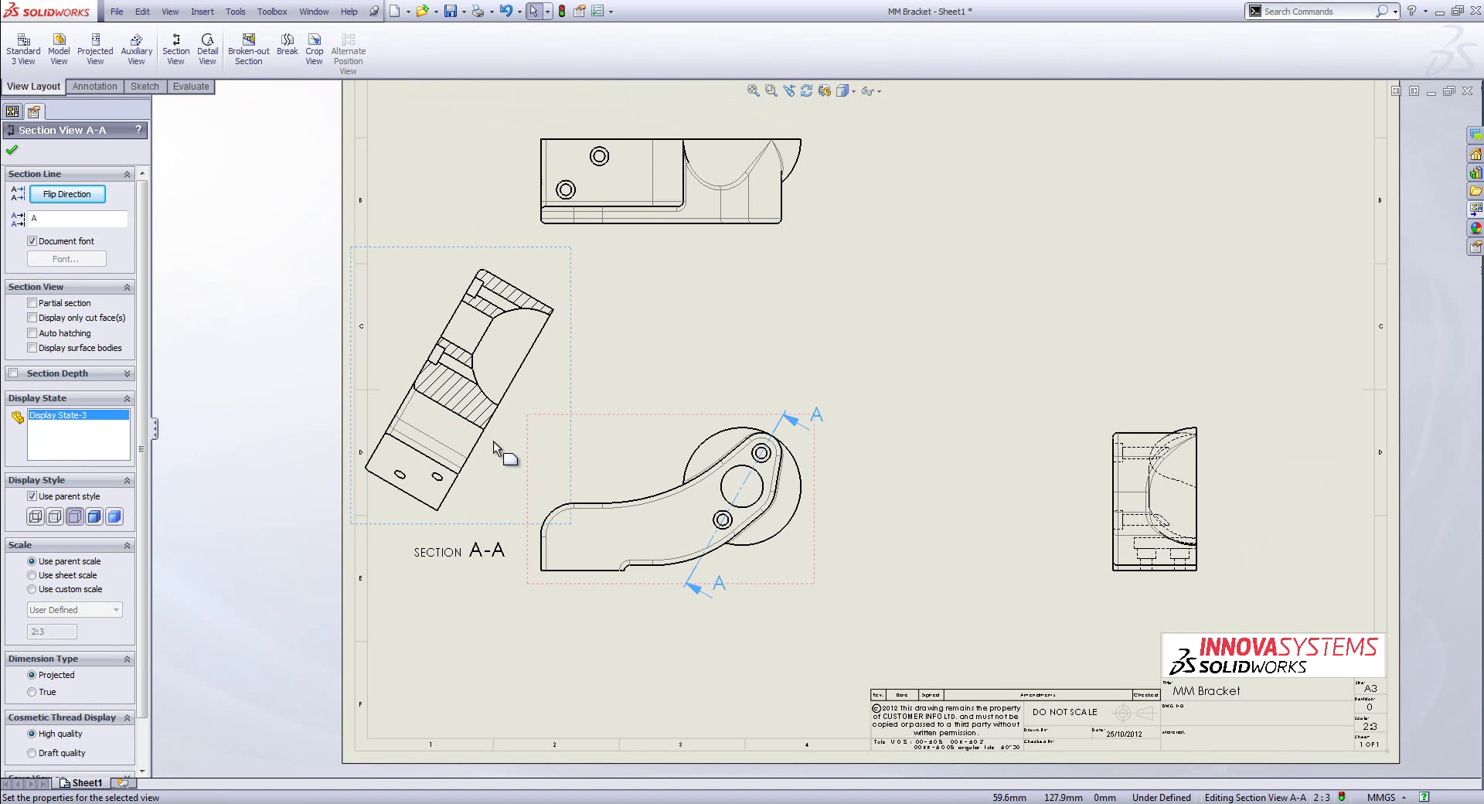
pyautogui.click(775, 432)
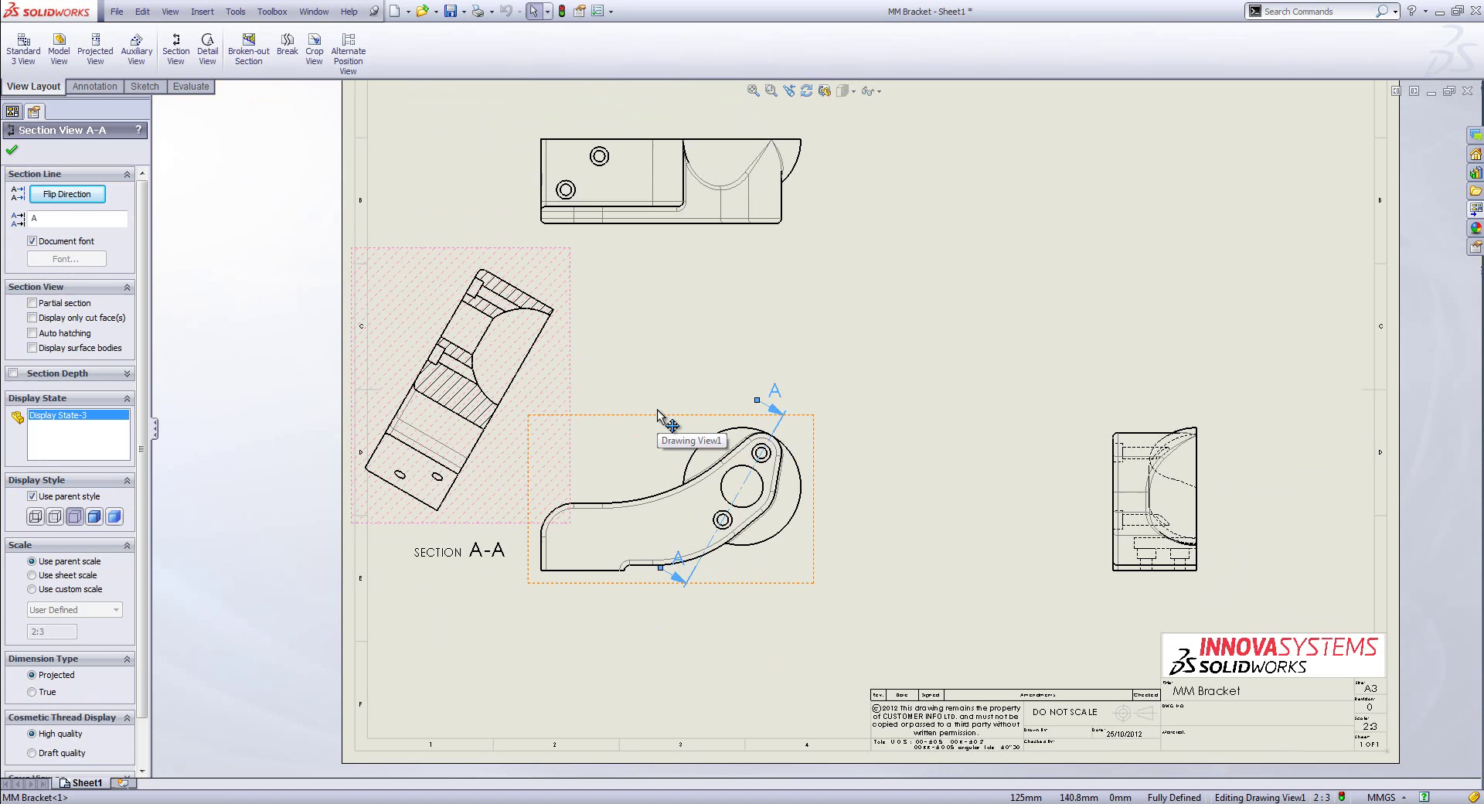
pyautogui.press('Return')
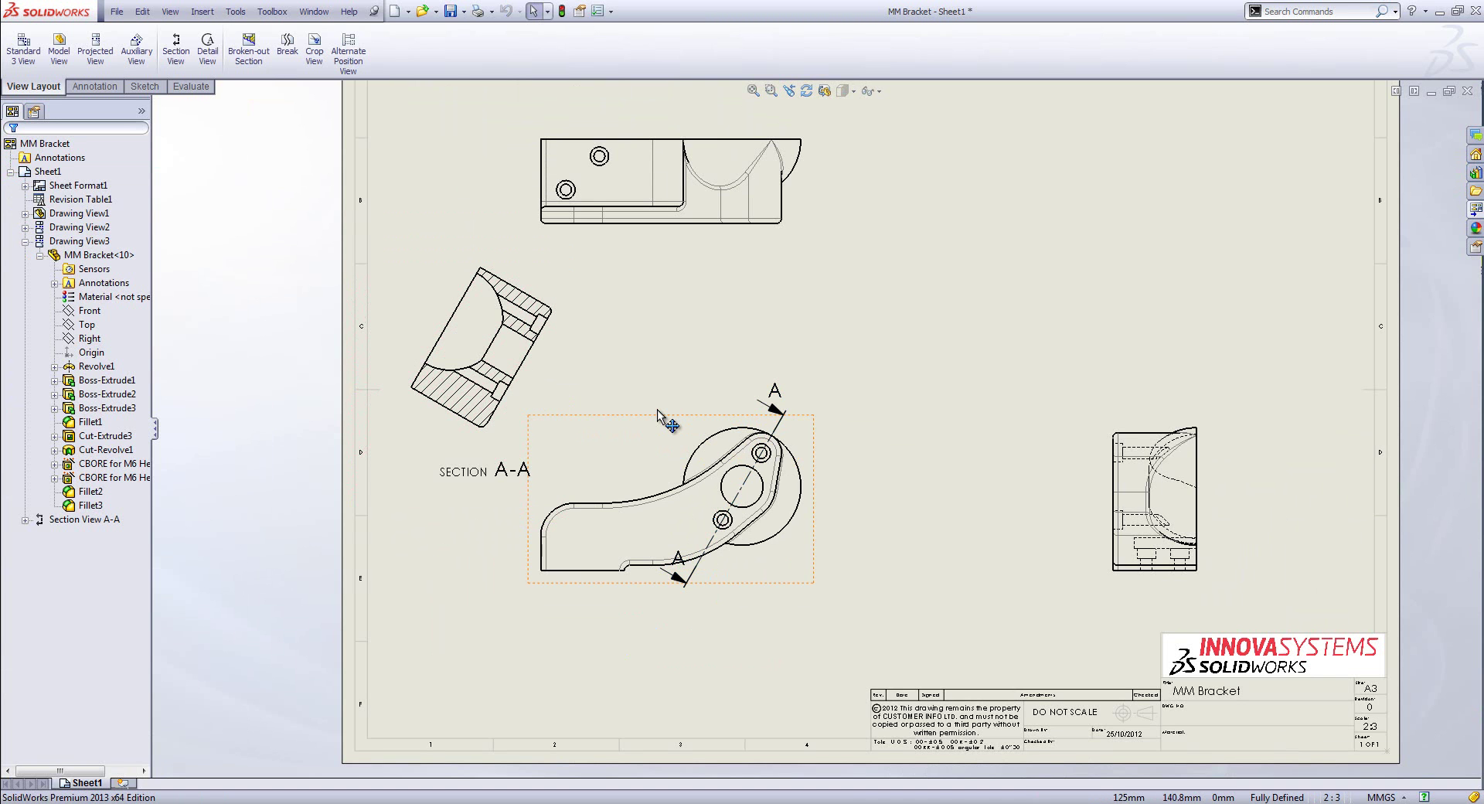
pyautogui.click(539, 356)
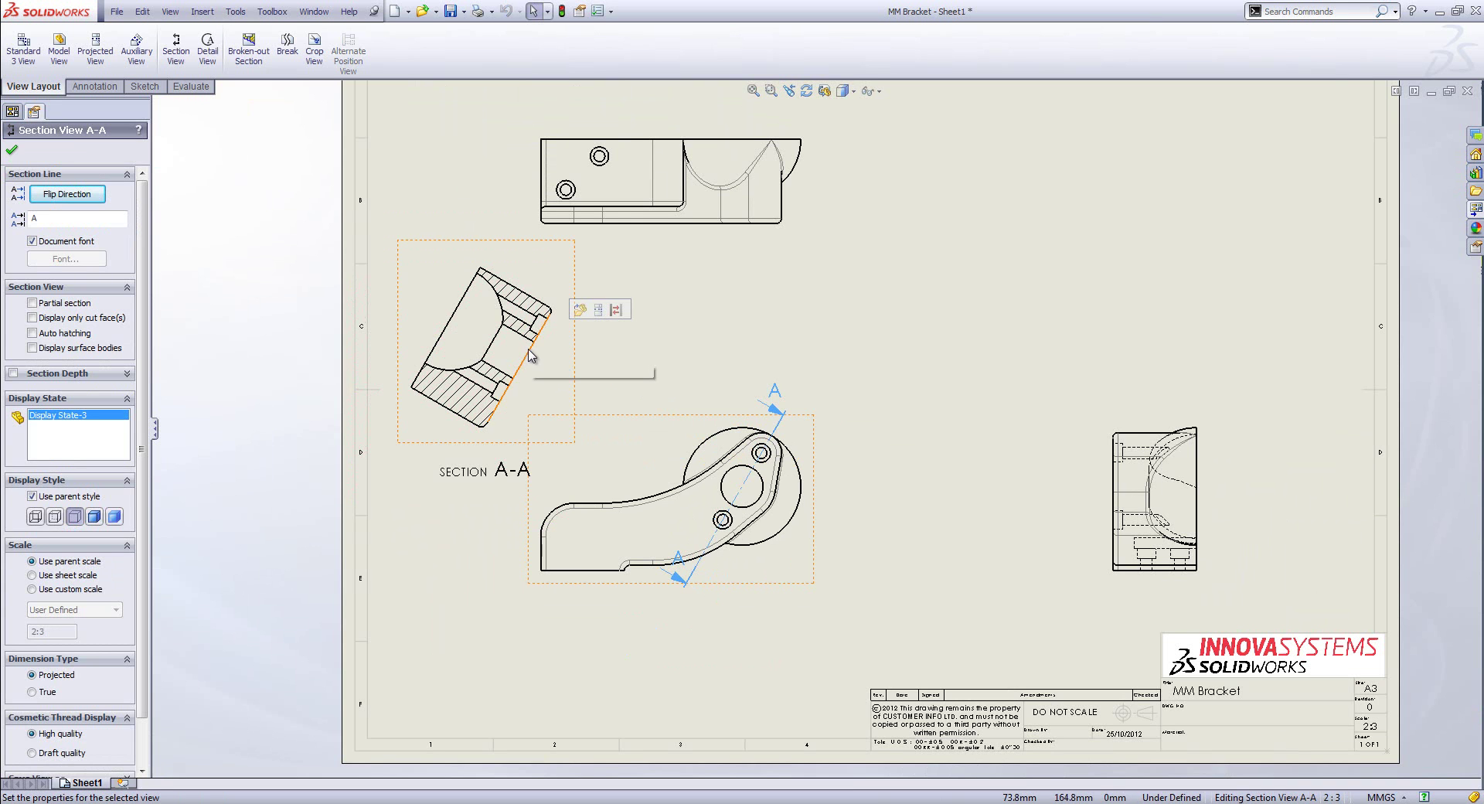
pyautogui.moveTo(531, 357); pyautogui.dragTo(629, 278)
pyautogui.click(639, 371)
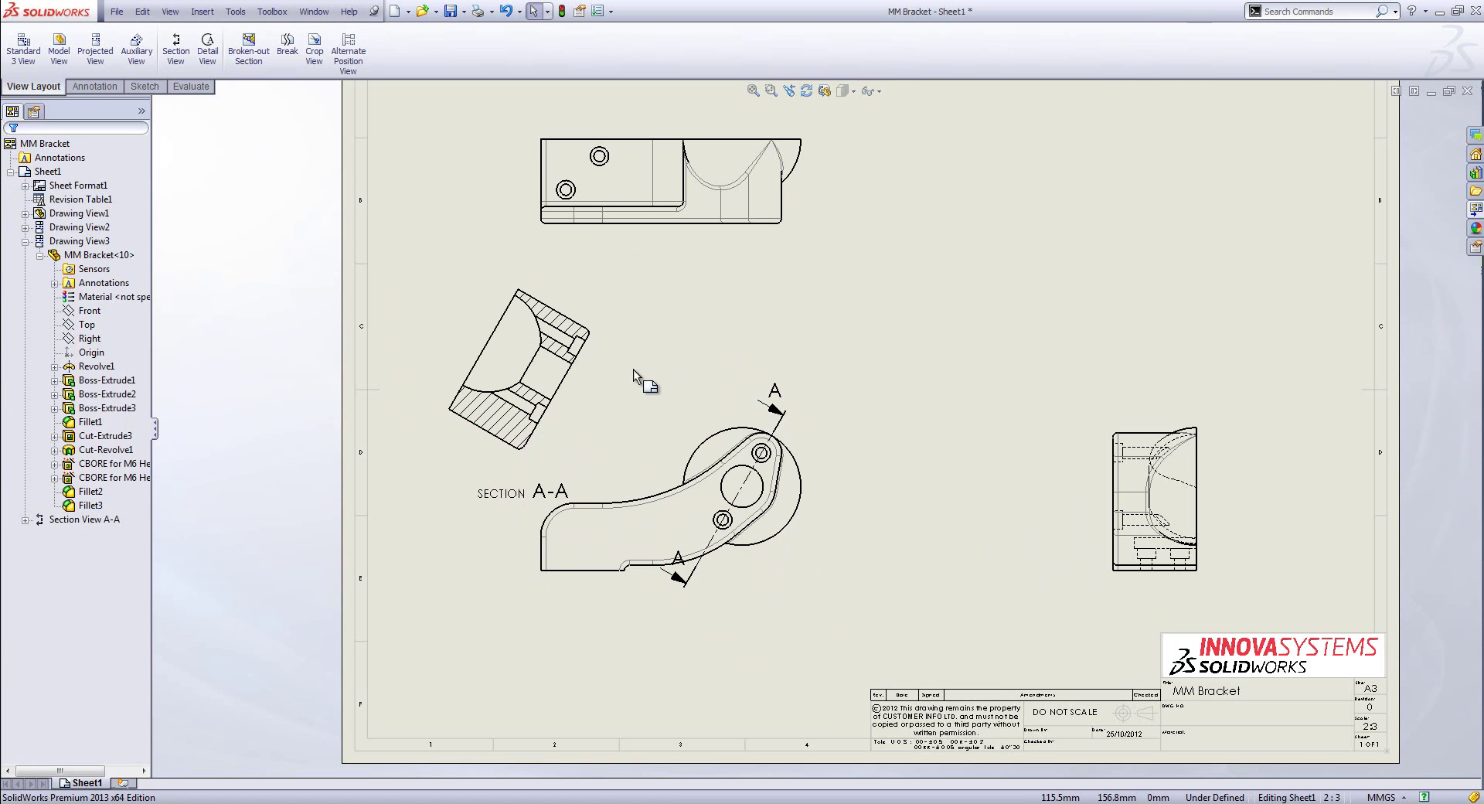
# Step: Break section view A-A's alignment with the front view and move it to the sheet's upper-right area
pyautogui.rightClick(593, 375)
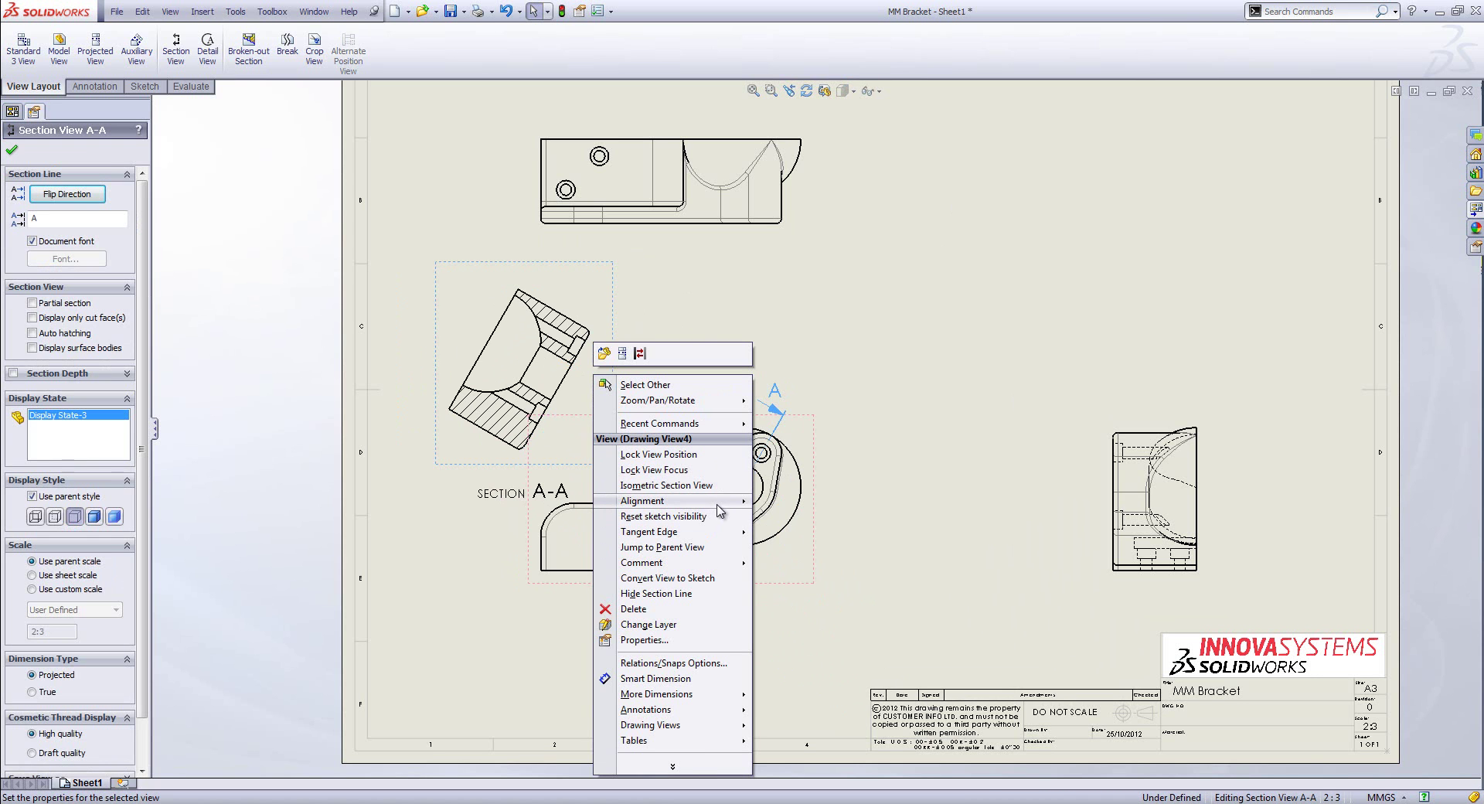
pyautogui.moveTo(725, 504)
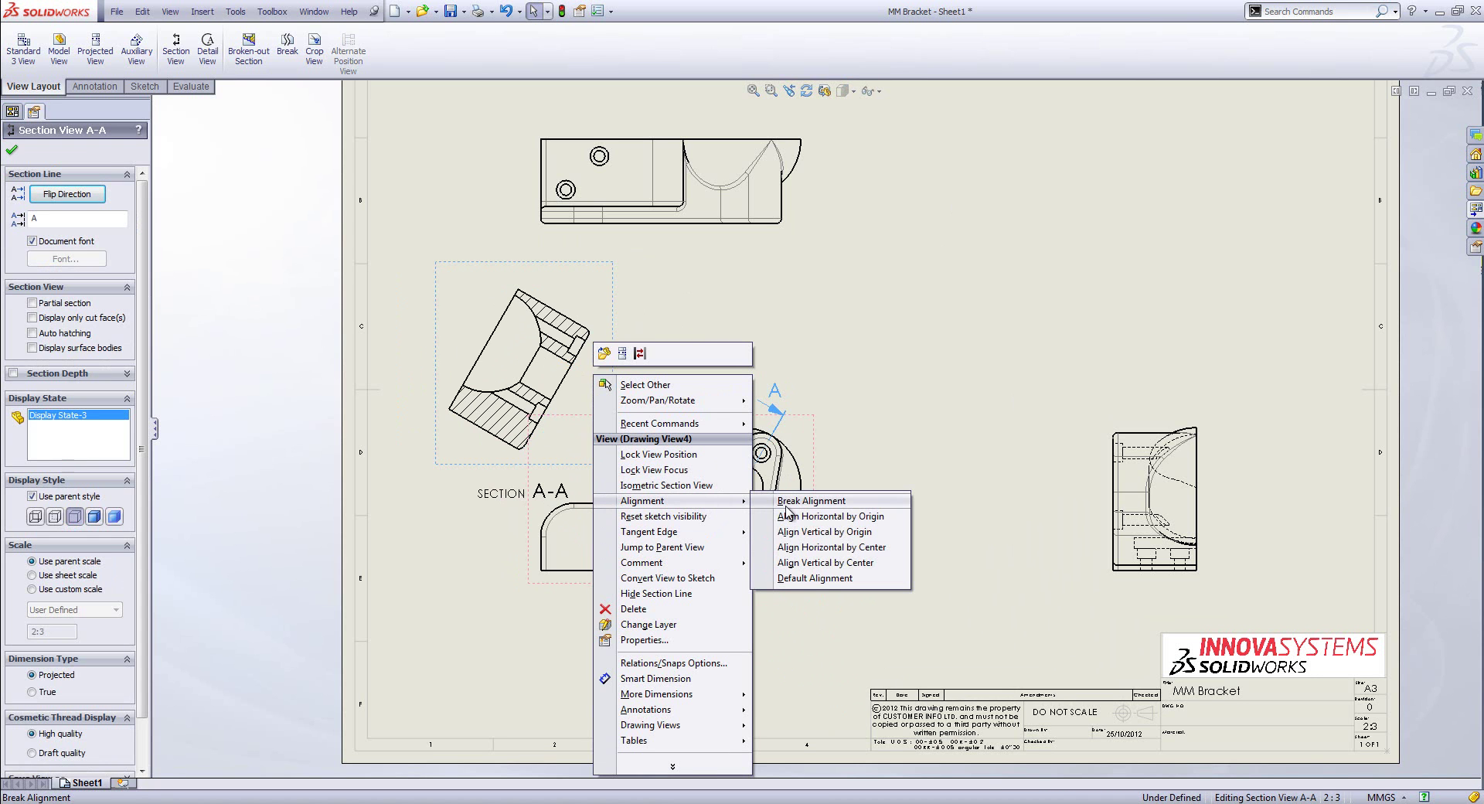
pyautogui.click(785, 503)
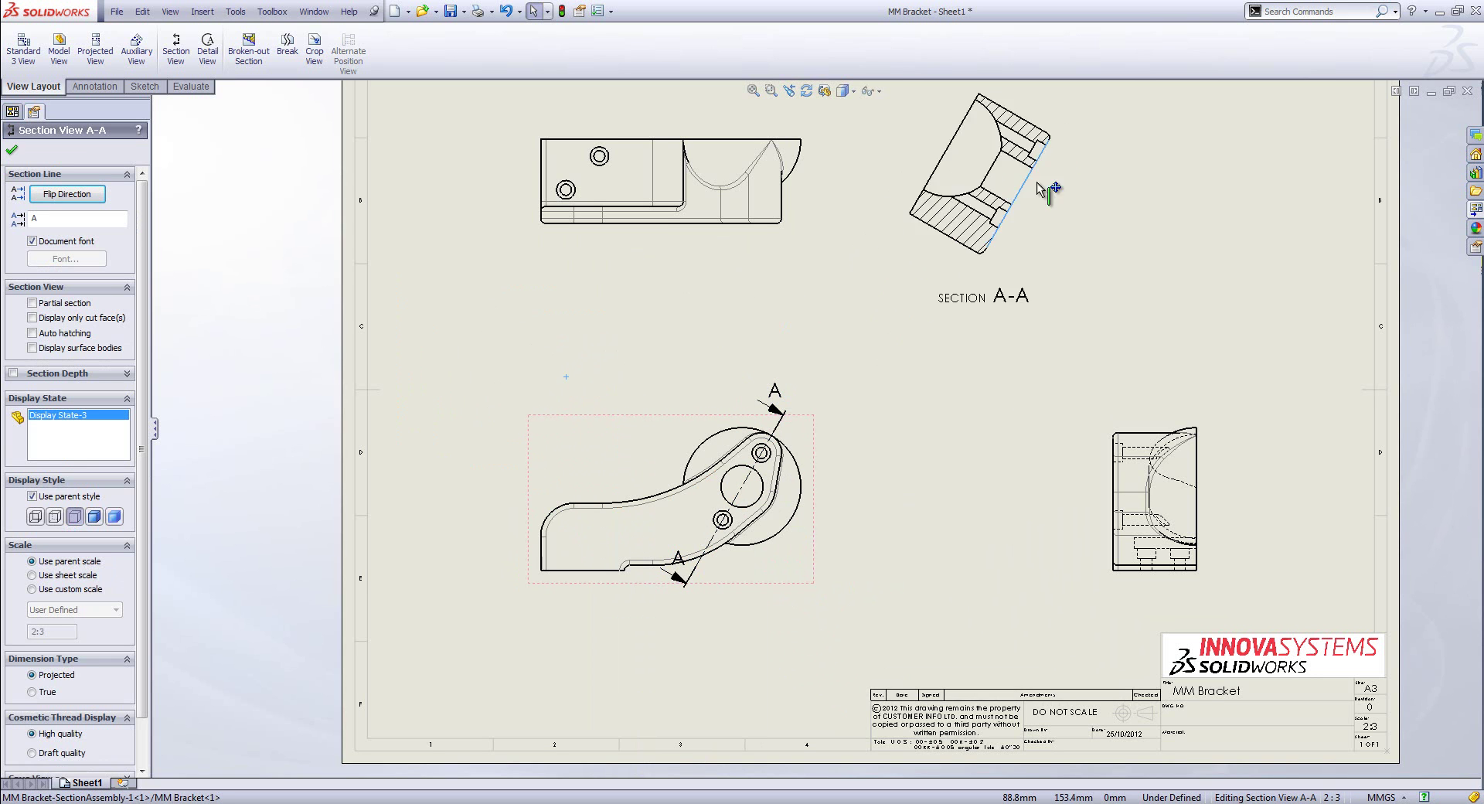
pyautogui.click(1125, 179)
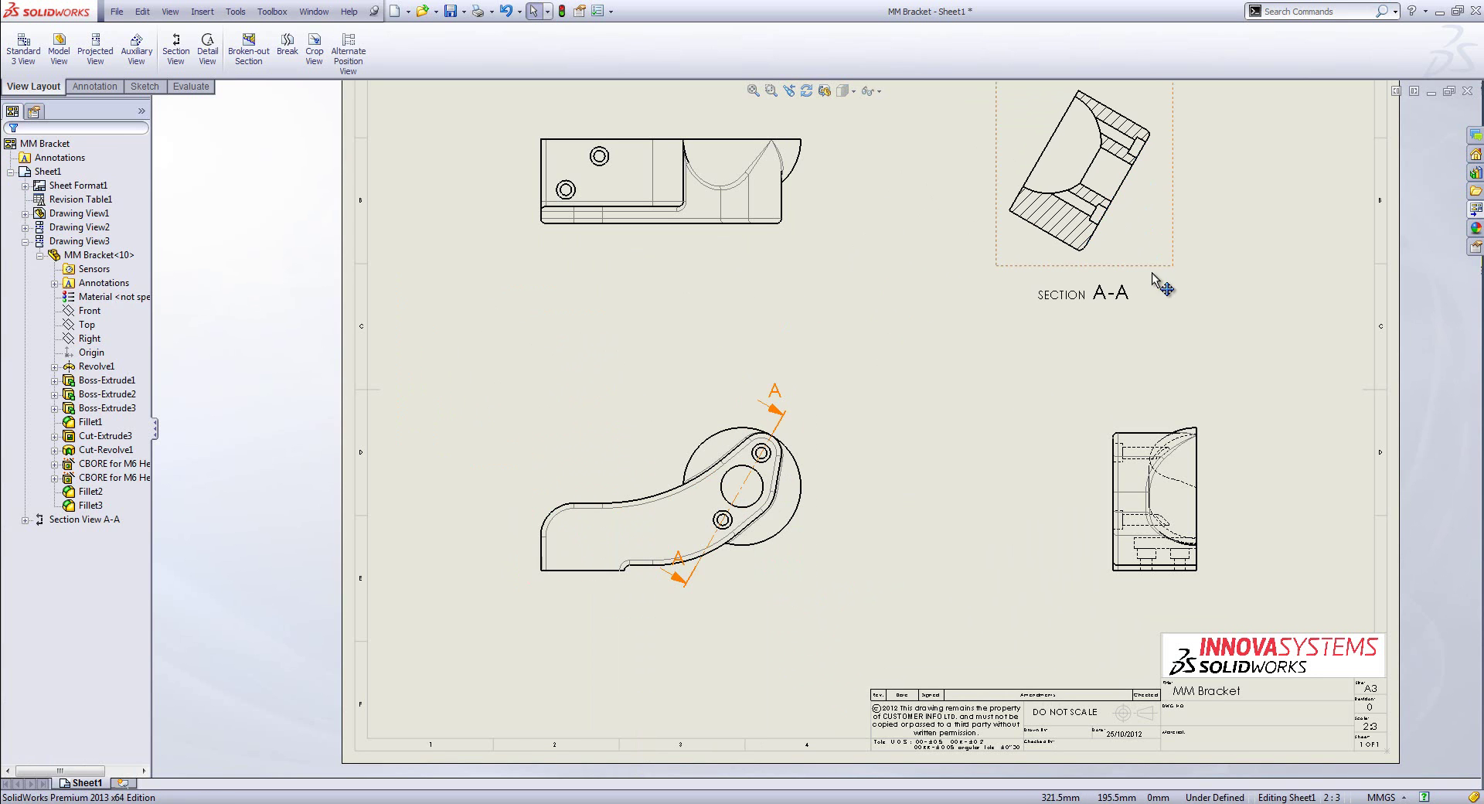
pyautogui.press('f')
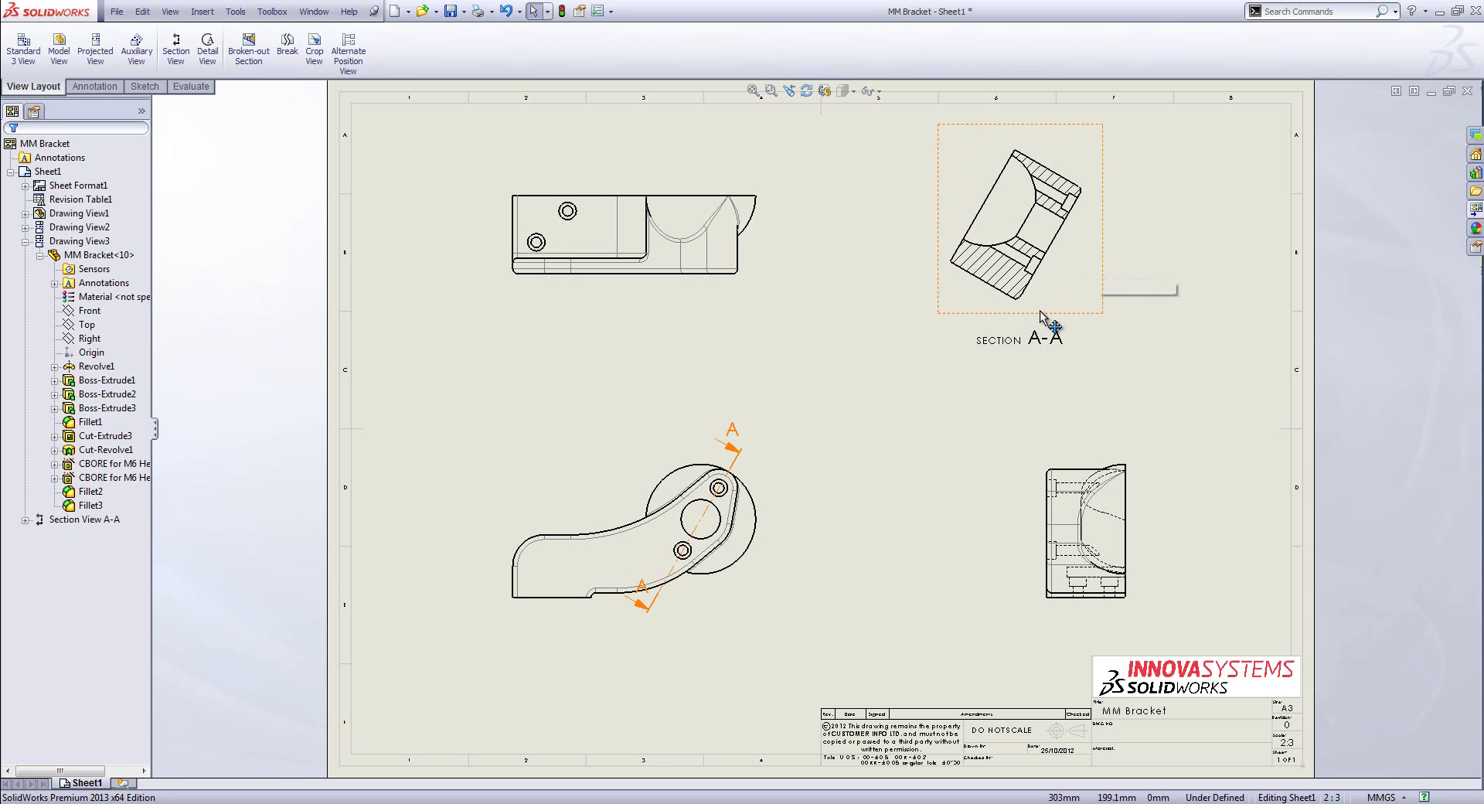
# Step: Rotate section view A-A by aligning its counterbored face's edge as a horizontal edge
pyautogui.click(1065, 270)
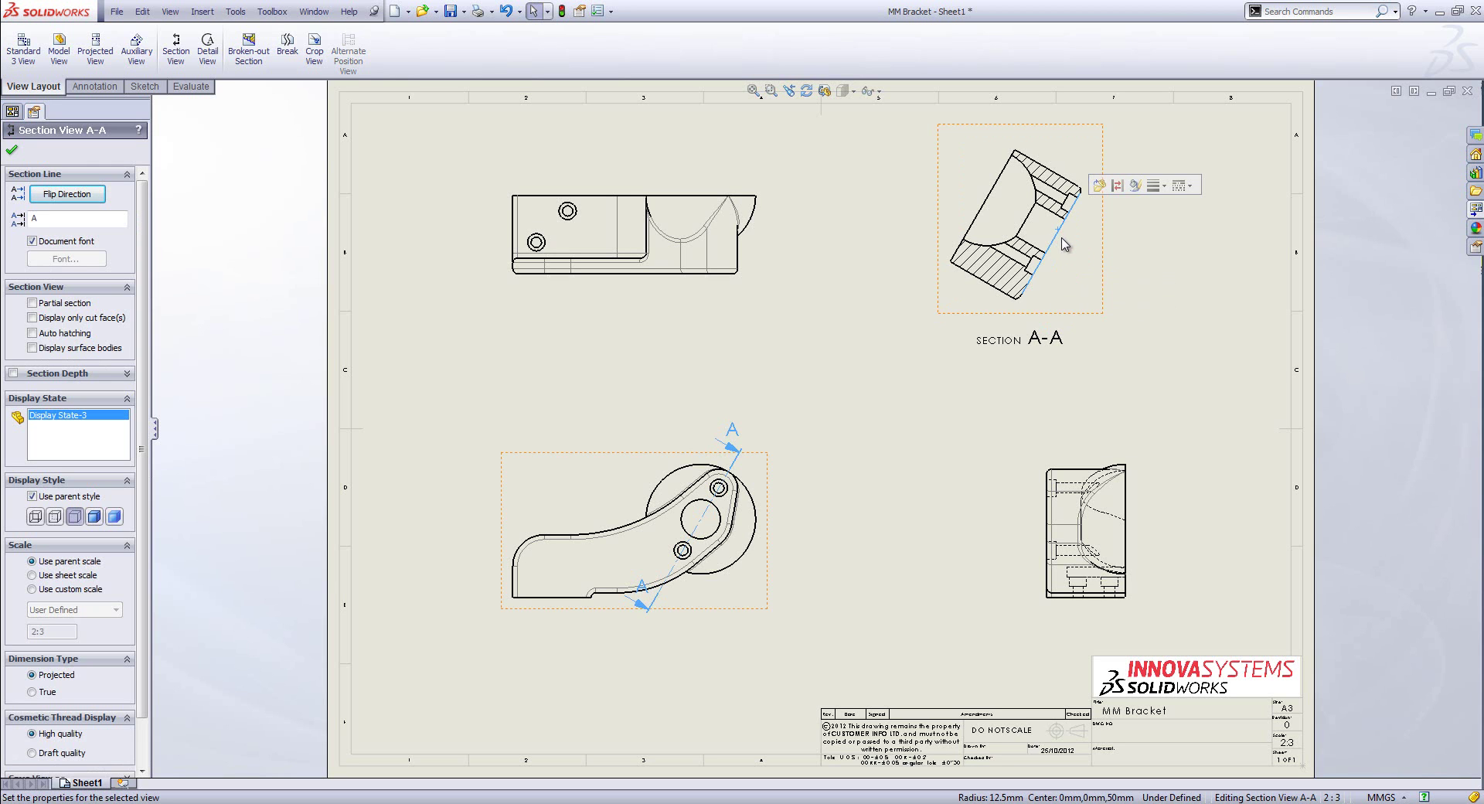
pyautogui.click(234, 13)
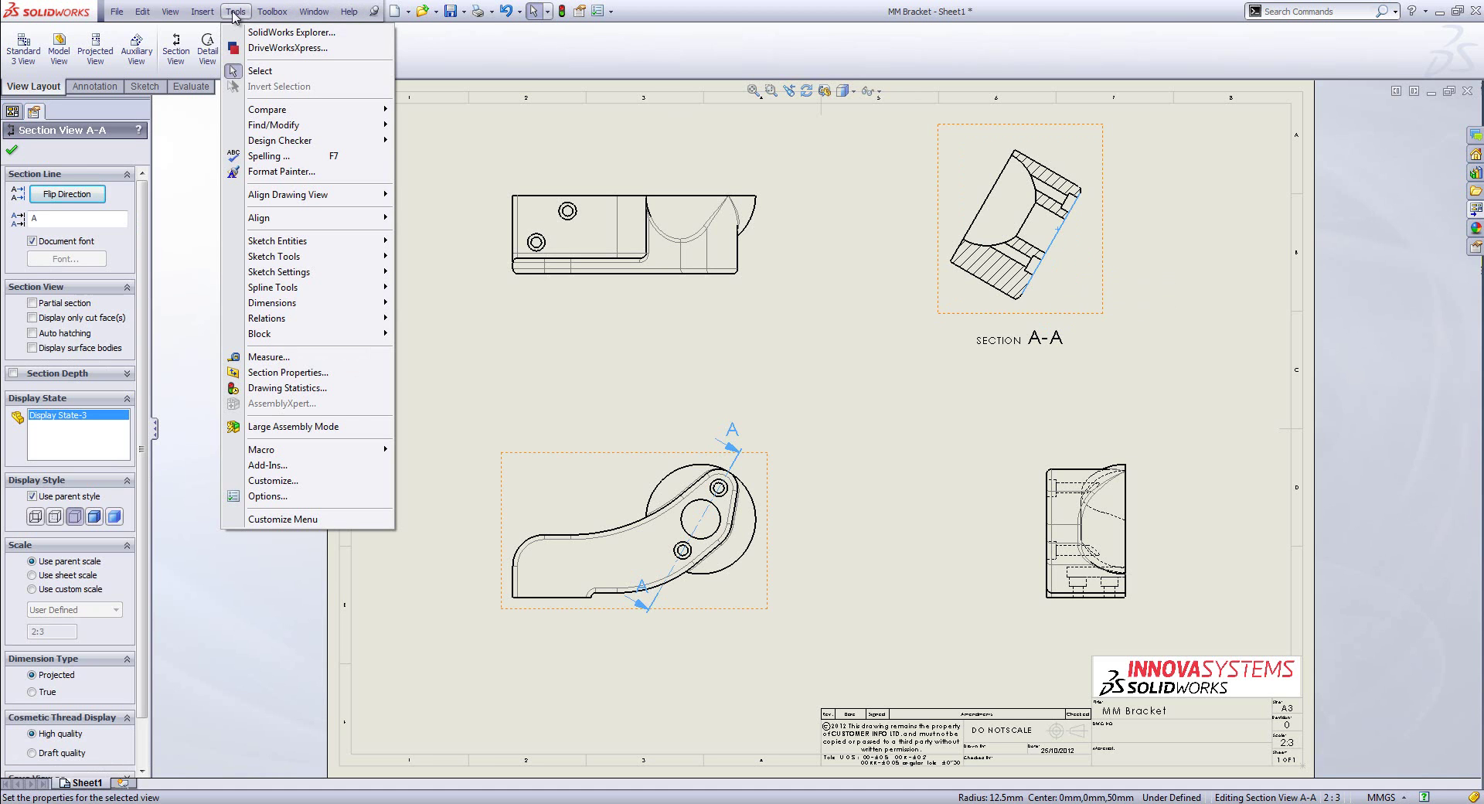
pyautogui.moveTo(391, 199)
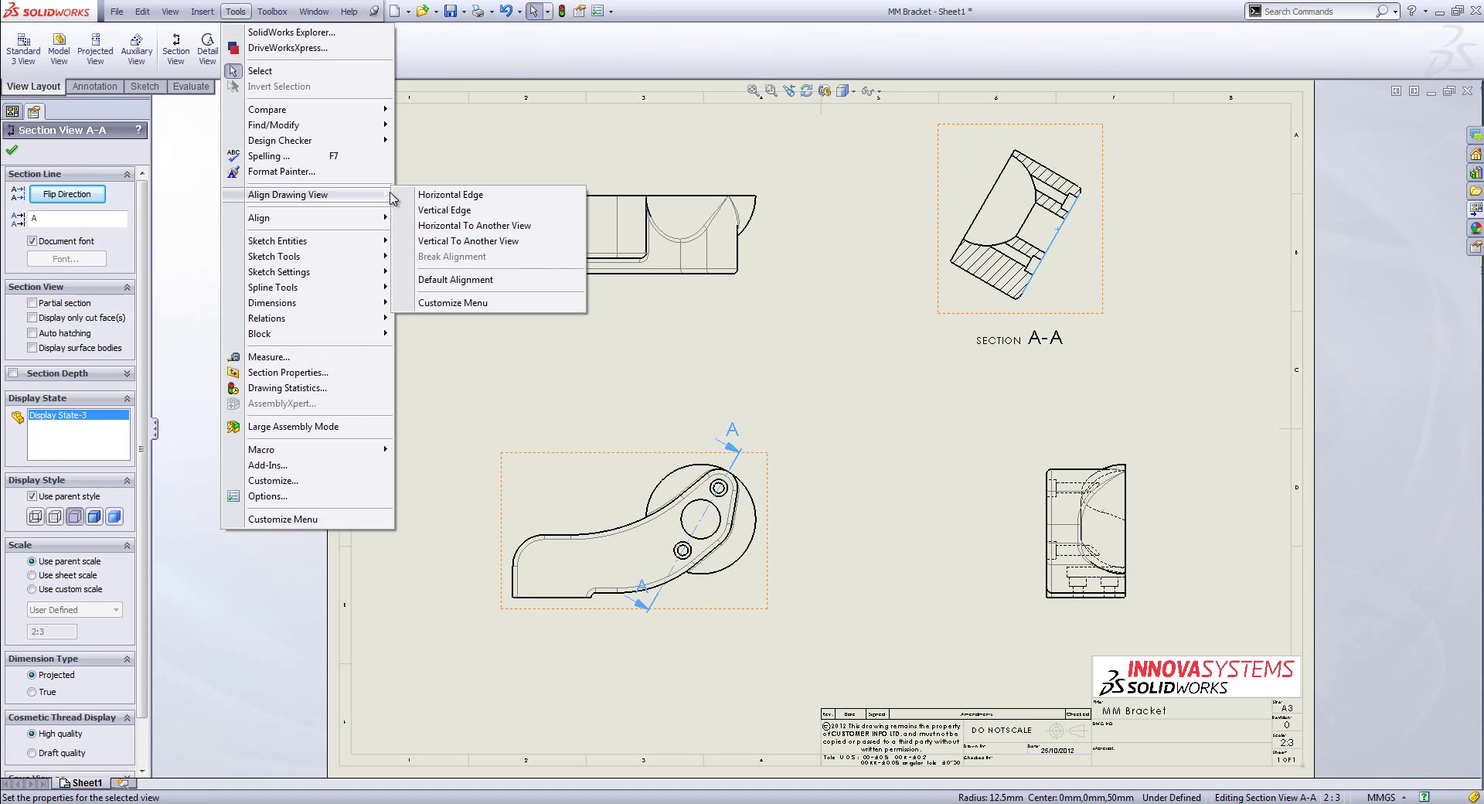
pyautogui.click(495, 198)
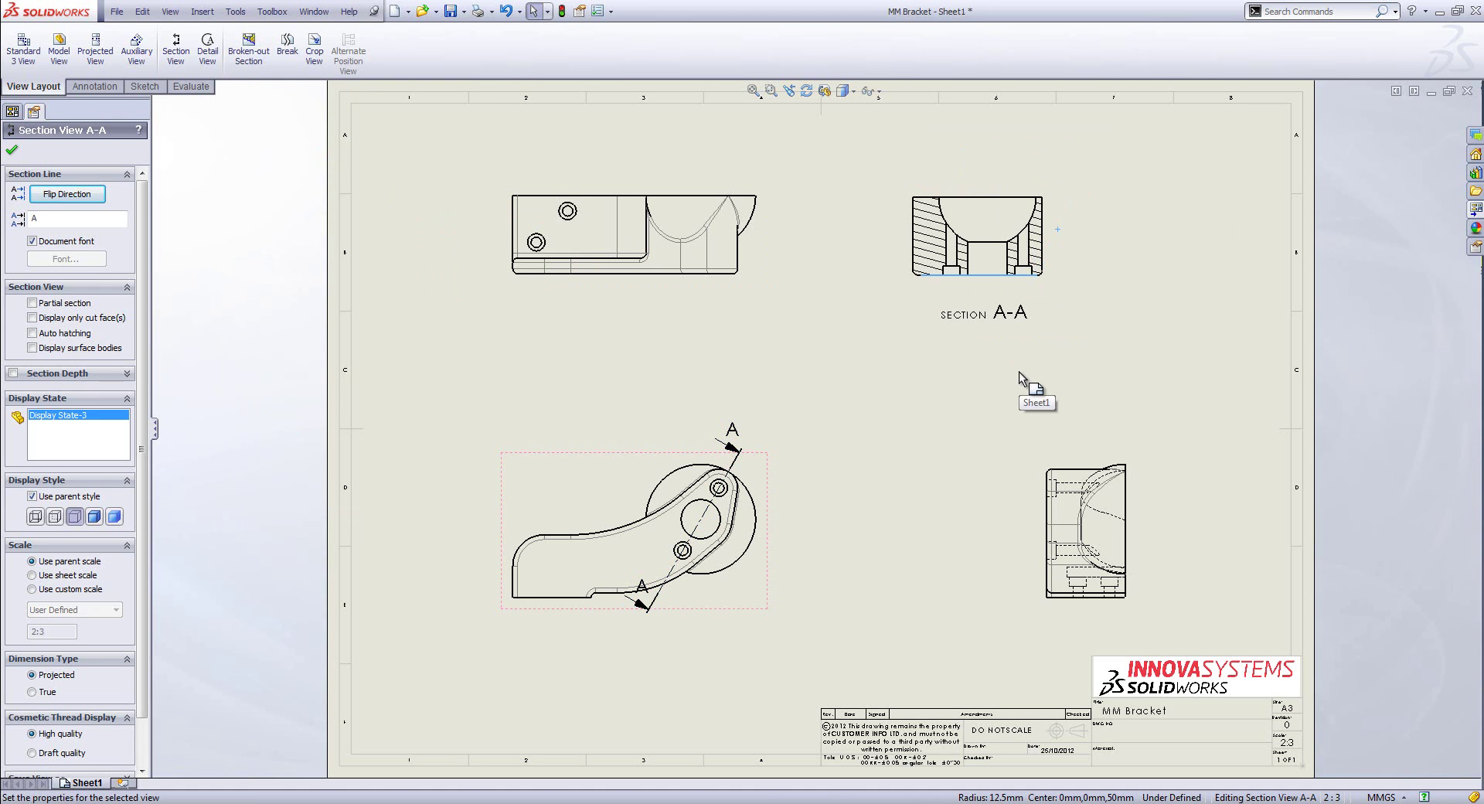
# Step: Align section view A-A horizontally by center with the top view and slide it above the right-side view
pyautogui.click(1081, 247)
pyautogui.moveTo(1041, 257)
pyautogui.mouseDown()
pyautogui.moveTo(1082, 258)
pyautogui.moveTo(1056, 238)
pyautogui.mouseUp()
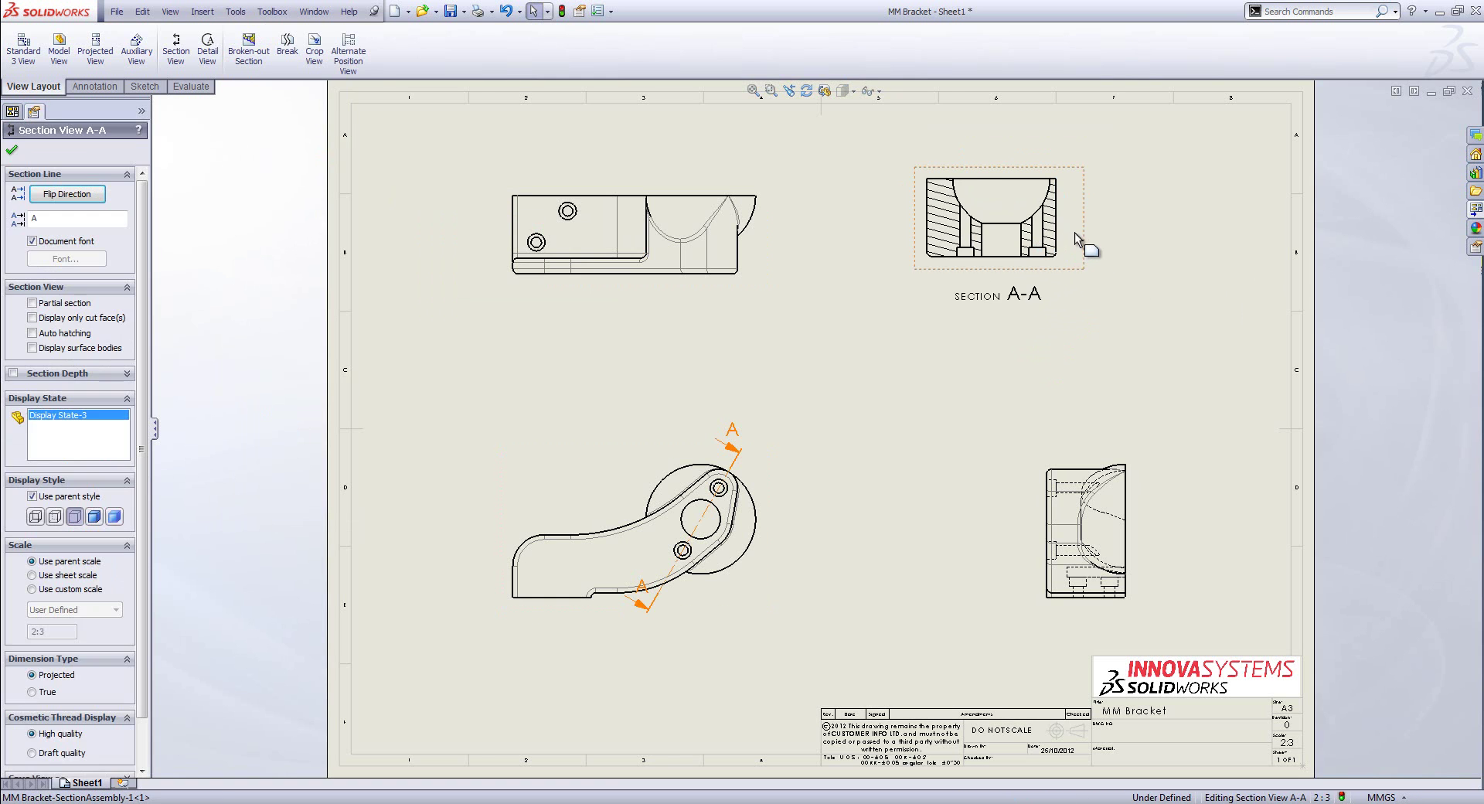
pyautogui.rightClick(1078, 233)
pyautogui.moveTo(1190, 367)
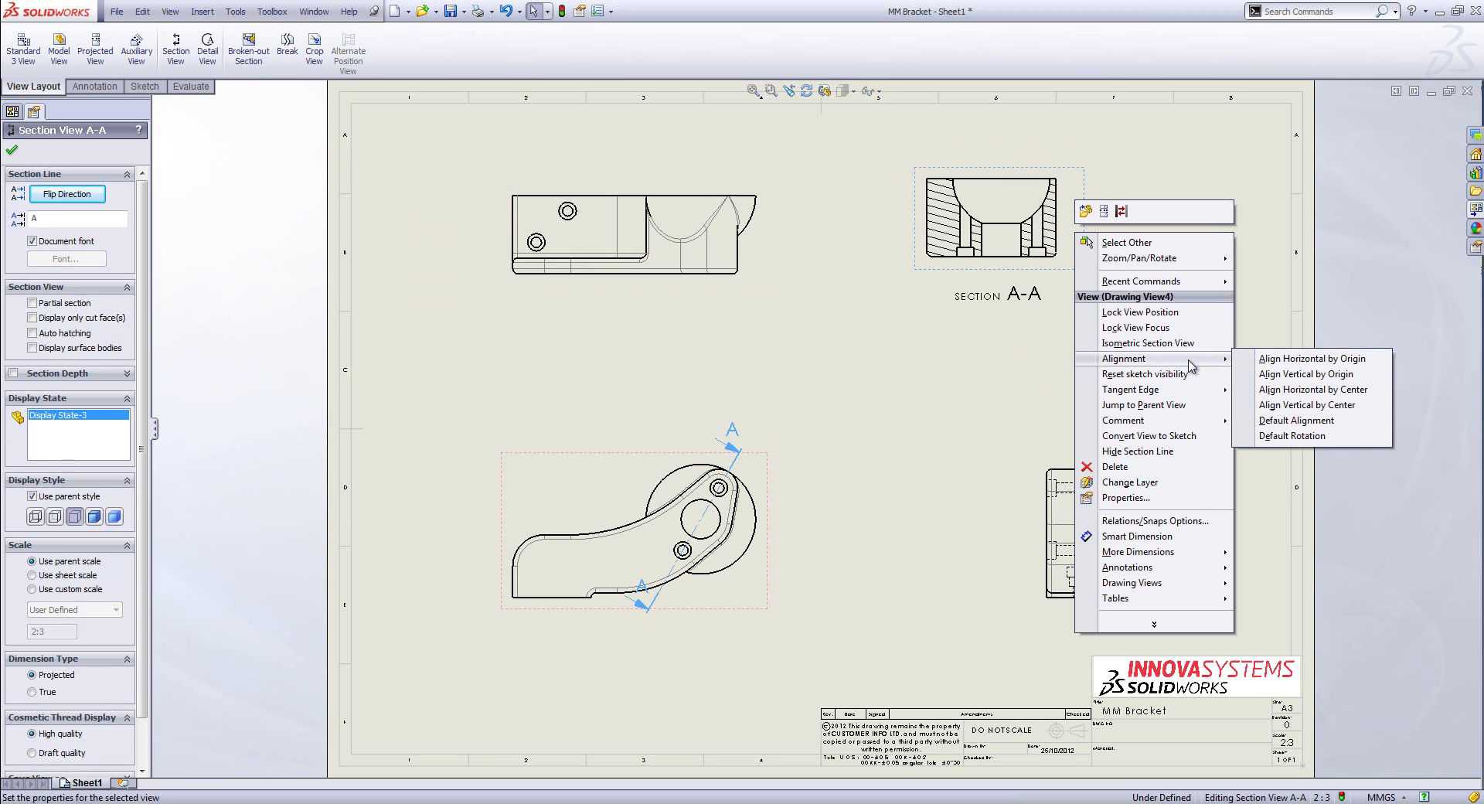
pyautogui.click(1331, 389)
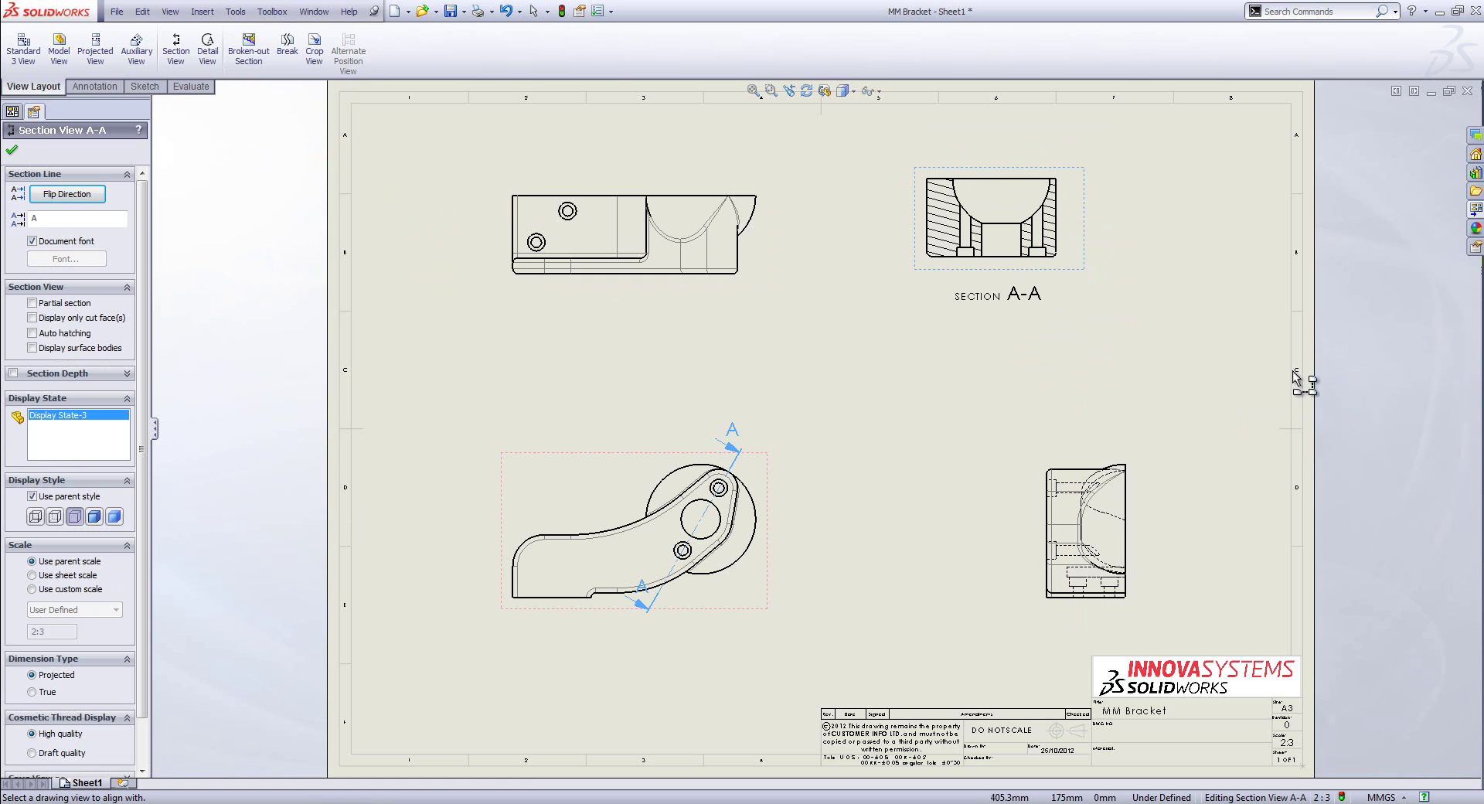
pyautogui.click(751, 241)
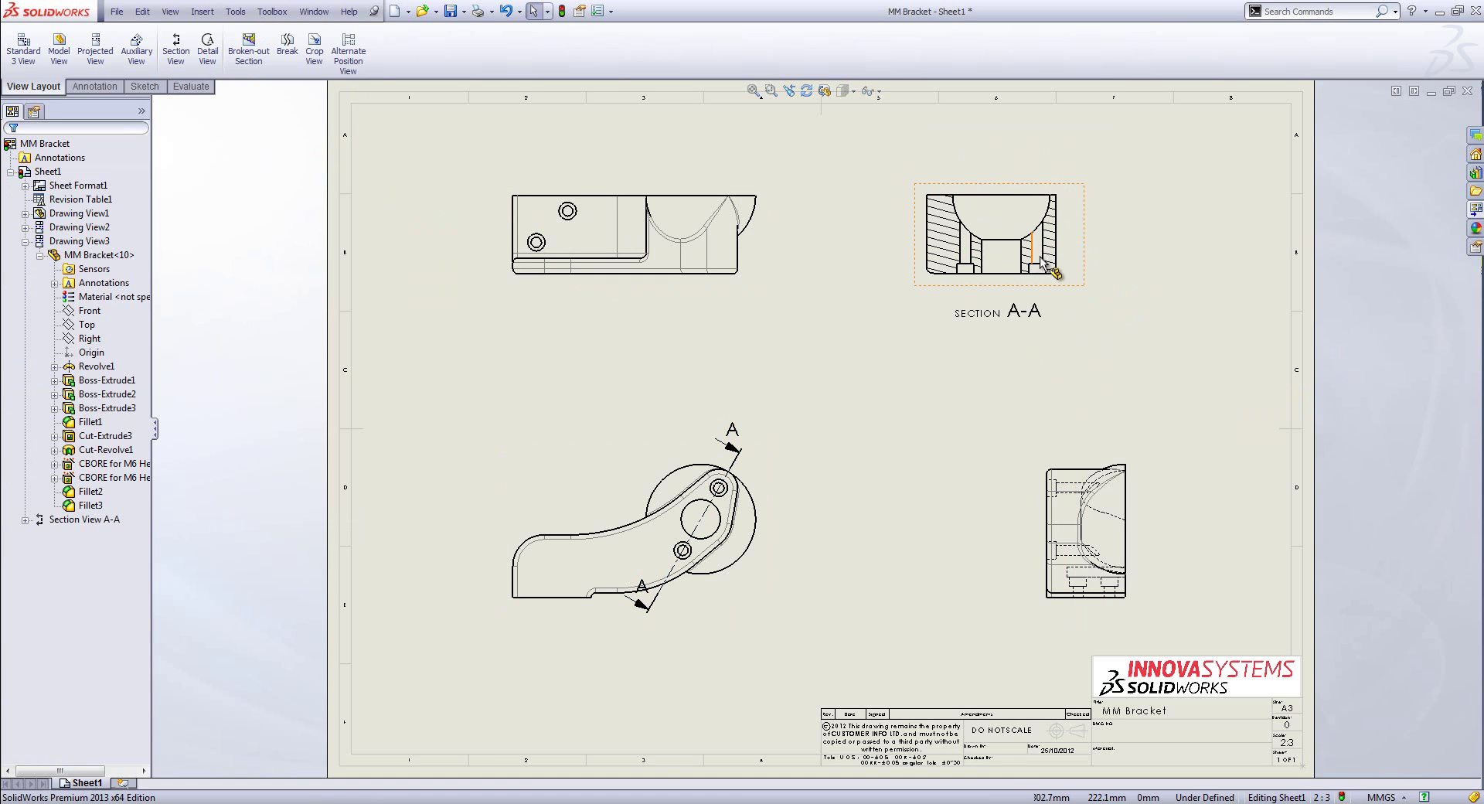
pyautogui.moveTo(1063, 246); pyautogui.dragTo(1127, 291)
pyautogui.click(1182, 409)
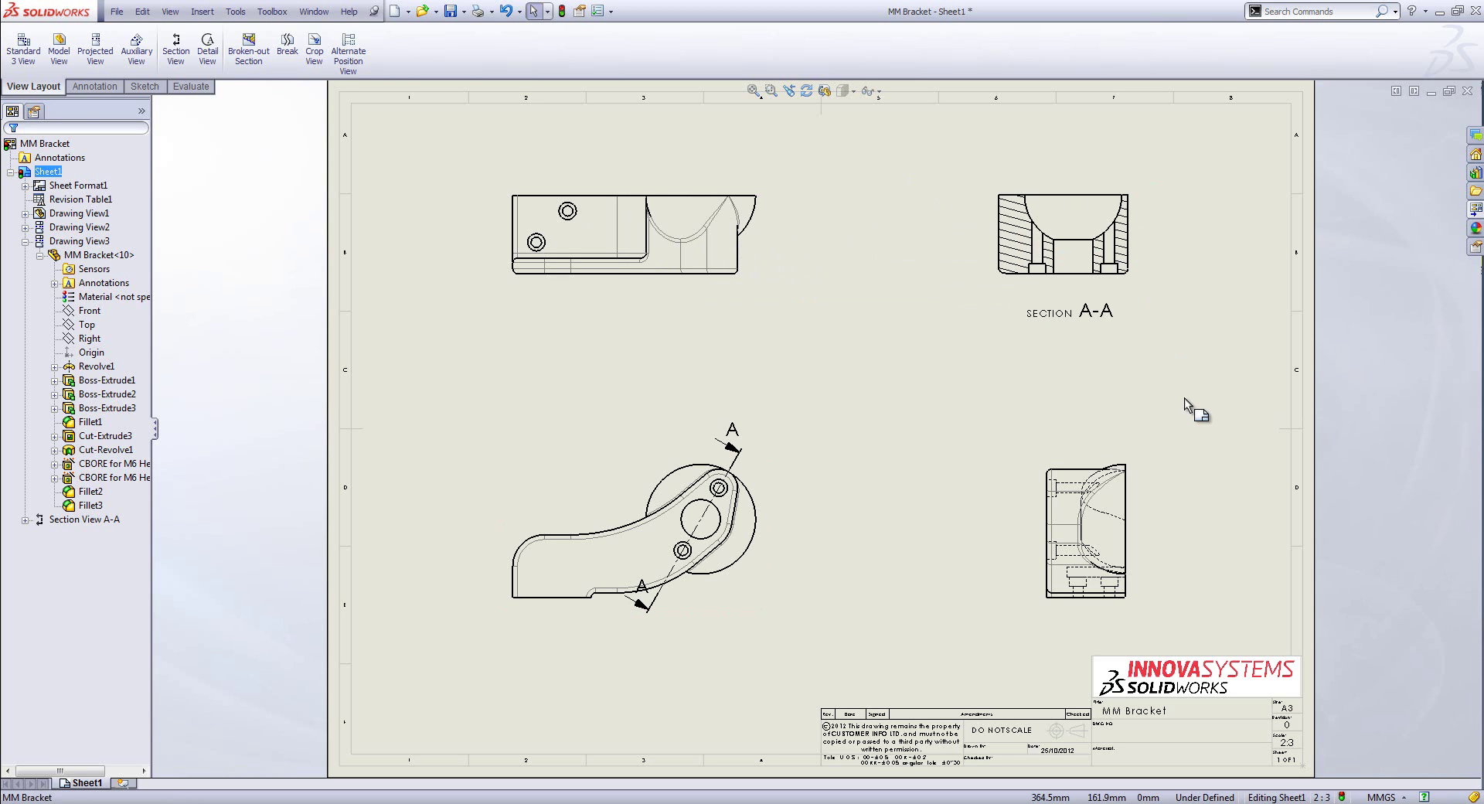
# Step: Start DimXpert baseline dimensioning with the front view's lower-left corner vertex as the datum
pyautogui.click(93, 86)
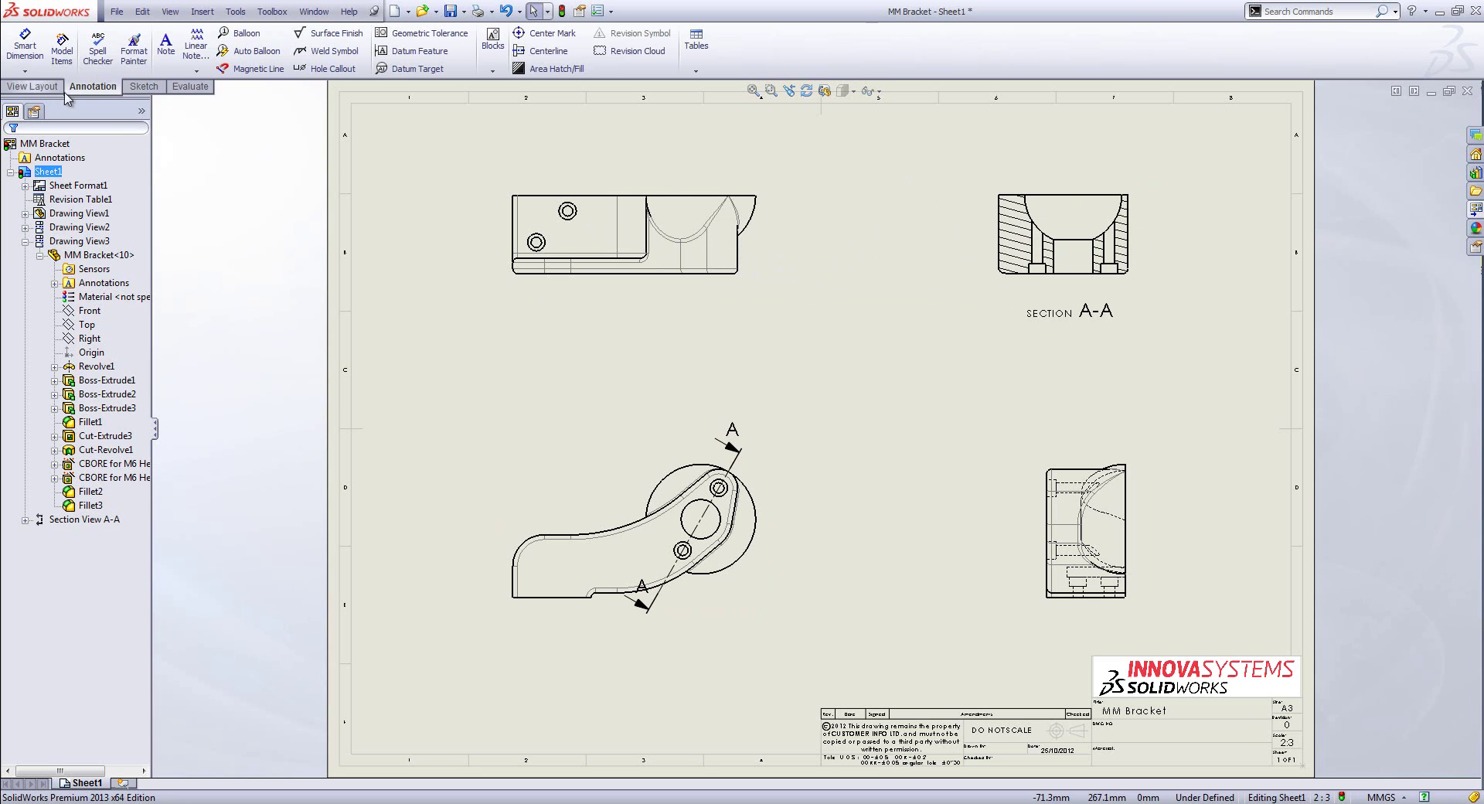
pyautogui.click(31, 49)
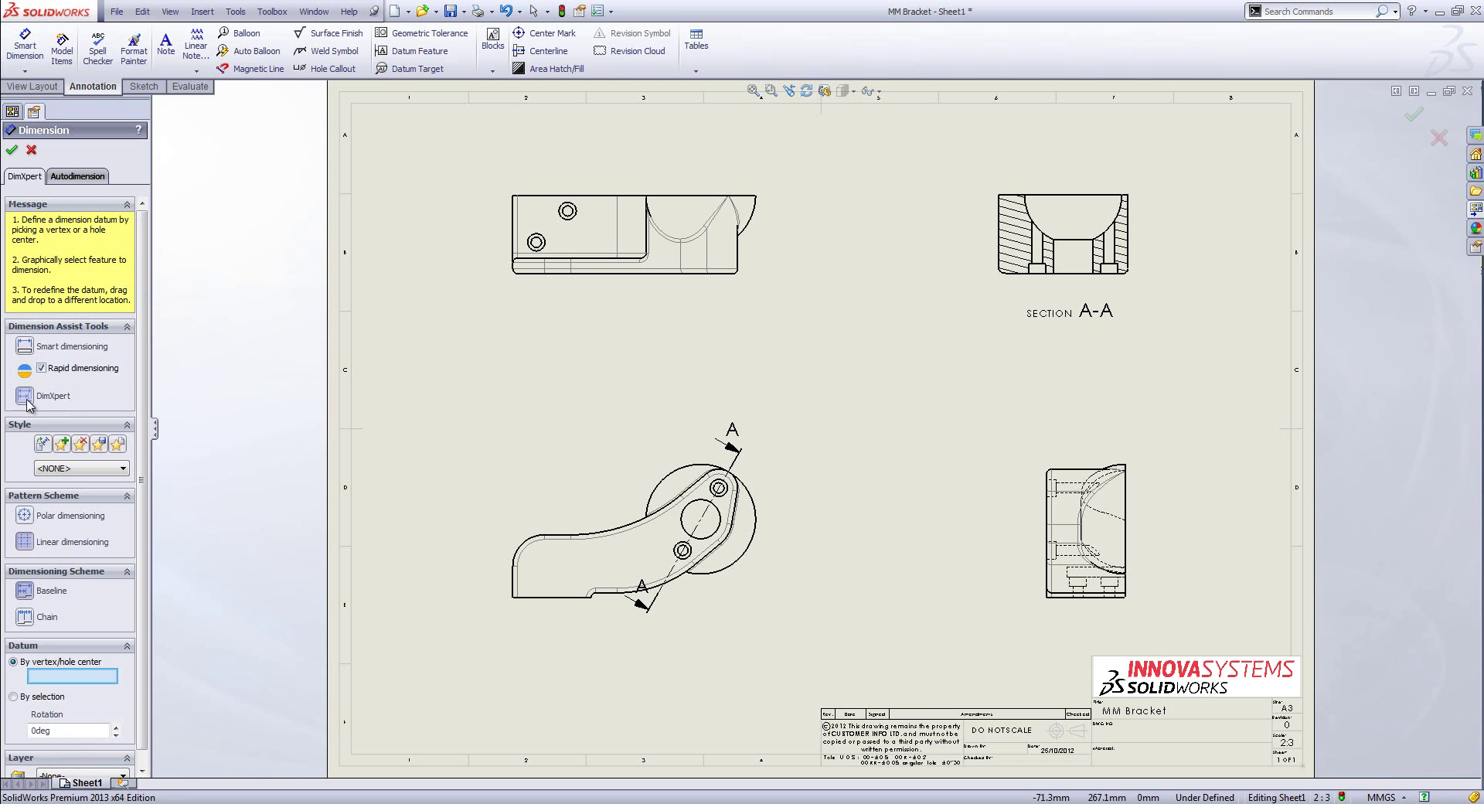
pyautogui.scroll(3, 623, 623)
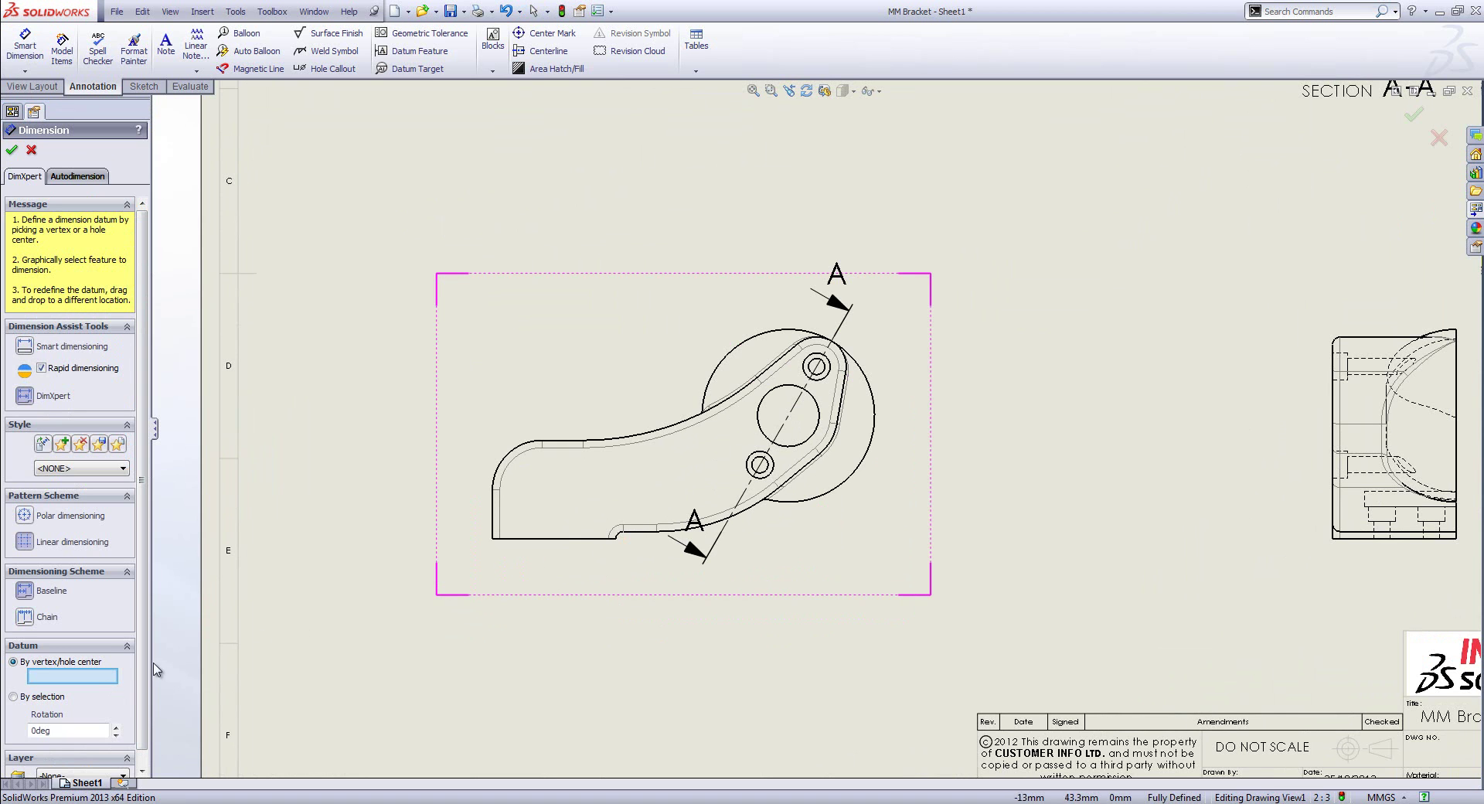
pyautogui.click(492, 539)
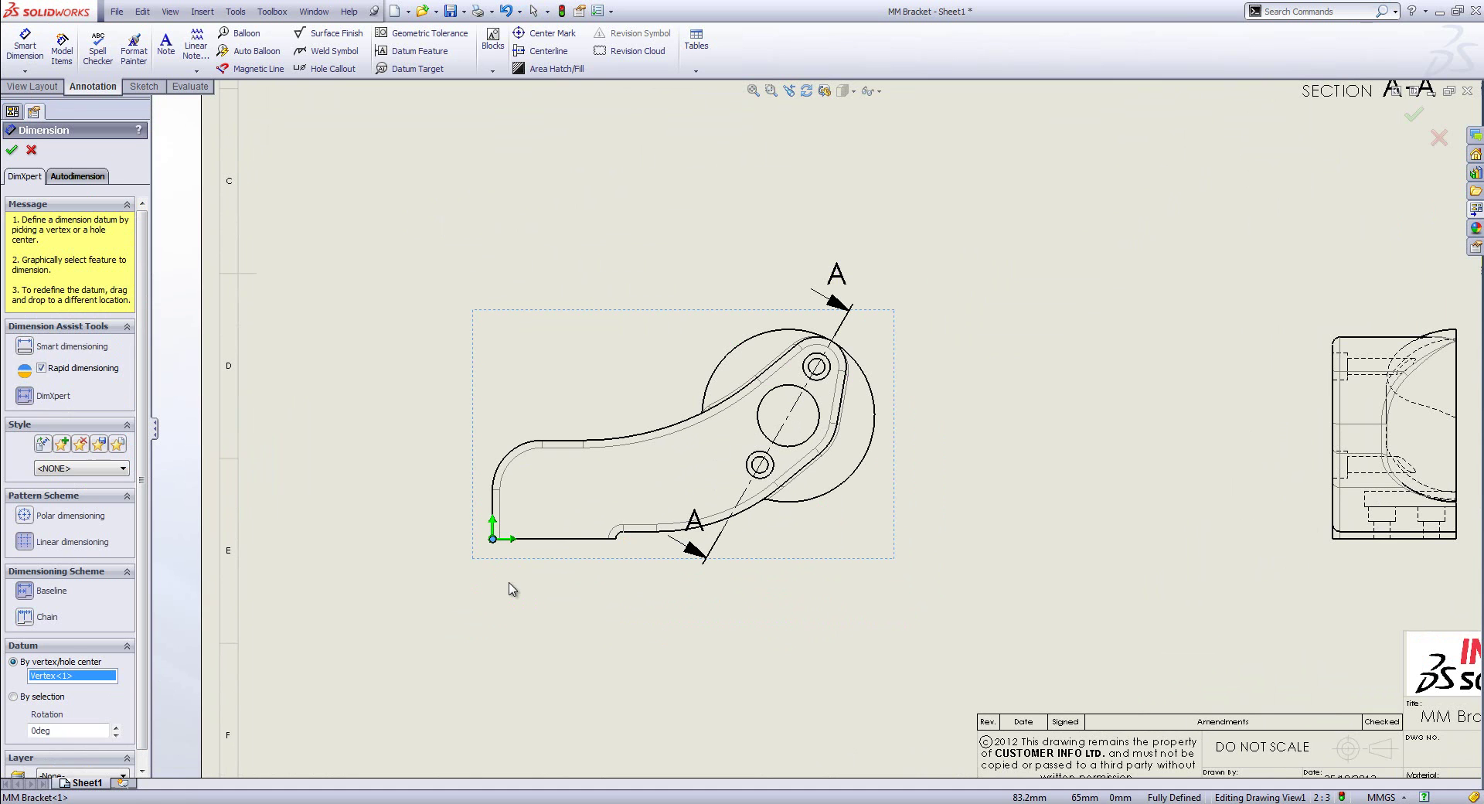
# Step: Use DimXpert to dimension the front view's lower relief fillet, lower edge and curve, rounded end, central bore and counterbored holes
pyautogui.click(619, 539)
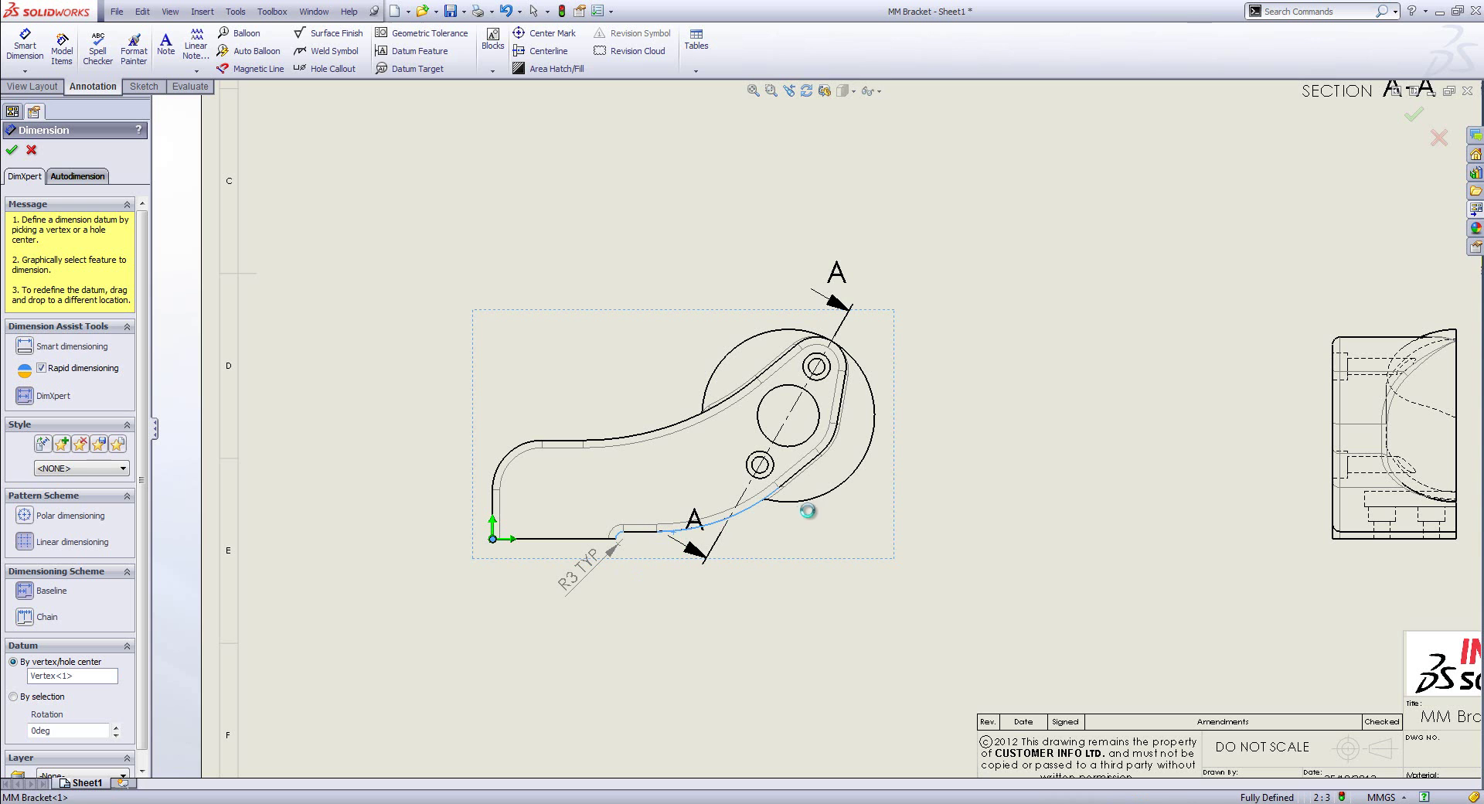
pyautogui.click(645, 535)
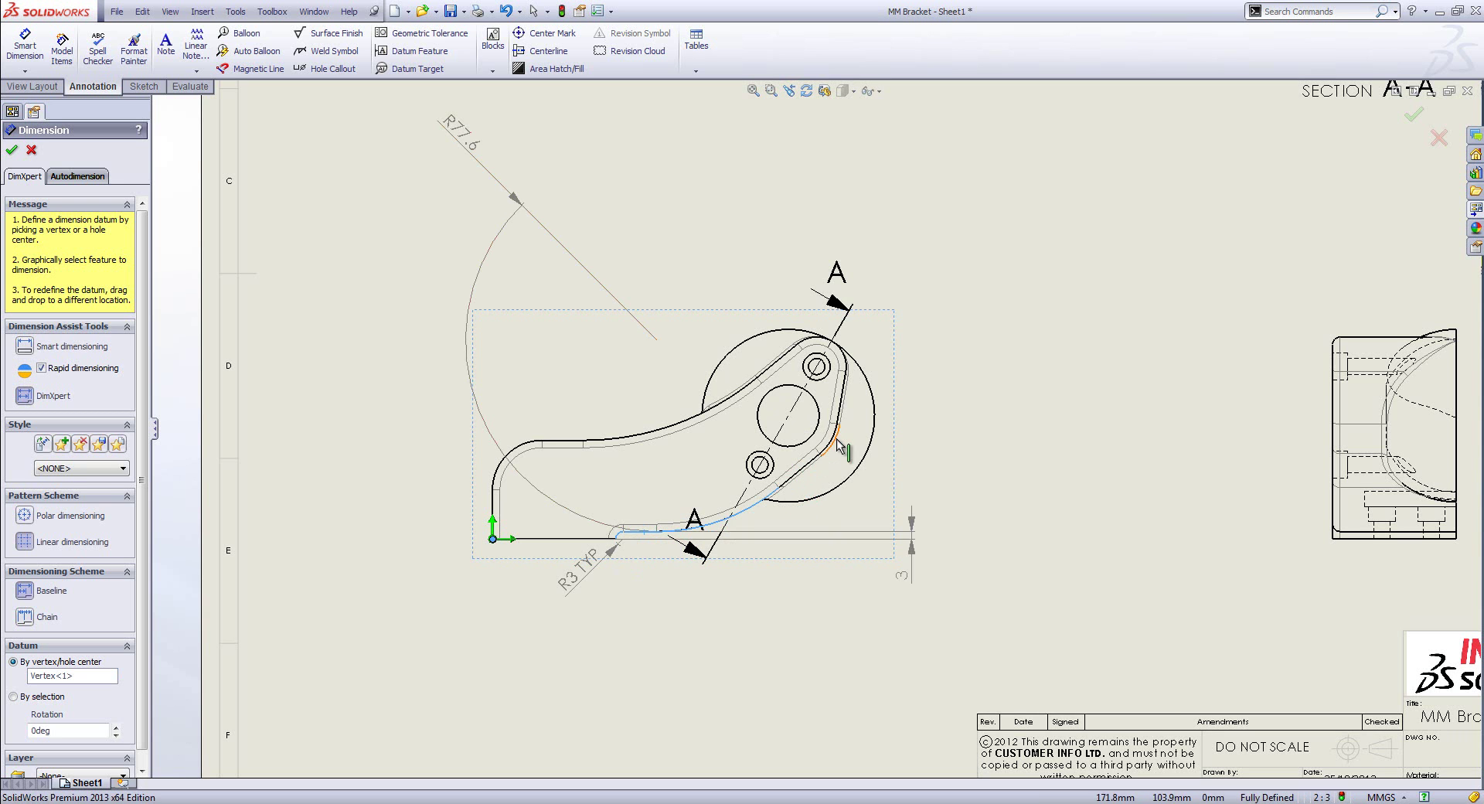
pyautogui.click(846, 369)
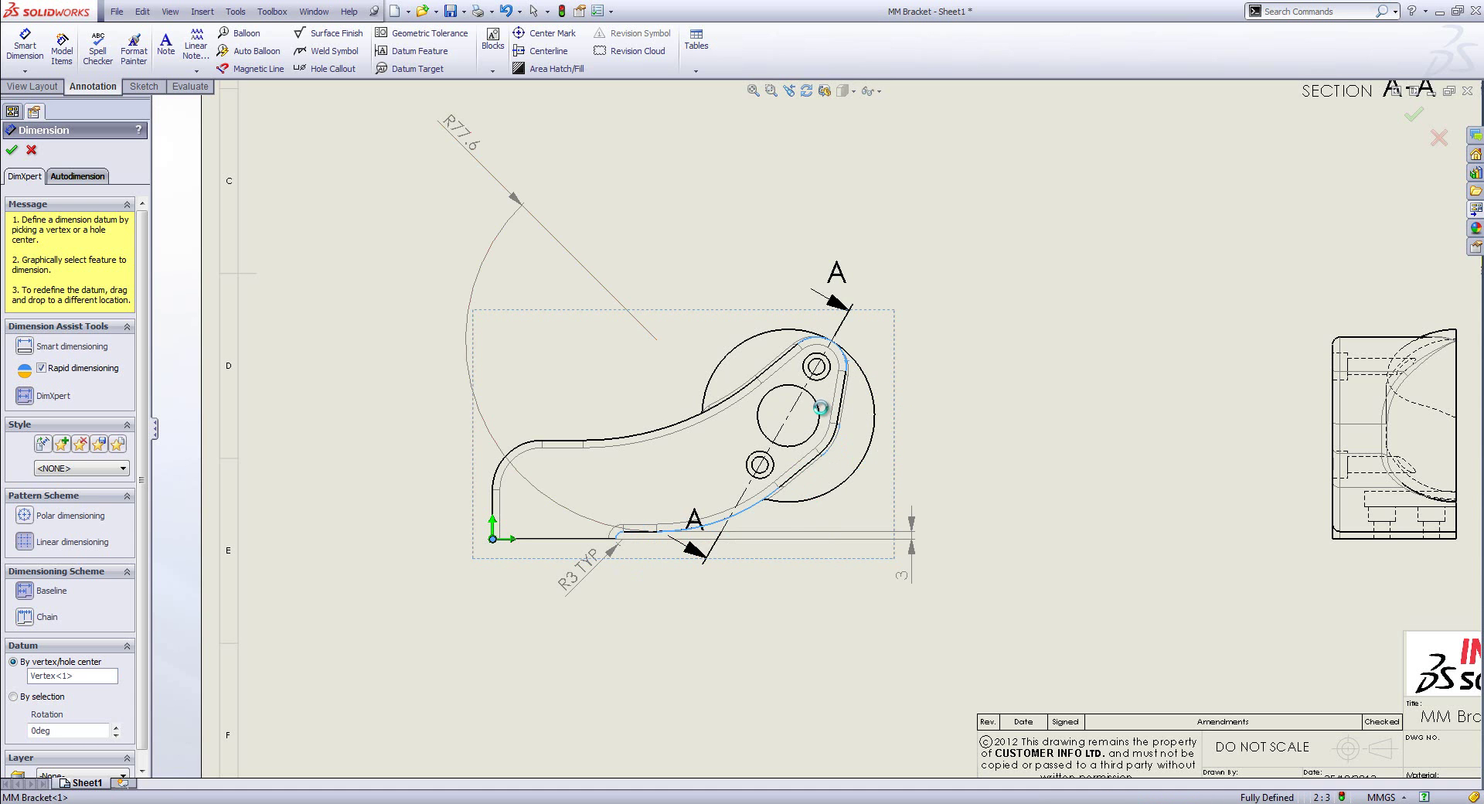
pyautogui.click(773, 466)
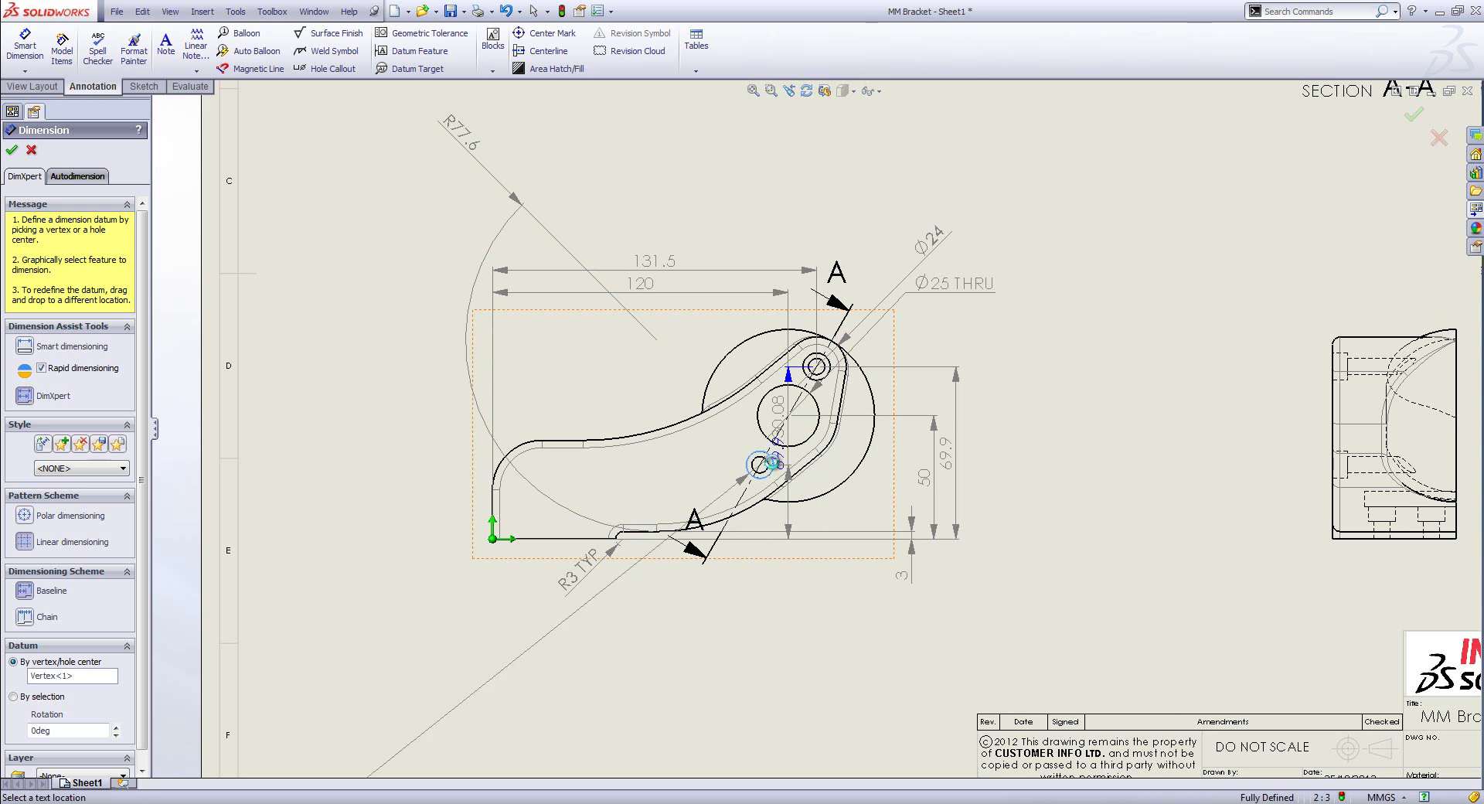
# Step: Dimension the front view's upper concave curve, flat top edge and upper-left corner radius with DimXpert, and accept the dimensions
pyautogui.click(663, 430)
pyautogui.click(576, 448)
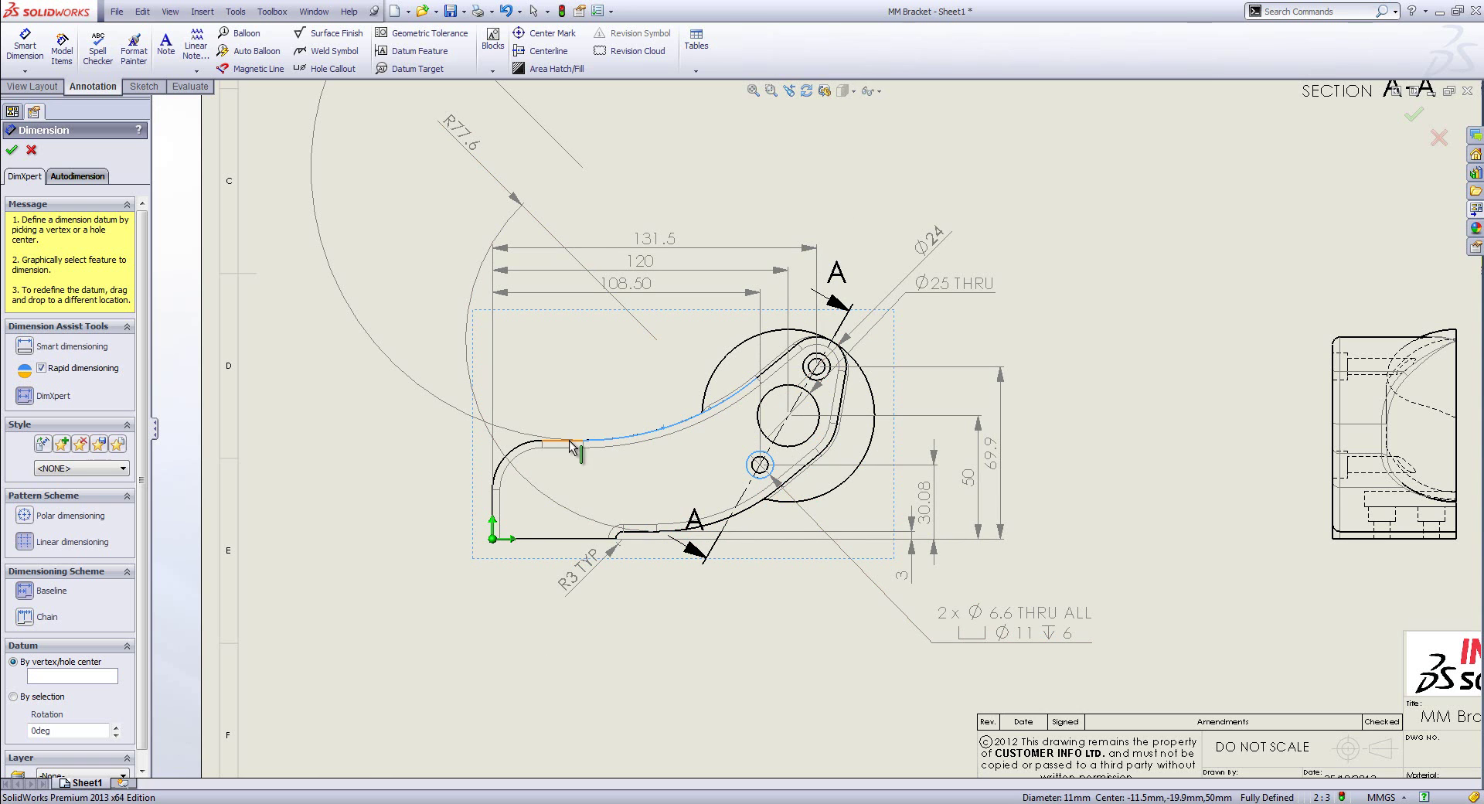
pyautogui.click(520, 444)
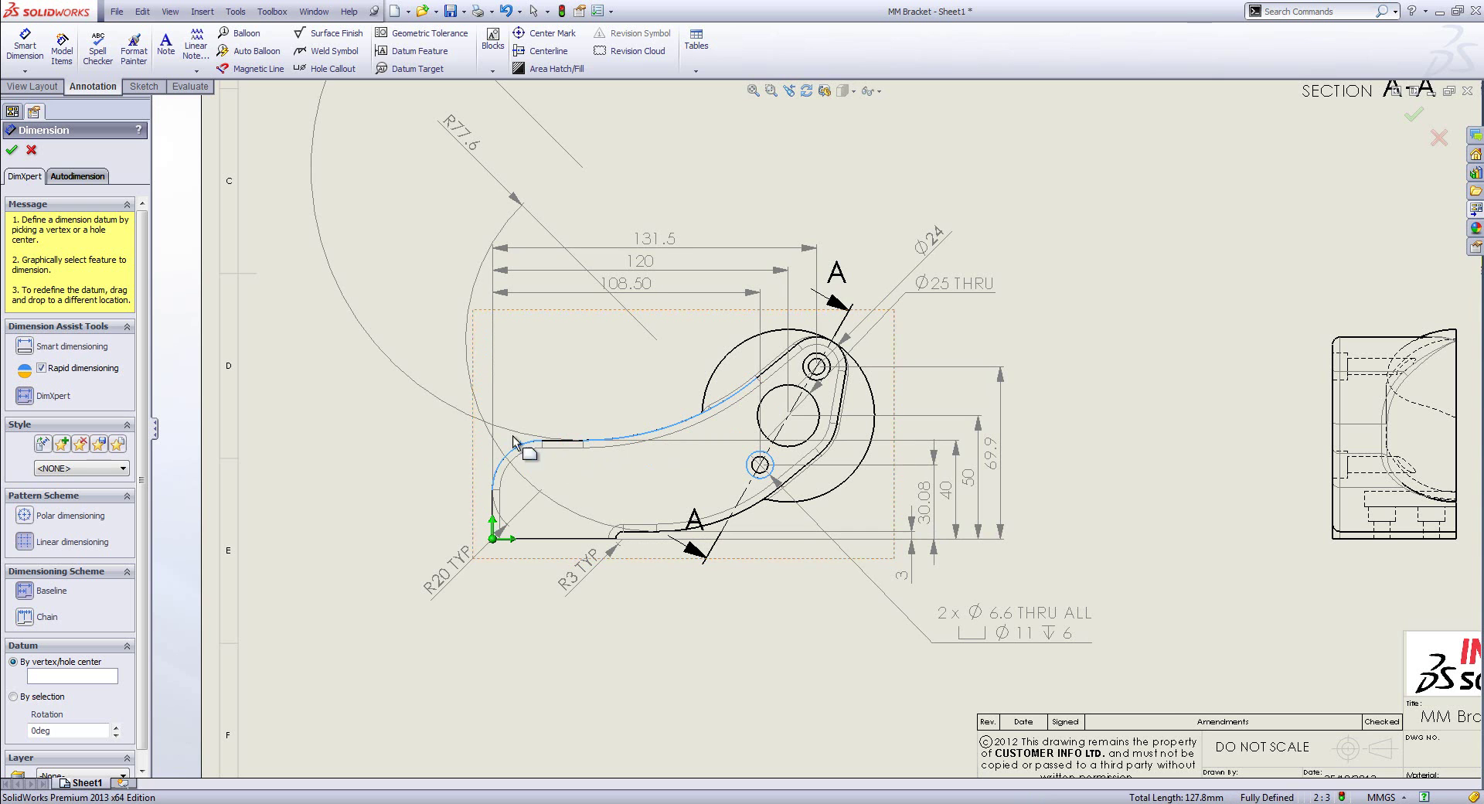
pyautogui.click(13, 151)
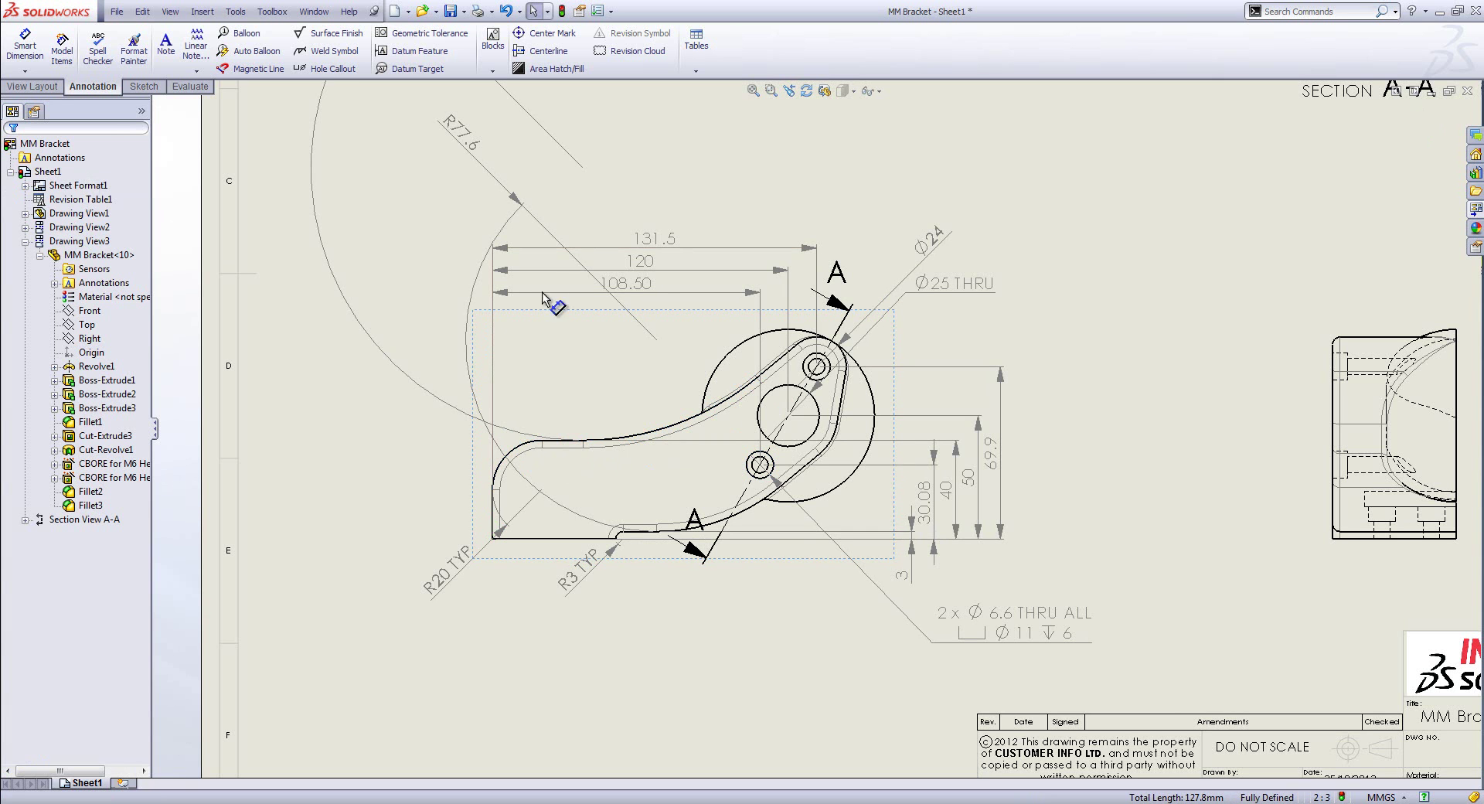
# Step: Move the counterbore callout above the front view, the R77.6 and R3 dimensions below it, and the R20 and R110.4 dimensions above its upper outline
pyautogui.moveTo(1032, 616); pyautogui.dragTo(895, 189)
pyautogui.moveTo(461, 137); pyautogui.dragTo(821, 605)
pyautogui.moveTo(585, 568); pyautogui.dragTo(702, 639)
pyautogui.moveTo(437, 583)
pyautogui.mouseDown()
pyautogui.moveTo(431, 423)
pyautogui.moveTo(448, 399)
pyautogui.mouseUp()
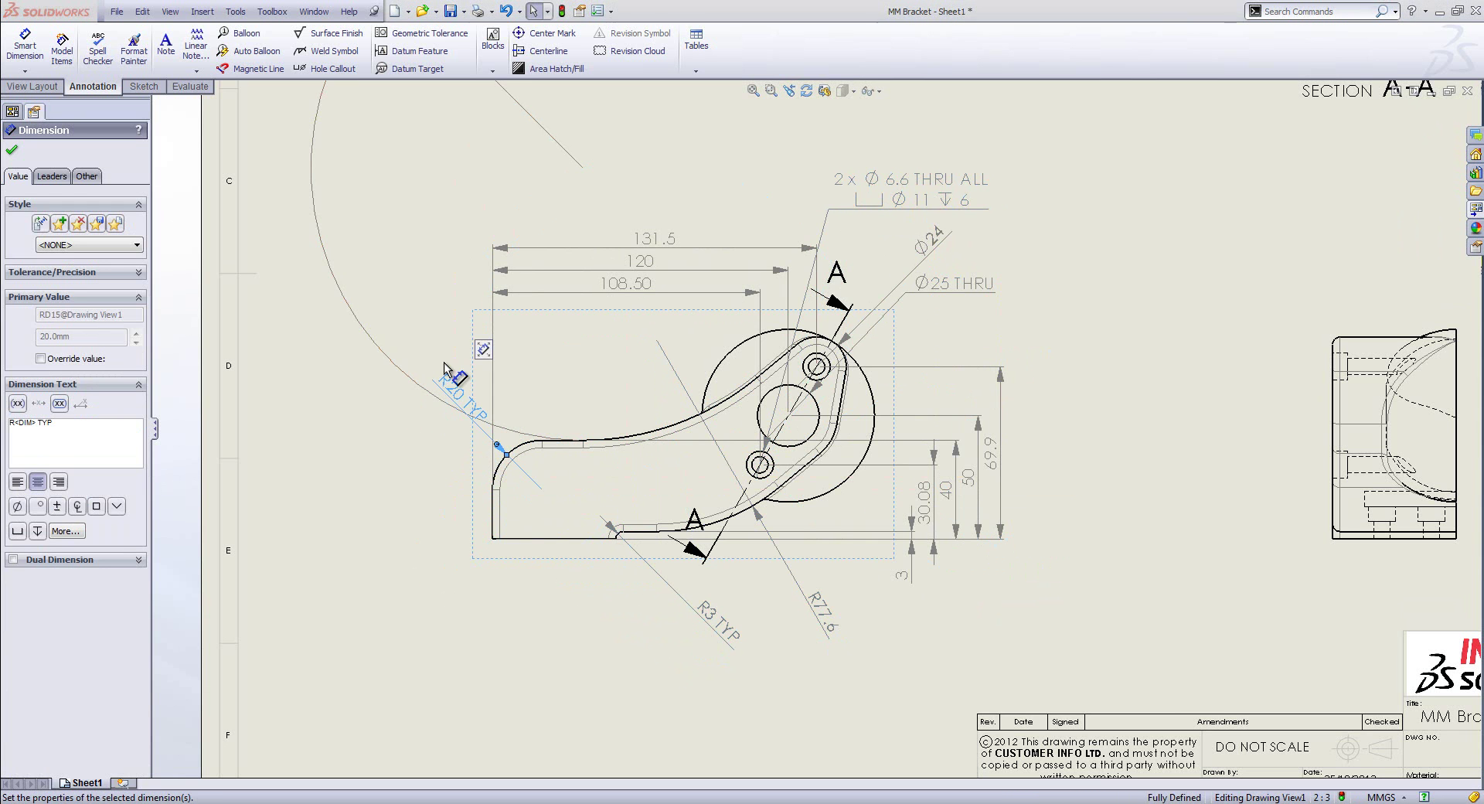
pyautogui.press('z')
pyautogui.press('z')
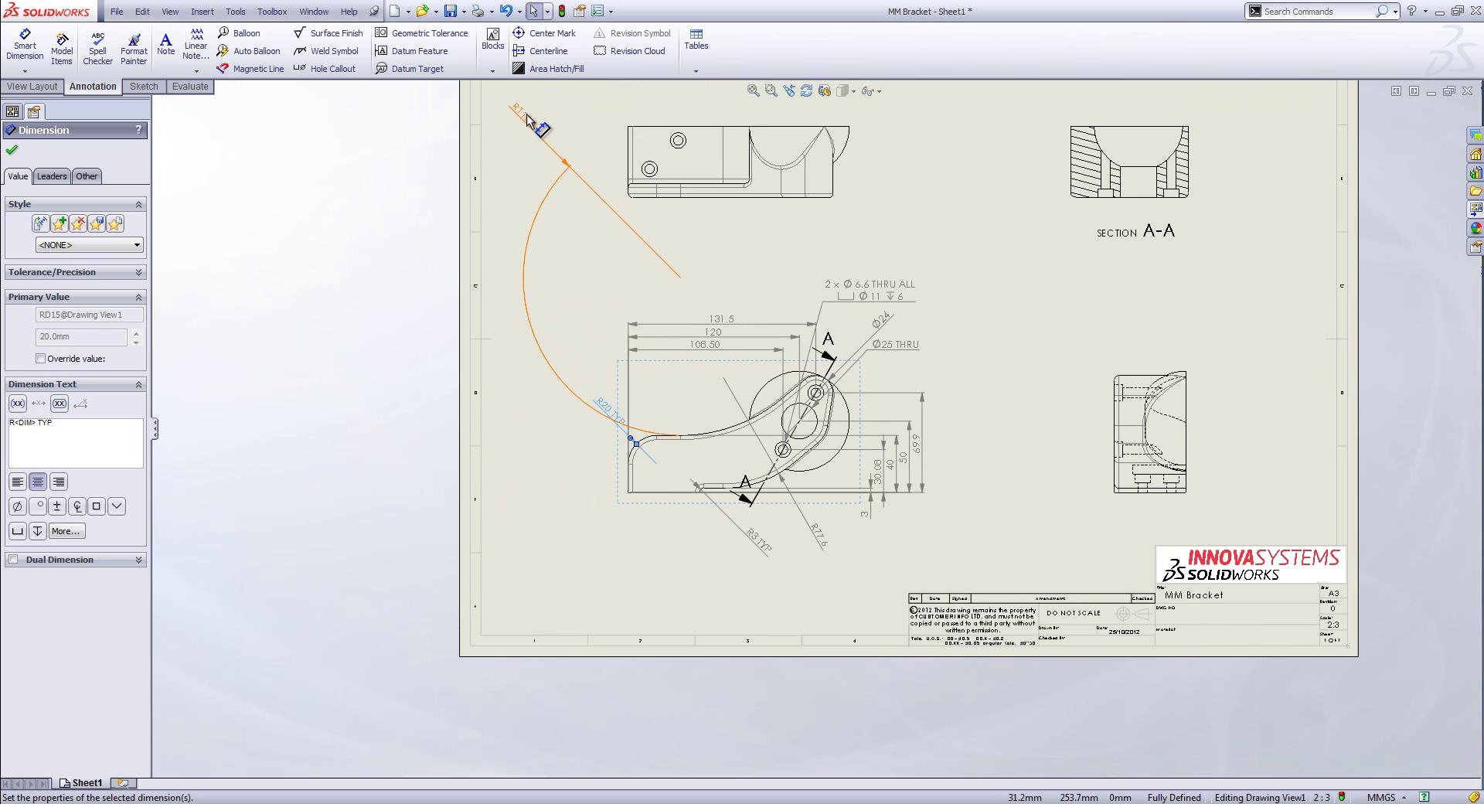
pyautogui.moveTo(526, 117); pyautogui.dragTo(716, 307)
# Step: Move the front view's three stacked horizontal baseline dimensions higher together, leaving more space above the part outline
pyautogui.scroll(-2, 707, 394)
pyautogui.click(716, 305)
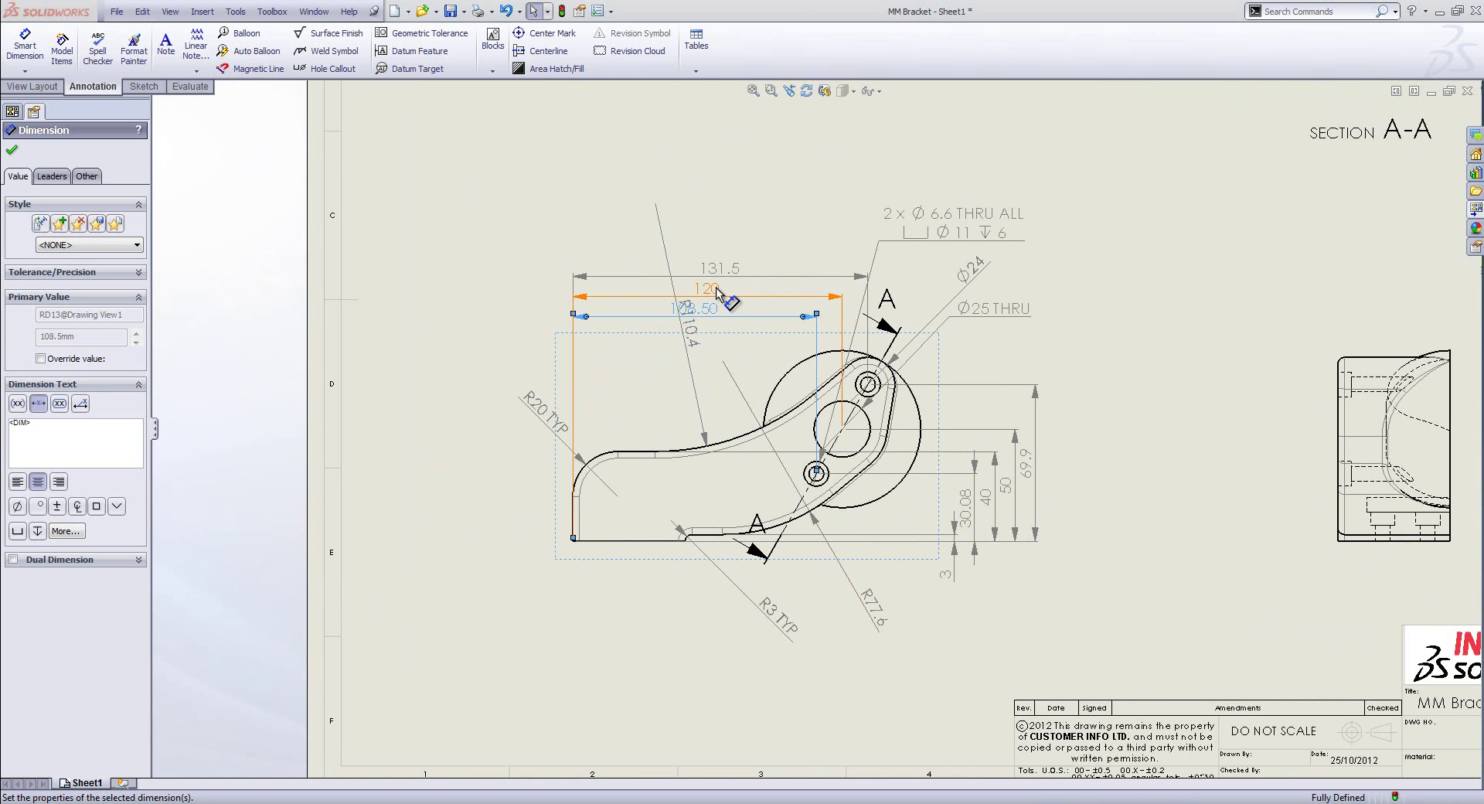
pyautogui.moveTo(718, 274); pyautogui.dragTo(719, 237)
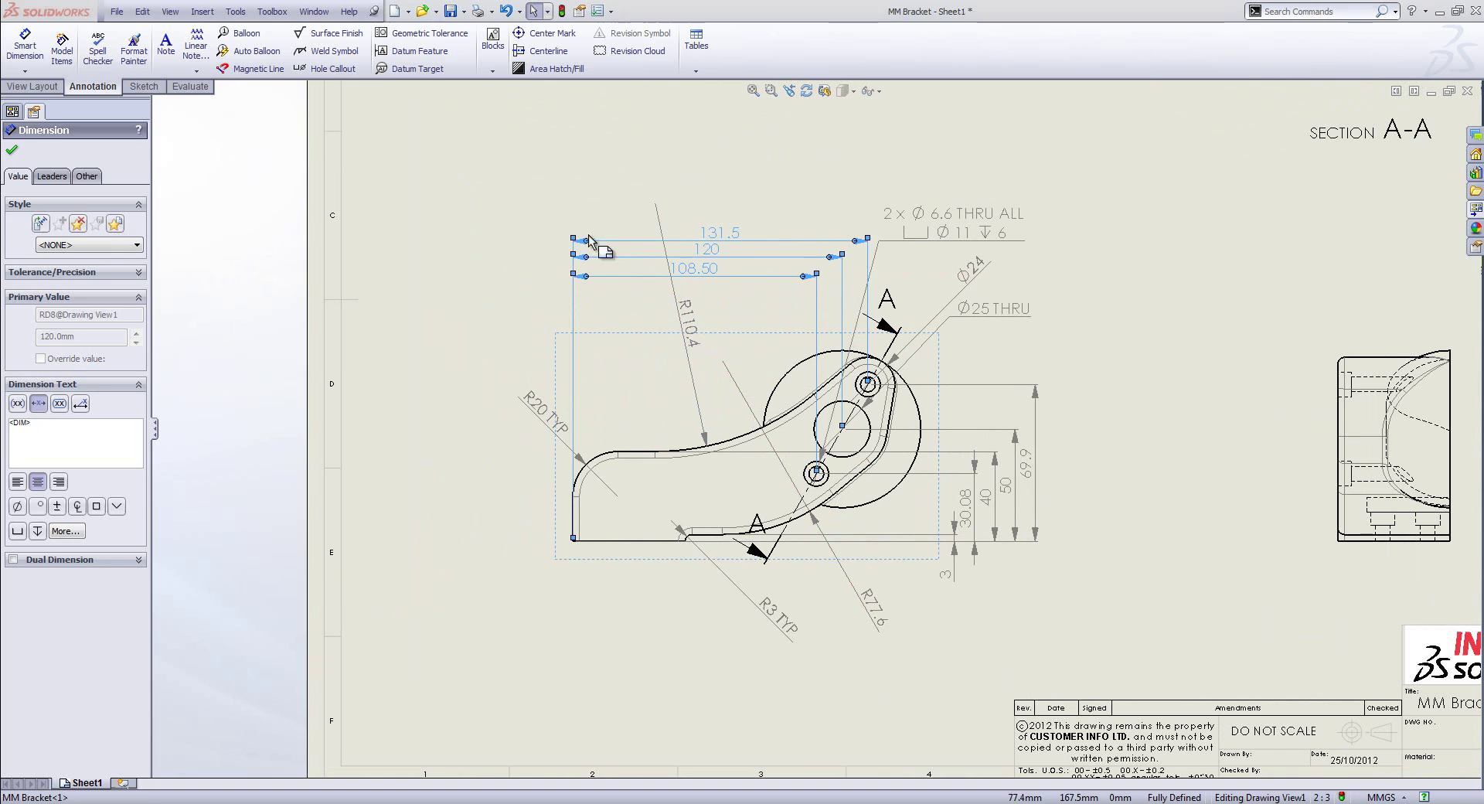
pyautogui.click(432, 244)
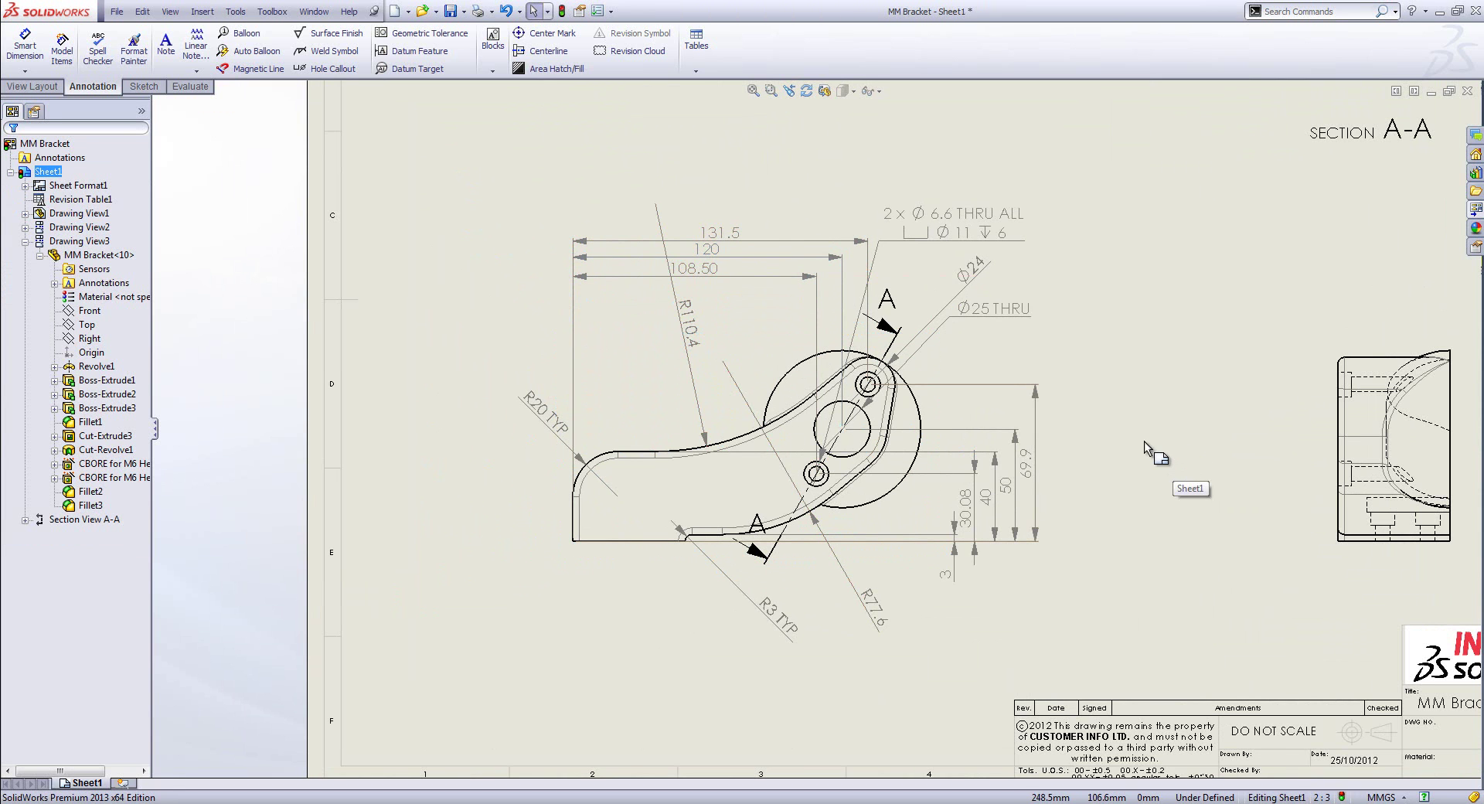
# Step: Set the line colour of the front view's counterbore hole callout to black using the Line Format tools
pyautogui.press('f')
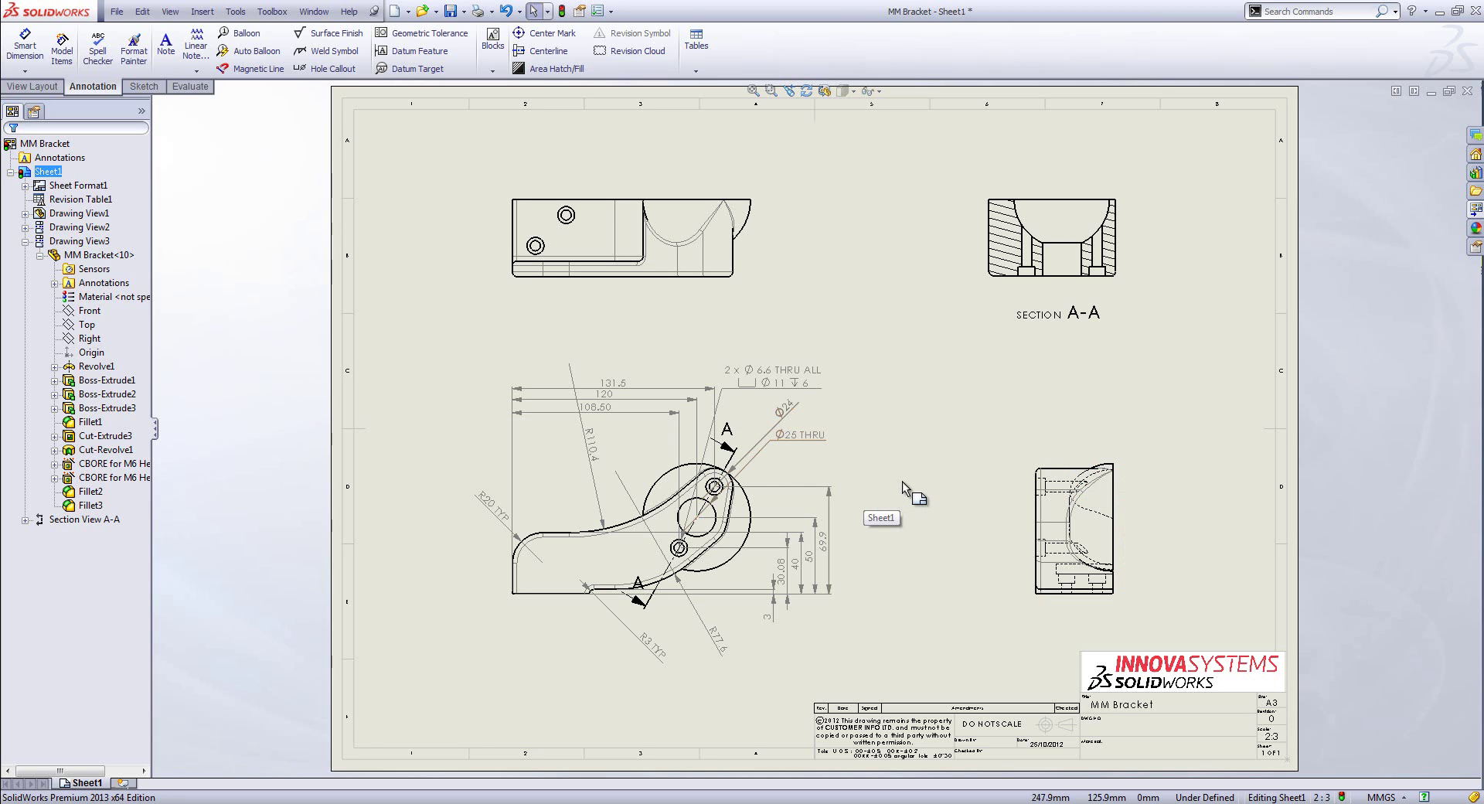
pyautogui.rightClick(898, 39)
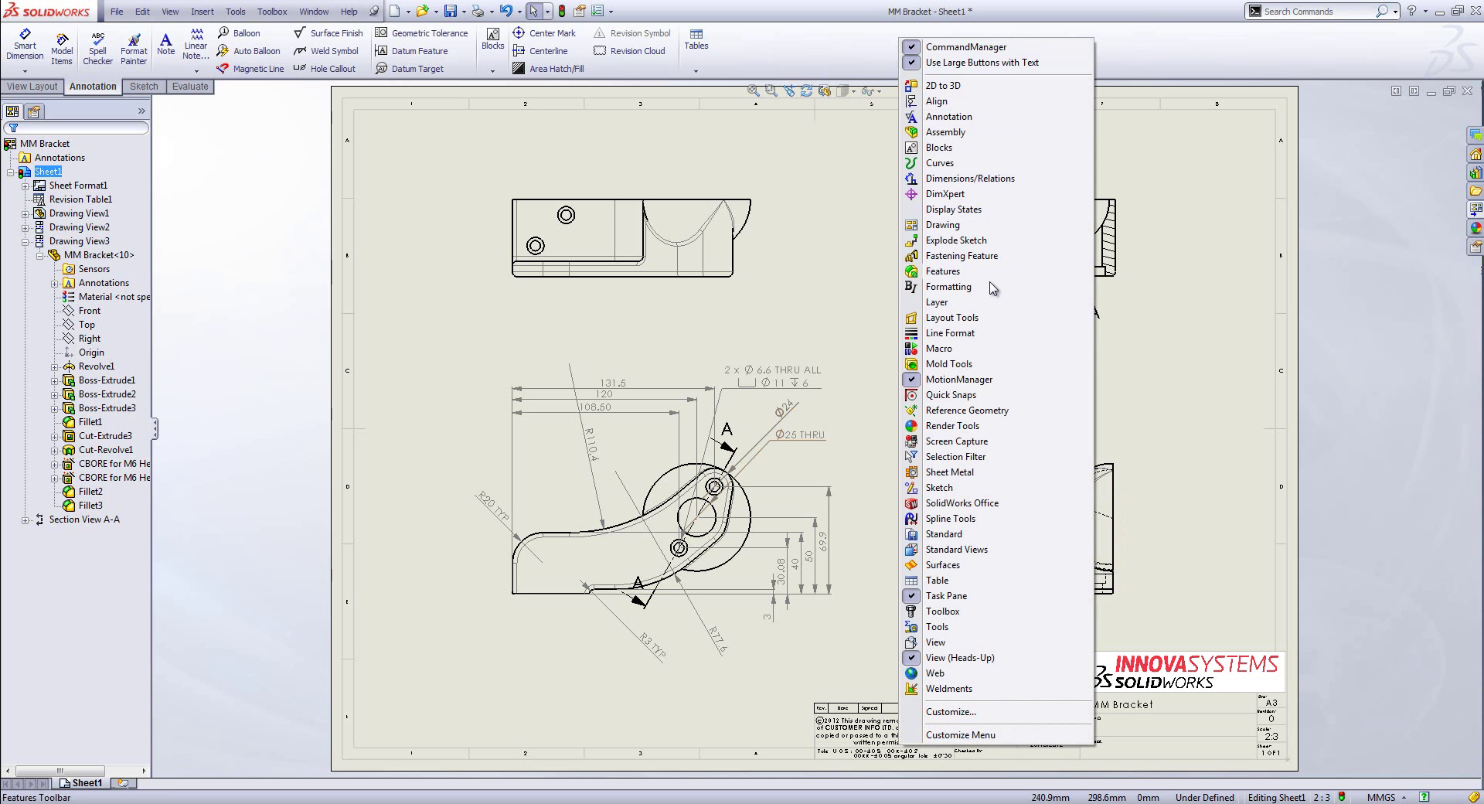
pyautogui.click(970, 340)
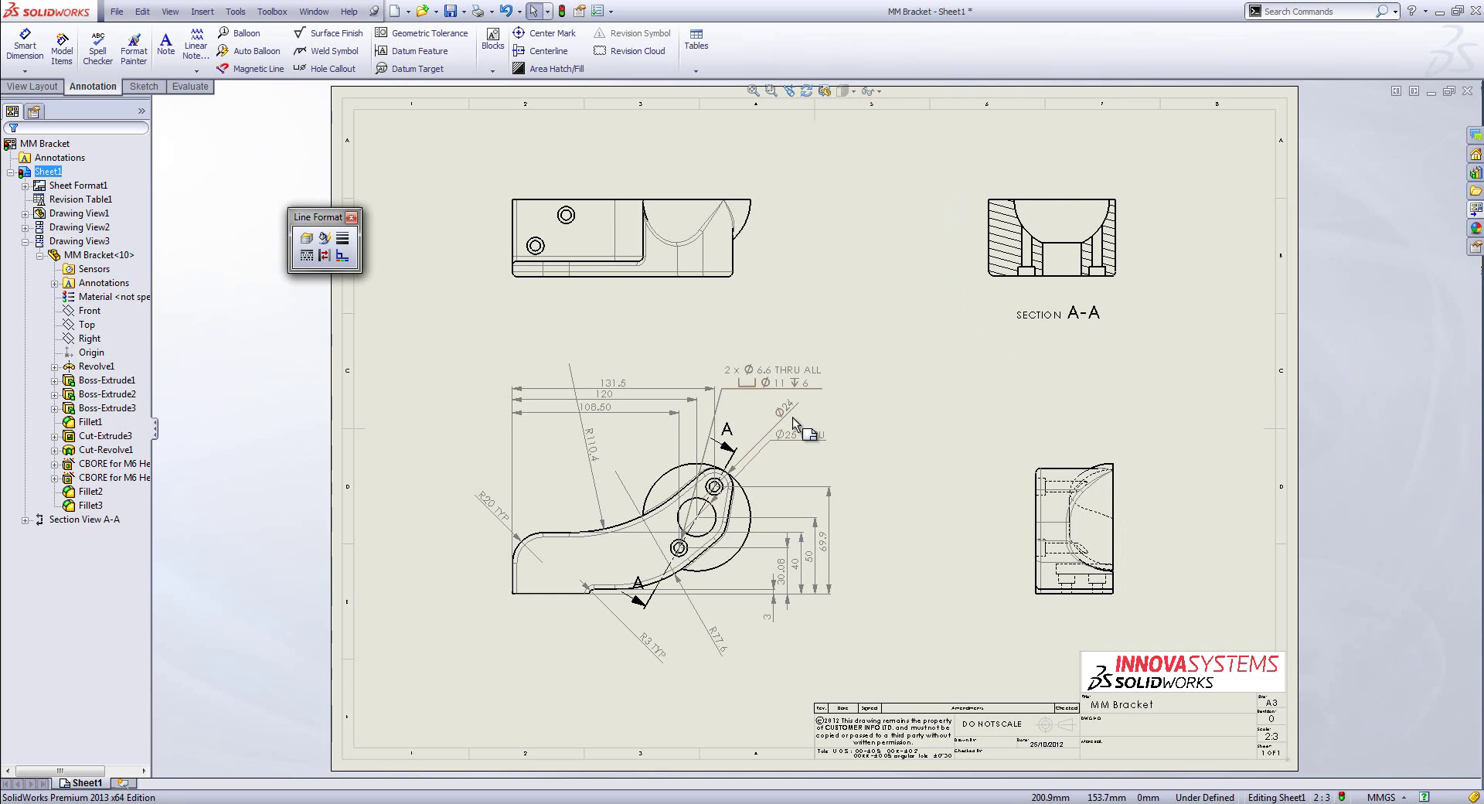
pyautogui.click(809, 383)
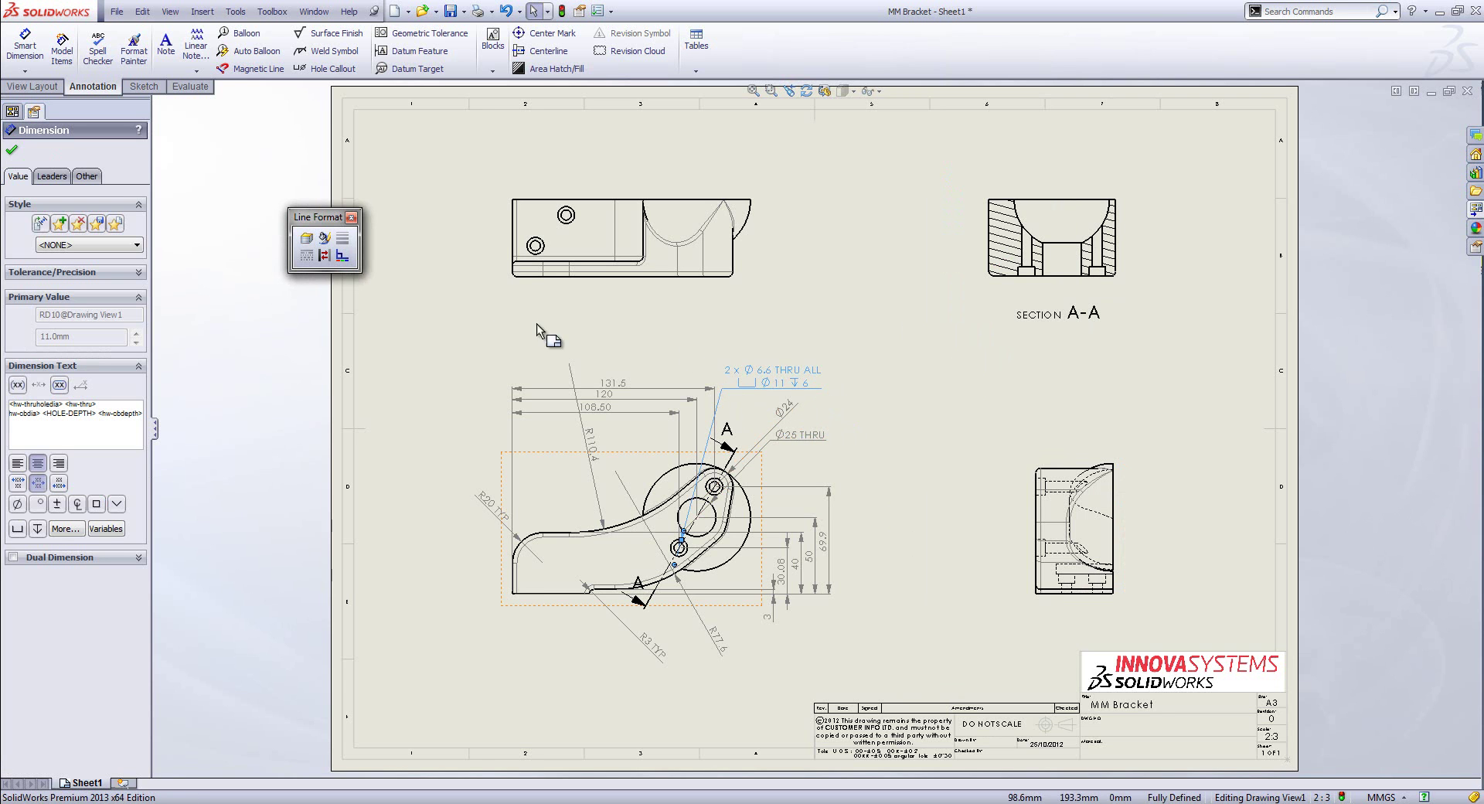
pyautogui.click(325, 238)
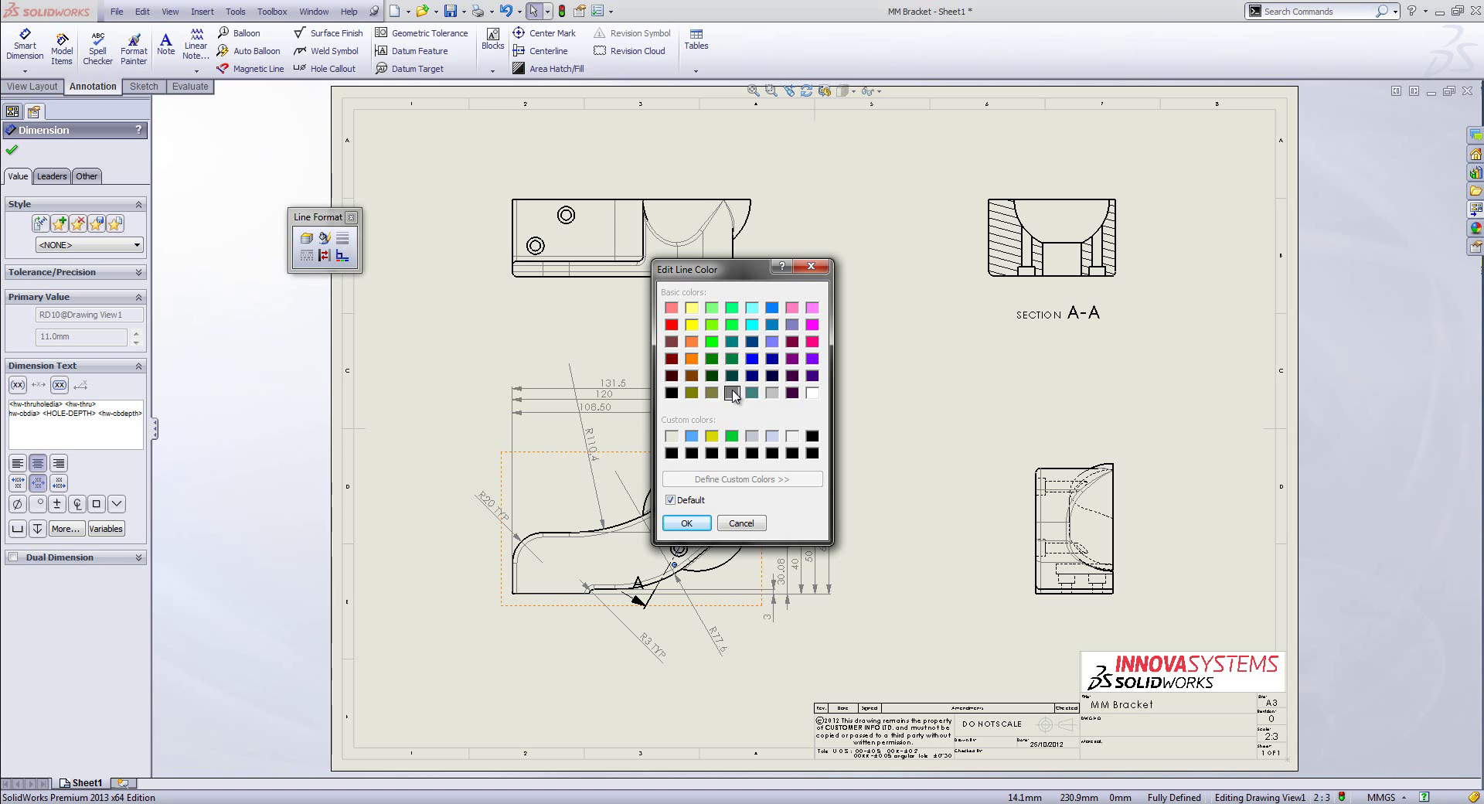
pyautogui.click(670, 393)
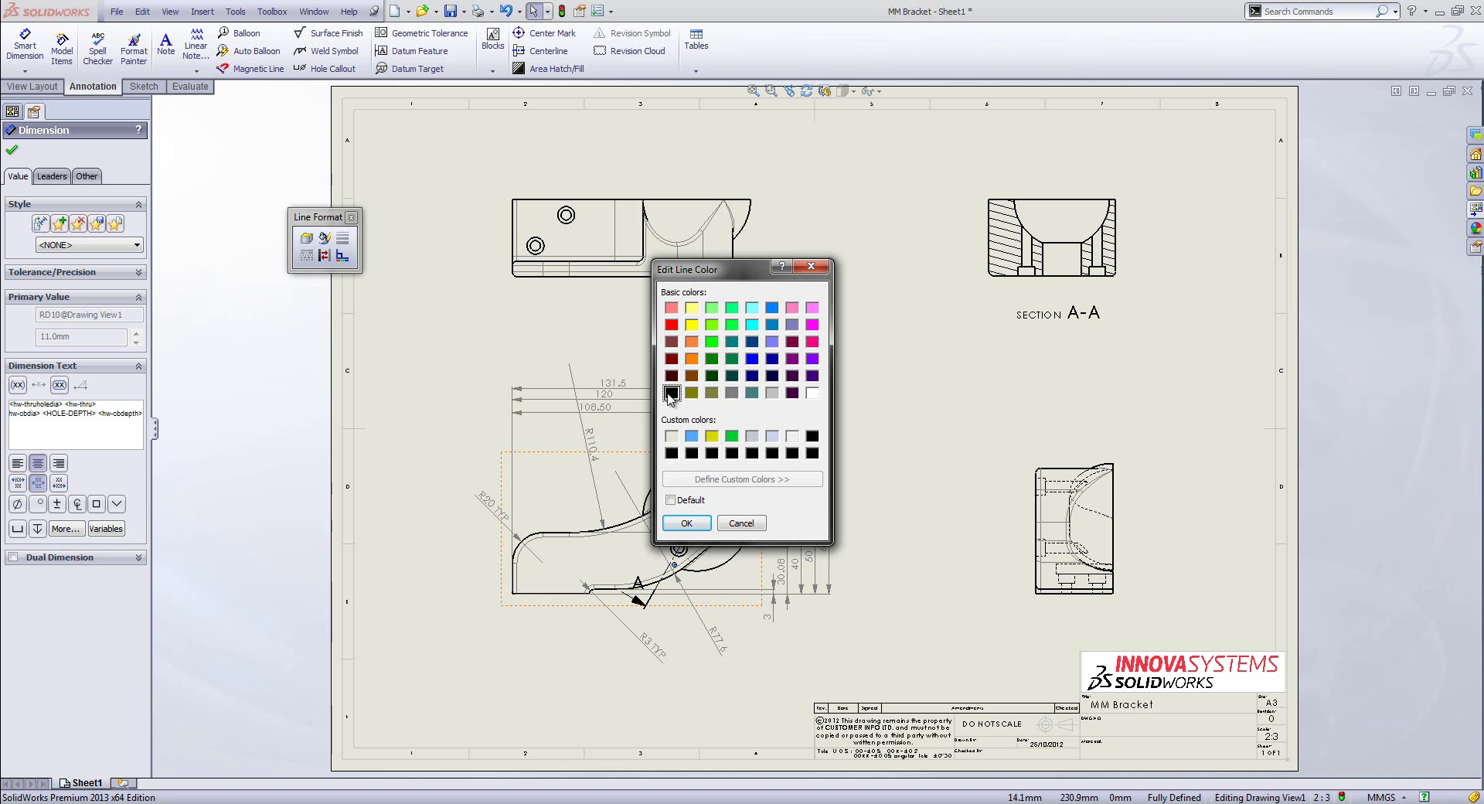
pyautogui.click(704, 523)
pyautogui.click(892, 442)
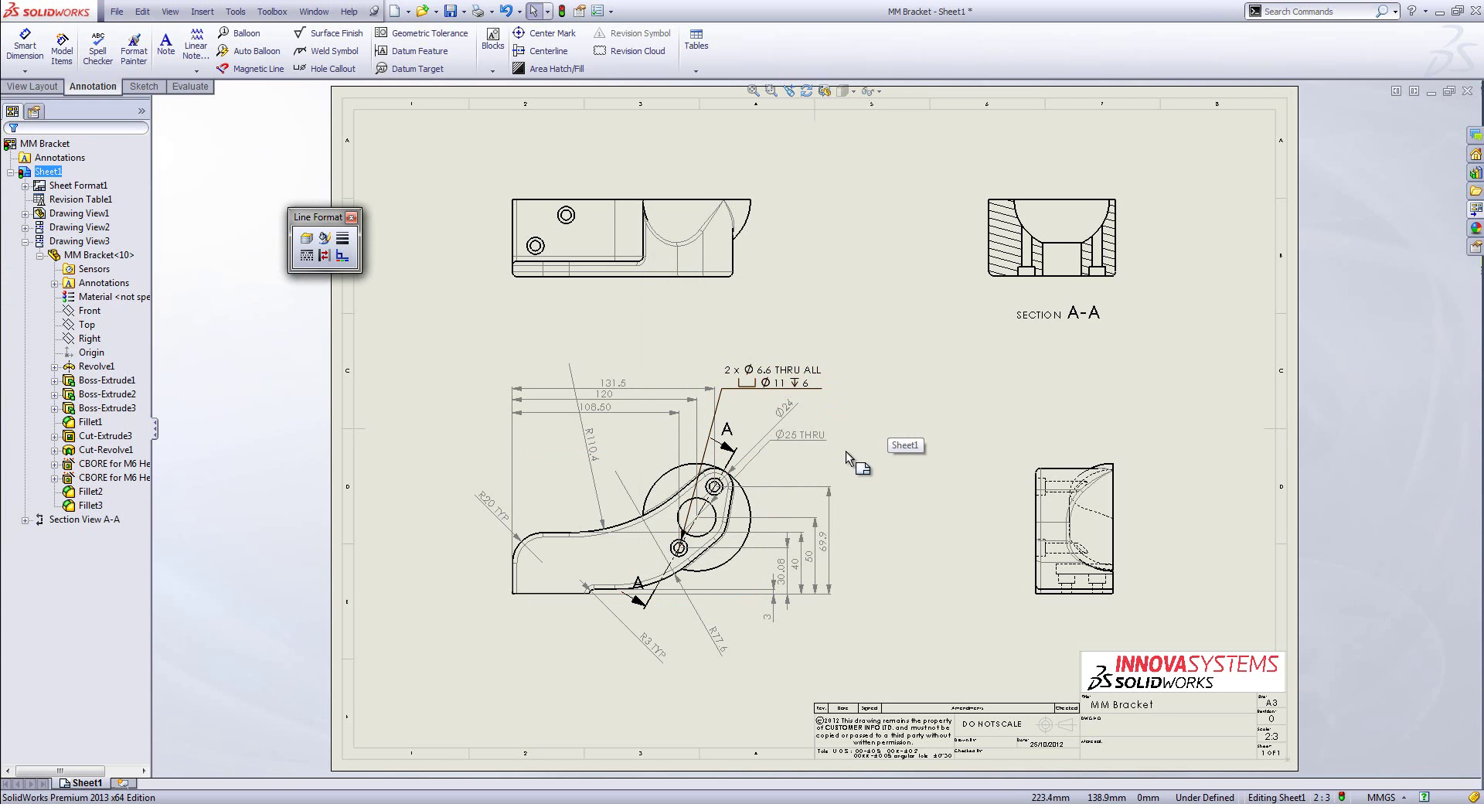
# Step: Copy the counterbore callout's format to the Ø24, Ø25 THRU and 69.9 dimensions with Format Painter
pyautogui.click(135, 56)
pyautogui.click(804, 376)
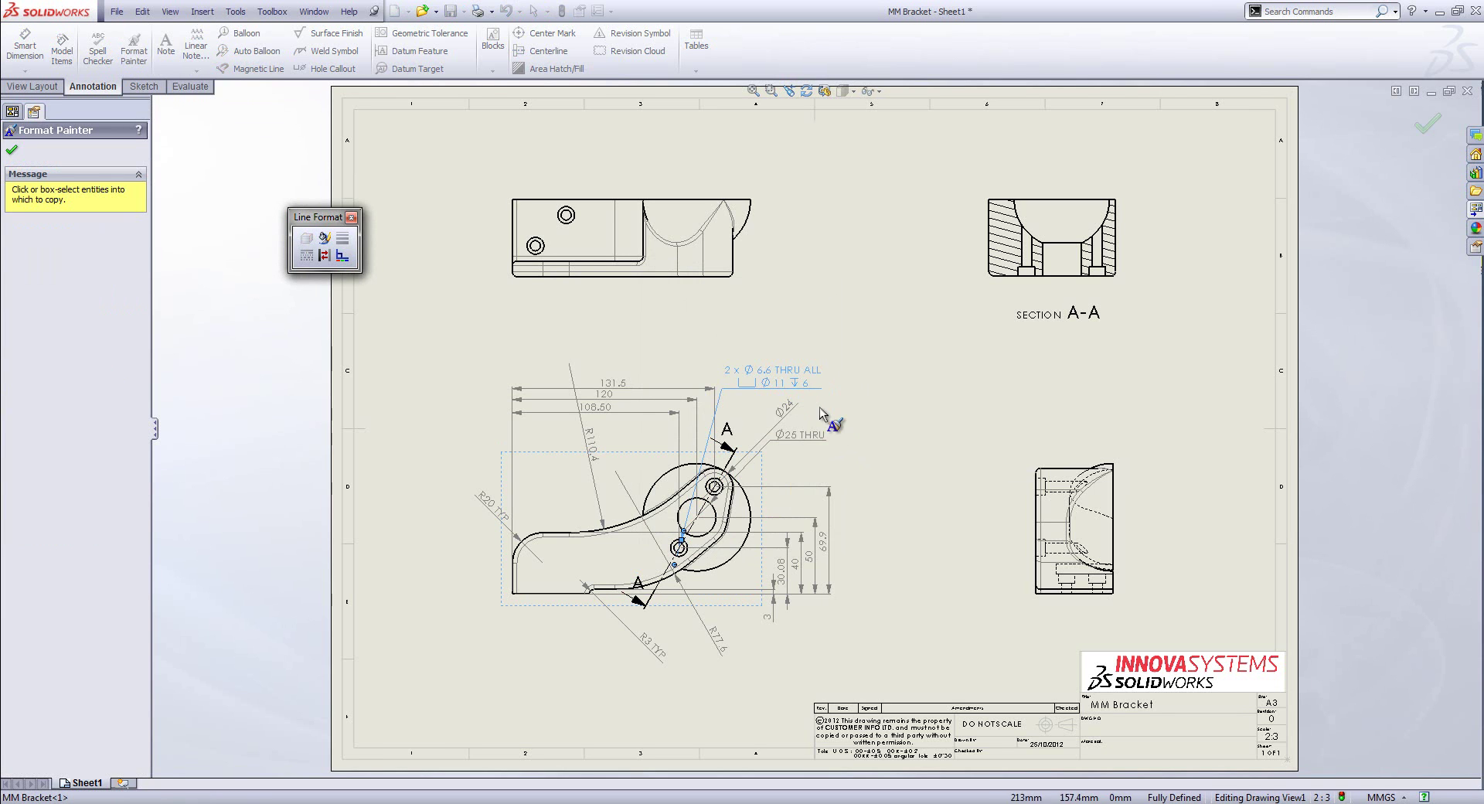
pyautogui.click(787, 416)
pyautogui.click(810, 454)
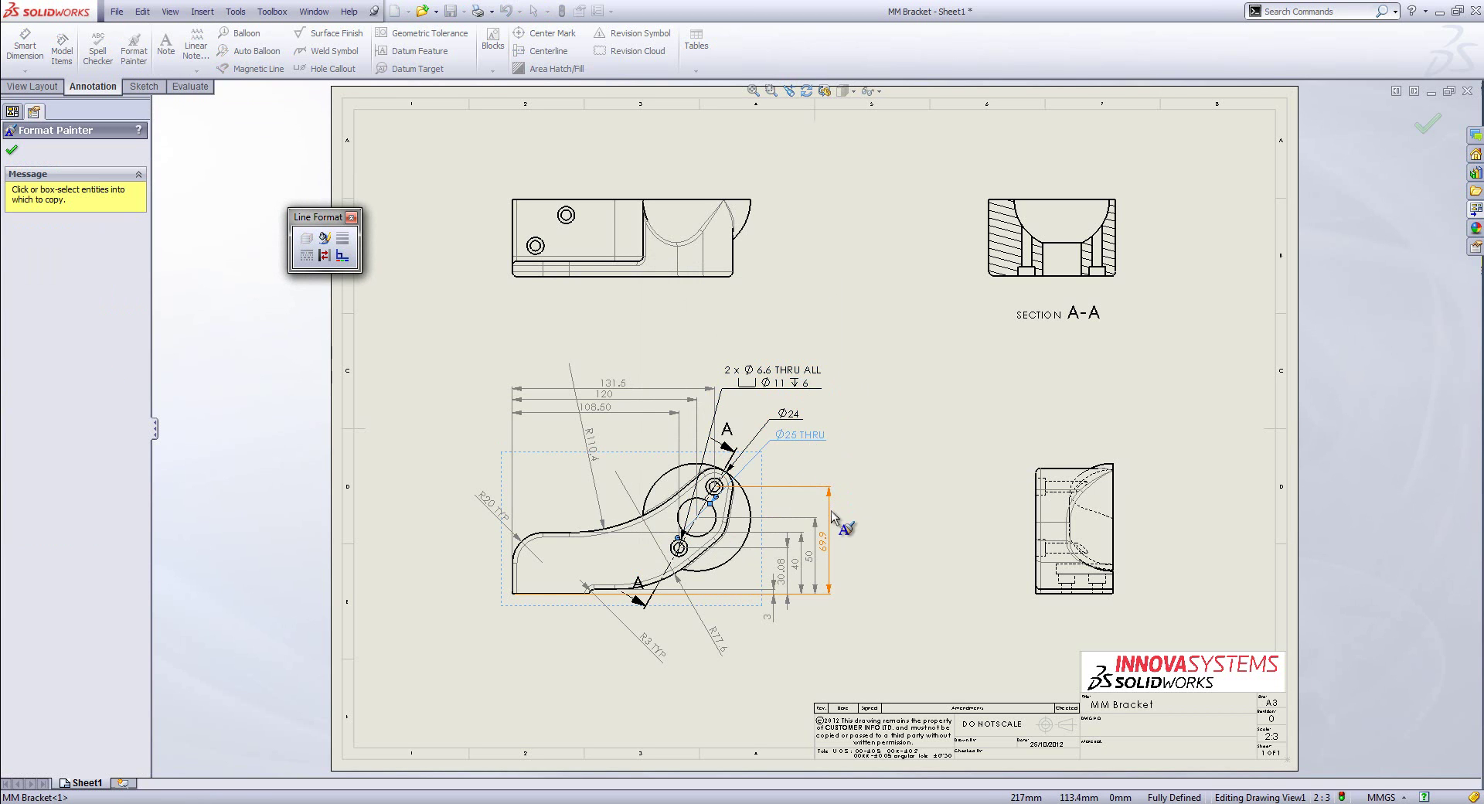
pyautogui.click(833, 516)
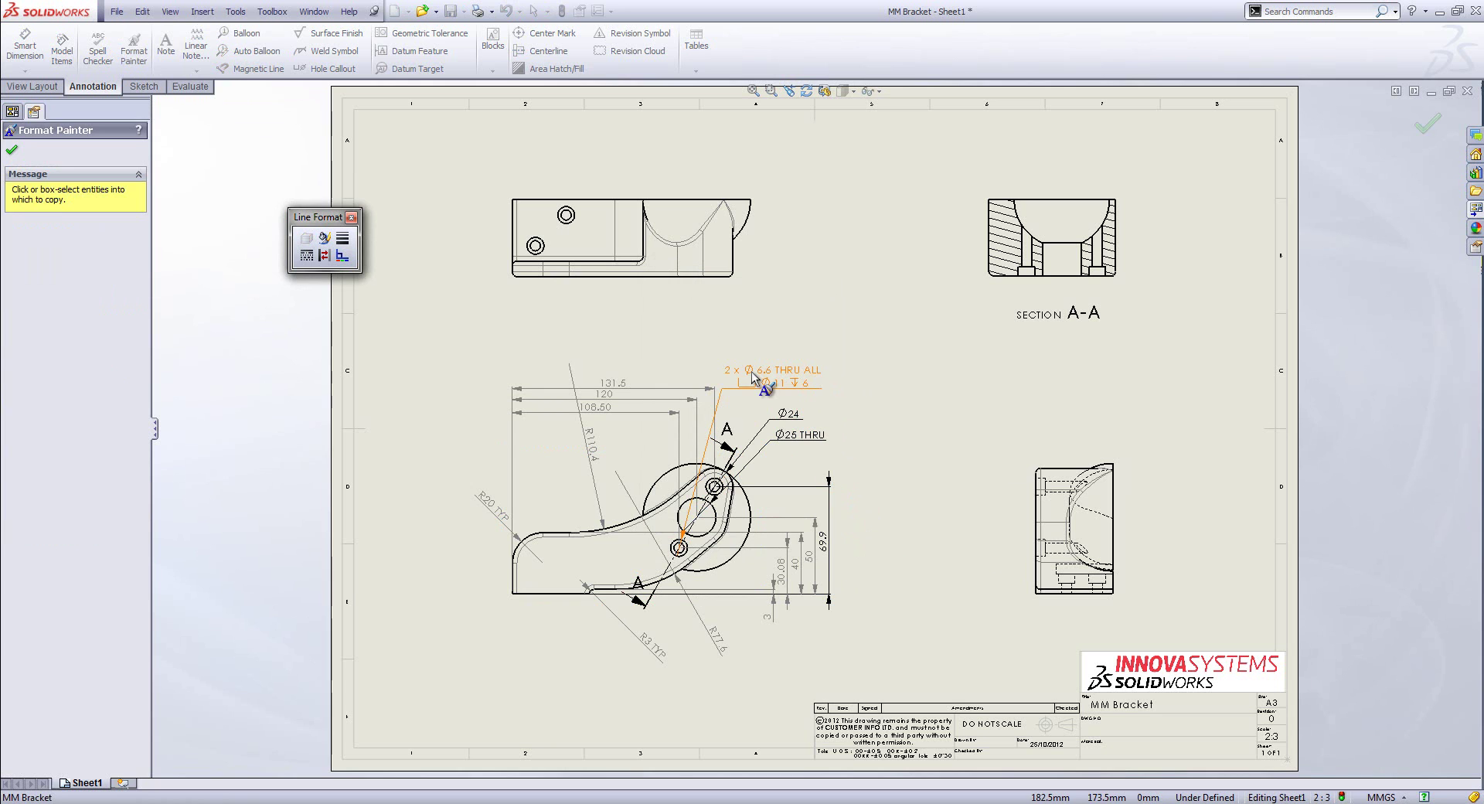
pyautogui.press('Escape')
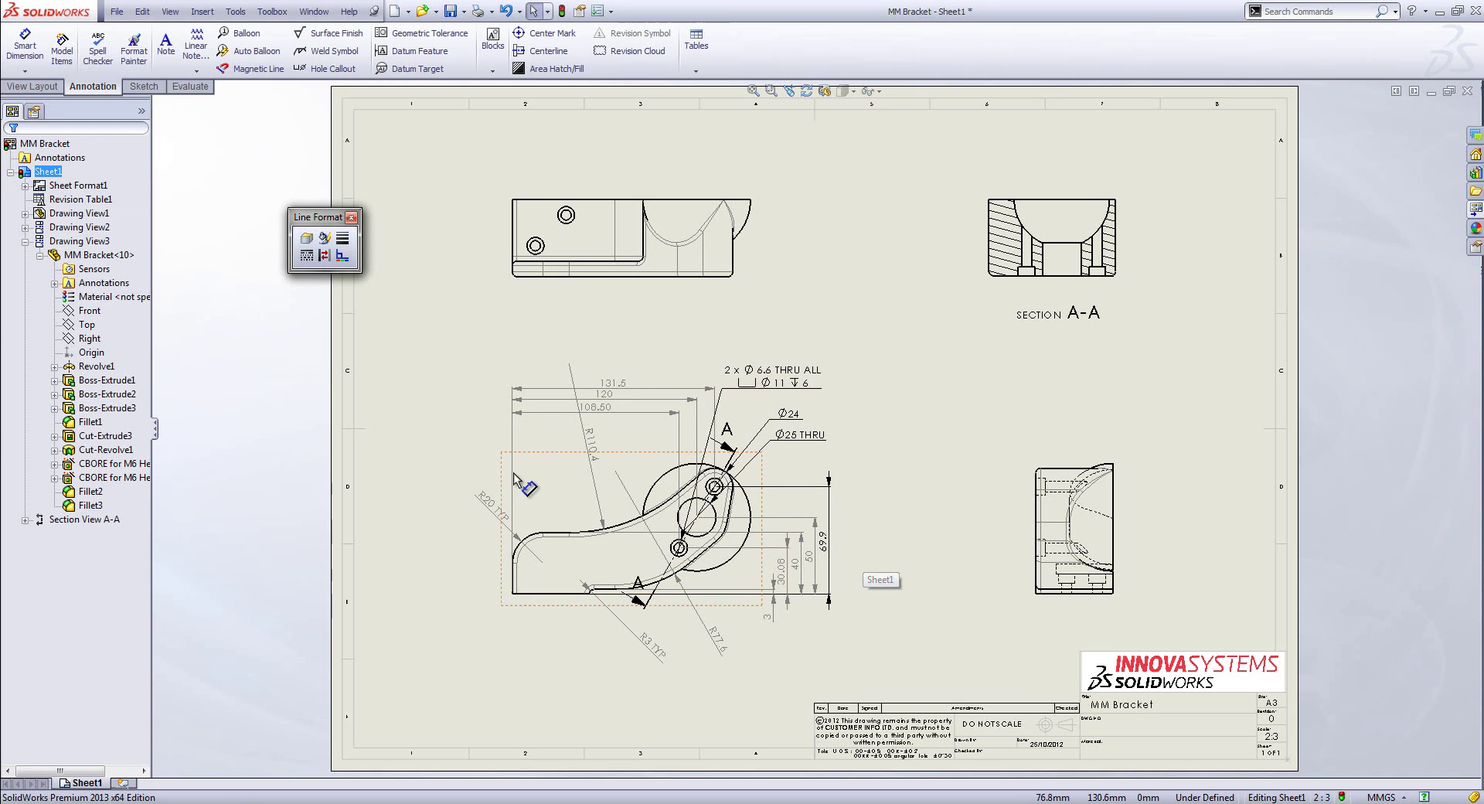
# Step: Give the front view's R20 TYP dimension a bilateral tolerance of +0.01 mm and -0.02 mm
pyautogui.click(492, 516)
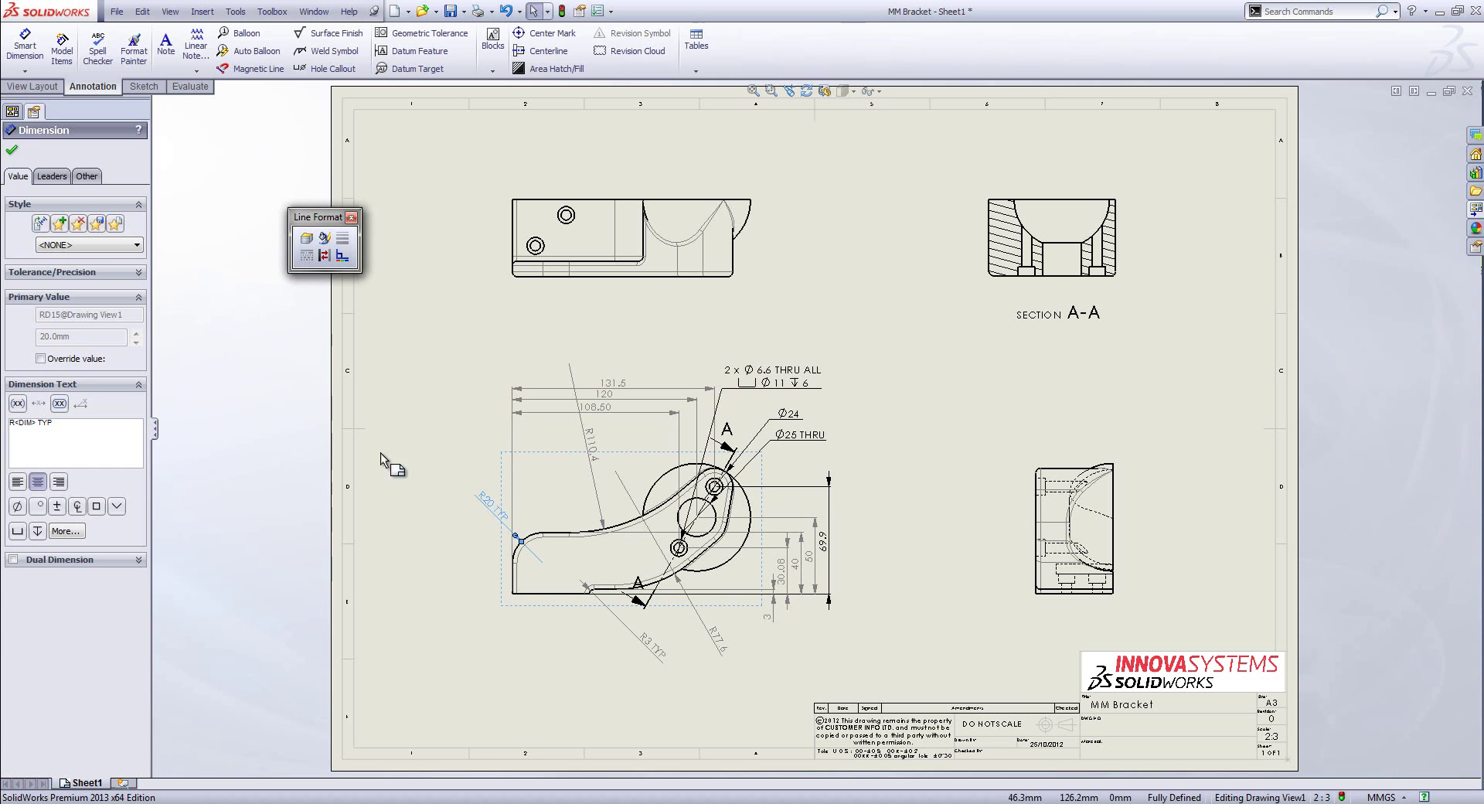
pyautogui.click(80, 272)
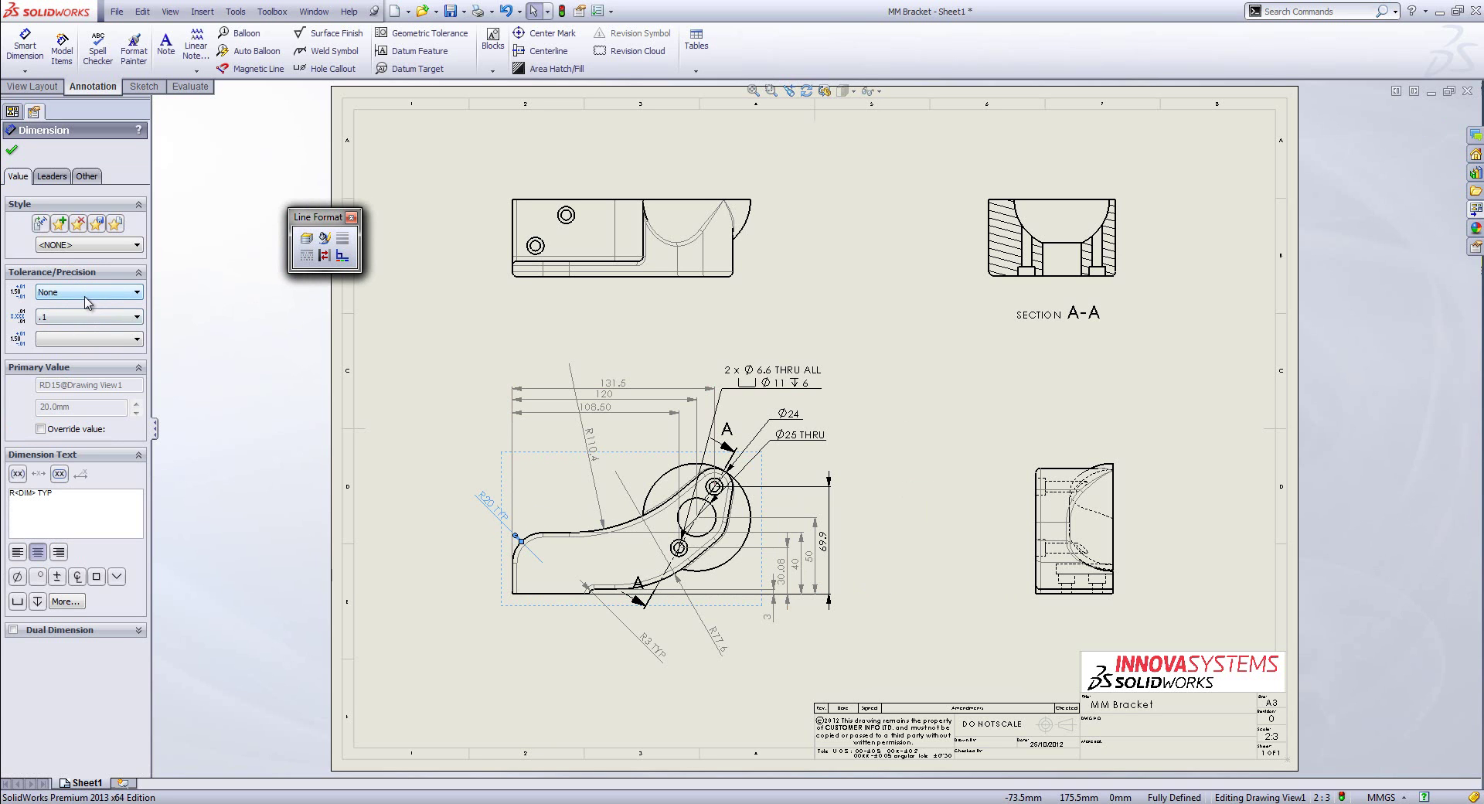
pyautogui.click(87, 292)
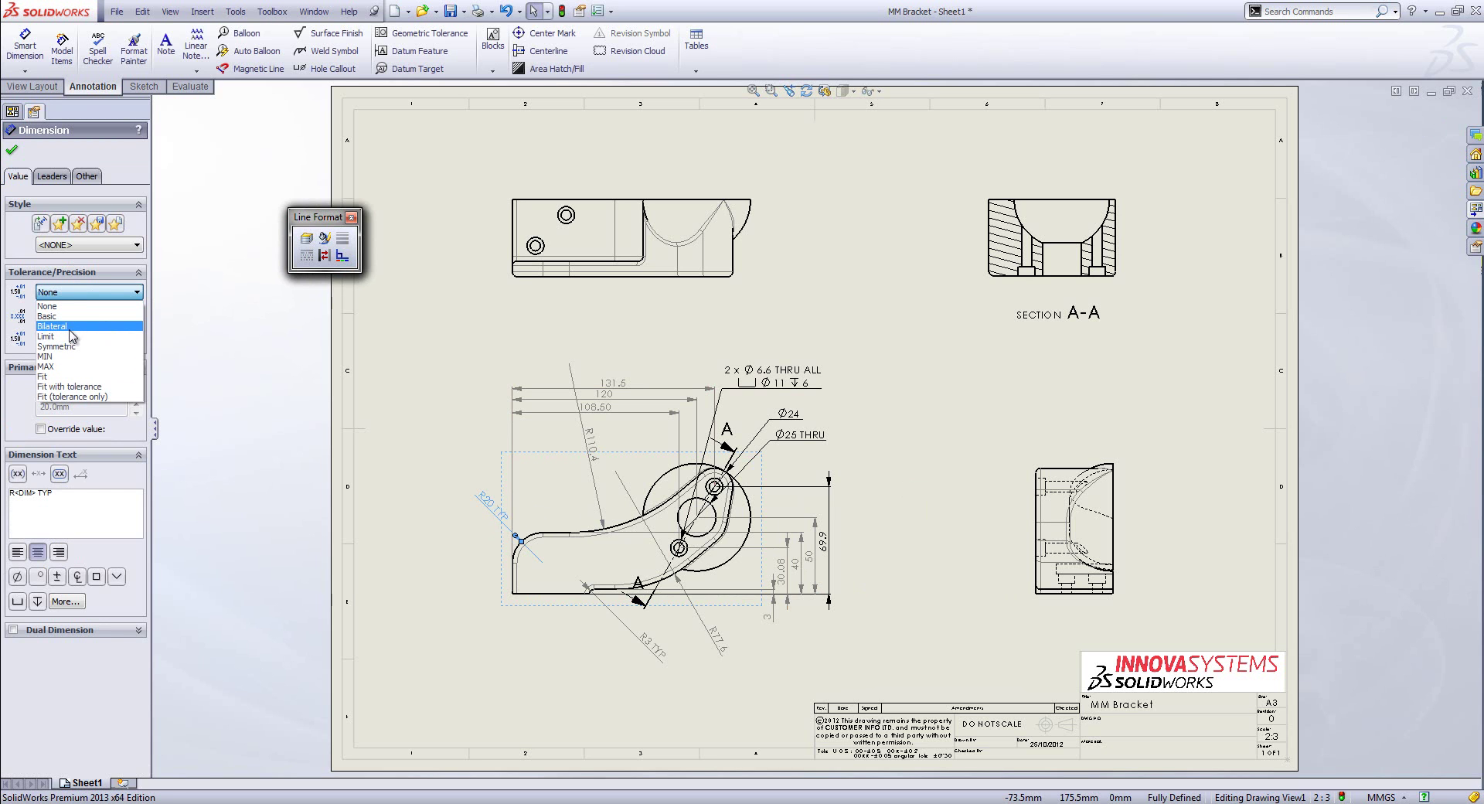
pyautogui.click(71, 327)
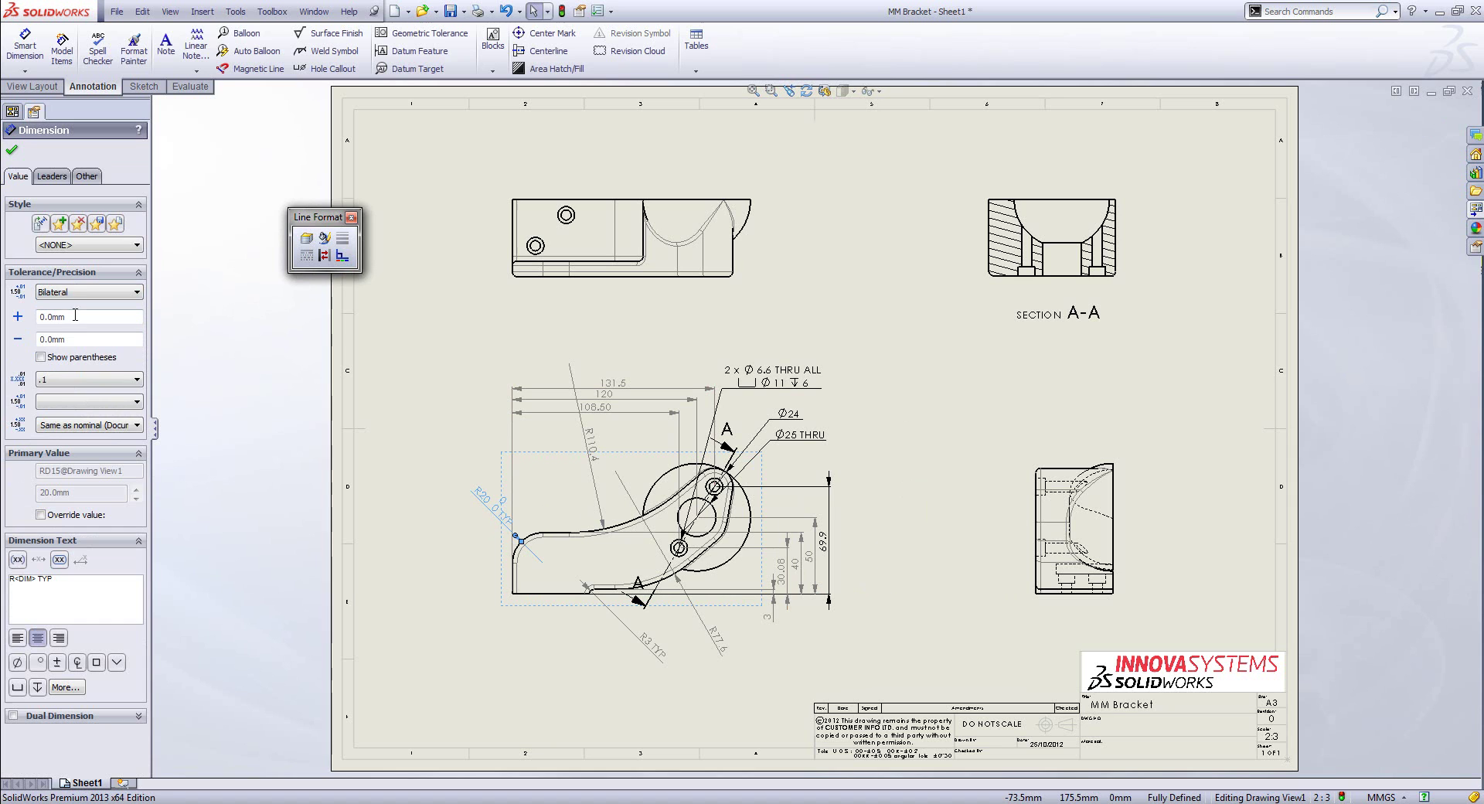
pyautogui.click(51, 317)
pyautogui.write('1')
pyautogui.click(52, 338)
pyautogui.write('2')
pyautogui.click(238, 389)
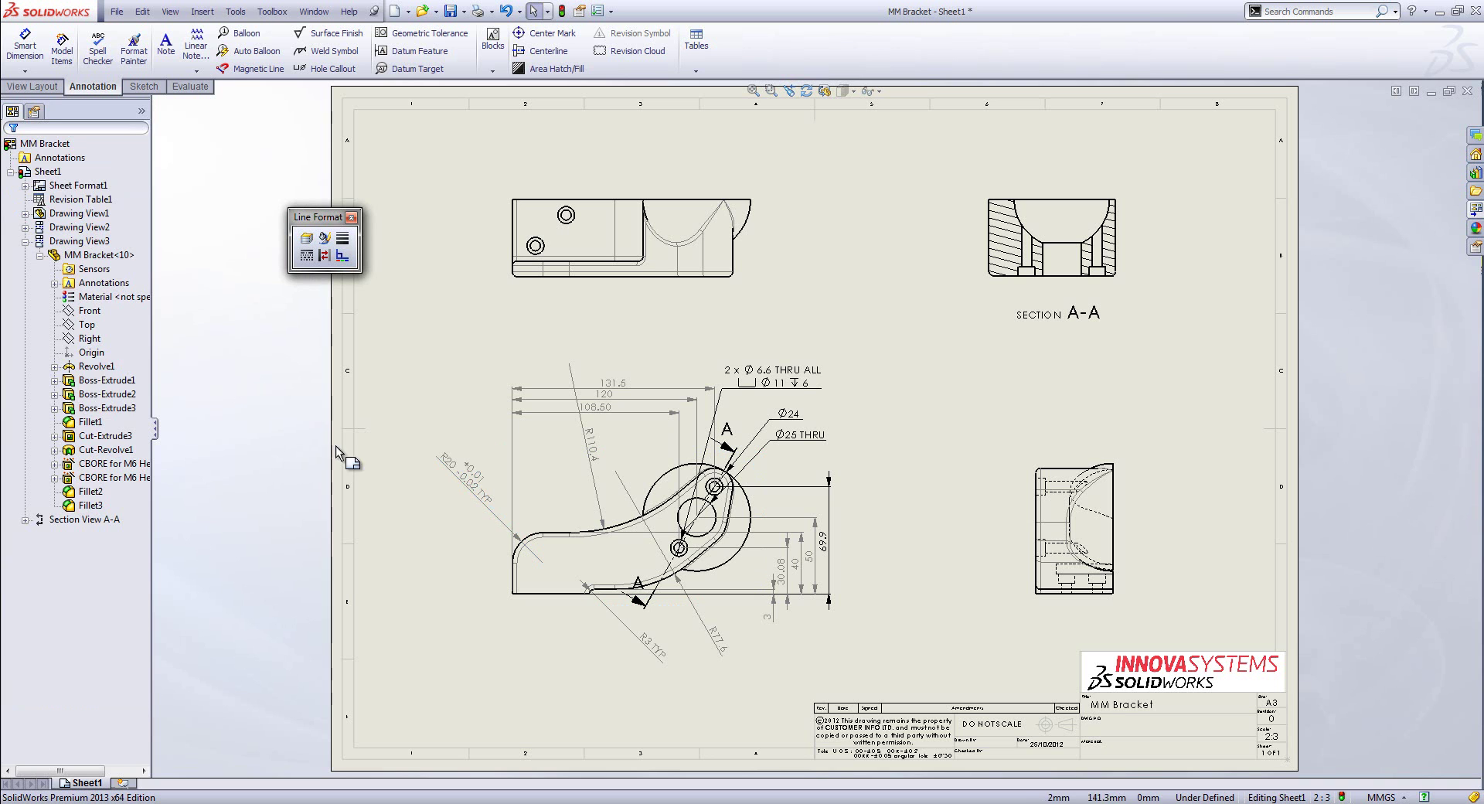
# Step: Override the default line colour of the R20 TYP dimension with black
pyautogui.click(477, 498)
pyautogui.click(324, 239)
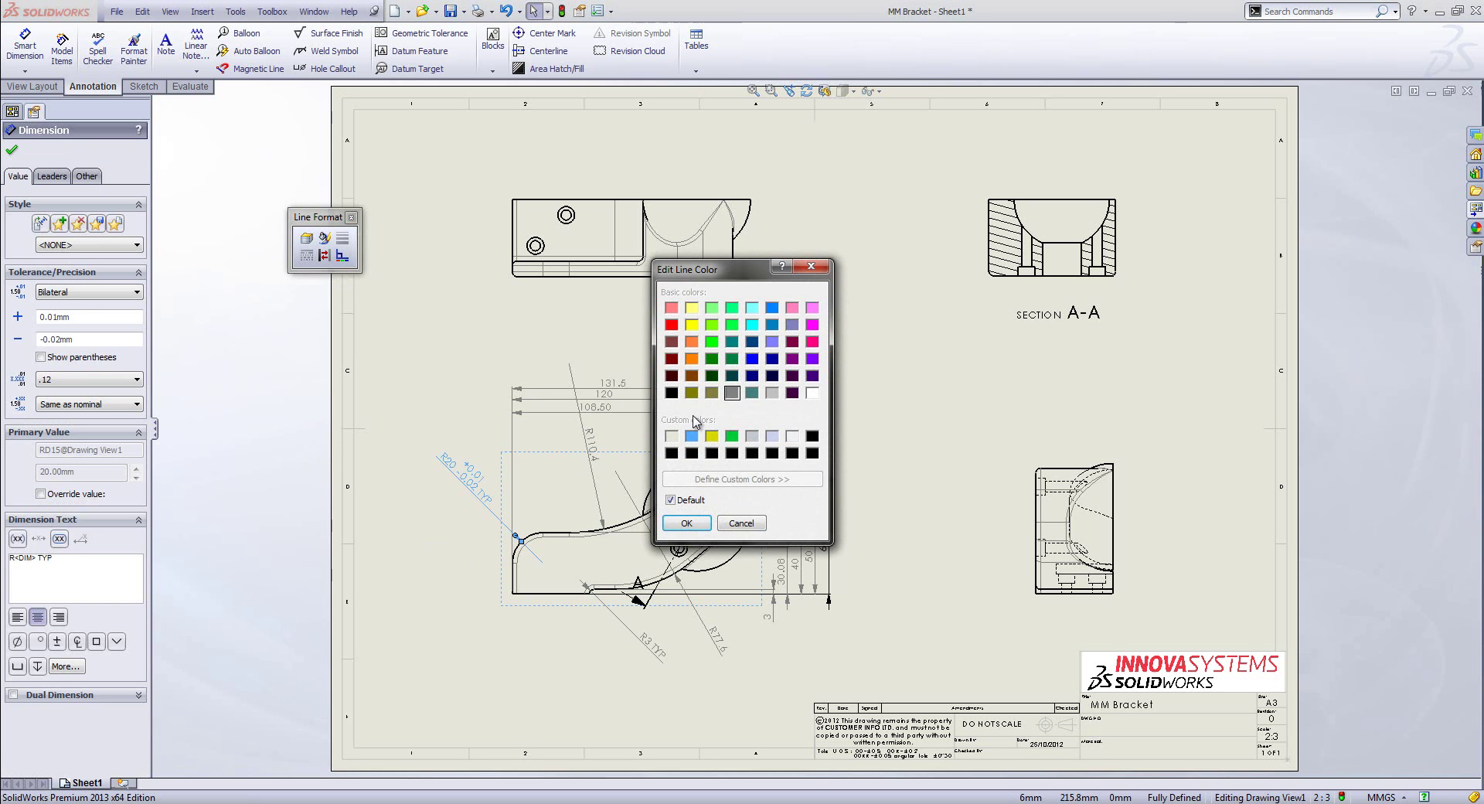
pyautogui.click(687, 522)
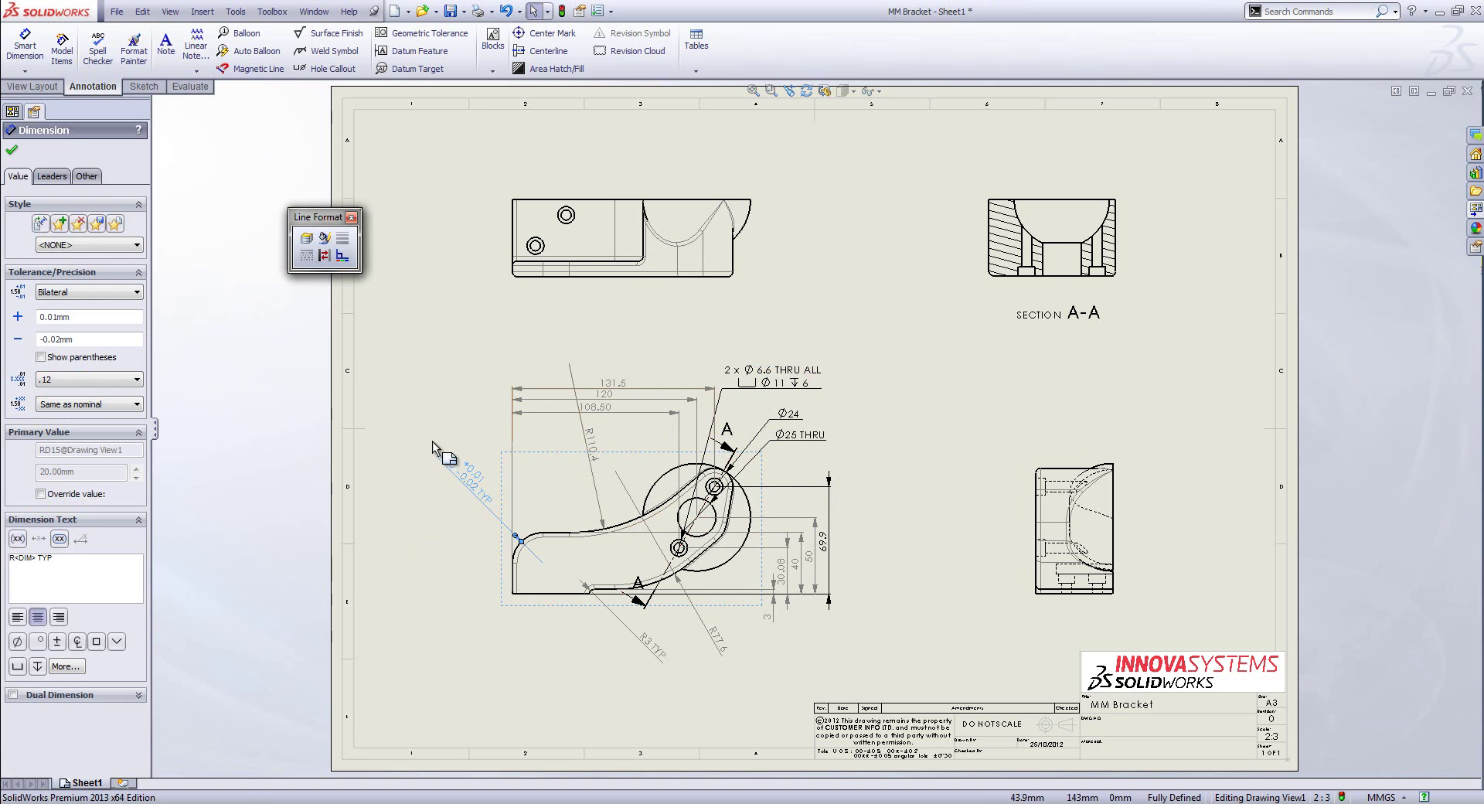
pyautogui.click(419, 425)
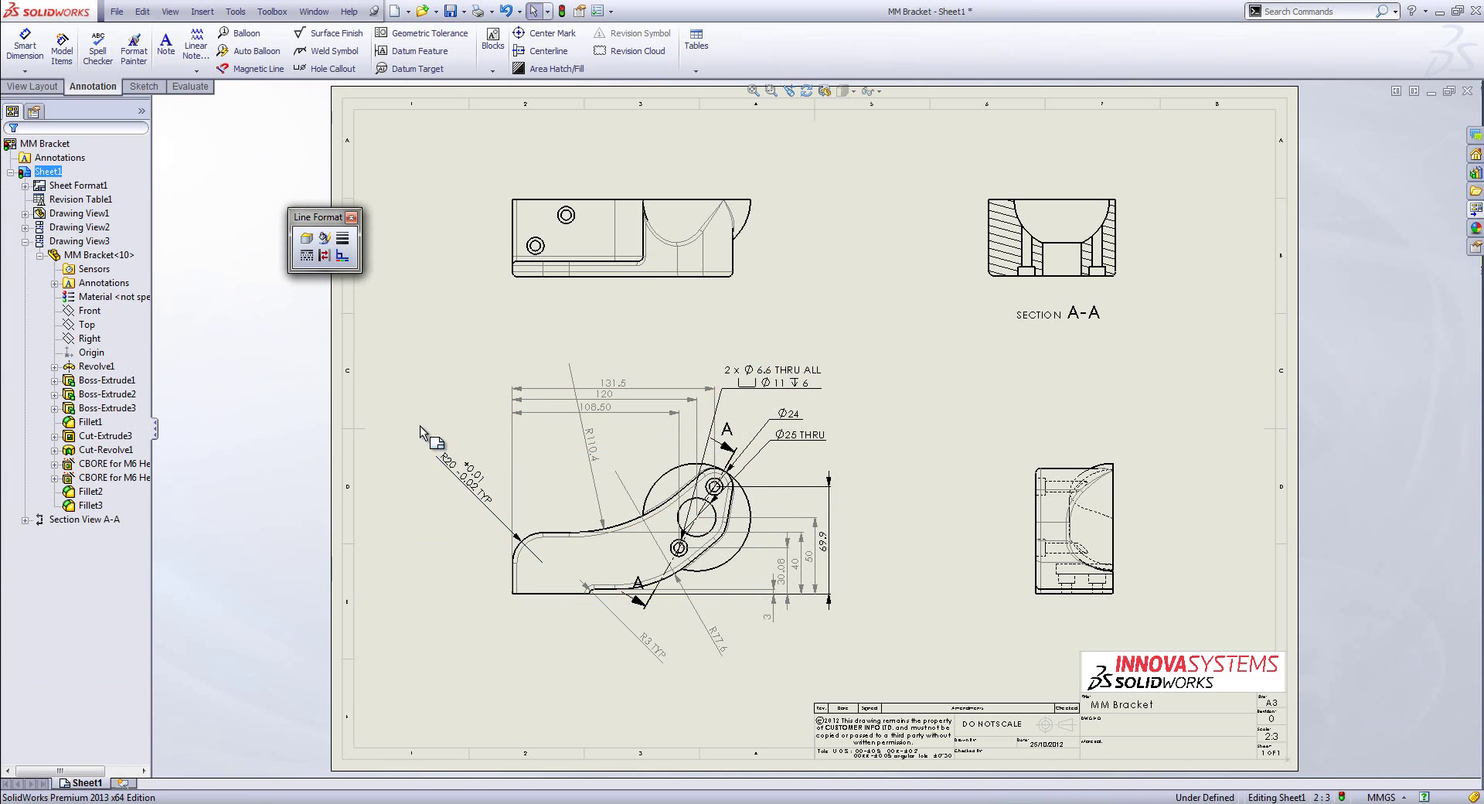
# Step: Copy the R20 dimension's colour and tolerance to the R3 and R77.6 dimensions with Format Painter, and dismiss the Line Format tools
pyautogui.click(138, 53)
pyautogui.click(481, 489)
pyautogui.click(656, 646)
pyautogui.click(723, 648)
pyautogui.press('Escape')
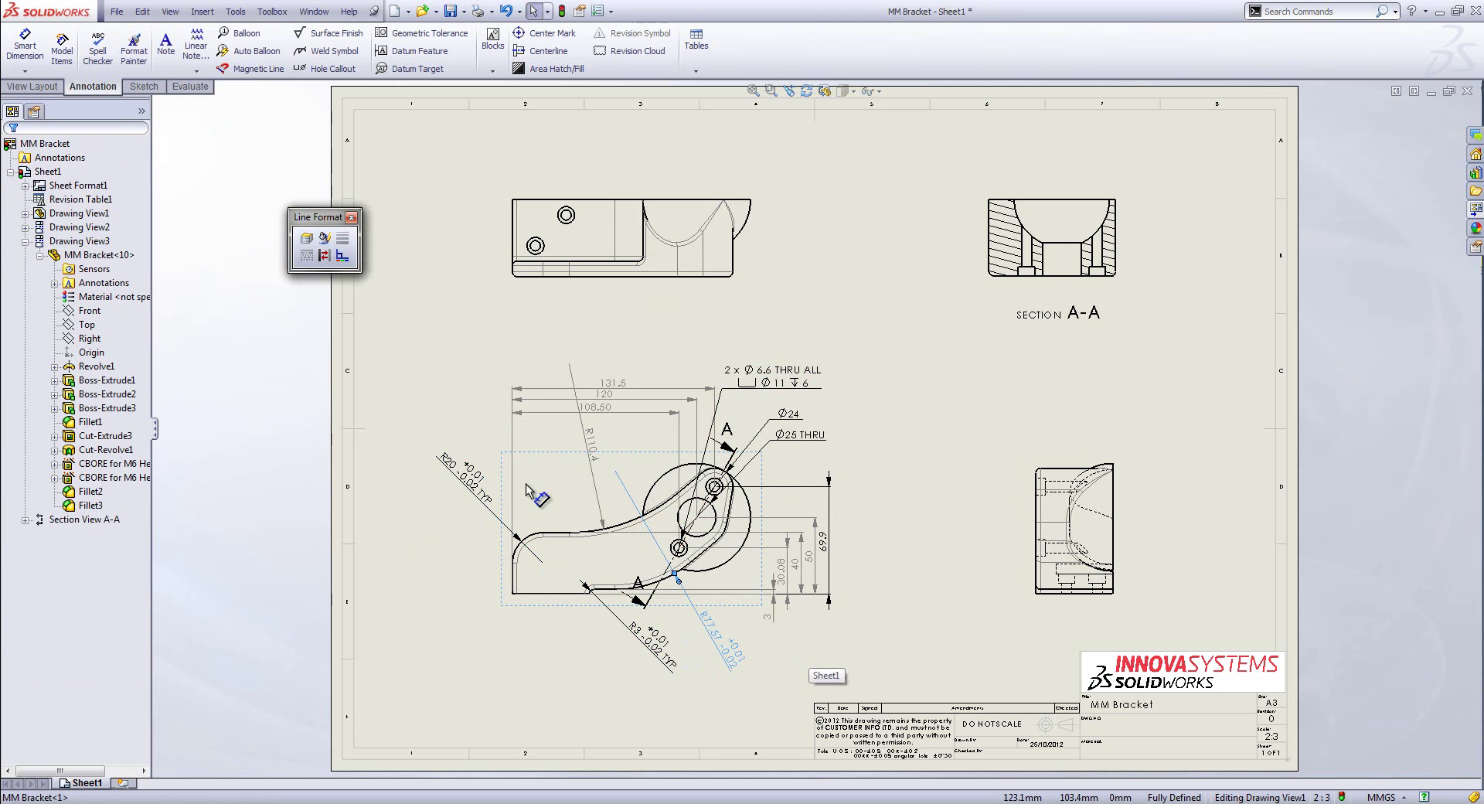
pyautogui.click(351, 217)
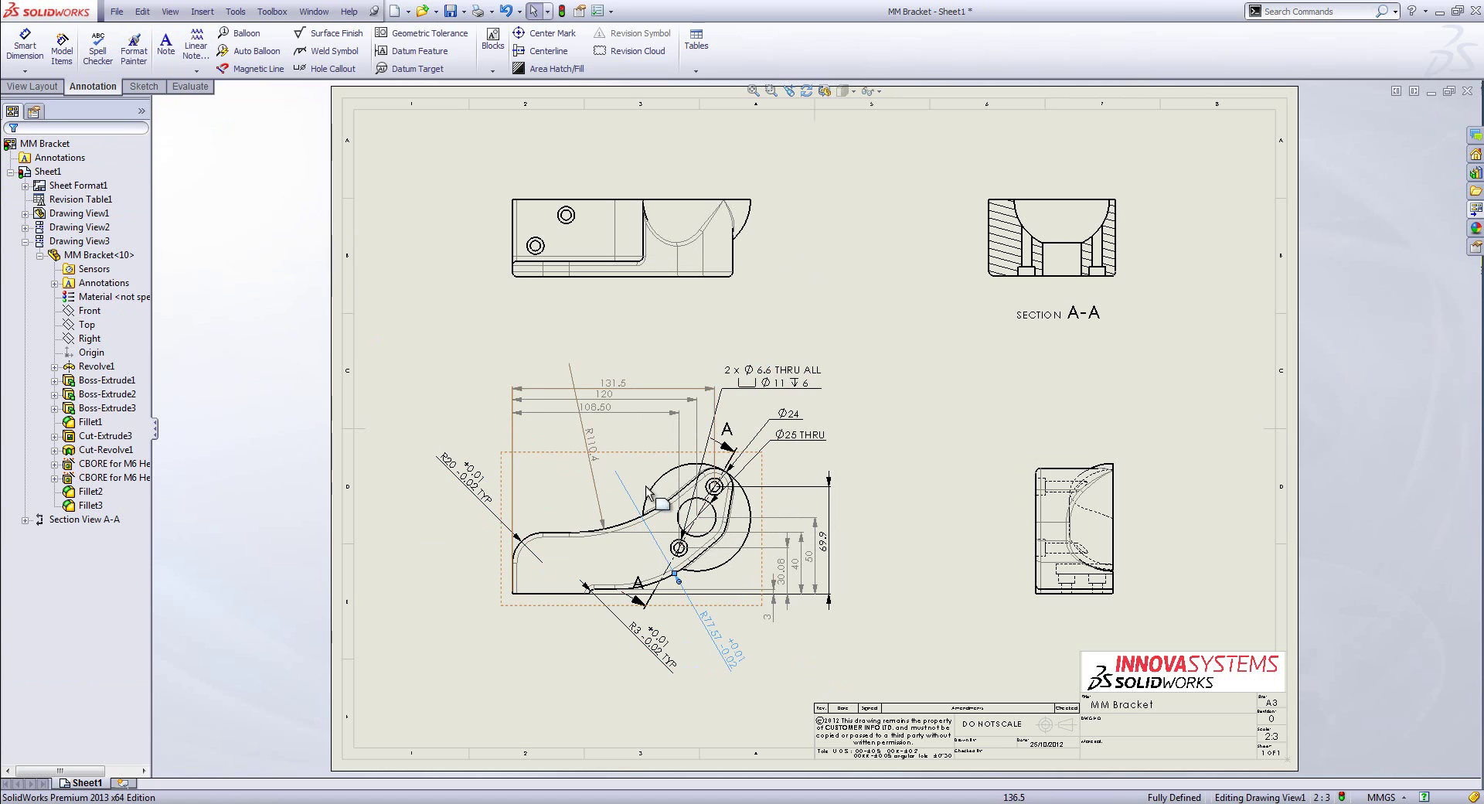
pyautogui.click(956, 523)
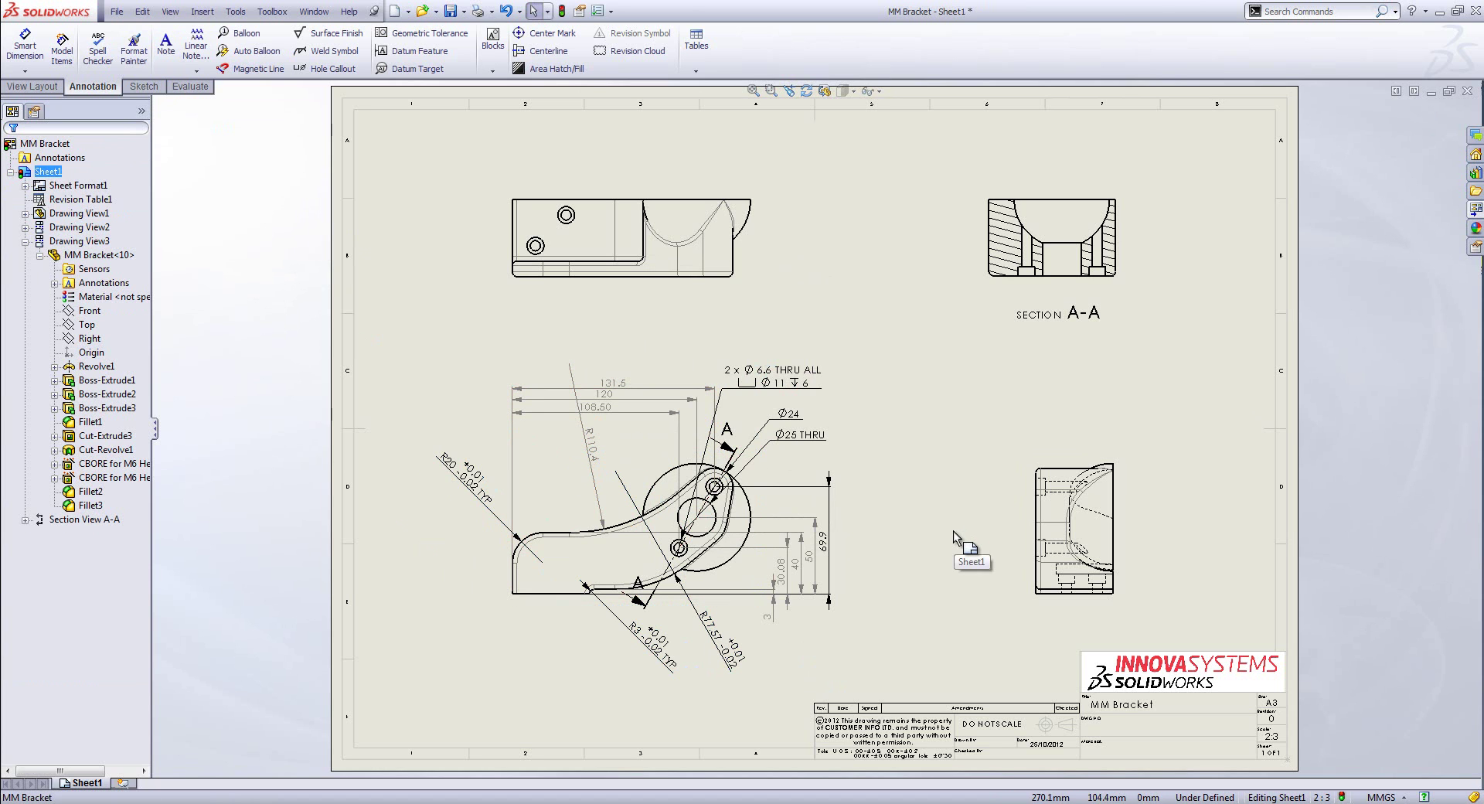
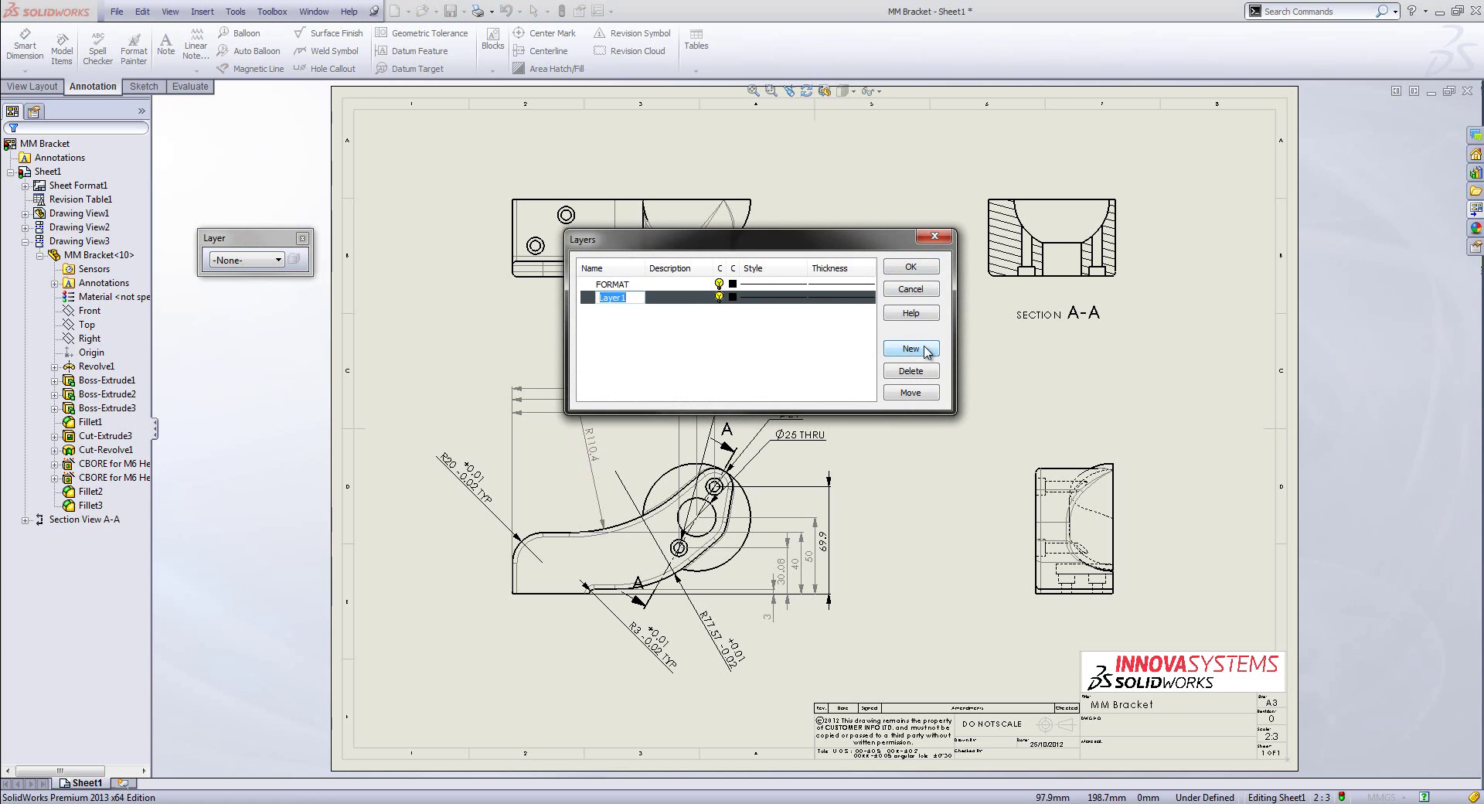
# Step: Name the new drawing layer Dimension and accept it
pyautogui.write('Dimension')
pyautogui.click(908, 267)
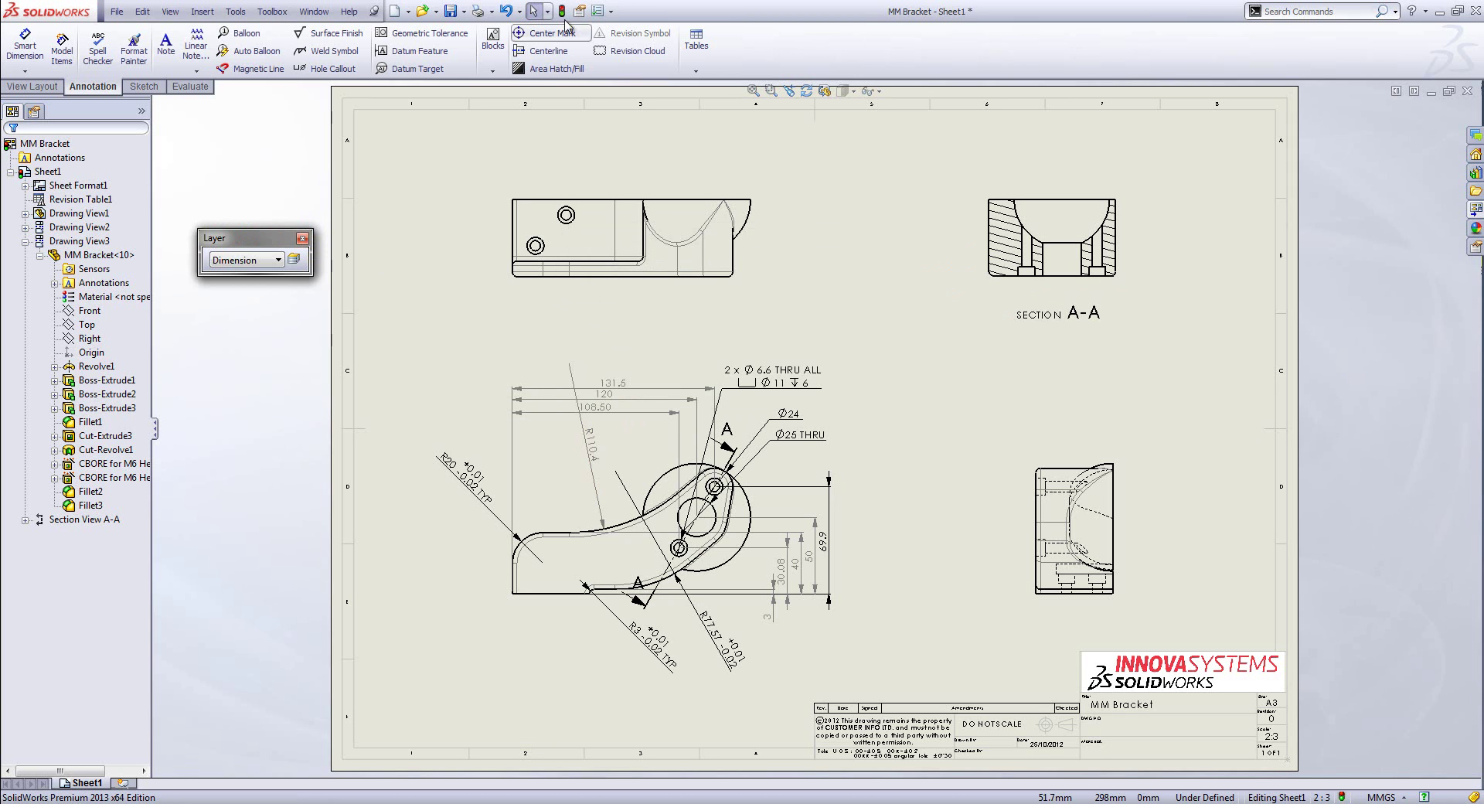
# Step: Assign the angle, arc length and chamfer dimension types to the Dimension layer in the document properties
pyautogui.click(599, 11)
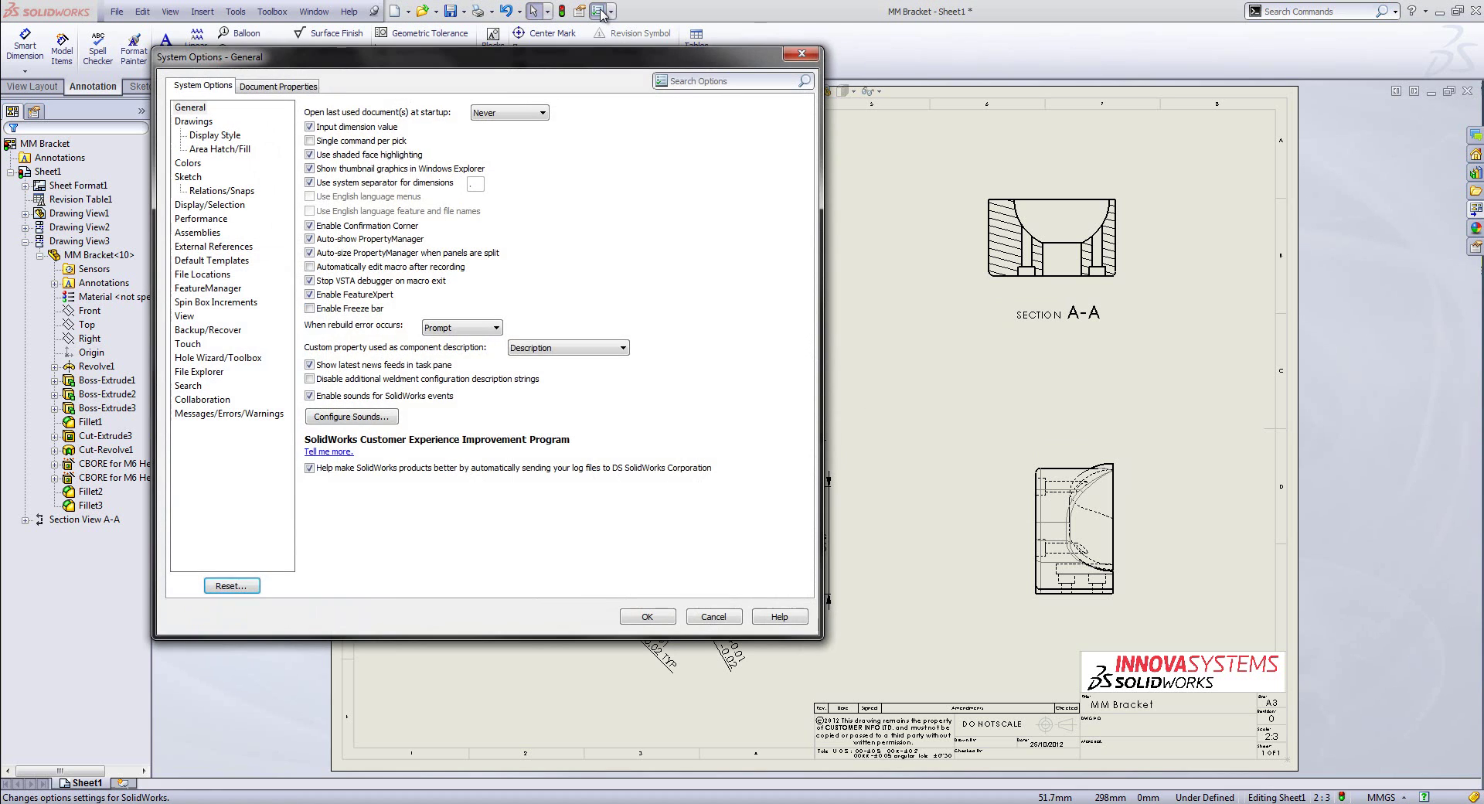
pyautogui.click(292, 86)
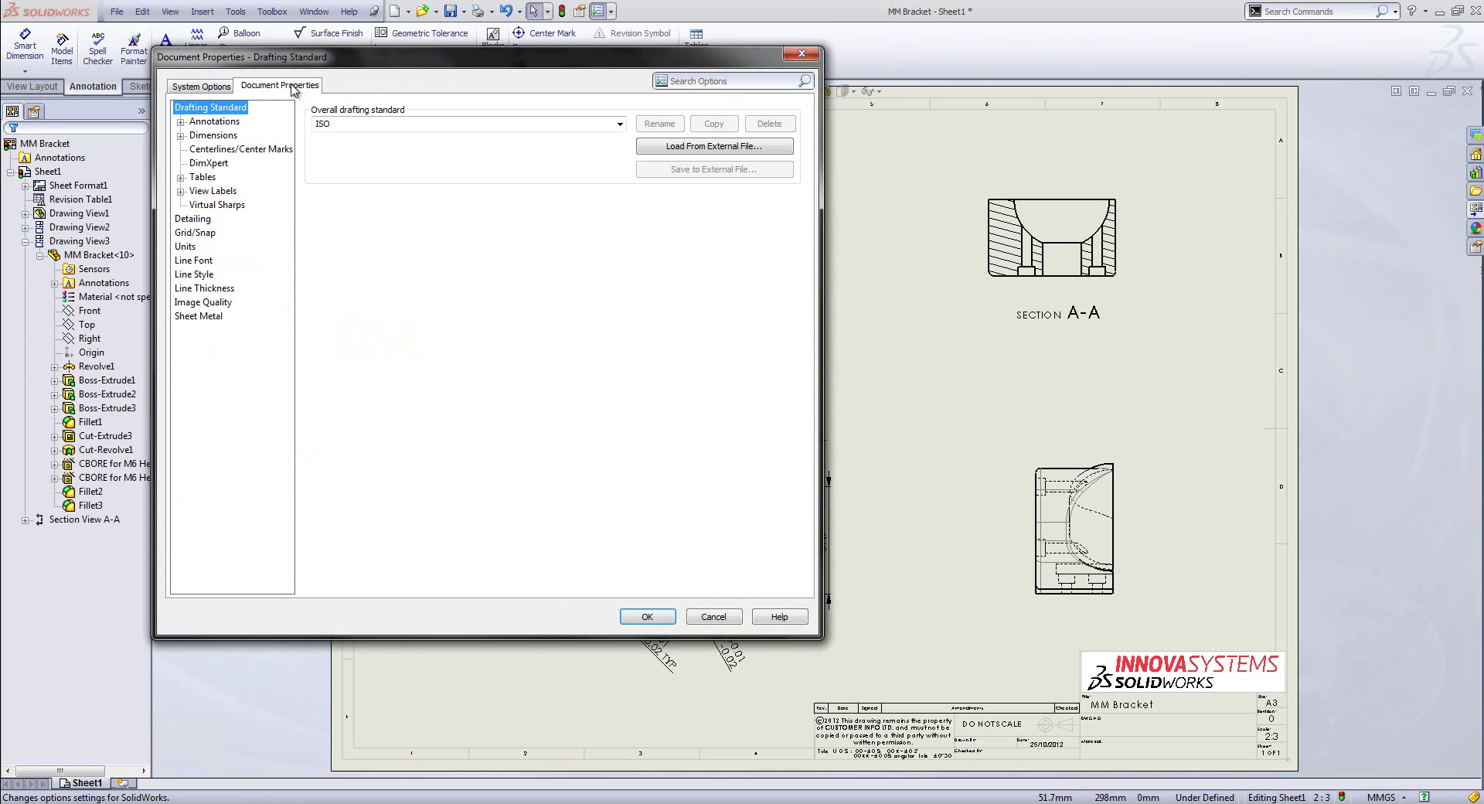
pyautogui.click(181, 135)
pyautogui.click(213, 150)
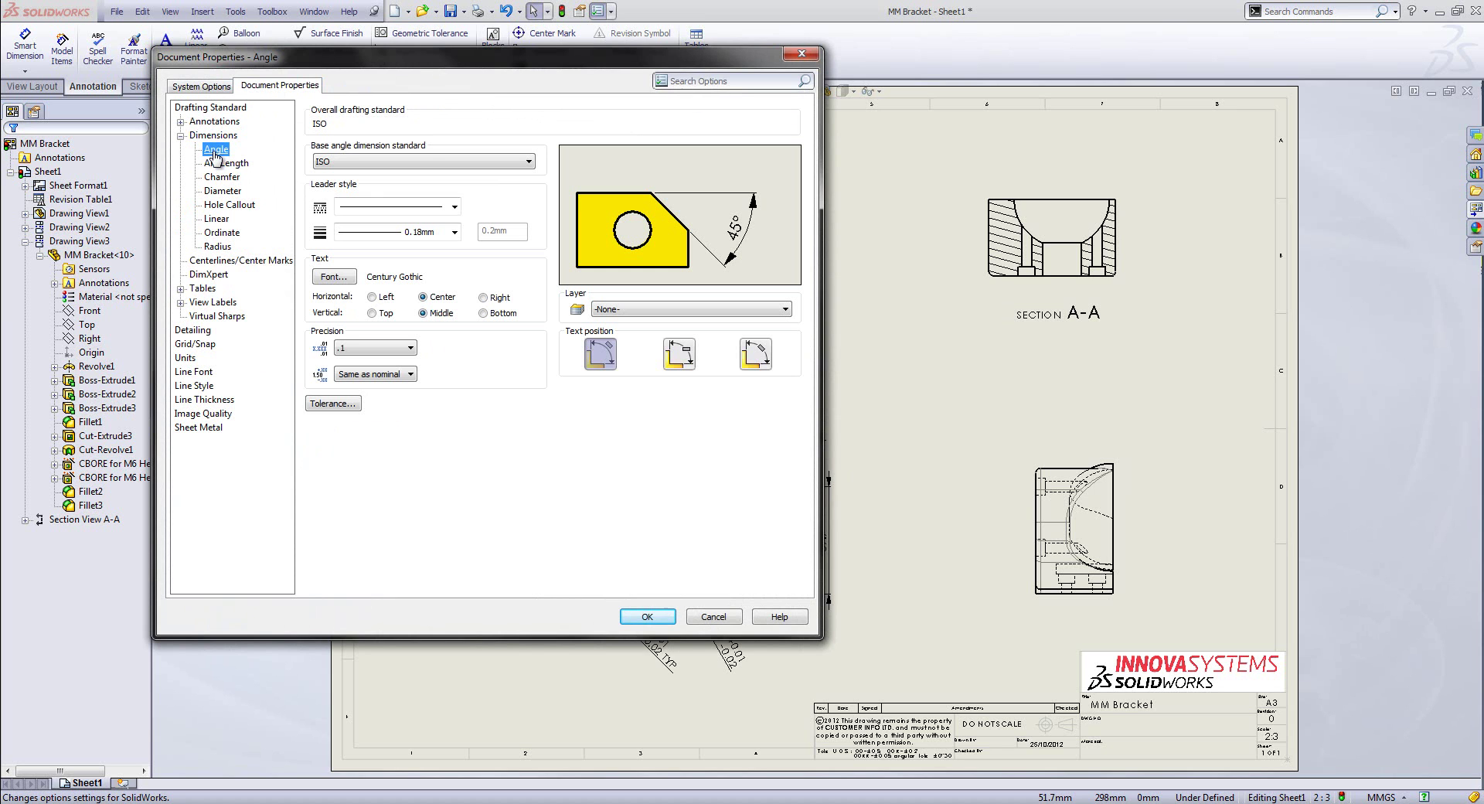
pyautogui.click(625, 310)
pyautogui.click(623, 344)
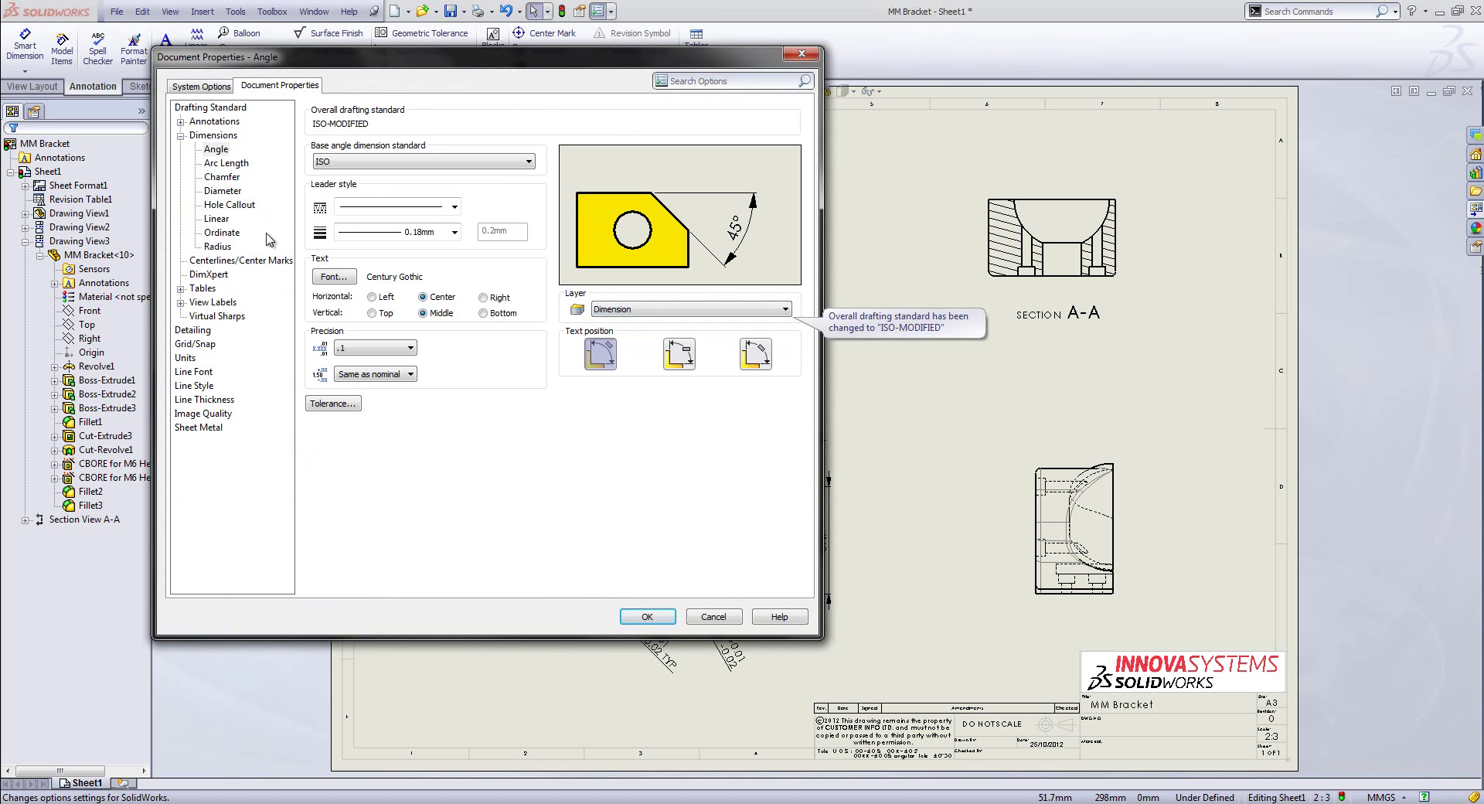
pyautogui.click(226, 163)
pyautogui.click(648, 309)
pyautogui.click(626, 344)
pyautogui.click(222, 177)
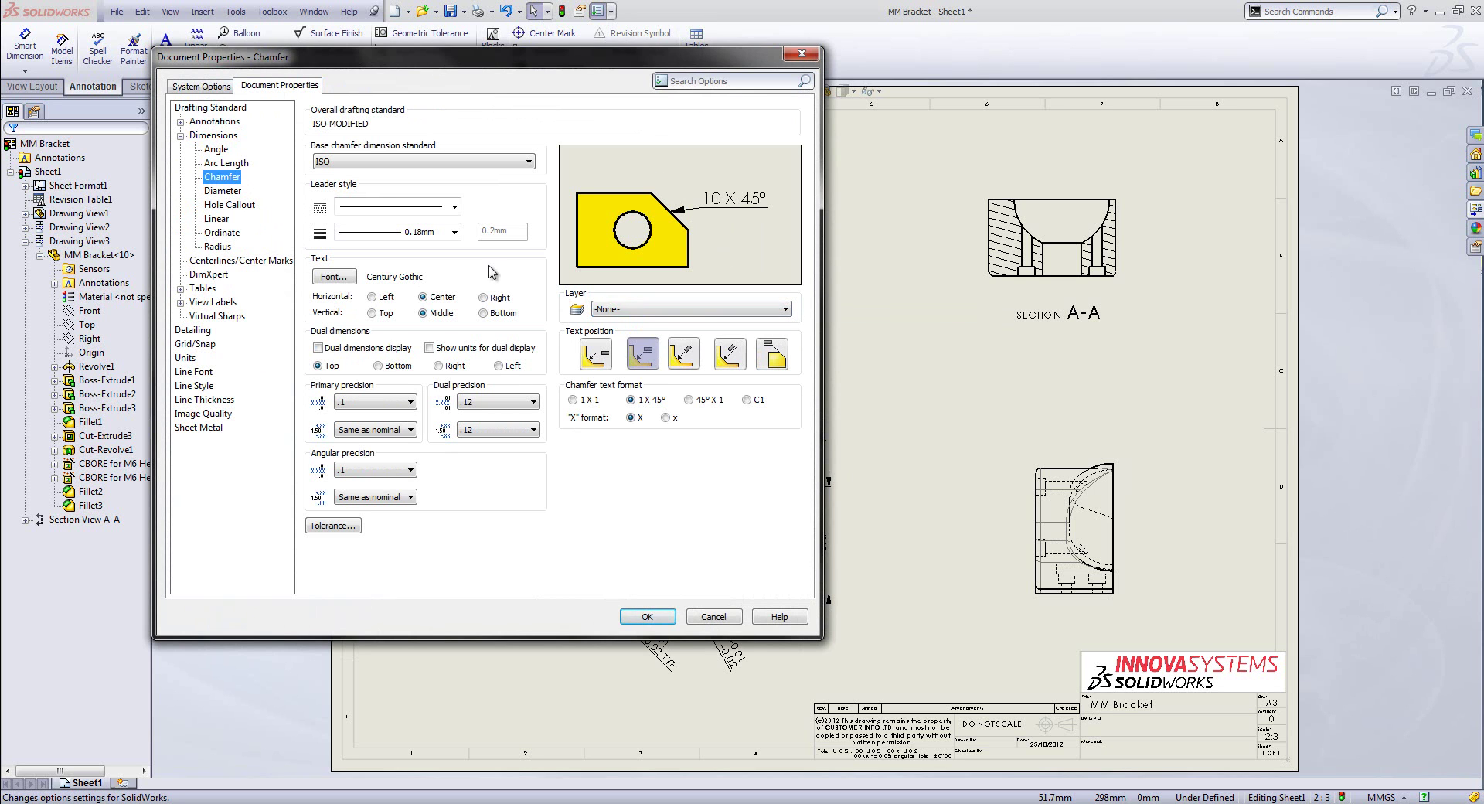
pyautogui.click(638, 310)
pyautogui.click(633, 343)
# Step: Assign the diameter, hole callout and linear dimension types to the Dimension layer
pyautogui.click(223, 191)
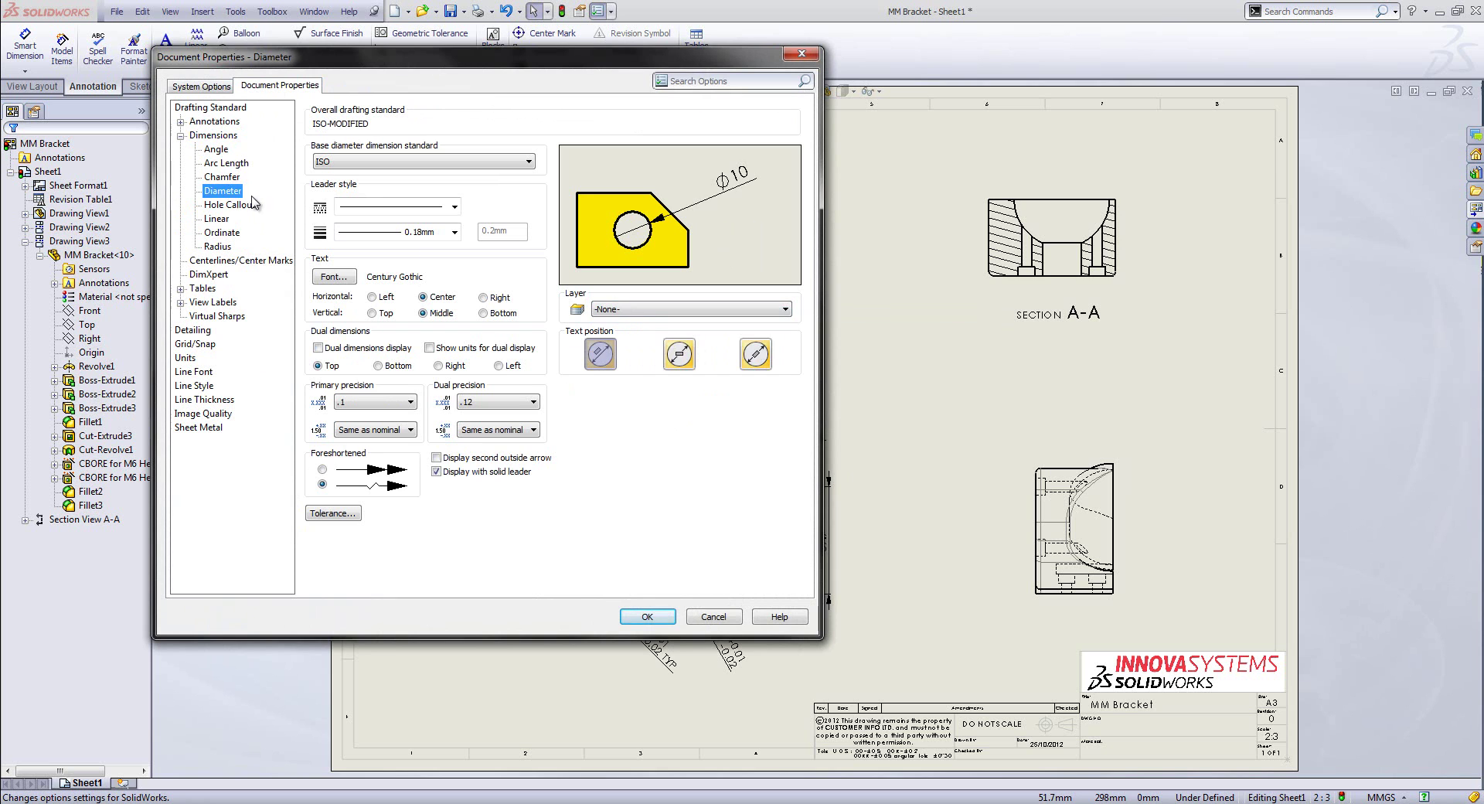
pyautogui.click(648, 310)
pyautogui.click(640, 344)
pyautogui.click(228, 205)
pyautogui.click(607, 310)
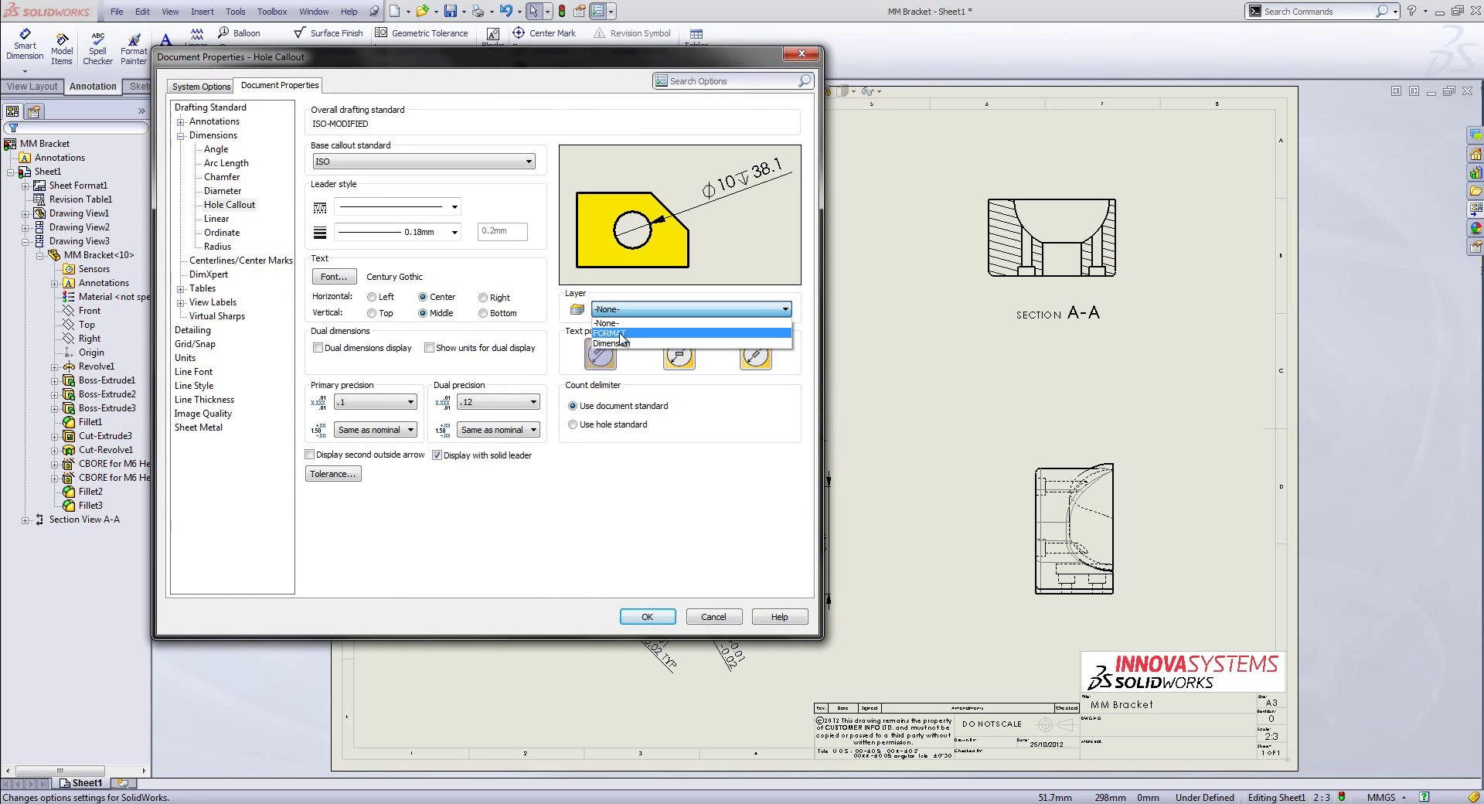
pyautogui.click(639, 343)
pyautogui.click(216, 219)
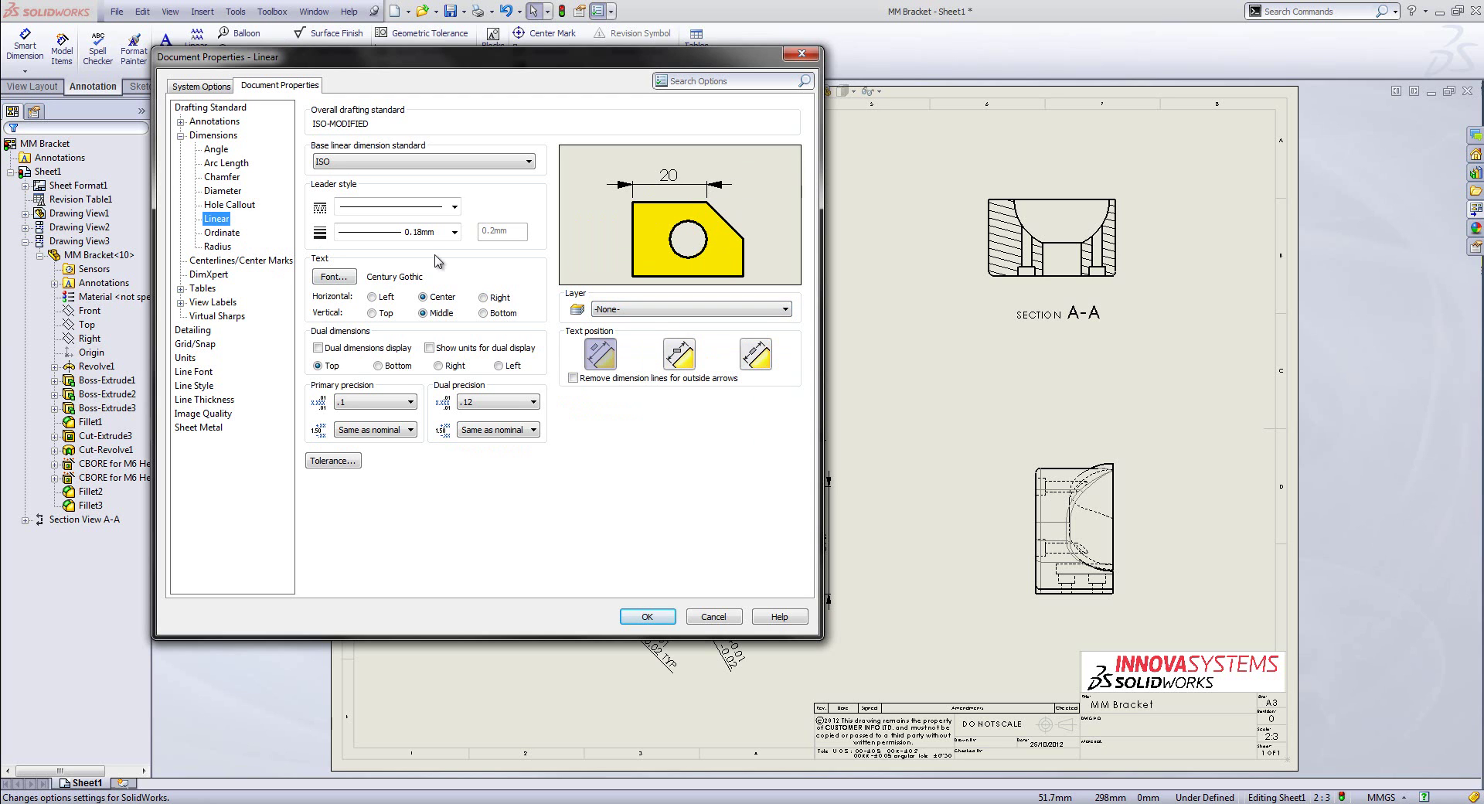
pyautogui.click(607, 309)
pyautogui.click(618, 344)
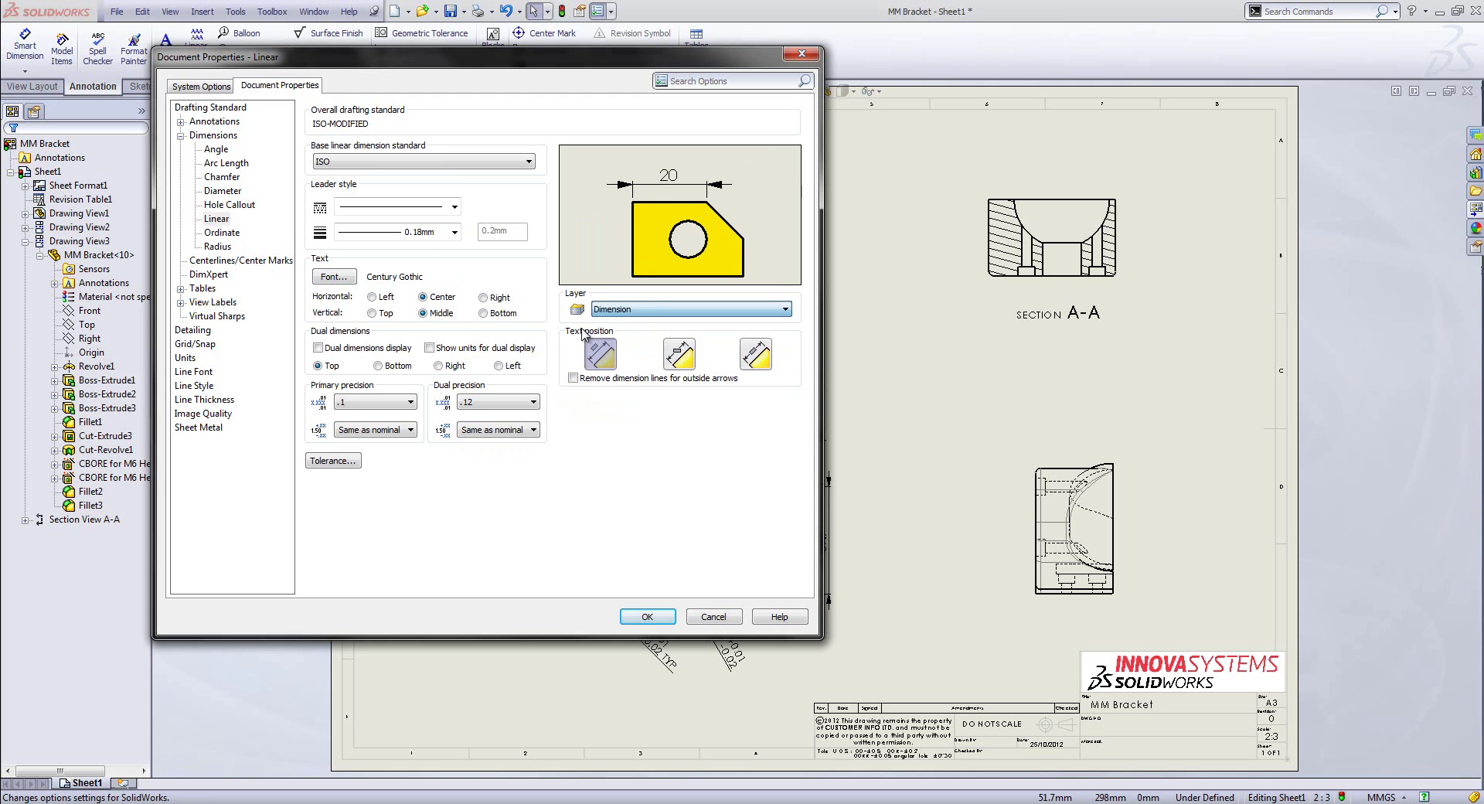
# Step: Assign the ordinate and radius dimension types to the Dimension layer and apply the document properties
pyautogui.click(222, 233)
pyautogui.click(693, 310)
pyautogui.click(680, 344)
pyautogui.click(217, 247)
pyautogui.click(674, 310)
pyautogui.click(675, 345)
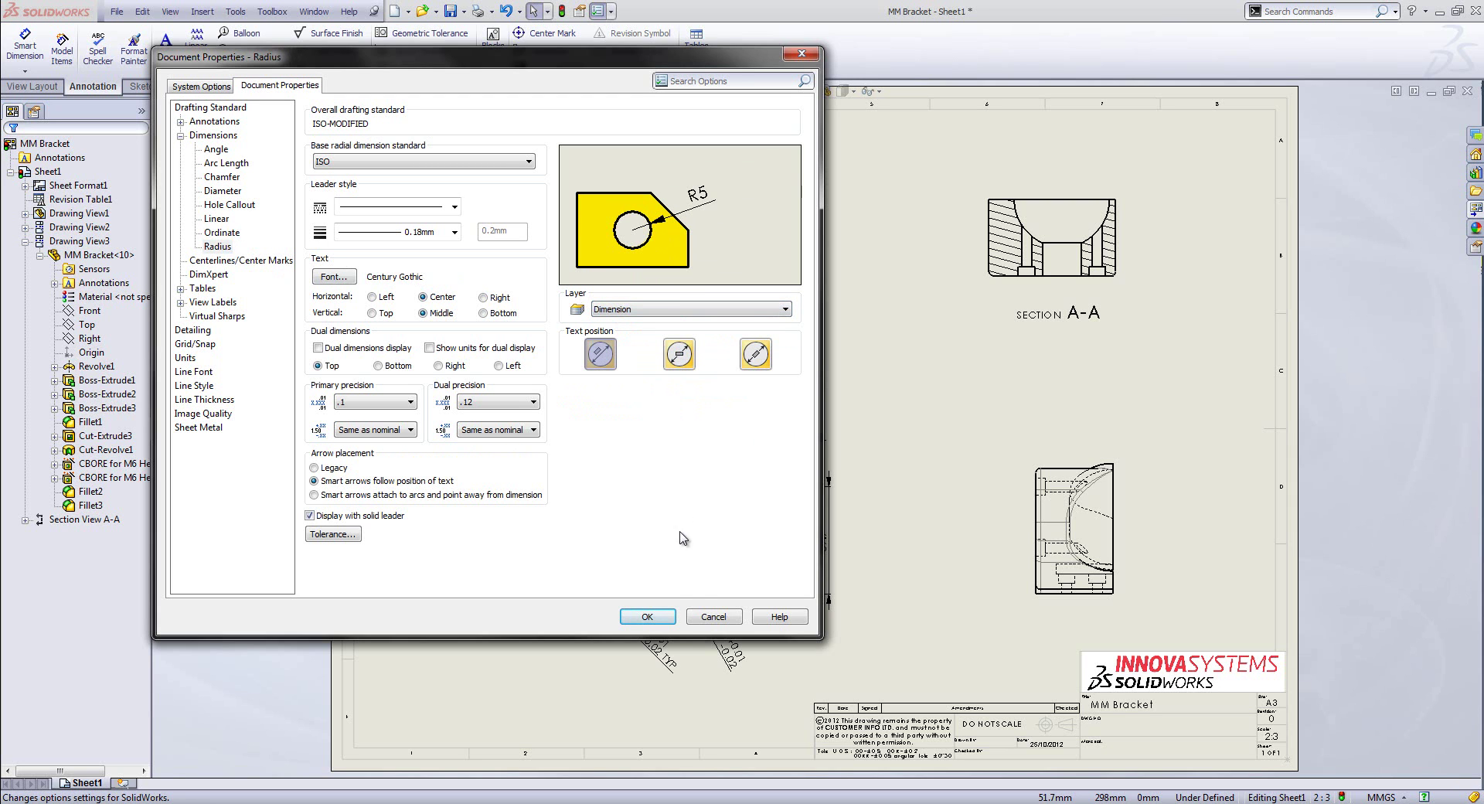
pyautogui.click(657, 618)
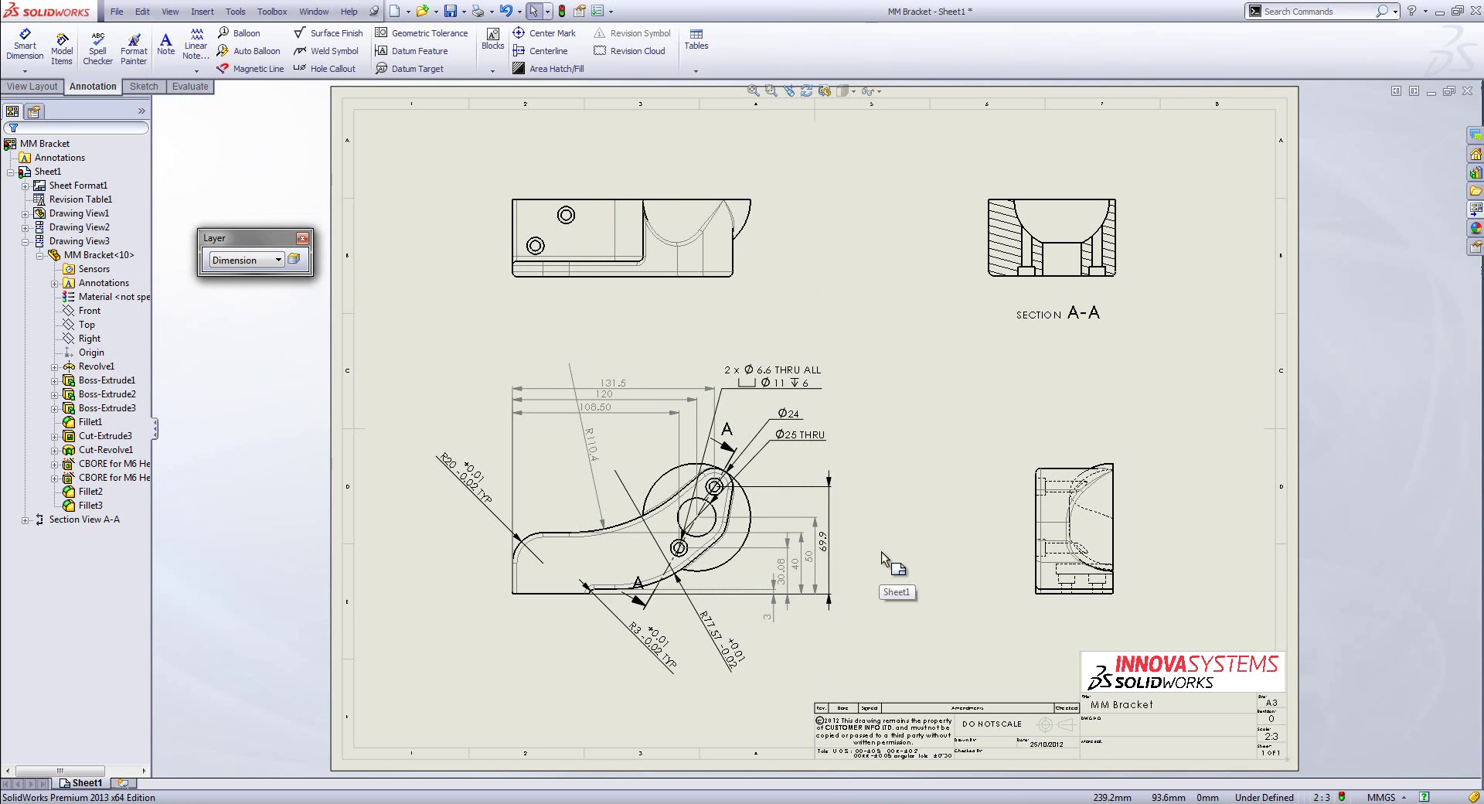
# Step: Add a horizontal smart dimension across the width of the round boss in the upper bracket view, using rapid dimensioning
pyautogui.click(25, 45)
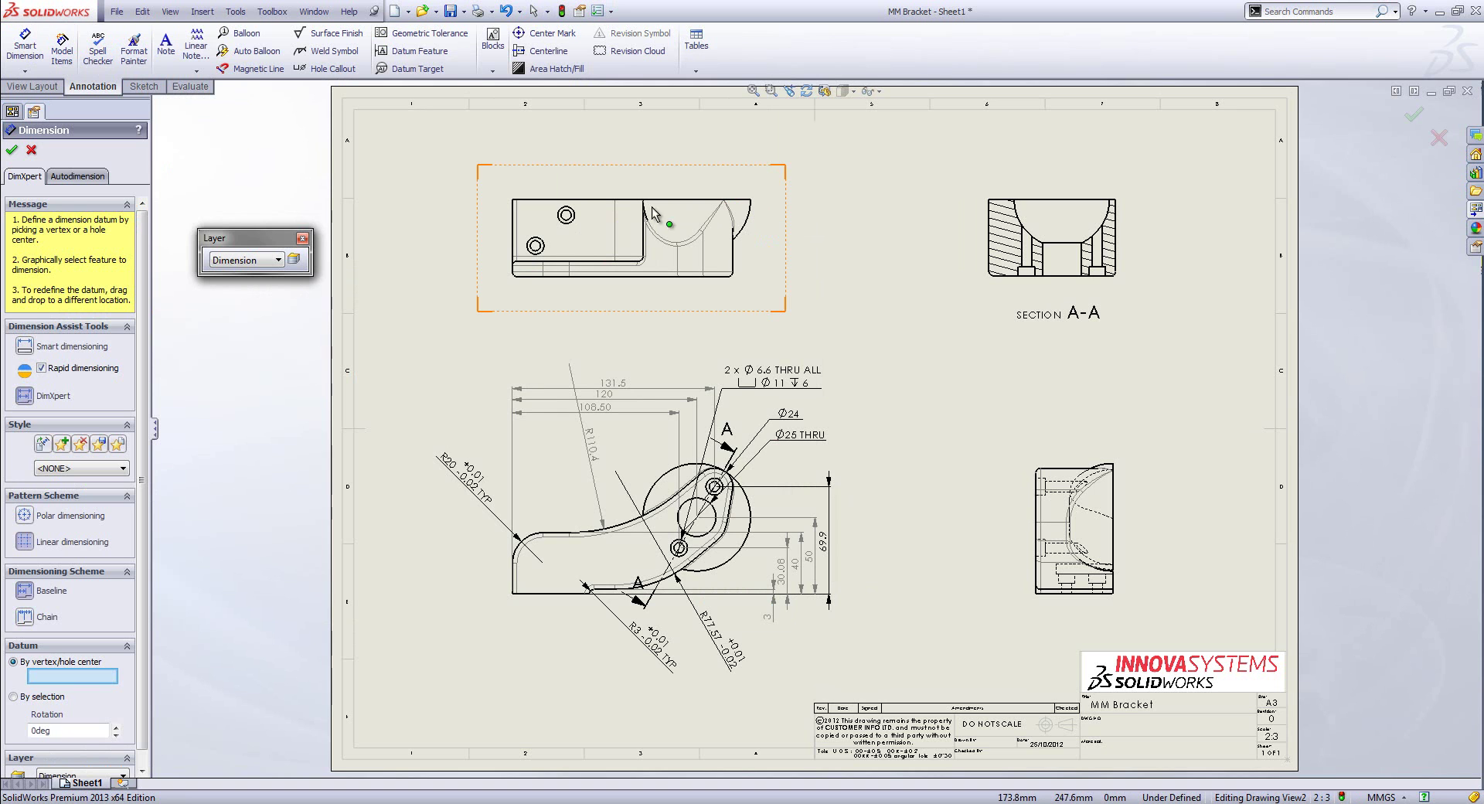
pyautogui.click(25, 346)
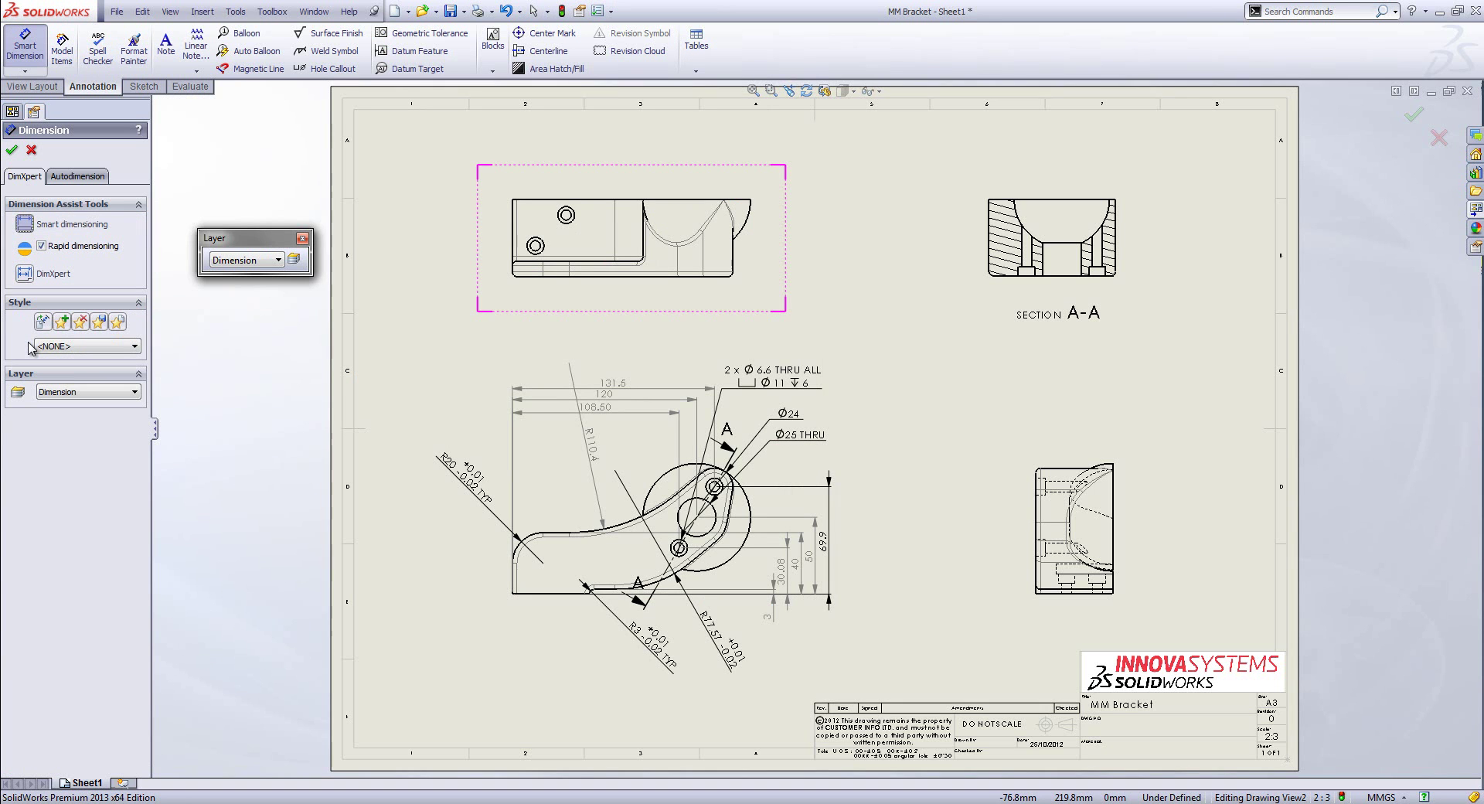
pyautogui.click(749, 200)
pyautogui.click(642, 200)
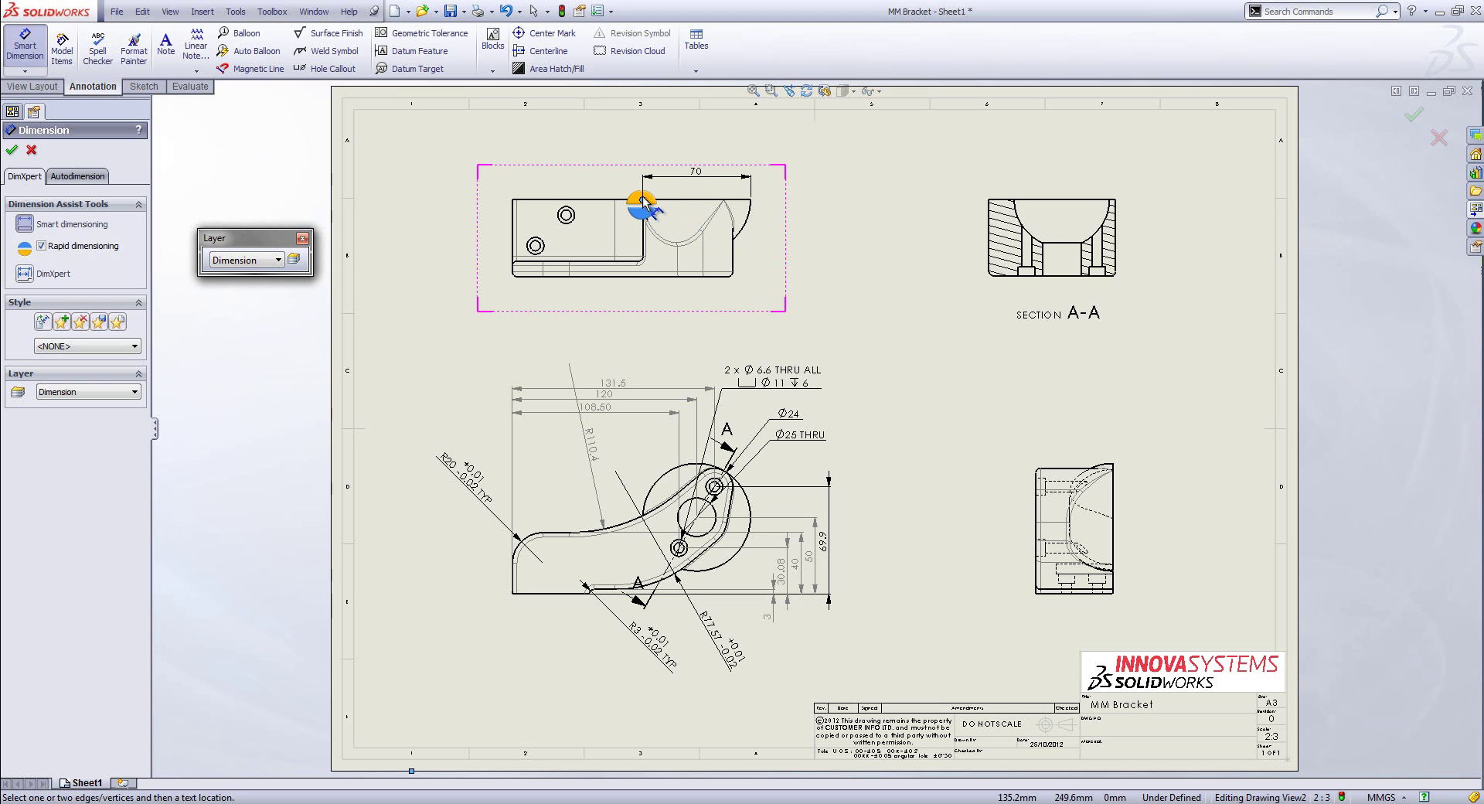
pyautogui.click(642, 202)
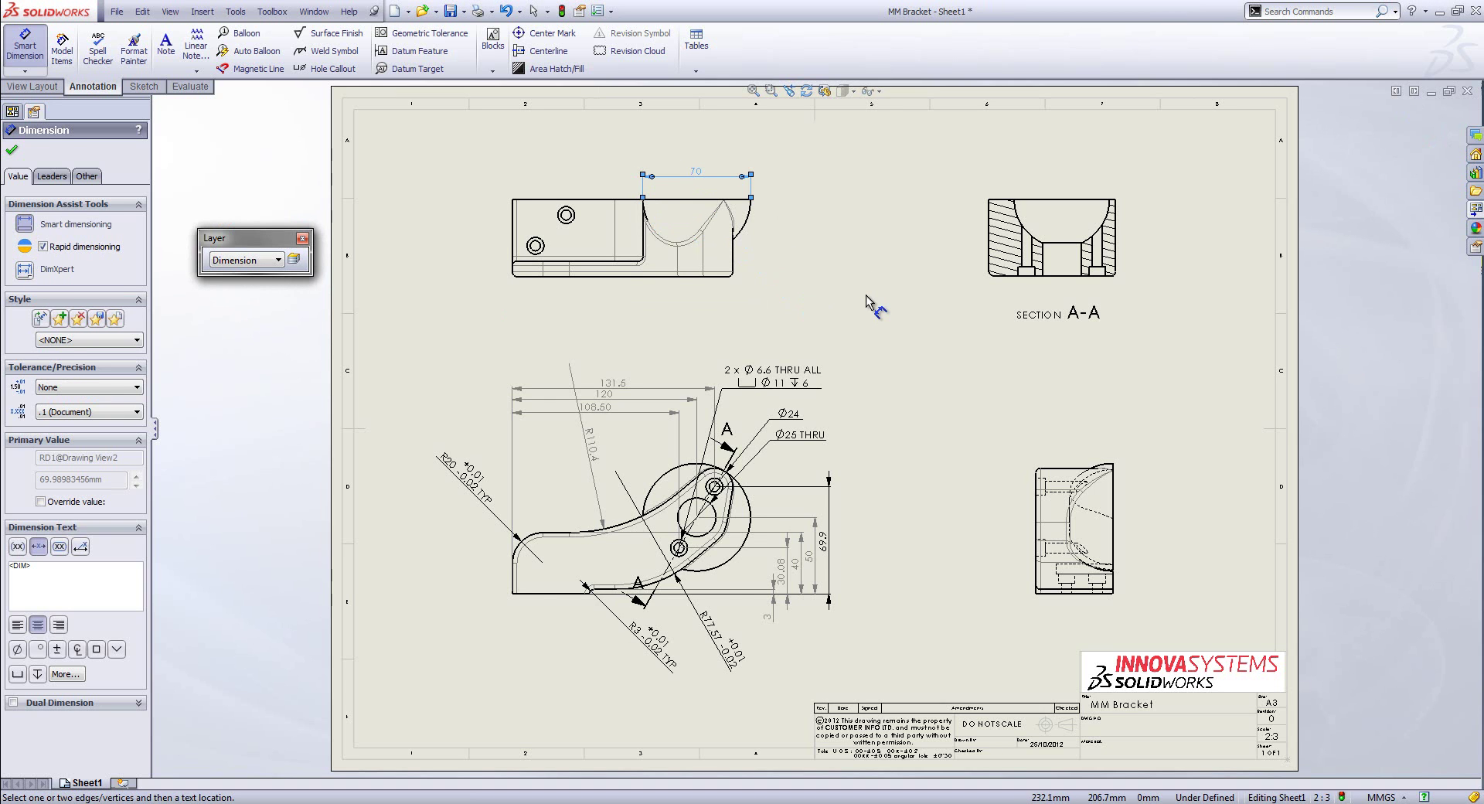
pyautogui.press('Escape')
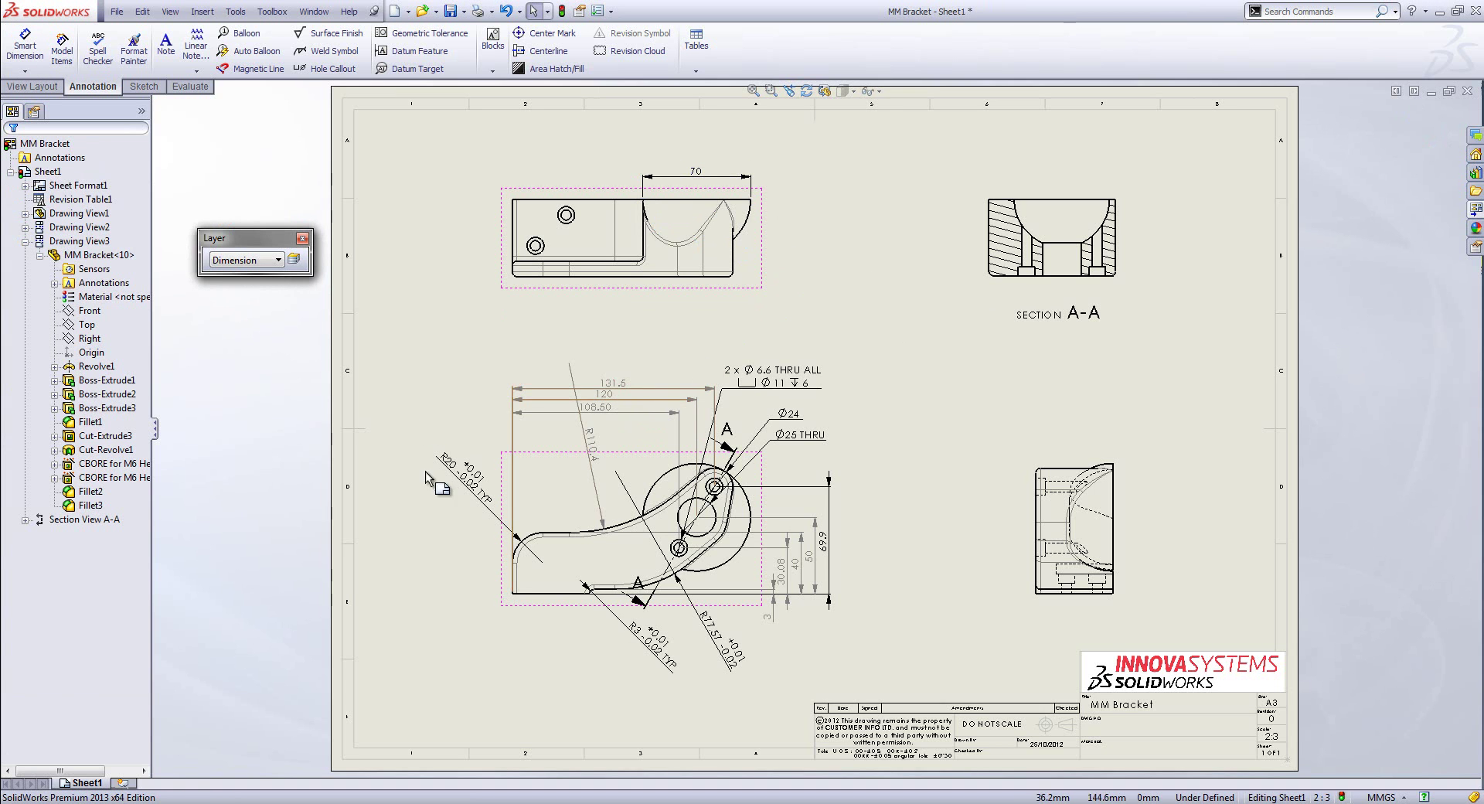
# Step: Assign all existing dimensions of the bracket's main profile view to the Dimension layer
pyautogui.moveTo(423, 333)
pyautogui.mouseDown()
pyautogui.moveTo(589, 481)
pyautogui.moveTo(864, 643)
pyautogui.moveTo(875, 696)
pyautogui.mouseUp()
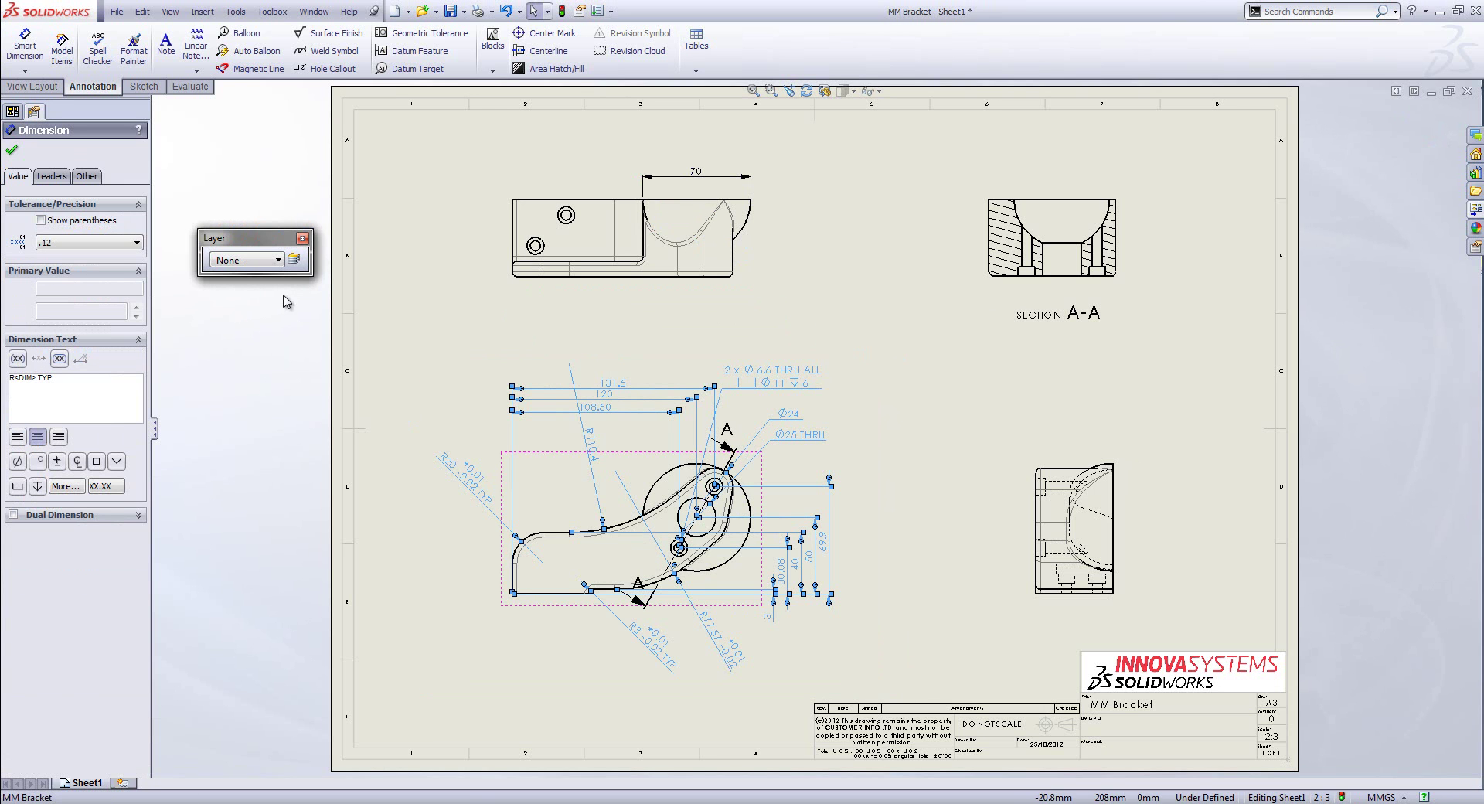
pyautogui.click(278, 260)
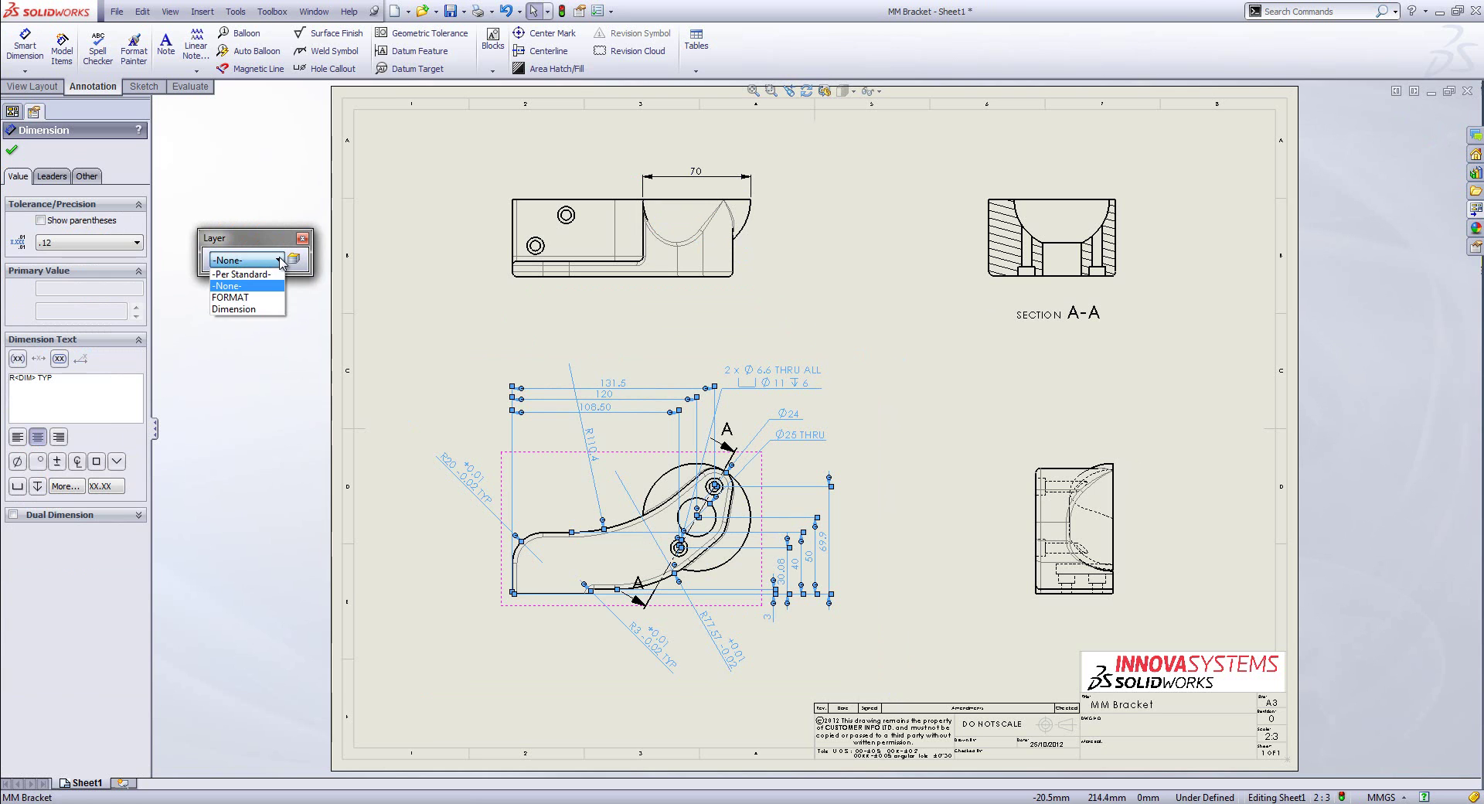
pyautogui.click(234, 308)
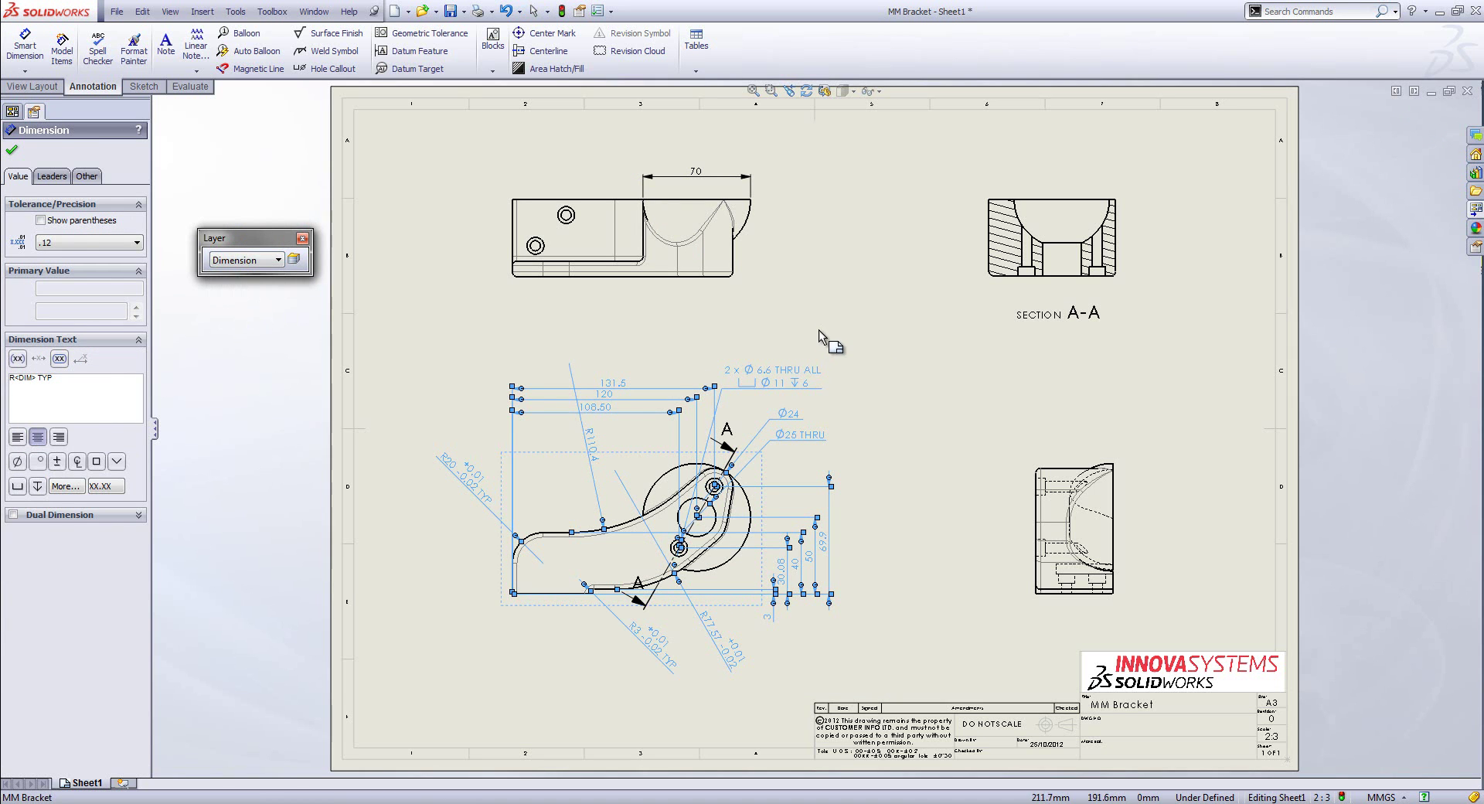
pyautogui.click(819, 330)
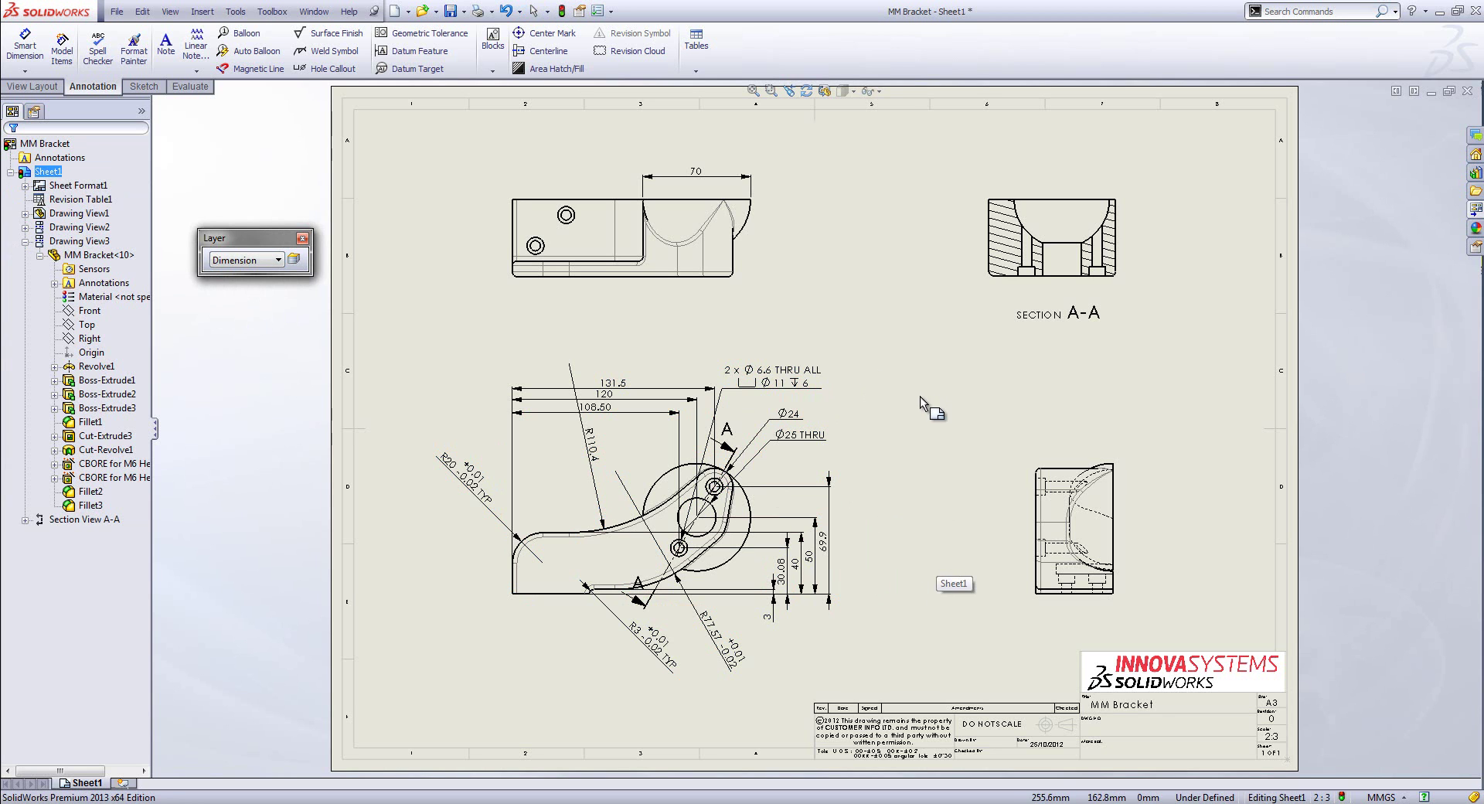
# Step: Sketch a rectangle about 49 by 54 mm over the right part of the upper view, starting on its top edge above the boss centre
pyautogui.click(34, 86)
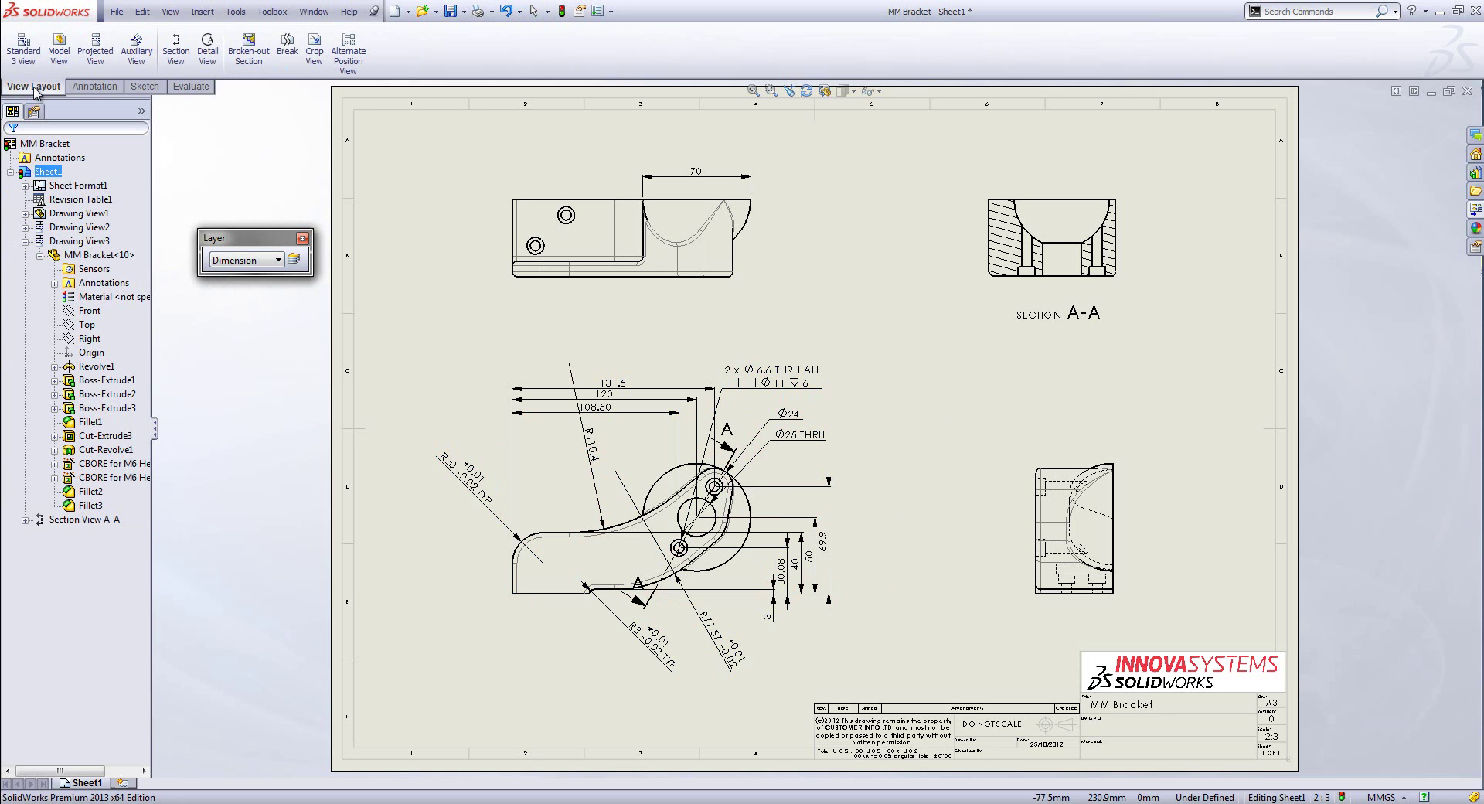
pyautogui.click(237, 53)
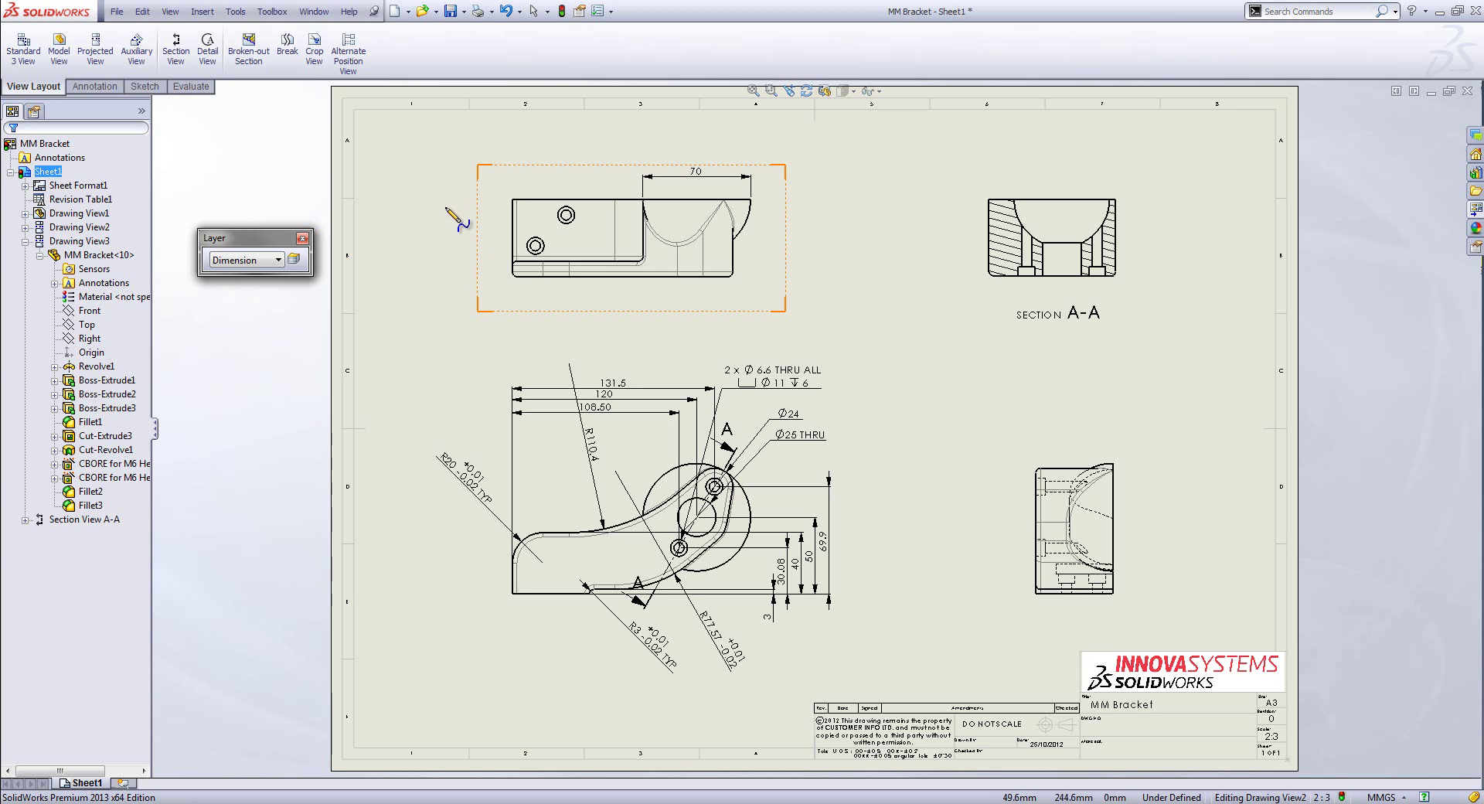
pyautogui.click(153, 88)
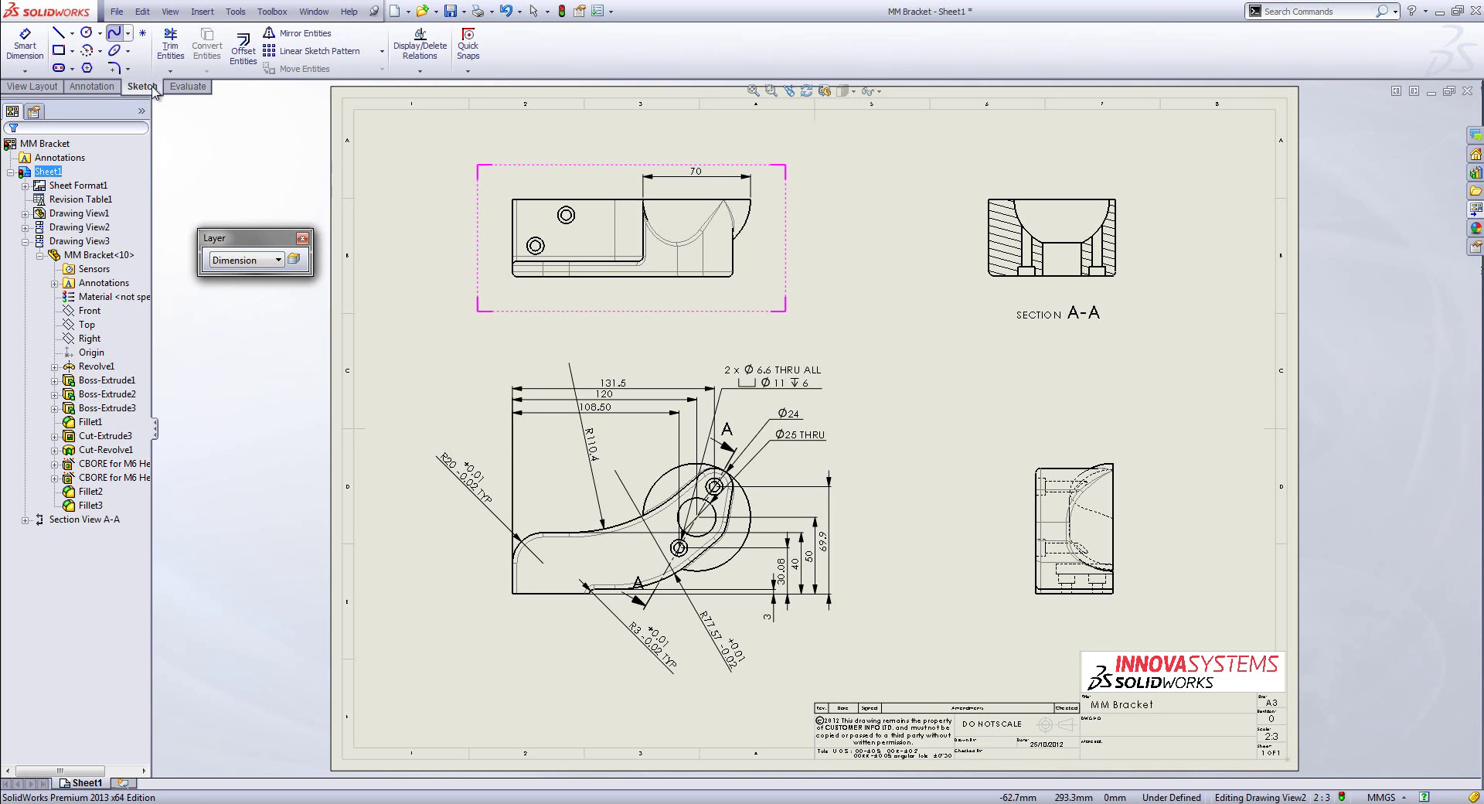
pyautogui.click(64, 51)
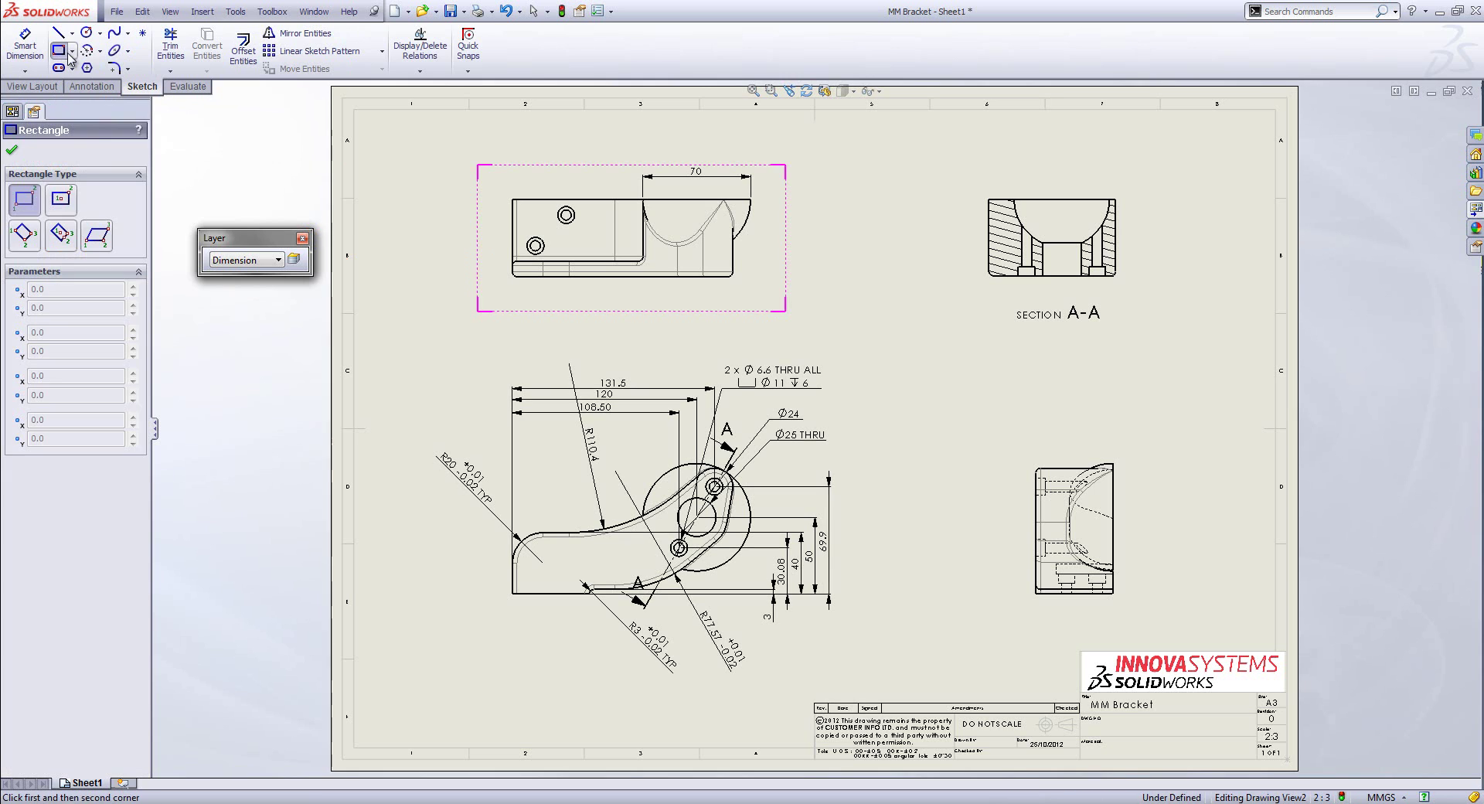
pyautogui.click(696, 200)
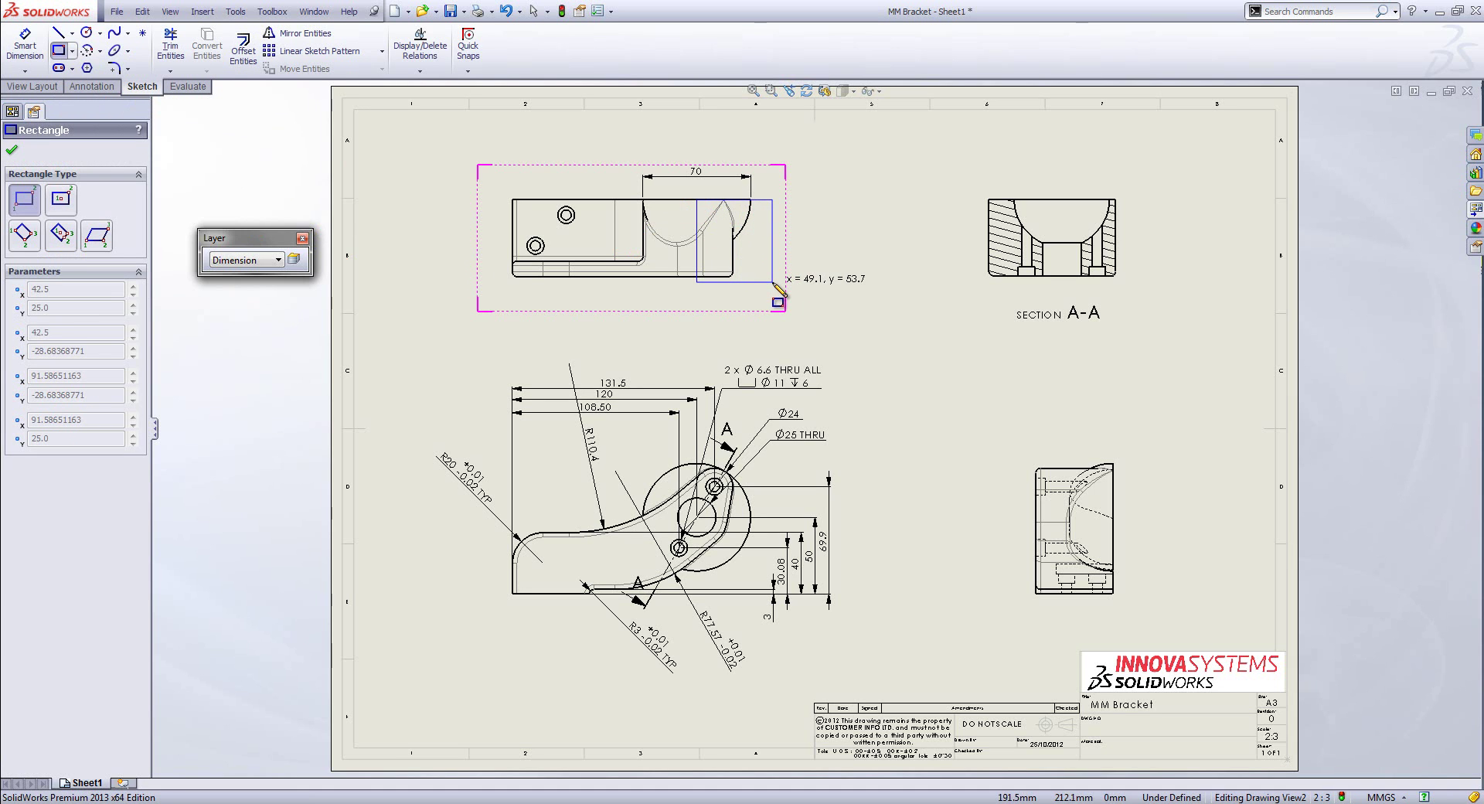
pyautogui.click(772, 281)
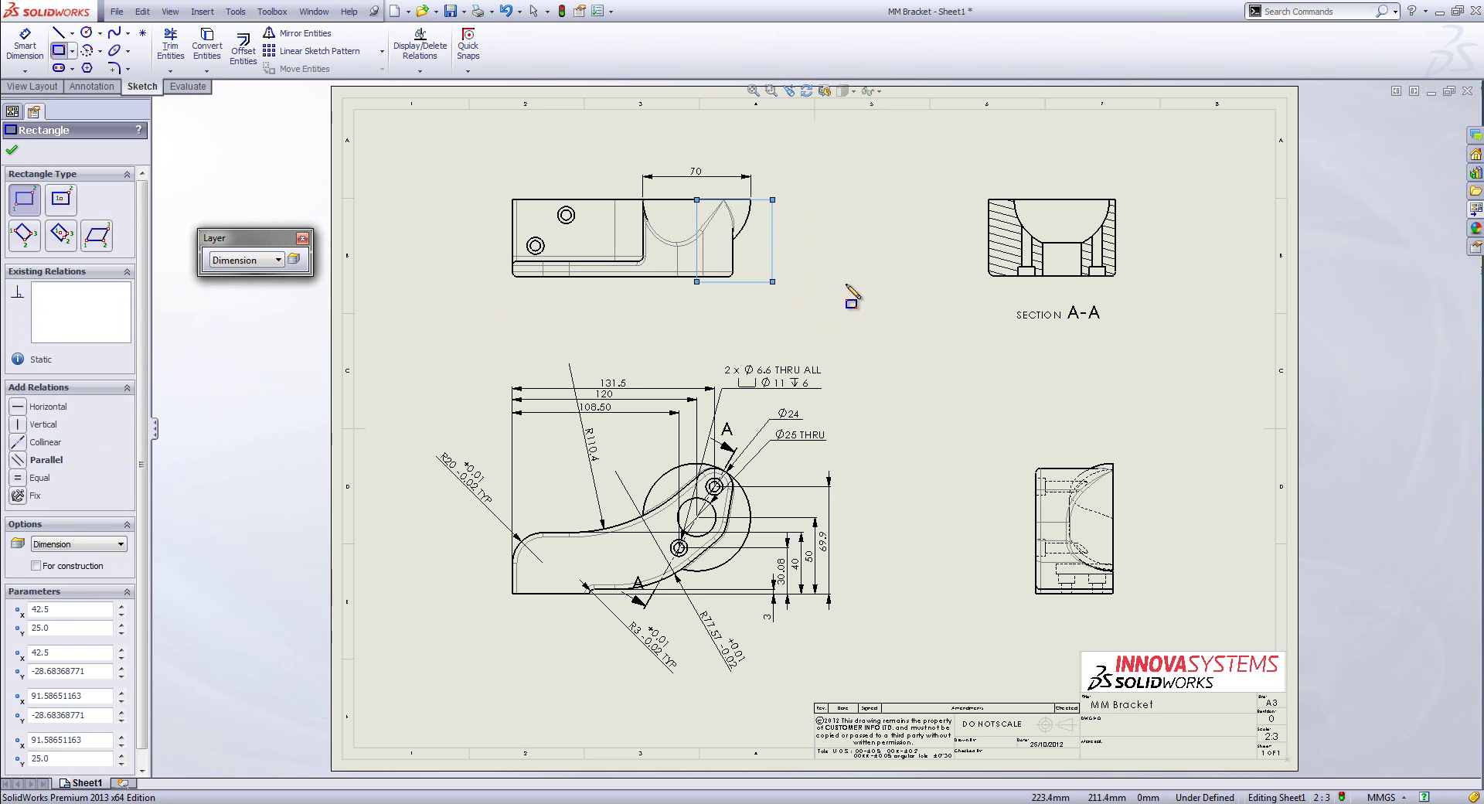
pyautogui.press('Escape')
# Step: Create a previewed broken-out section from the rectangle, using the boss's large circular edge in the profile view as the depth reference
pyautogui.click(32, 87)
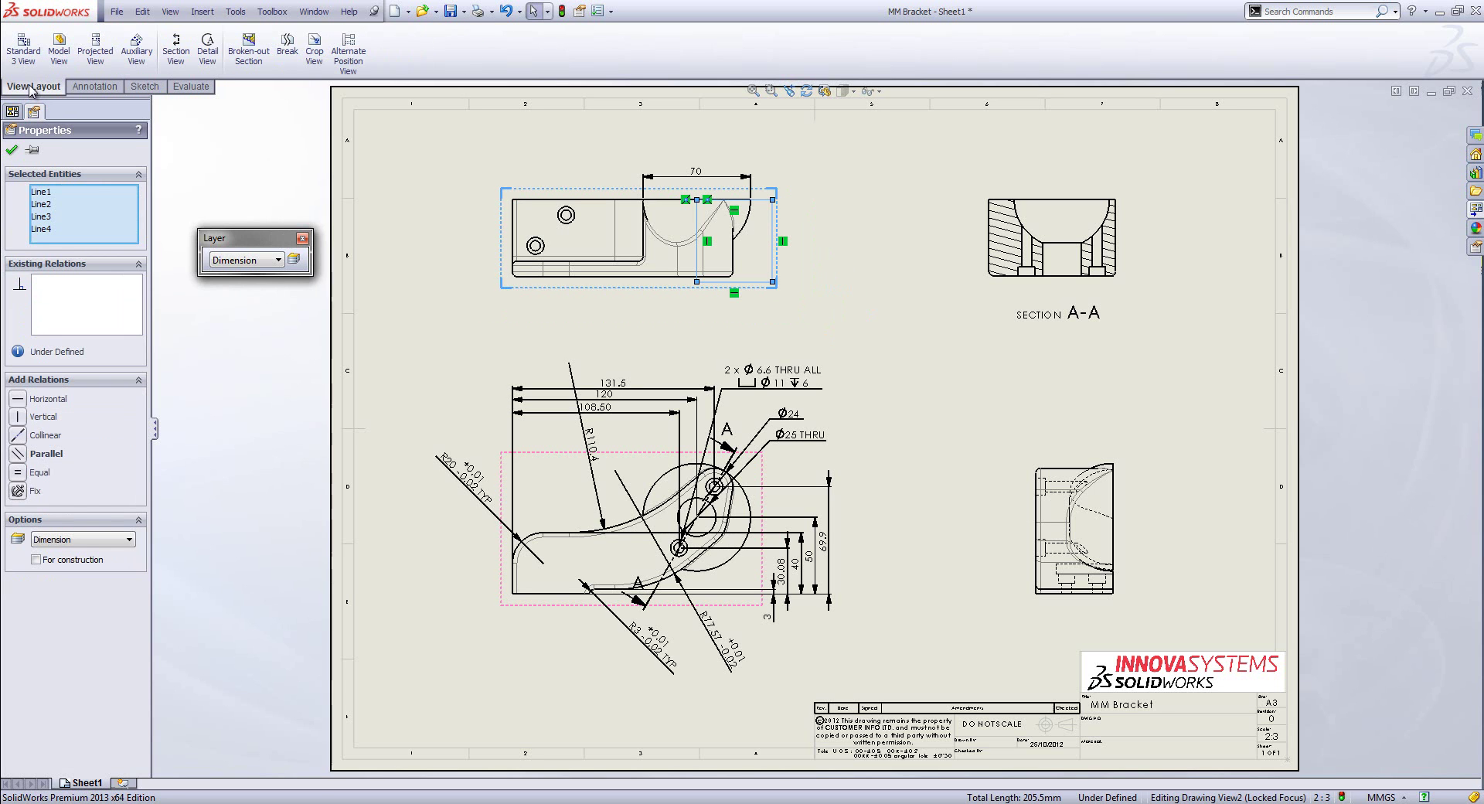
pyautogui.click(246, 59)
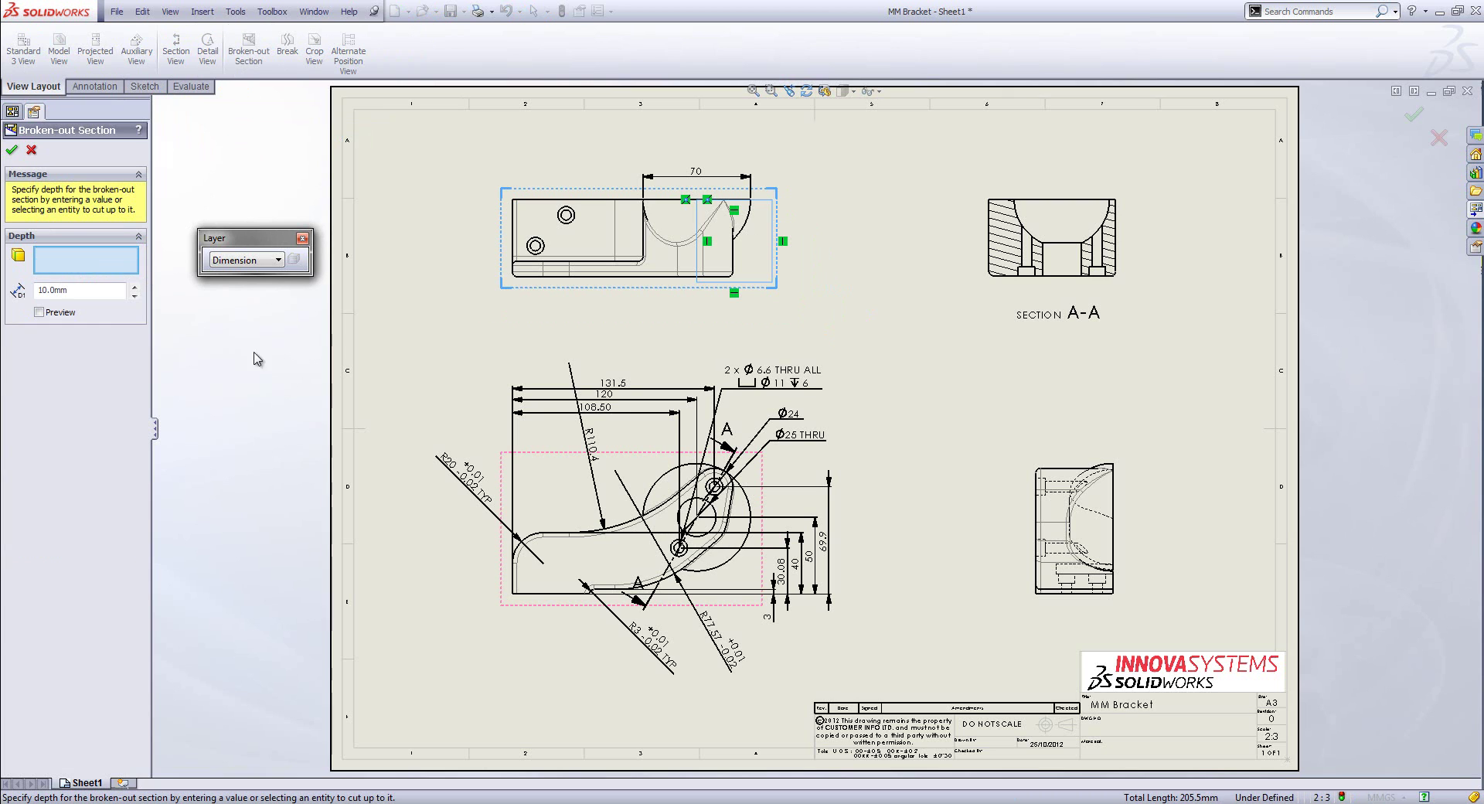
pyautogui.moveTo(88, 290); pyautogui.dragTo(15, 306)
pyautogui.click(40, 312)
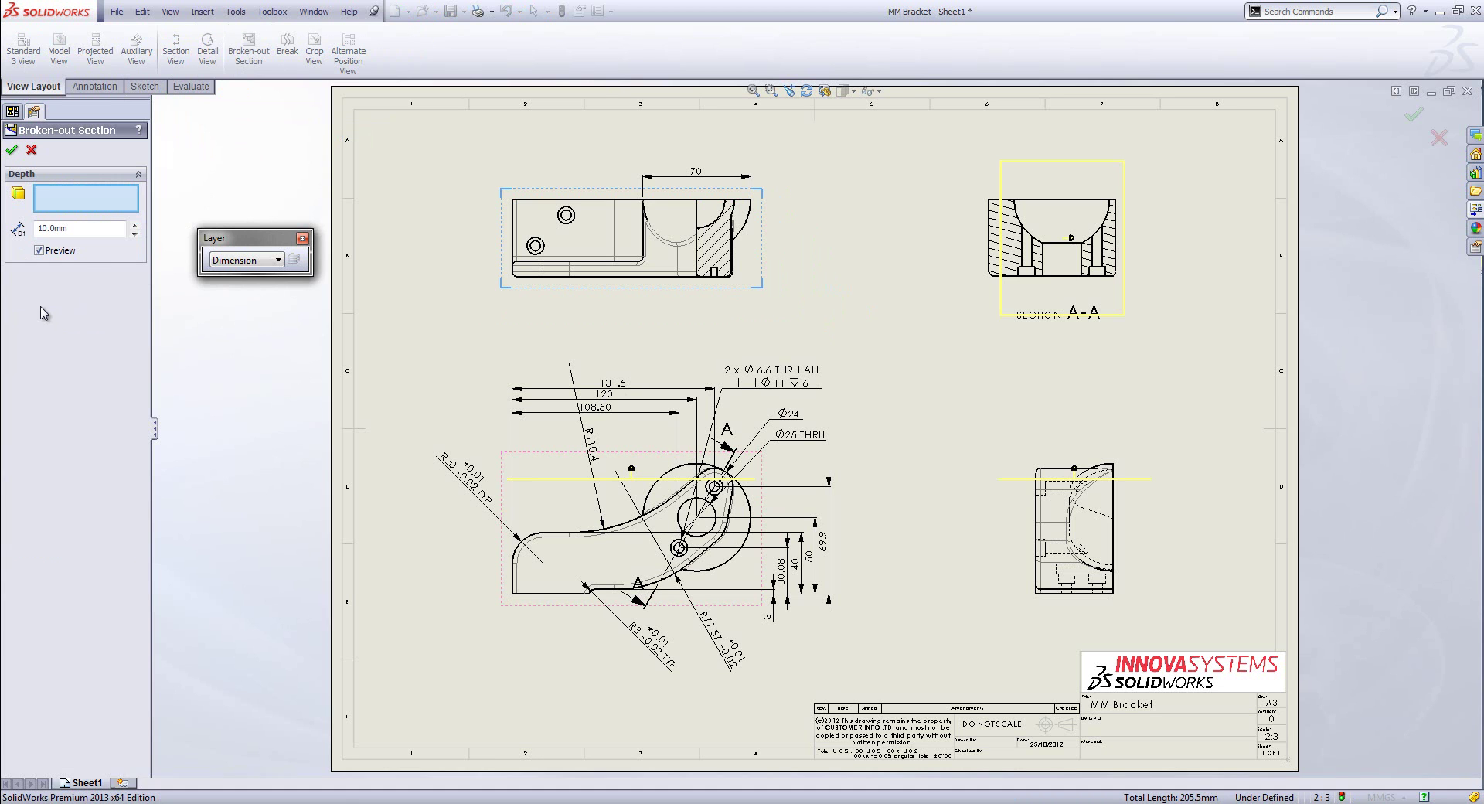
pyautogui.click(133, 225)
pyautogui.click(133, 225)
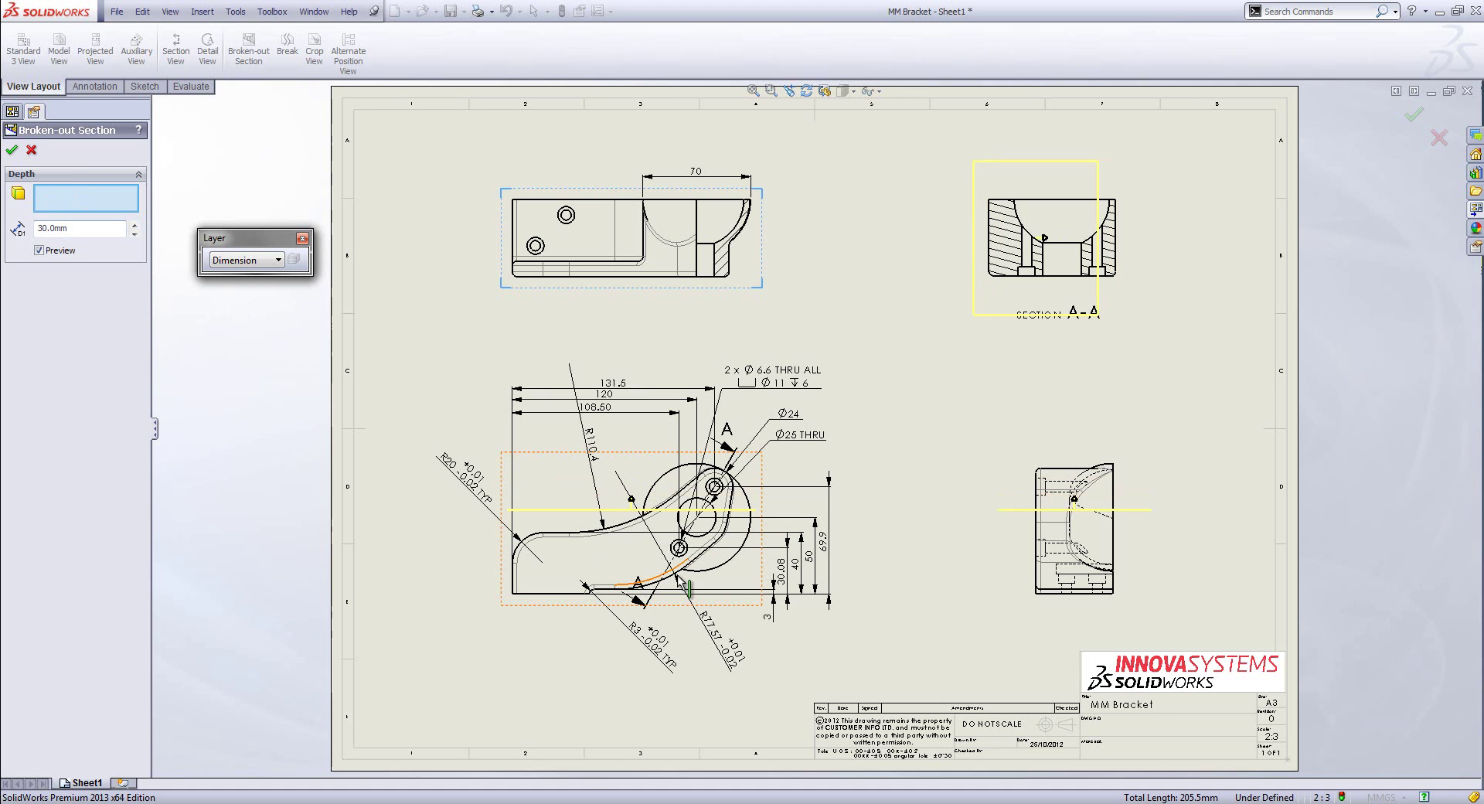
pyautogui.click(750, 511)
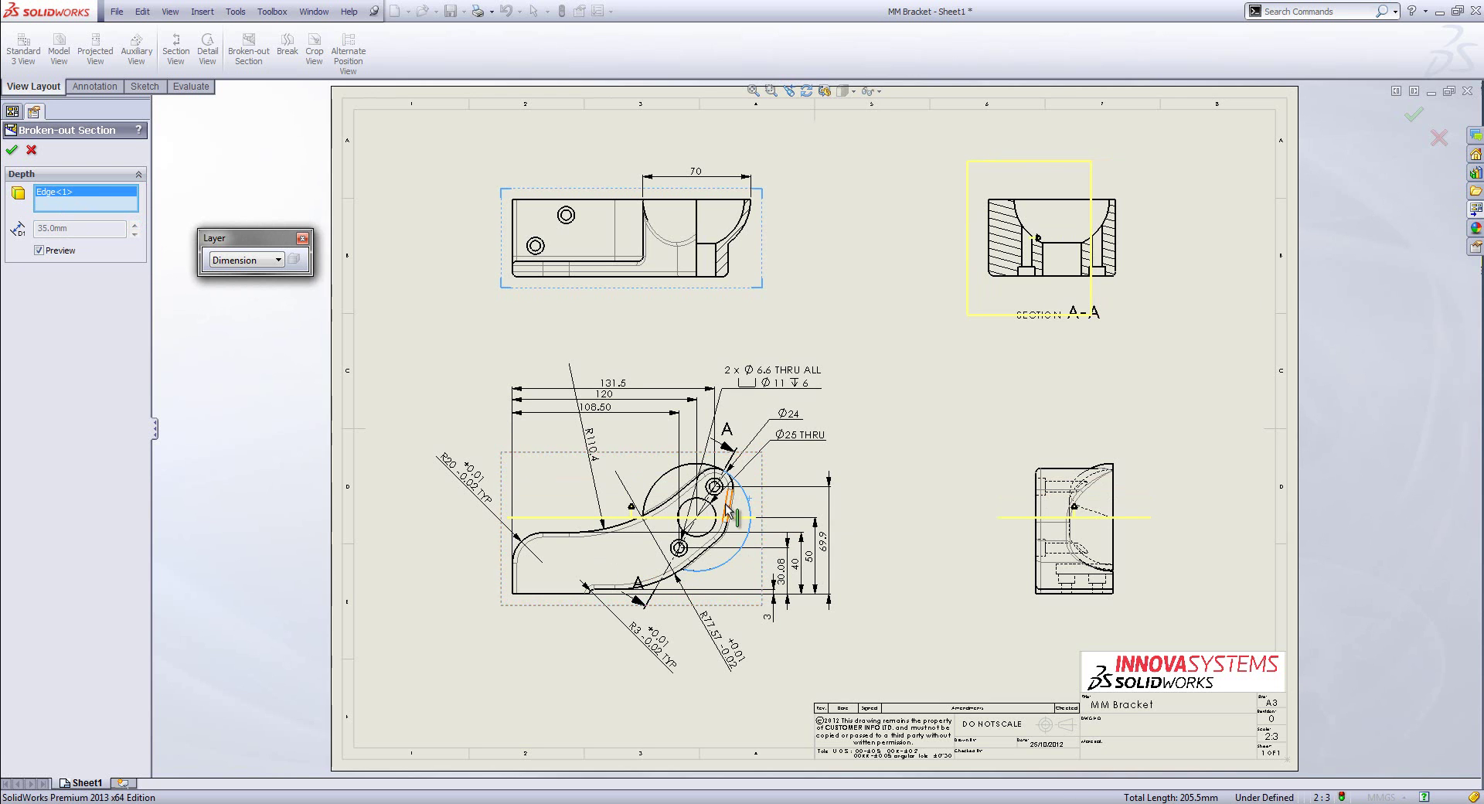
pyautogui.scroll(-2, 797, 623)
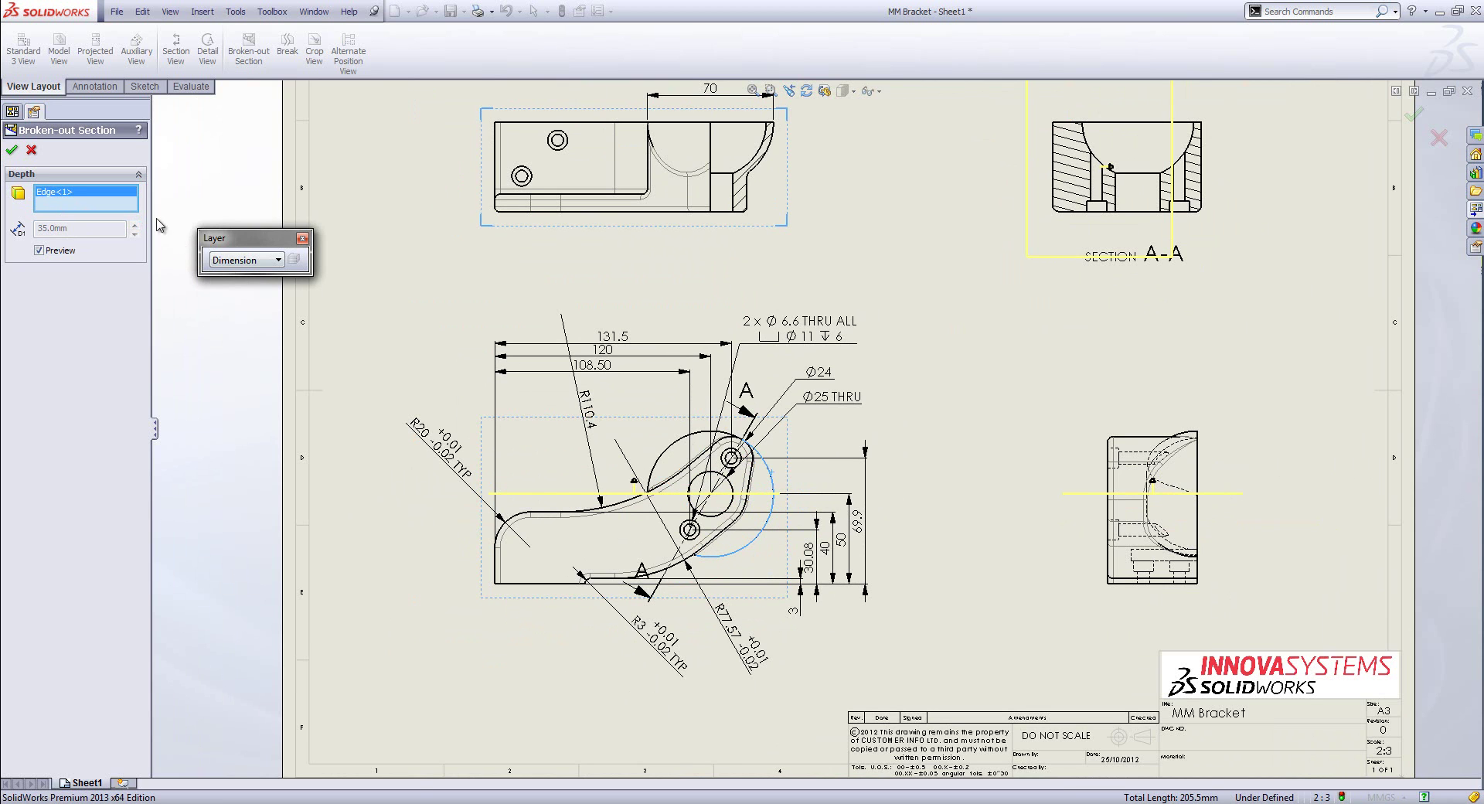
pyautogui.click(11, 150)
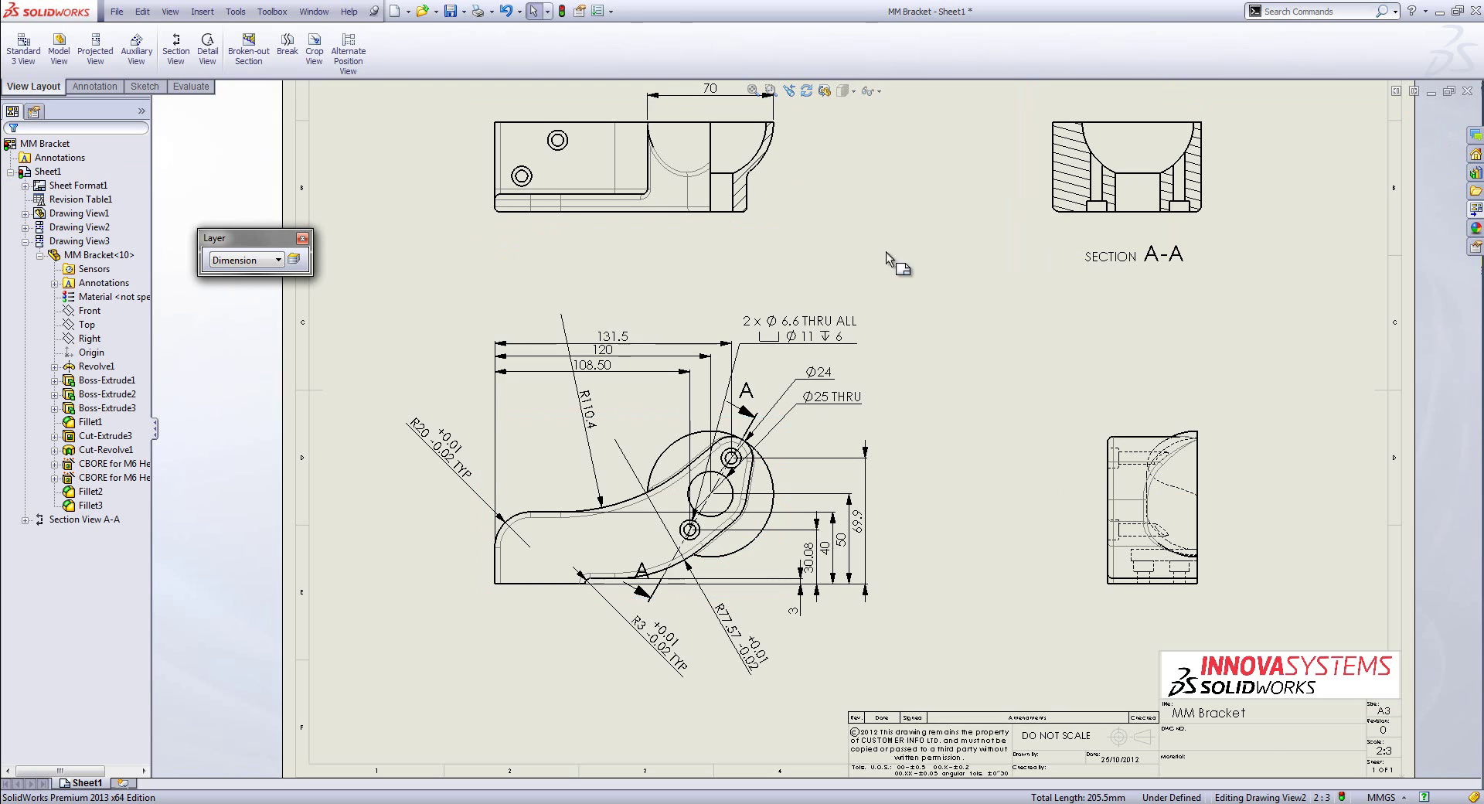
pyautogui.press('f')
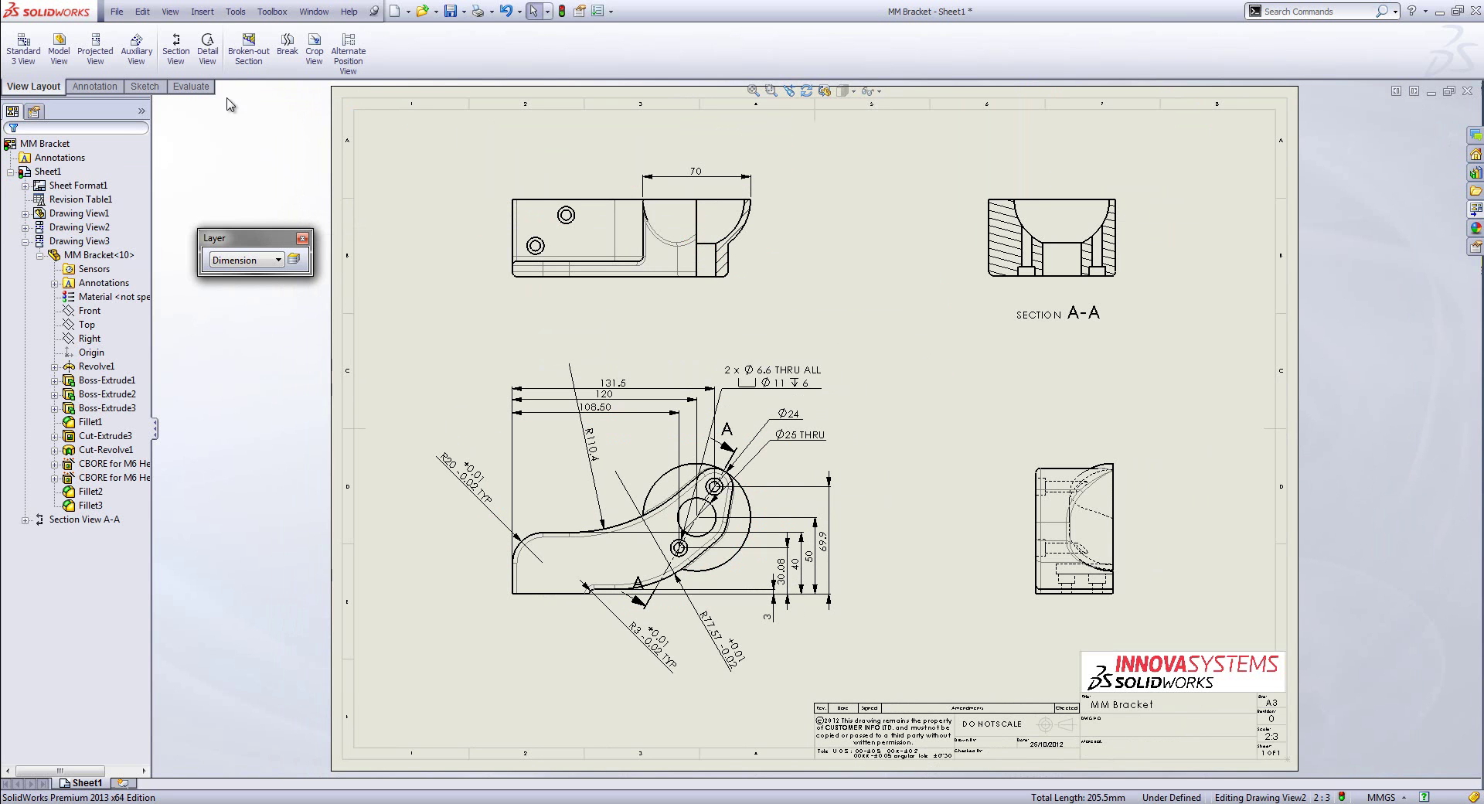
# Step: Dimension the inner and outer radii of the bowl wall exposed in the upper view's broken-out section
pyautogui.click(81, 88)
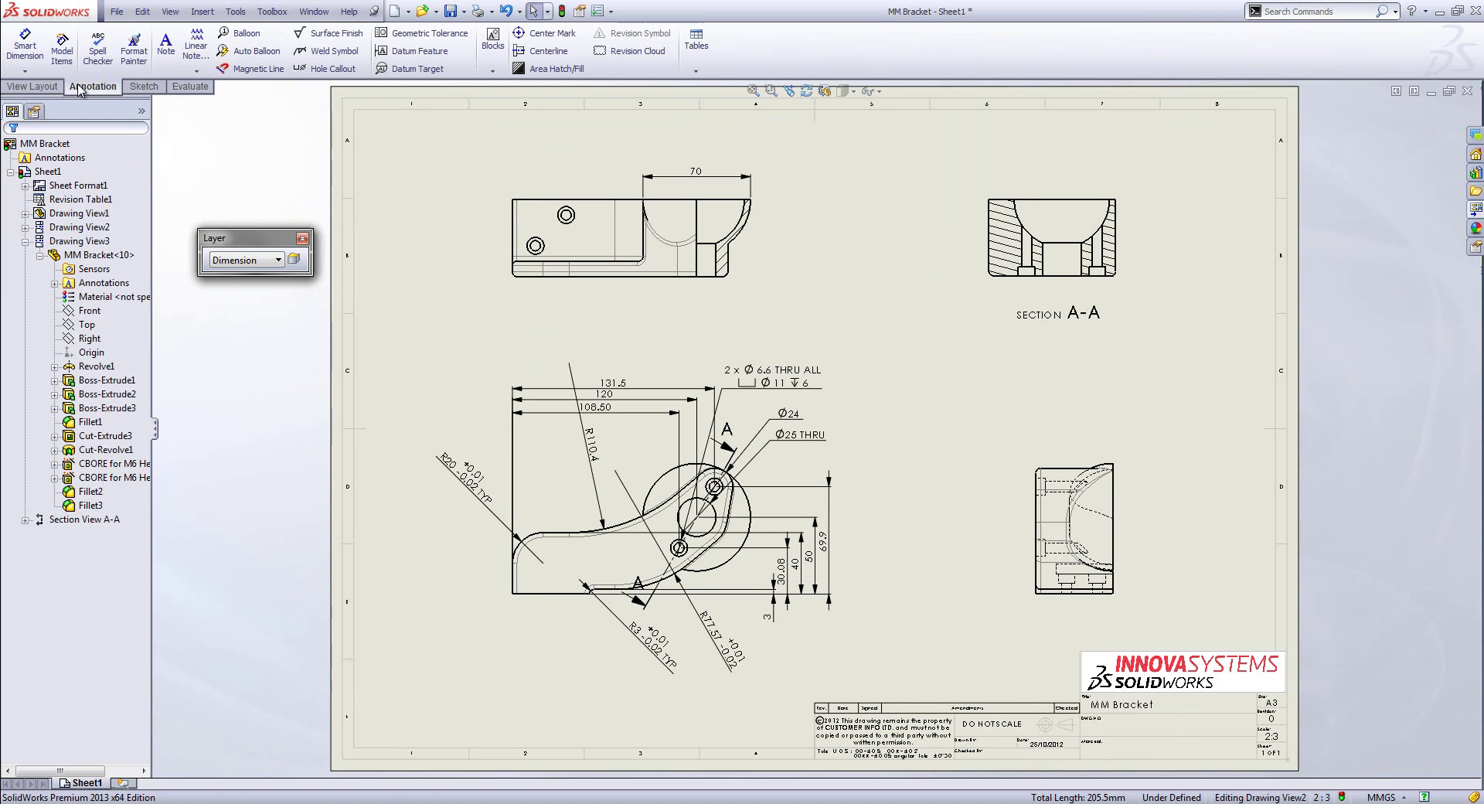
pyautogui.click(25, 47)
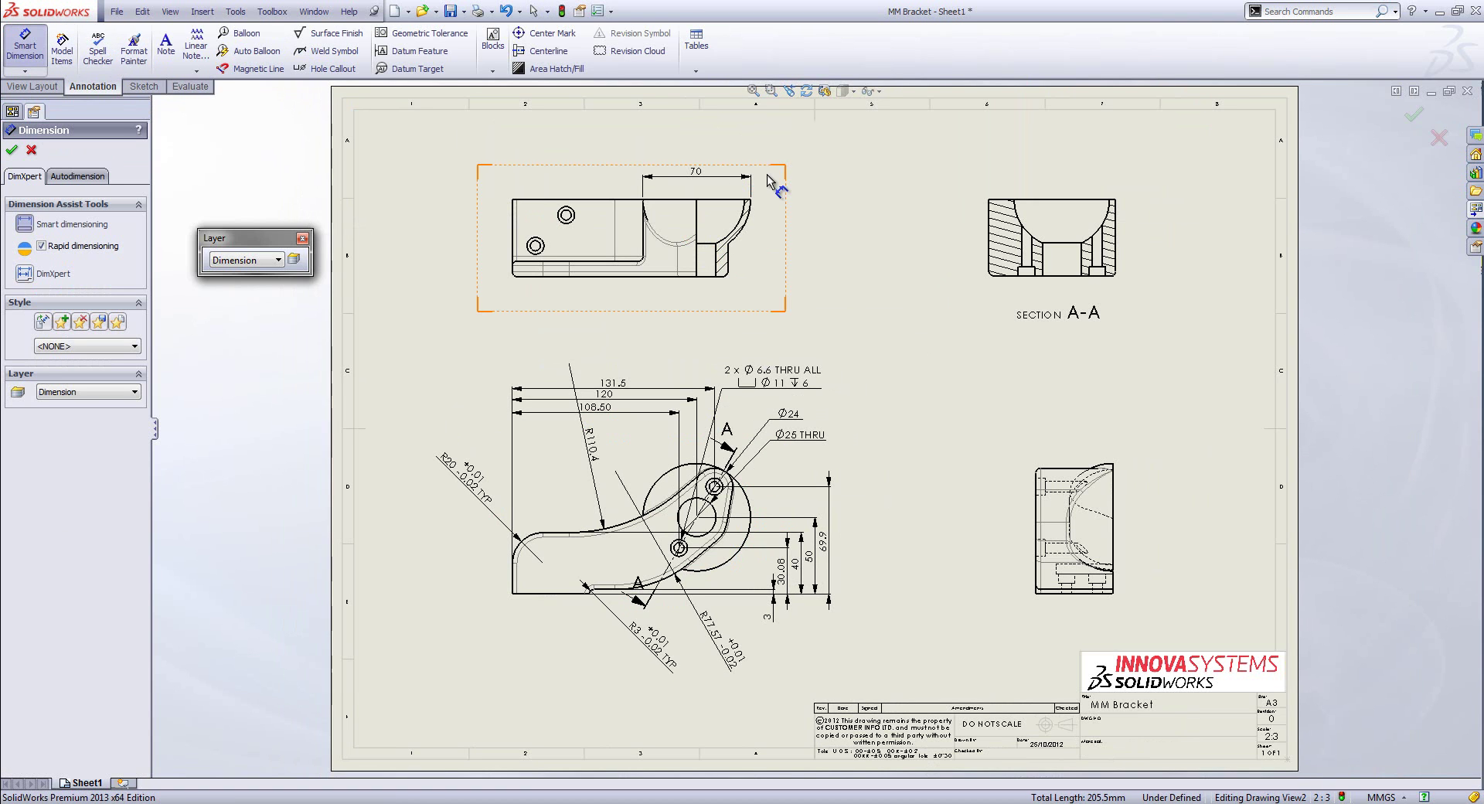
pyautogui.click(744, 225)
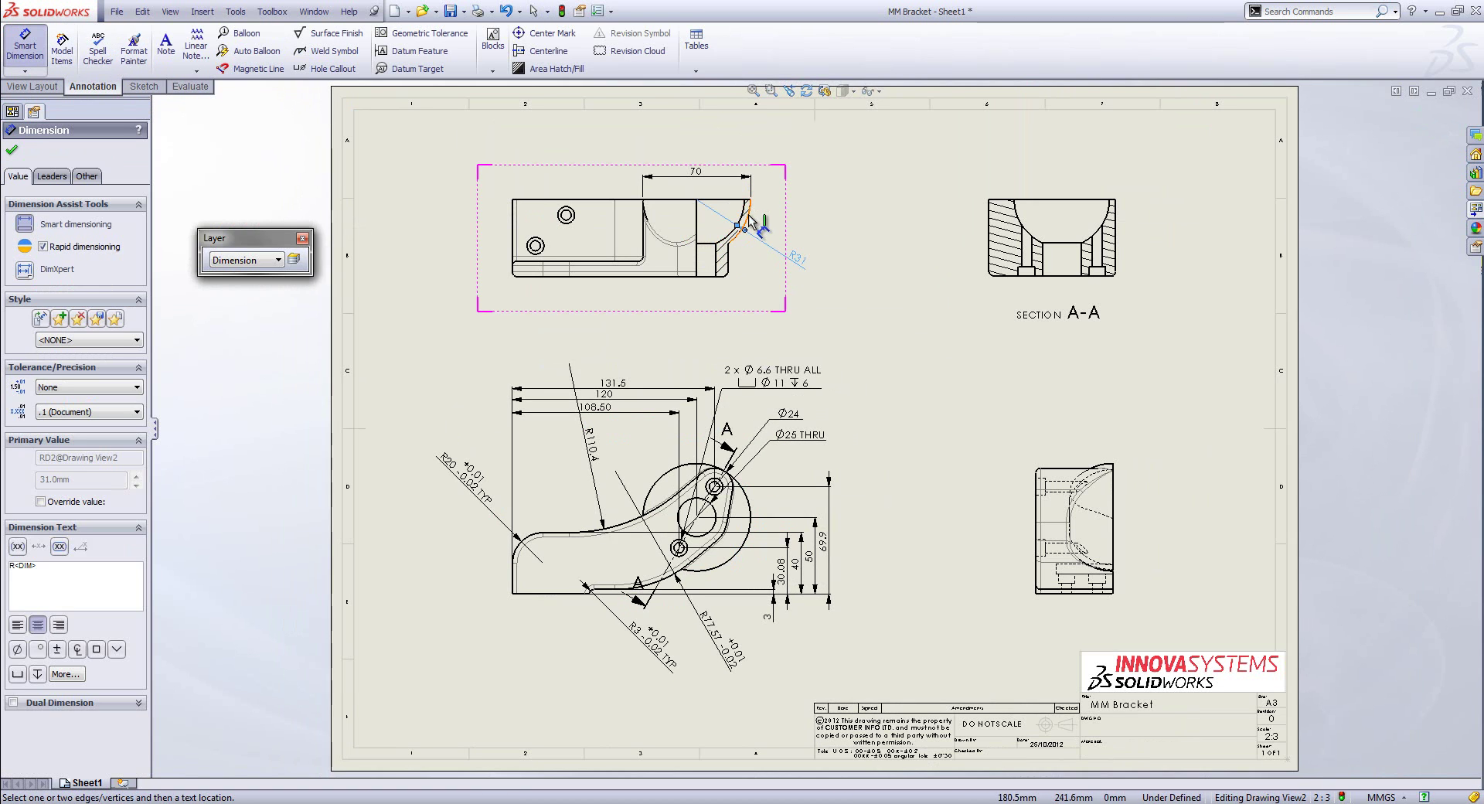
pyautogui.click(751, 221)
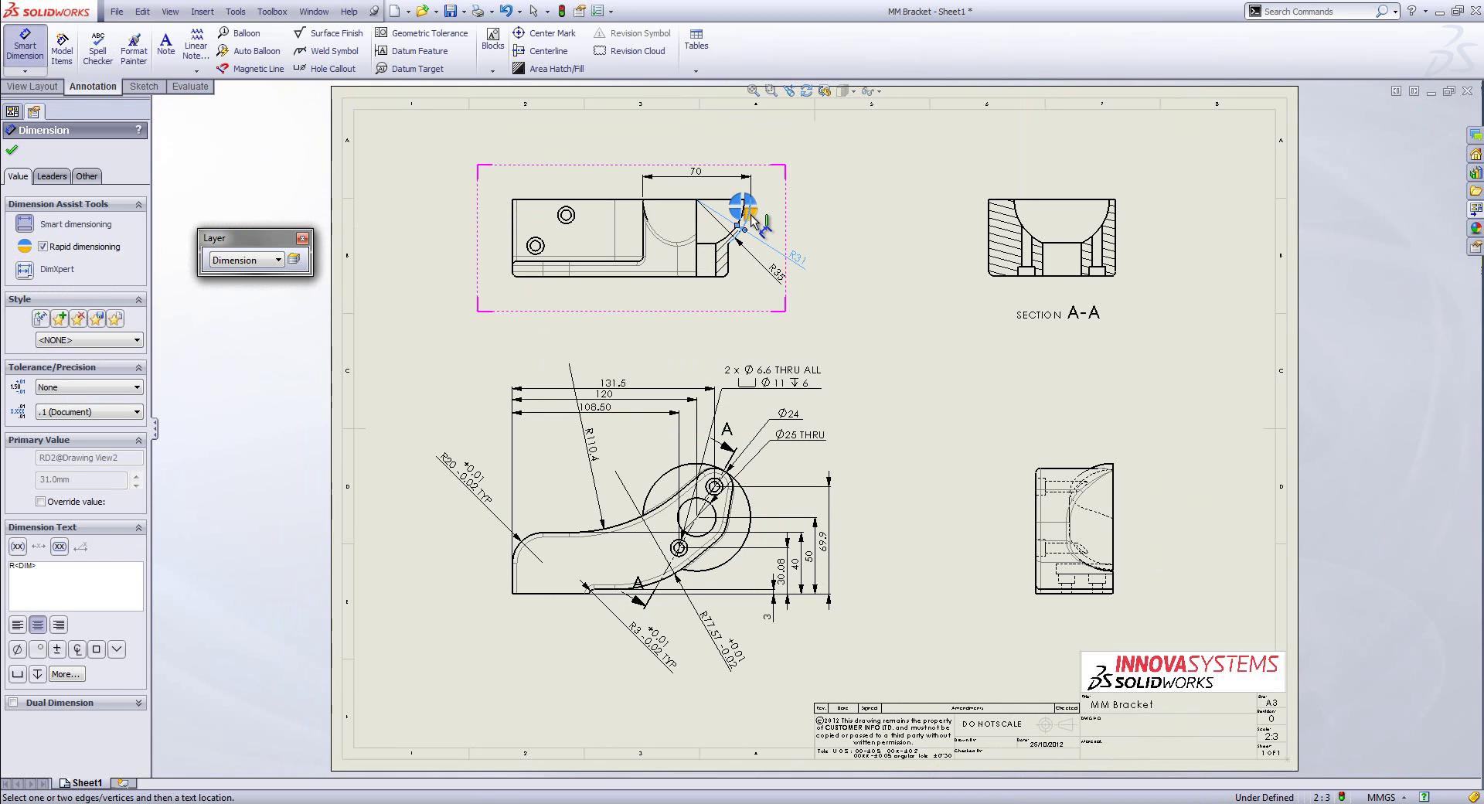
pyautogui.click(751, 221)
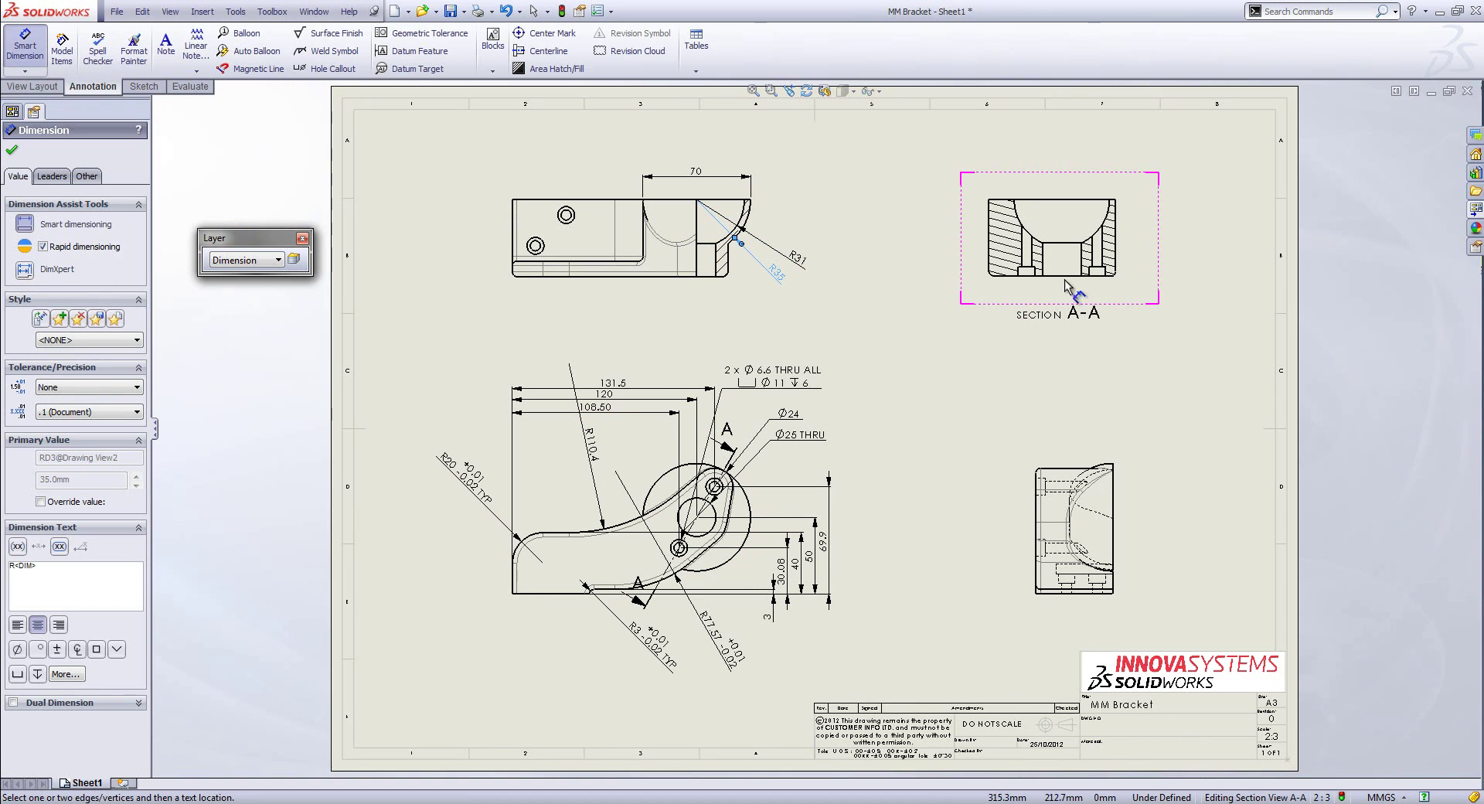
# Step: Dimension the overall height of section view A-A between its top and bottom edges
pyautogui.click(1047, 200)
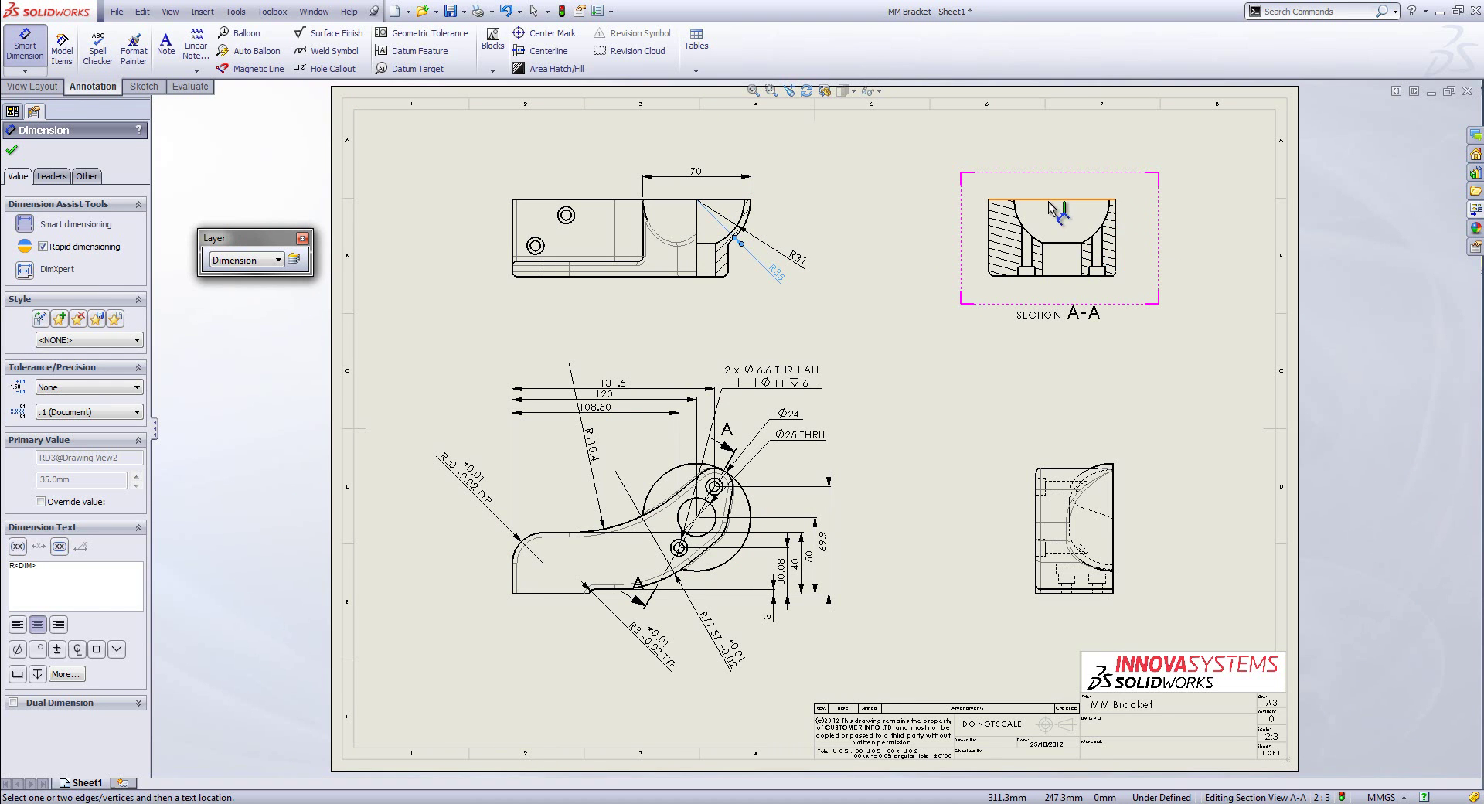
pyautogui.click(1054, 275)
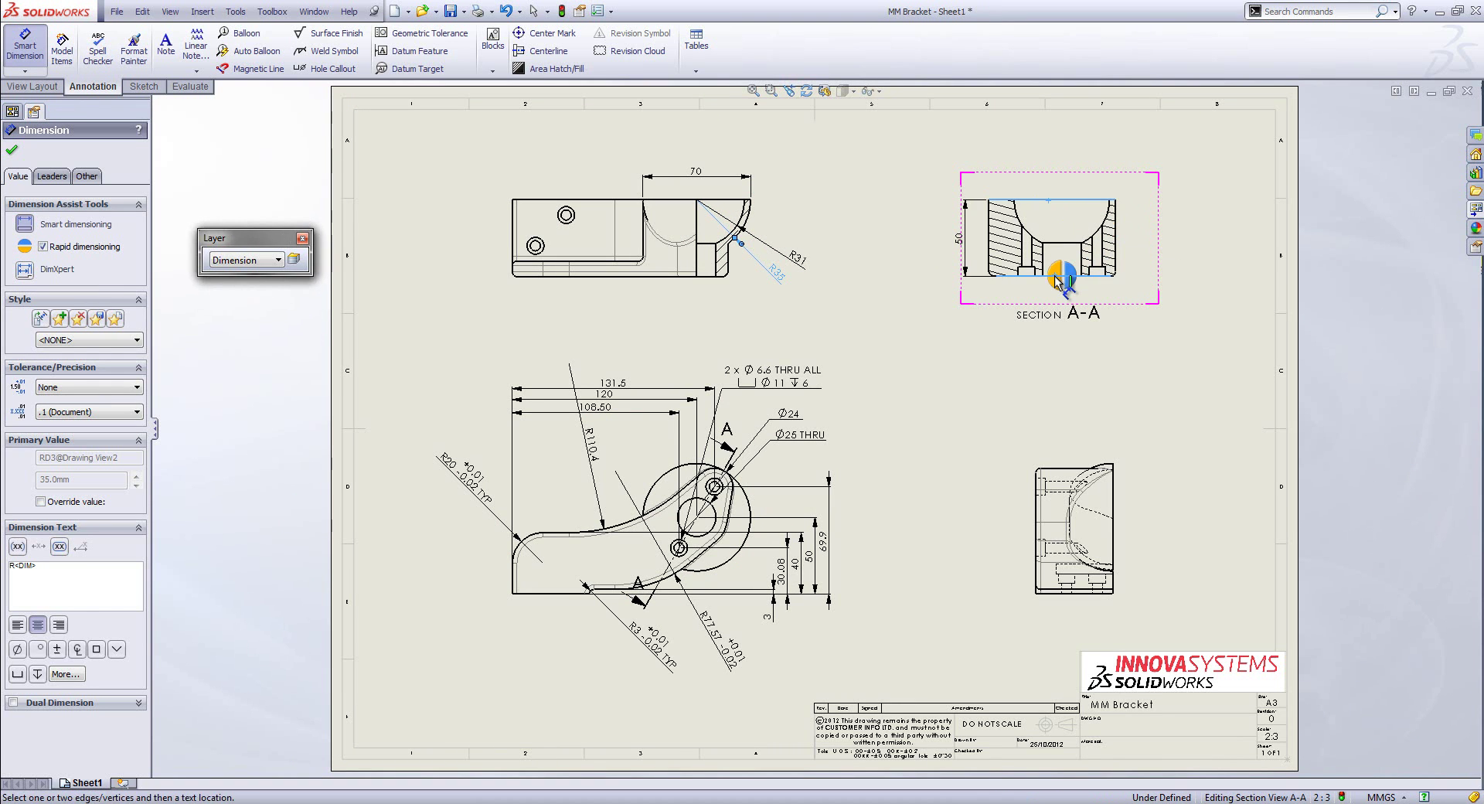
pyautogui.click(1045, 270)
# Step: Dimension section A-A from the base to the bore's upper edge and from that edge to the top face
pyautogui.click(1057, 267)
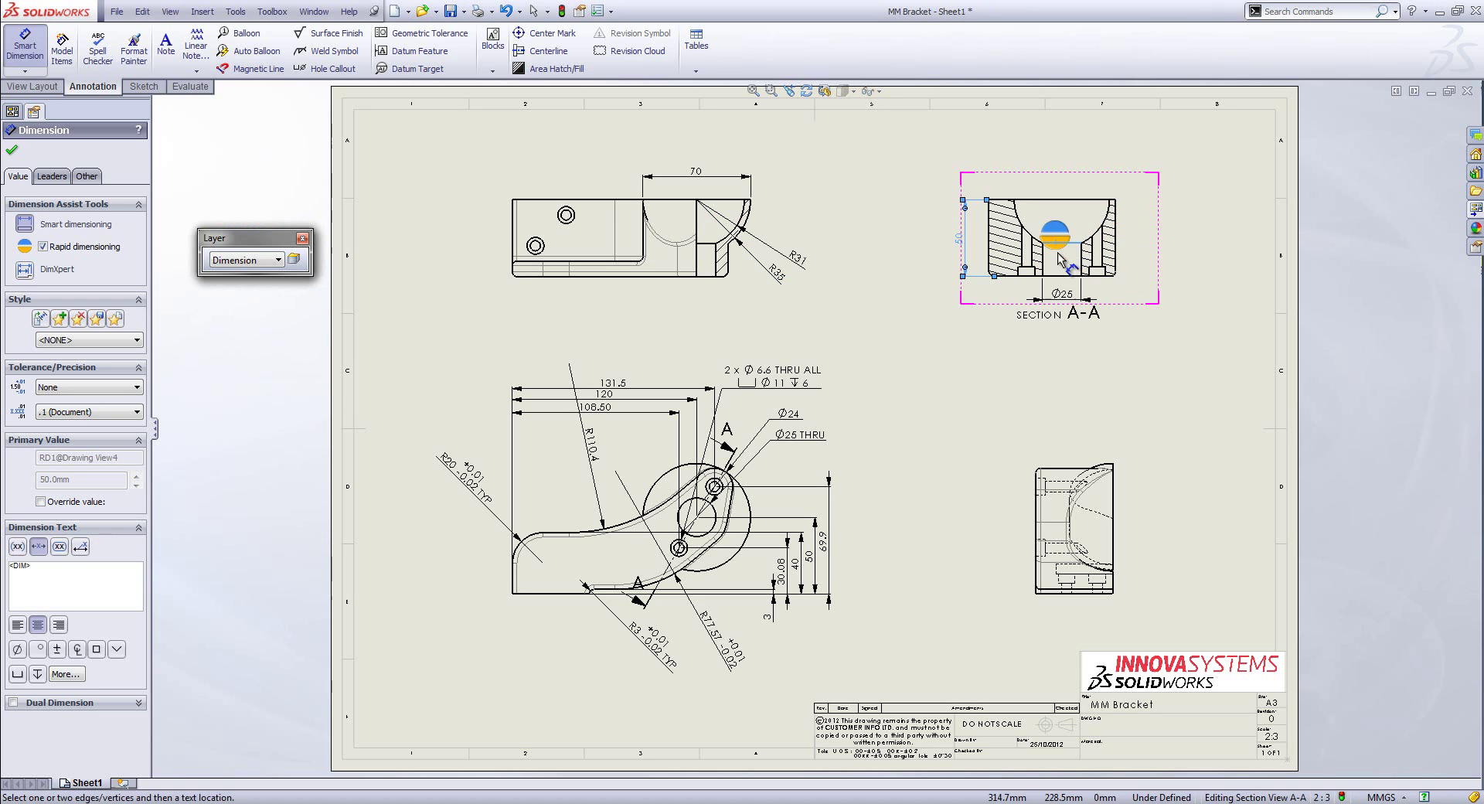
pyautogui.click(1058, 236)
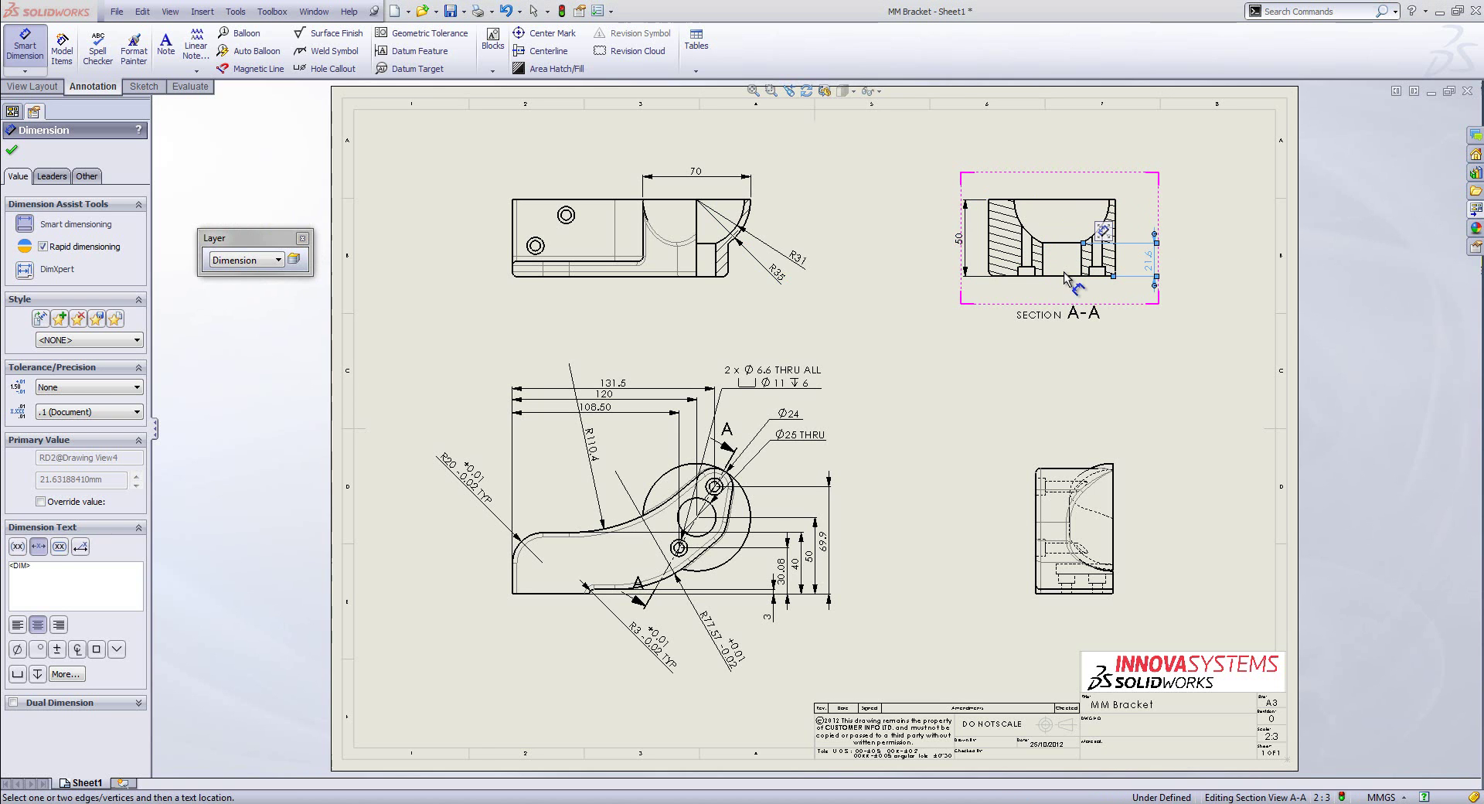
pyautogui.click(1050, 200)
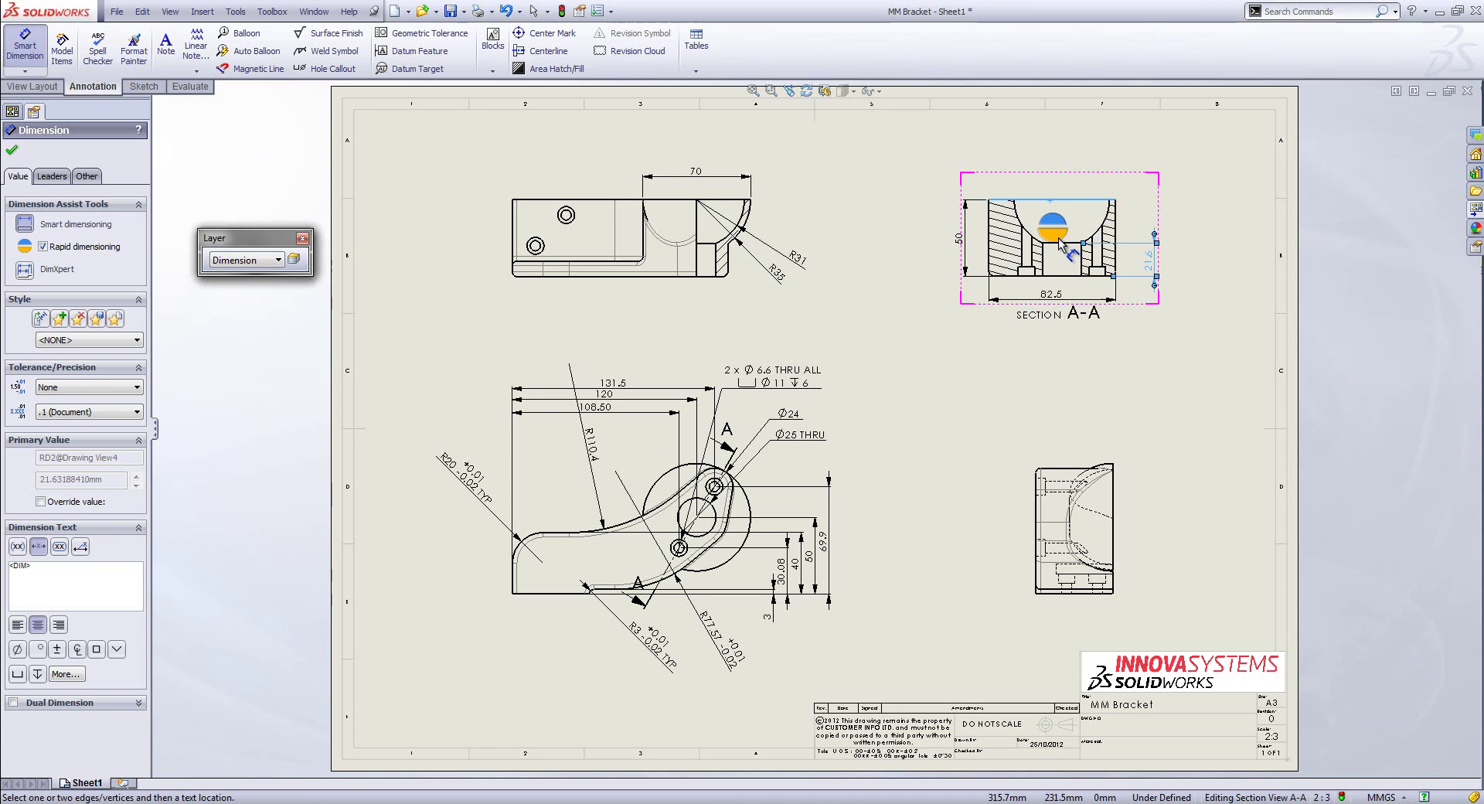
pyautogui.click(1069, 244)
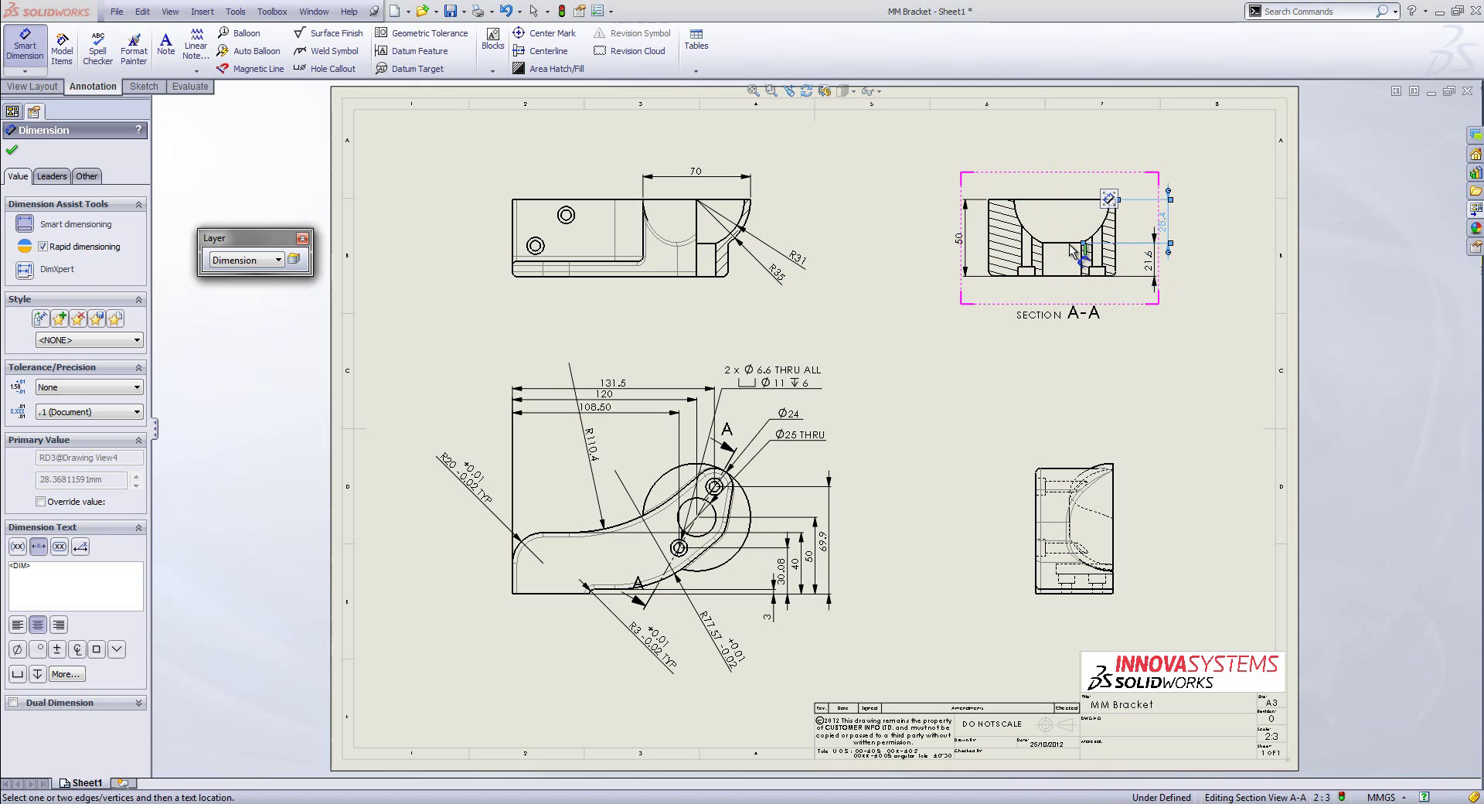
pyautogui.press('Escape')
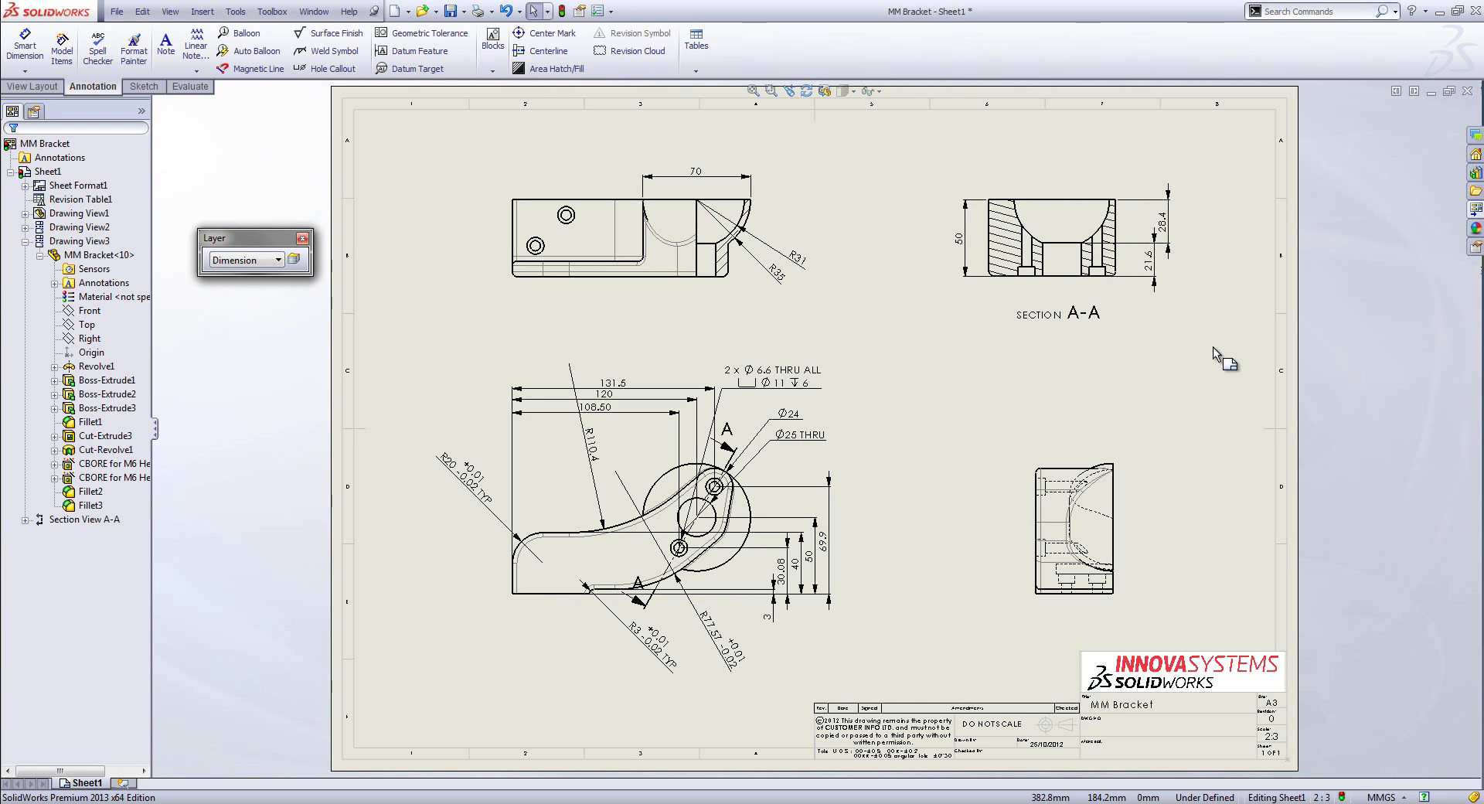
# Step: Add a hole callout to the upper counterbored hole in the plate of the upper view and close the Layer palette
pyautogui.click(325, 68)
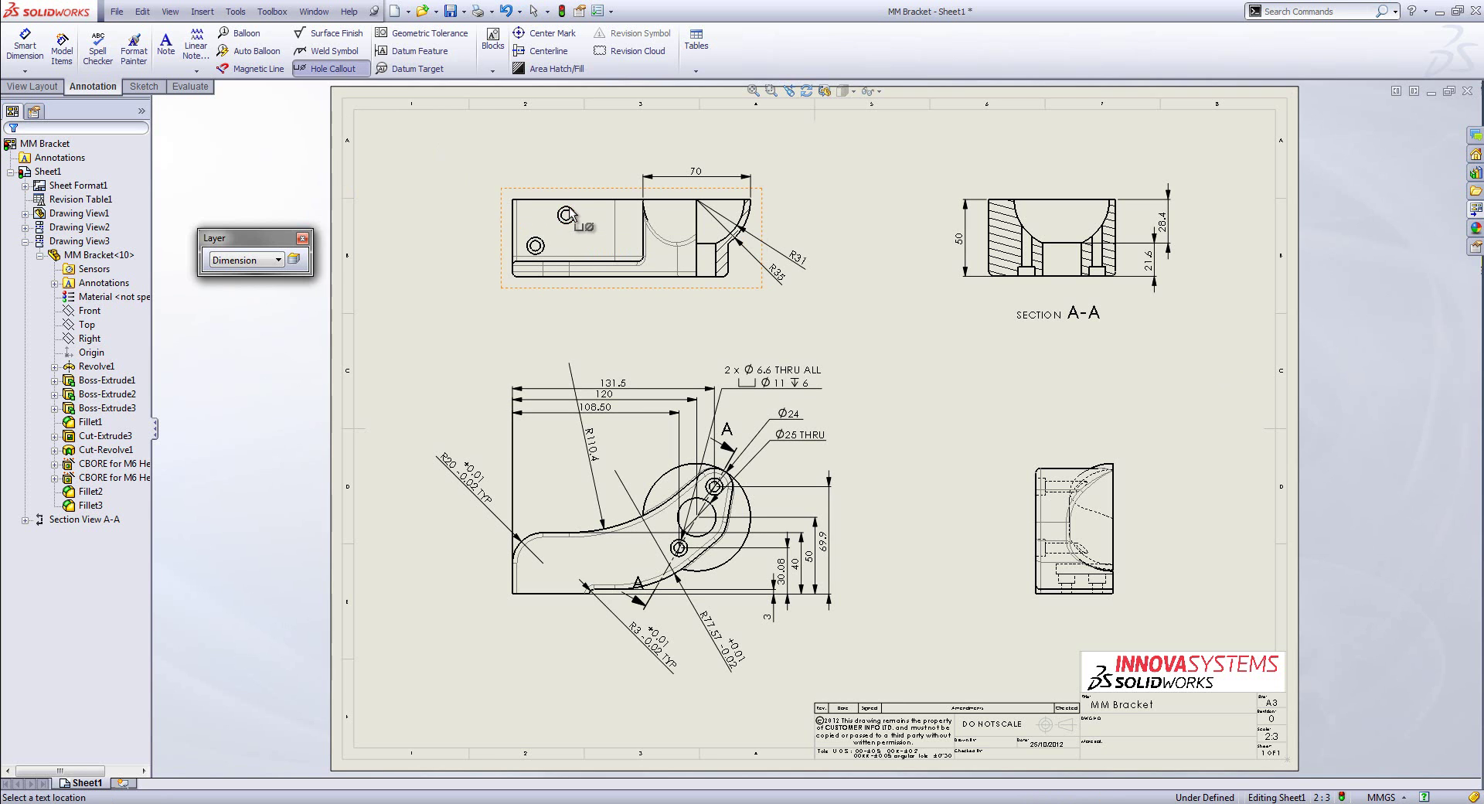
pyautogui.click(465, 158)
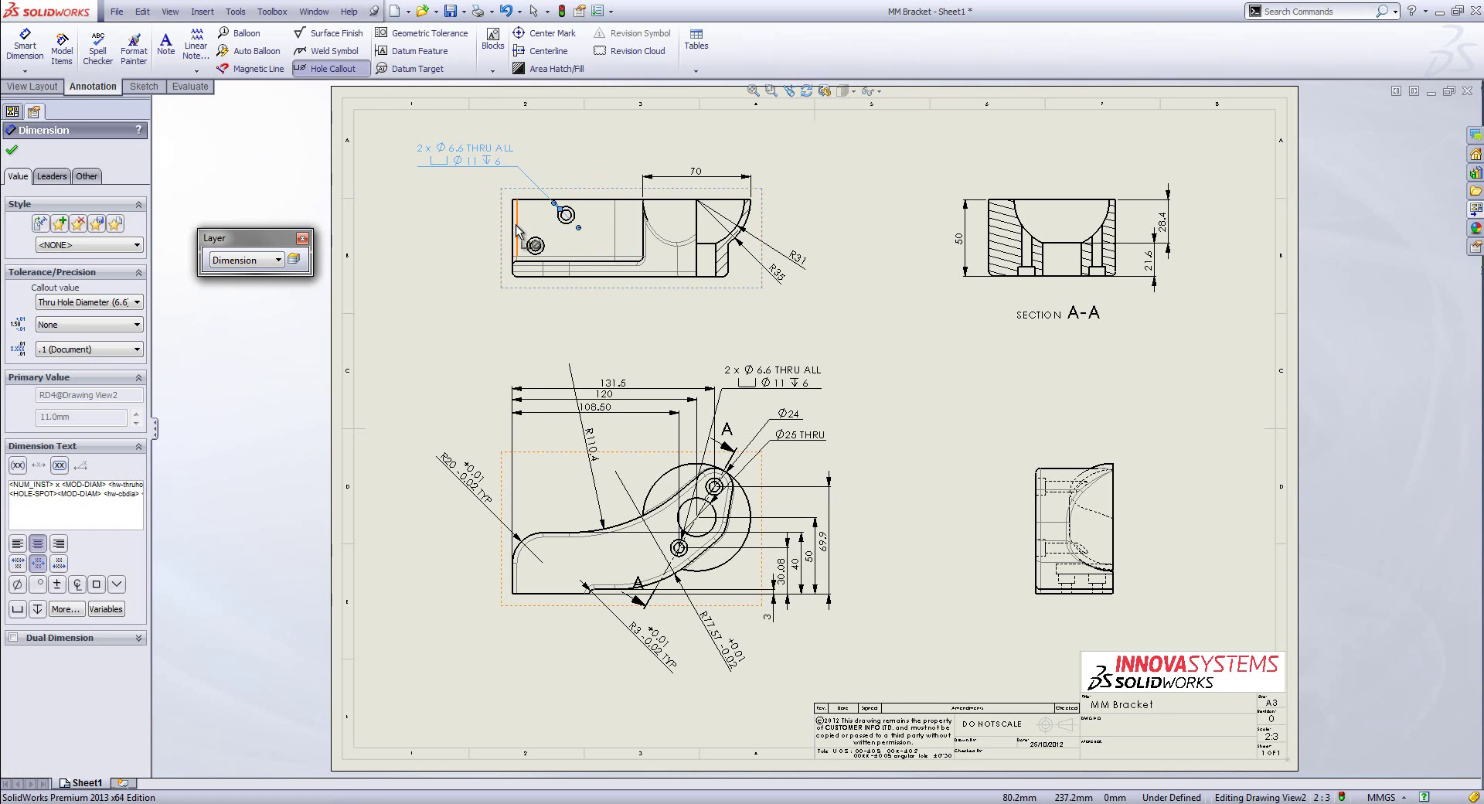
pyautogui.press('Escape')
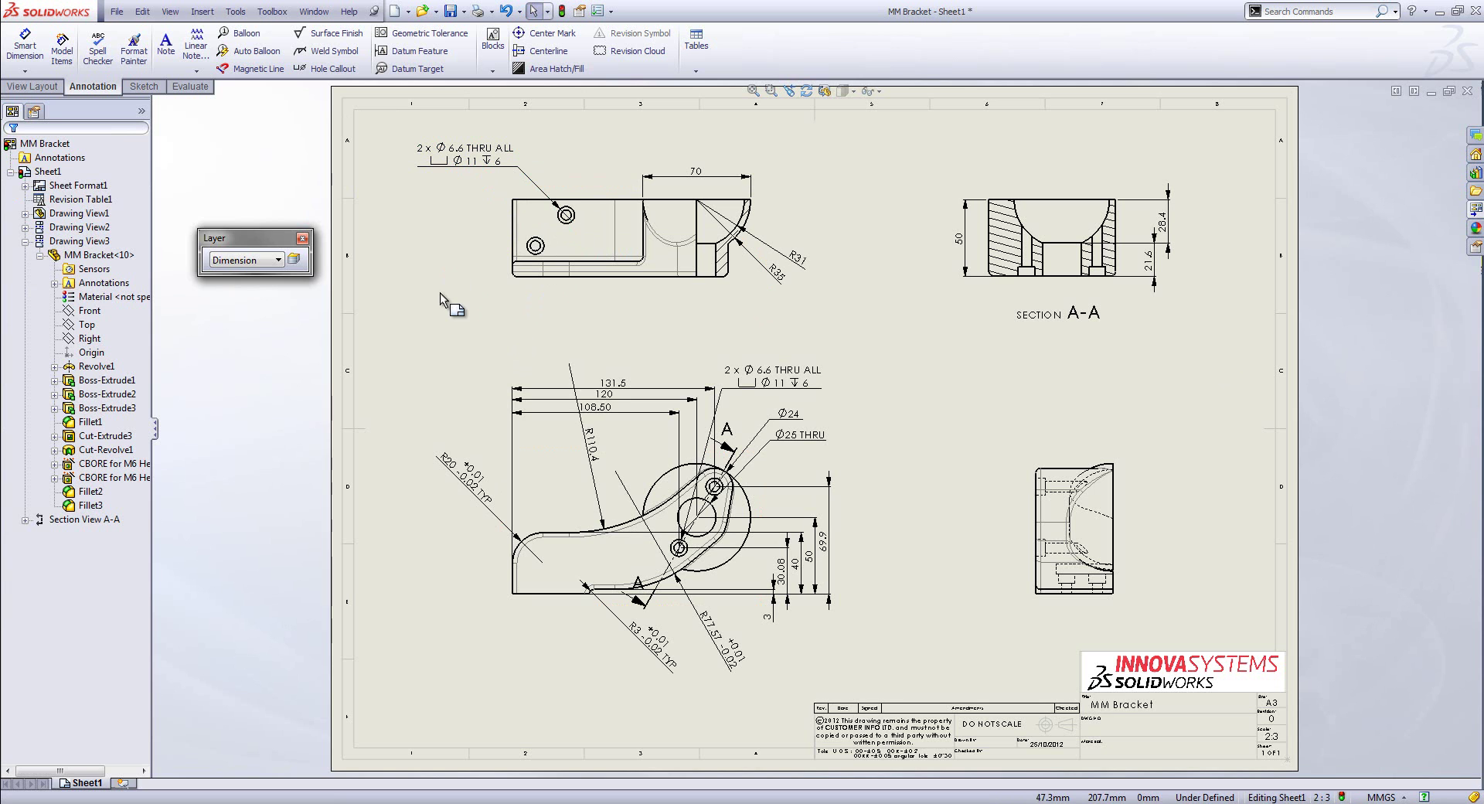
pyautogui.click(302, 238)
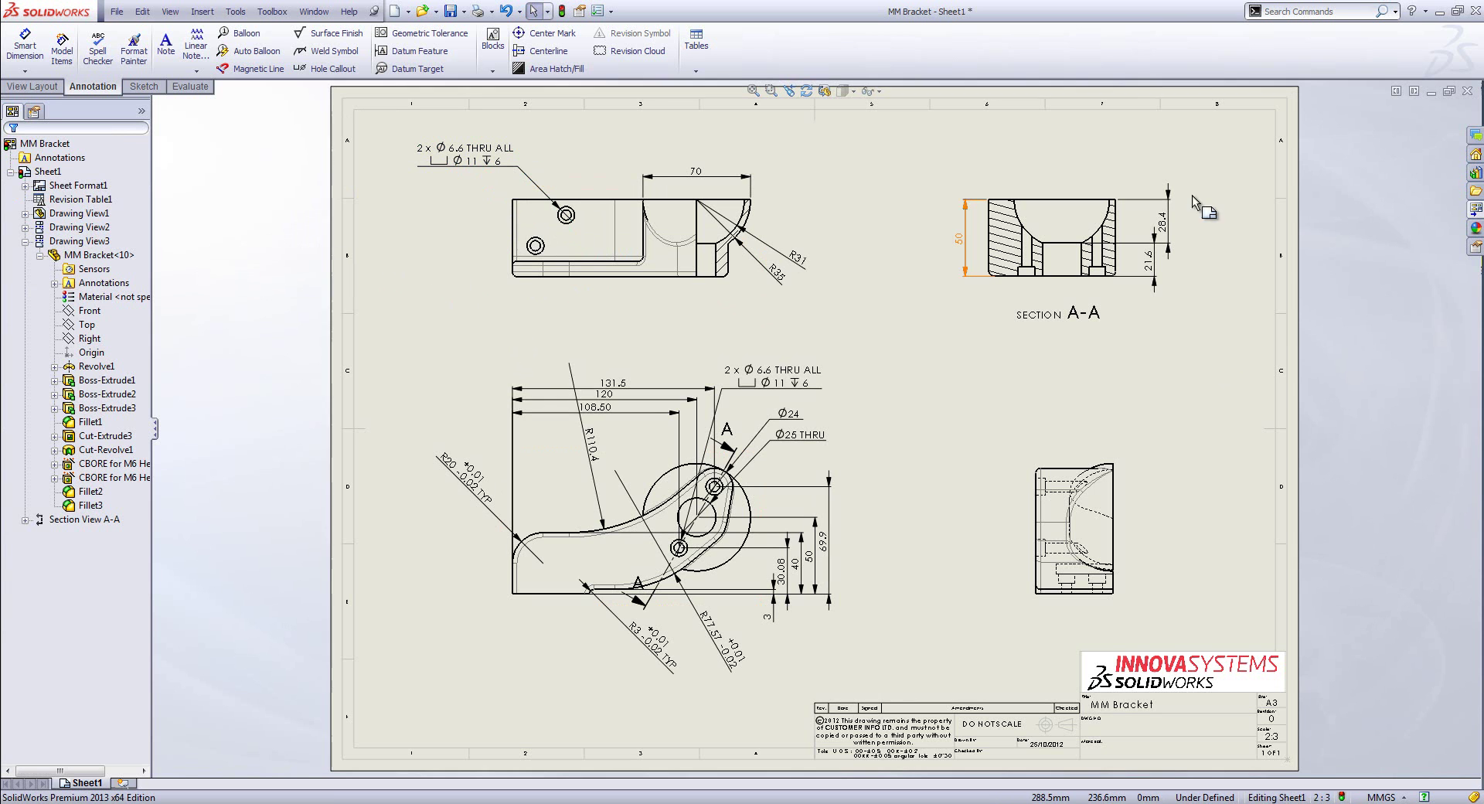
# Step: Close the MM Bracket drawing and its part without saving the changes
pyautogui.click(1467, 90)
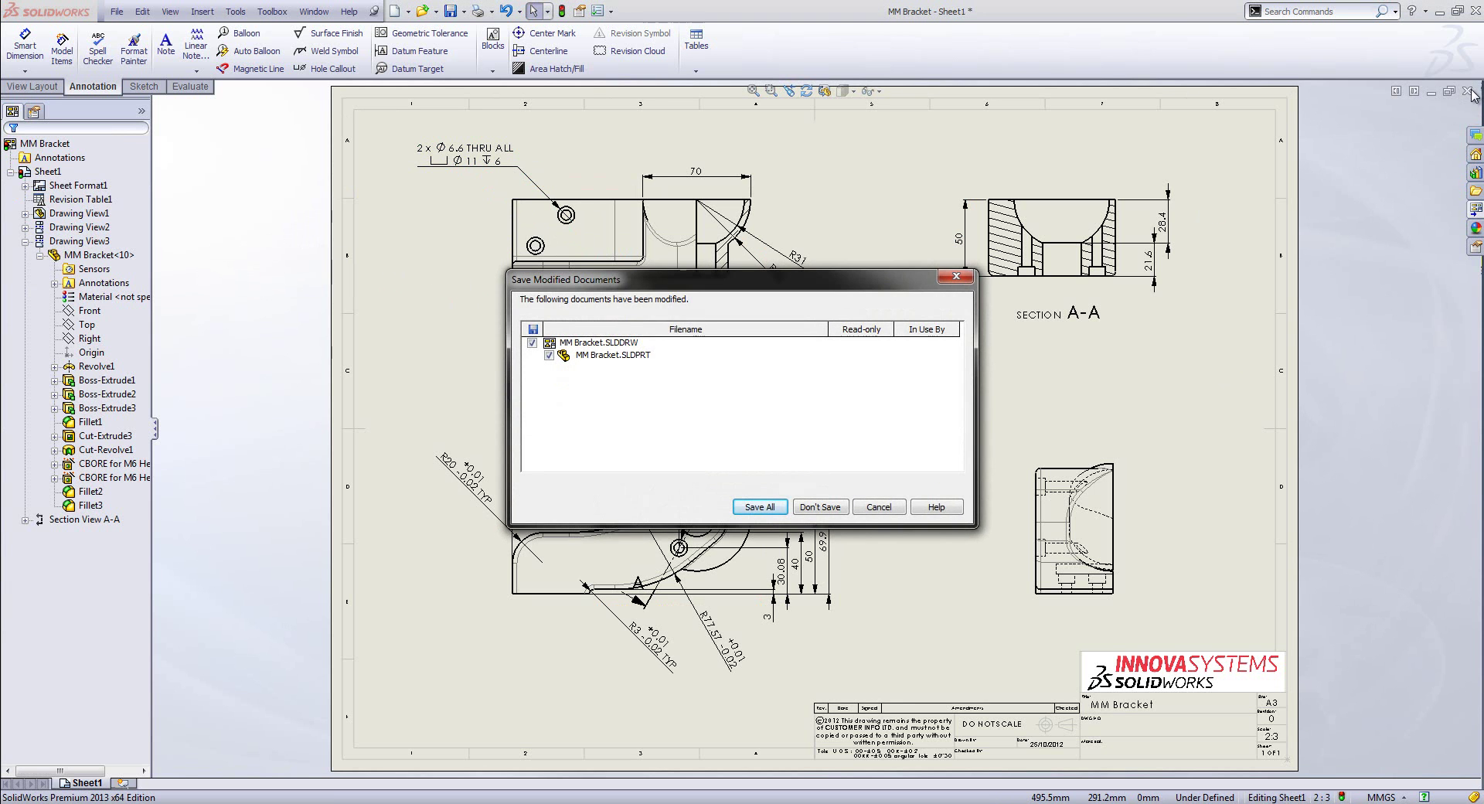
pyautogui.click(823, 507)
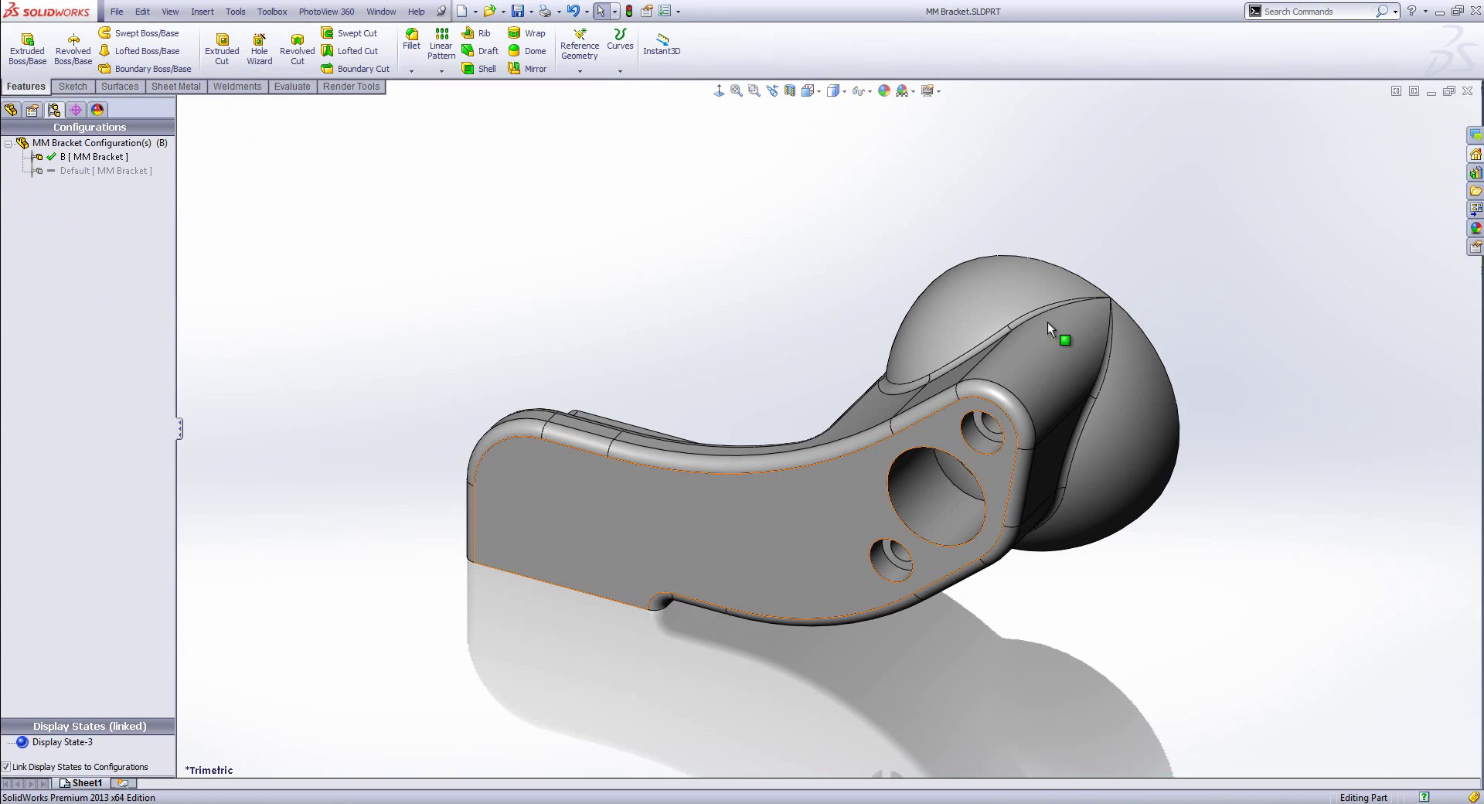
pyautogui.click(1467, 91)
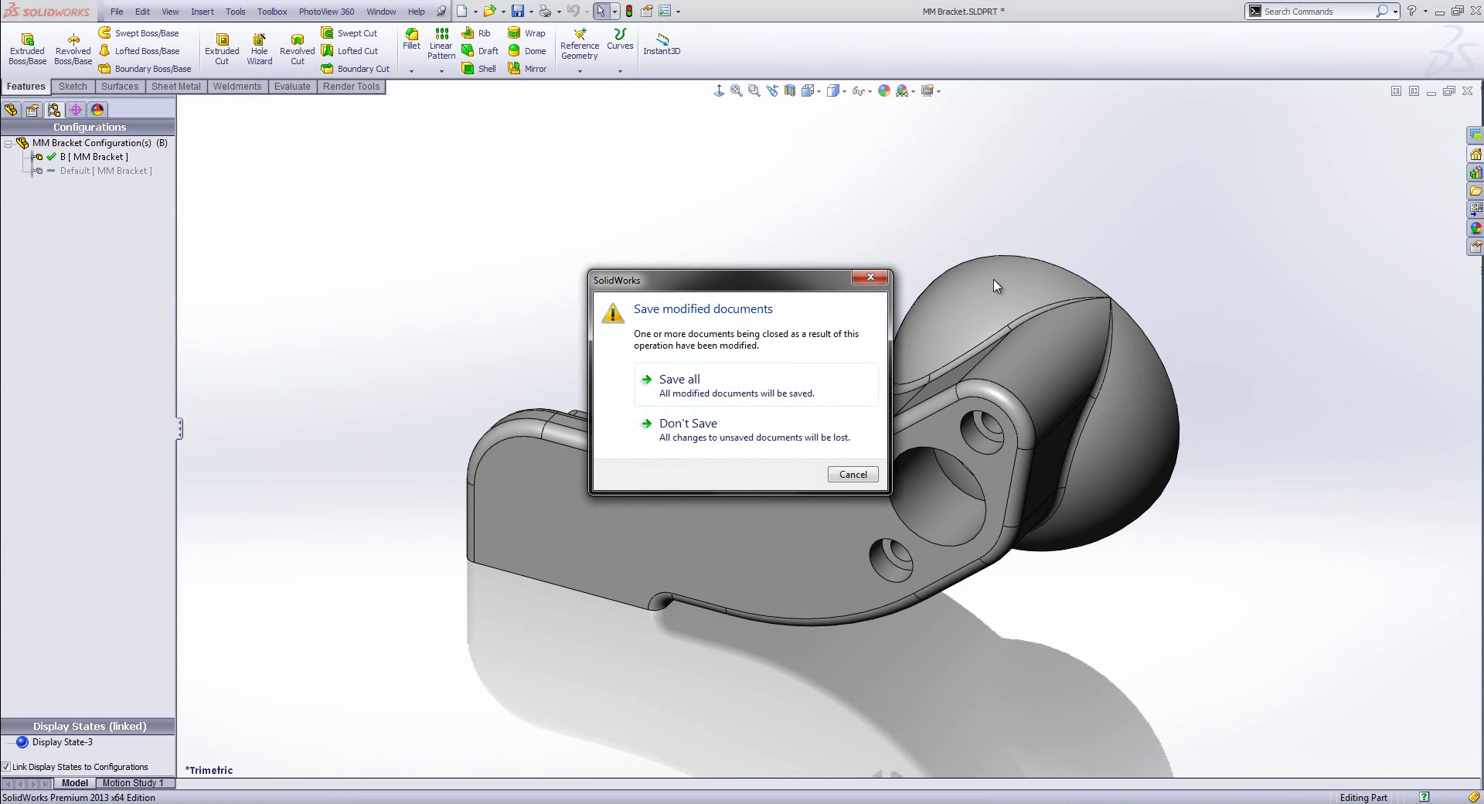
pyautogui.click(797, 425)
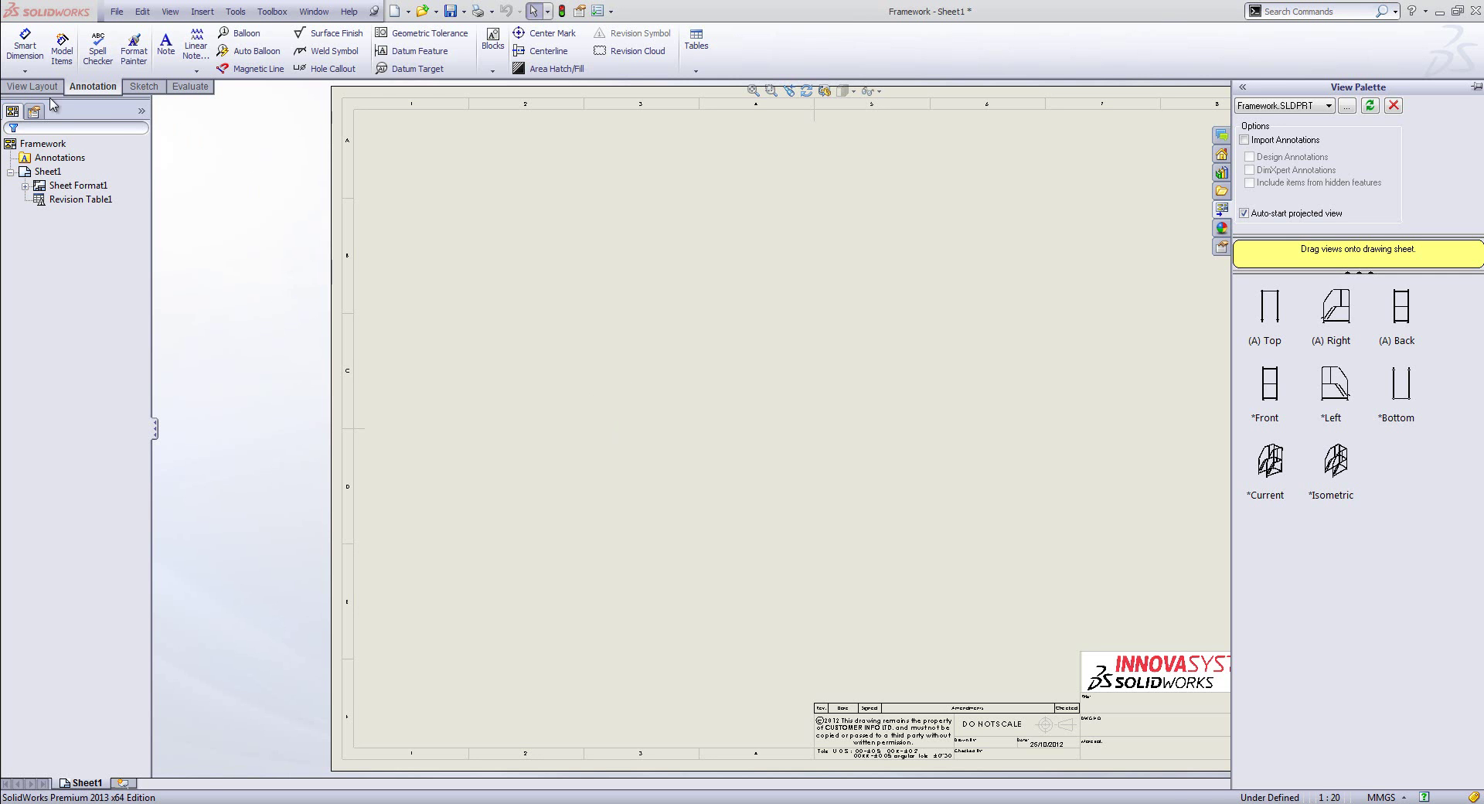
# Step: Insert the standard three views of the Framework part on the new drawing sheet
pyautogui.click(39, 86)
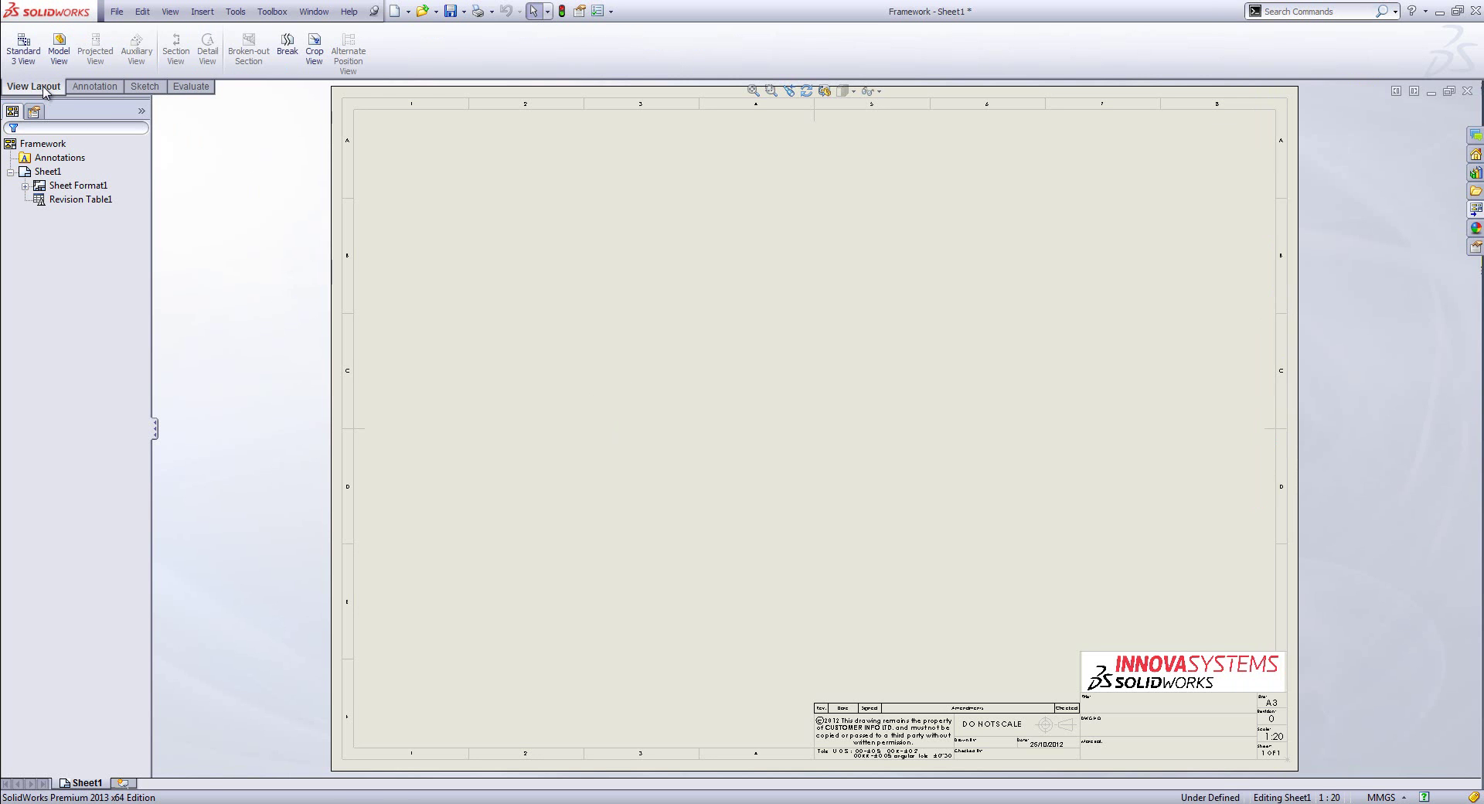
pyautogui.click(24, 50)
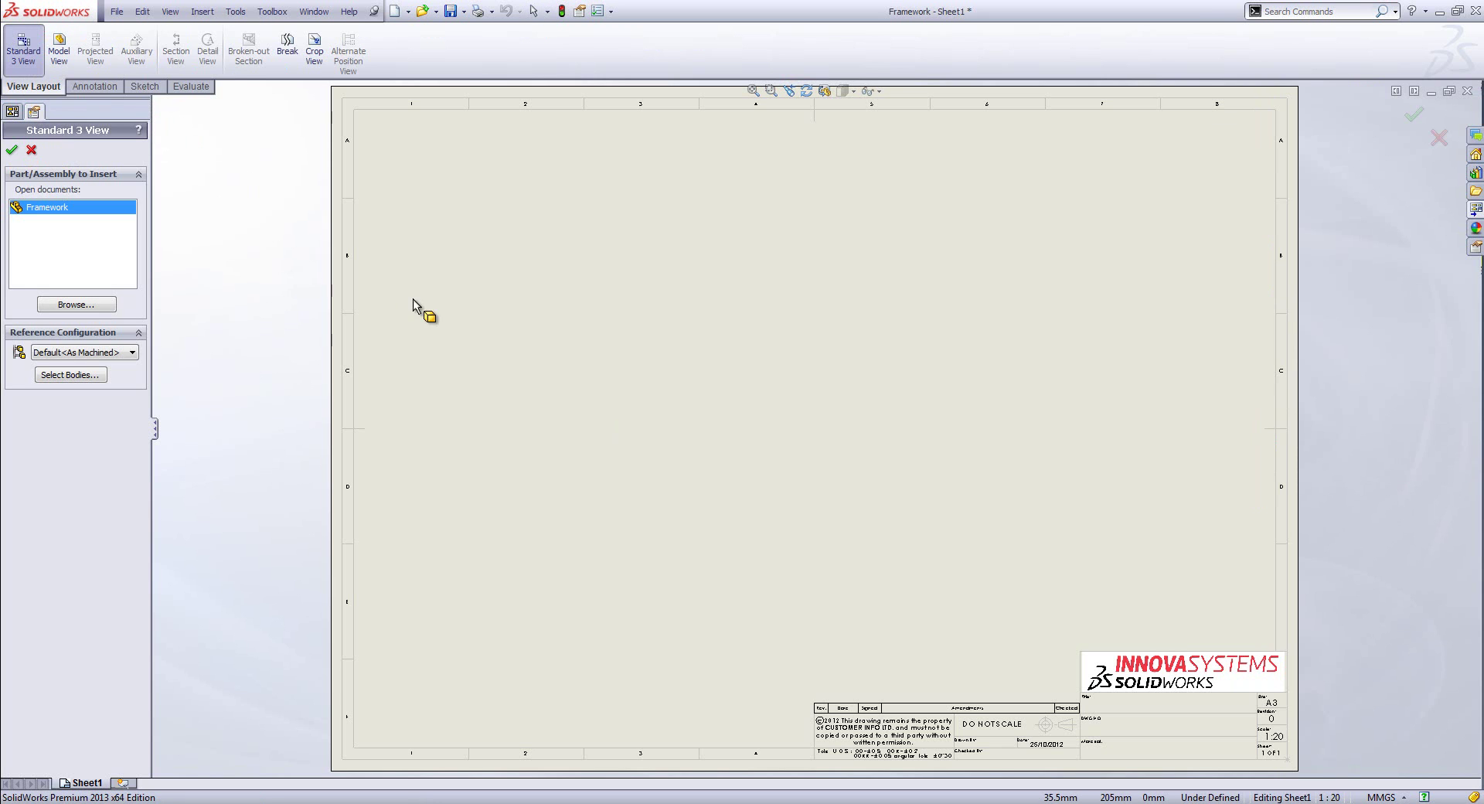
pyautogui.click(11, 151)
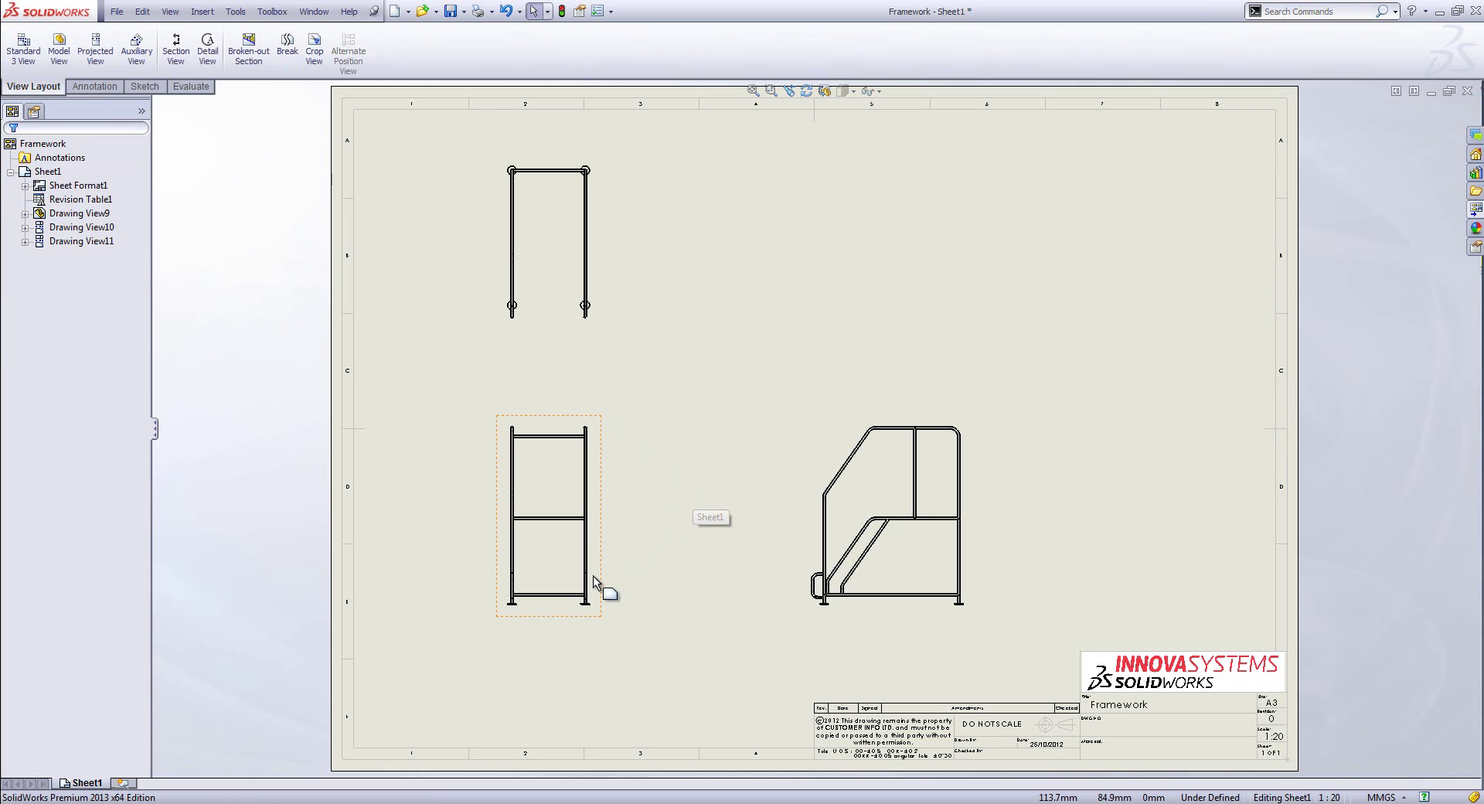
# Step: Move the front view towards the sheet's lower-left corner and bring the side and plan views close to it
pyautogui.moveTo(604, 608)
pyautogui.mouseDown()
pyautogui.moveTo(523, 719)
pyautogui.moveTo(526, 703)
pyautogui.mouseUp()
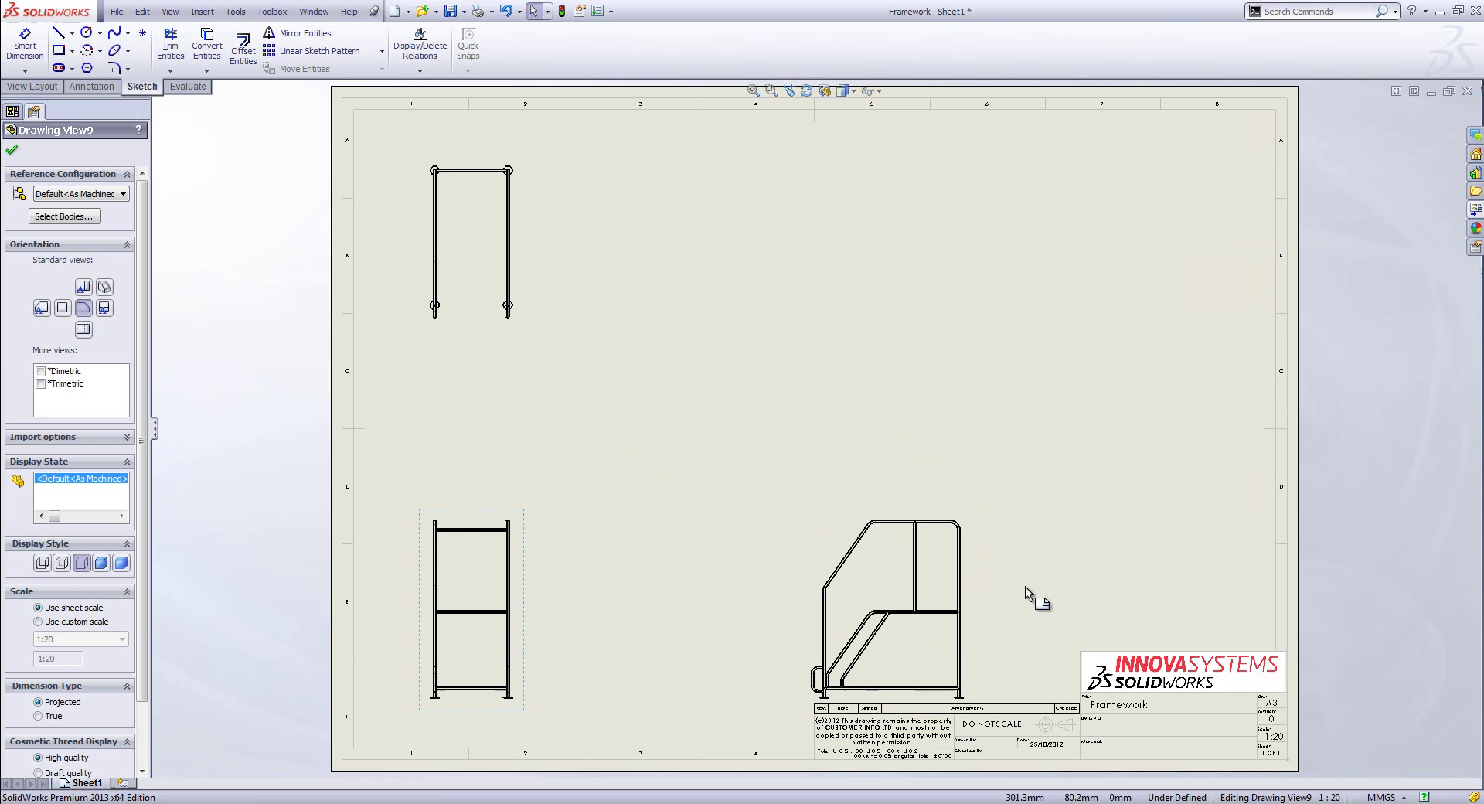
pyautogui.click(961, 589)
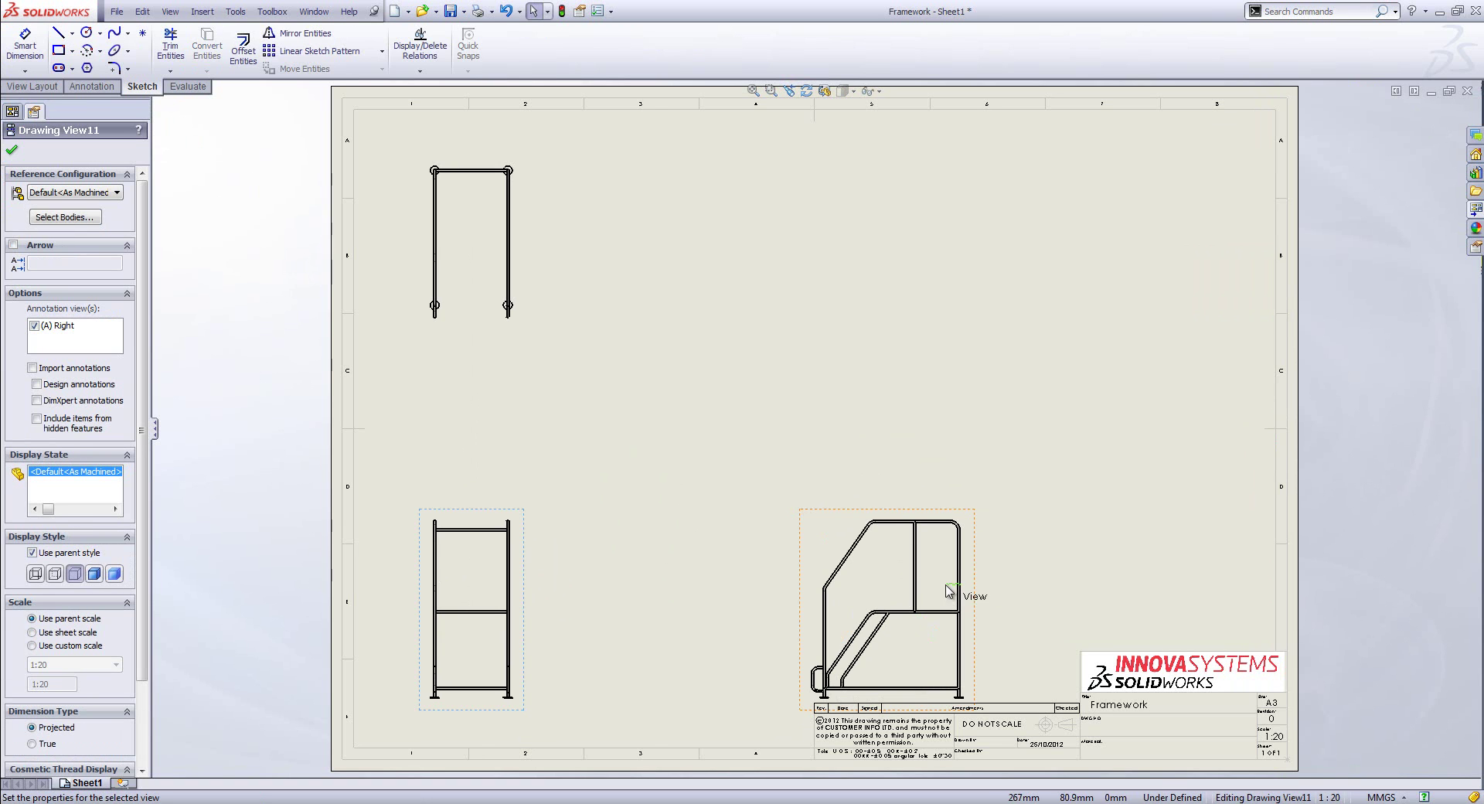
pyautogui.moveTo(957, 591)
pyautogui.mouseDown()
pyautogui.moveTo(753, 600)
pyautogui.moveTo(772, 599)
pyautogui.mouseUp()
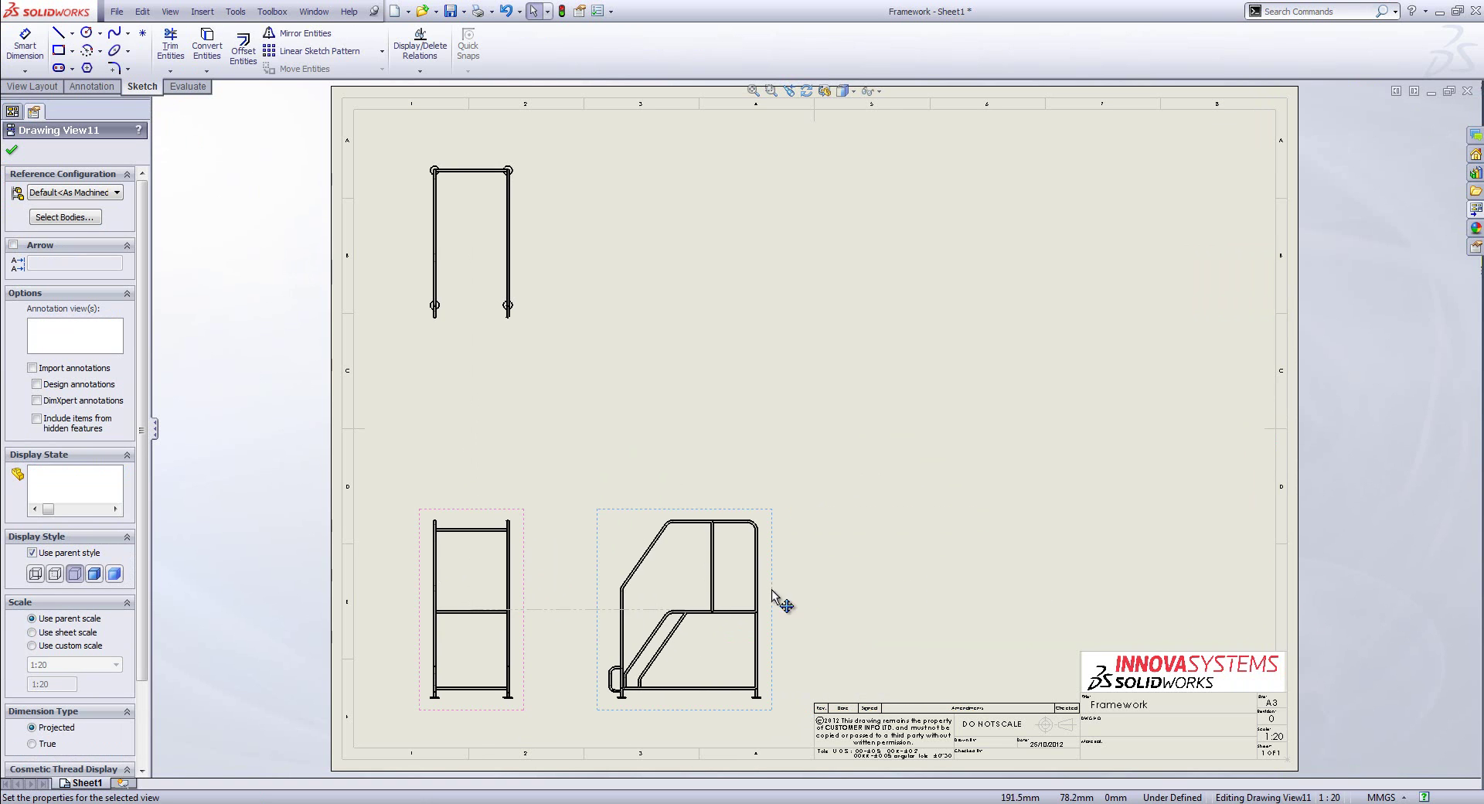
pyautogui.moveTo(498, 155); pyautogui.dragTo(499, 307)
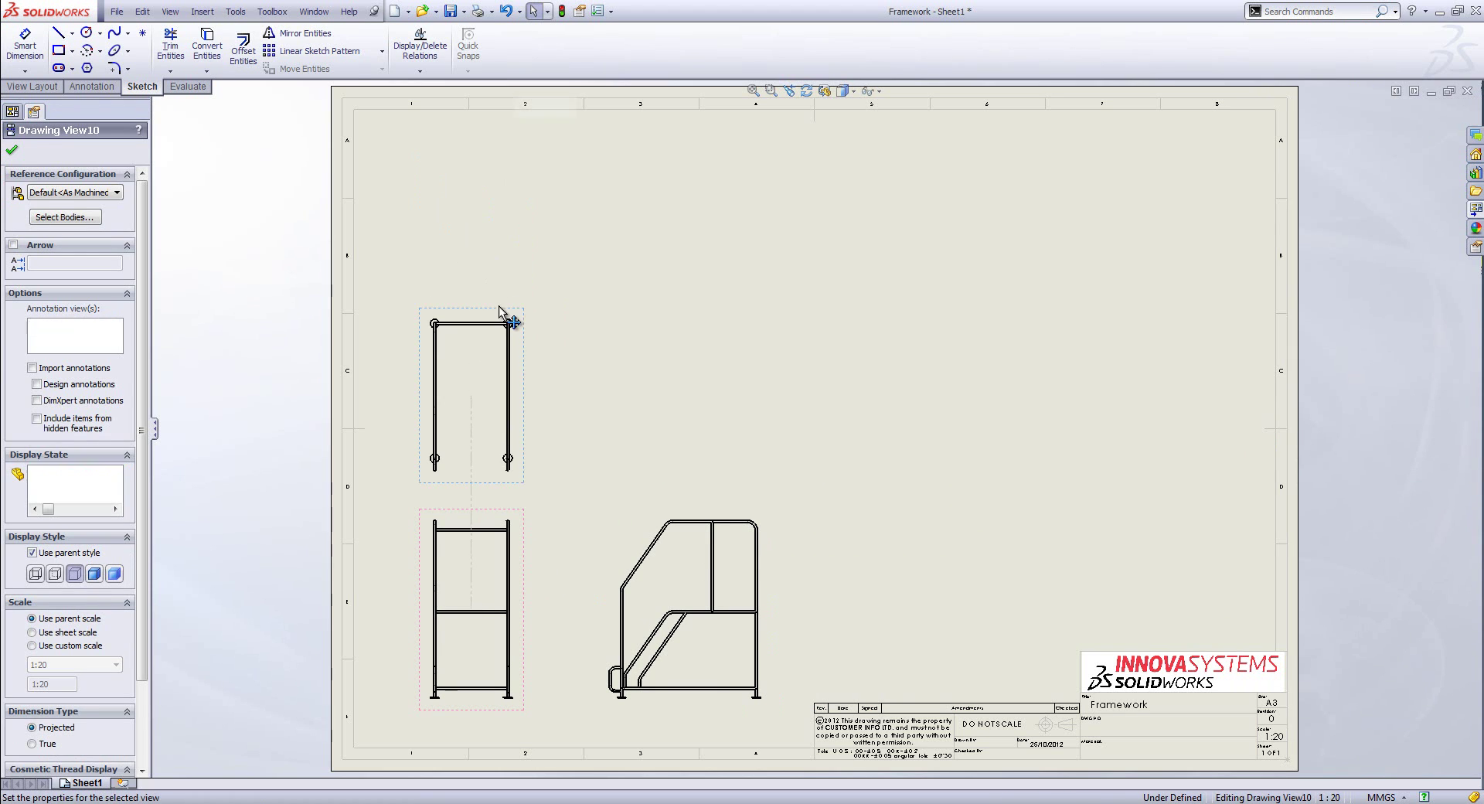
pyautogui.click(730, 411)
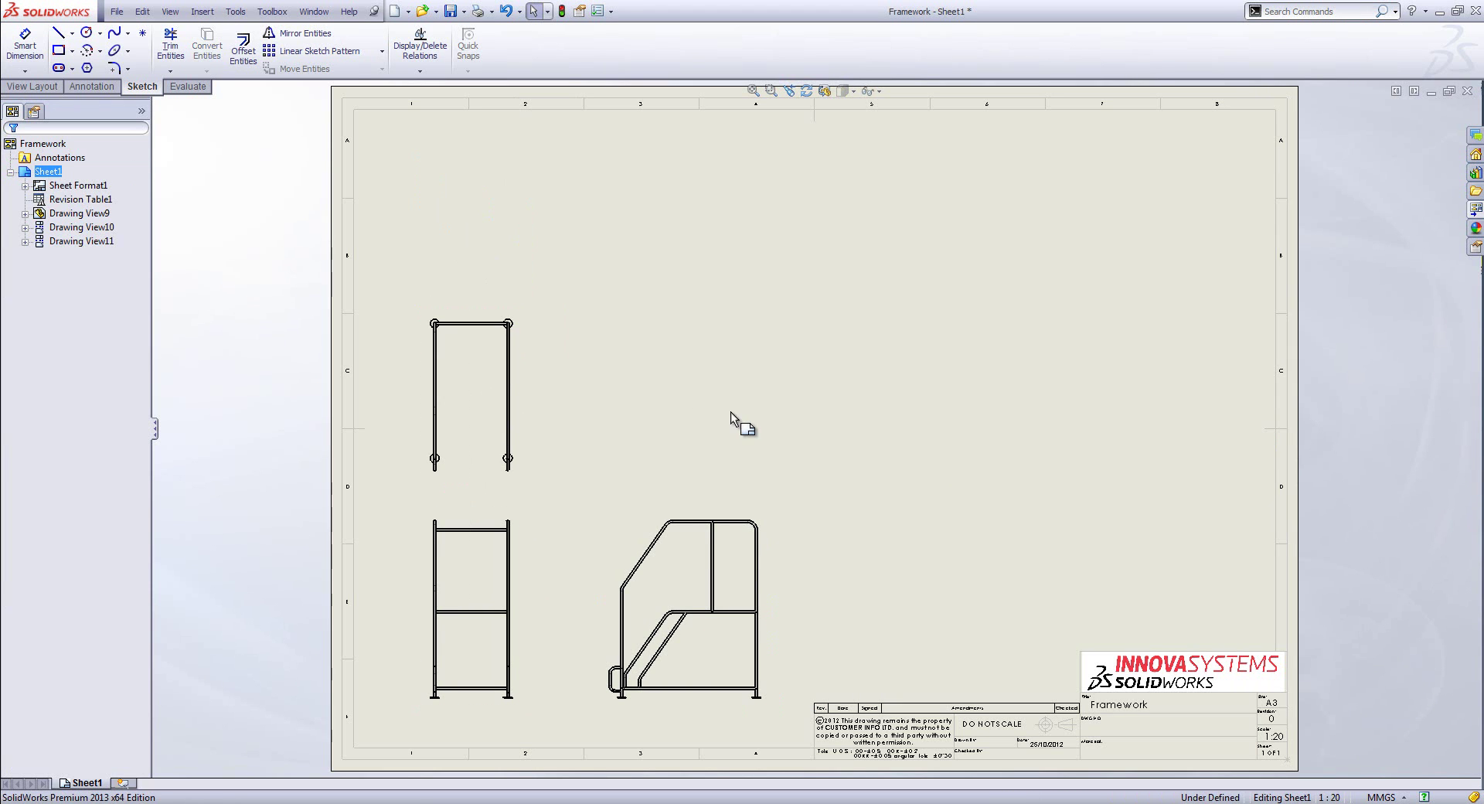
# Step: Dimension the side view's height between the upper handrail edge and the base rail, placed outside the rear upright
pyautogui.click(26, 50)
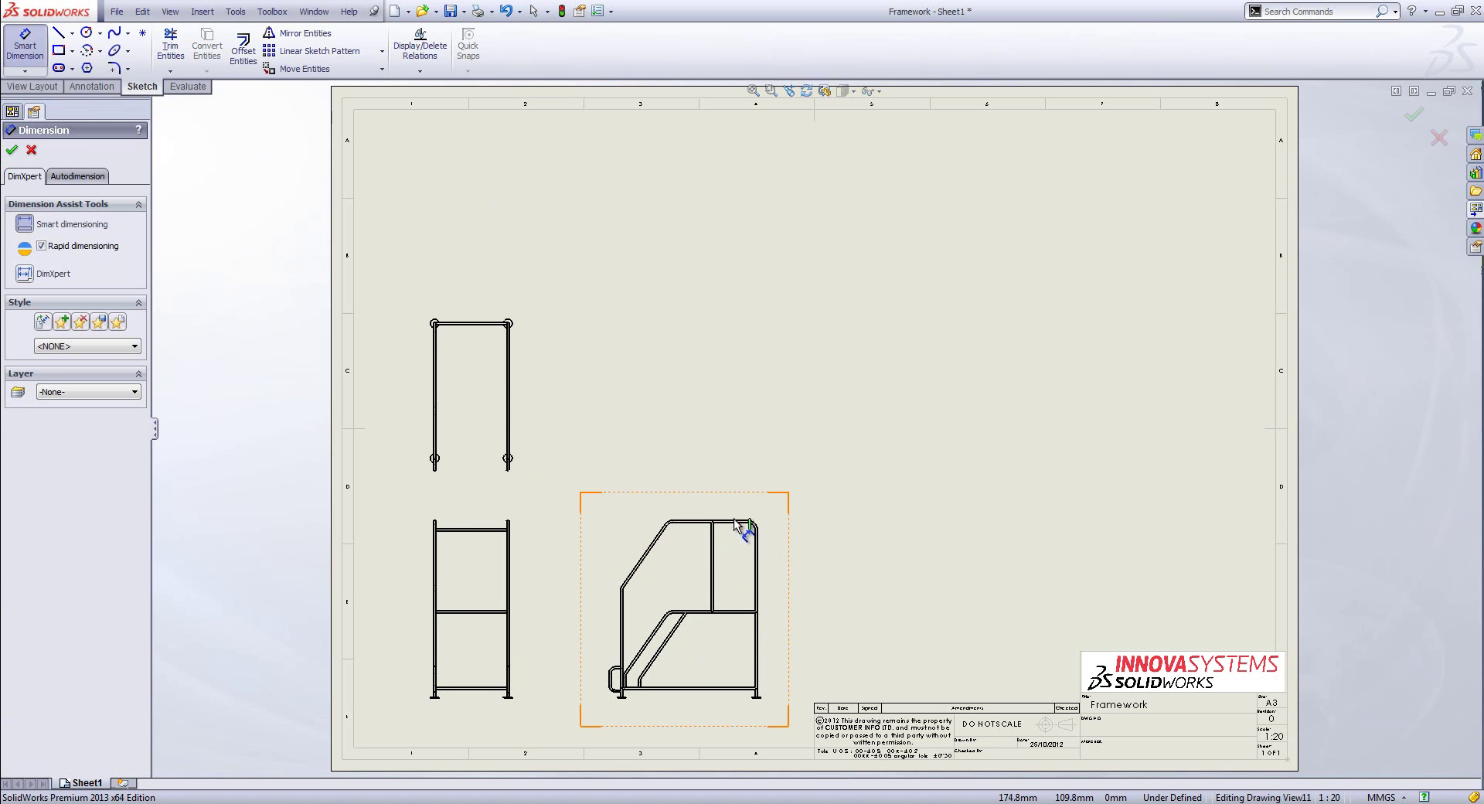
pyautogui.scroll(-2, 685, 671)
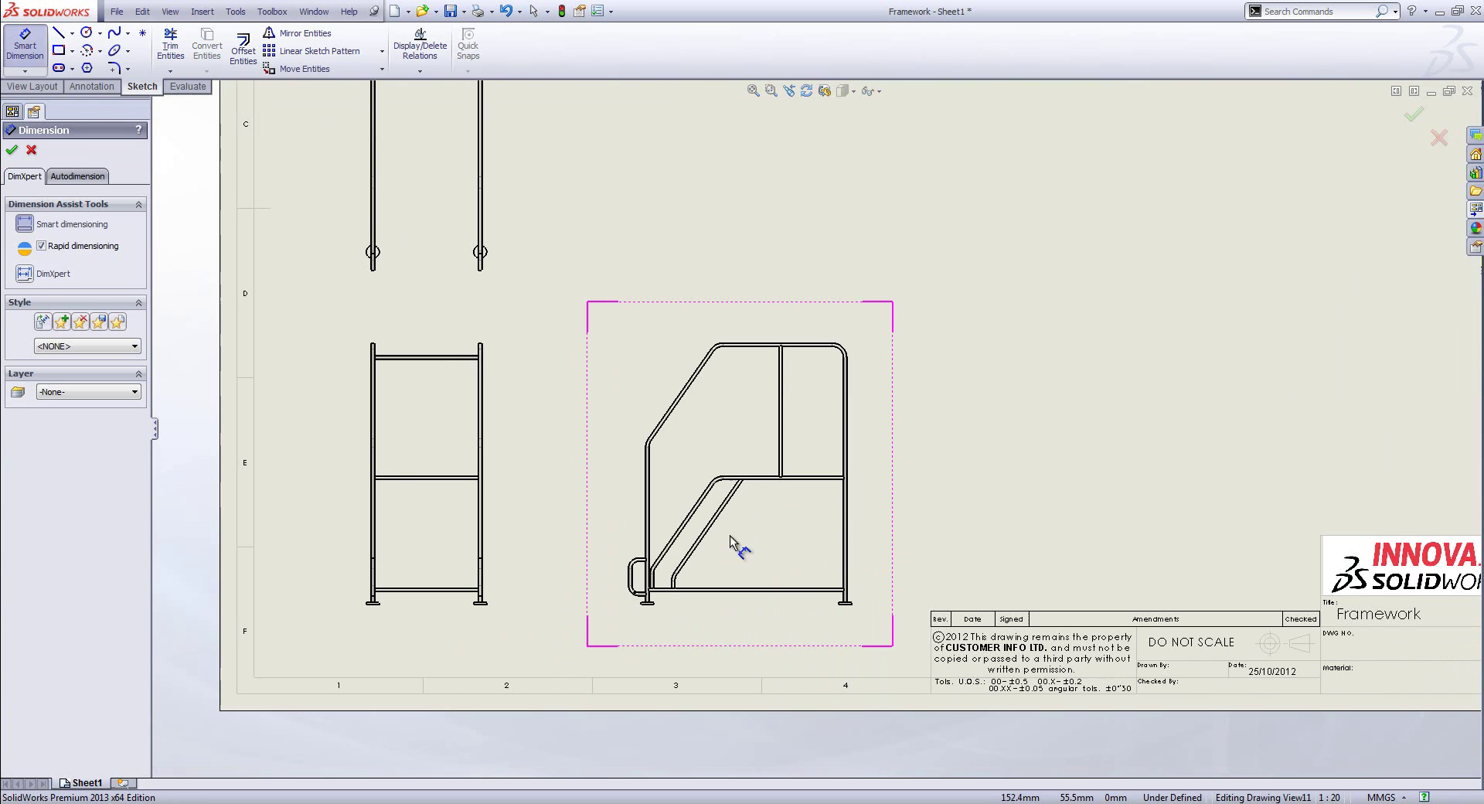
pyautogui.click(800, 345)
pyautogui.click(810, 591)
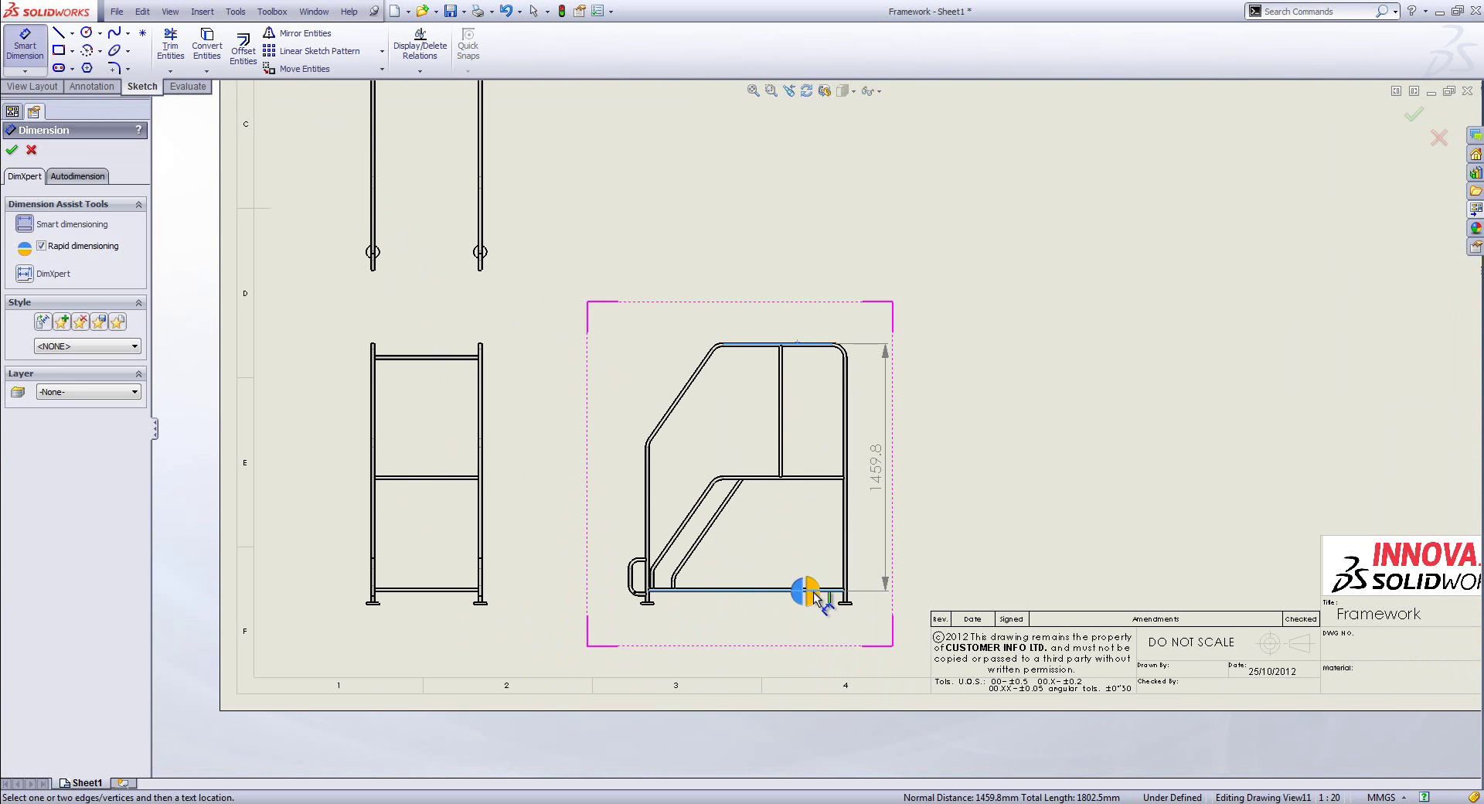
pyautogui.click(810, 592)
# Step: Dimension the front view's width across its two uprights and the length of the plan view's side rail
pyautogui.scroll(-2, 482, 452)
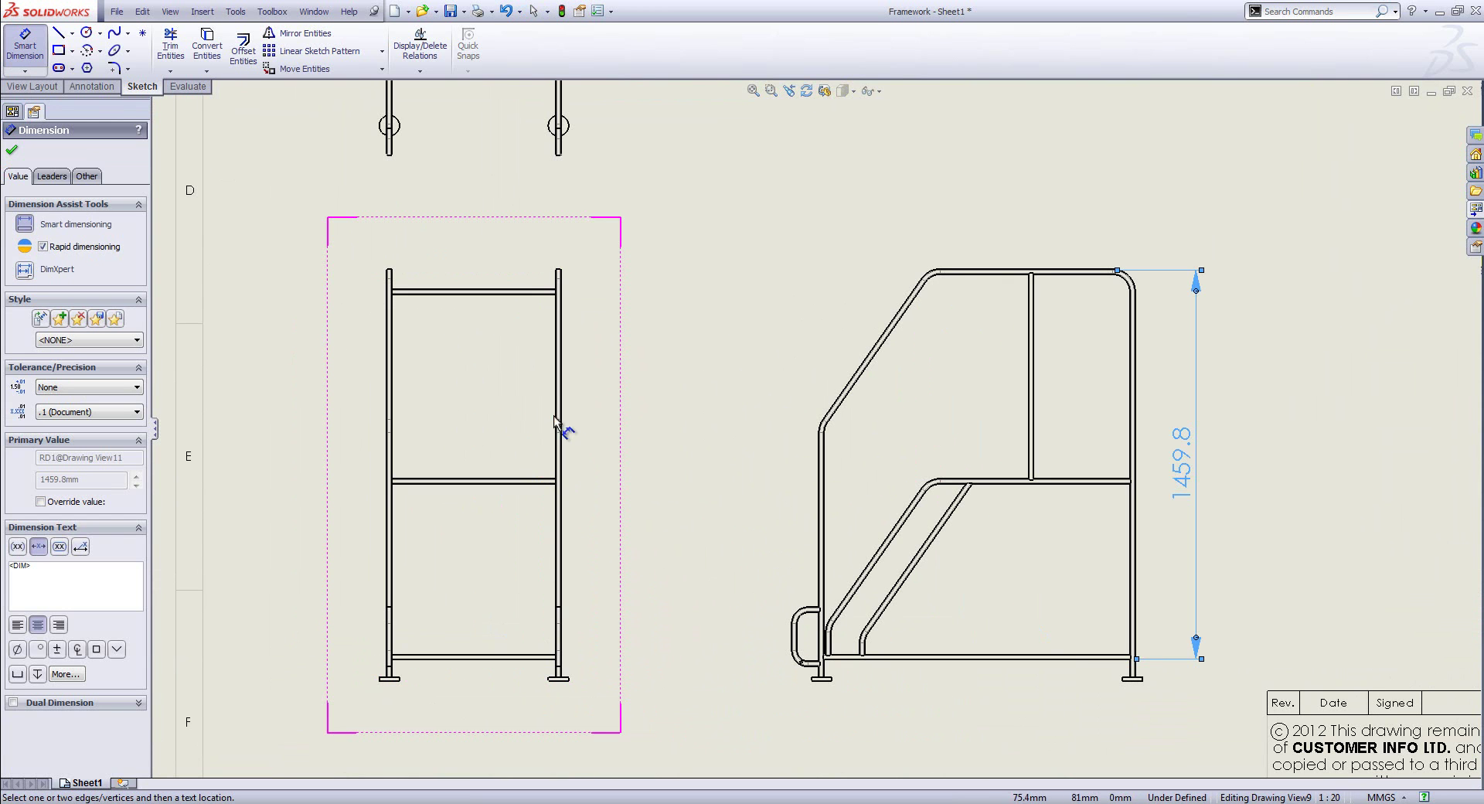
pyautogui.click(560, 396)
pyautogui.click(387, 375)
pyautogui.scroll(3, 539, 331)
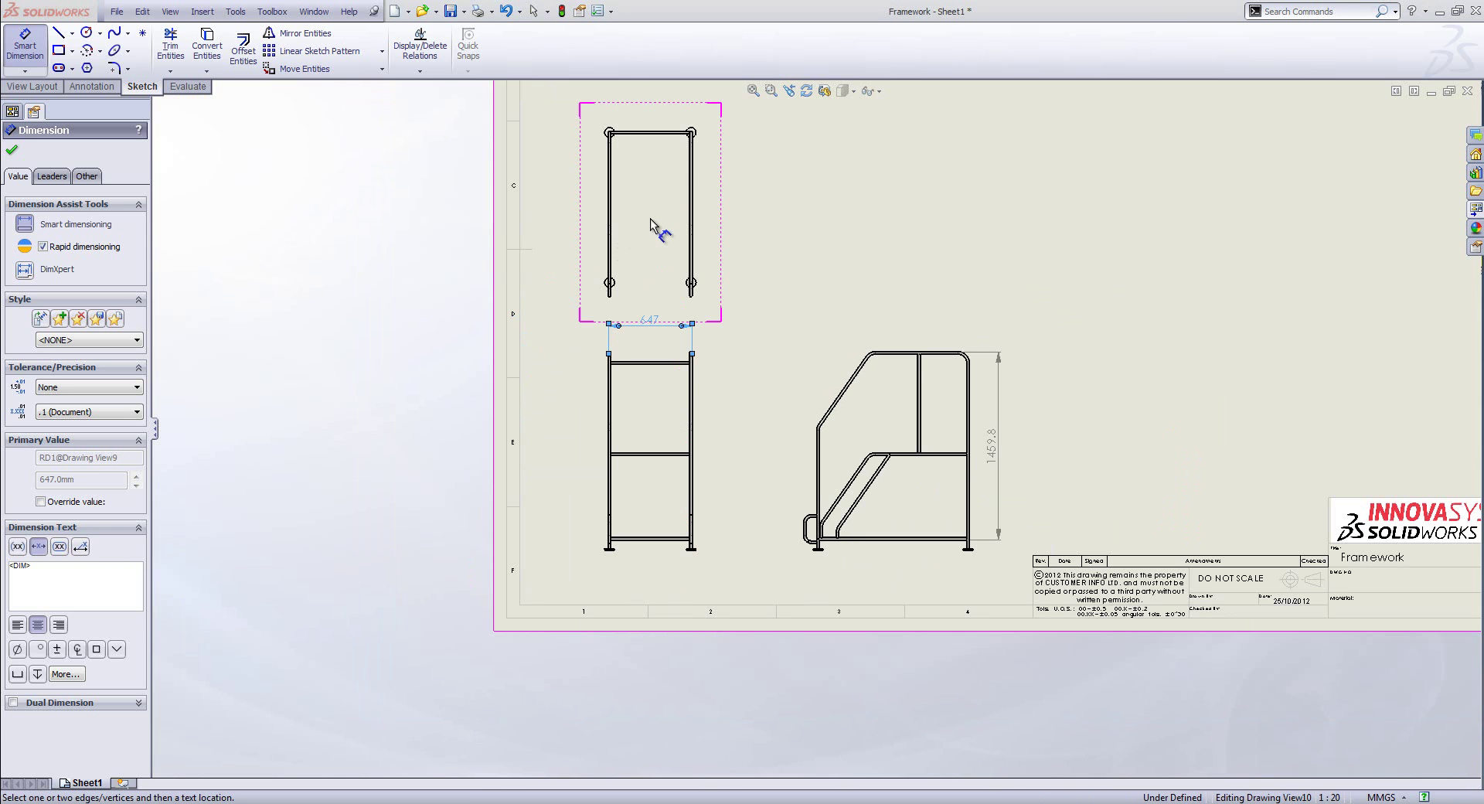
pyautogui.click(692, 225)
pyautogui.click(718, 305)
pyautogui.press('Escape')
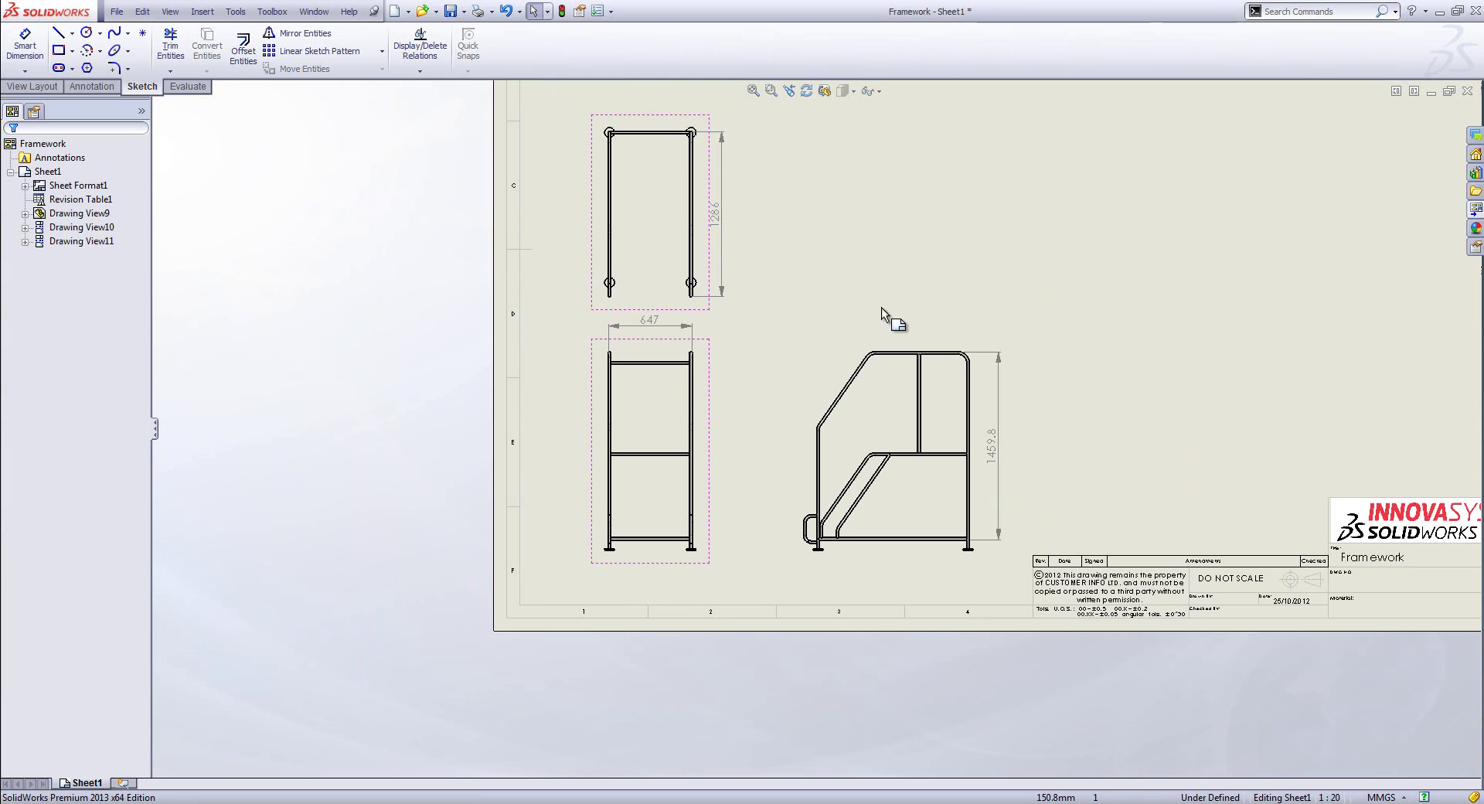
pyautogui.press('f')
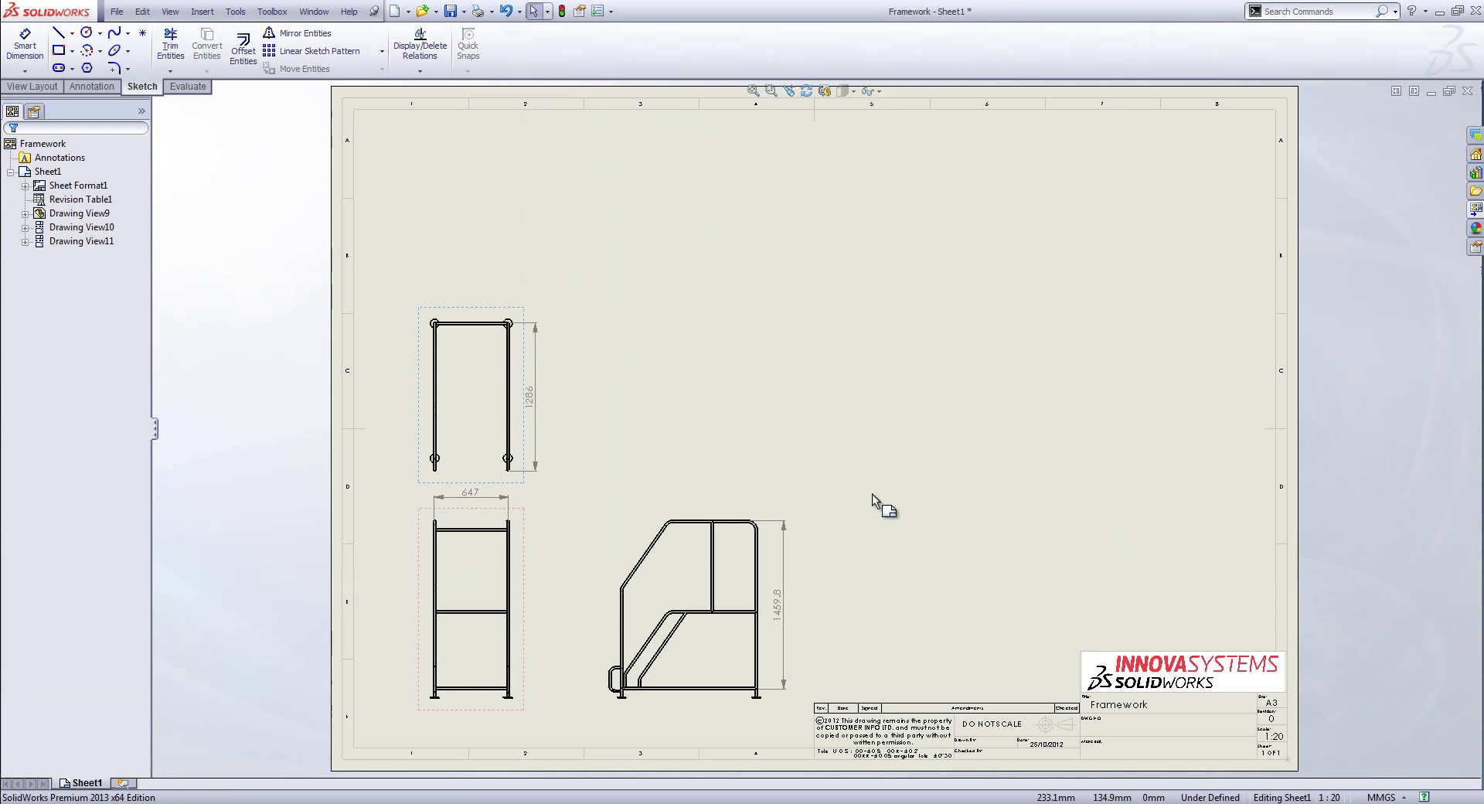
# Step: Mark the side view's height, plan view's length and front view's width dimensions as inspection dimensions
pyautogui.click(781, 609)
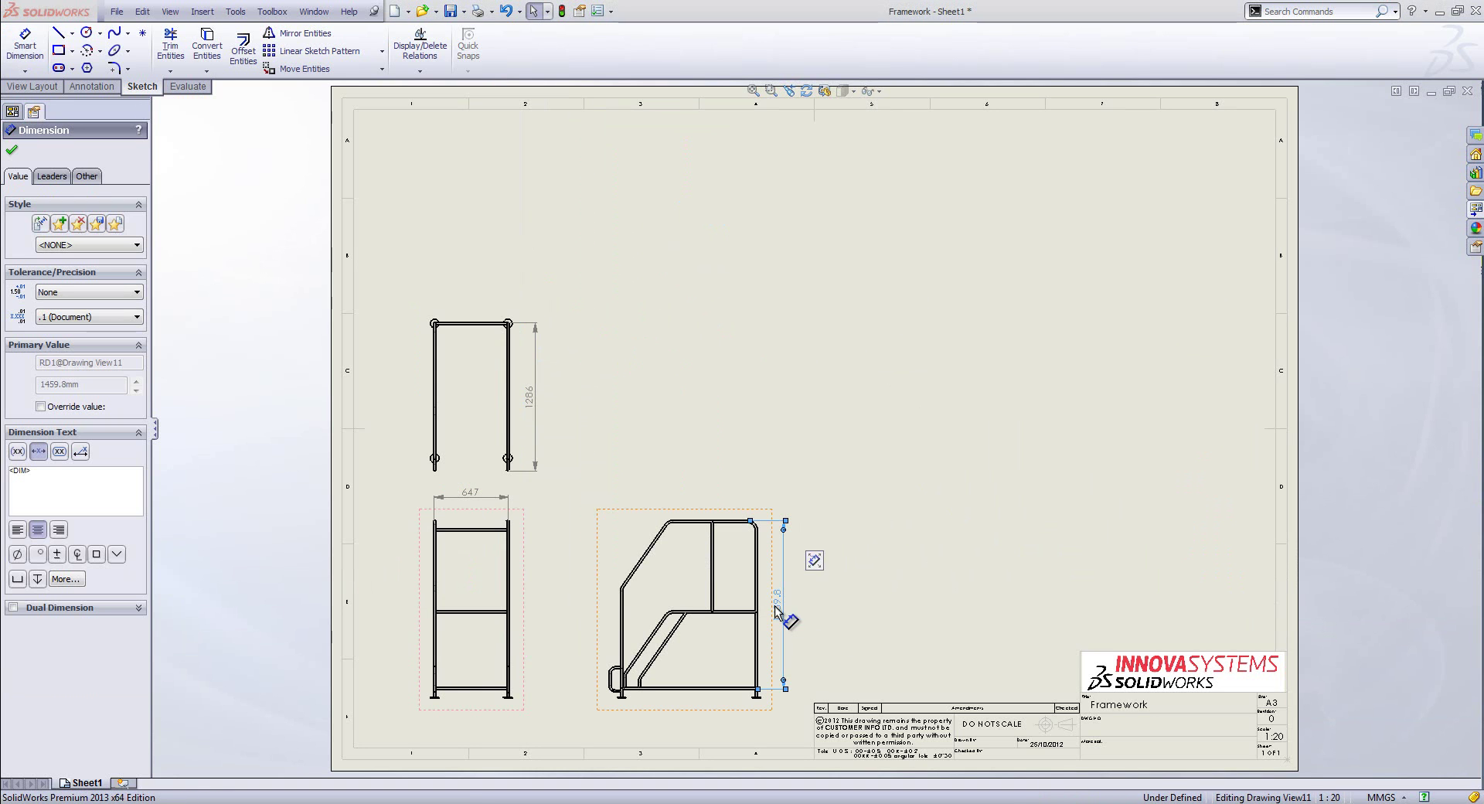
pyautogui.click(60, 453)
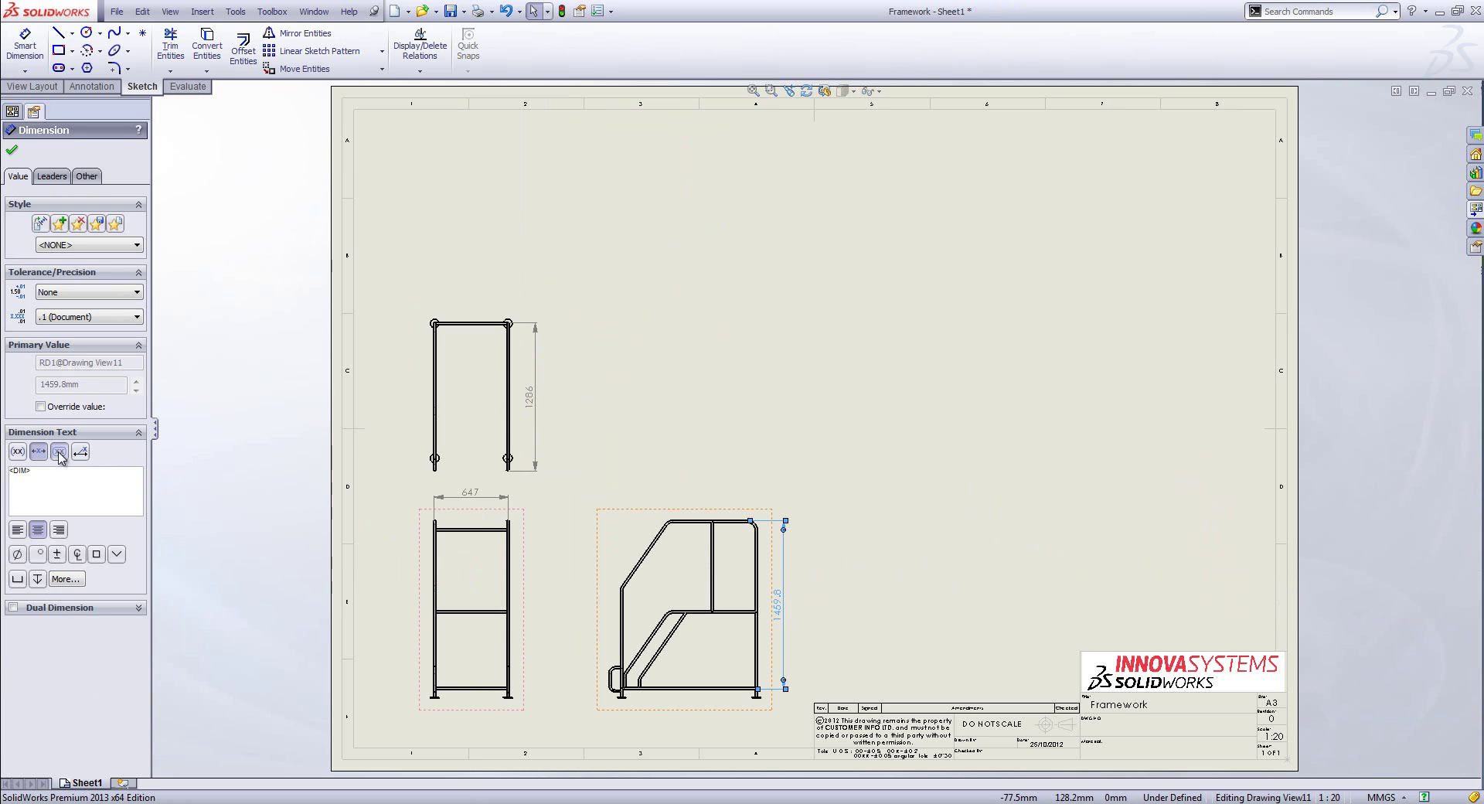
pyautogui.click(540, 408)
pyautogui.click(60, 452)
pyautogui.click(477, 501)
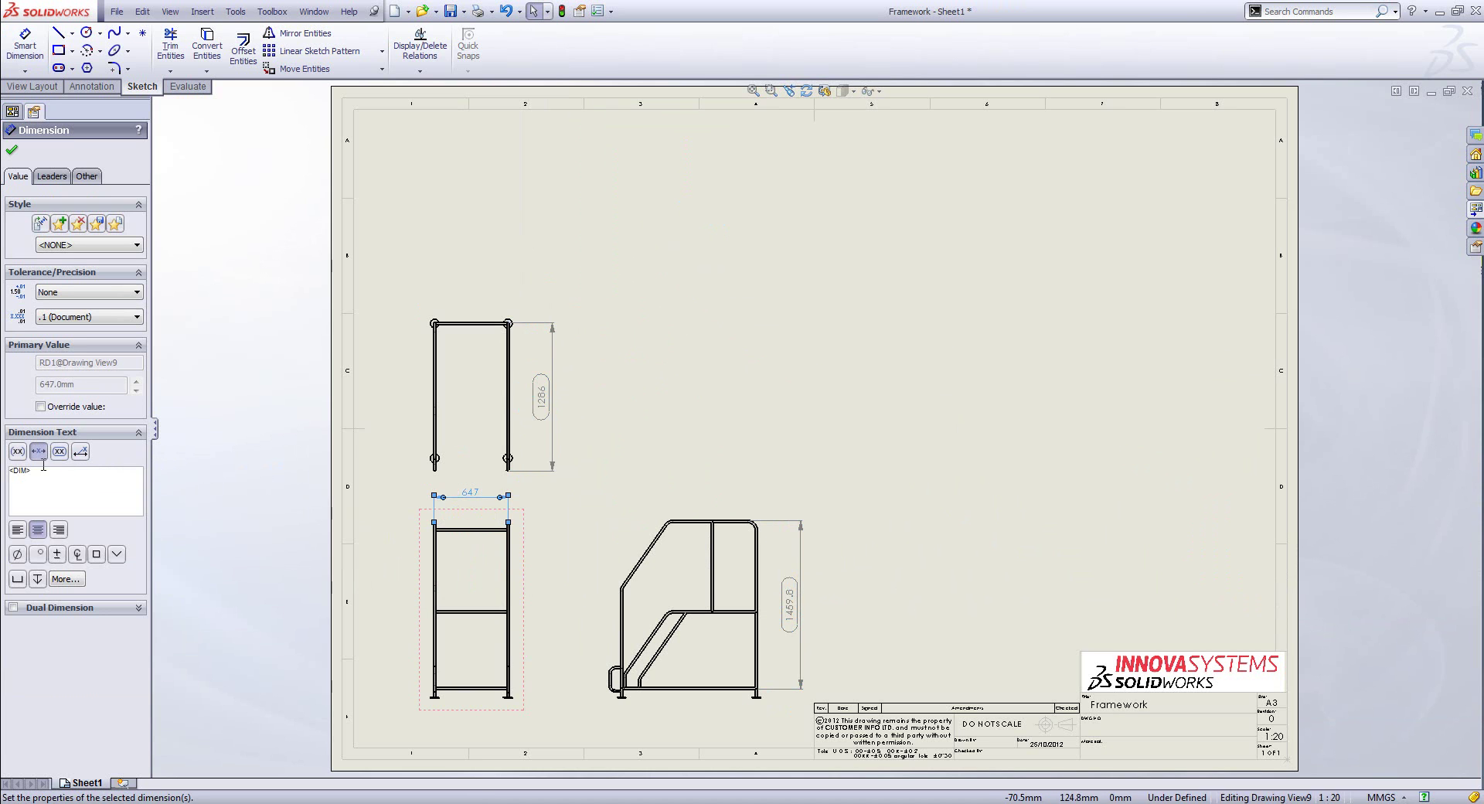
pyautogui.click(60, 452)
pyautogui.click(793, 395)
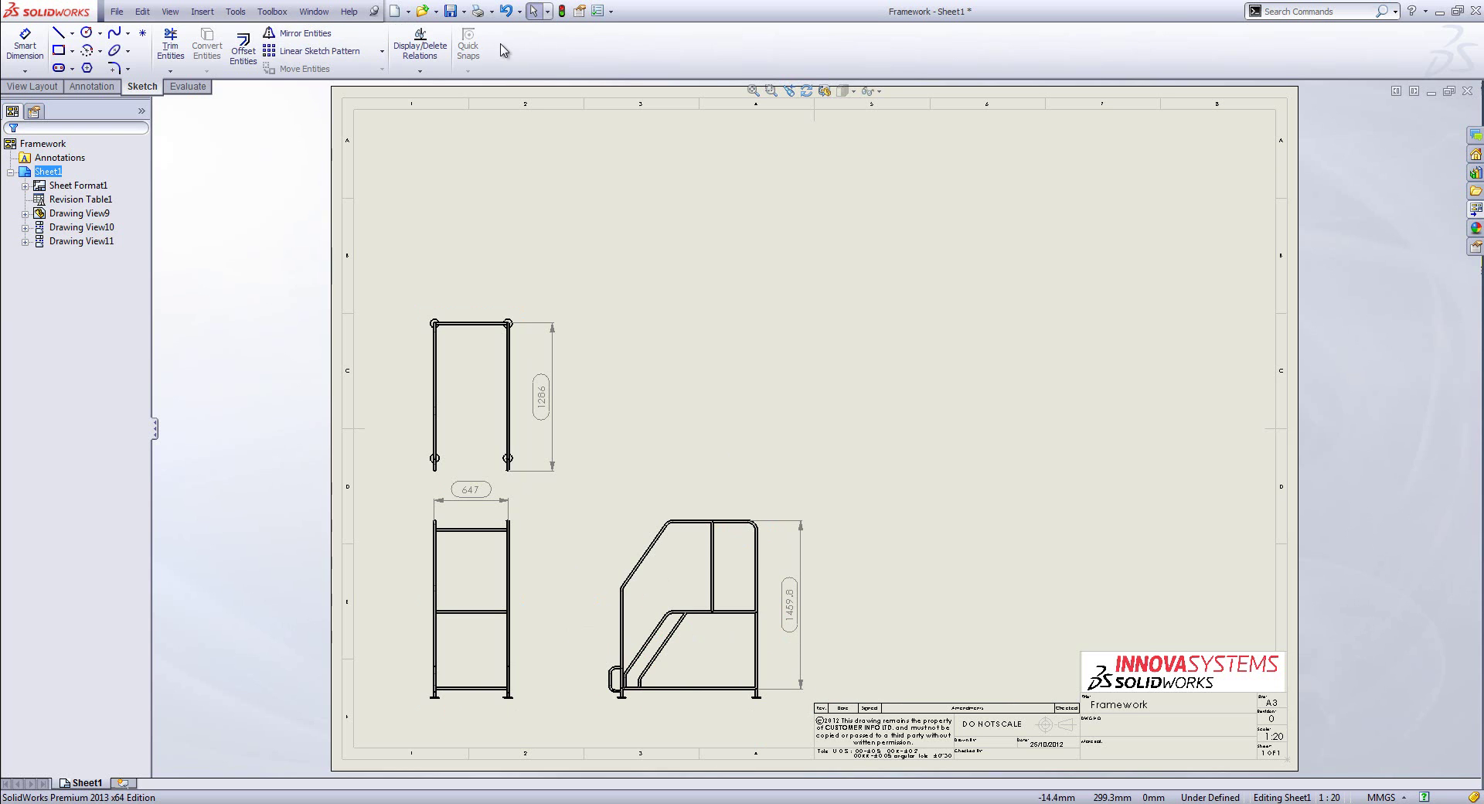
# Step: Insert a weldment cut list for the side view's model, placed at the upper-left corner of the sheet border
pyautogui.click(92, 85)
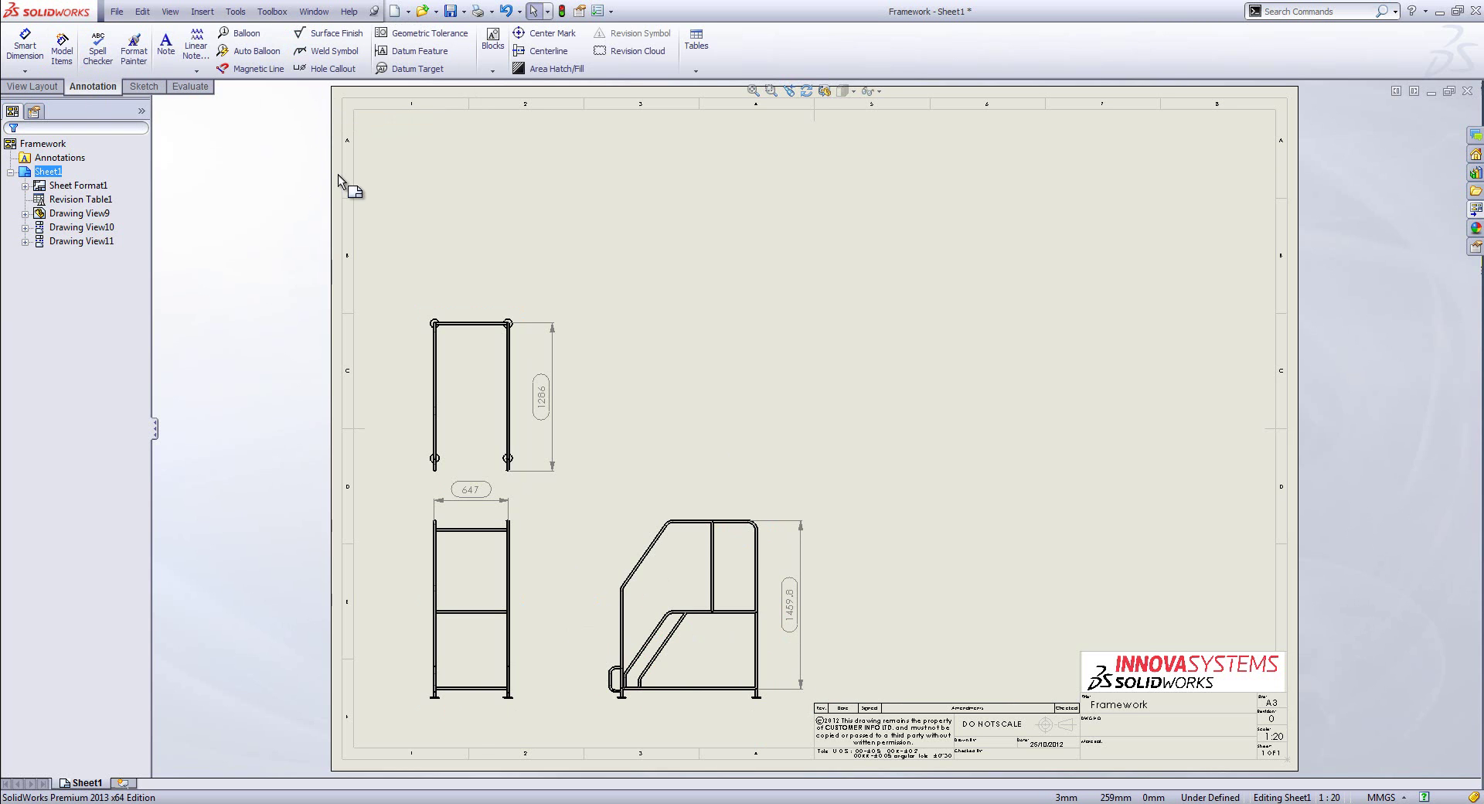
pyautogui.click(705, 43)
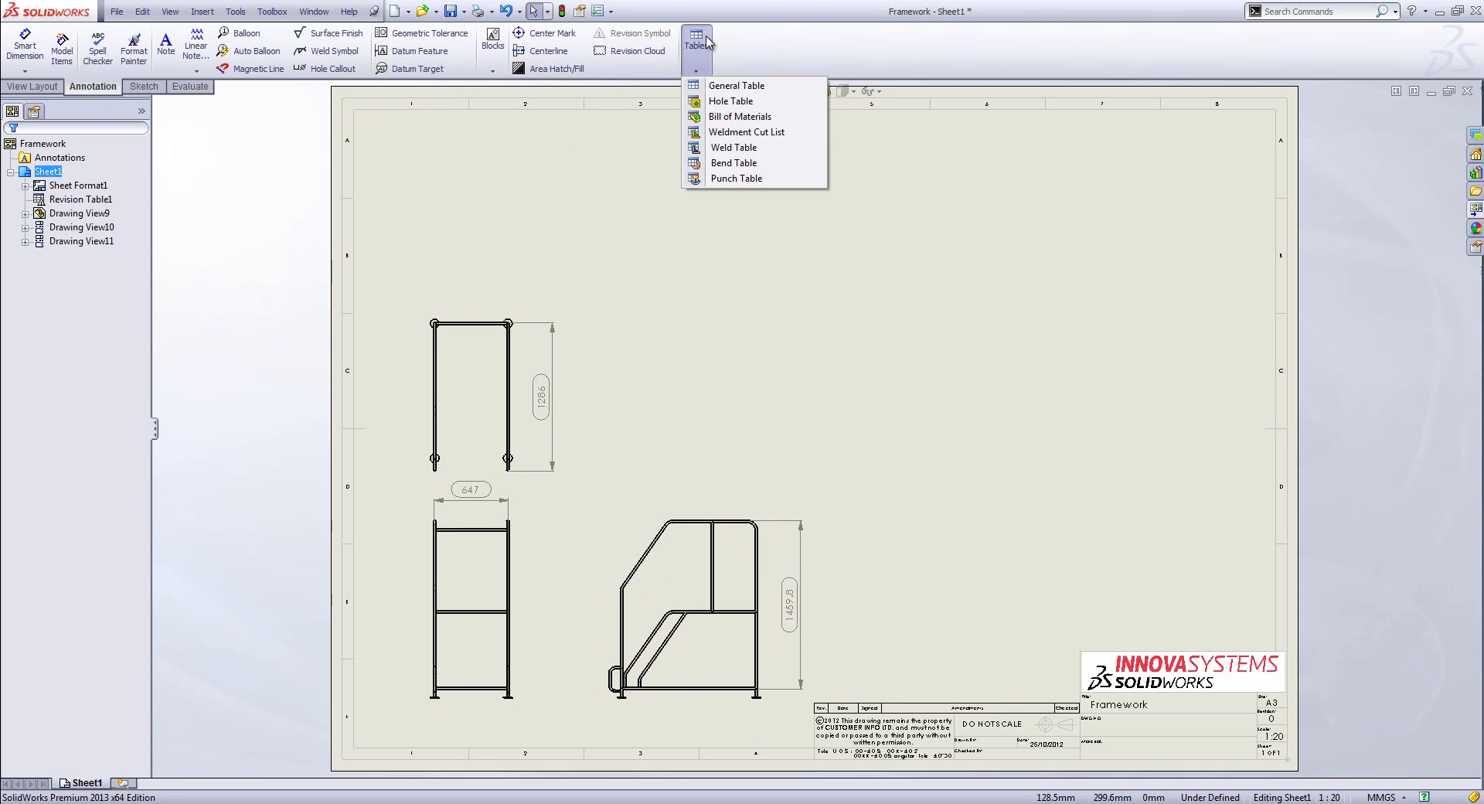
pyautogui.click(726, 132)
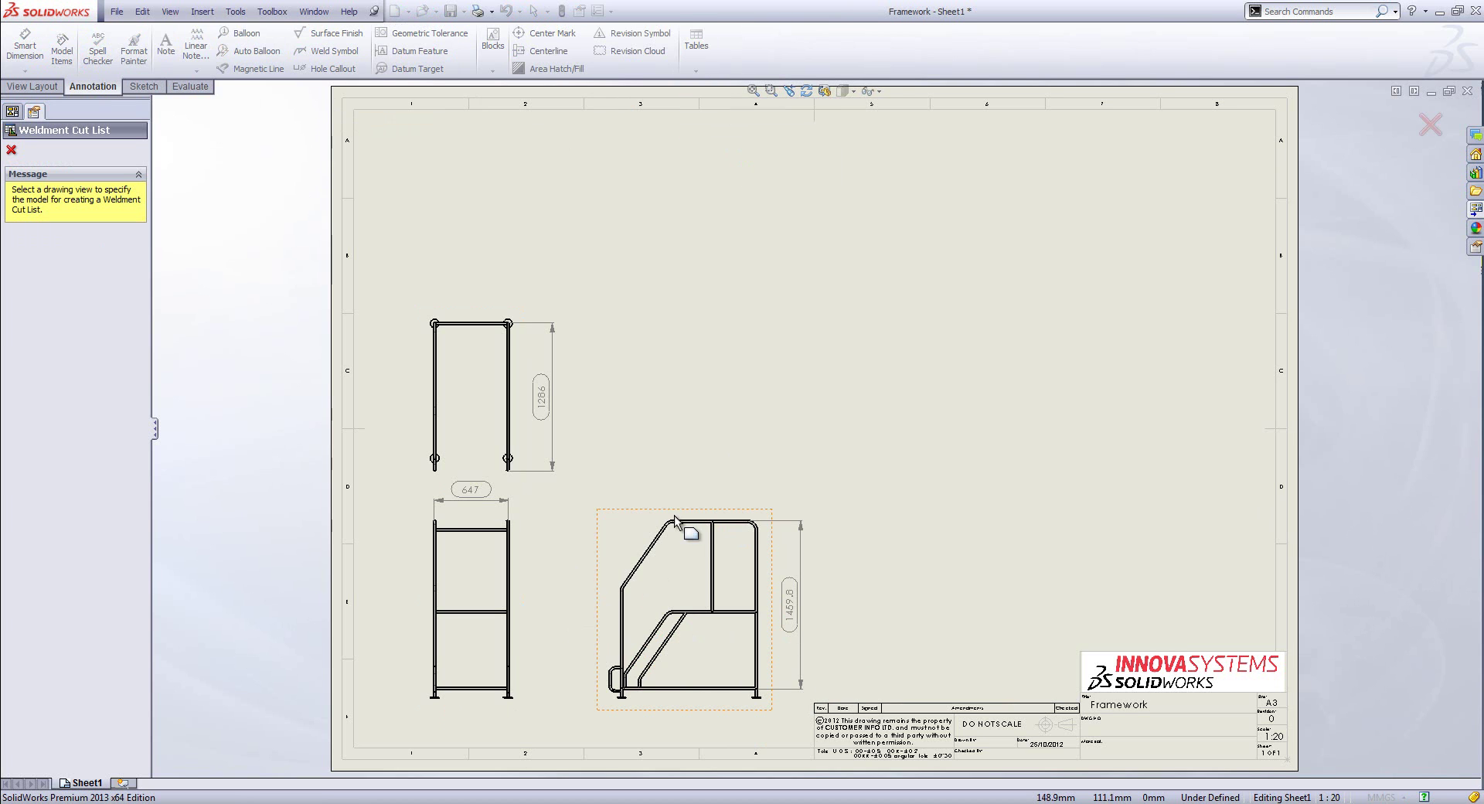
pyautogui.click(624, 516)
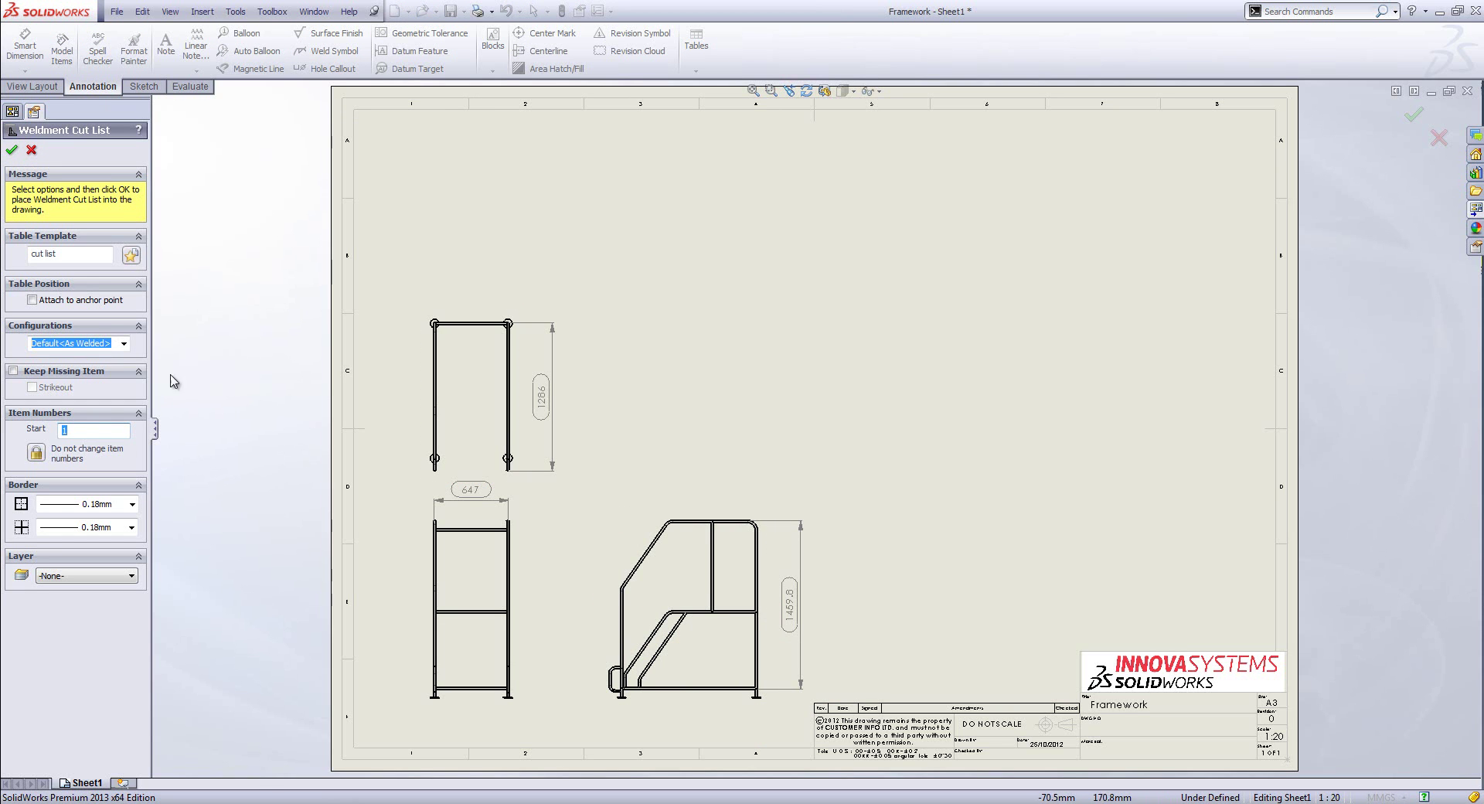
pyautogui.click(13, 151)
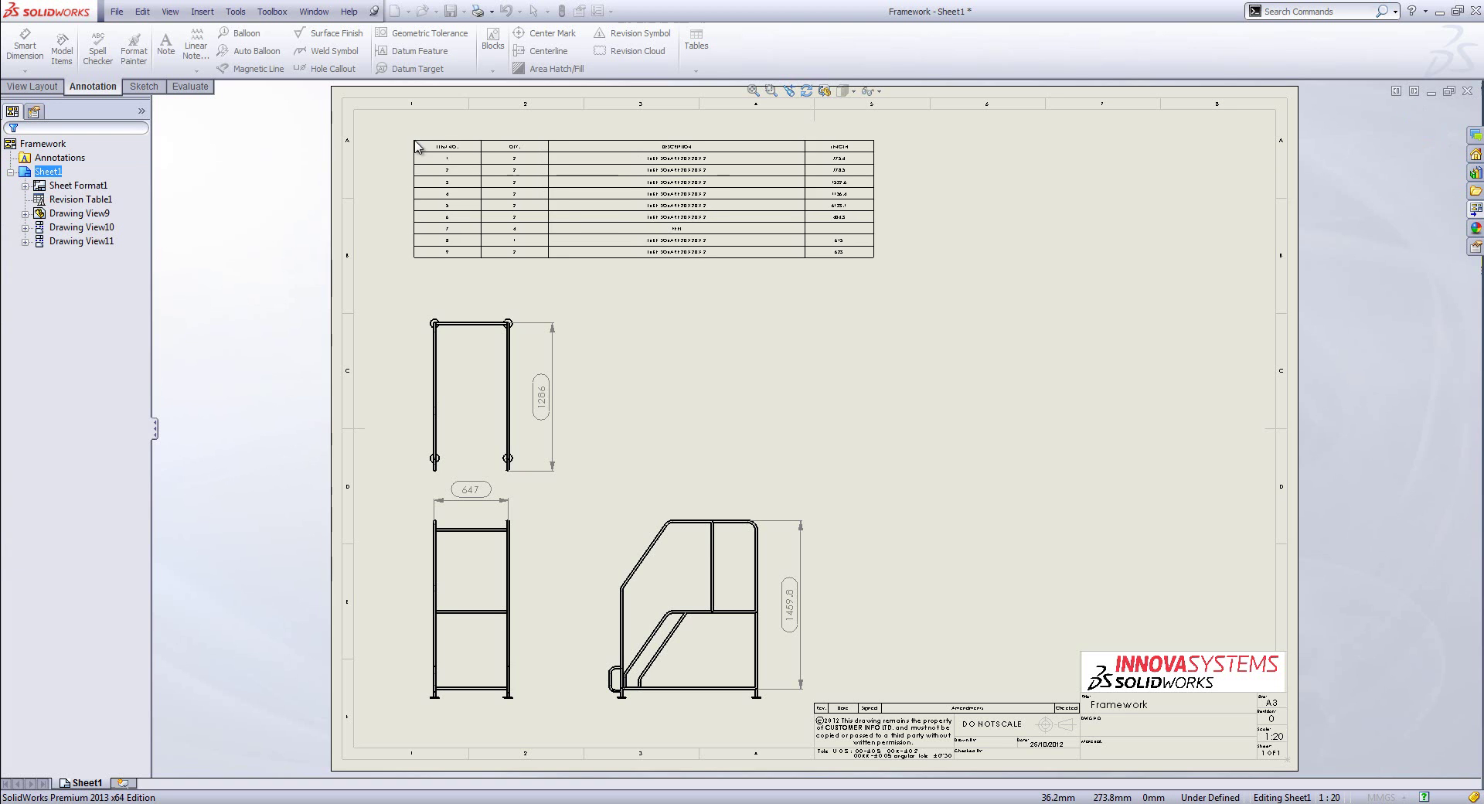
pyautogui.click(356, 113)
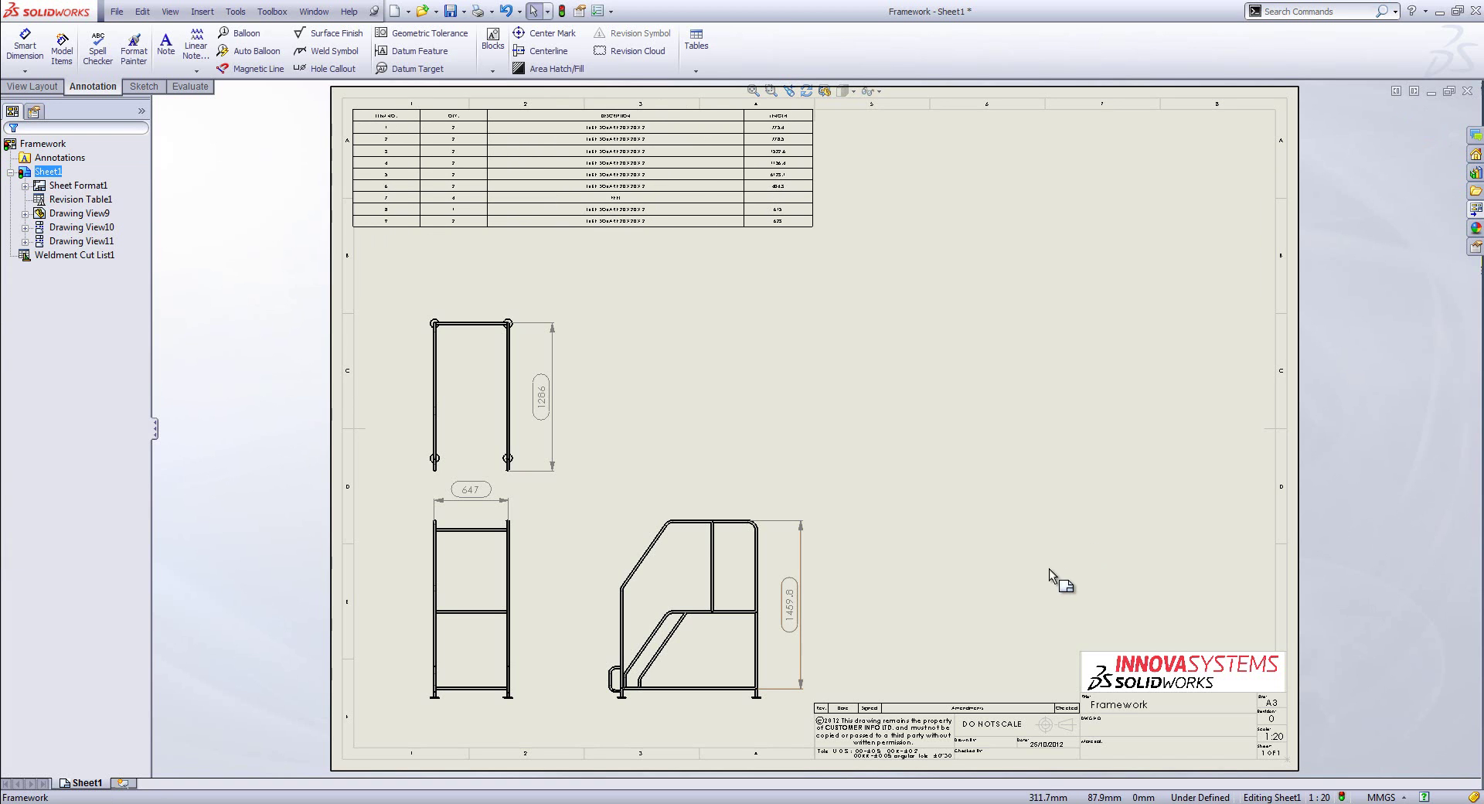
pyautogui.click(474, 216)
pyautogui.scroll(-3, 598, 226)
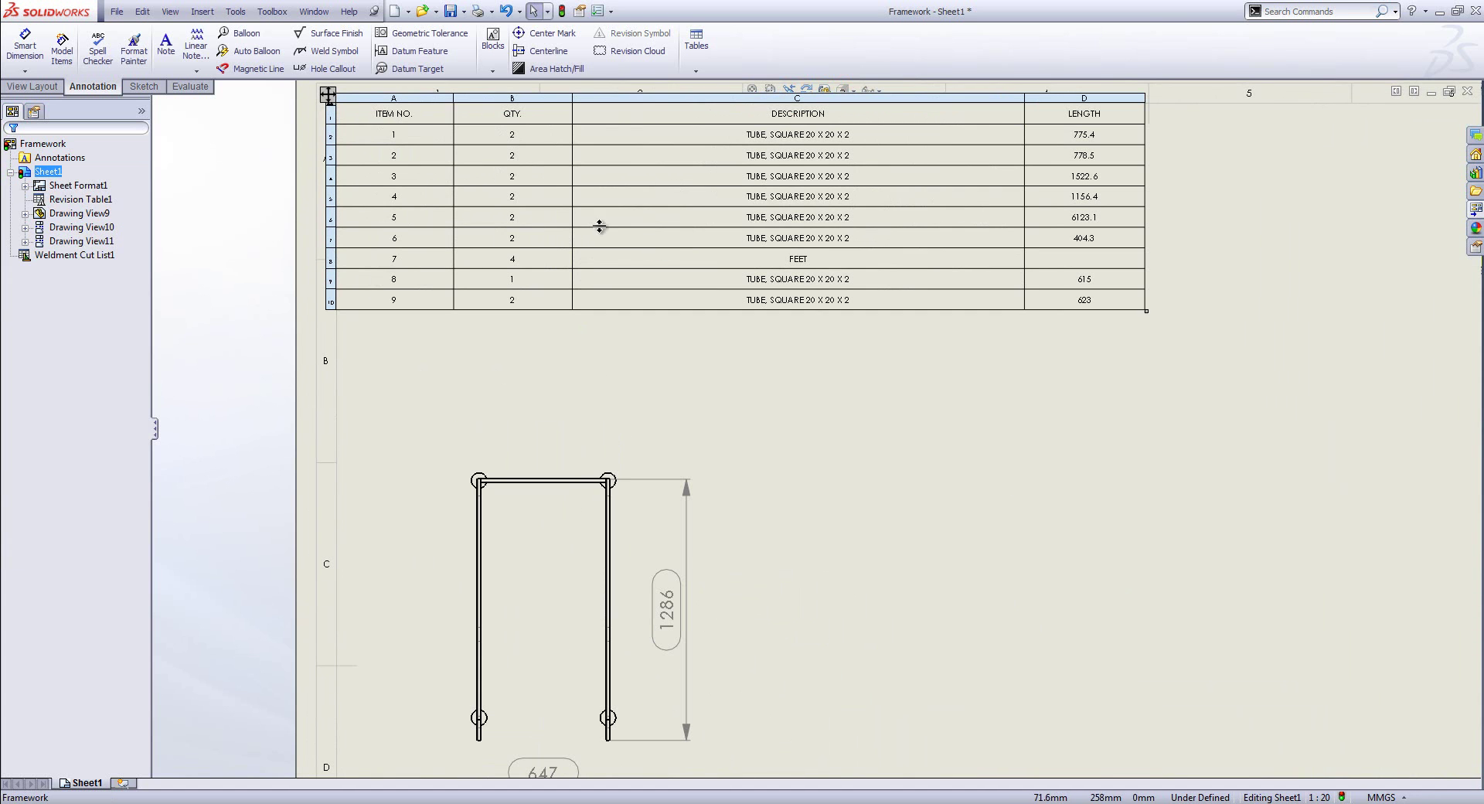
pyautogui.click(1024, 456)
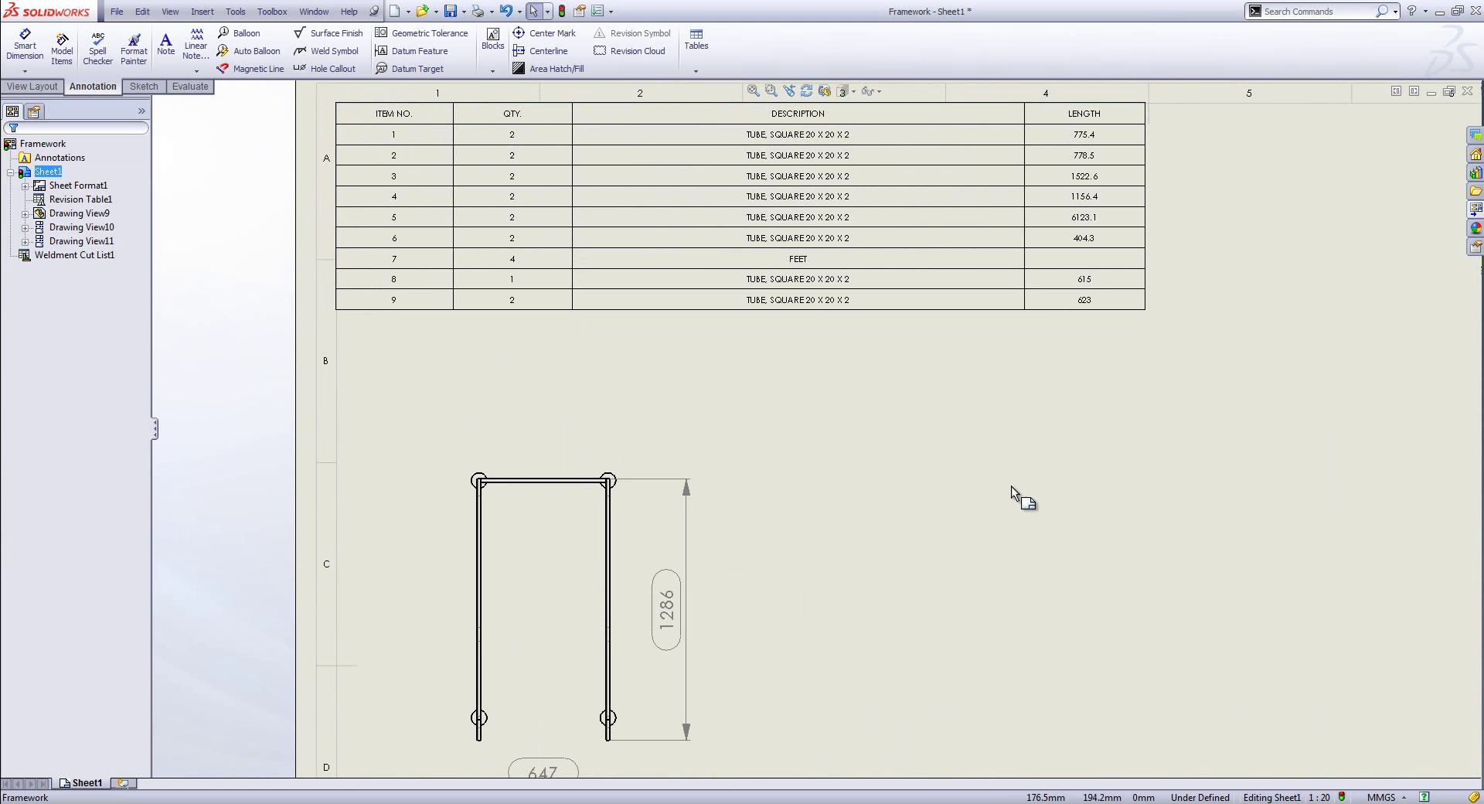
# Step: Auto-balloon the front and side views with circular item-number balloons laid out to the left of each view
pyautogui.moveTo(1005, 533); pyautogui.dragTo(936, 50, button='middle')
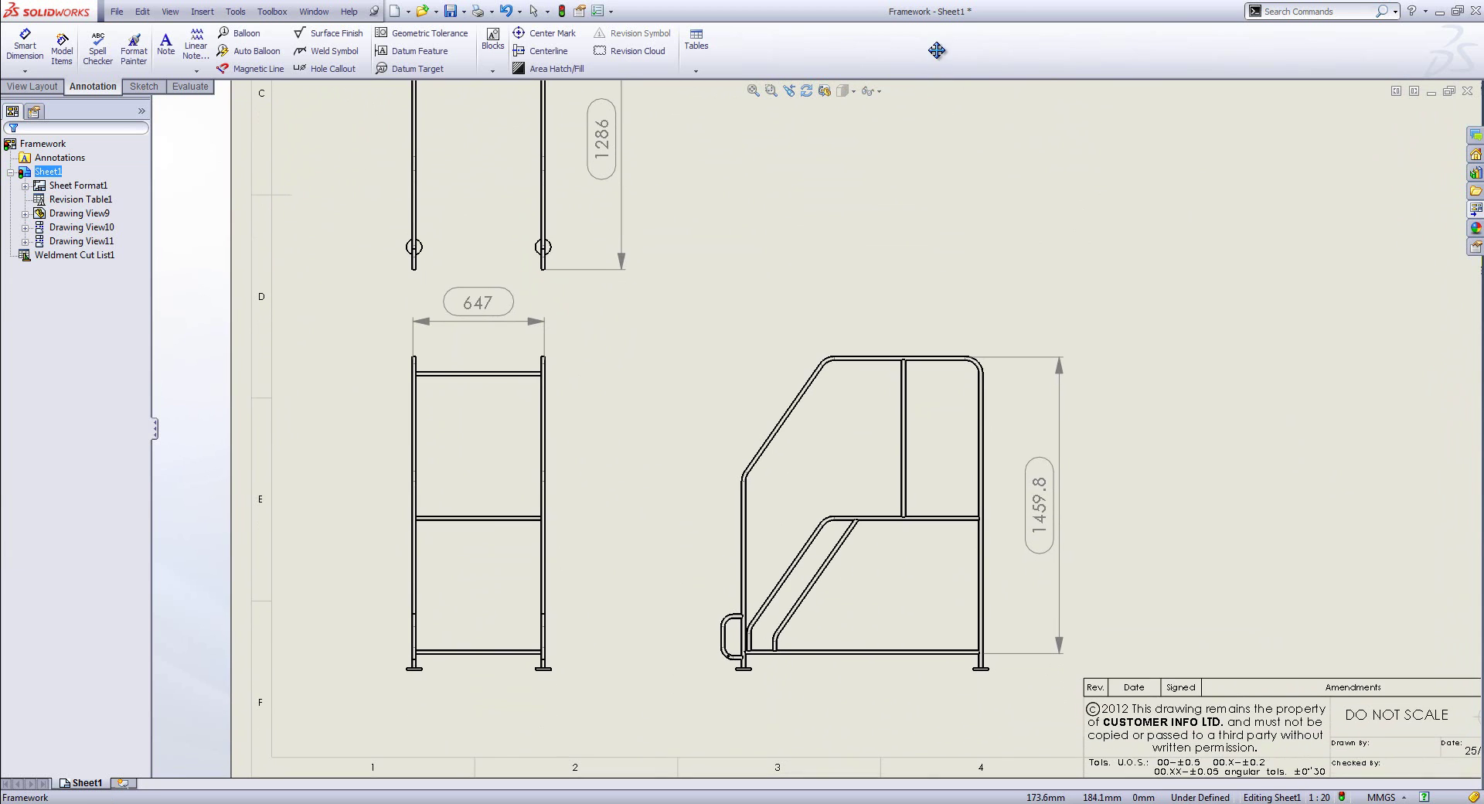
pyautogui.click(272, 56)
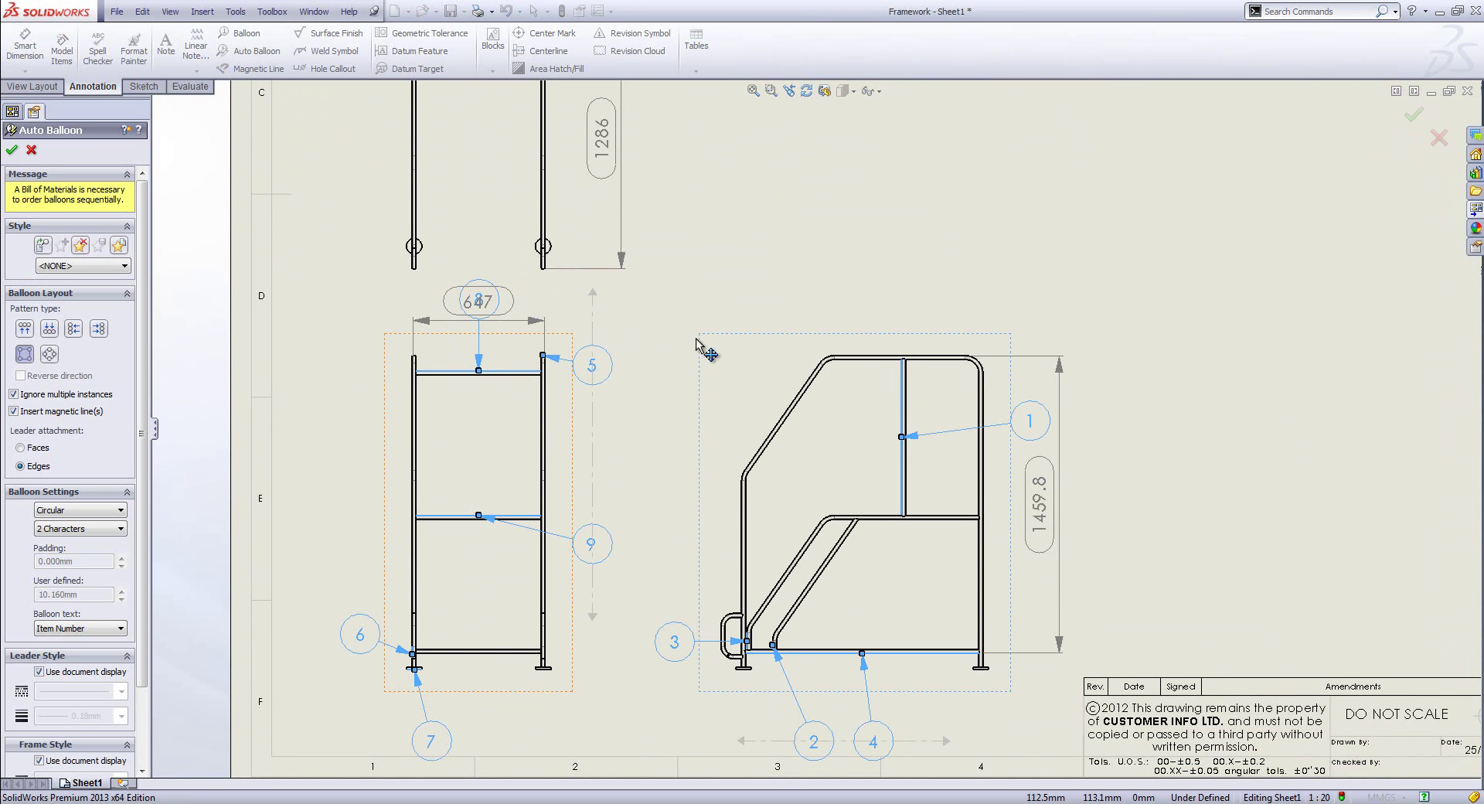
pyautogui.moveTo(711, 330); pyautogui.dragTo(728, 233, button='middle')
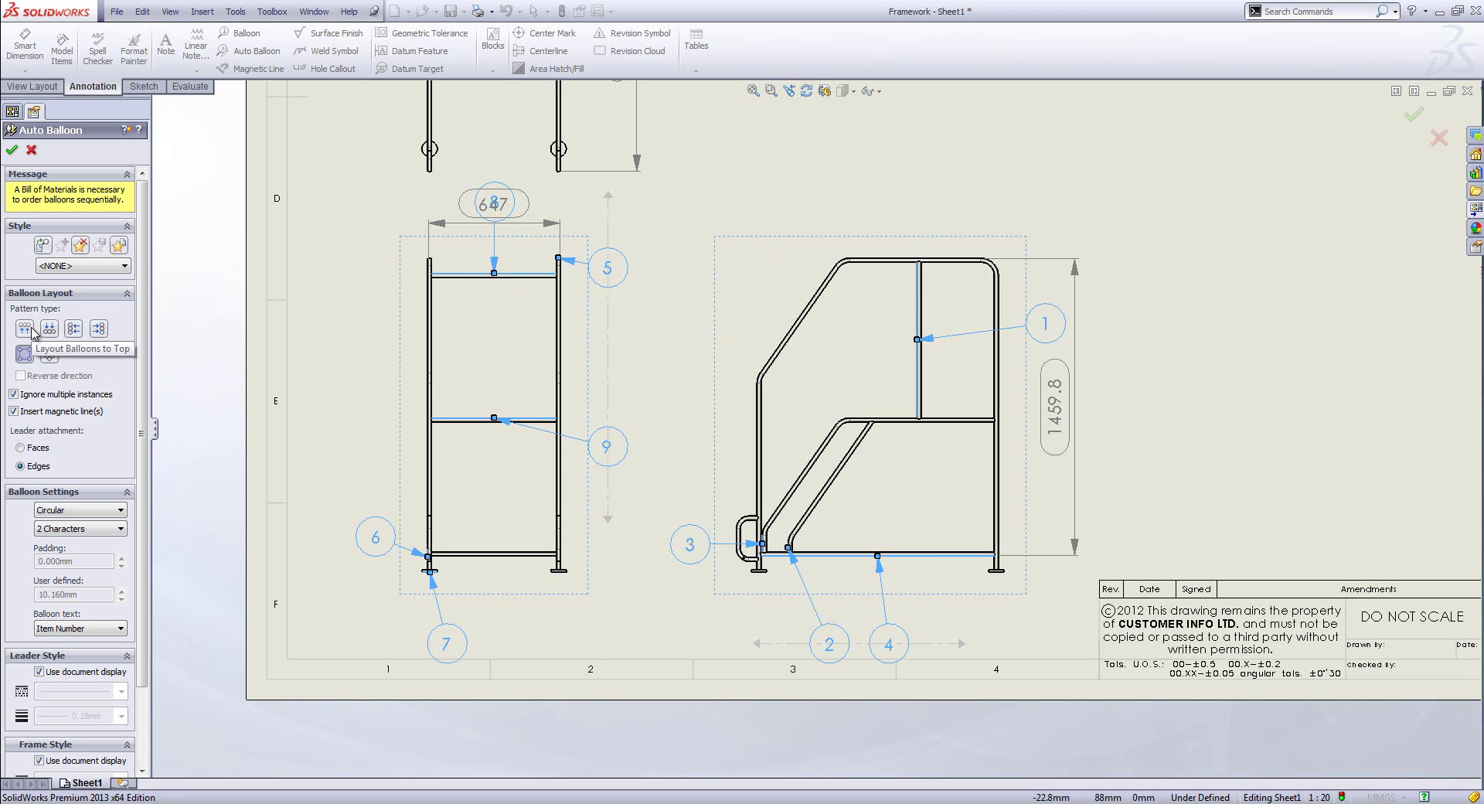
pyautogui.click(82, 329)
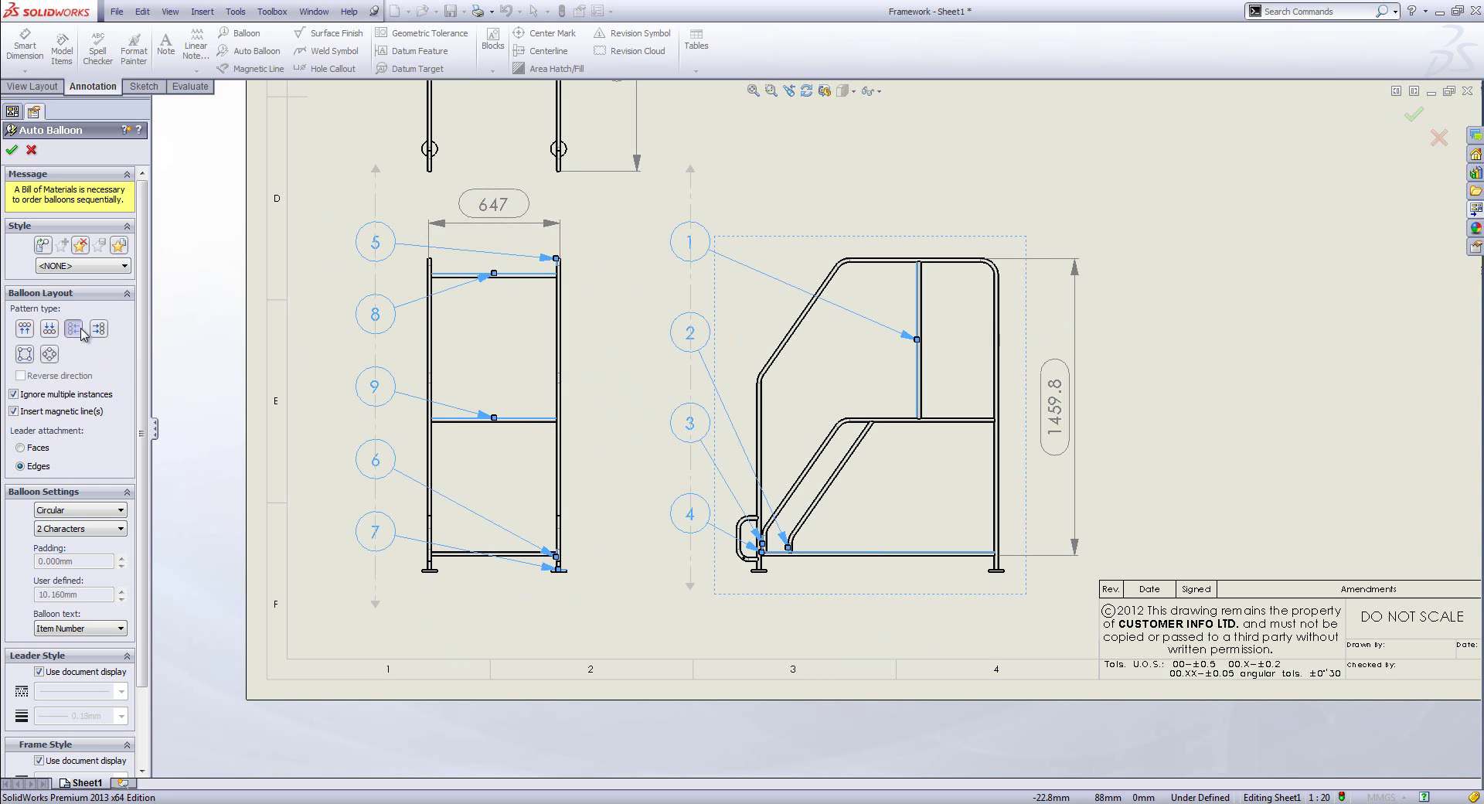
pyautogui.click(13, 151)
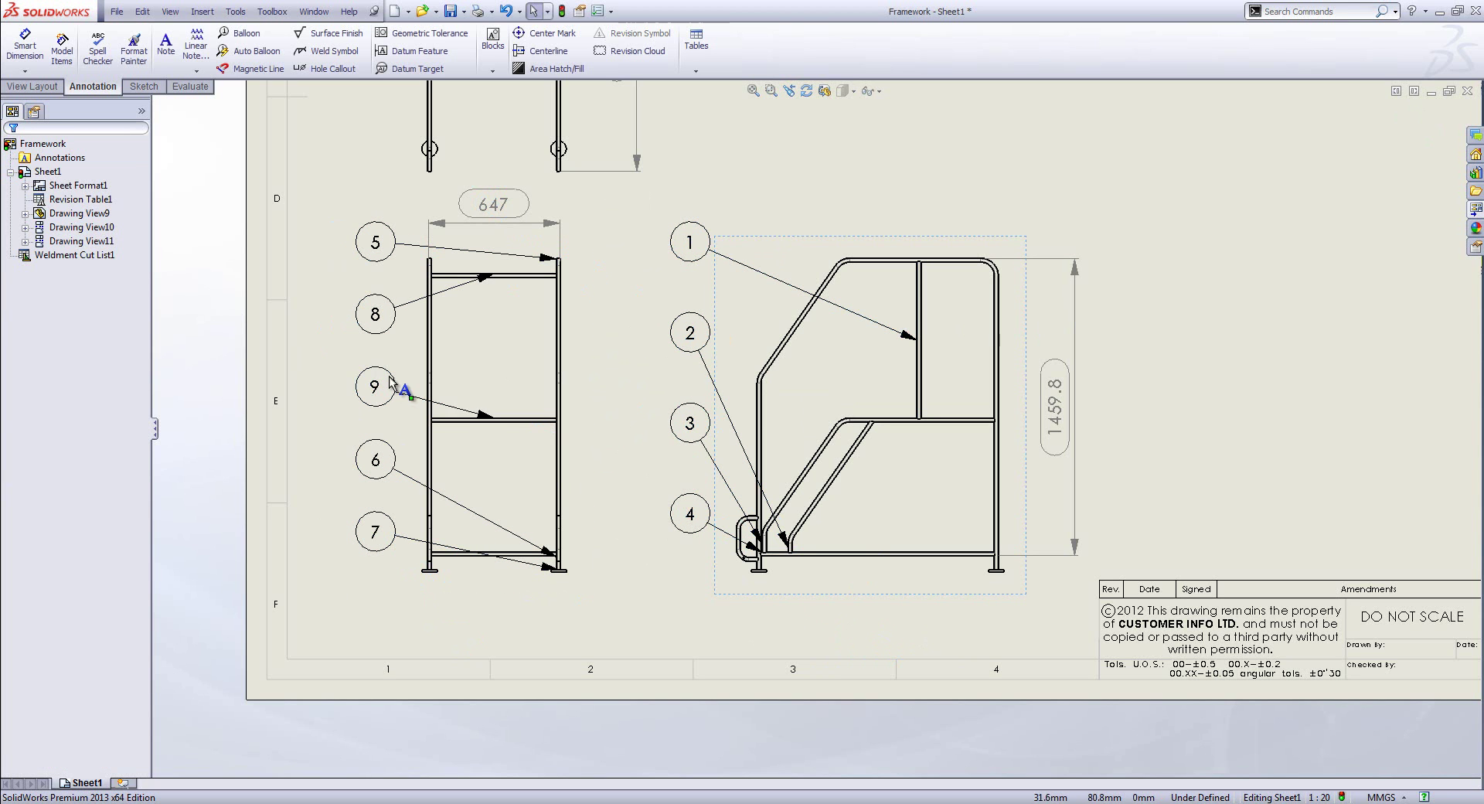
# Step: Tilt the side view's magnetic balloon line to about 58° along the sloping handrail, about 77 mm long, with equal balloon spacing
pyautogui.click(702, 236)
pyautogui.click(703, 236)
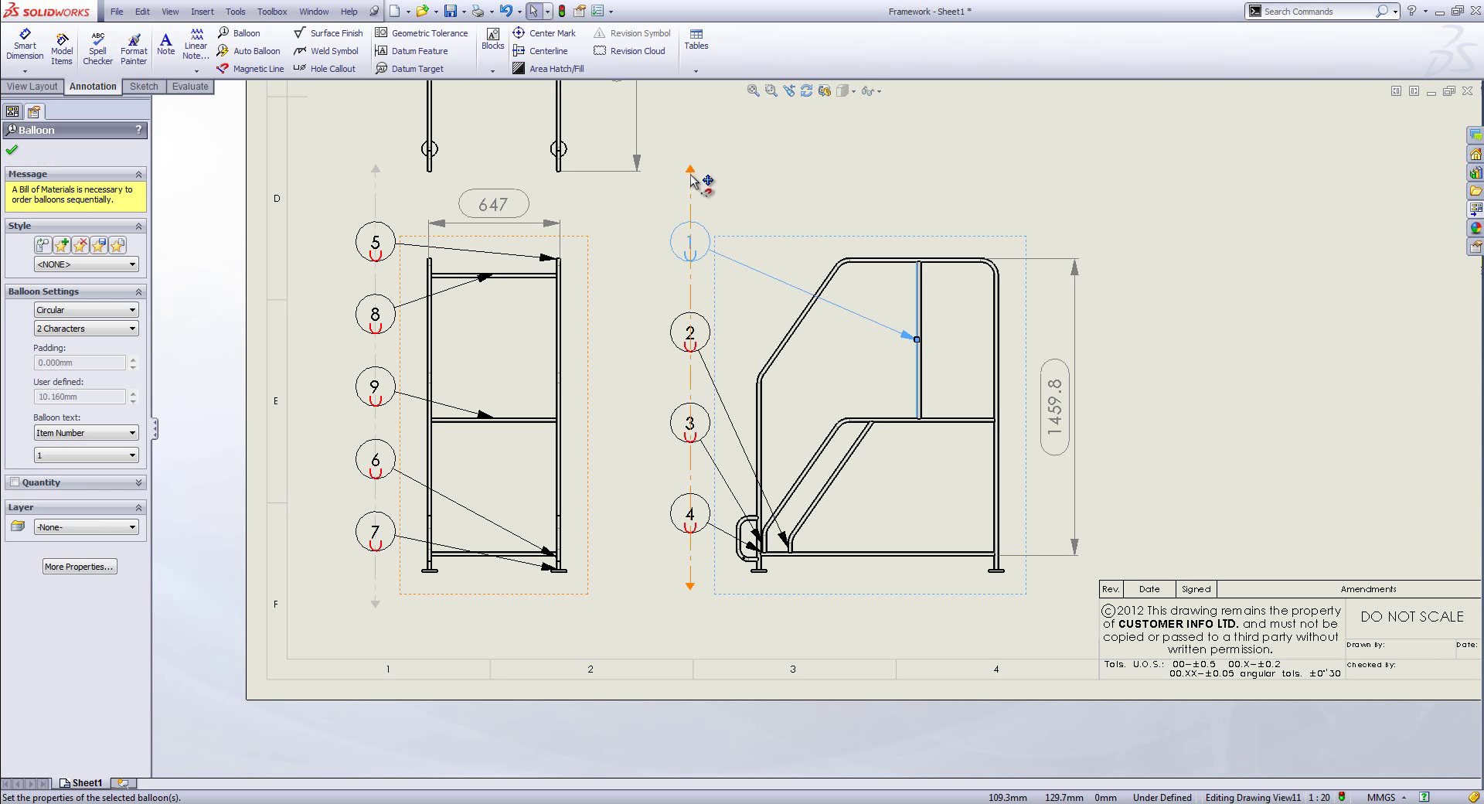
pyautogui.moveTo(690, 170); pyautogui.dragTo(857, 117)
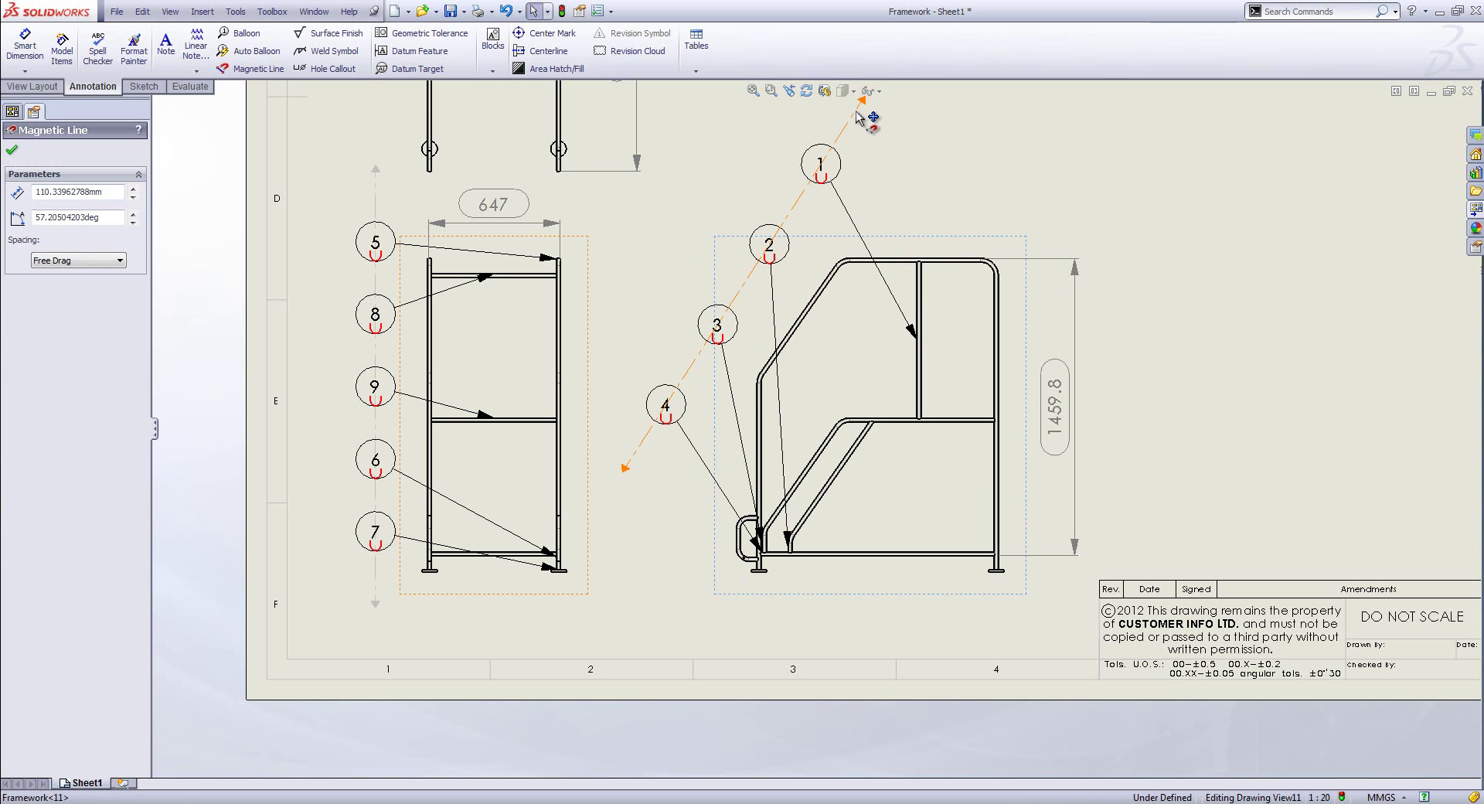
pyautogui.click(88, 261)
pyautogui.click(54, 274)
pyautogui.moveTo(862, 101); pyautogui.dragTo(834, 140)
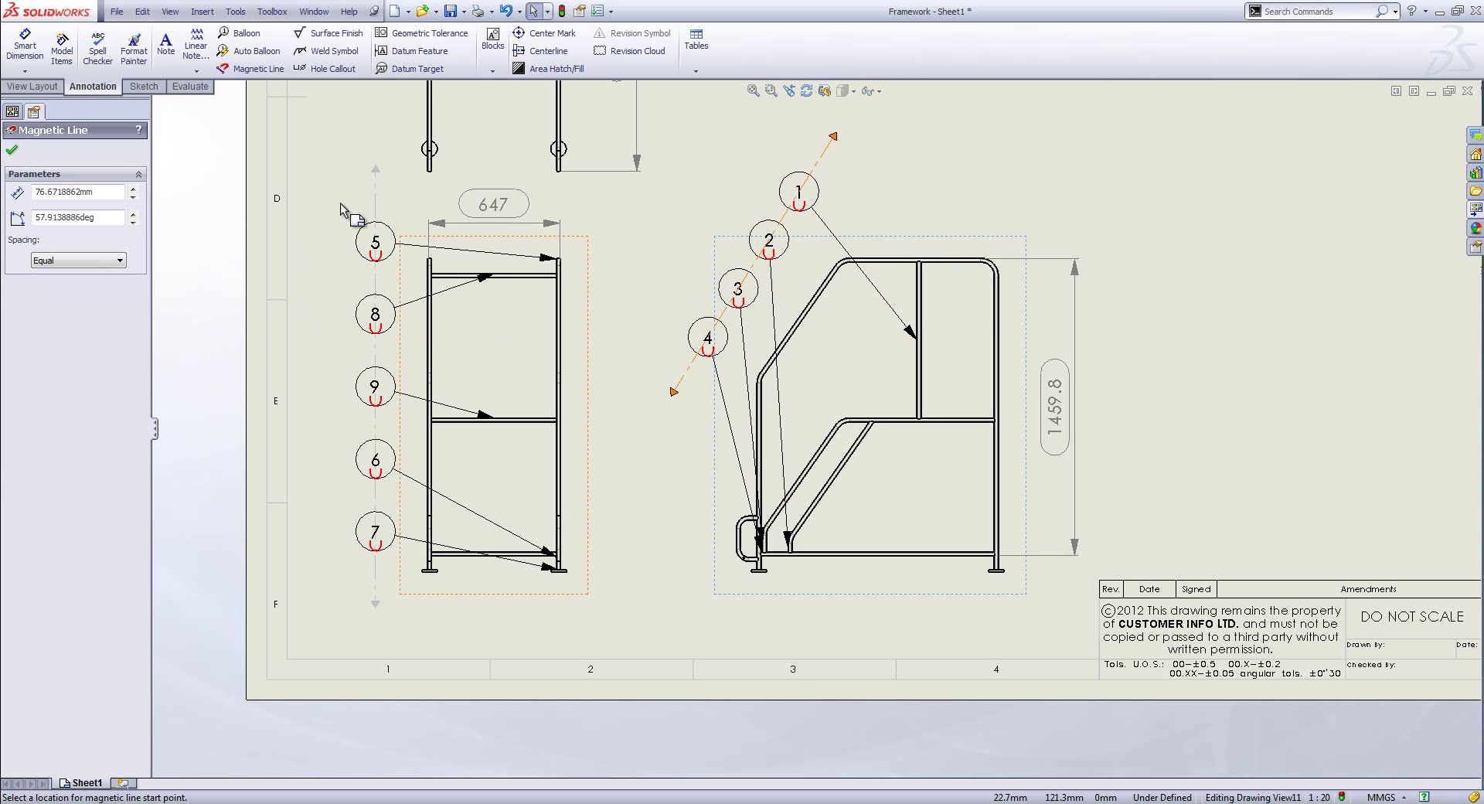
# Step: Move the front view's magnetic balloon line outward and slightly upward, away from the uprights
pyautogui.click(376, 189)
pyautogui.moveTo(376, 189); pyautogui.dragTo(349, 172)
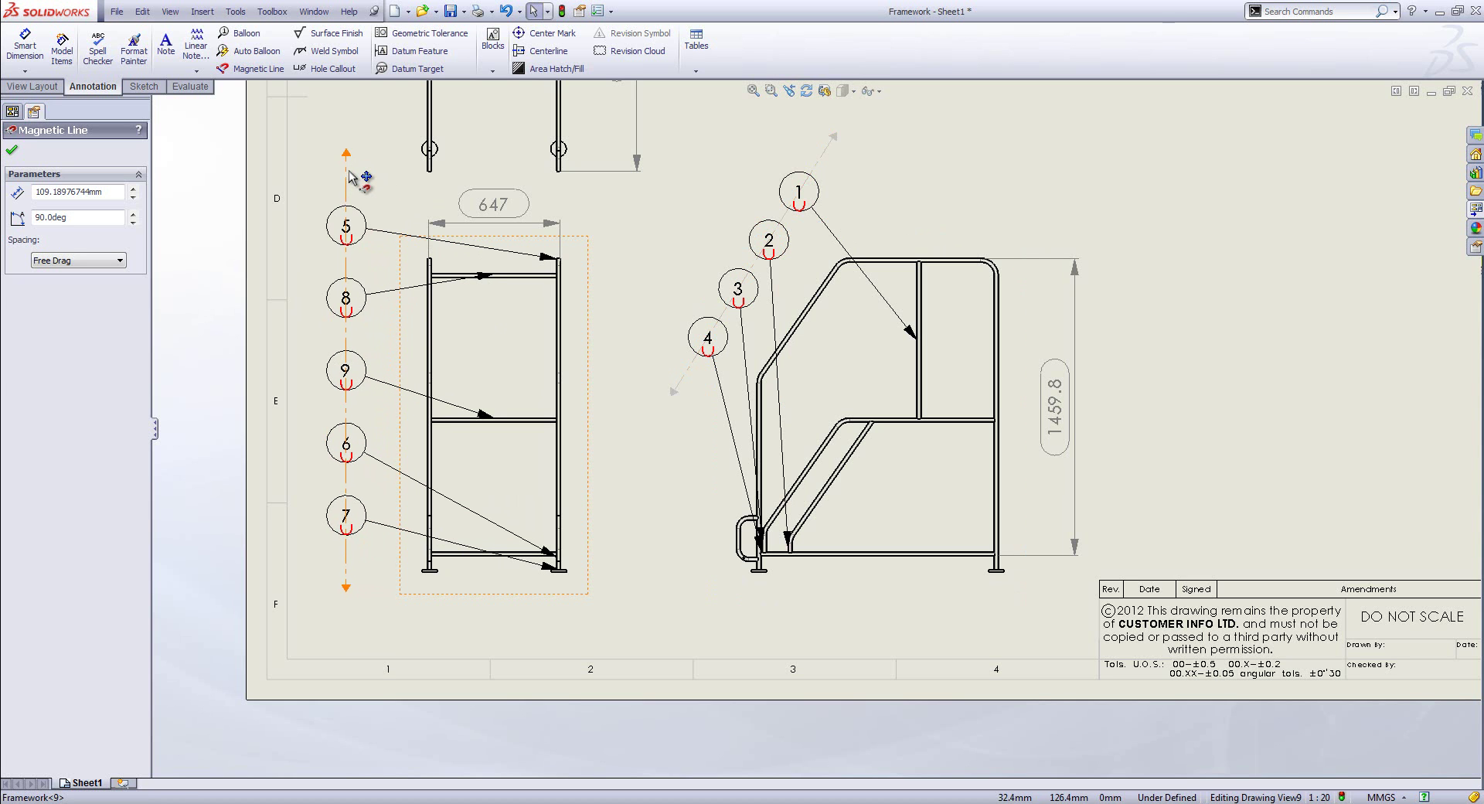
pyautogui.click(629, 239)
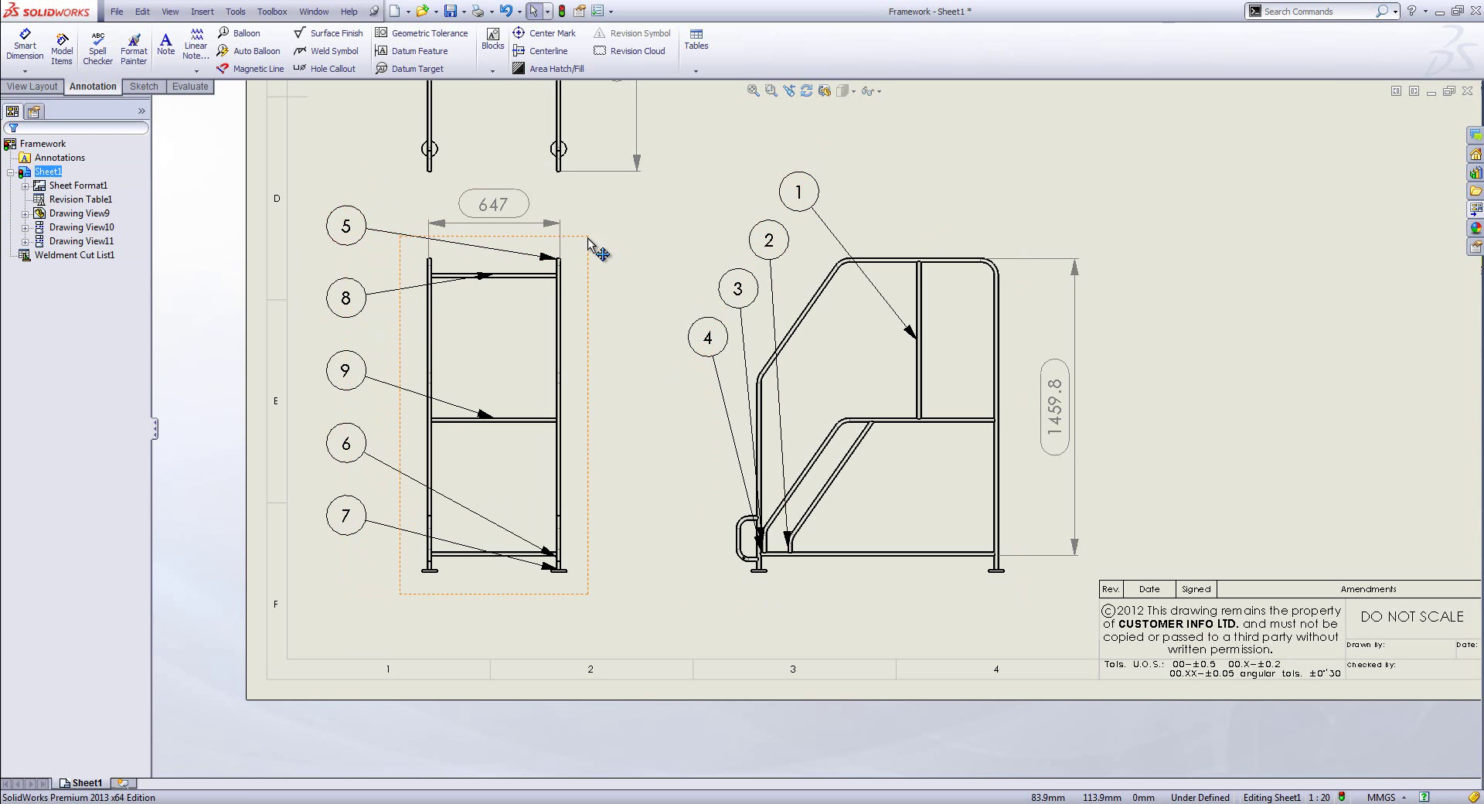
# Step: Add a column to the right of LENGTH in the weldment cut list, showing the cut list item property ANGLE1
pyautogui.press('f')
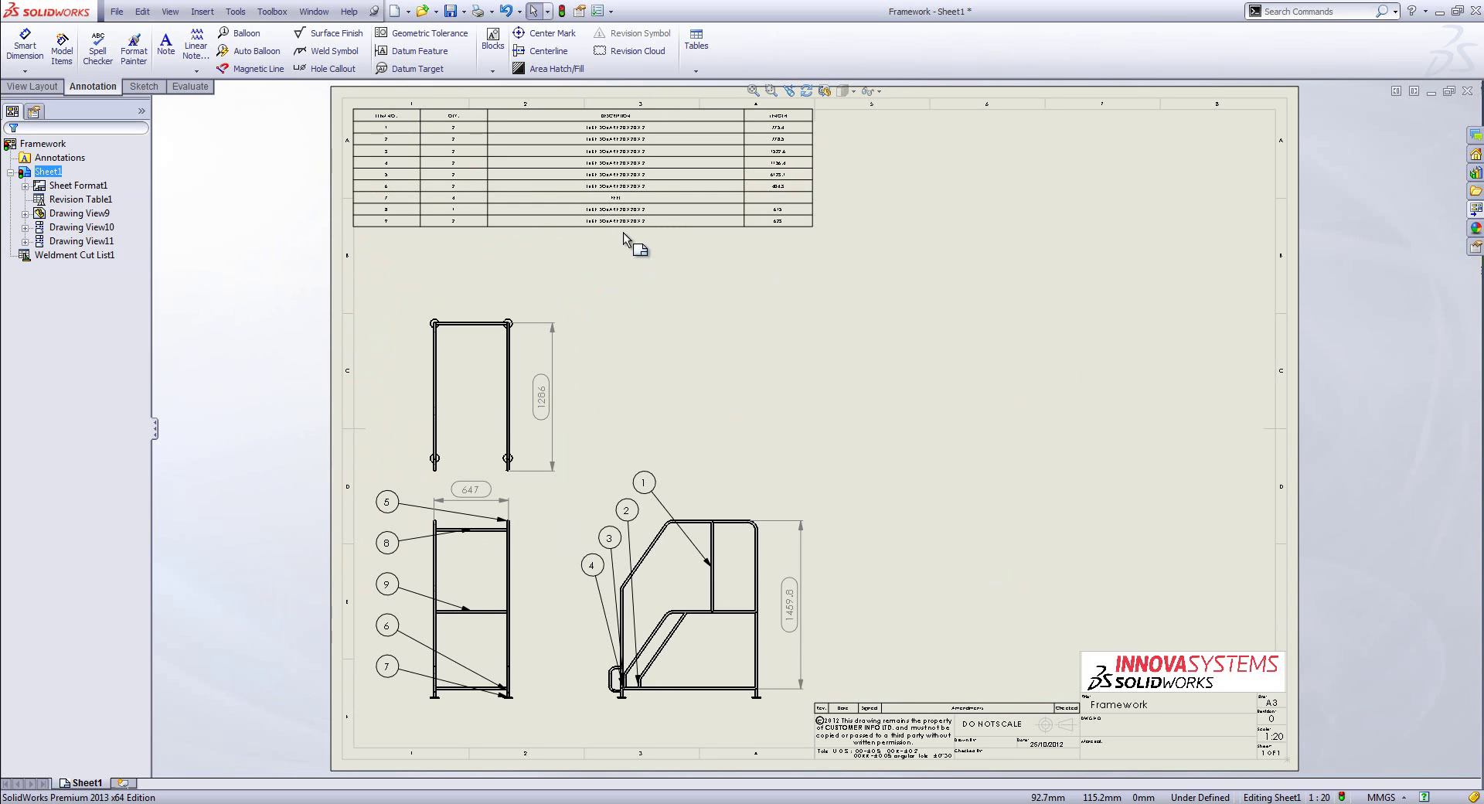
pyautogui.click(799, 103)
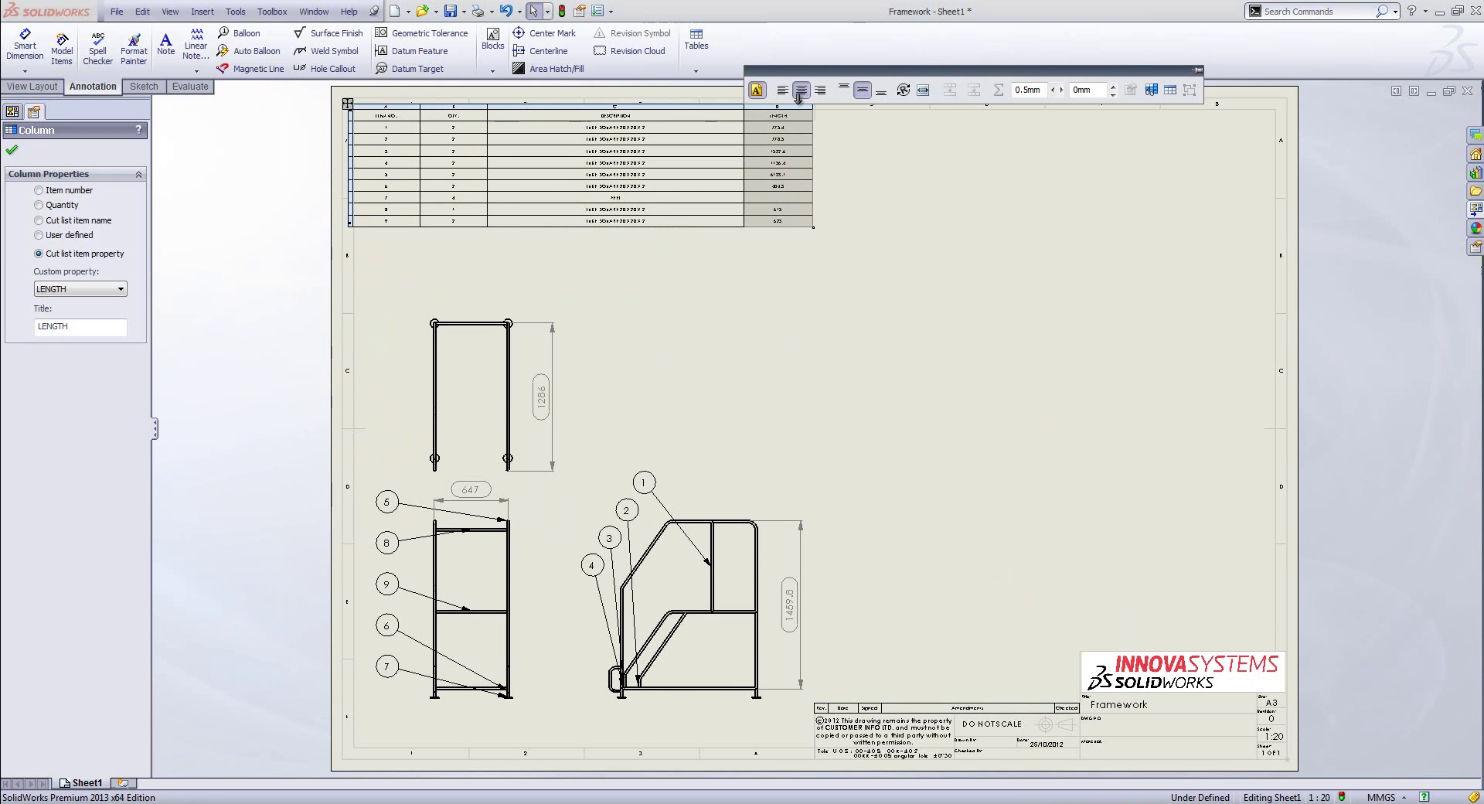
pyautogui.rightClick(798, 144)
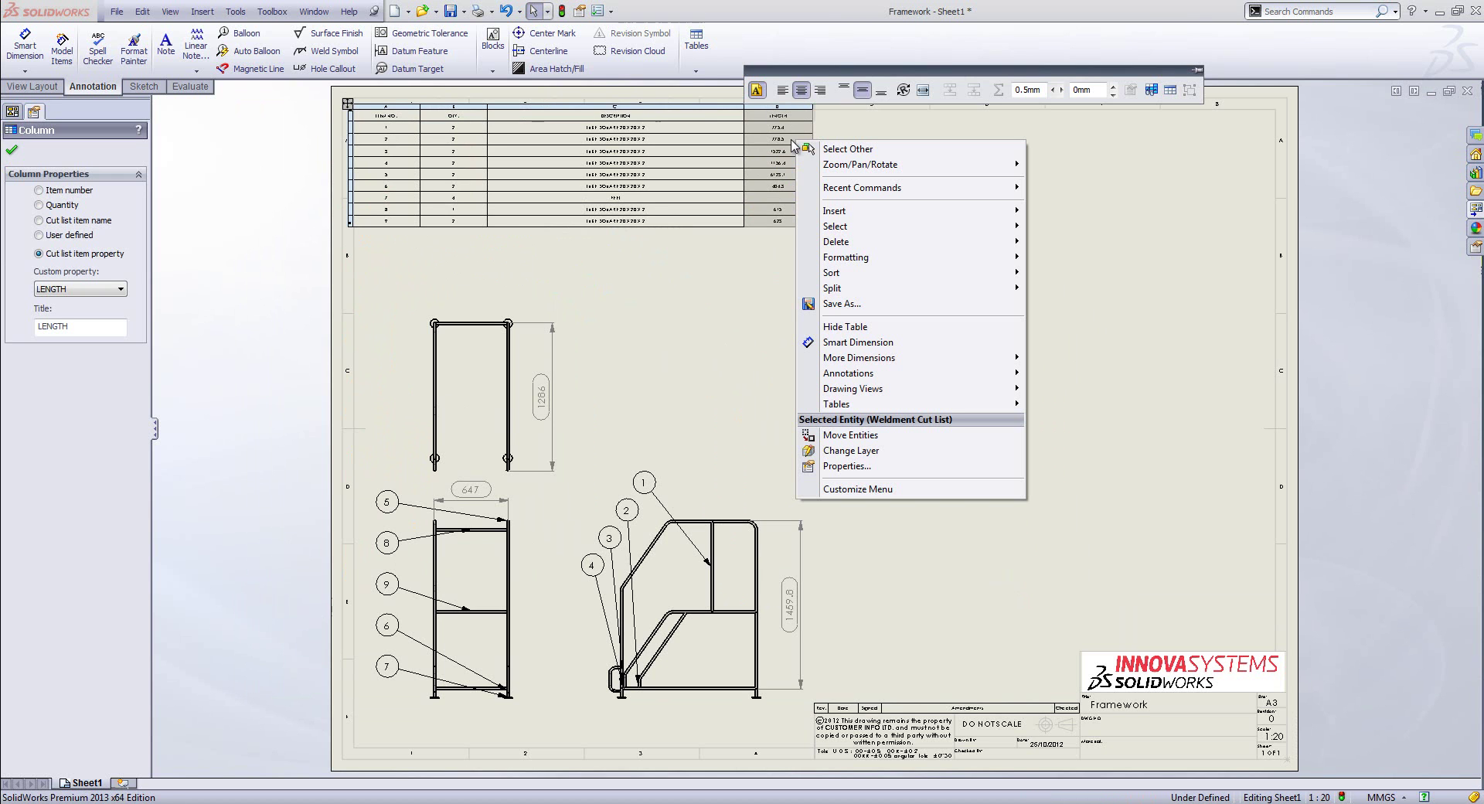
pyautogui.moveTo(943, 211)
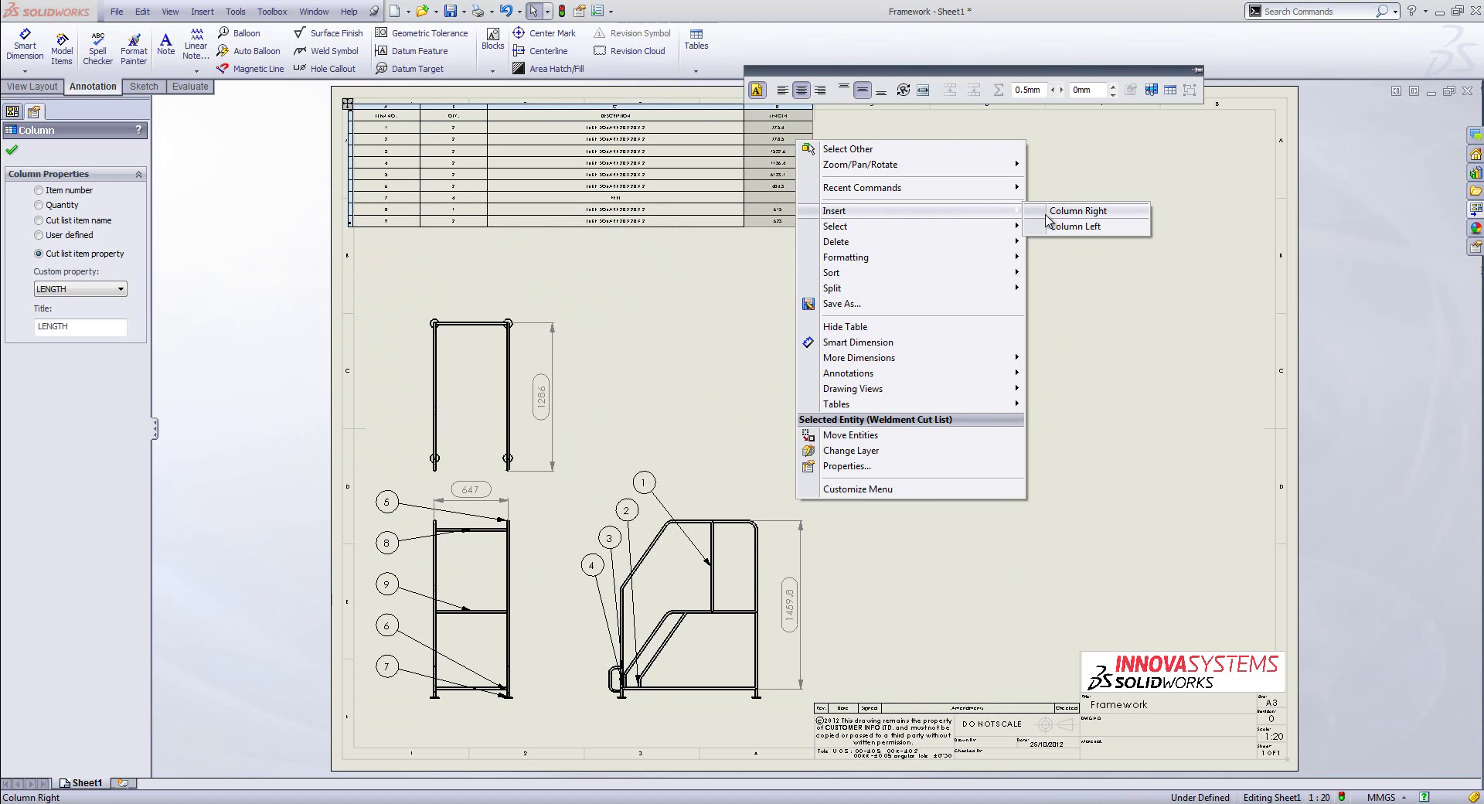
pyautogui.click(1066, 215)
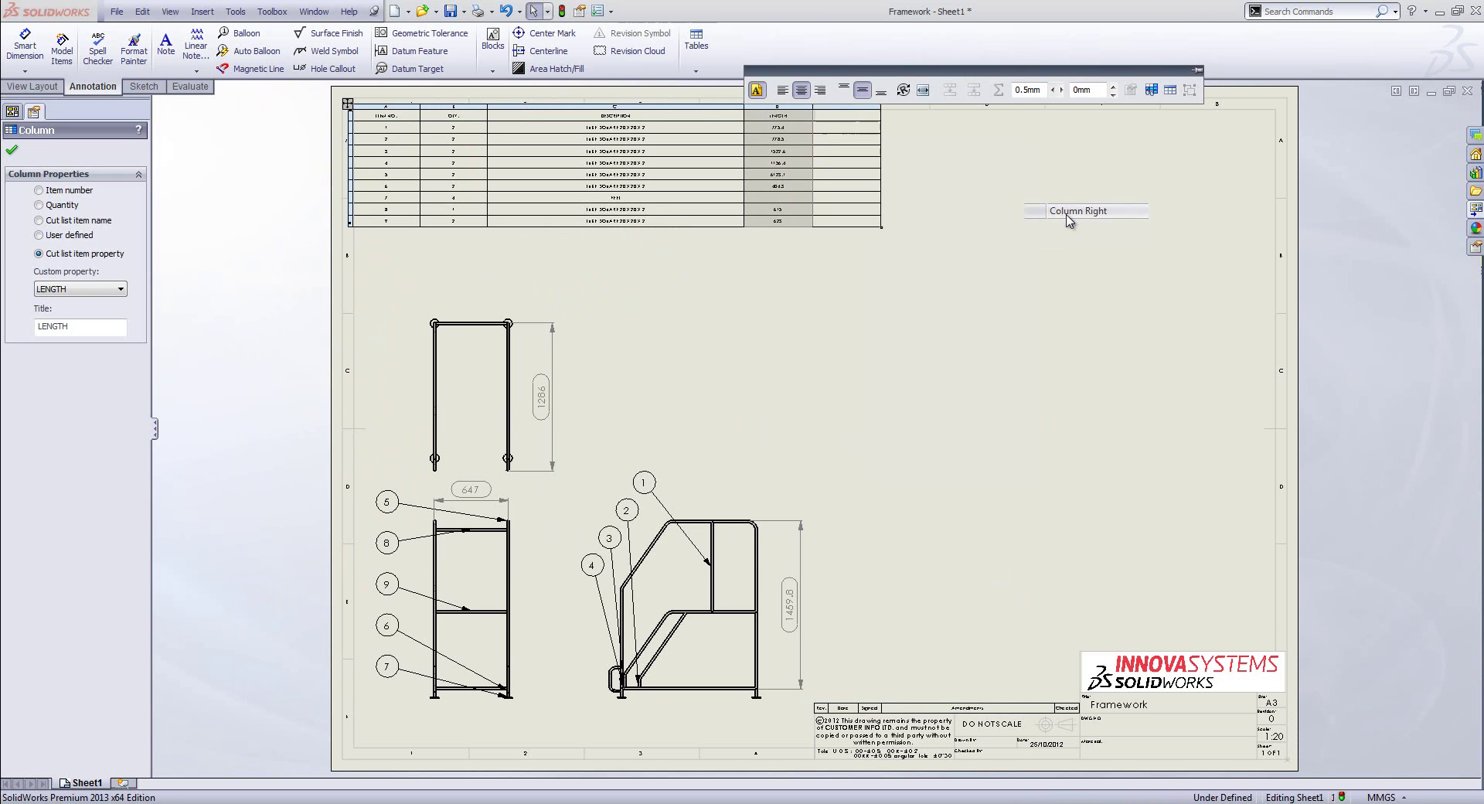
pyautogui.click(856, 110)
pyautogui.click(73, 253)
pyautogui.click(95, 290)
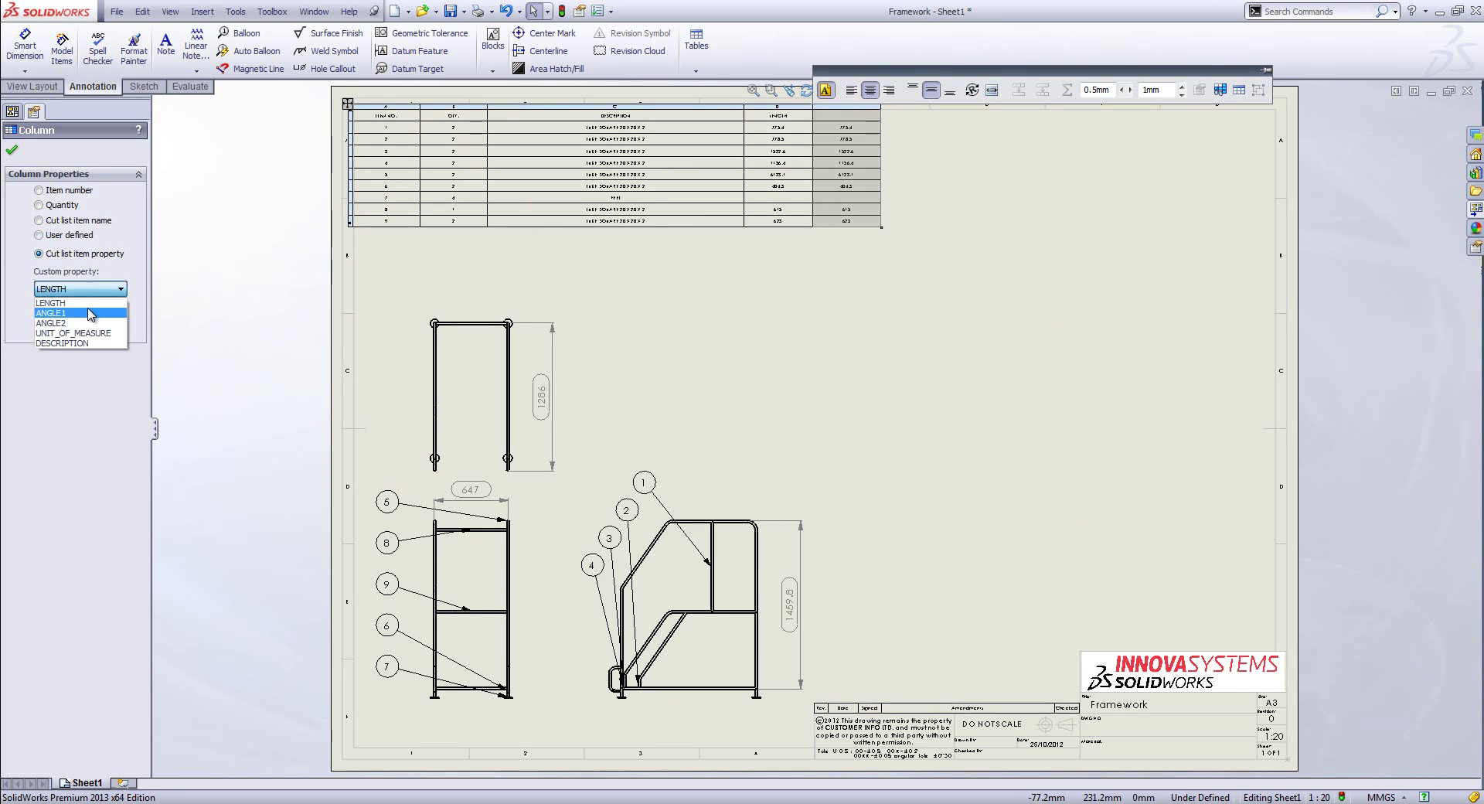
pyautogui.click(92, 313)
pyautogui.click(919, 132)
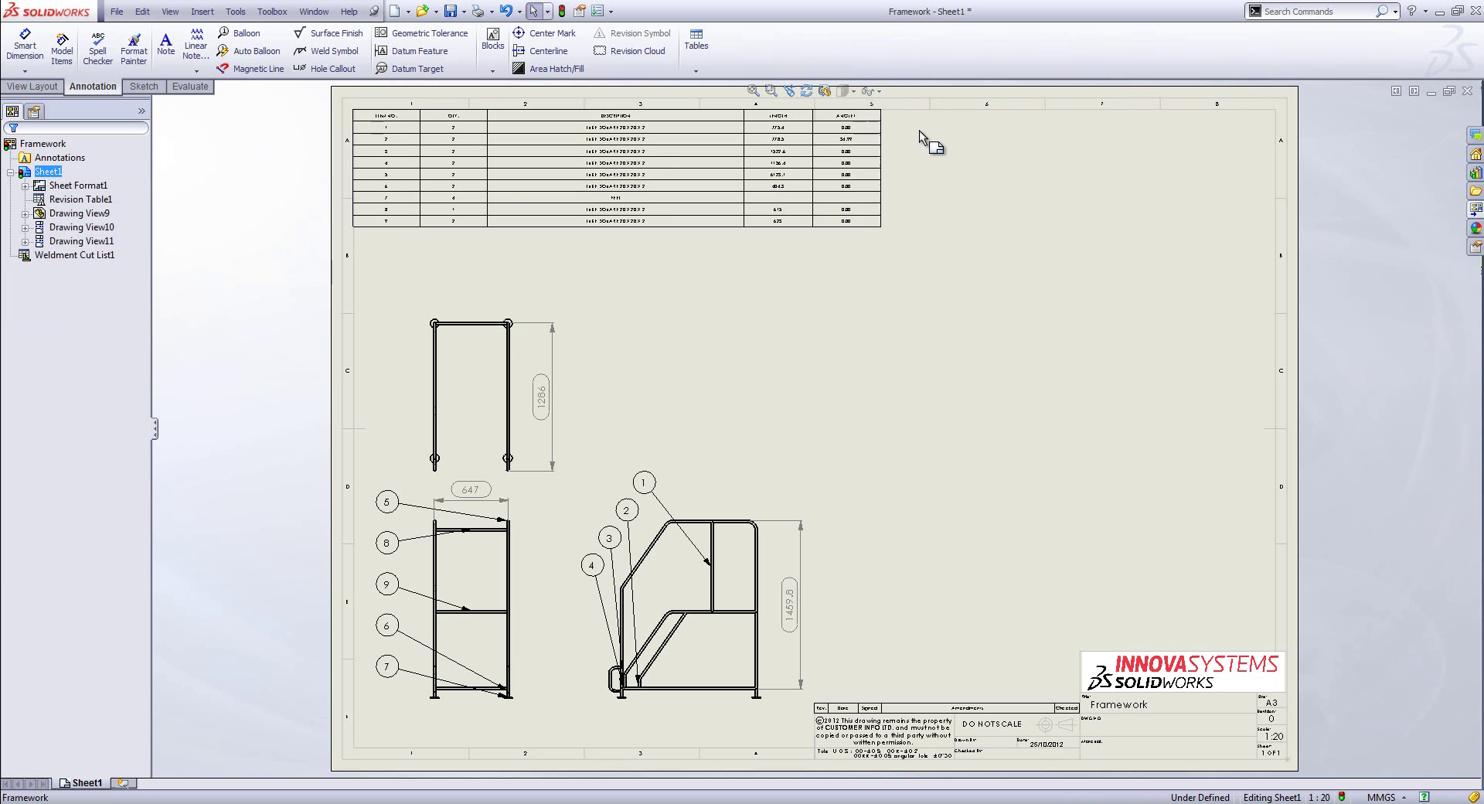
# Step: Add another cut list column to the right of ANGLE1, showing the cut list item property ANGLE2
pyautogui.click(871, 98)
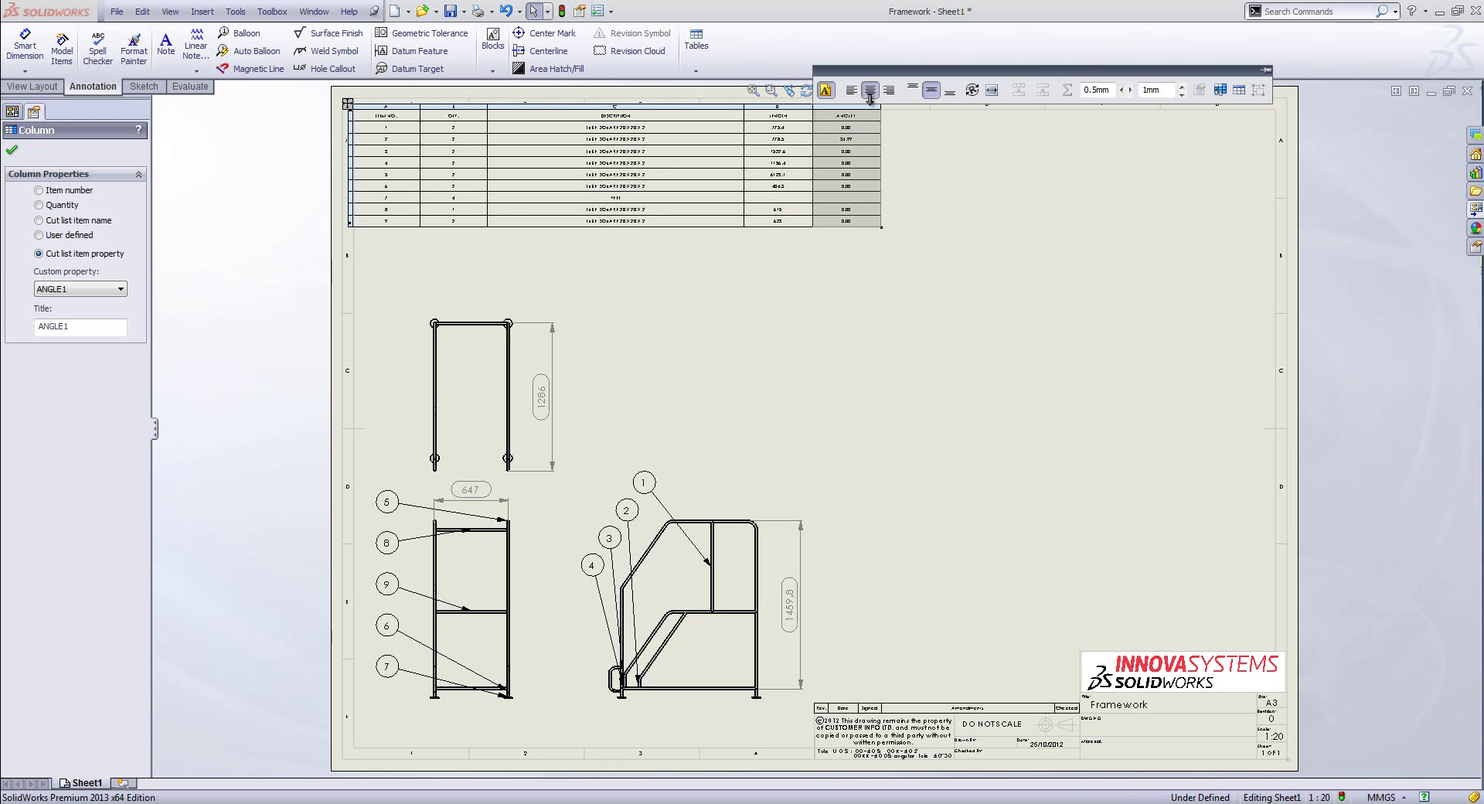
pyautogui.rightClick(870, 101)
pyautogui.moveTo(1011, 182)
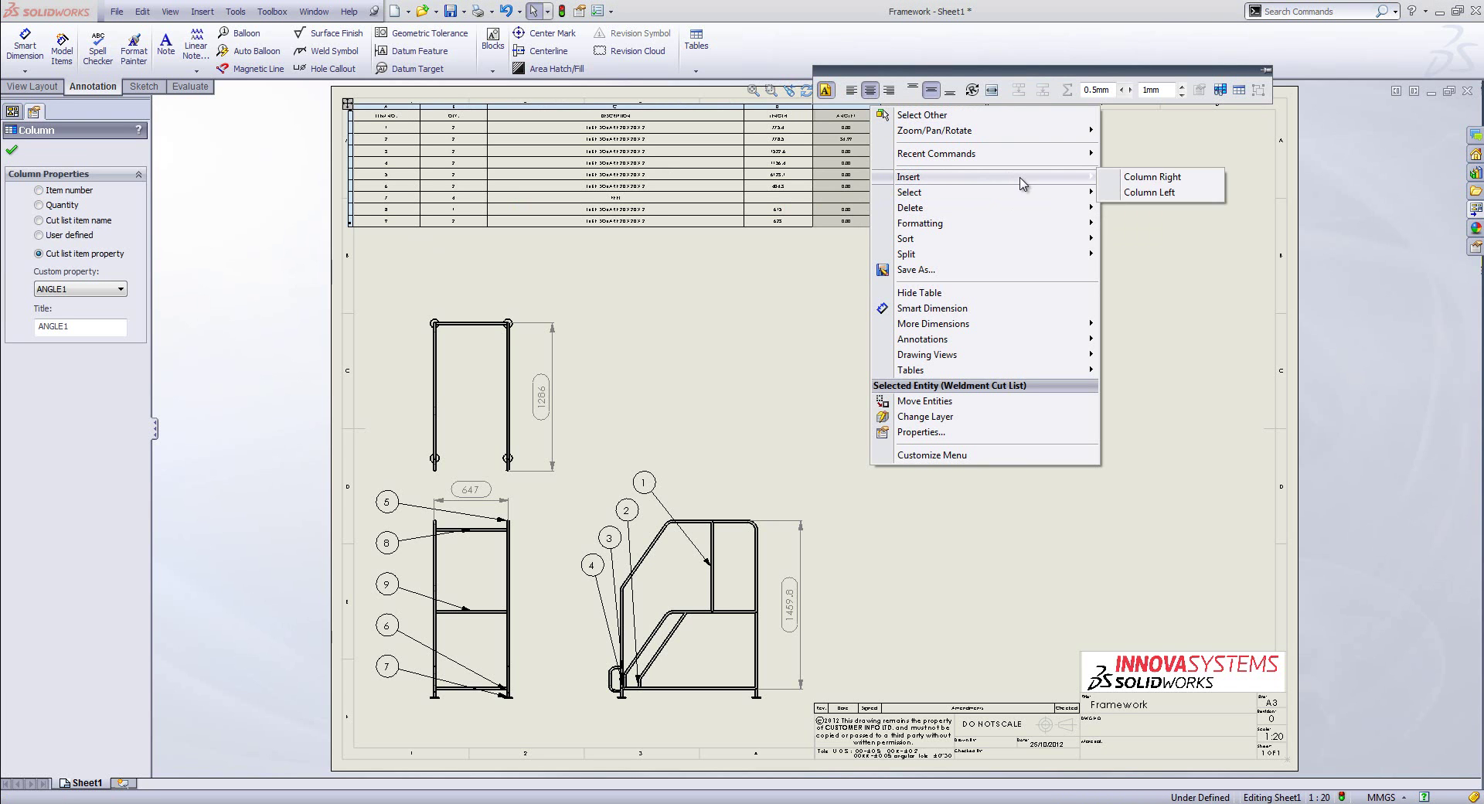
pyautogui.click(1141, 180)
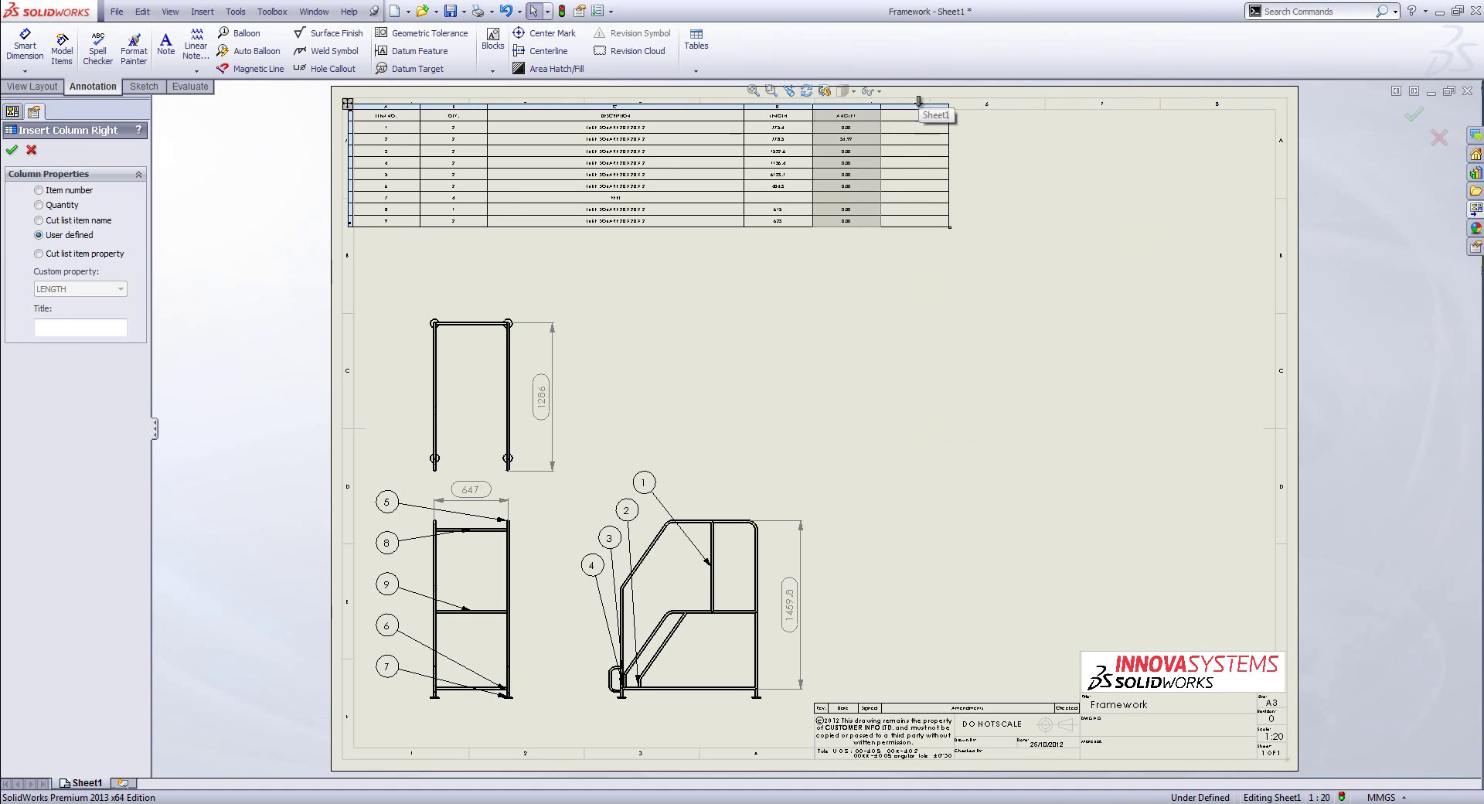
pyautogui.click(927, 98)
pyautogui.click(78, 253)
pyautogui.click(81, 289)
pyautogui.click(82, 323)
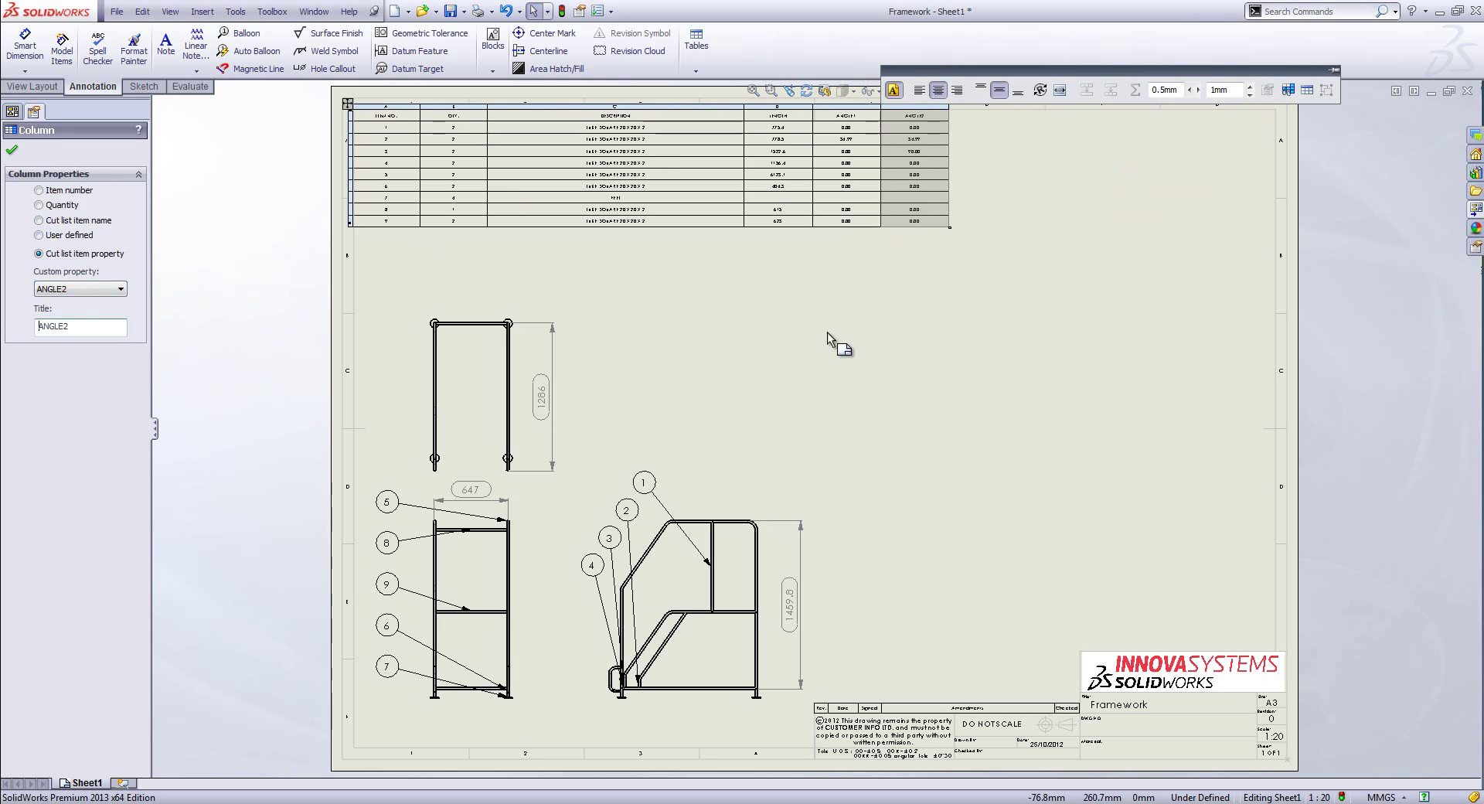
pyautogui.click(838, 340)
pyautogui.scroll(-5, 920, 193)
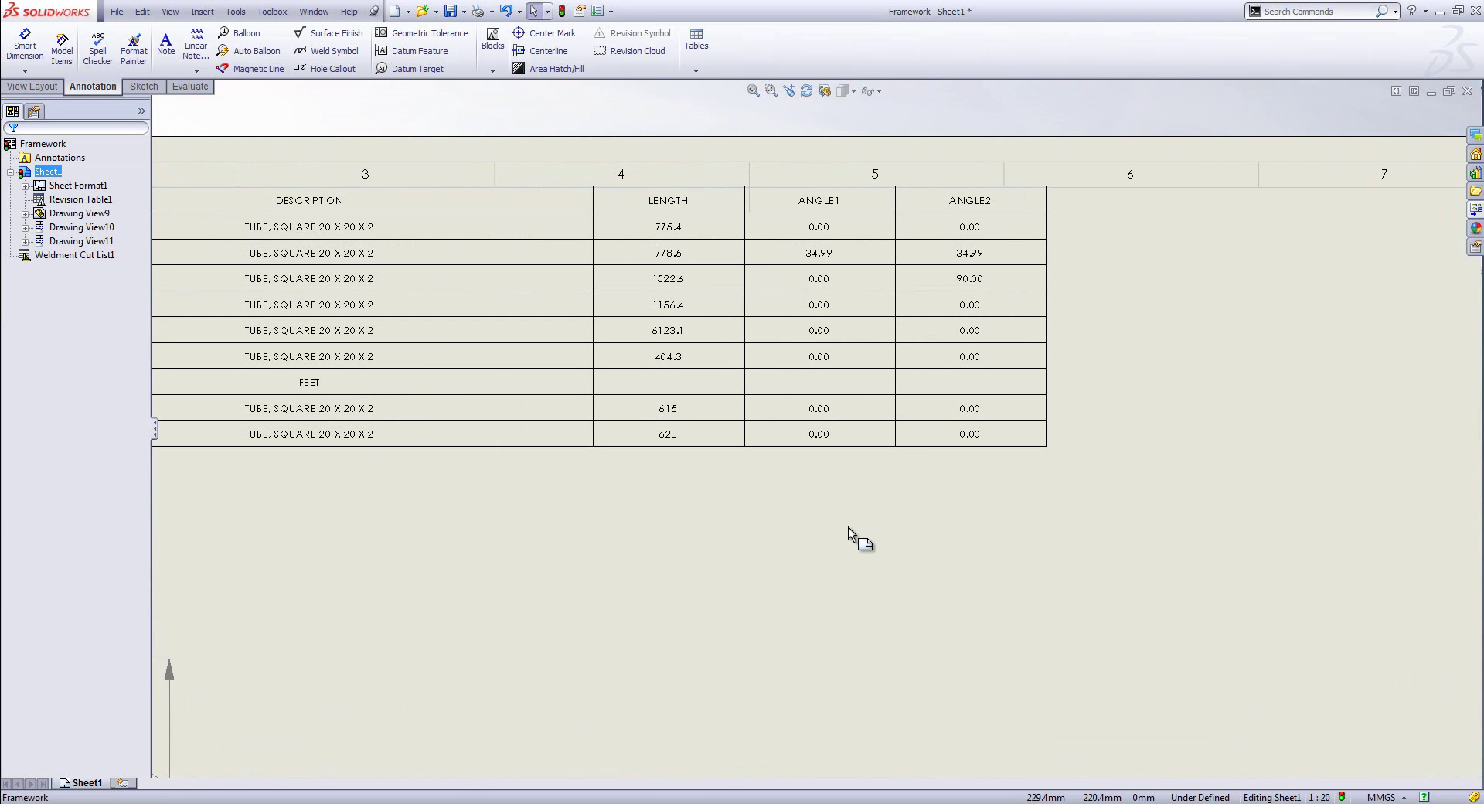
# Step: Set up Model Items to import weld symbols, caterpillars and end treatments from the entire model into selected views only
pyautogui.press('f')
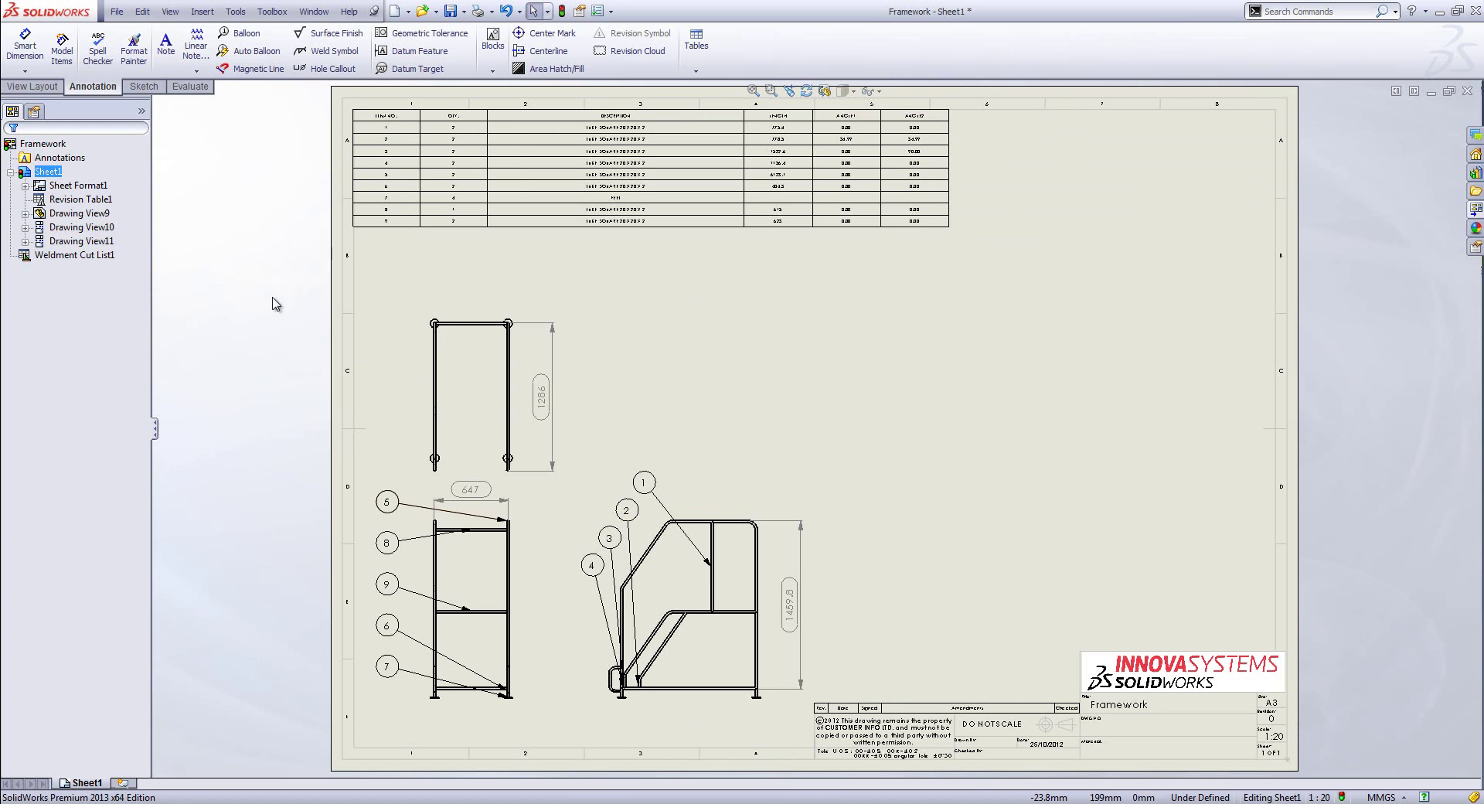
pyautogui.click(63, 51)
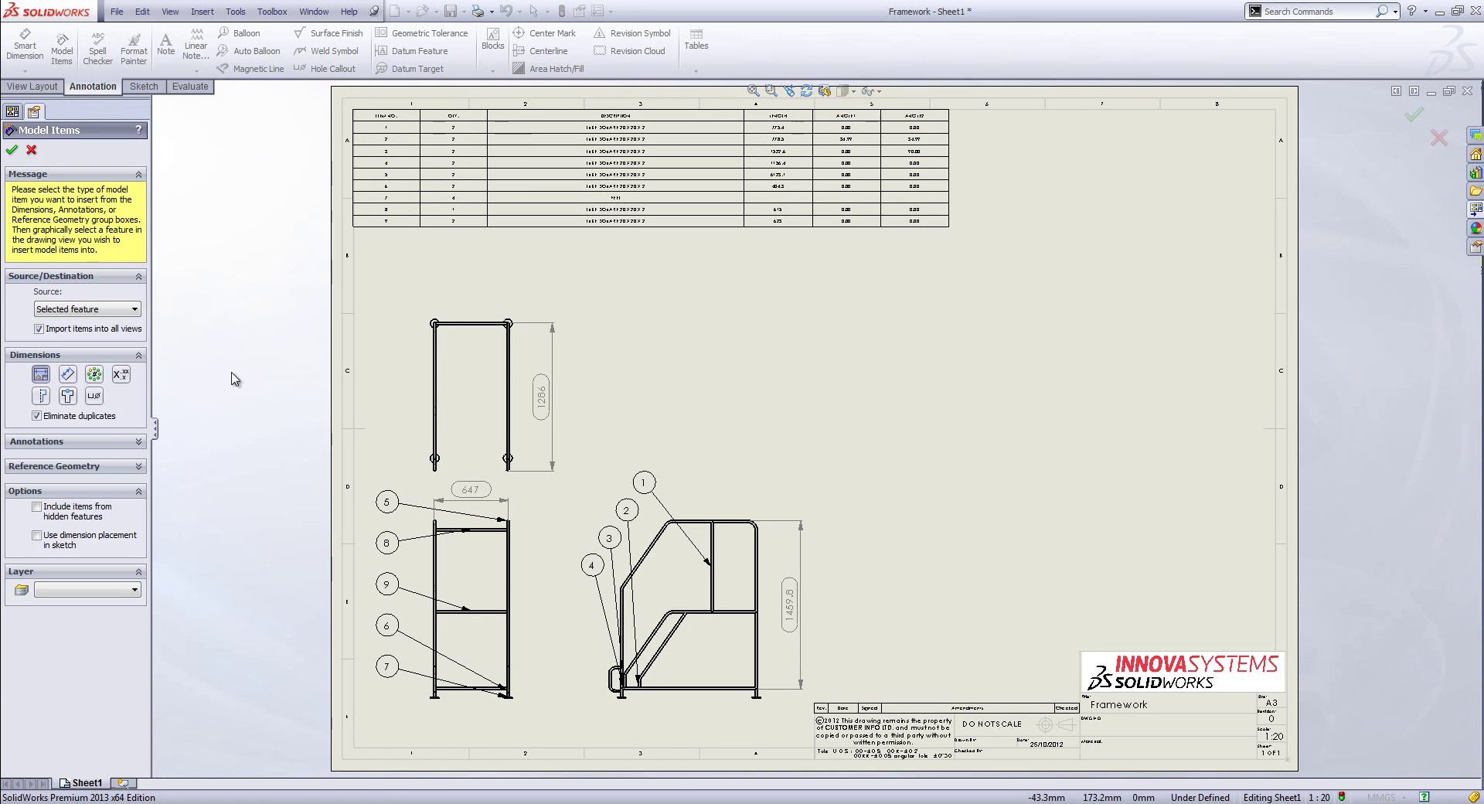
pyautogui.click(84, 328)
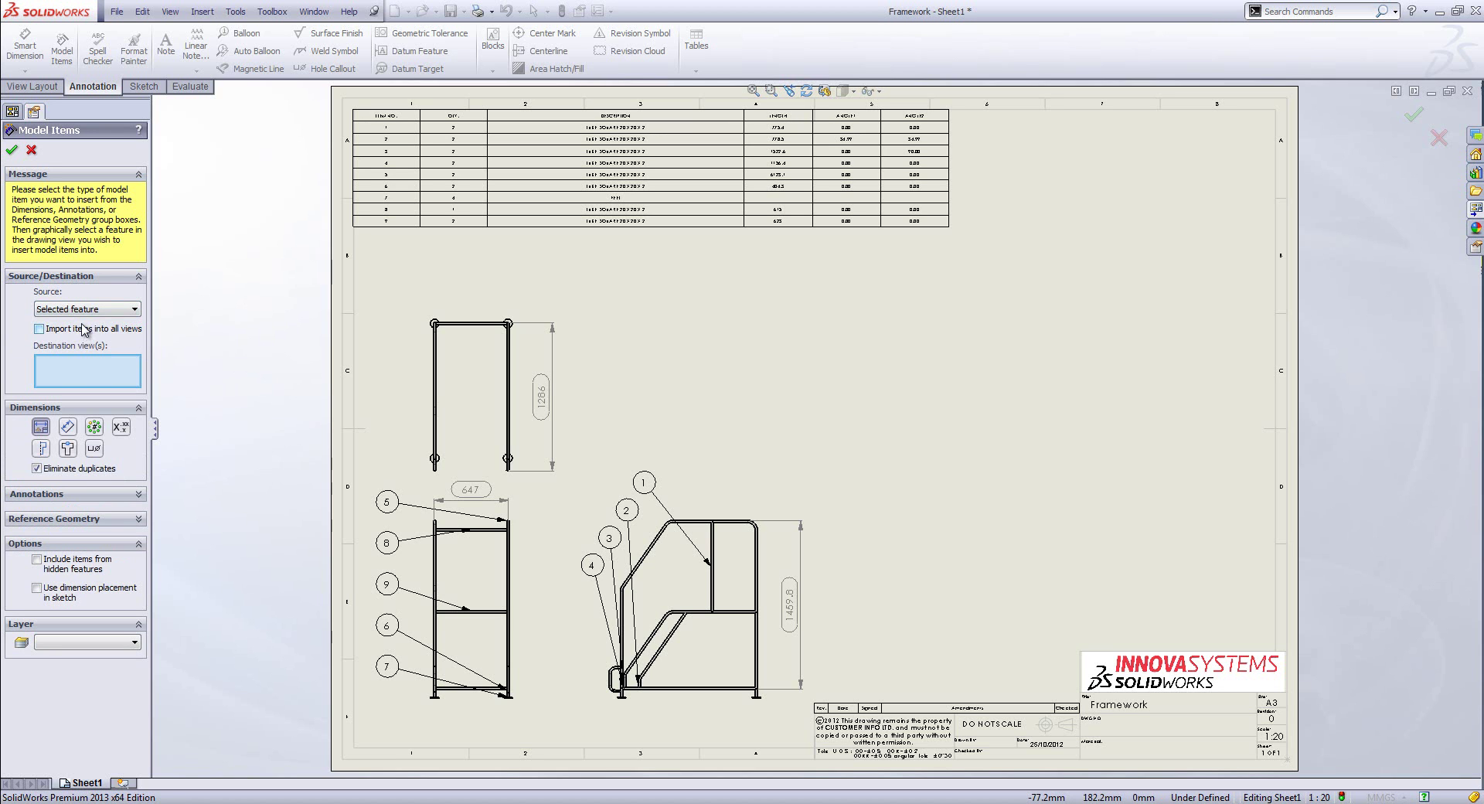
pyautogui.click(131, 310)
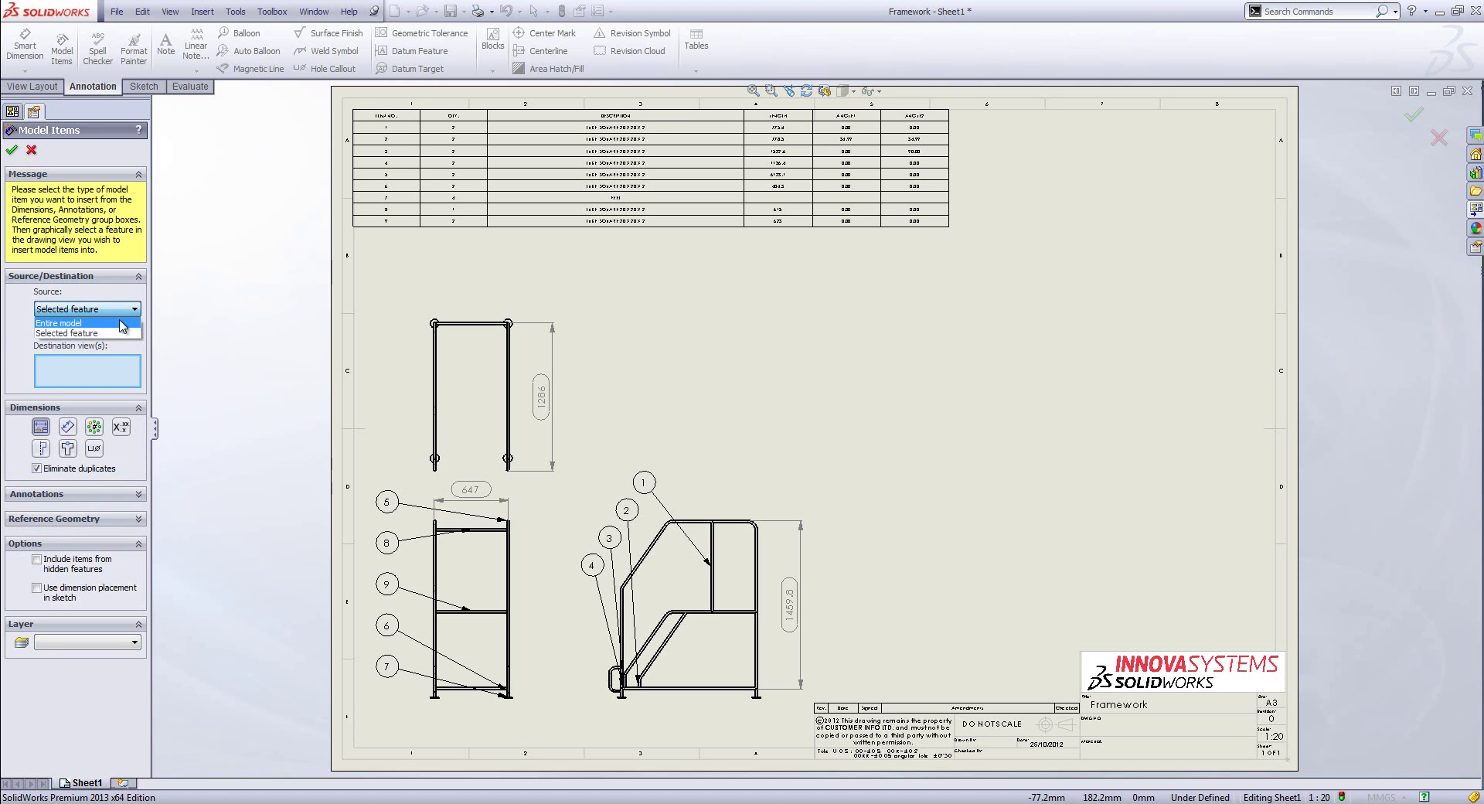
pyautogui.click(94, 324)
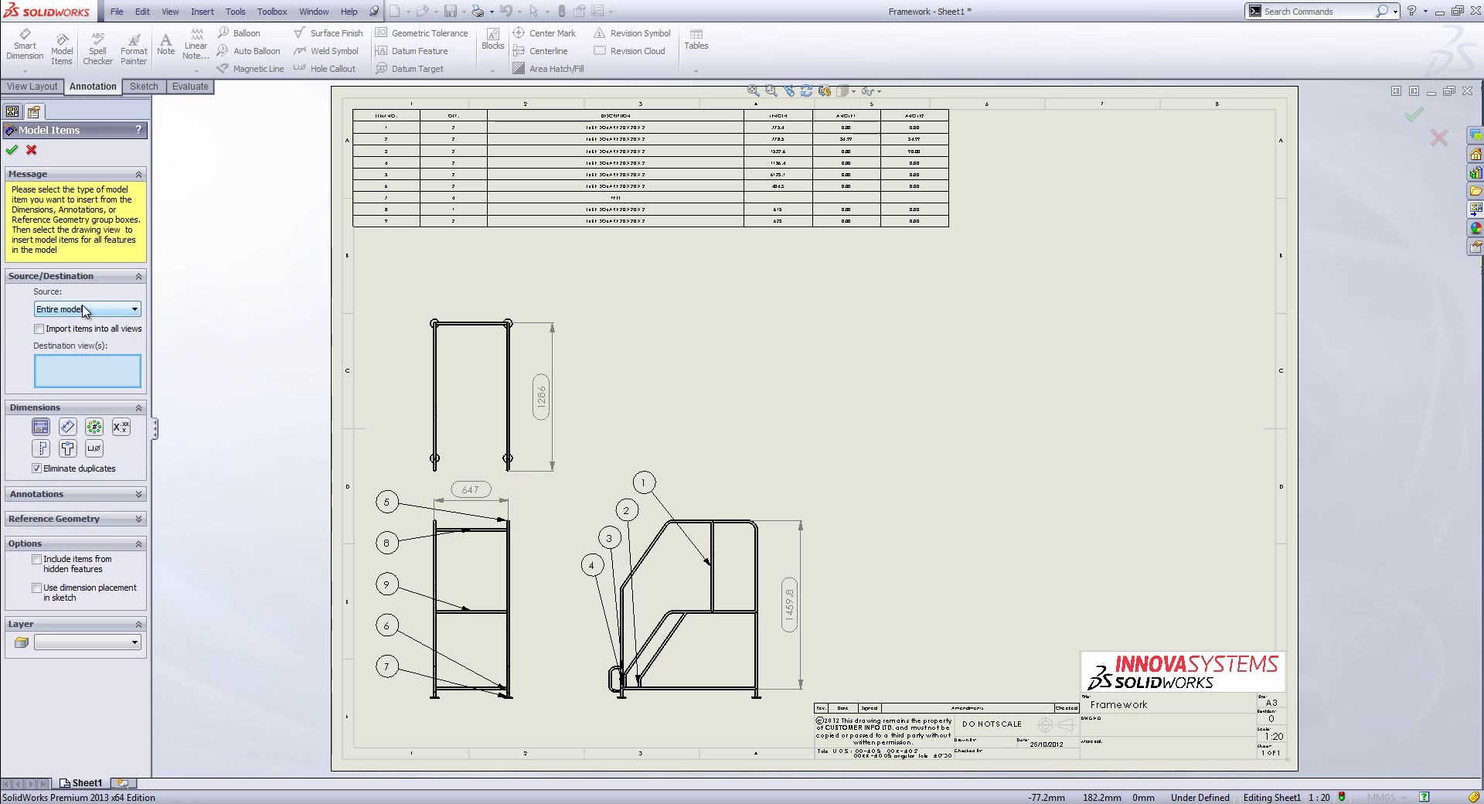
pyautogui.click(102, 496)
pyautogui.click(92, 554)
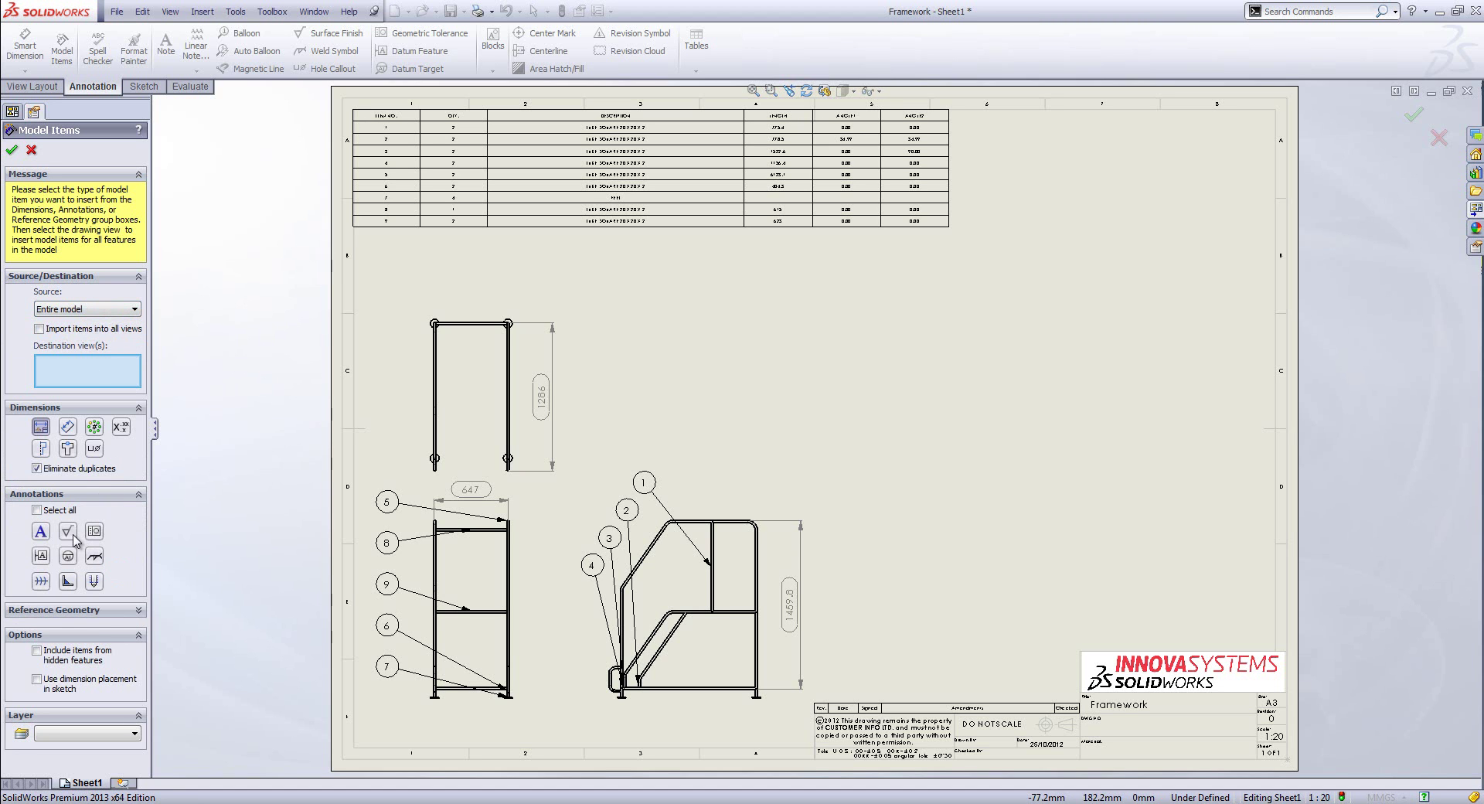
pyautogui.click(67, 581)
pyautogui.click(44, 583)
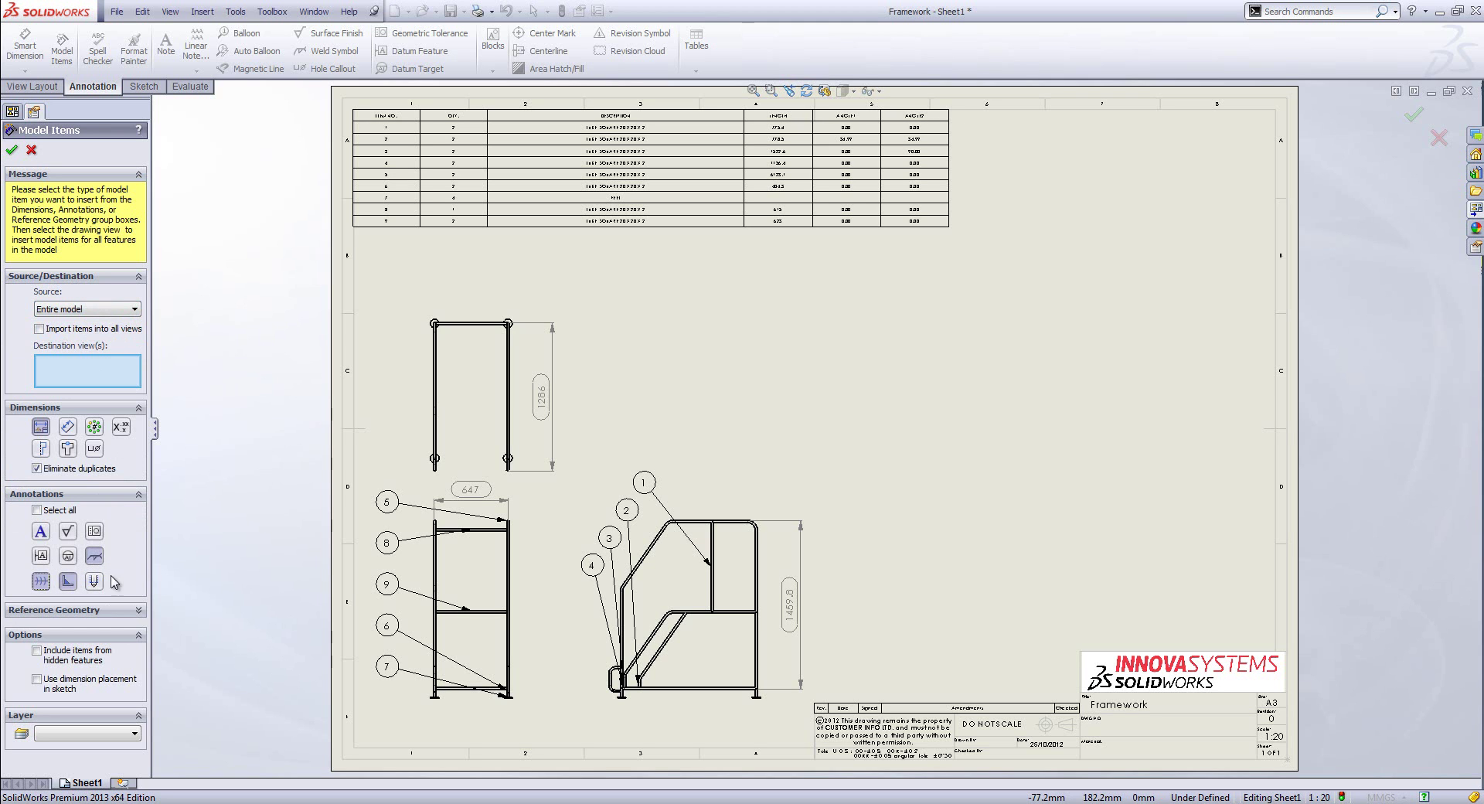
pyautogui.click(69, 586)
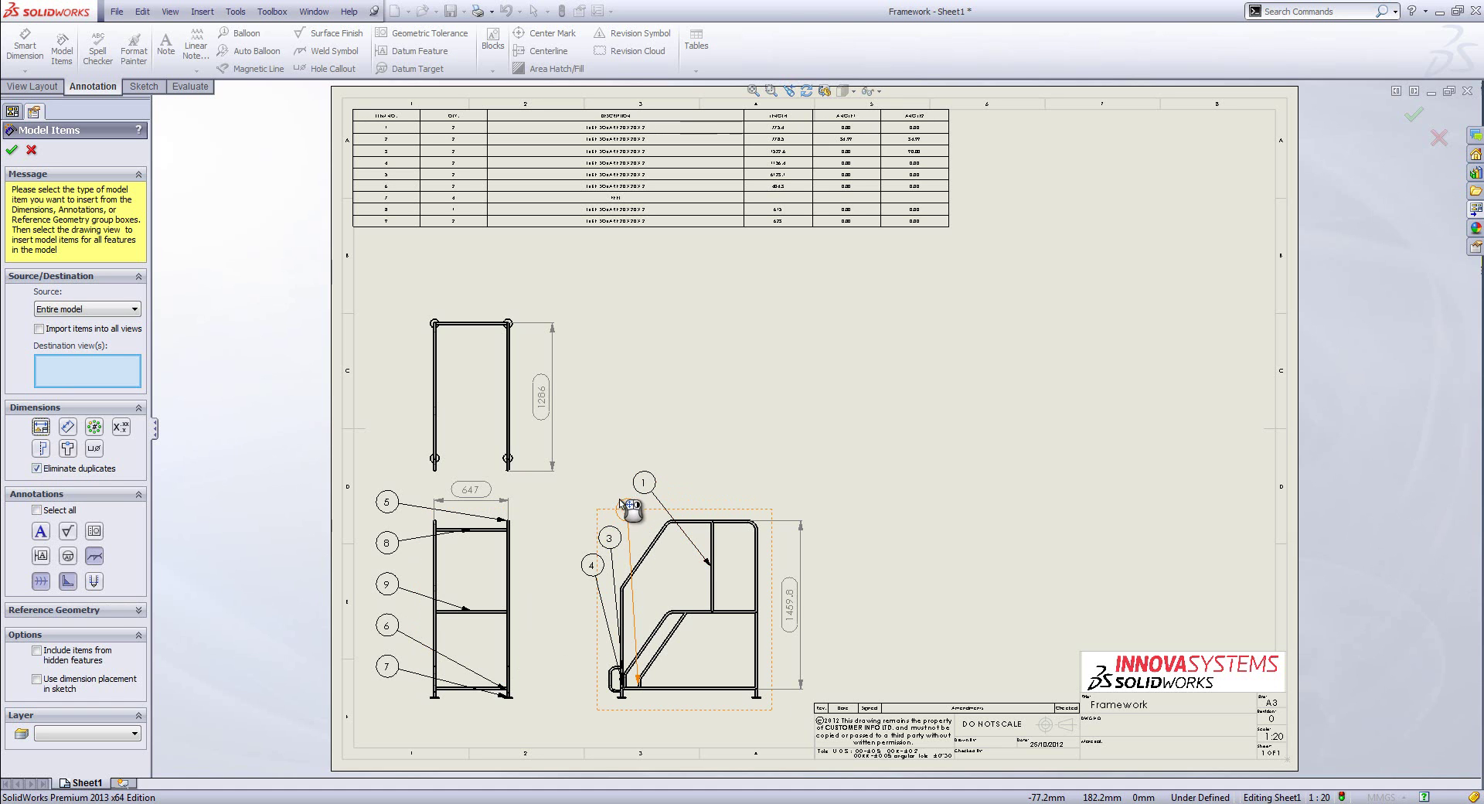
# Step: Choose the side and front views as destinations and insert the model's weld annotations into them
pyautogui.click(618, 537)
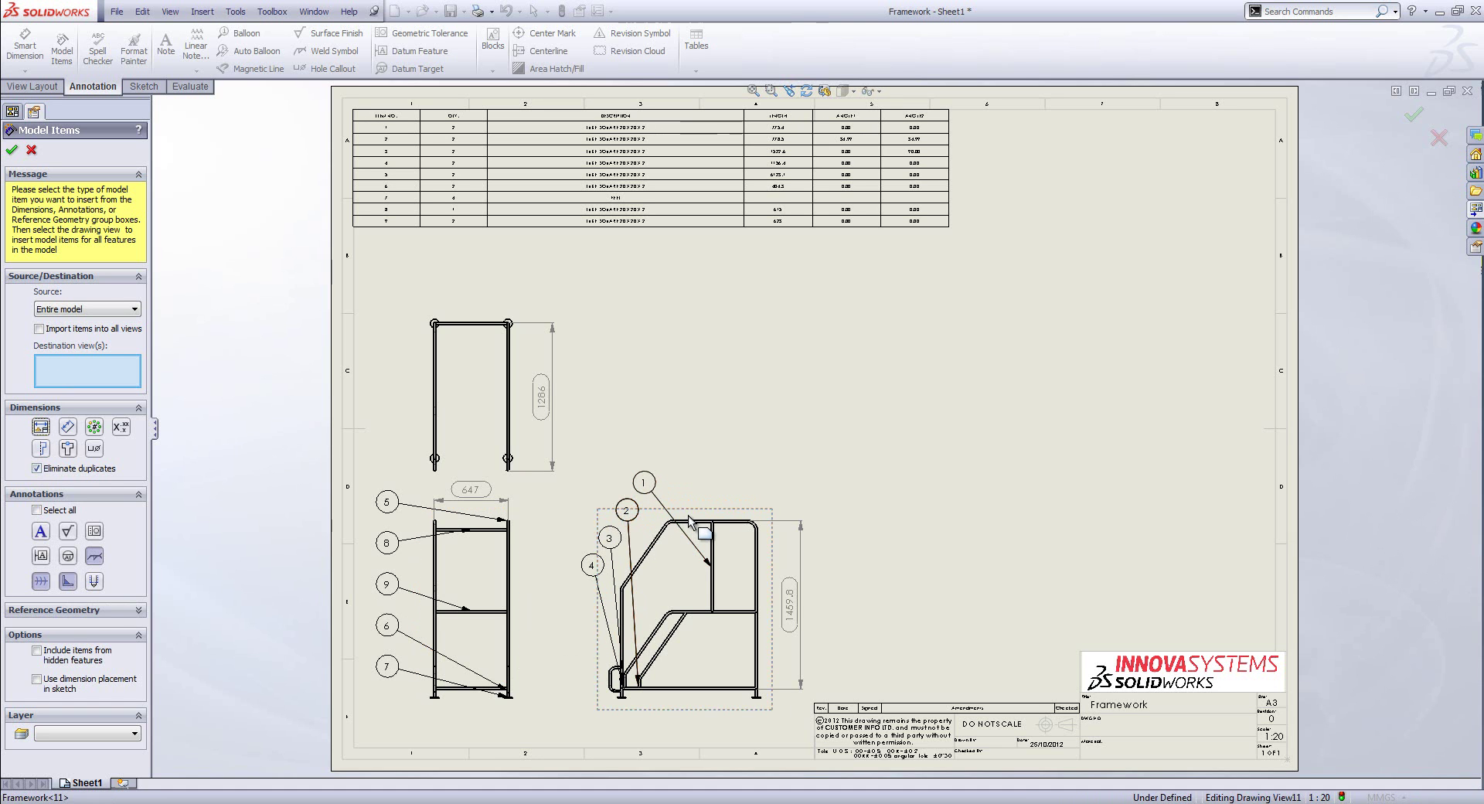
pyautogui.click(533, 519)
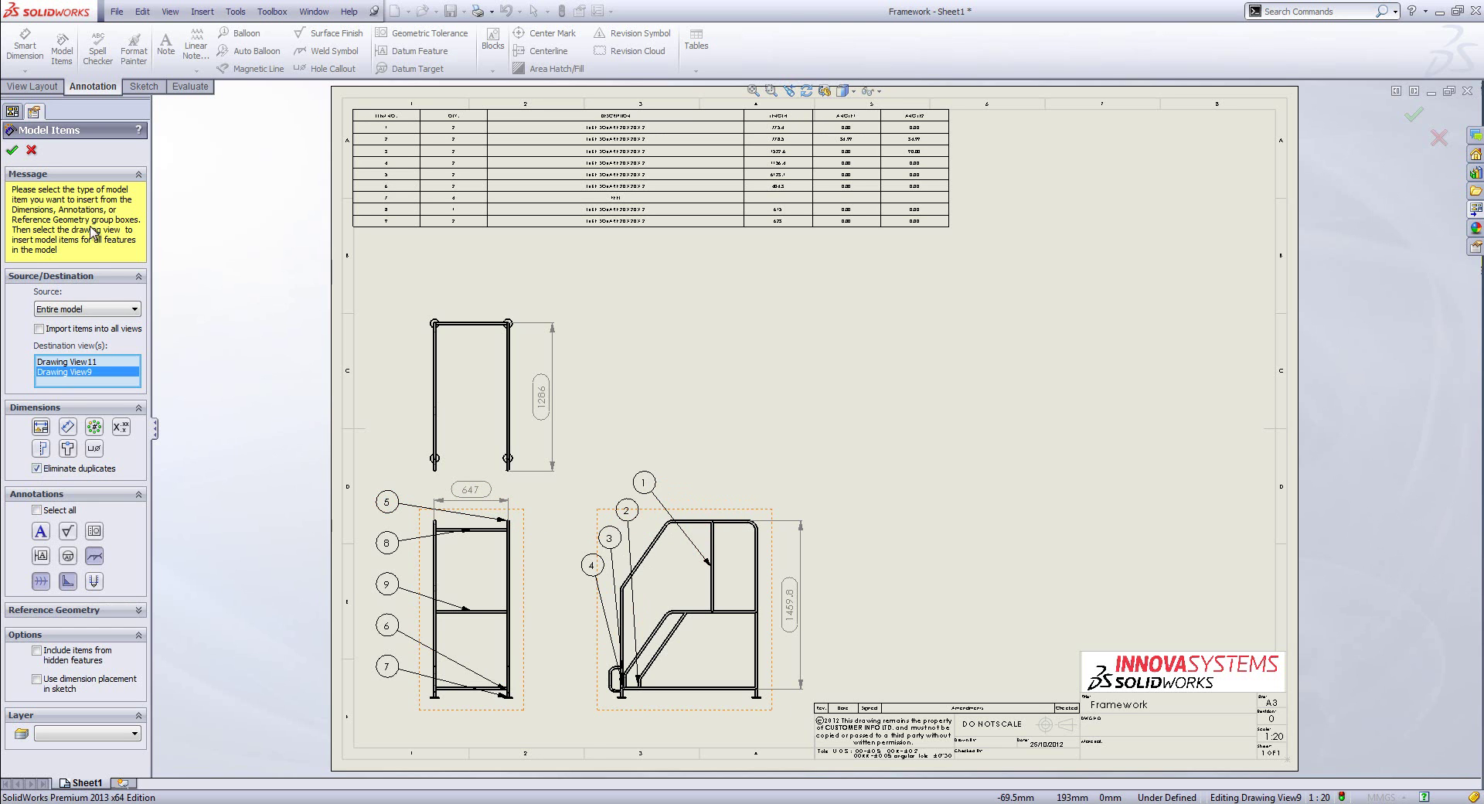
pyautogui.press('Return')
# Step: Move the imported weld symbol to just below the front view and inspect the weld end treatment at its right foot
pyautogui.moveTo(554, 707)
pyautogui.mouseDown()
pyautogui.moveTo(465, 715)
pyautogui.moveTo(477, 754)
pyautogui.moveTo(492, 708)
pyautogui.mouseUp()
pyautogui.scroll(-3, 493, 708)
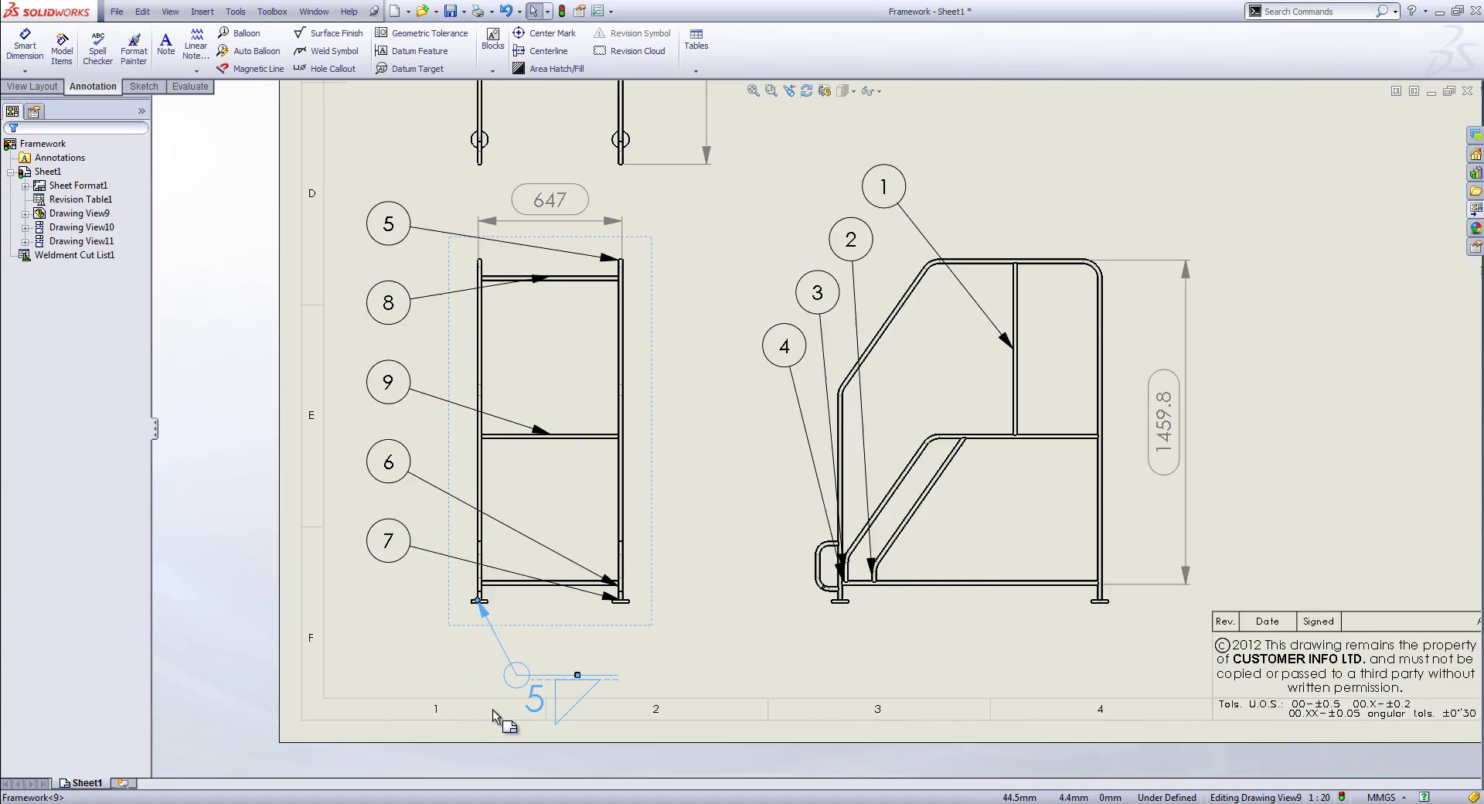
pyautogui.scroll(-3, 603, 577)
pyautogui.scroll(-3, 720, 541)
pyautogui.scroll(-2, 813, 503)
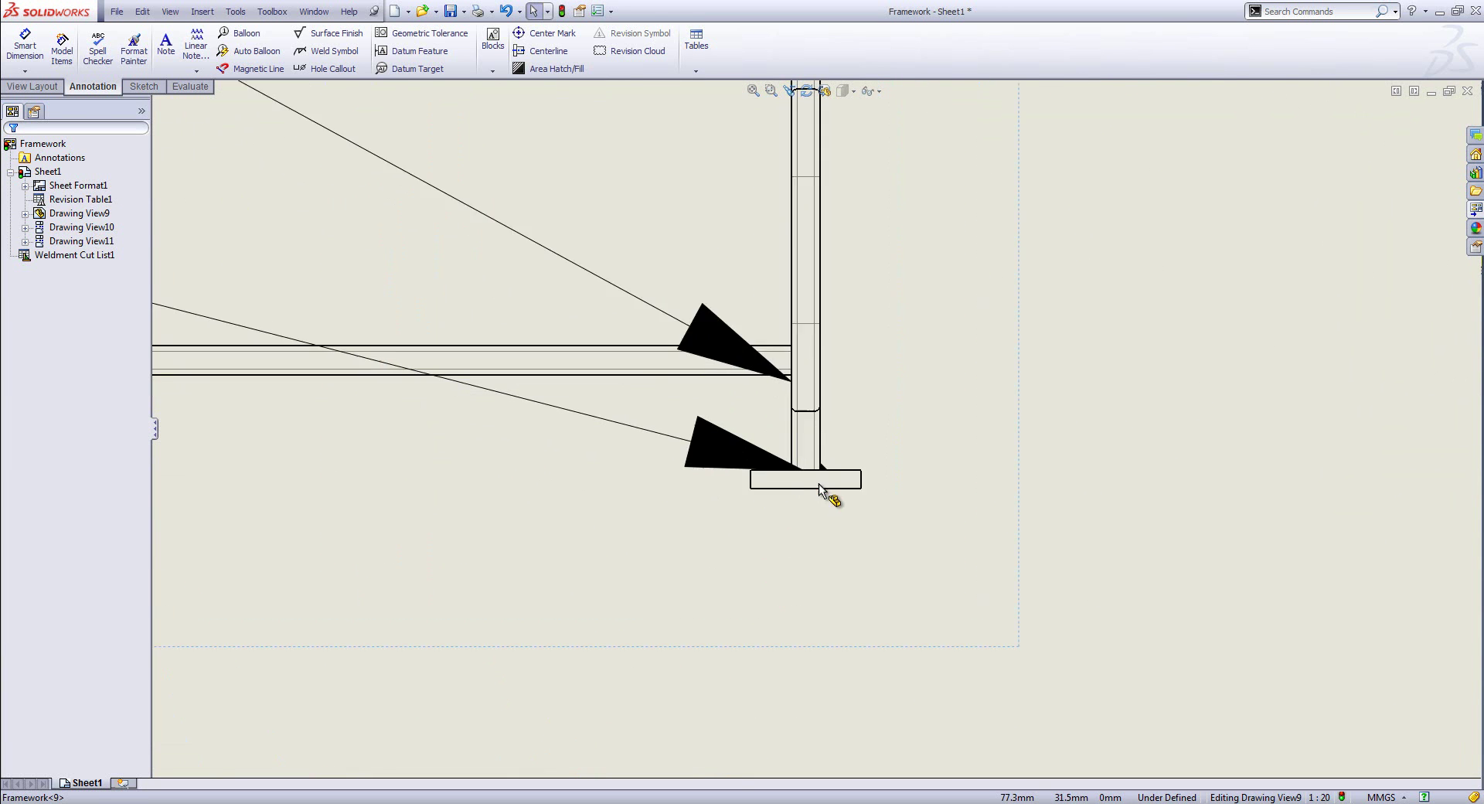
pyautogui.scroll(-2, 818, 484)
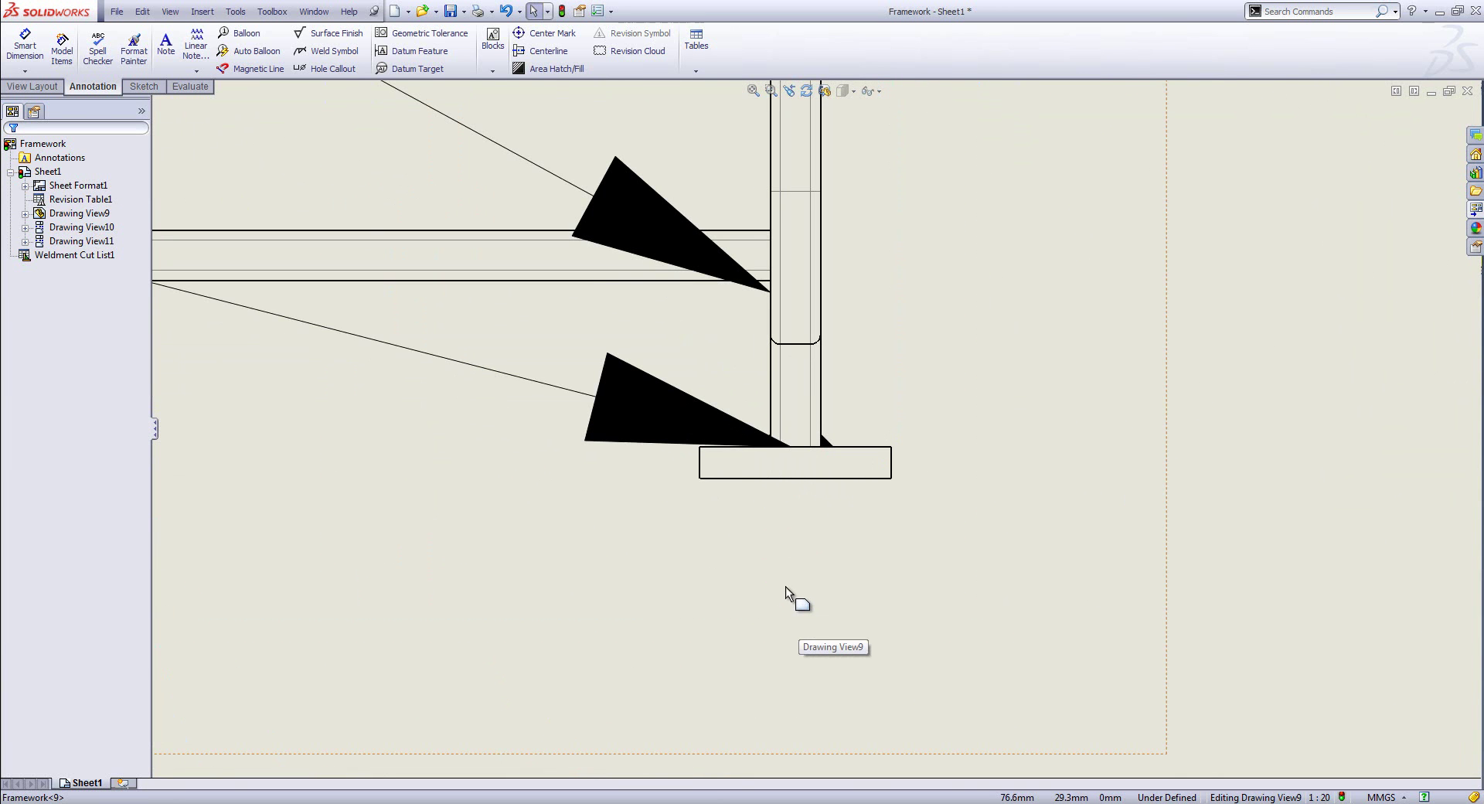
# Step: Add the text X4 after the weld symbol on the lower side of the front view's peripheral 5 mm fillet weld annotation
pyautogui.press('f')
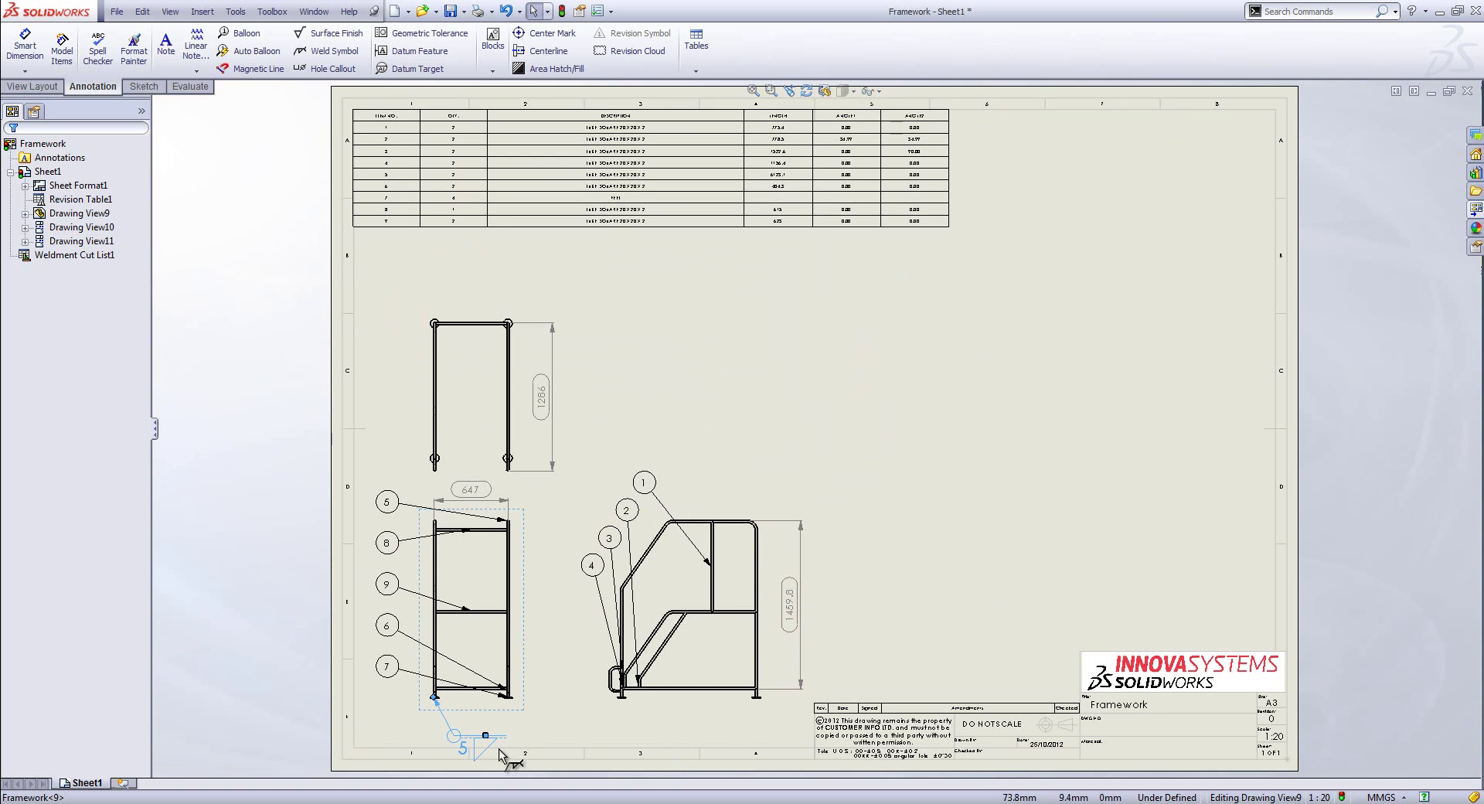
pyautogui.click(528, 720)
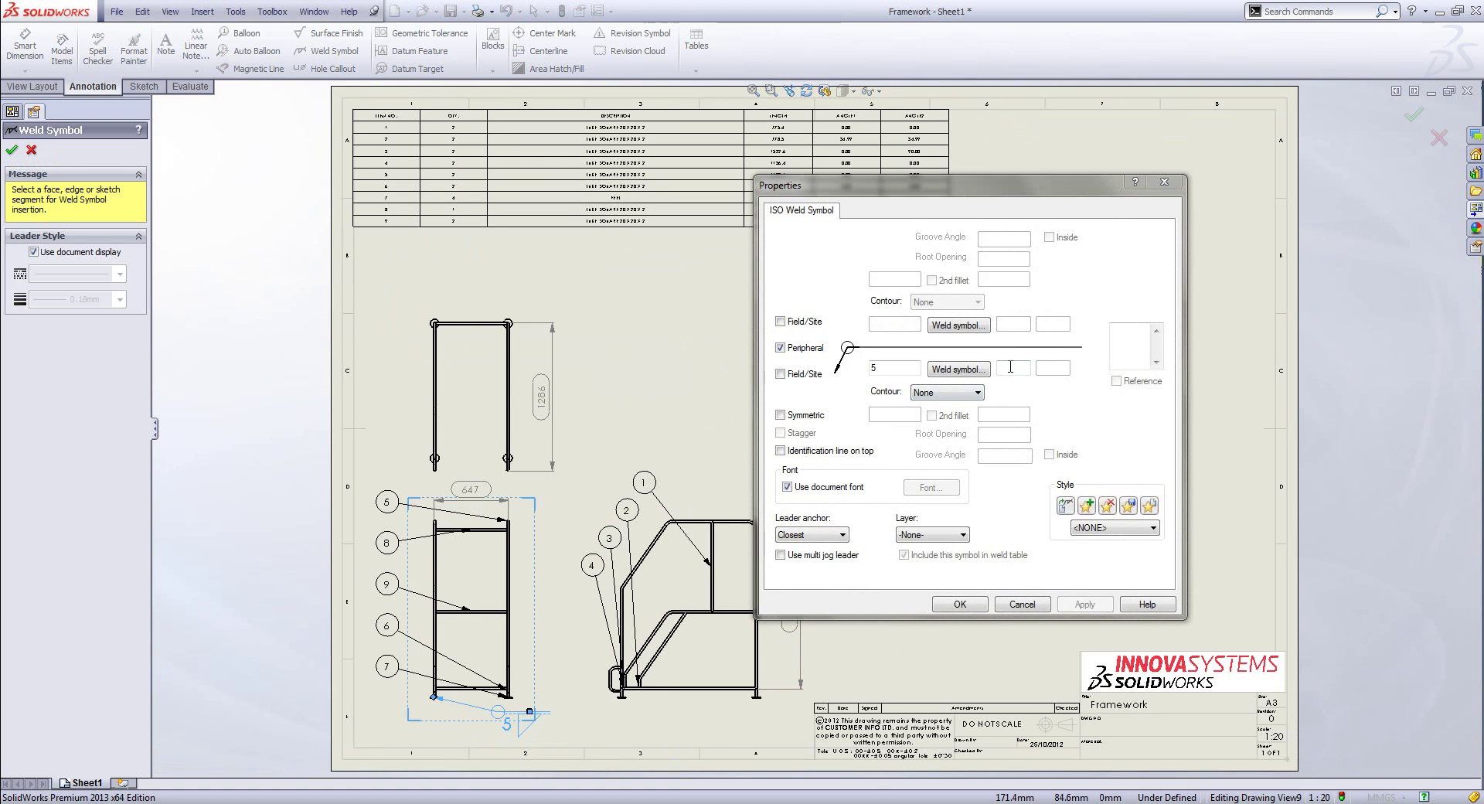
pyautogui.click(1020, 367)
pyautogui.write('X4')
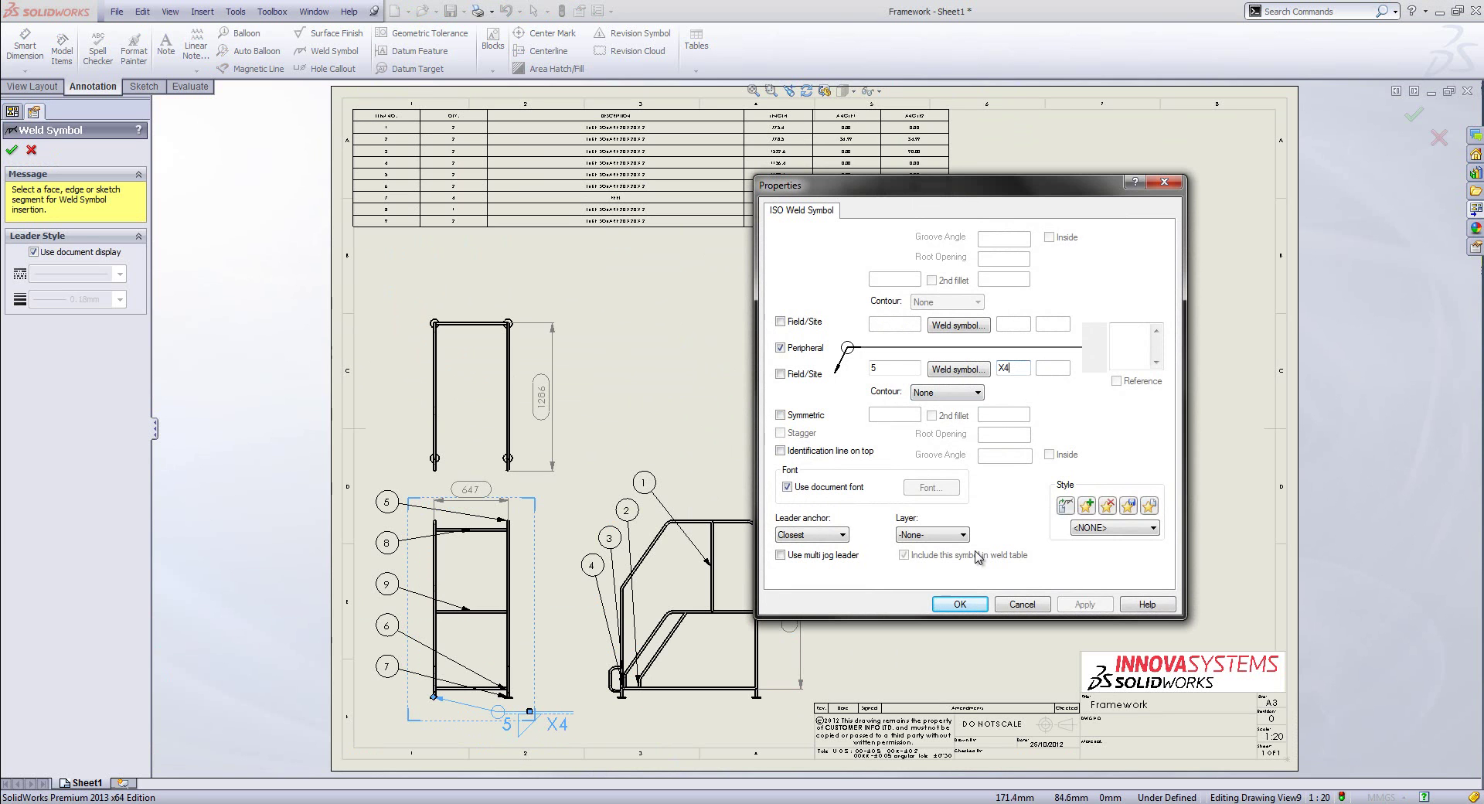
pyautogui.click(961, 603)
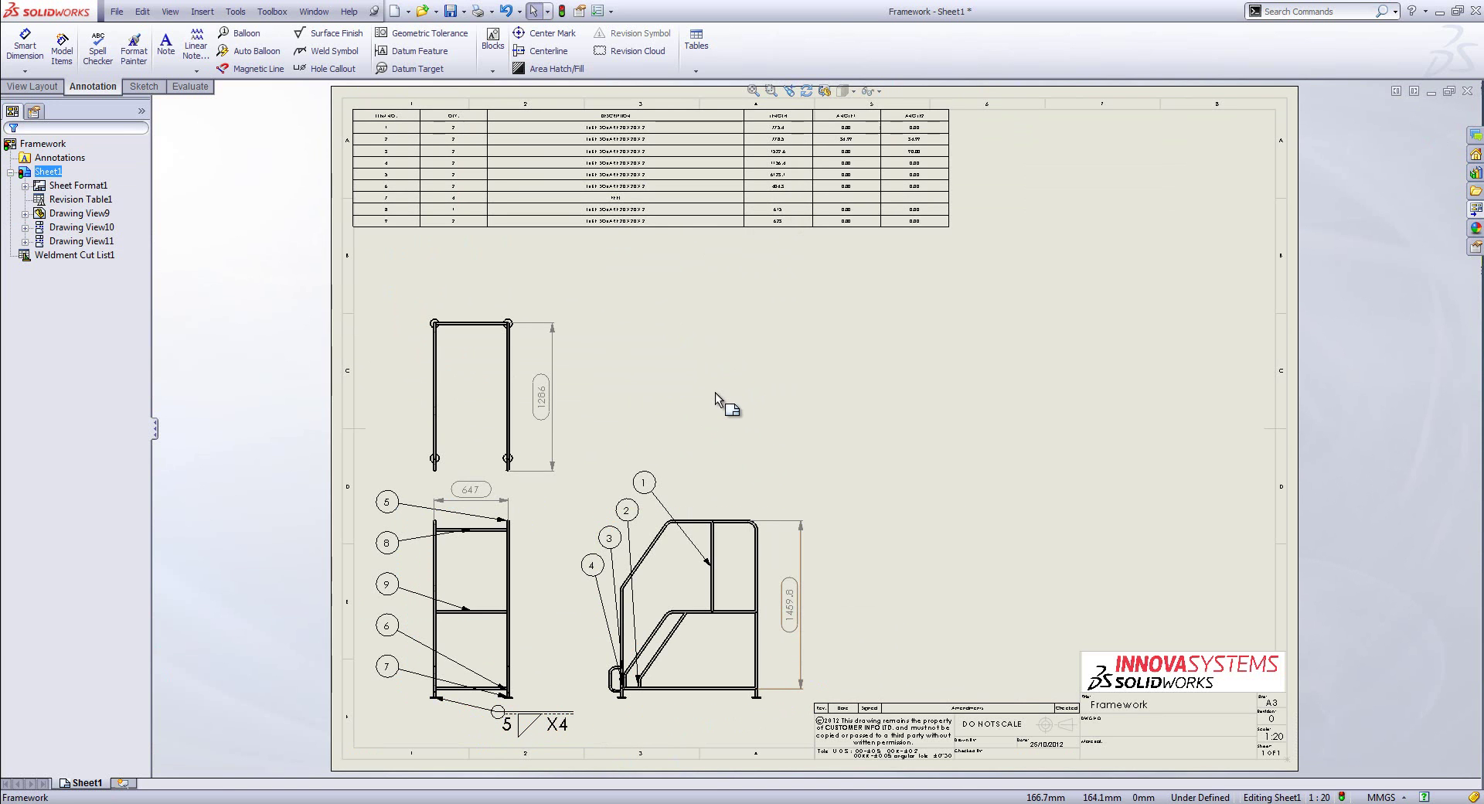
# Step: Start inserting a weld table on the drawing sheet
pyautogui.click(690, 71)
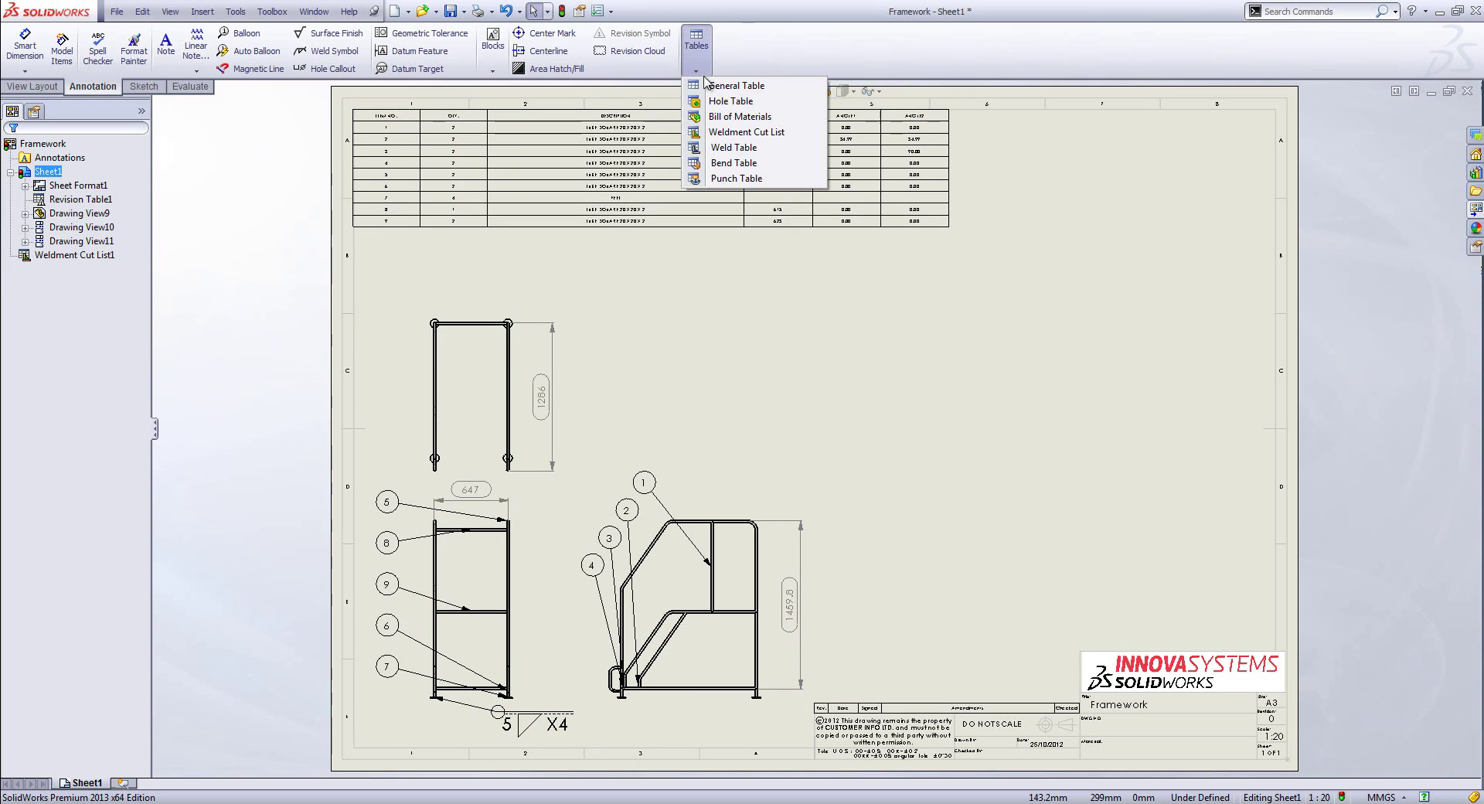
pyautogui.click(760, 148)
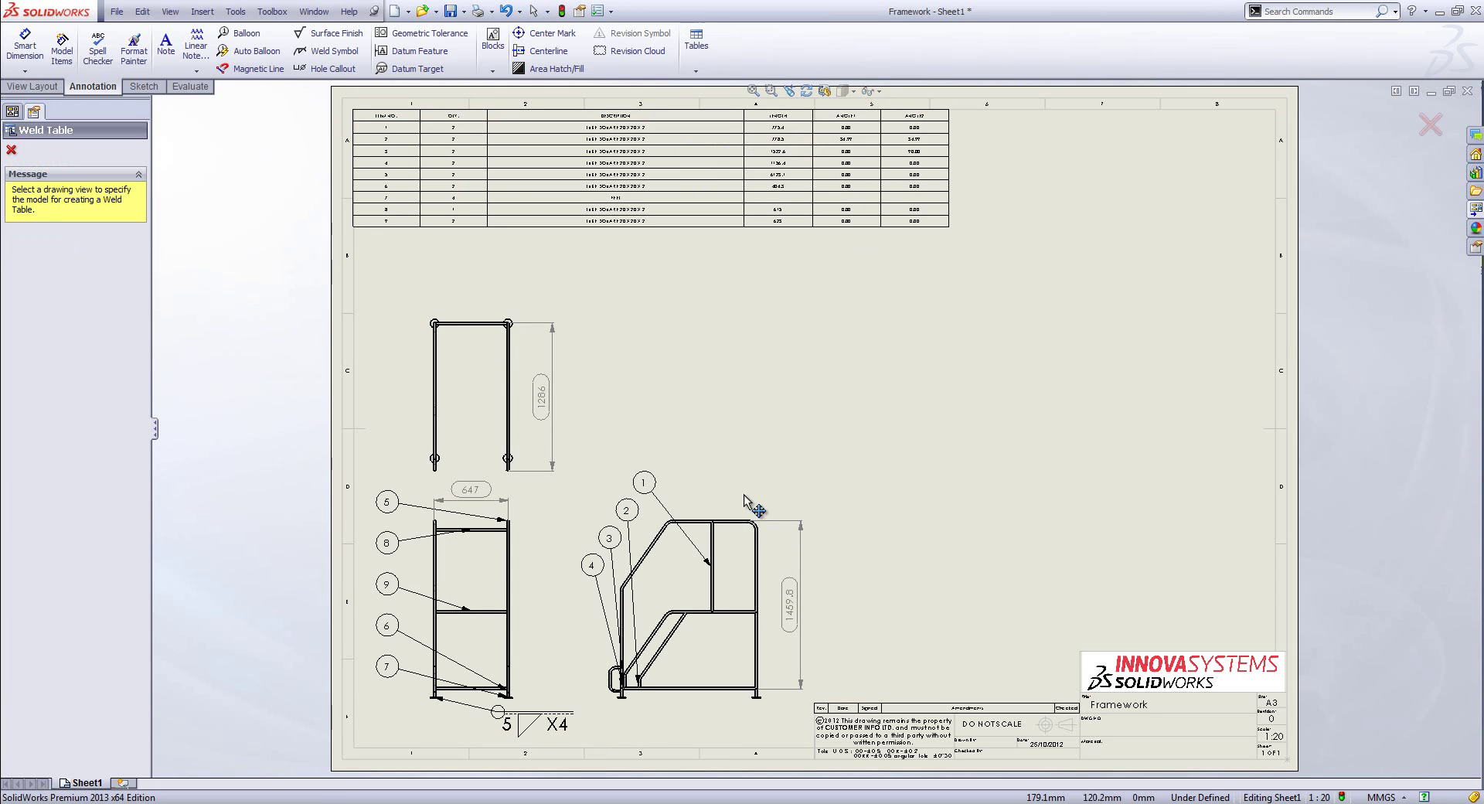
# Step: Insert a weld table for the 647 mm wide view and place it at the sheet's upper right, beside the cut list
pyautogui.click(527, 570)
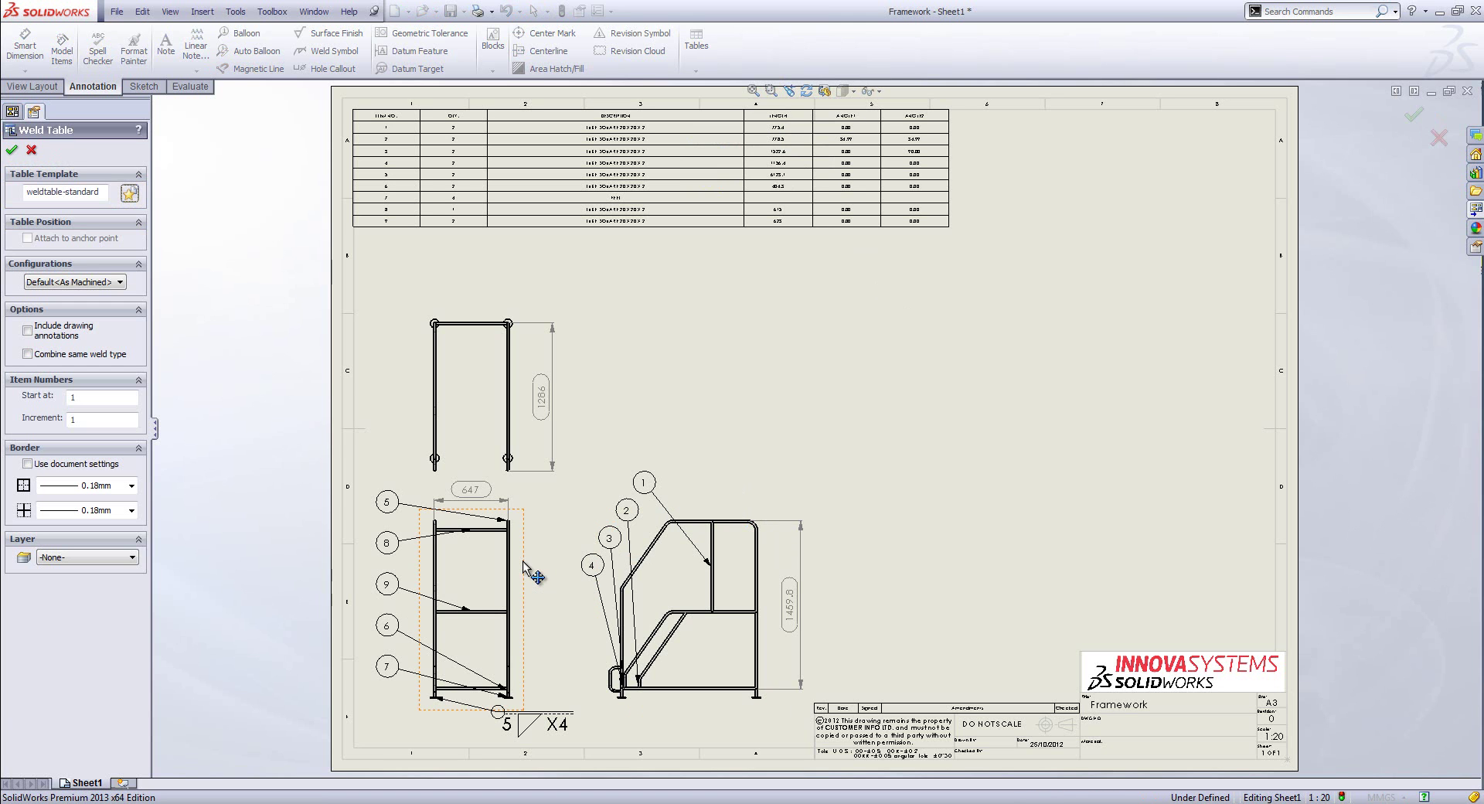
pyautogui.click(12, 149)
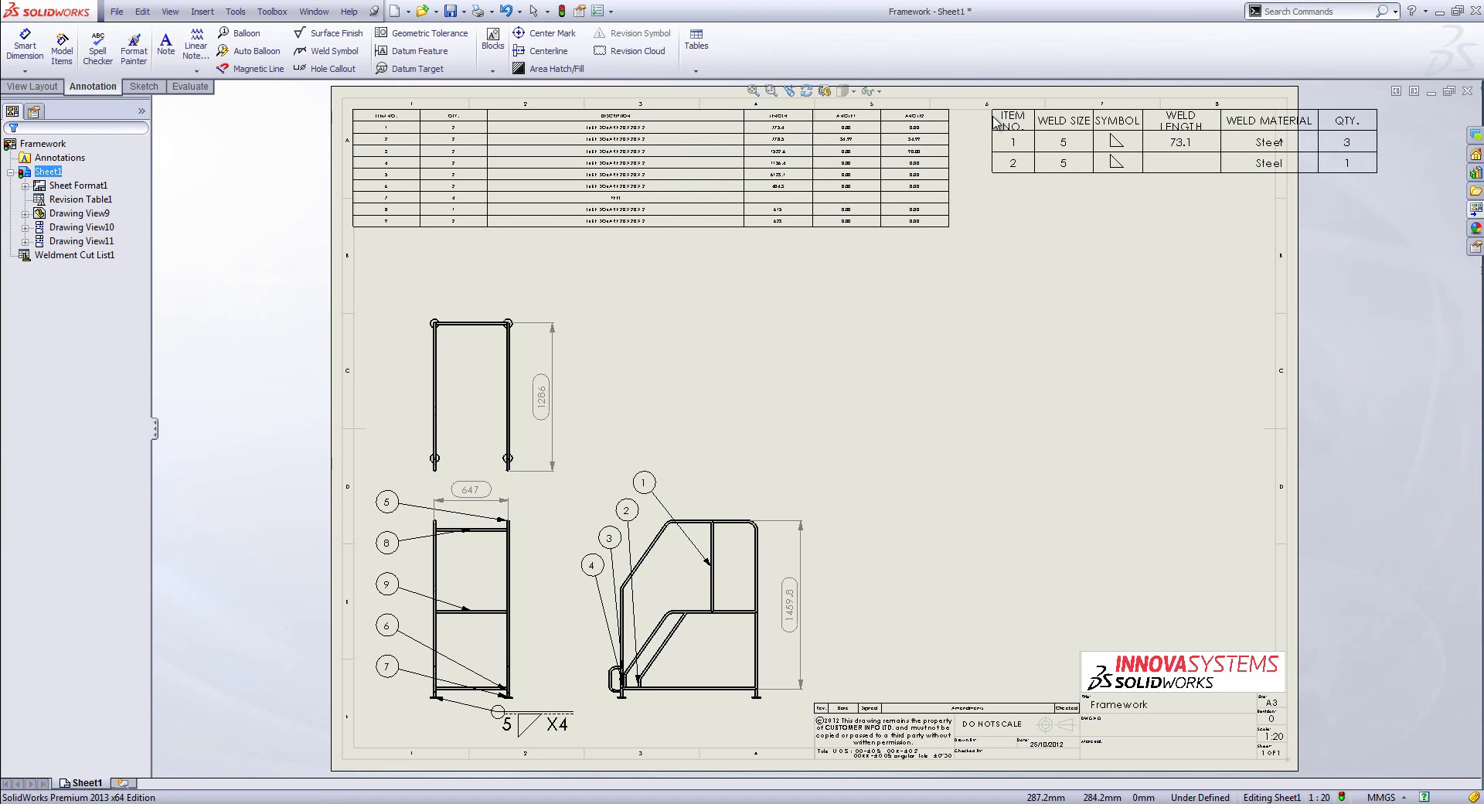
pyautogui.click(979, 116)
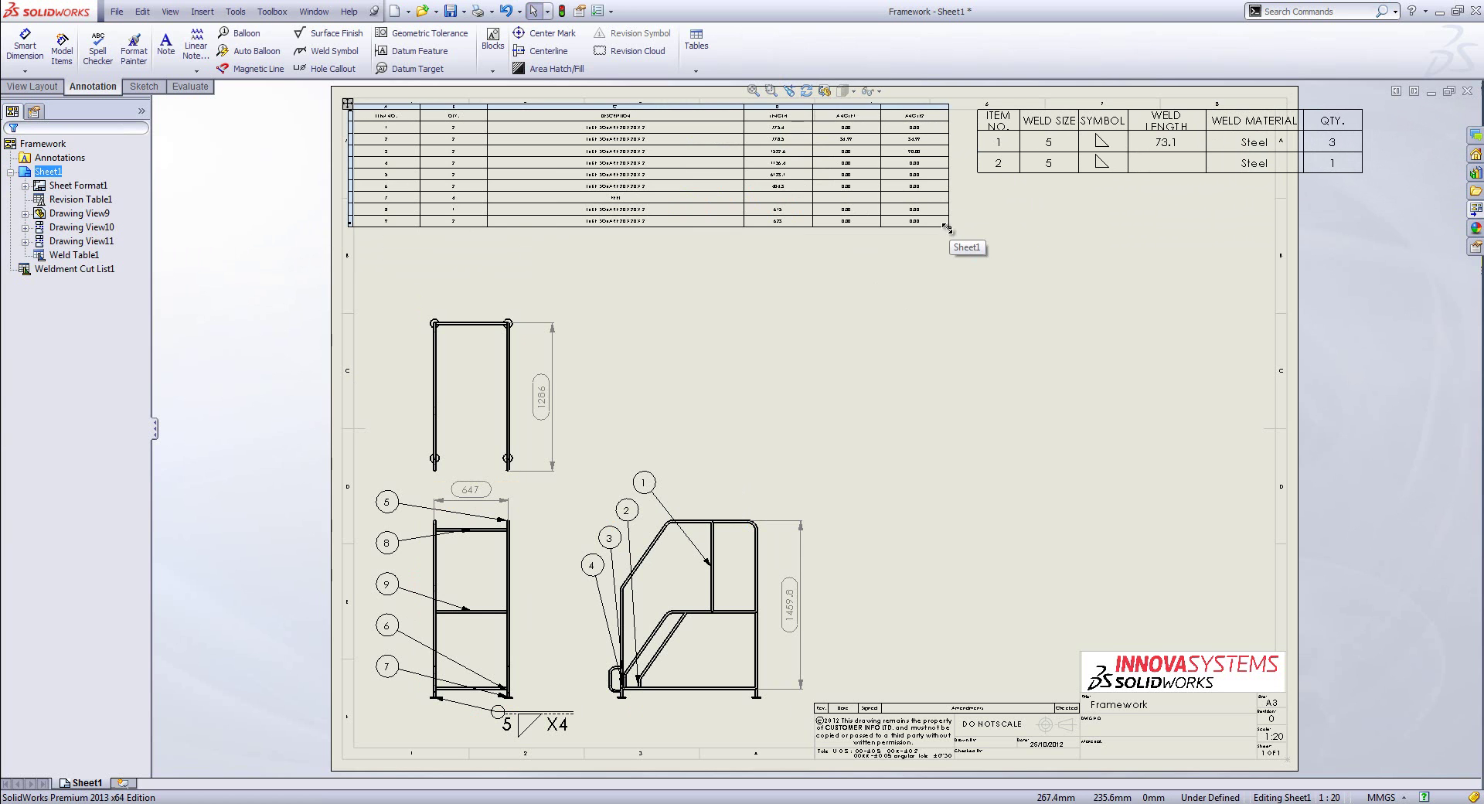
# Step: Narrow the cut list table and fit the weld table inside the sheet border, using the document font and shorter rows
pyautogui.moveTo(948, 228); pyautogui.dragTo(793, 215)
pyautogui.moveTo(973, 101); pyautogui.dragTo(879, 96)
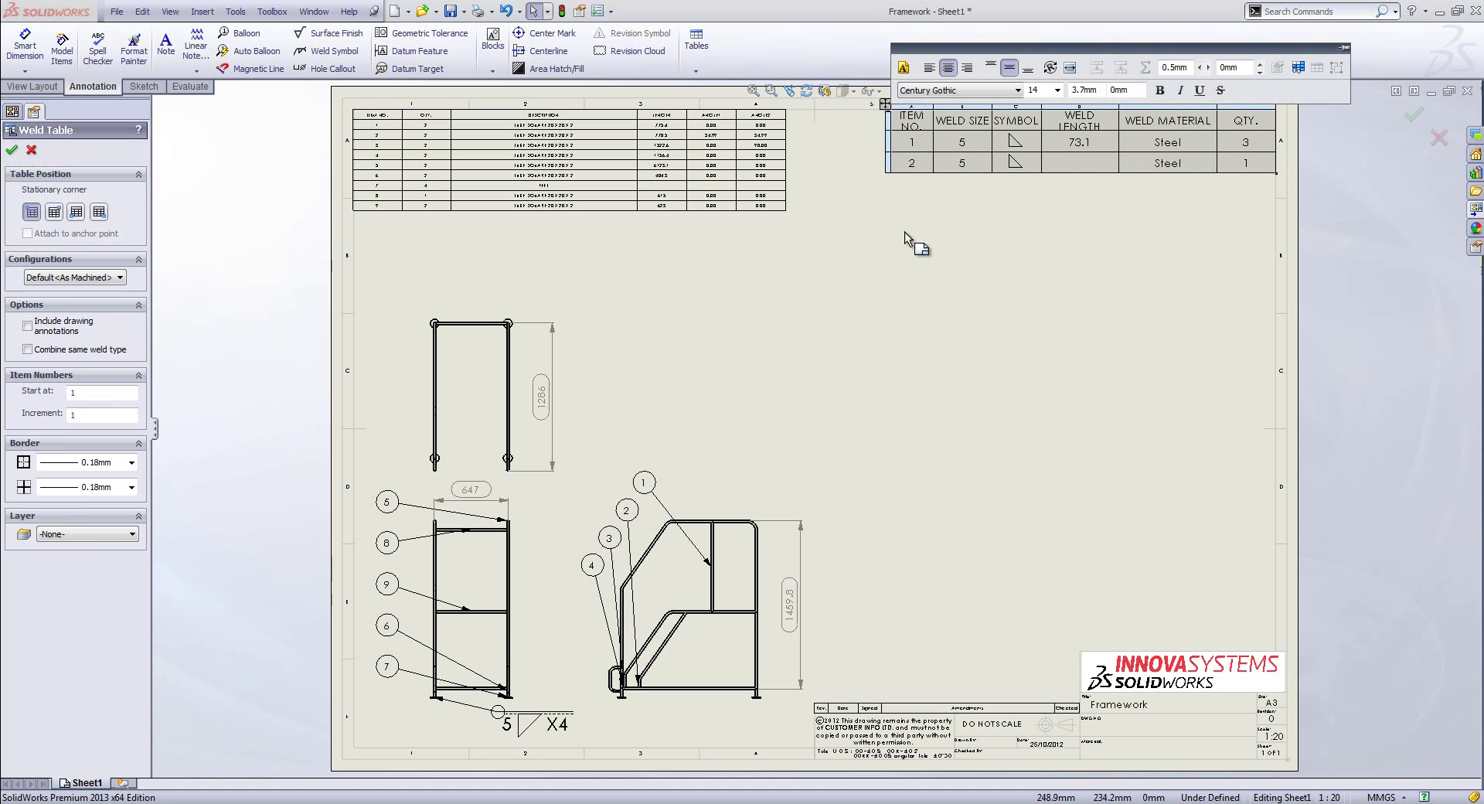
pyautogui.click(904, 68)
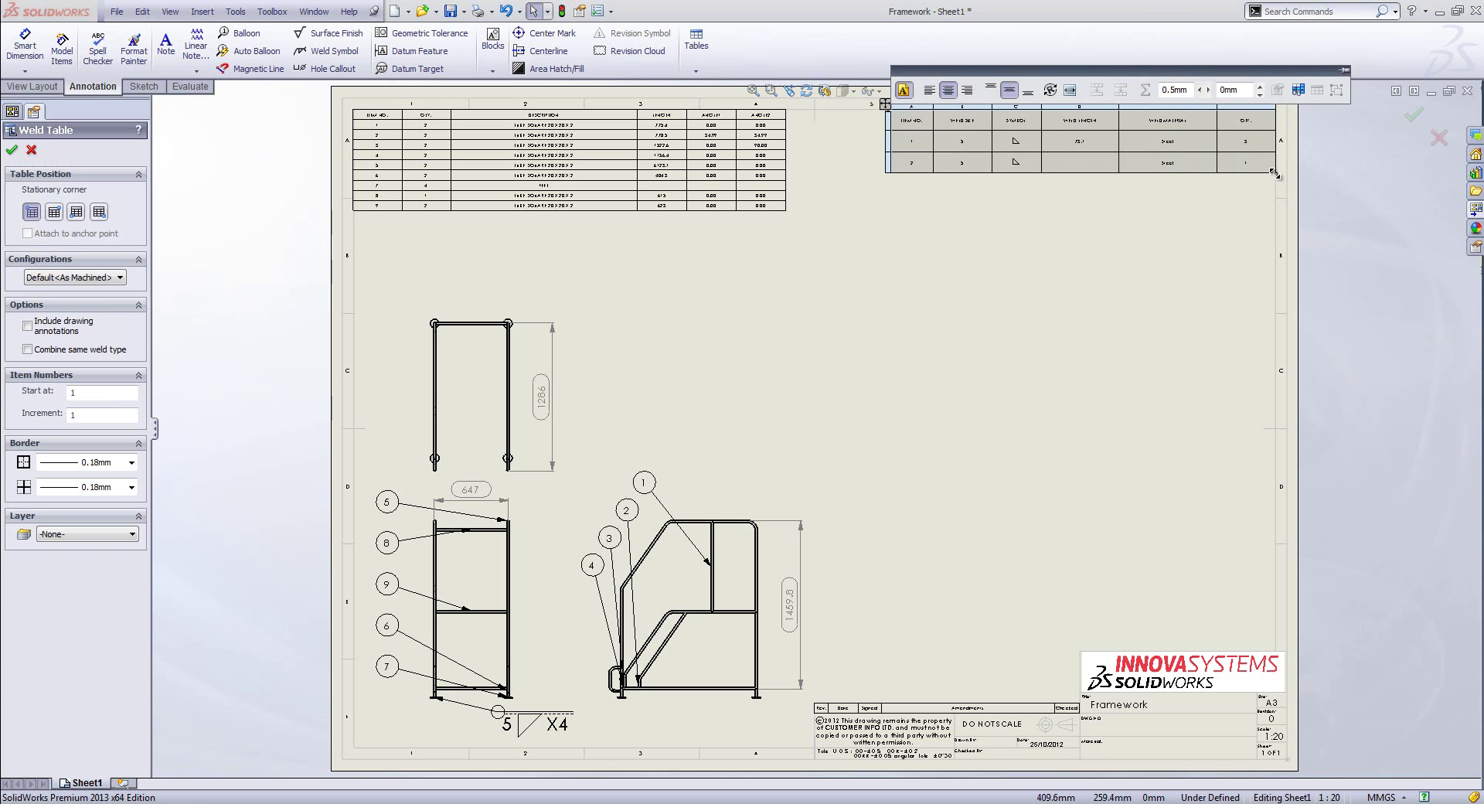
pyautogui.click(1116, 197)
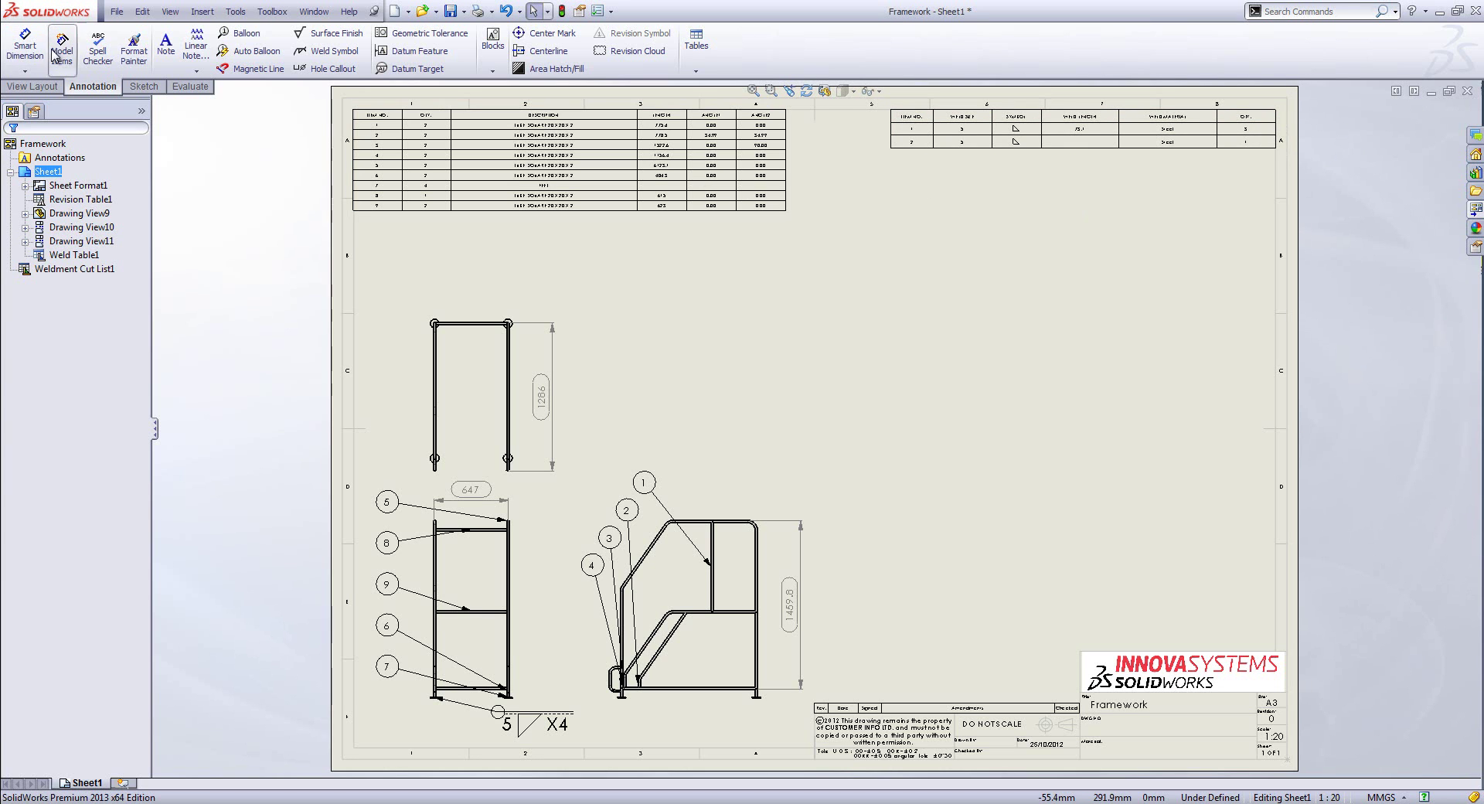
# Step: Start a section view with a vertical cutting line through the side view's top rail, near its bend into the right upright
pyautogui.click(48, 87)
pyautogui.click(177, 51)
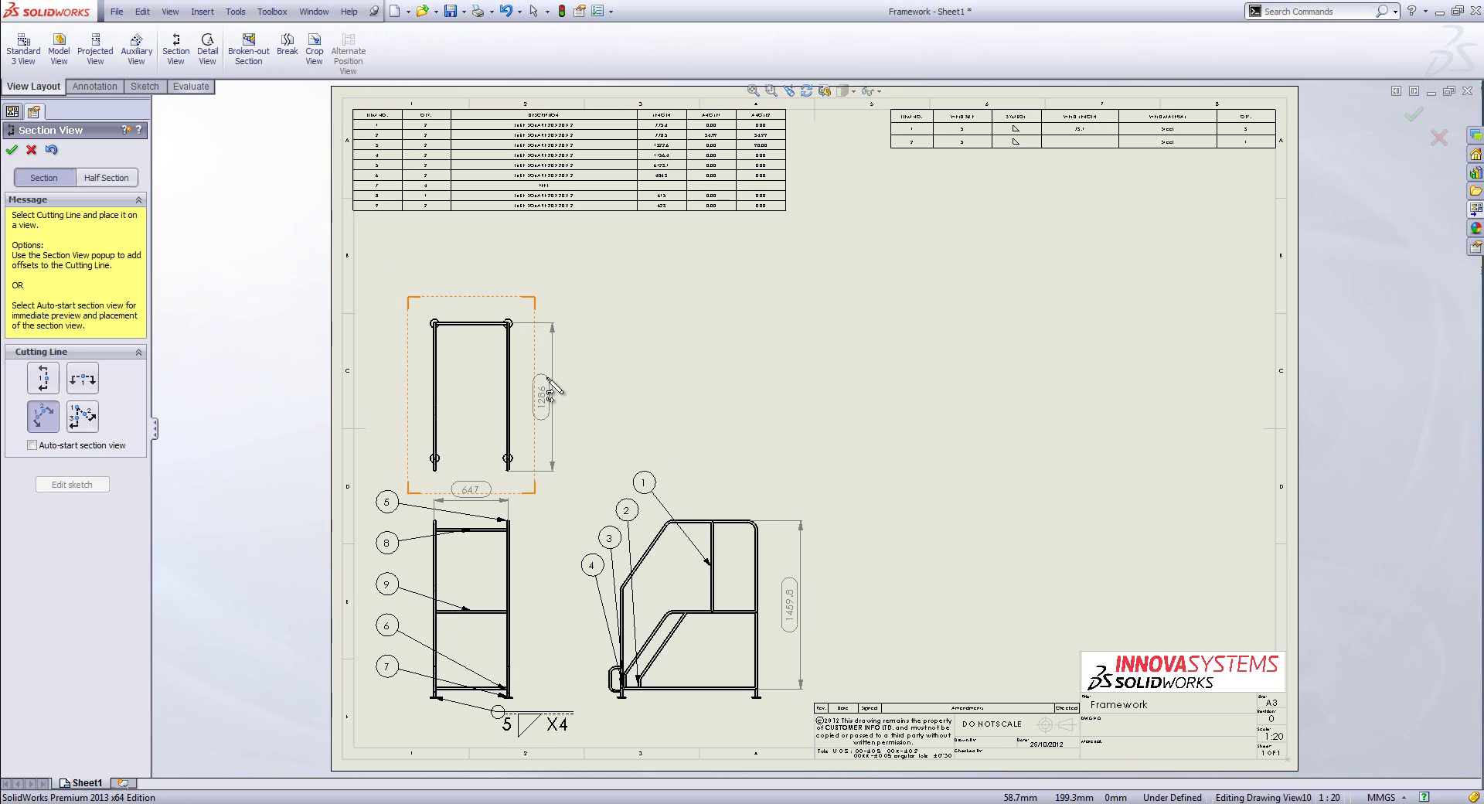
pyautogui.click(43, 378)
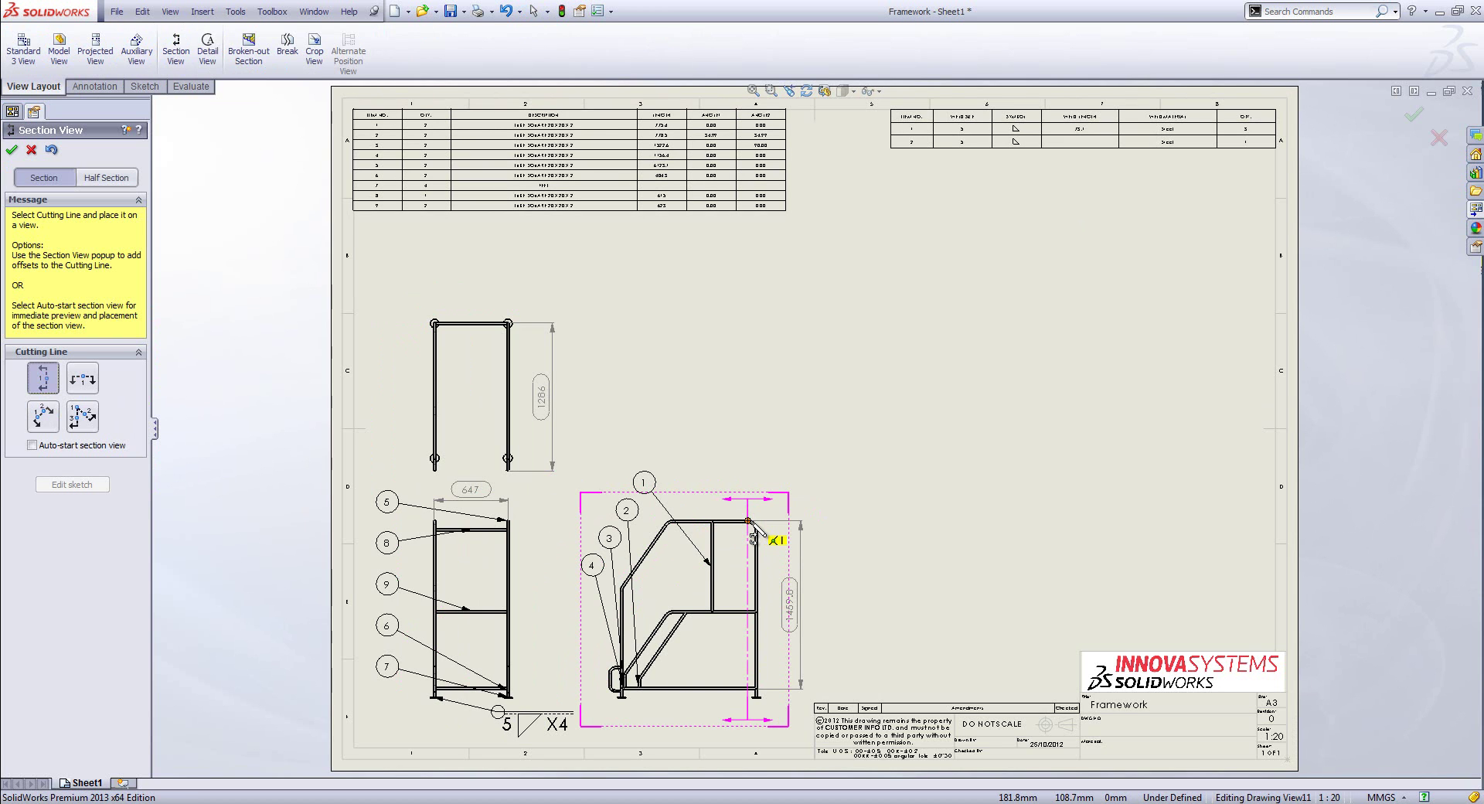
pyautogui.click(750, 534)
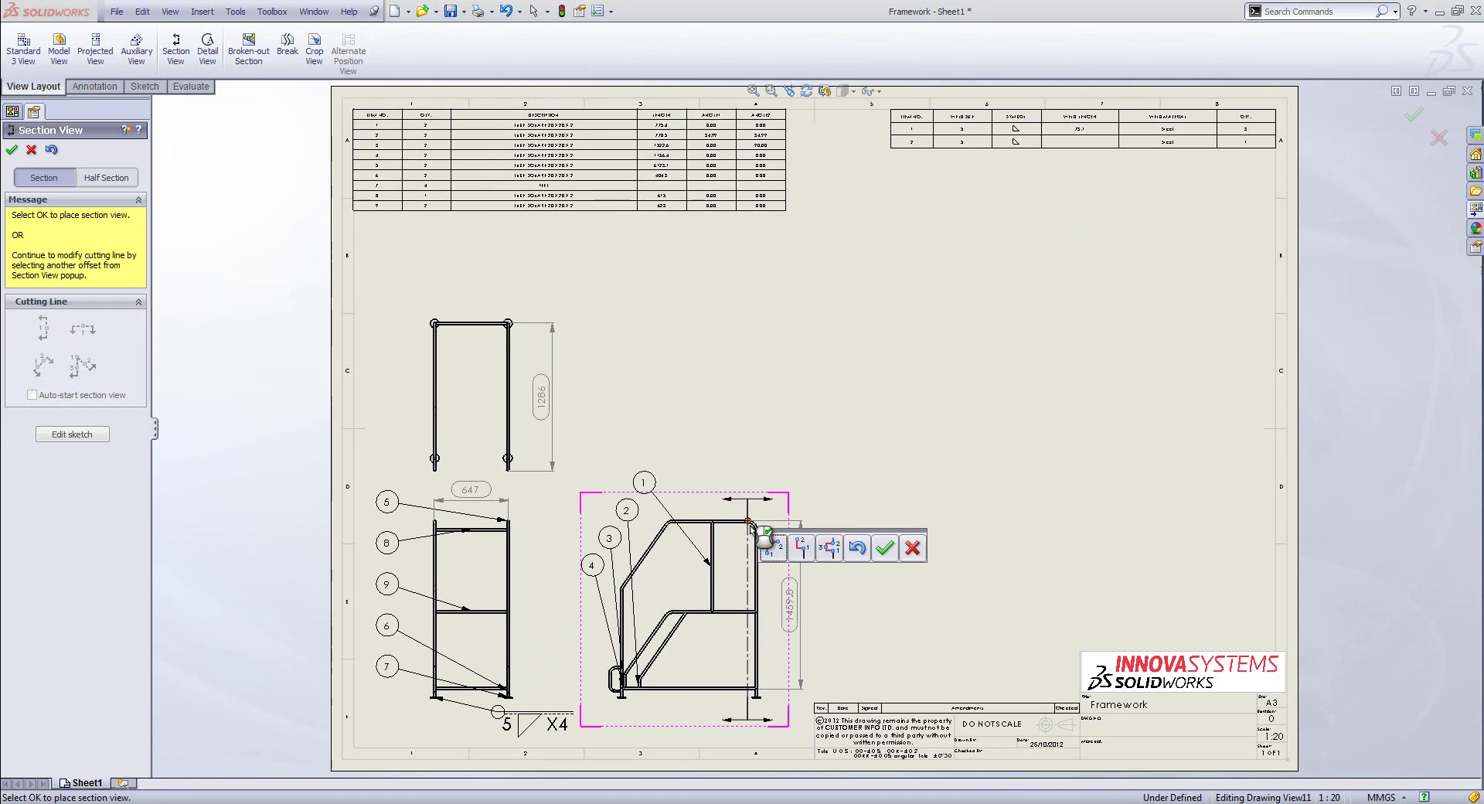
# Step: Edit the cutting line sketch, shortening the line so it crosses only the top rail of the side view
pyautogui.click(885, 549)
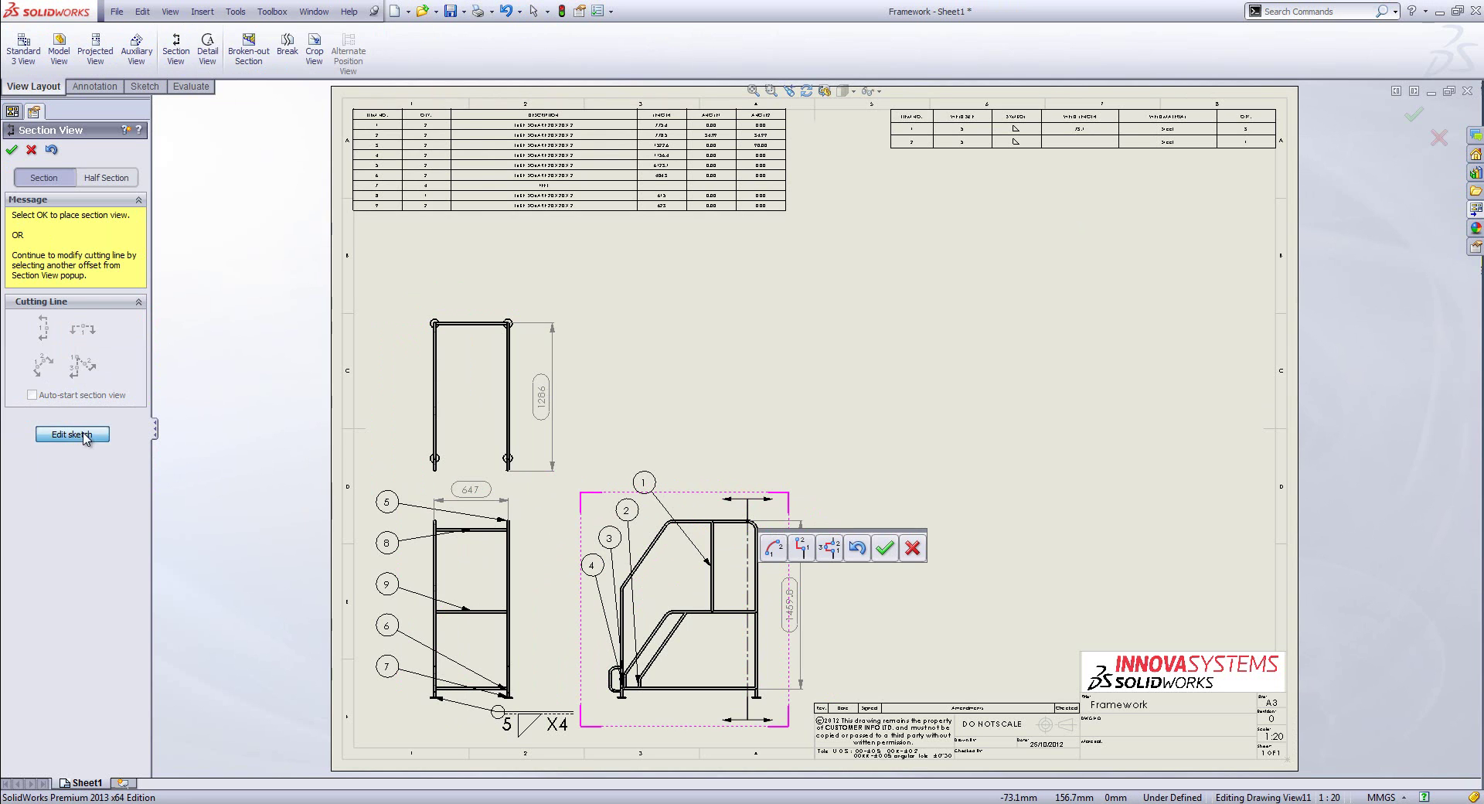
pyautogui.moveTo(747, 720); pyautogui.dragTo(747, 551)
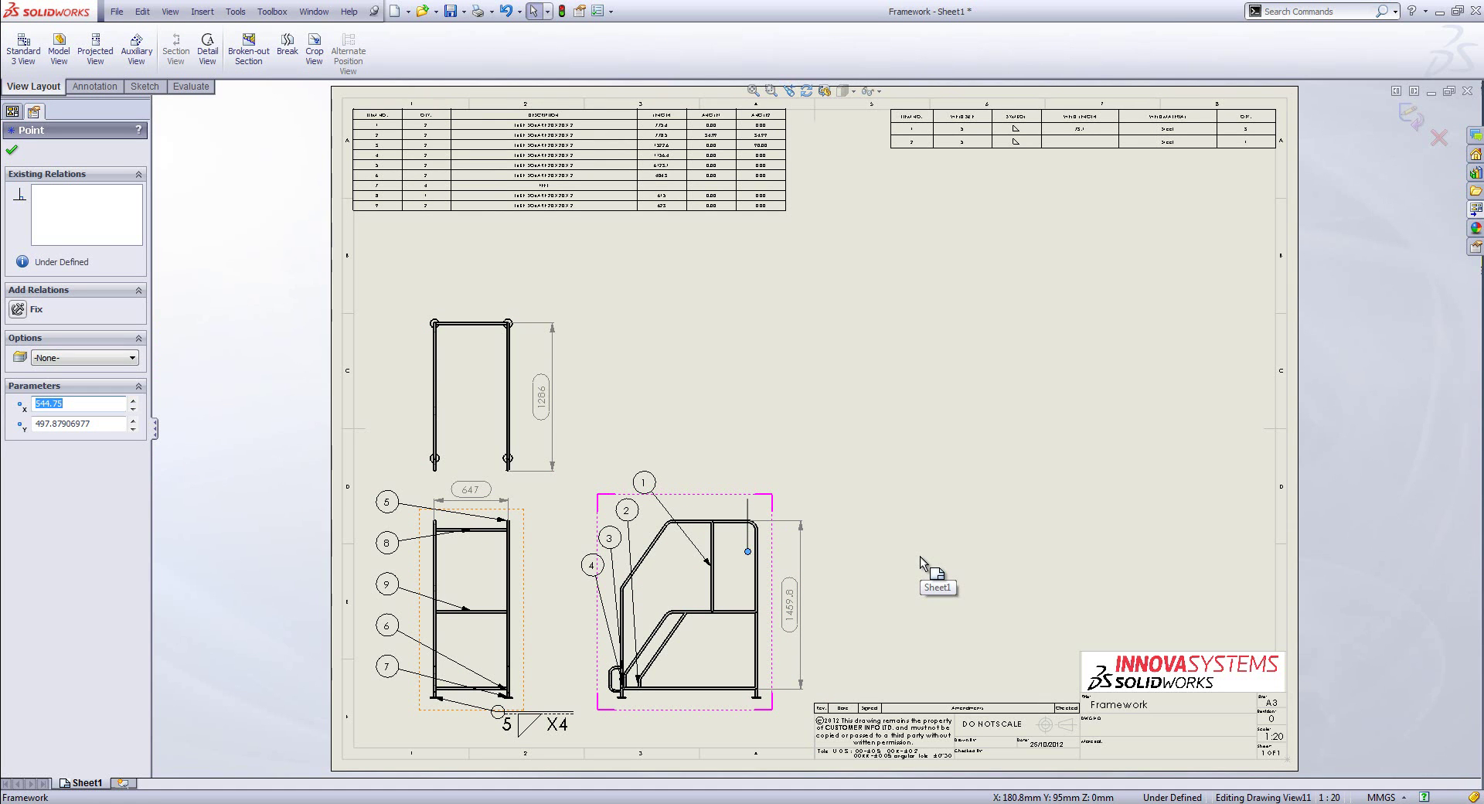
pyautogui.click(14, 150)
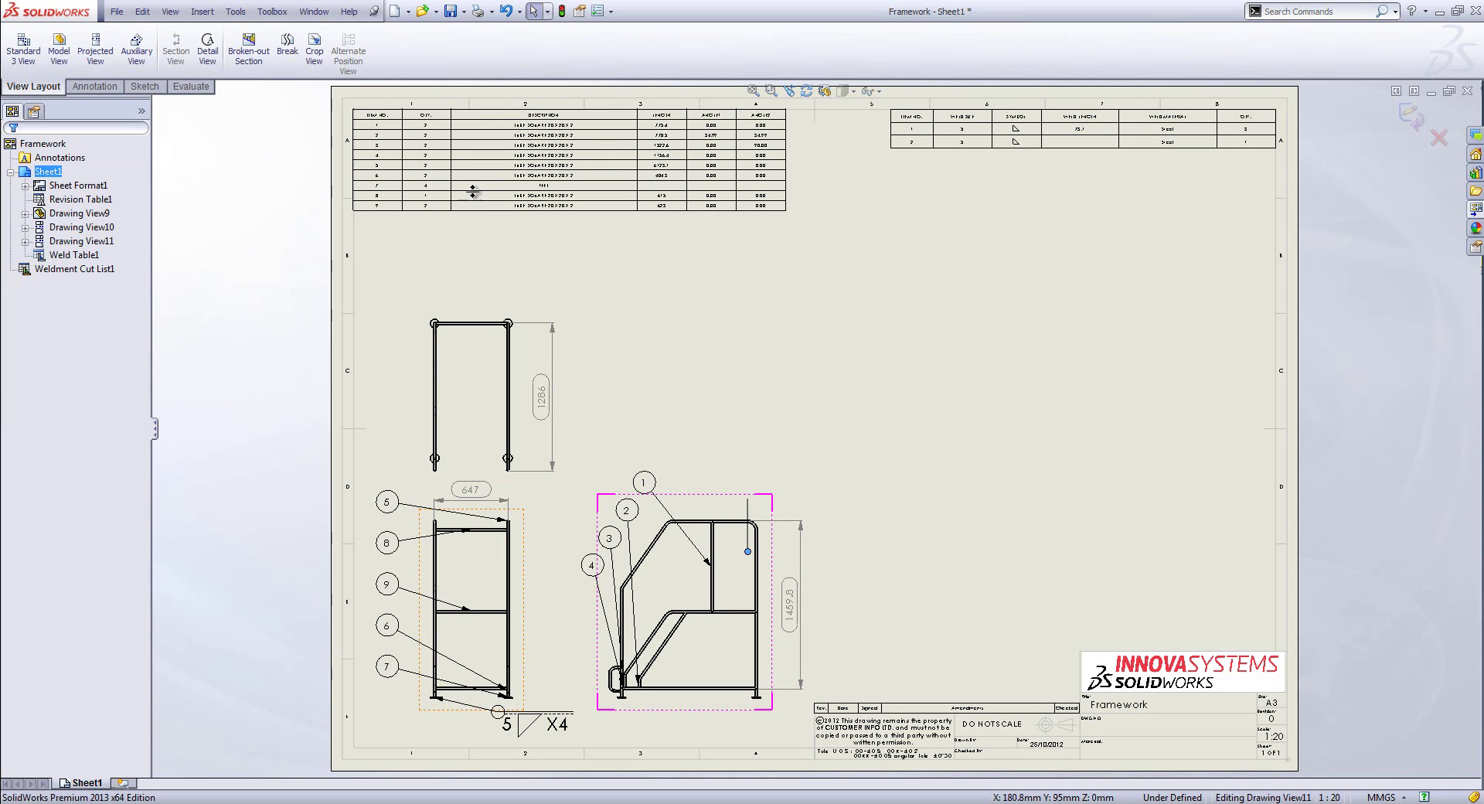
pyautogui.click(1409, 118)
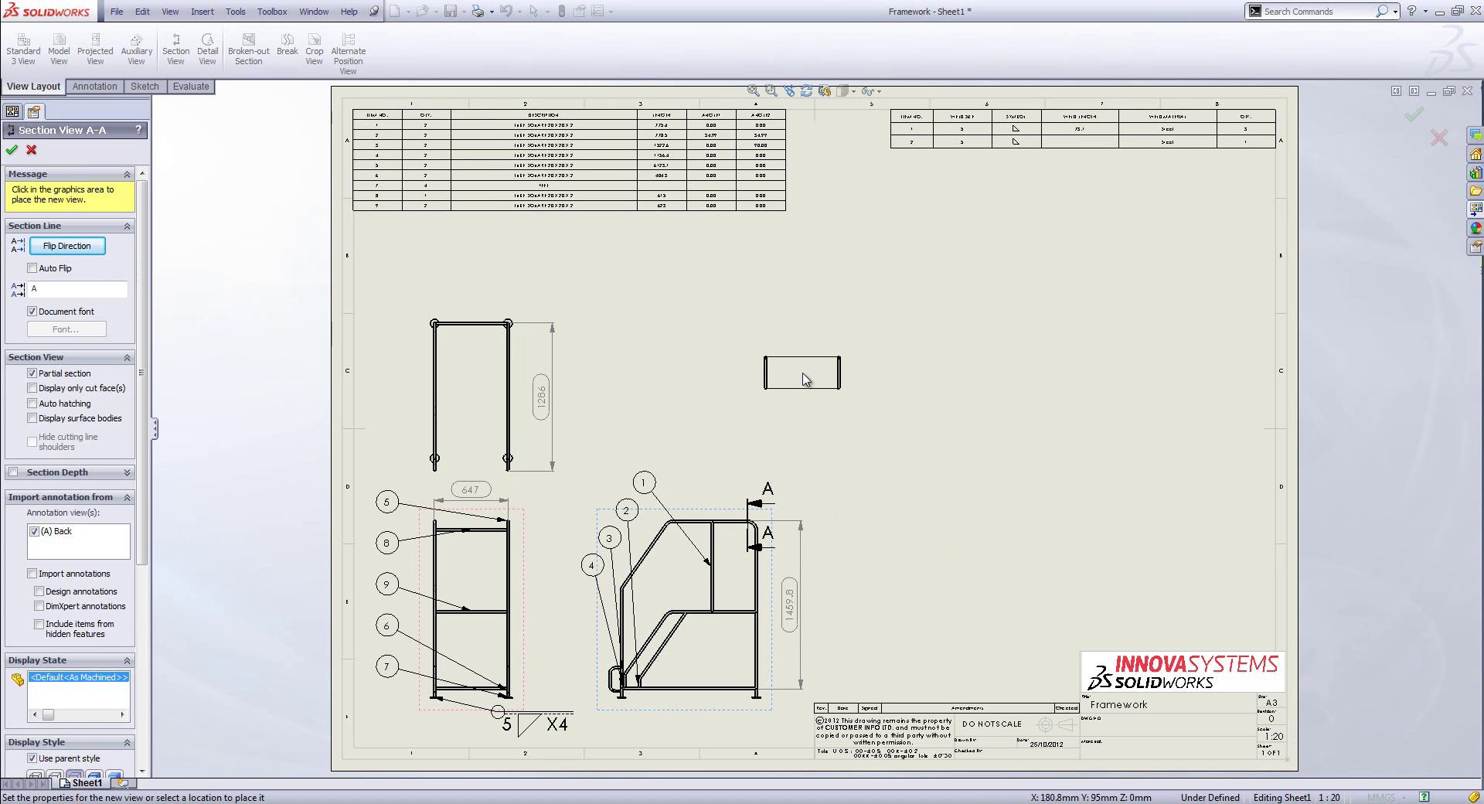
# Step: Place the partial section view A-A above the side view and reverse its viewing direction
pyautogui.click(806, 379)
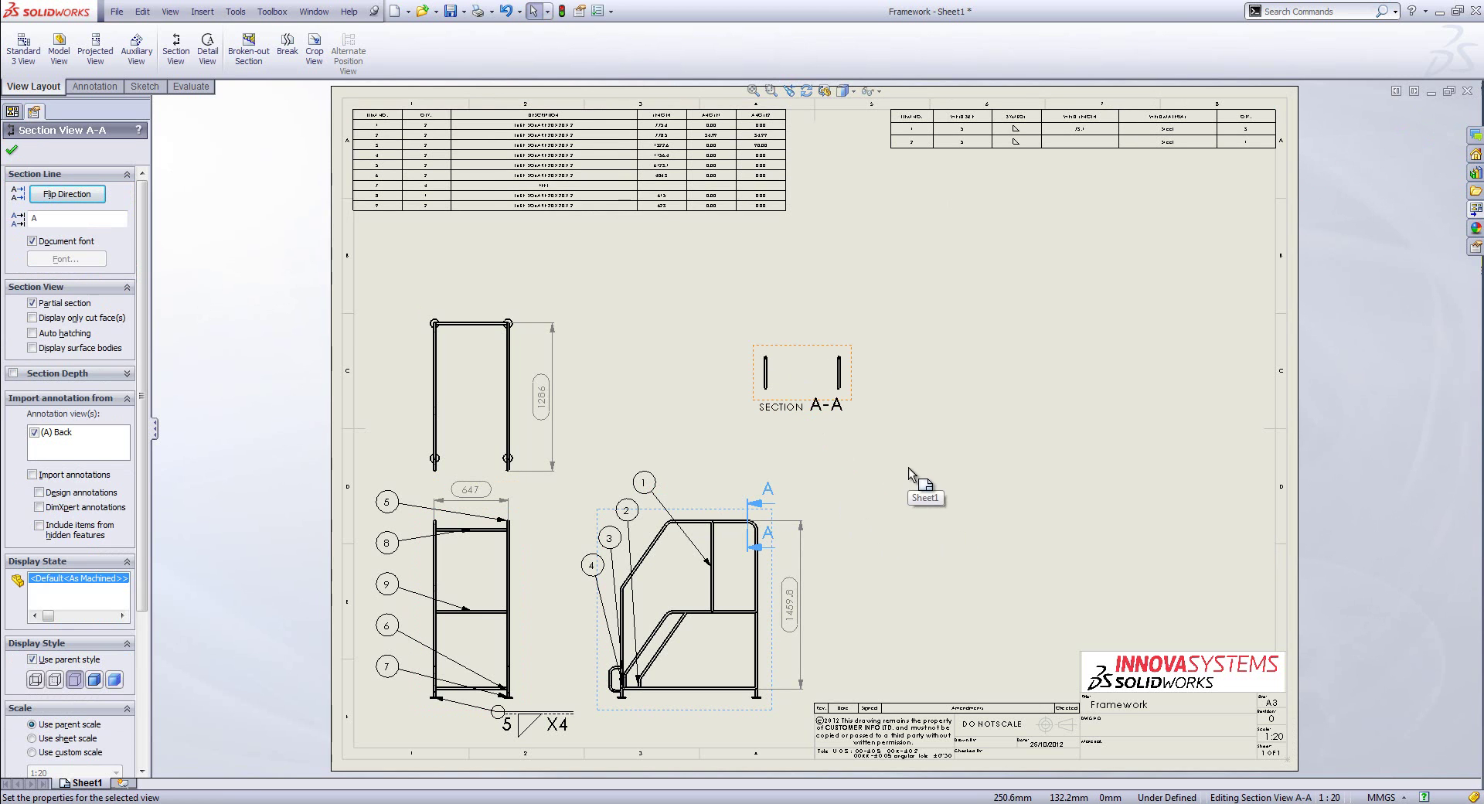
pyautogui.click(747, 516)
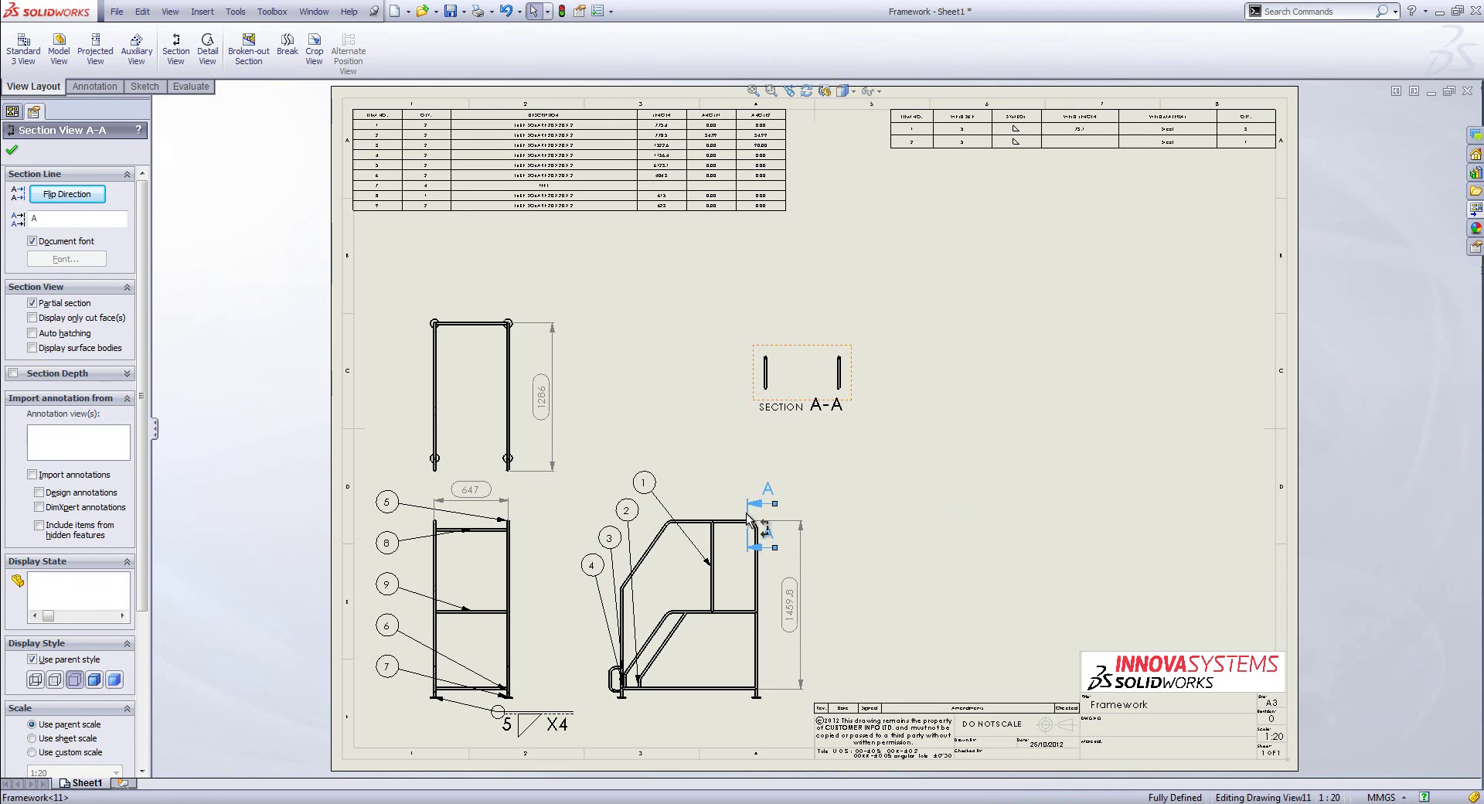
pyautogui.click(956, 540)
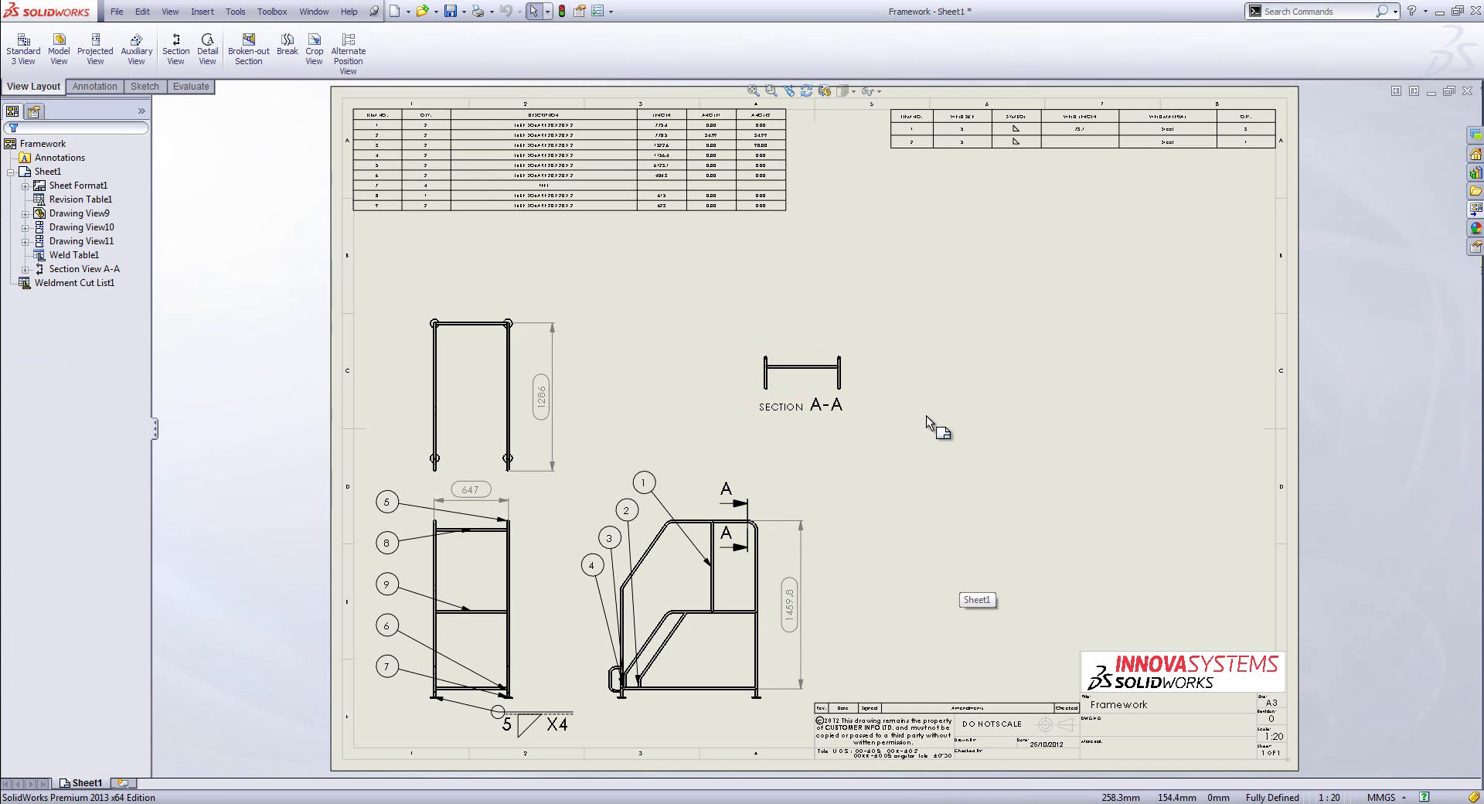
# Step: Give section view A-A a custom scale of 1:1
pyautogui.click(854, 376)
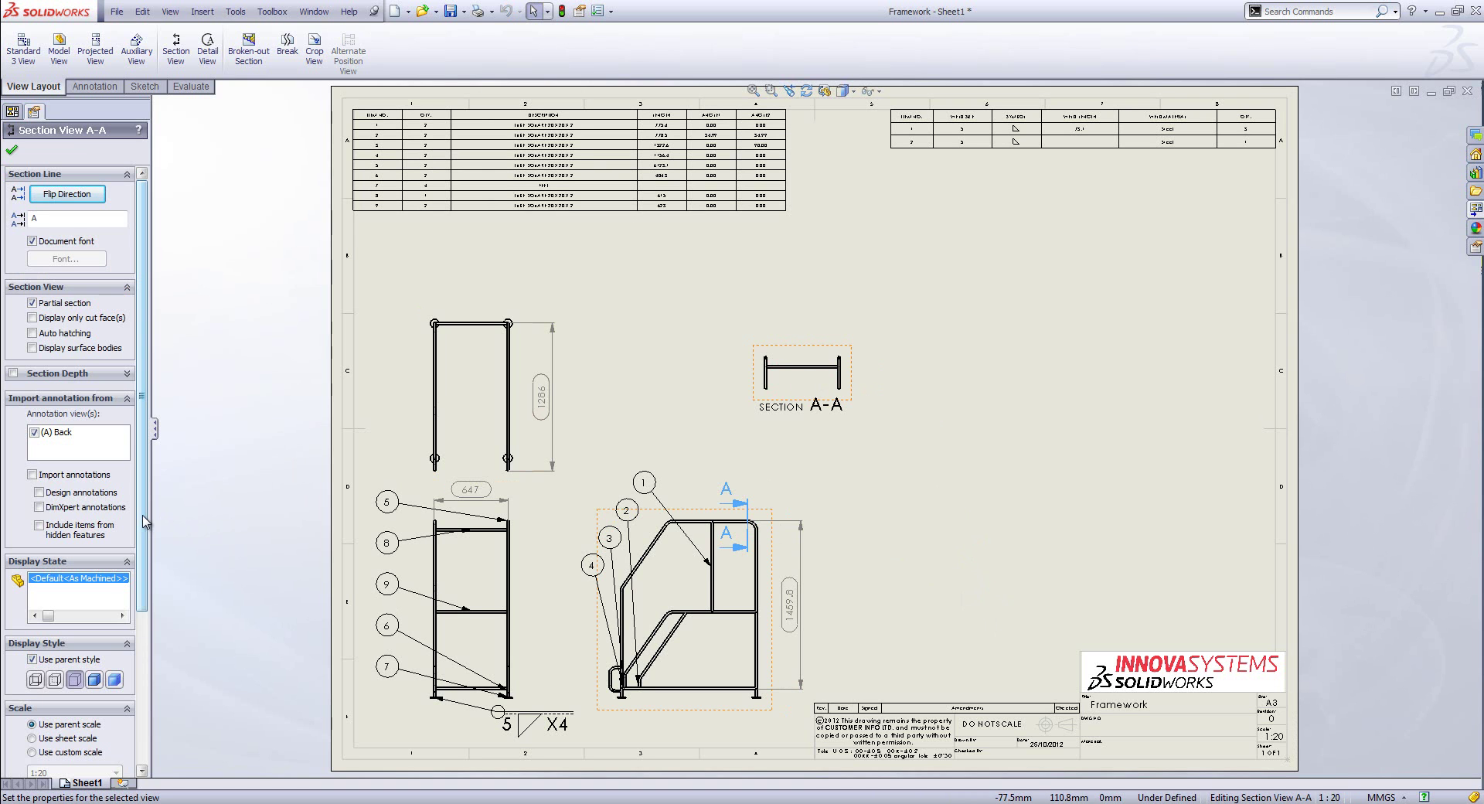
pyautogui.scroll(-4, 51, 585)
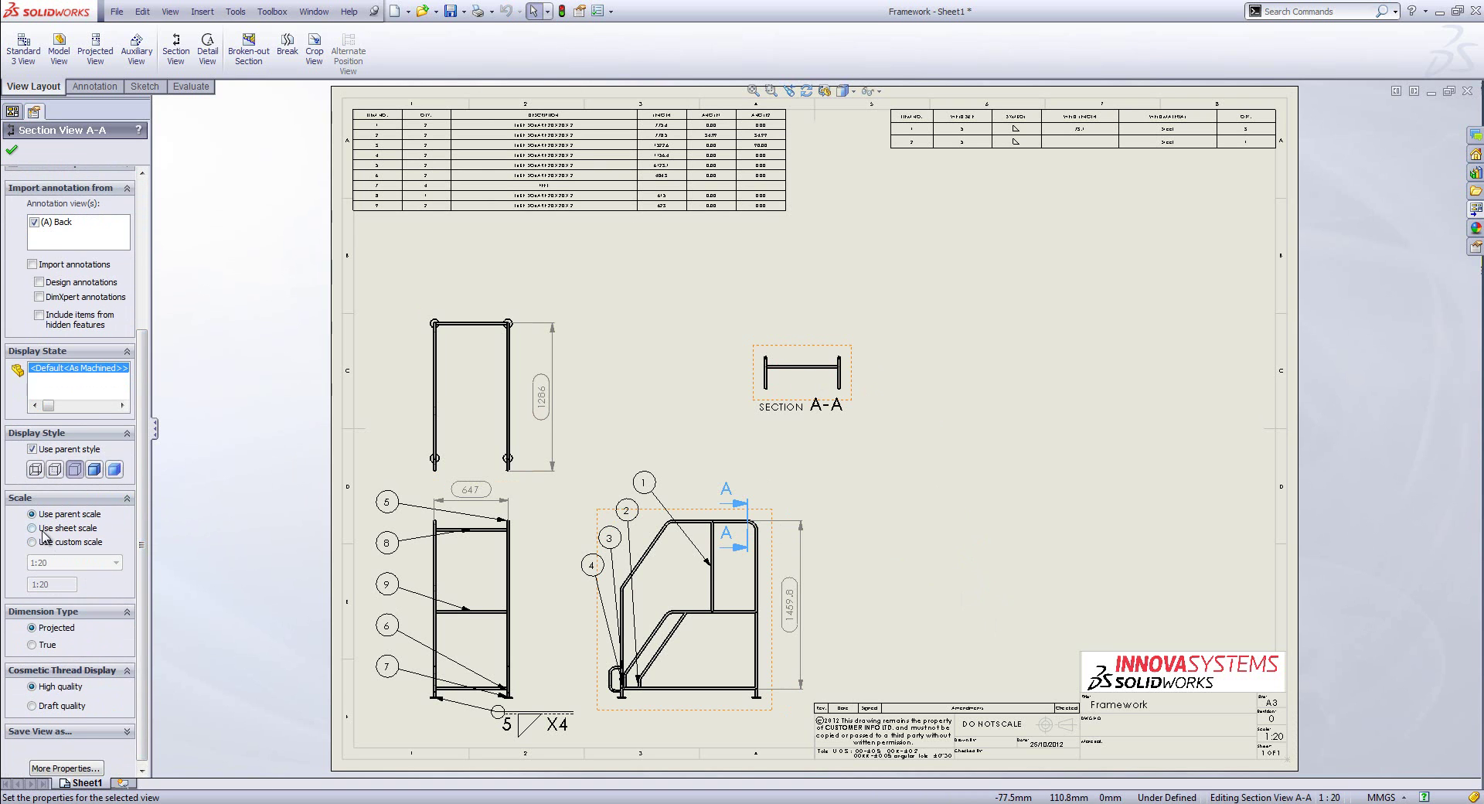
pyautogui.click(44, 544)
pyautogui.click(77, 565)
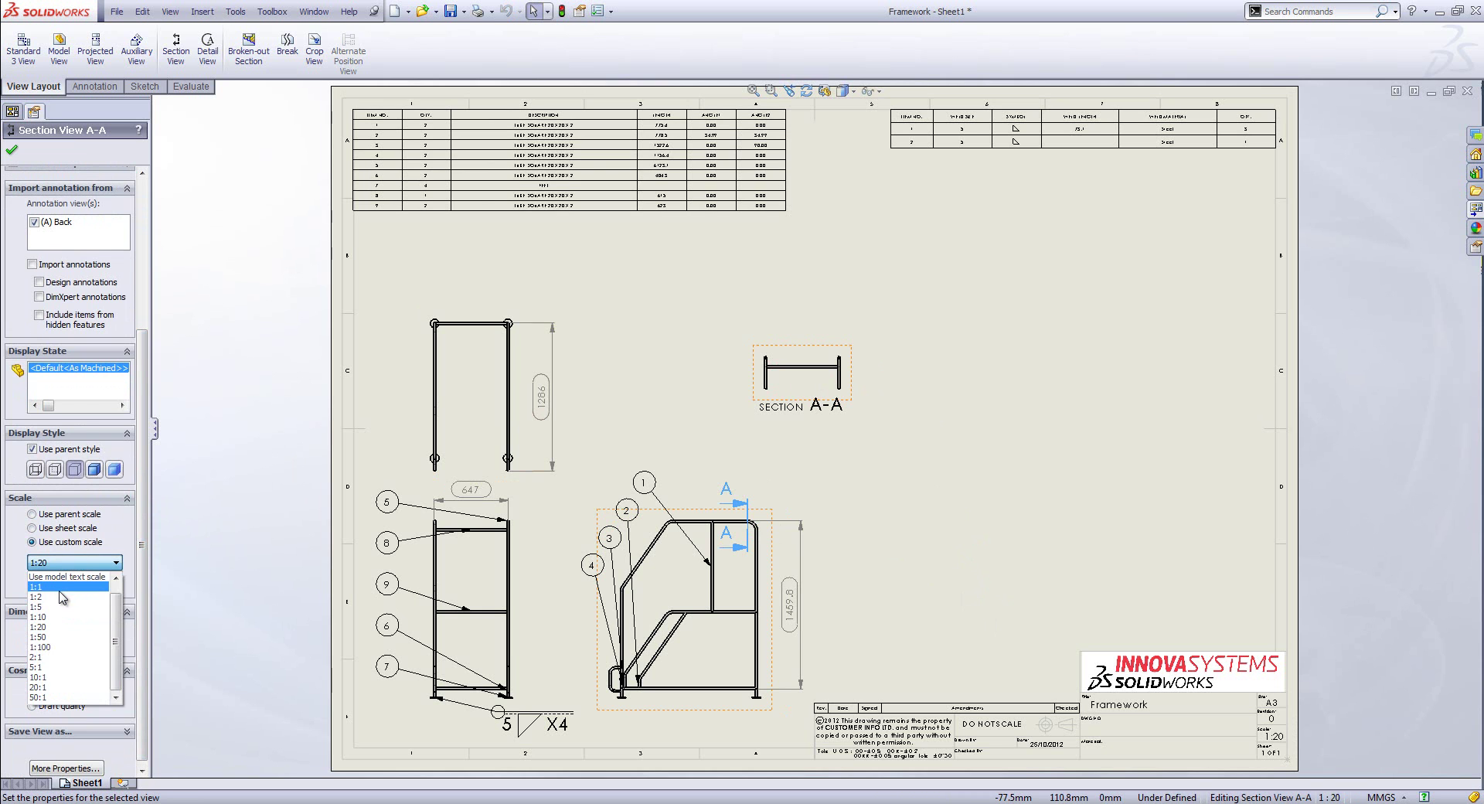
pyautogui.click(62, 595)
# Step: Set section view A-A to display only the cut faces
pyautogui.scroll(3, 661, 470)
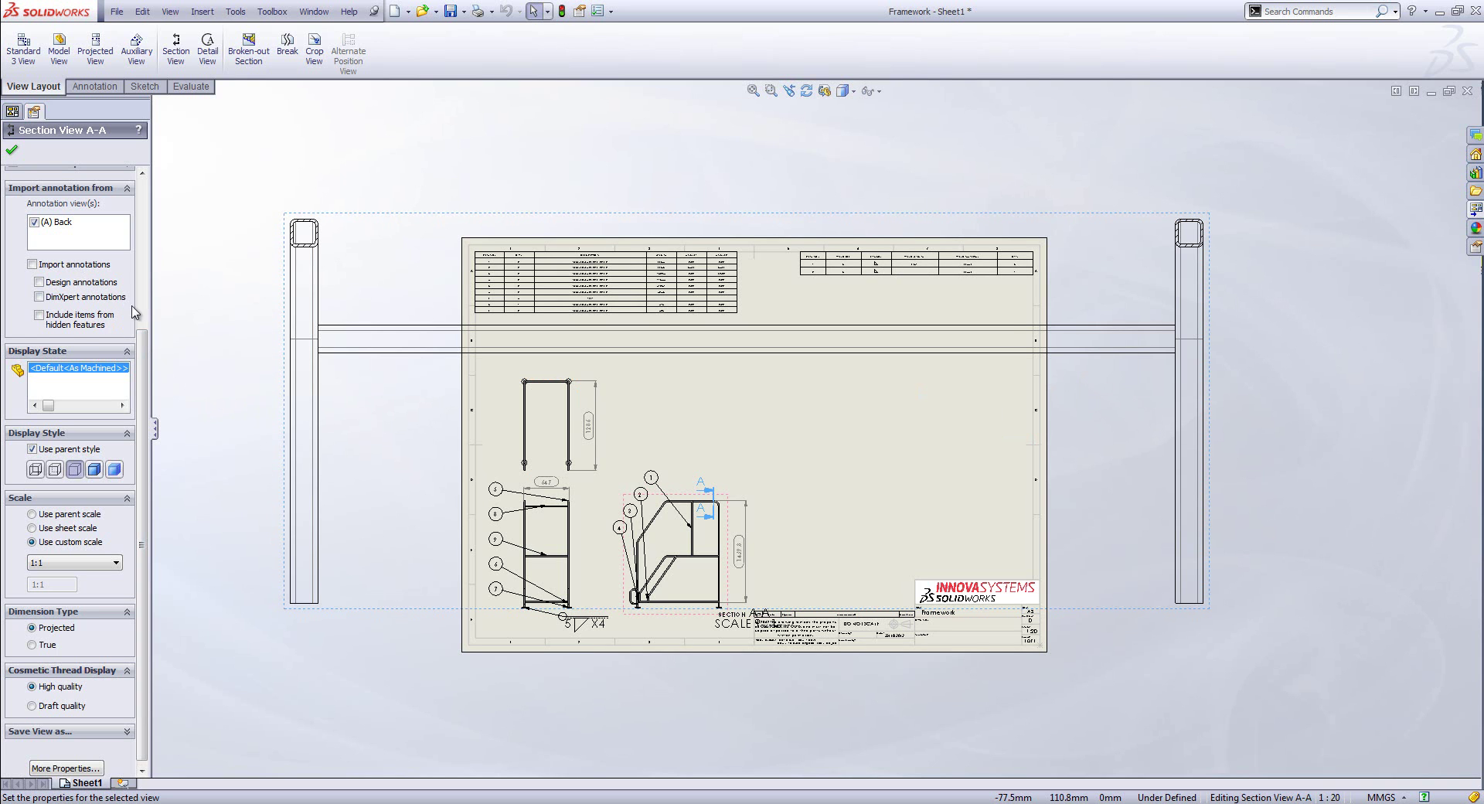
pyautogui.scroll(5, 136, 312)
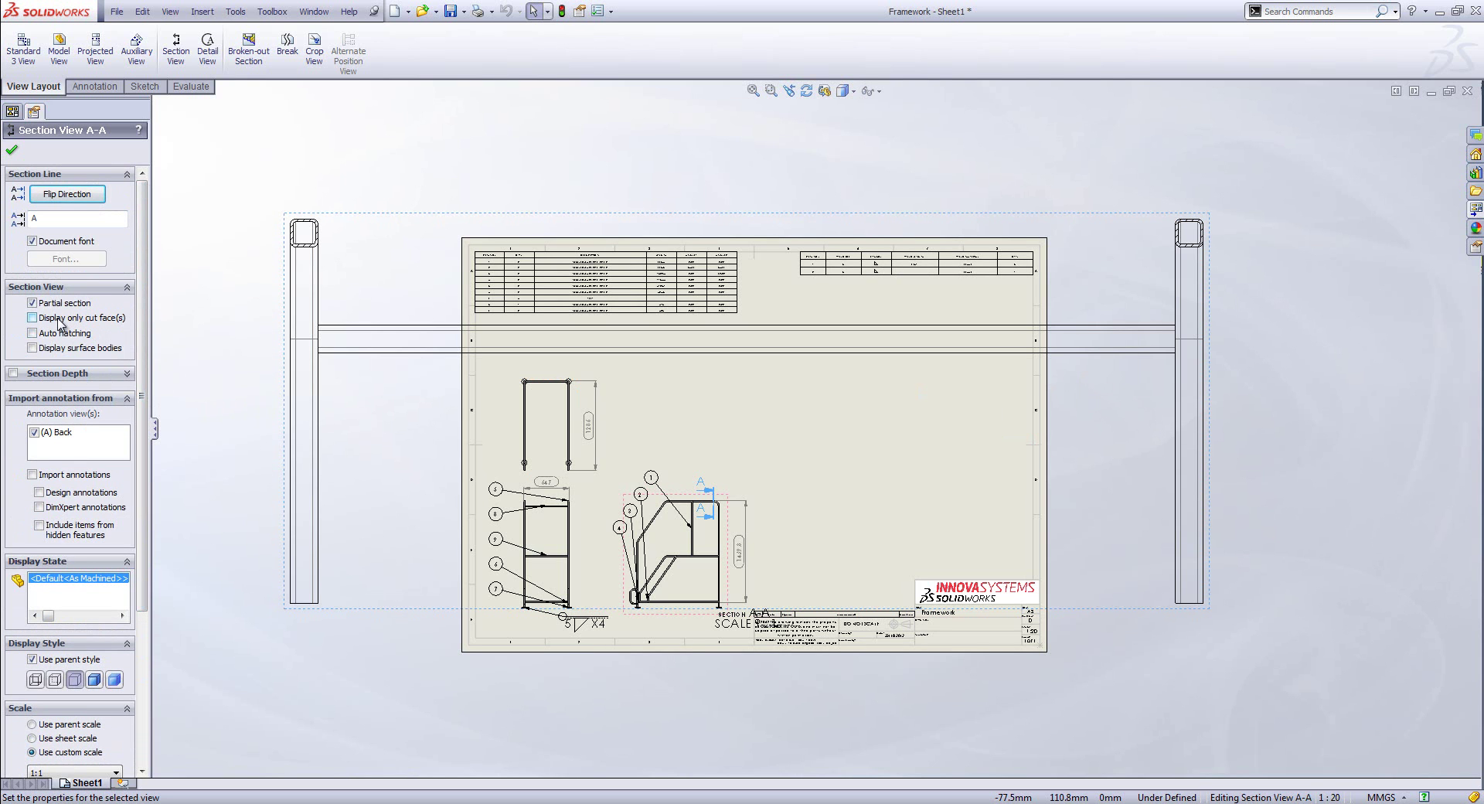
pyautogui.click(58, 318)
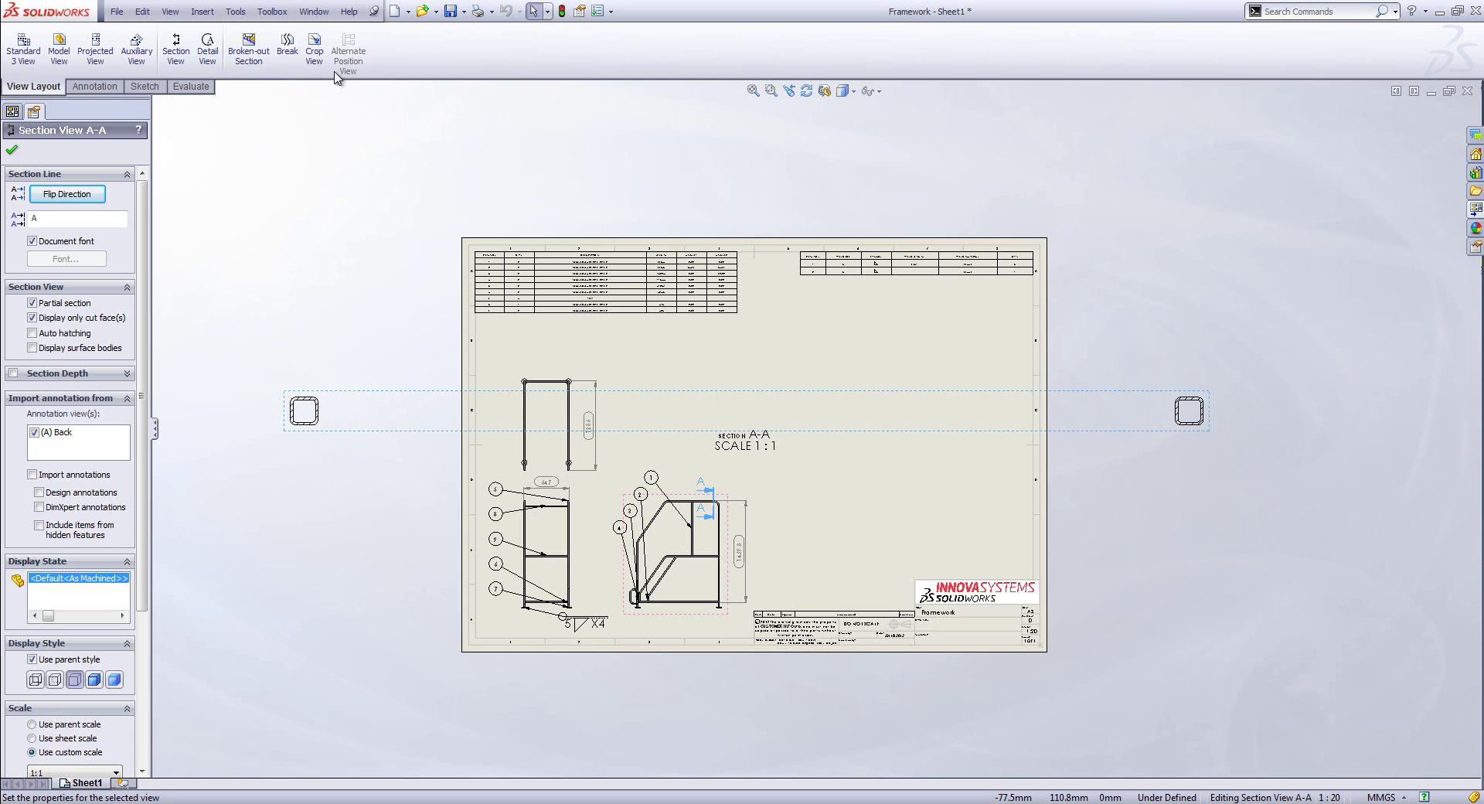
# Step: Crop section view A-A to a rectangle about 39 by 33 mm sketched around the right-hand tube profile
pyautogui.click(144, 86)
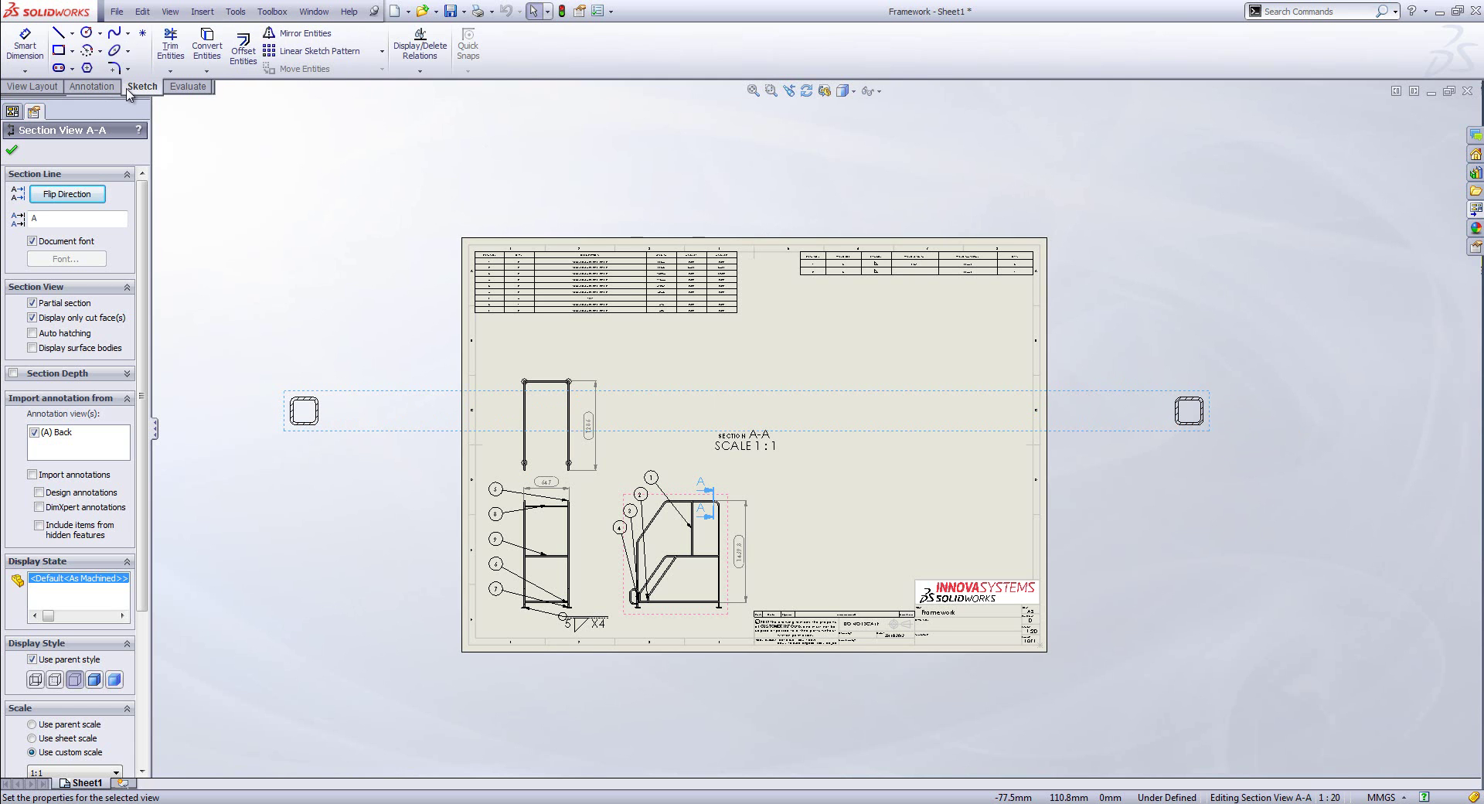
pyautogui.click(58, 50)
pyautogui.click(1164, 390)
pyautogui.click(1218, 435)
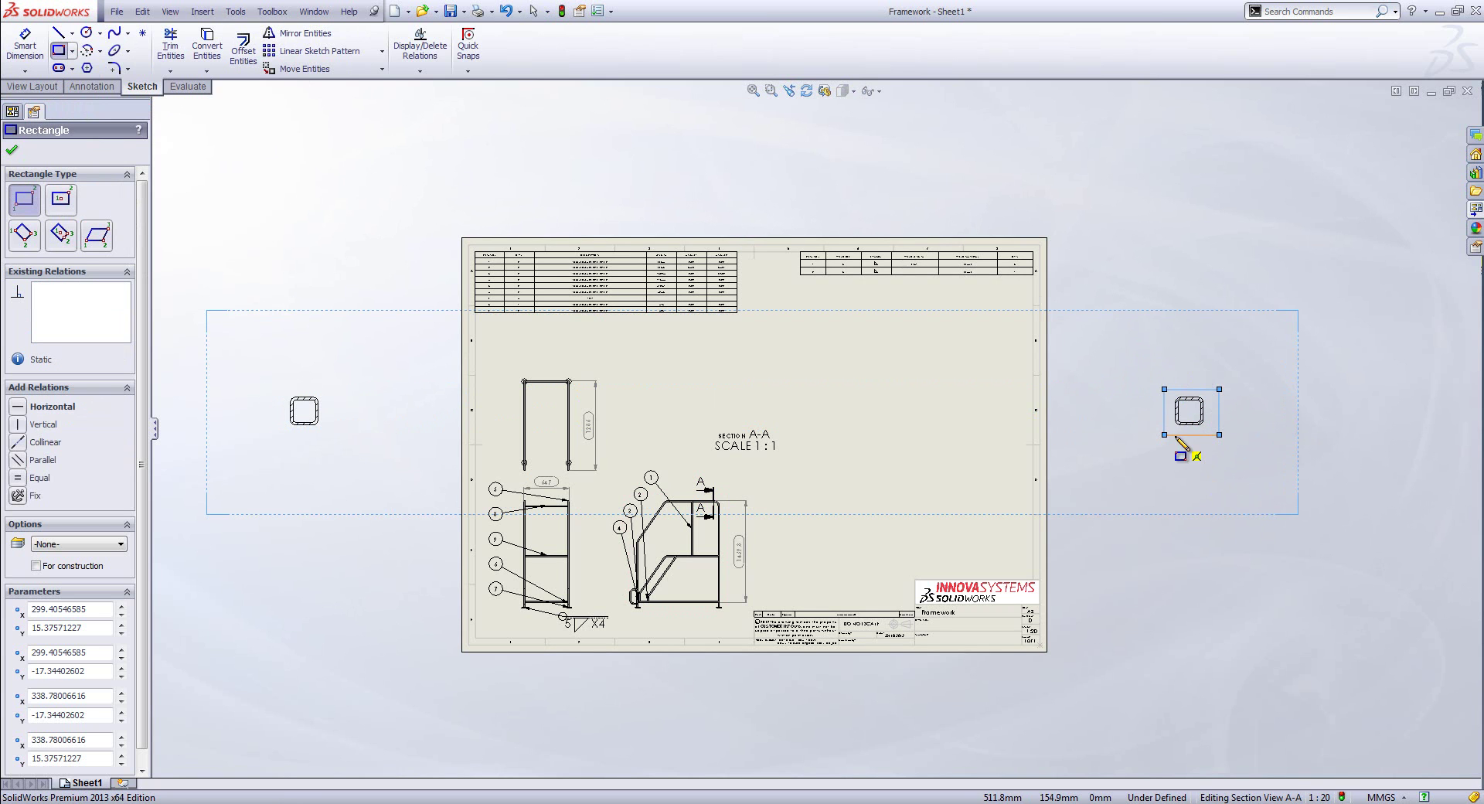
pyautogui.click(34, 86)
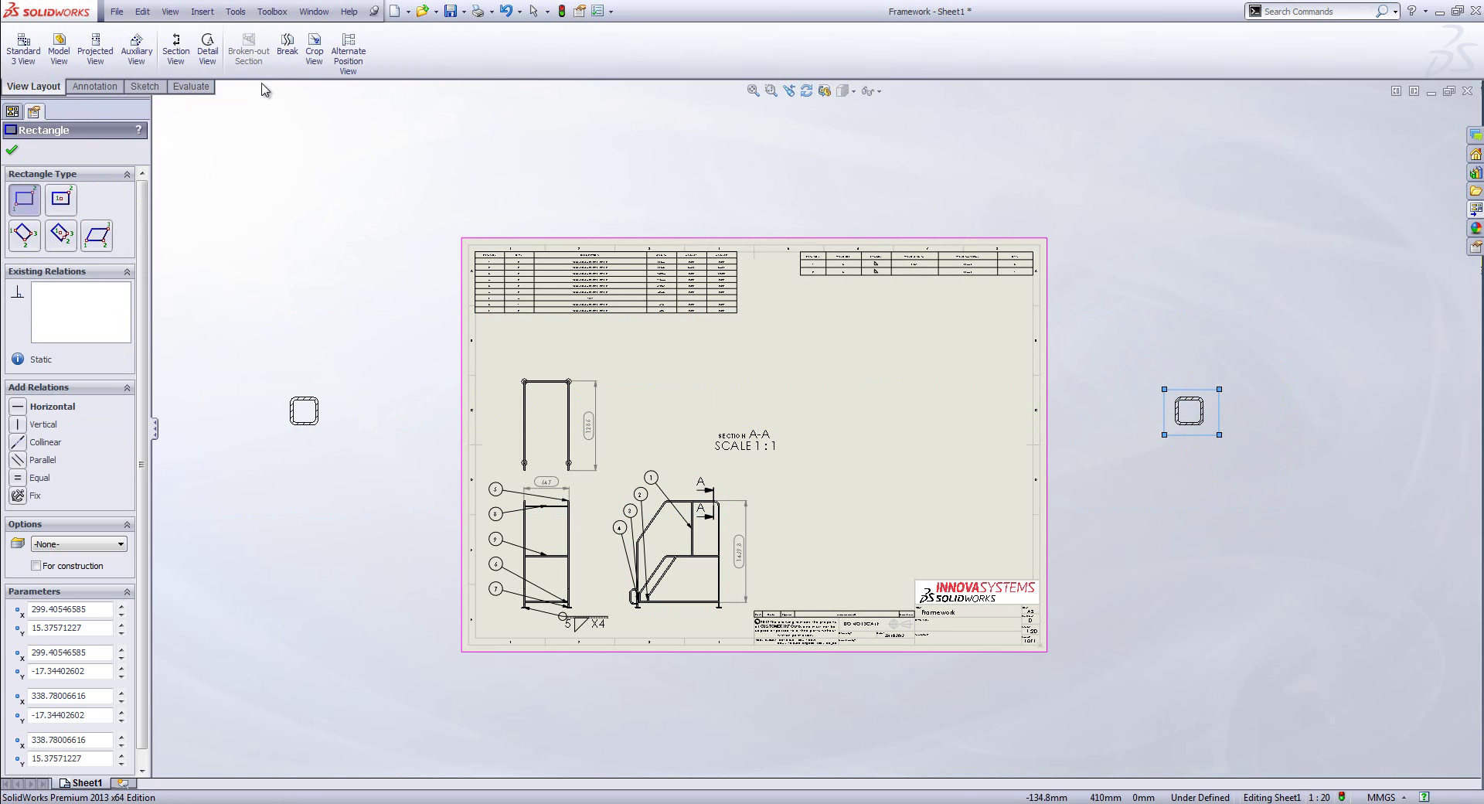
pyautogui.click(315, 57)
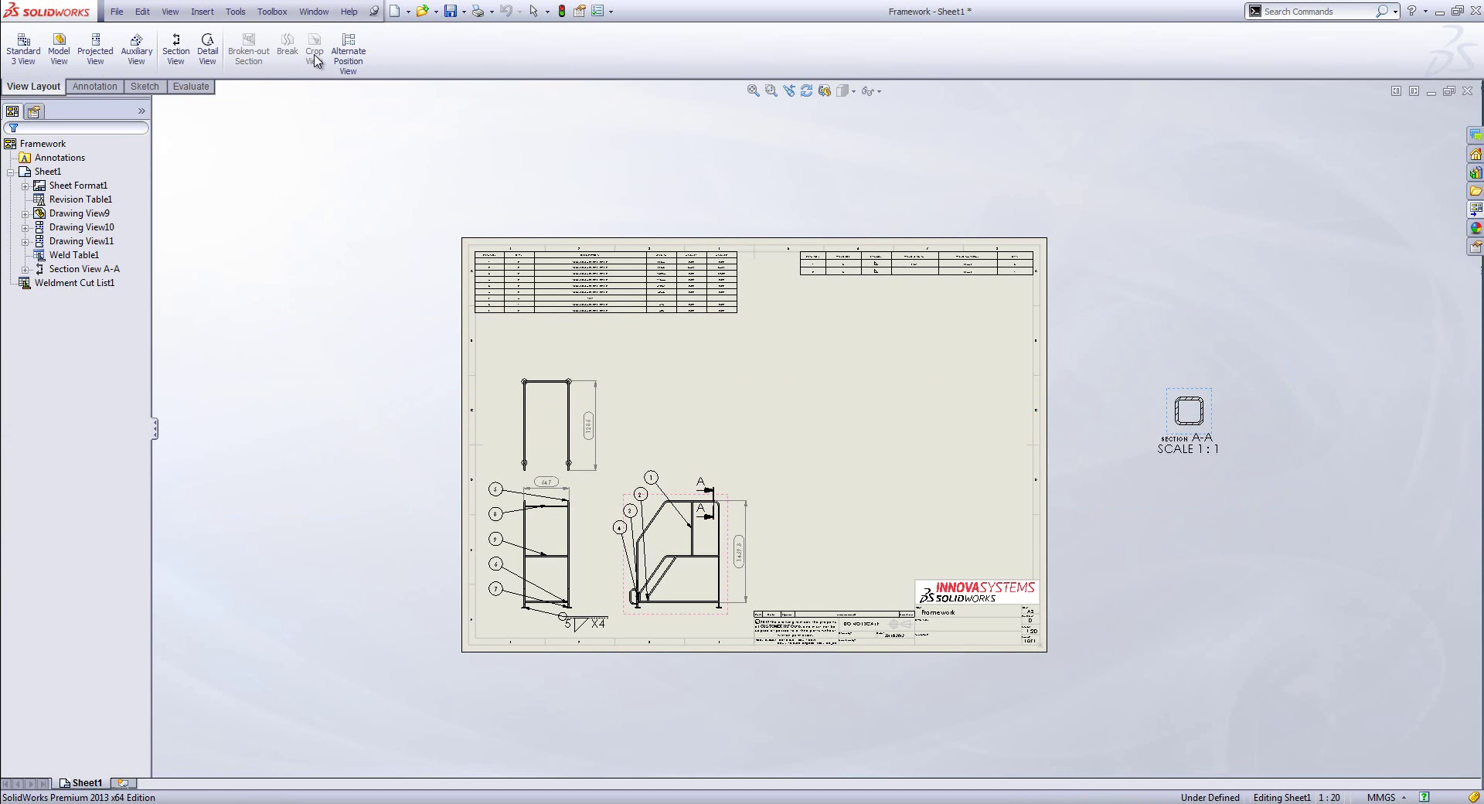
# Step: Move the cropped section view A-A onto the sheet, just above the side view
pyautogui.moveTo(1214, 412); pyautogui.dragTo(731, 404)
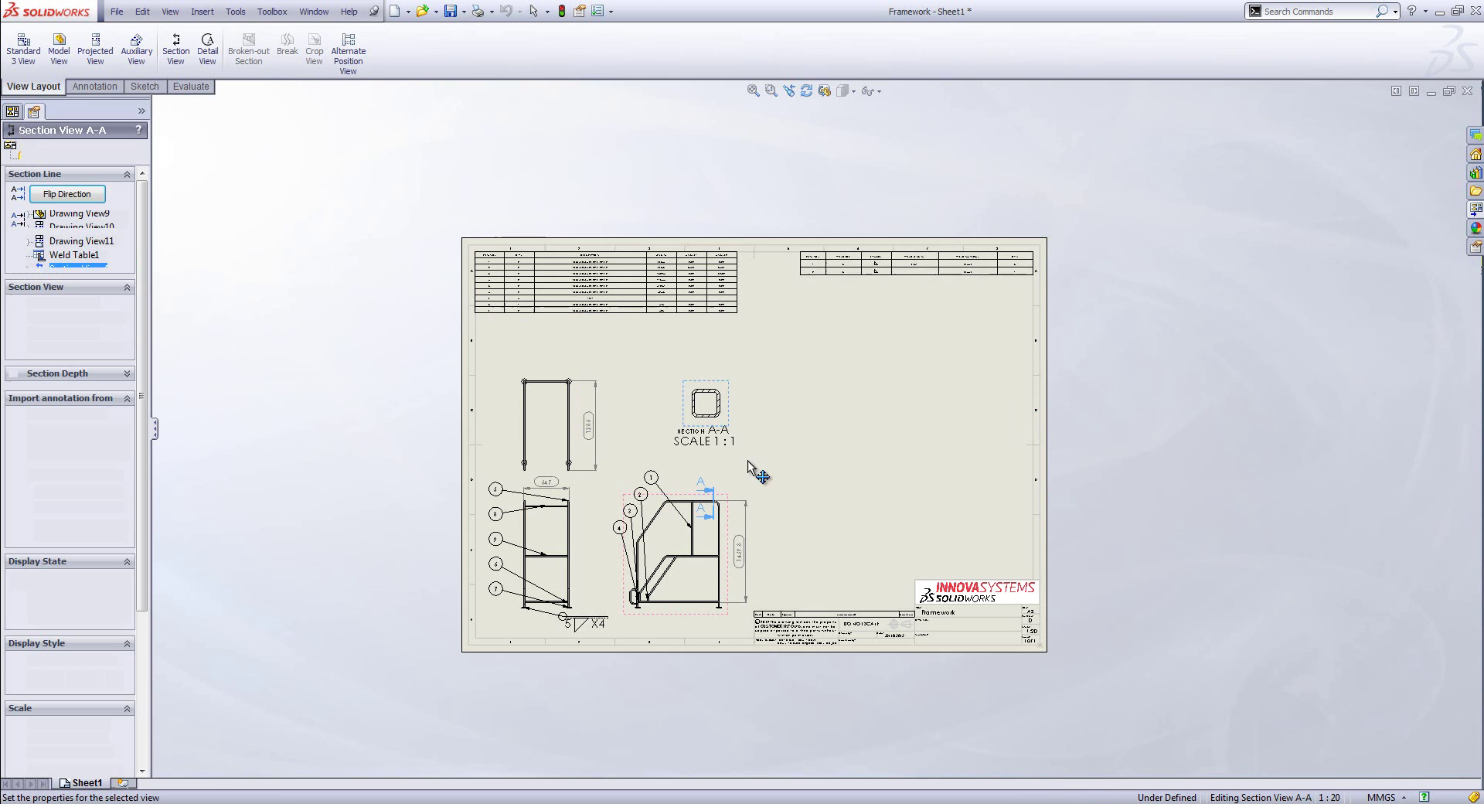
pyautogui.scroll(-4, 741, 479)
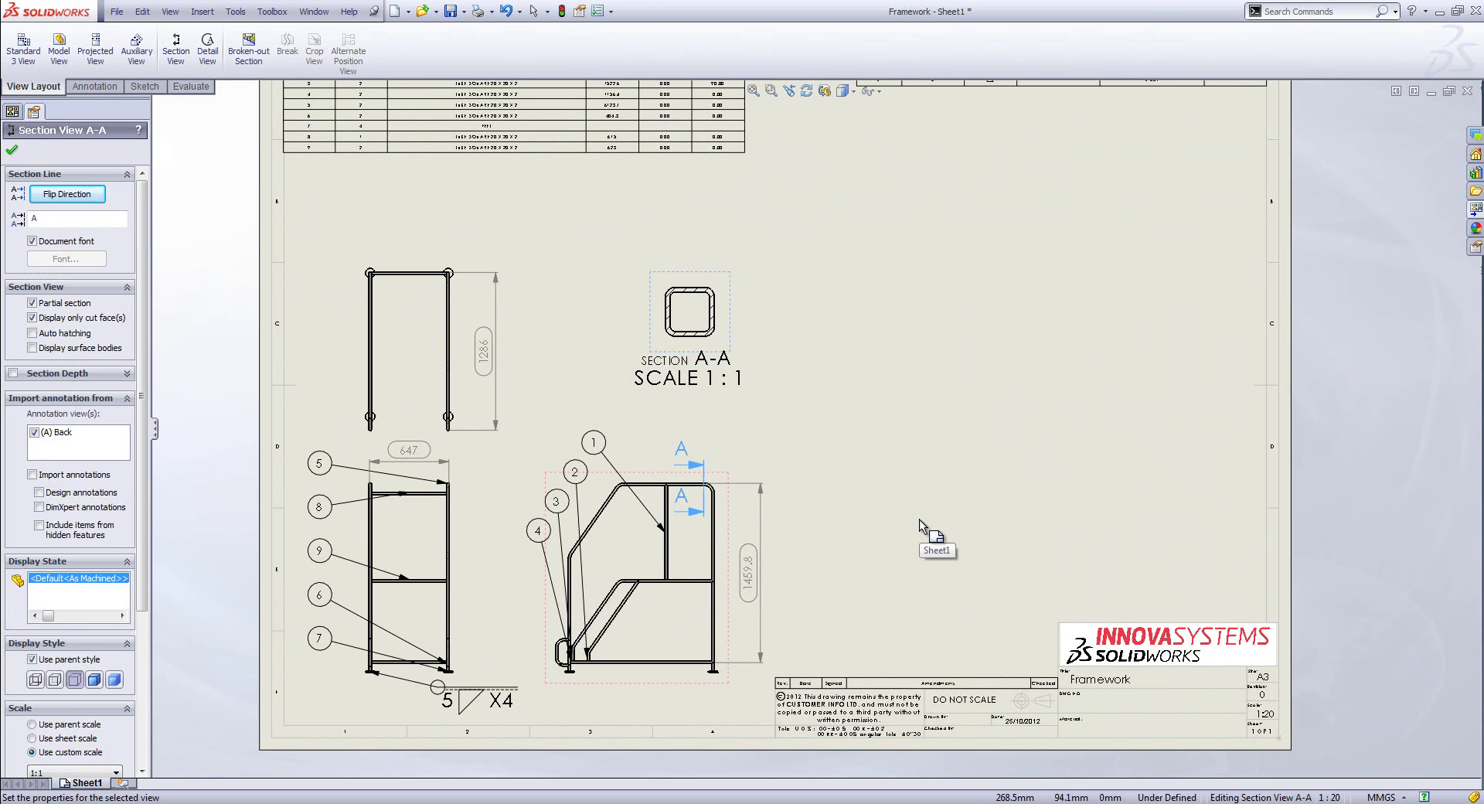
pyautogui.click(920, 519)
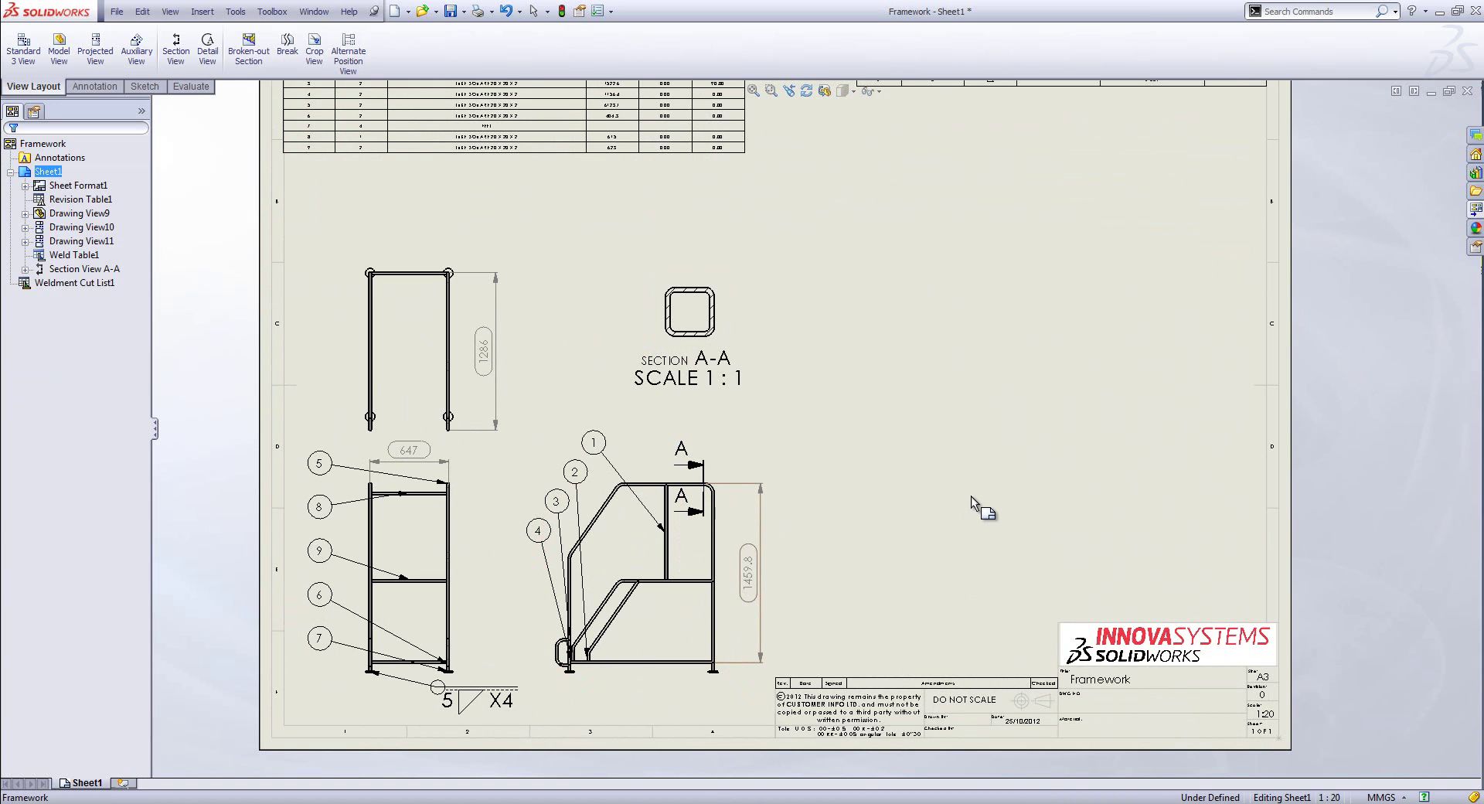
# Step: Begin a model view of Framework that includes only the C-shaped handle body beside the front foot
pyautogui.click(58, 48)
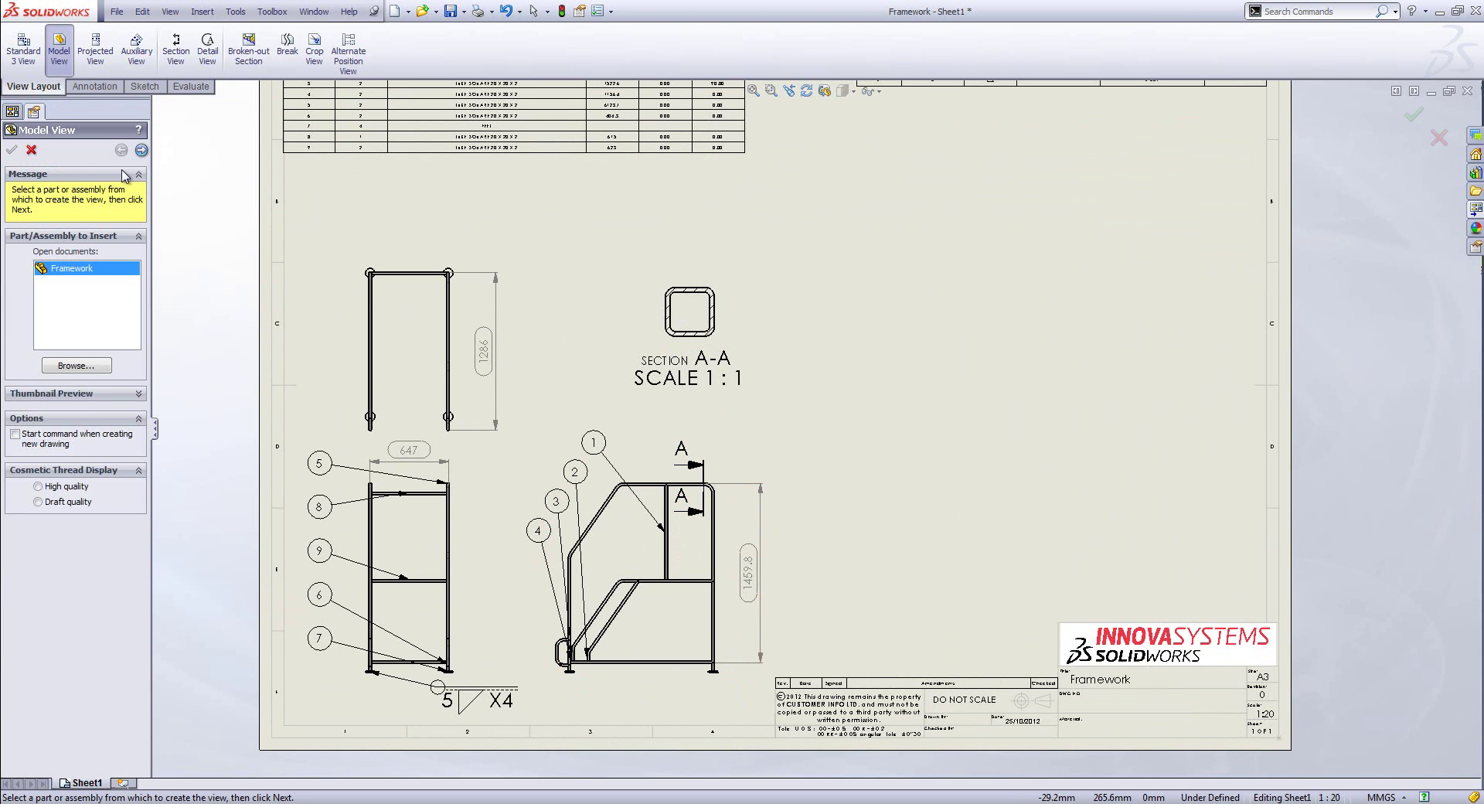
pyautogui.click(141, 150)
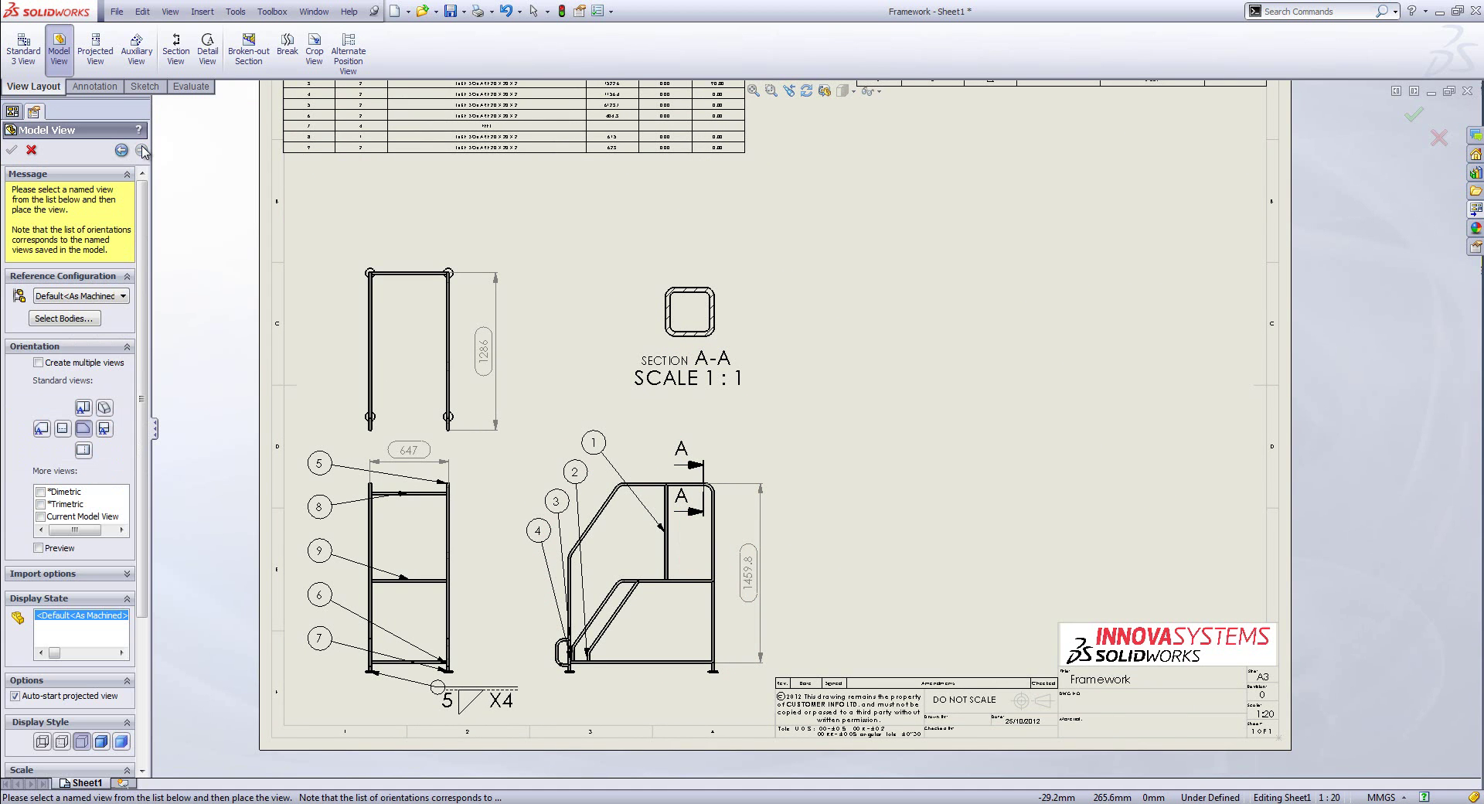
pyautogui.click(65, 318)
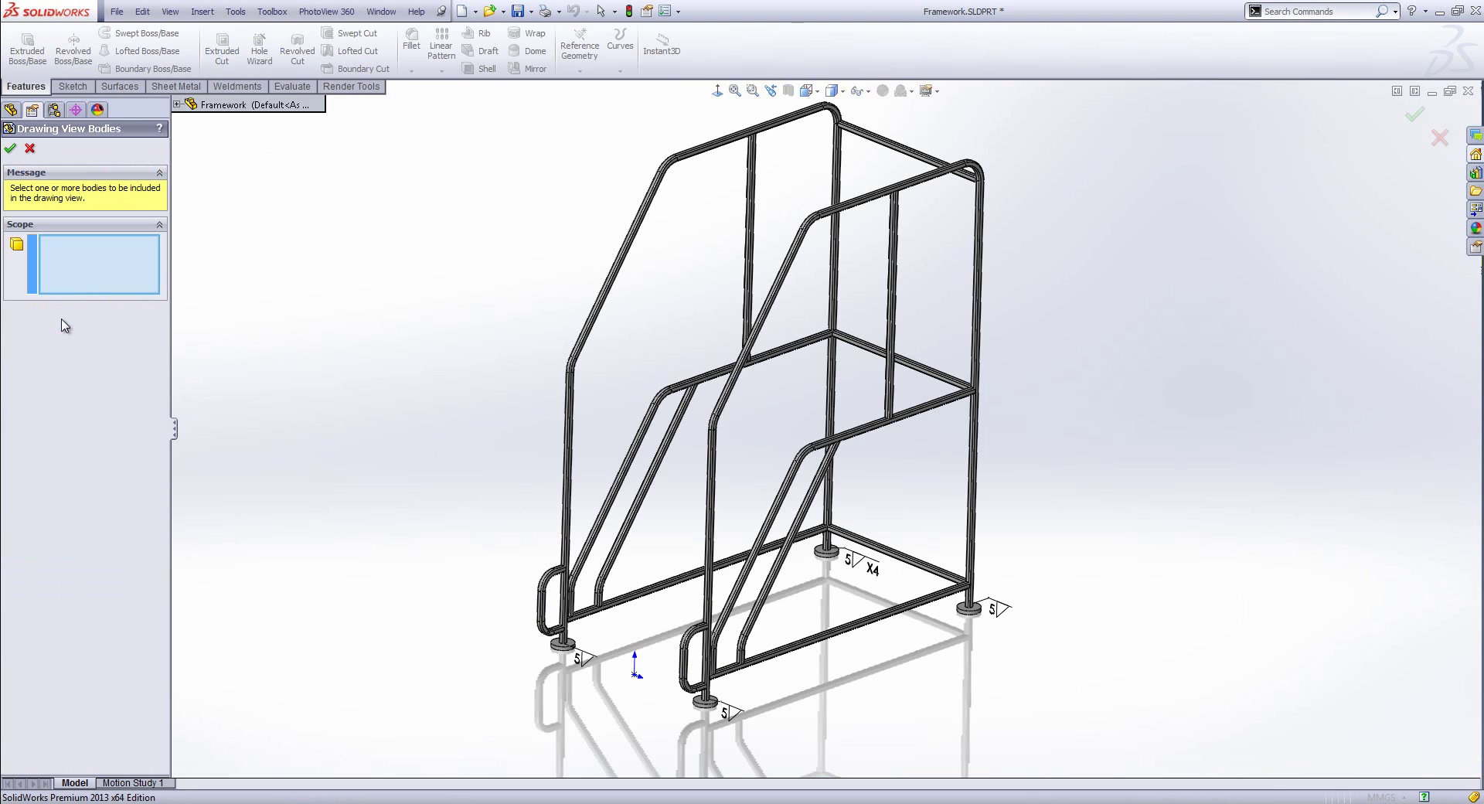
pyautogui.click(690, 633)
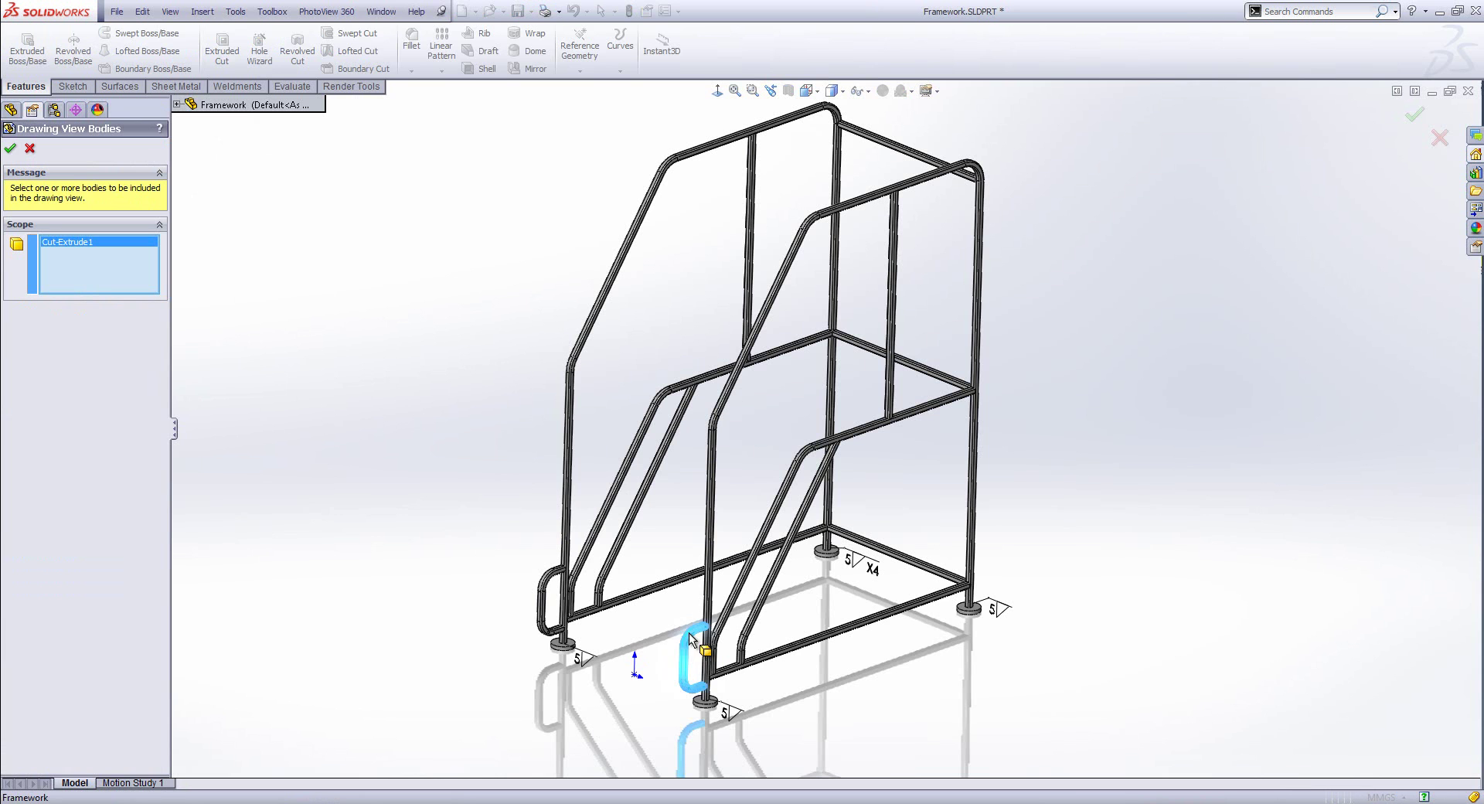
pyautogui.click(11, 149)
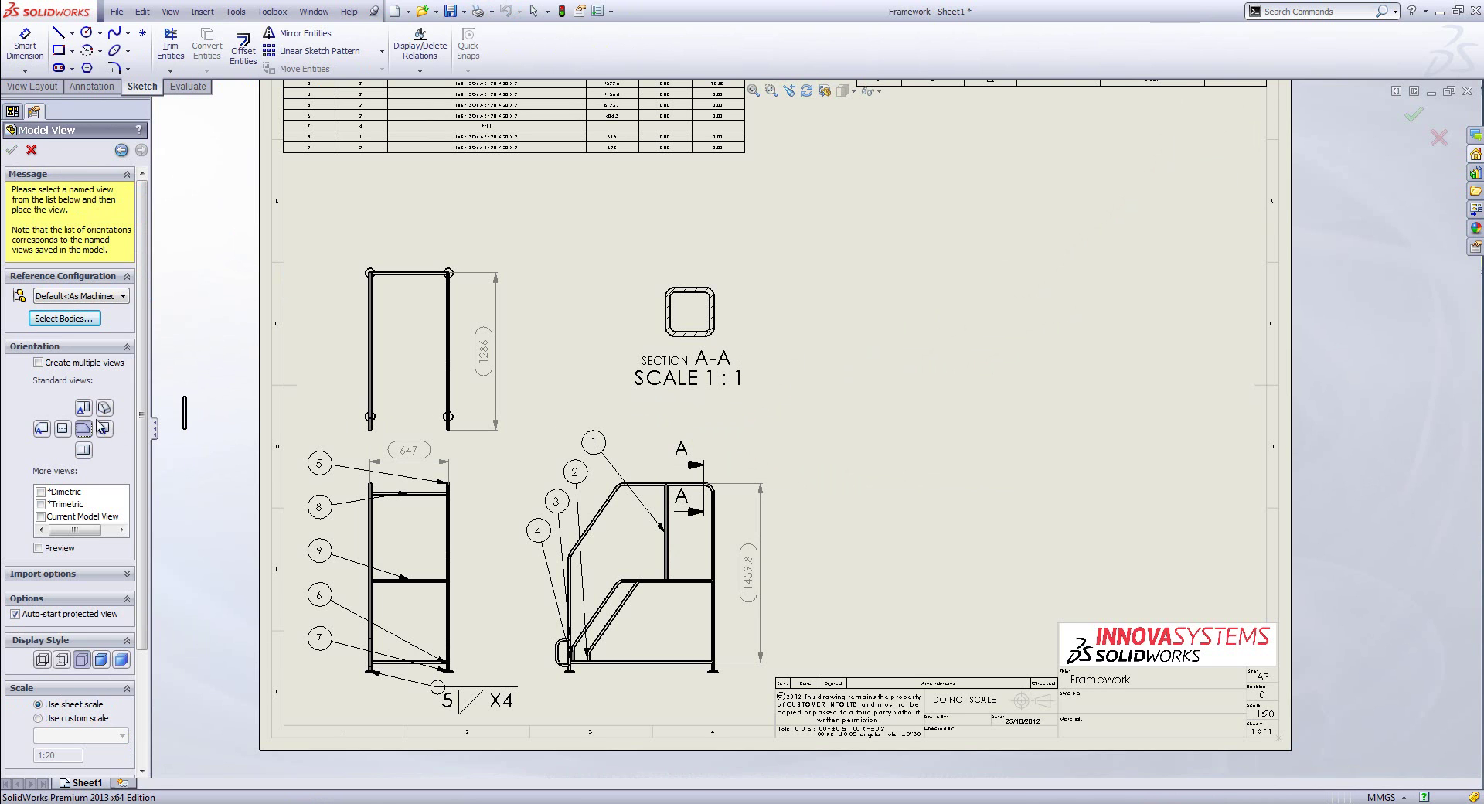
# Step: Orient the handle view to show its C shape, set a custom scale of 1:5 and place it beside section A-A
pyautogui.click(62, 430)
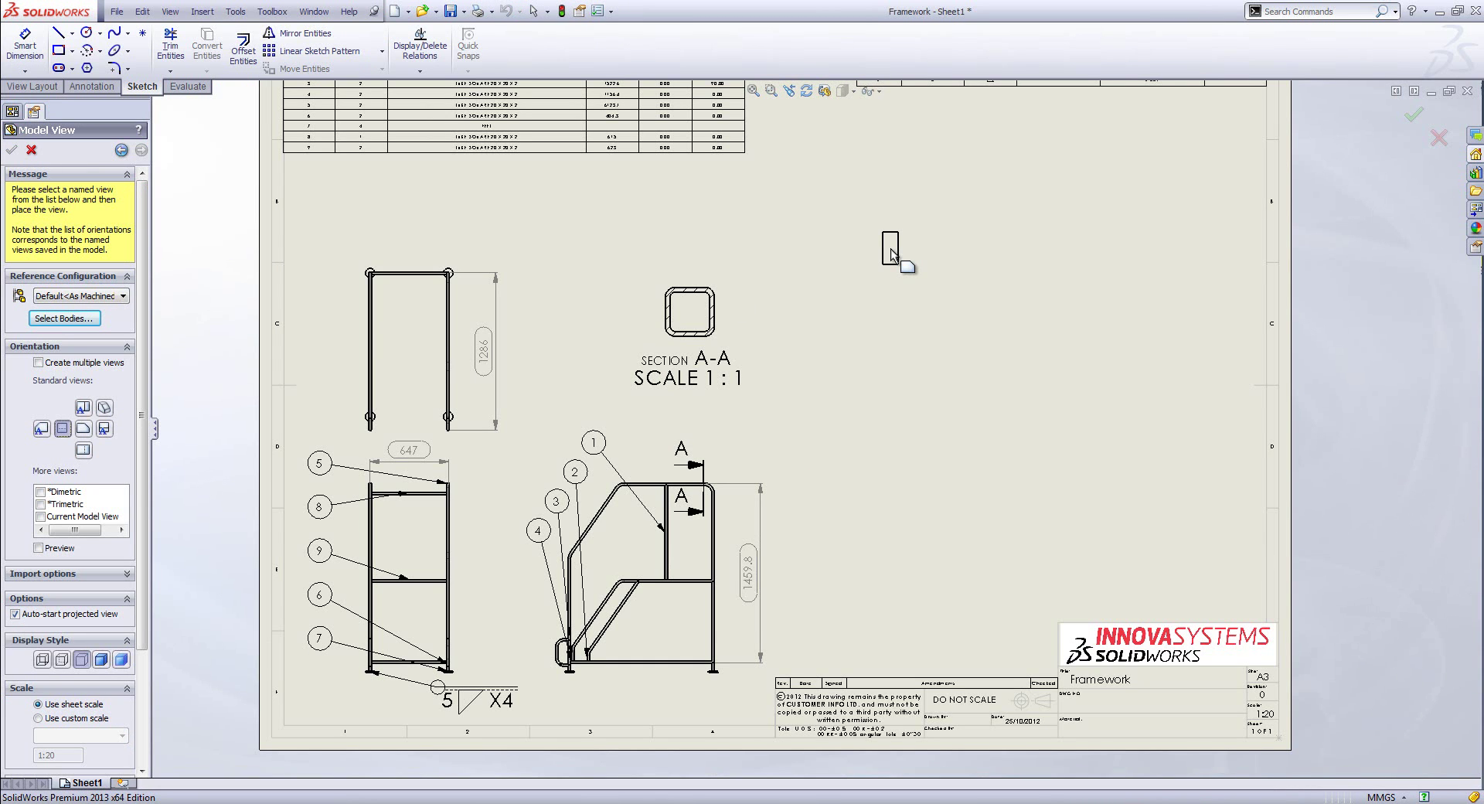
pyautogui.scroll(-3, 157, 578)
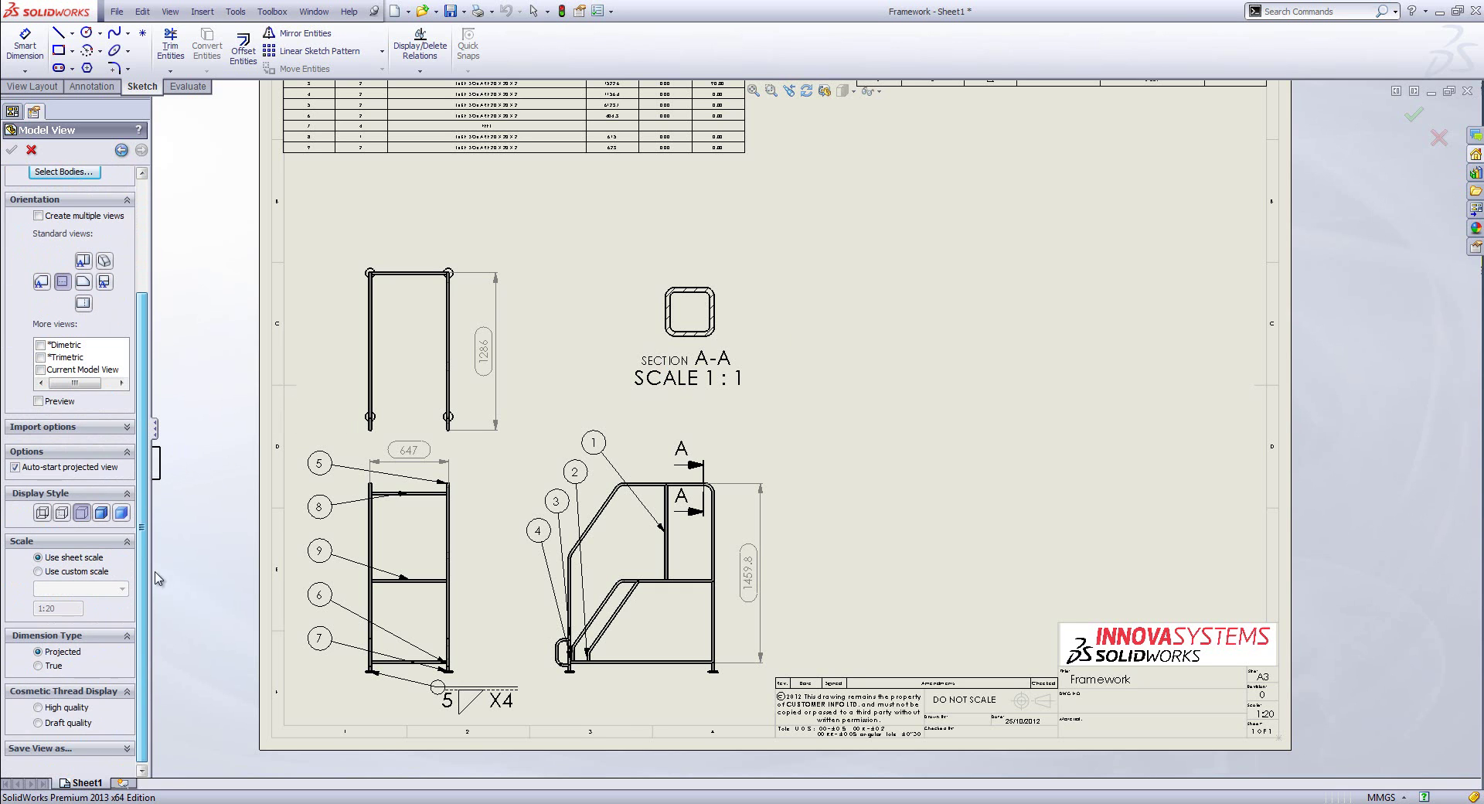
pyautogui.click(77, 571)
pyautogui.click(81, 589)
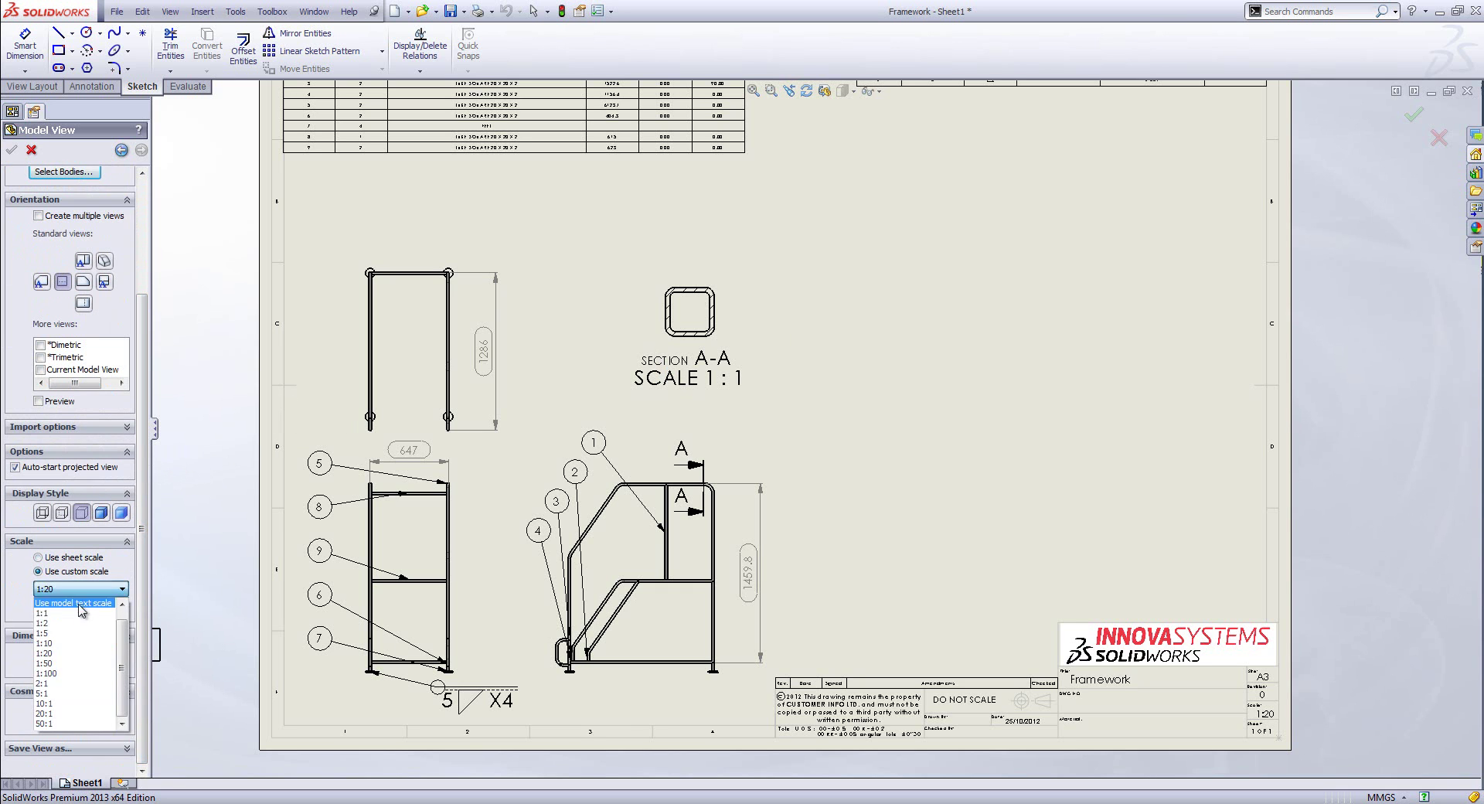
pyautogui.click(78, 633)
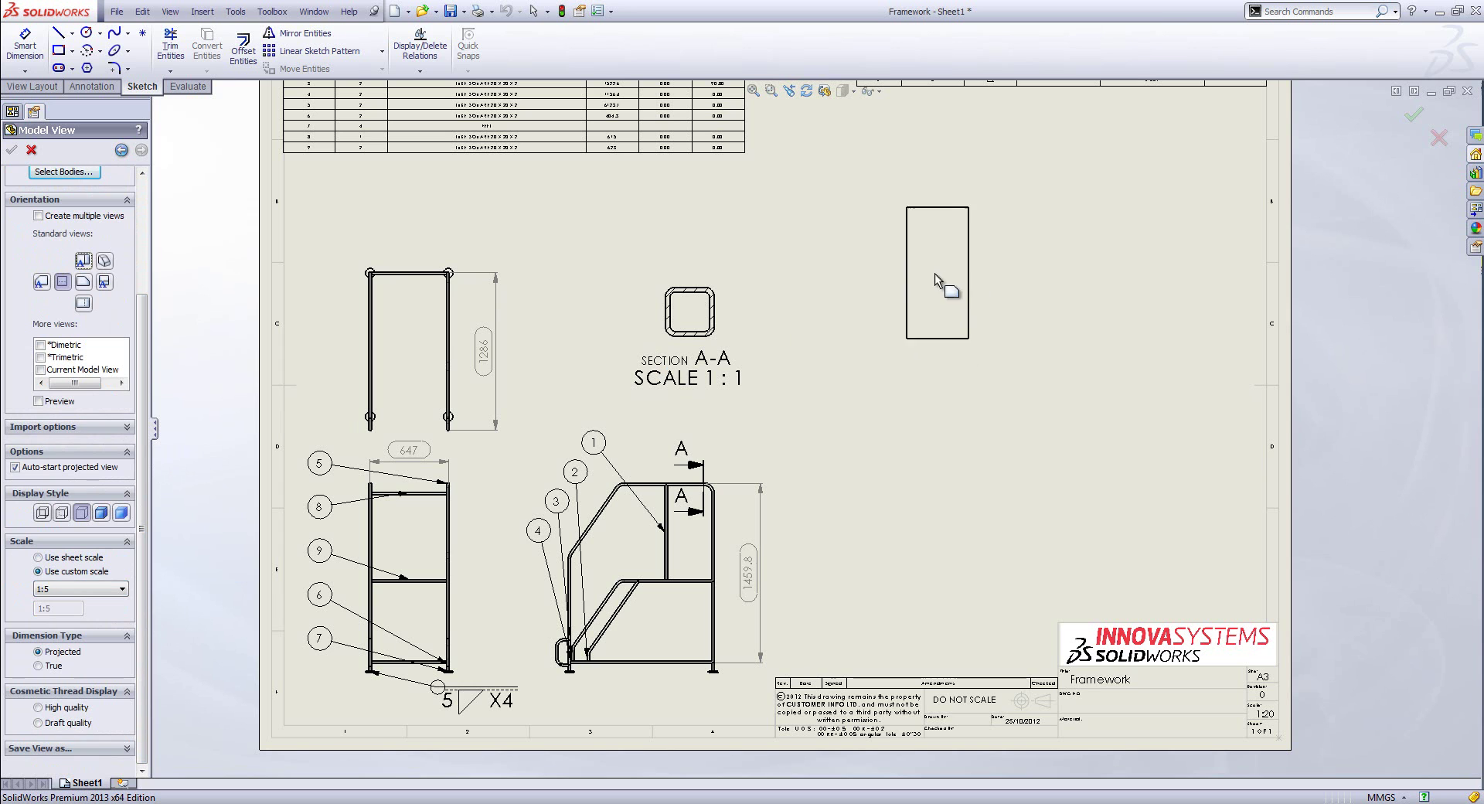
pyautogui.click(884, 290)
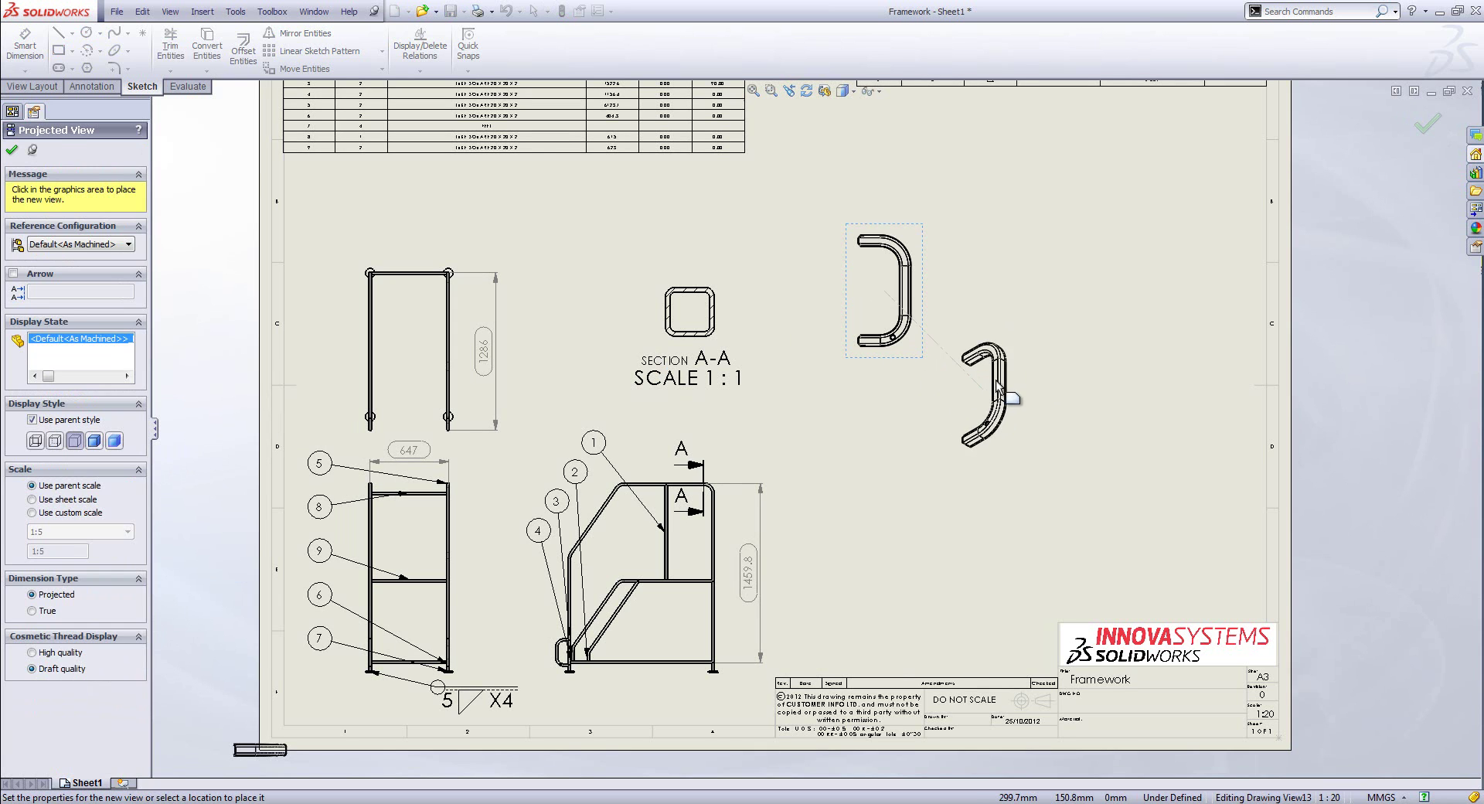
pyautogui.press('Escape')
pyautogui.click(914, 362)
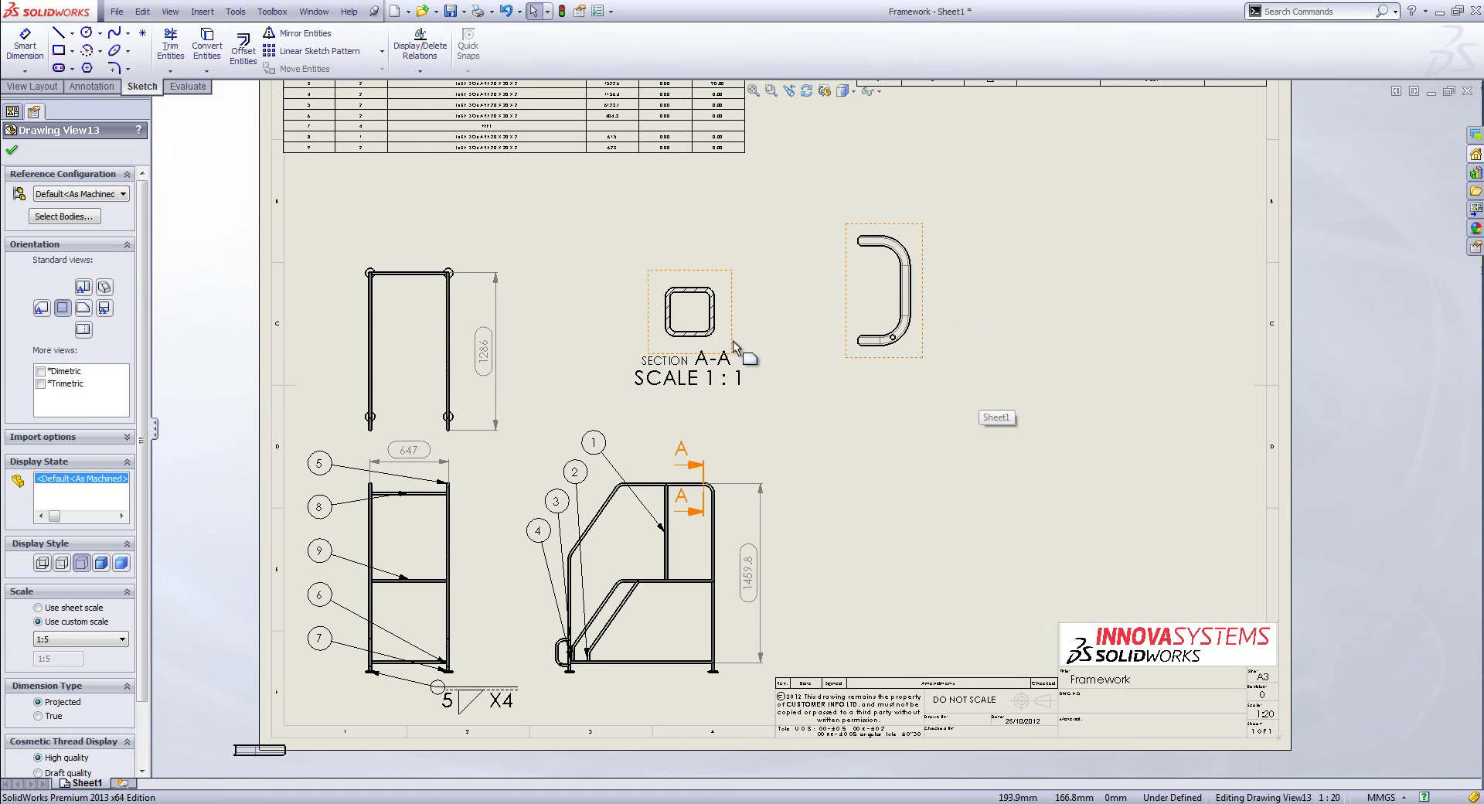
pyautogui.click(915, 389)
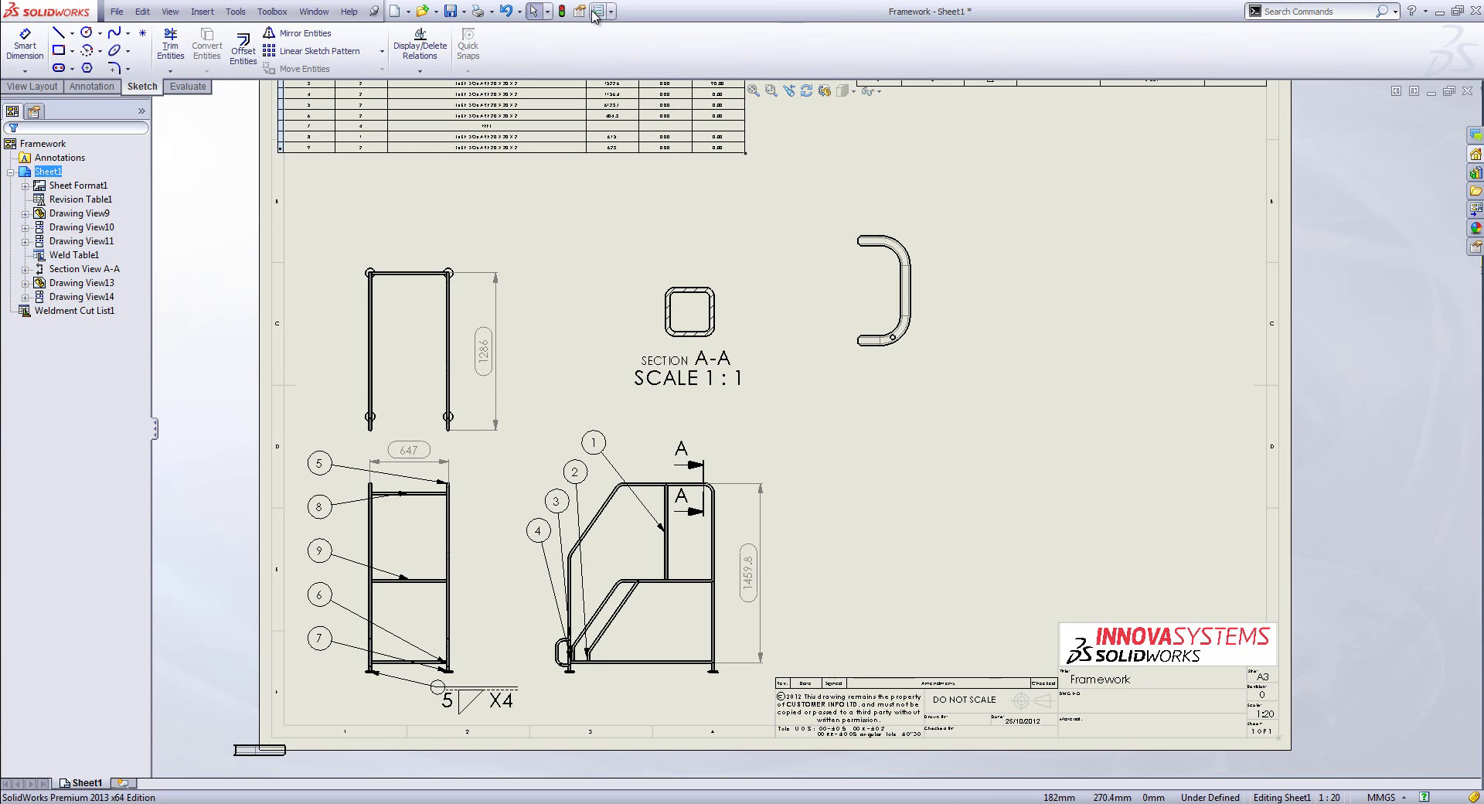
# Step: Configure the document's orthographic view labels to show whenever the view scale differs from the sheet scale
pyautogui.click(594, 12)
pyautogui.click(308, 90)
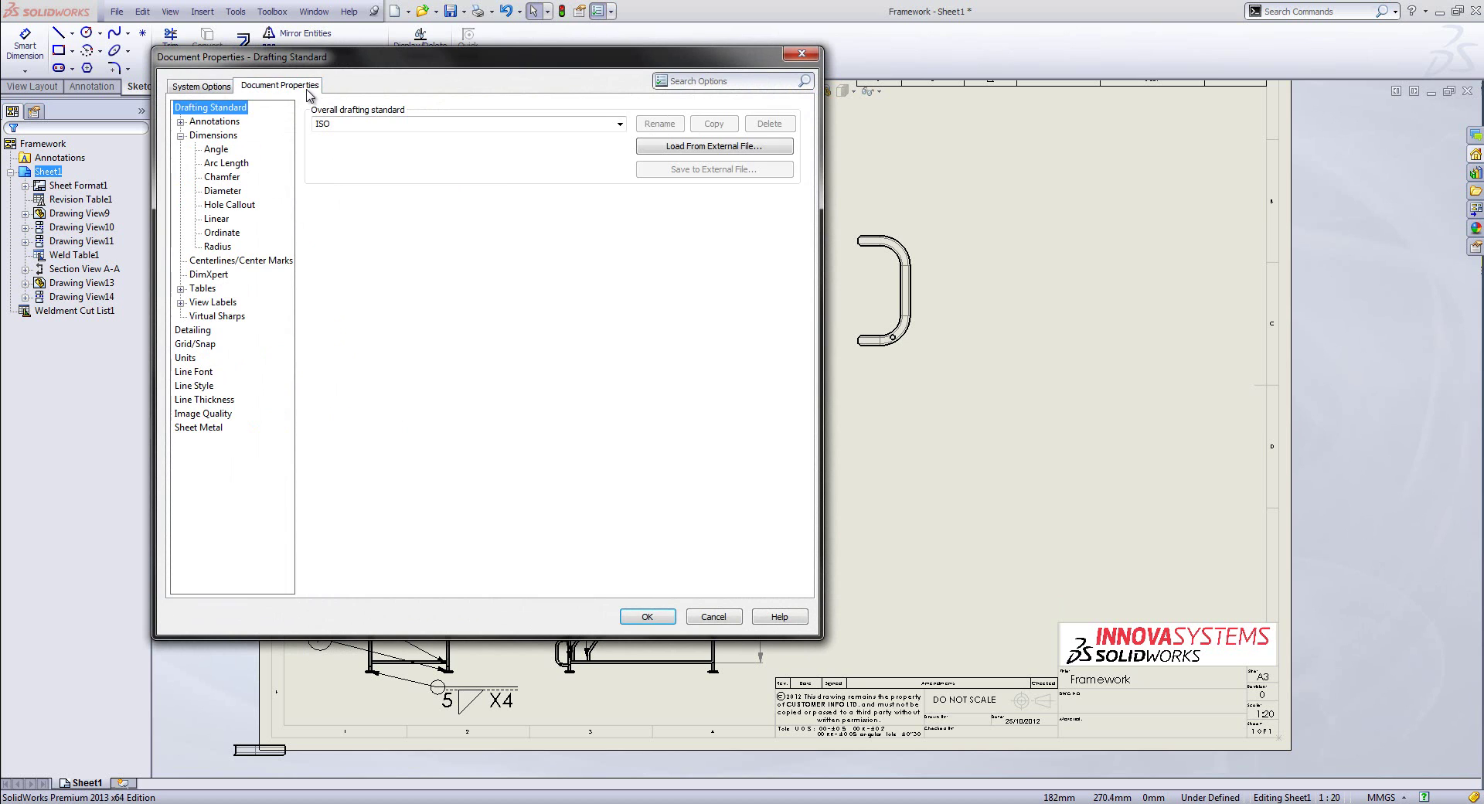
pyautogui.click(180, 302)
pyautogui.click(224, 358)
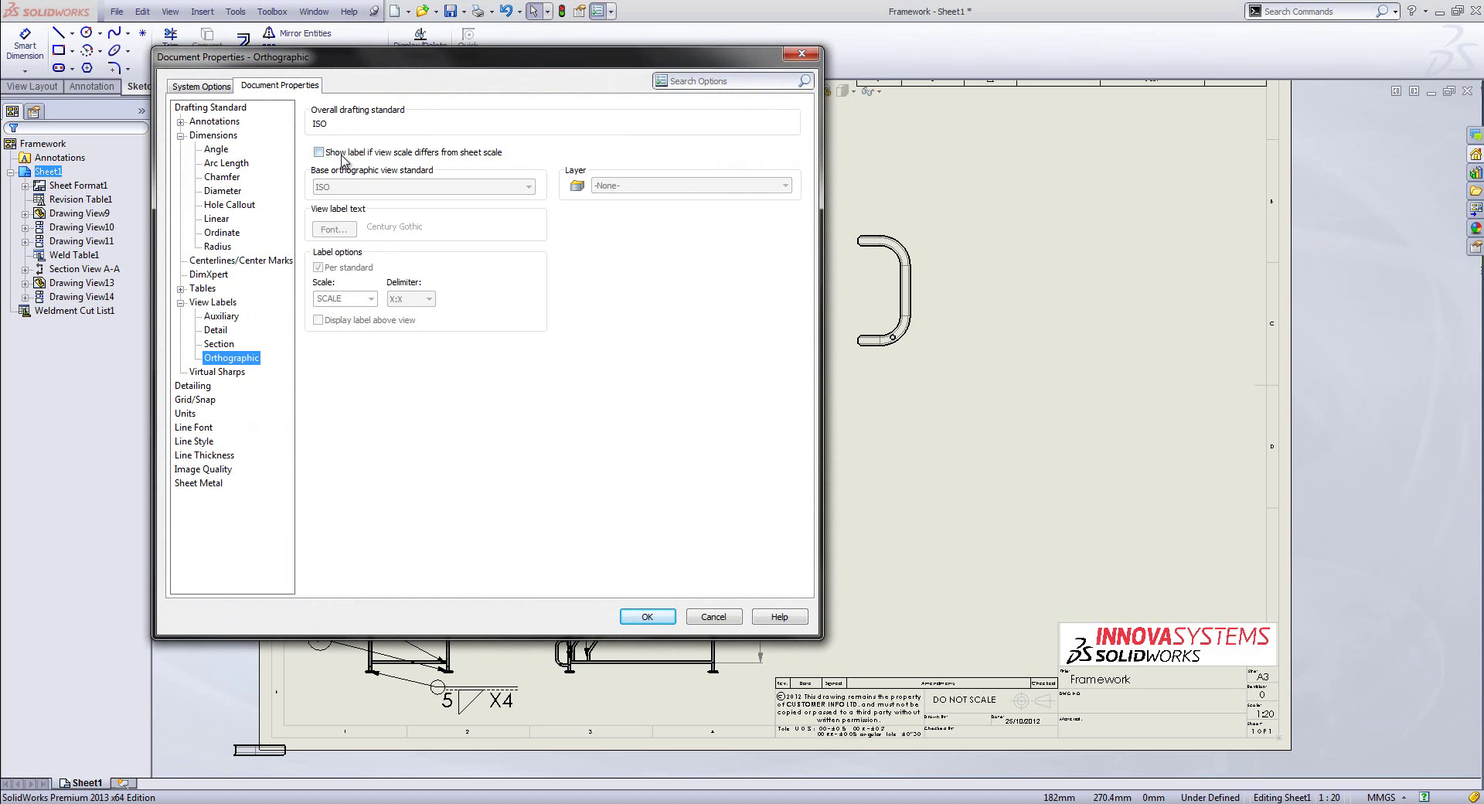
pyautogui.click(431, 154)
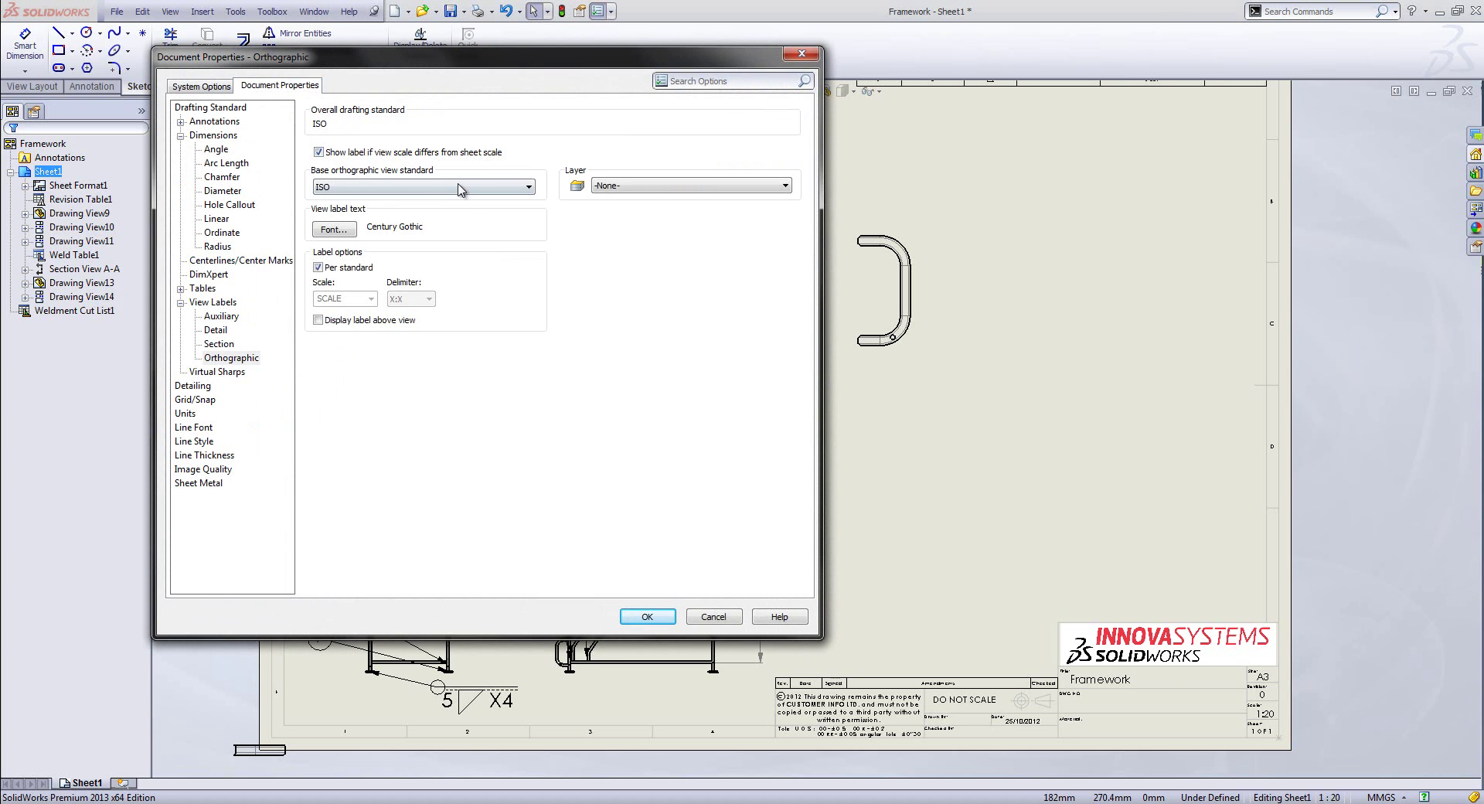
pyautogui.click(658, 616)
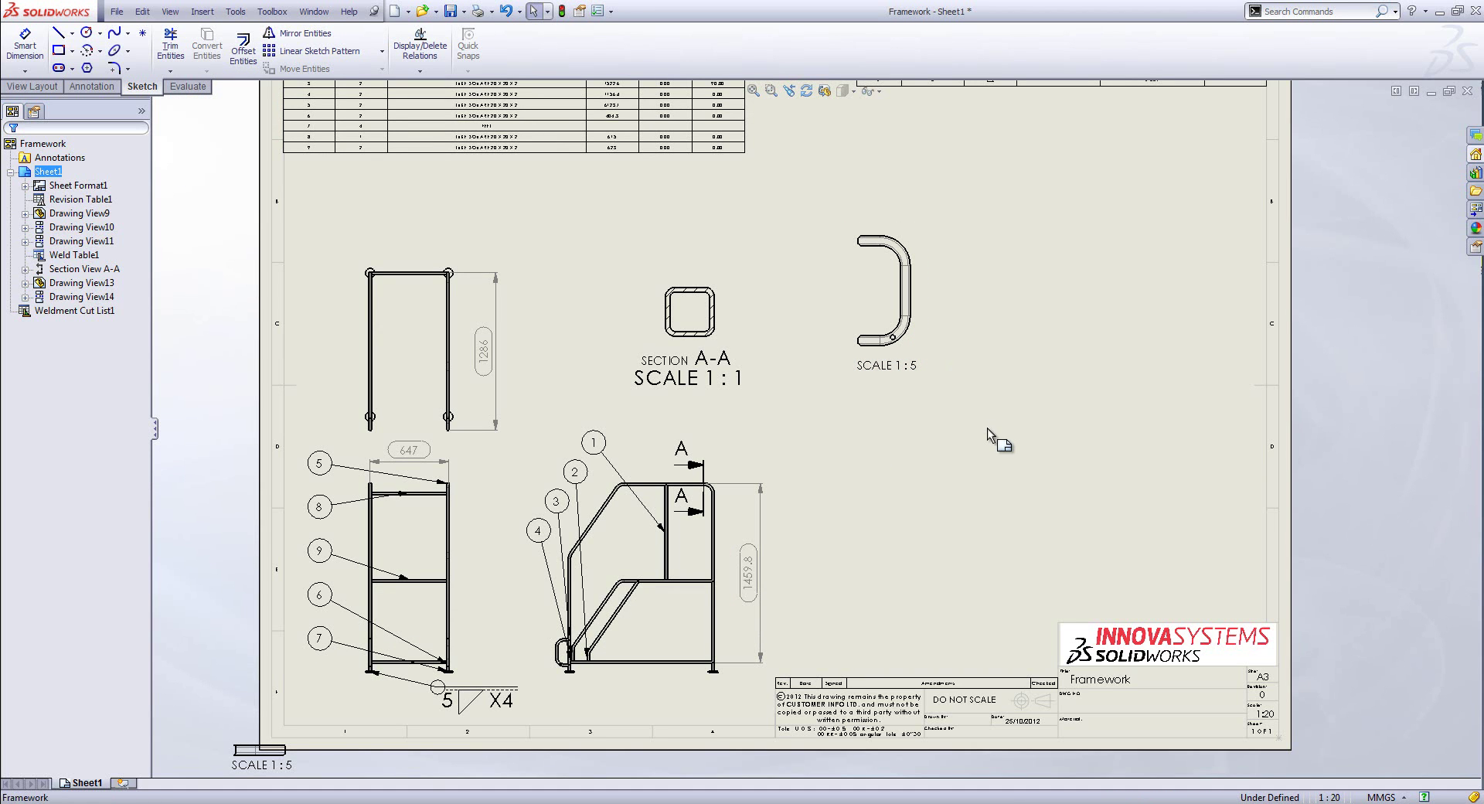
# Step: Begin a Relative To Model view scoped to the single inclined brace body on the near side of the frame
pyautogui.click(199, 11)
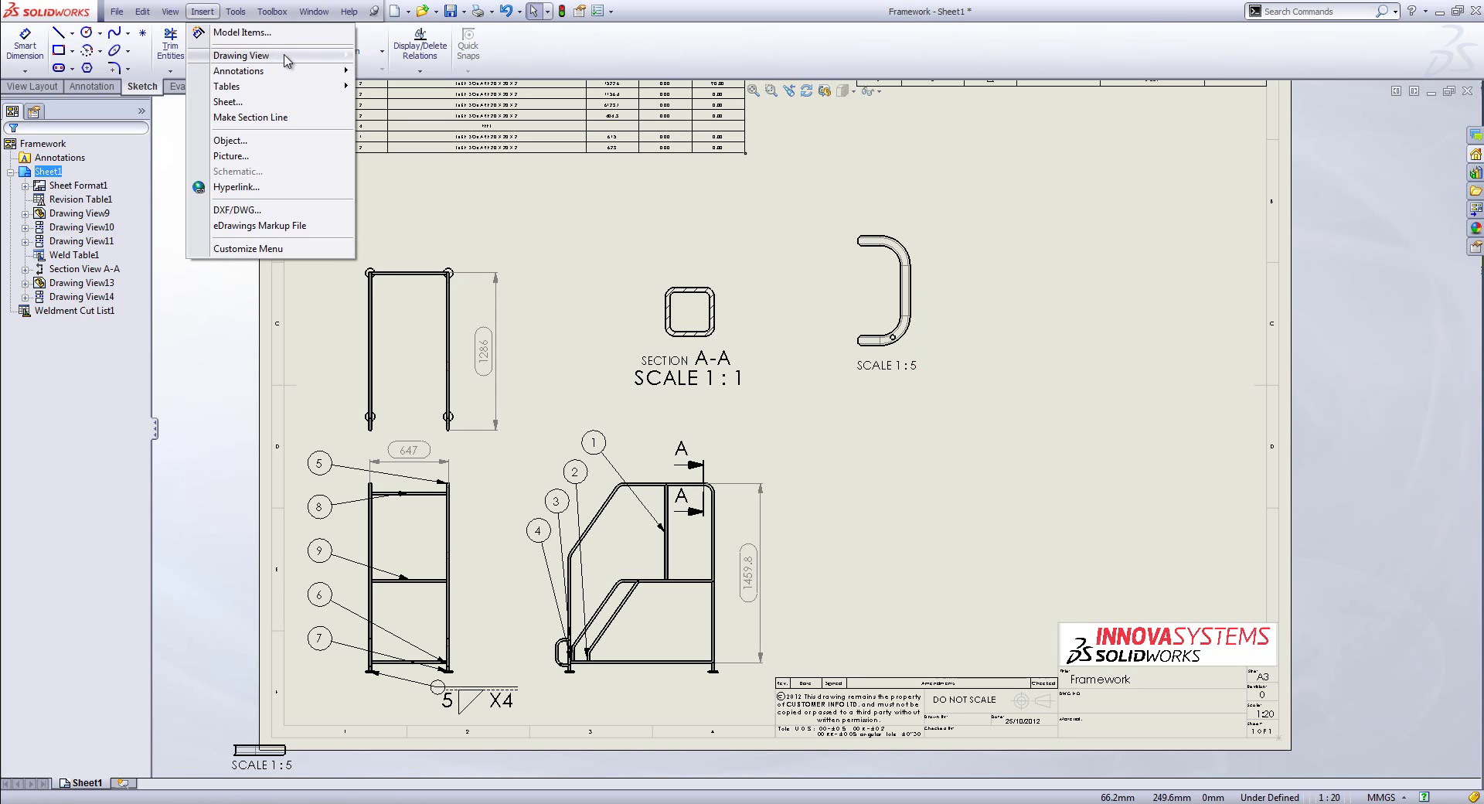
pyautogui.moveTo(286, 56)
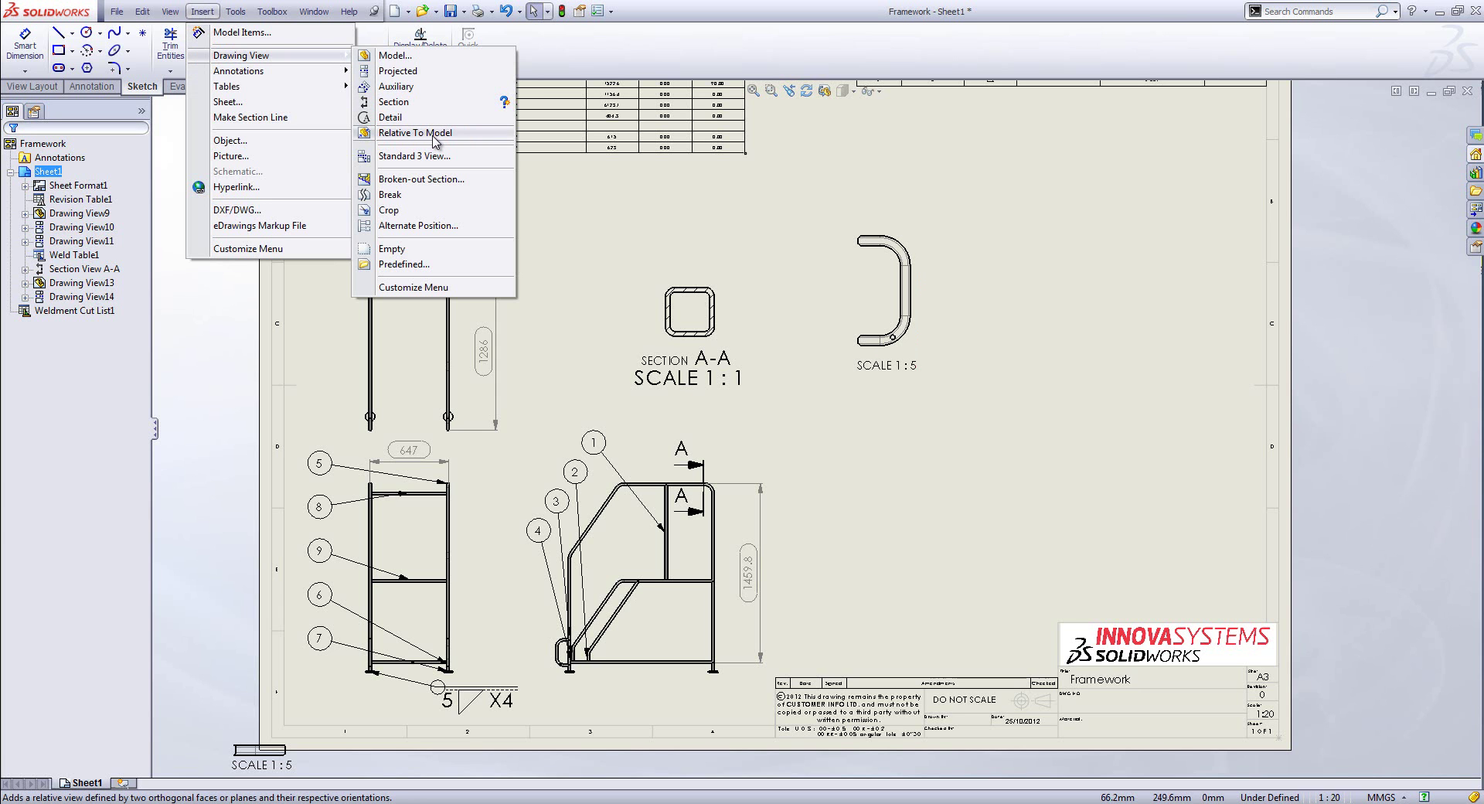
pyautogui.click(433, 136)
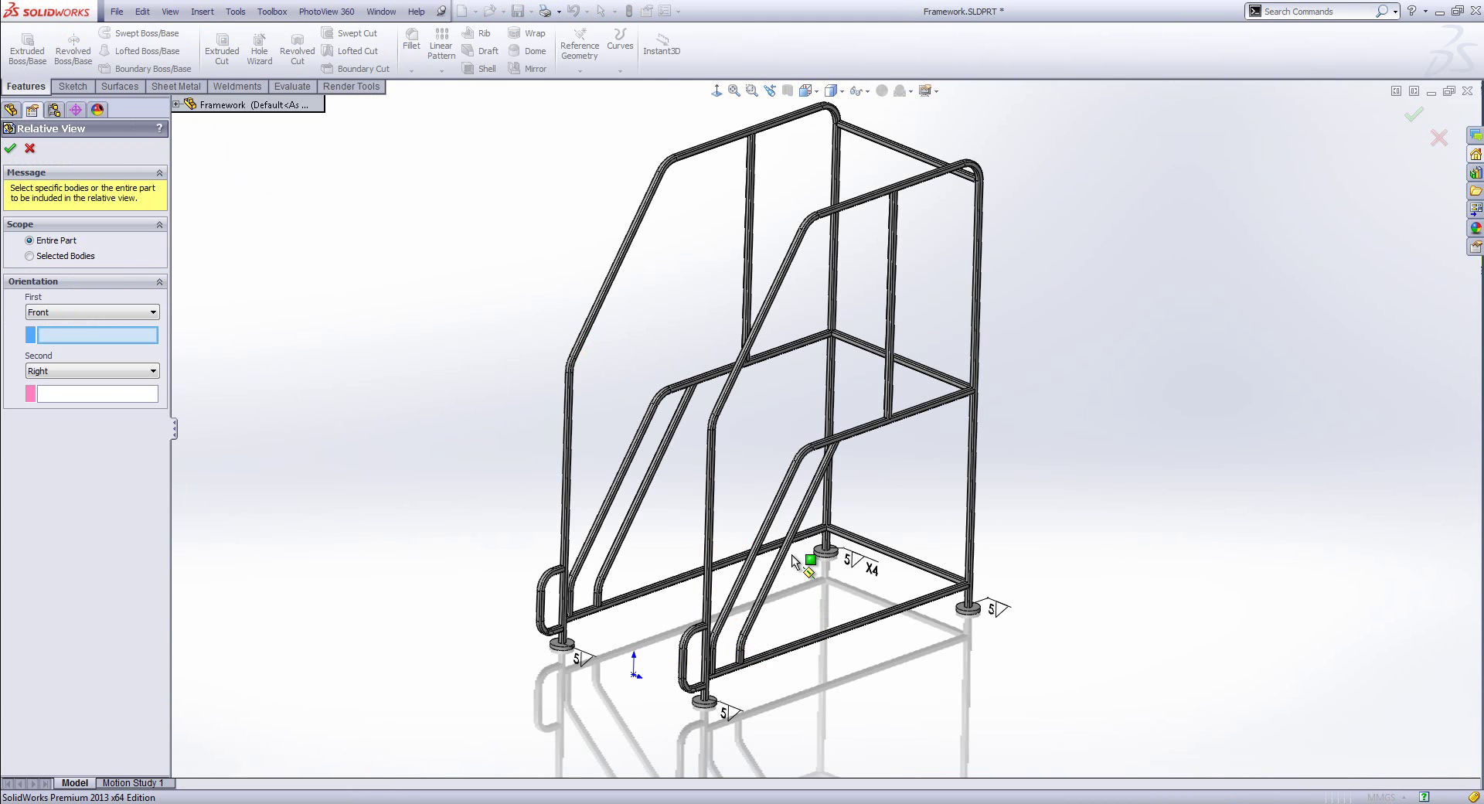
pyautogui.click(60, 256)
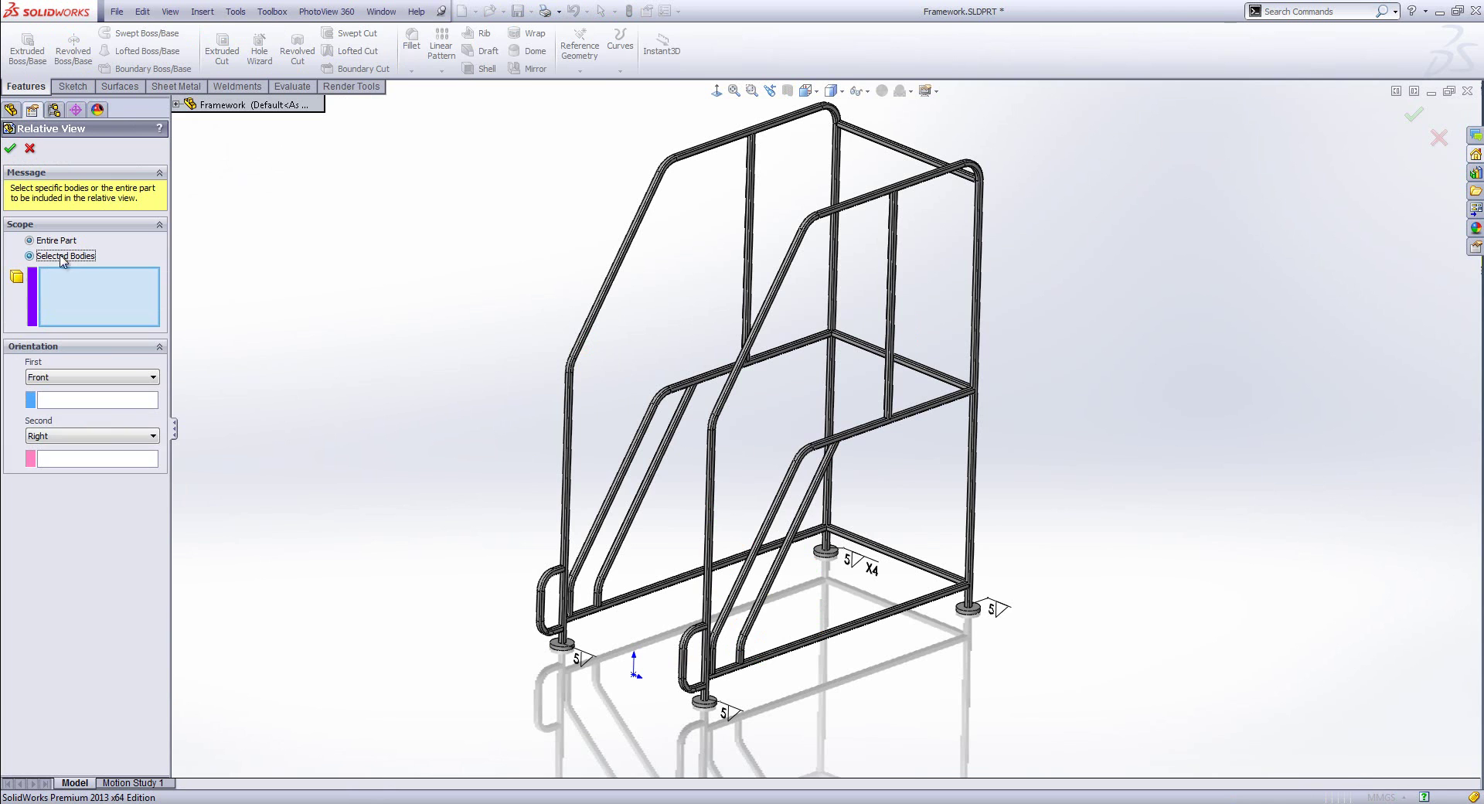
pyautogui.click(801, 525)
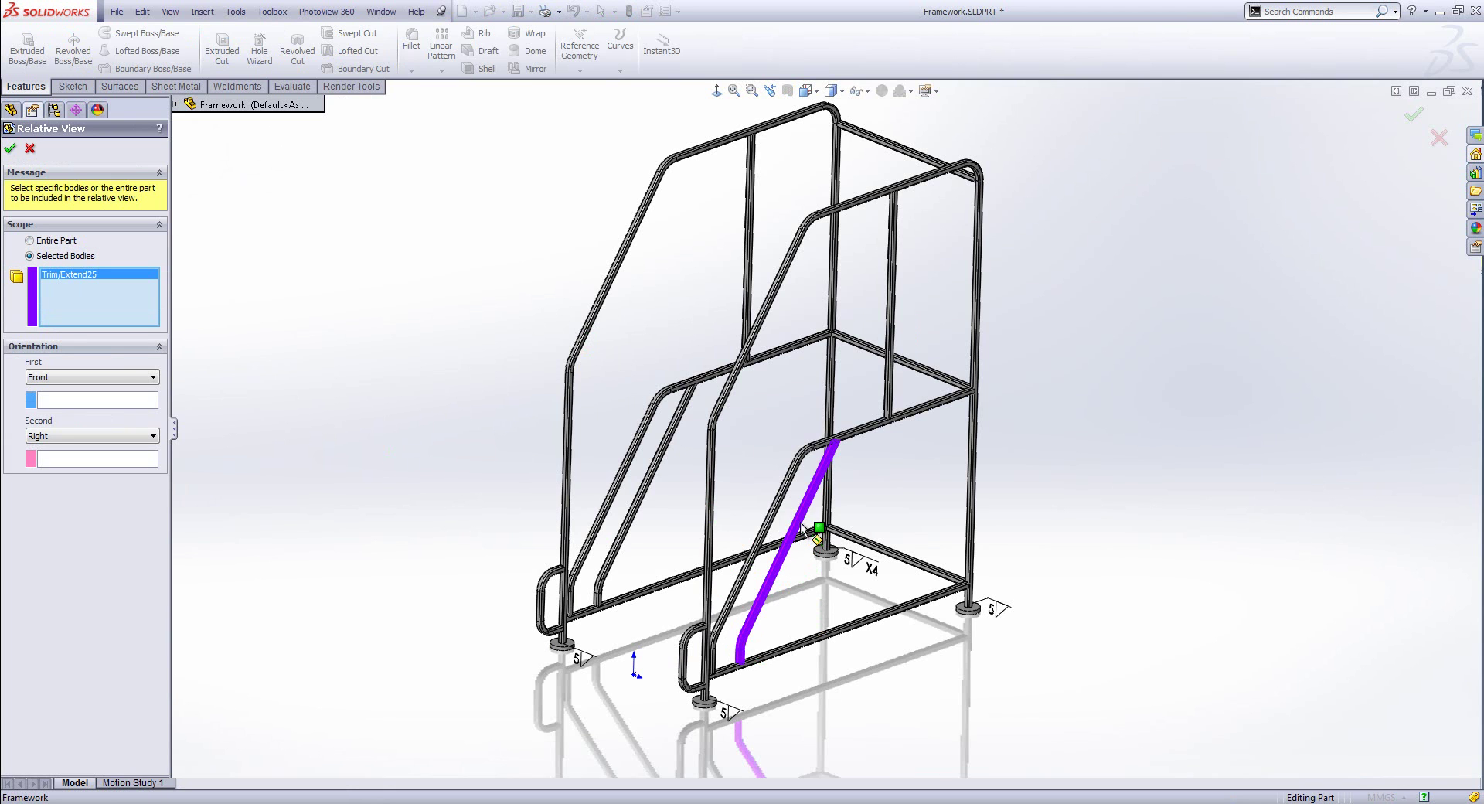
# Step: Orient the relative view with one long brace face as Front and the adjacent perpendicular long face as Right
pyautogui.click(97, 399)
pyautogui.scroll(-2, 827, 531)
pyautogui.scroll(-2, 825, 530)
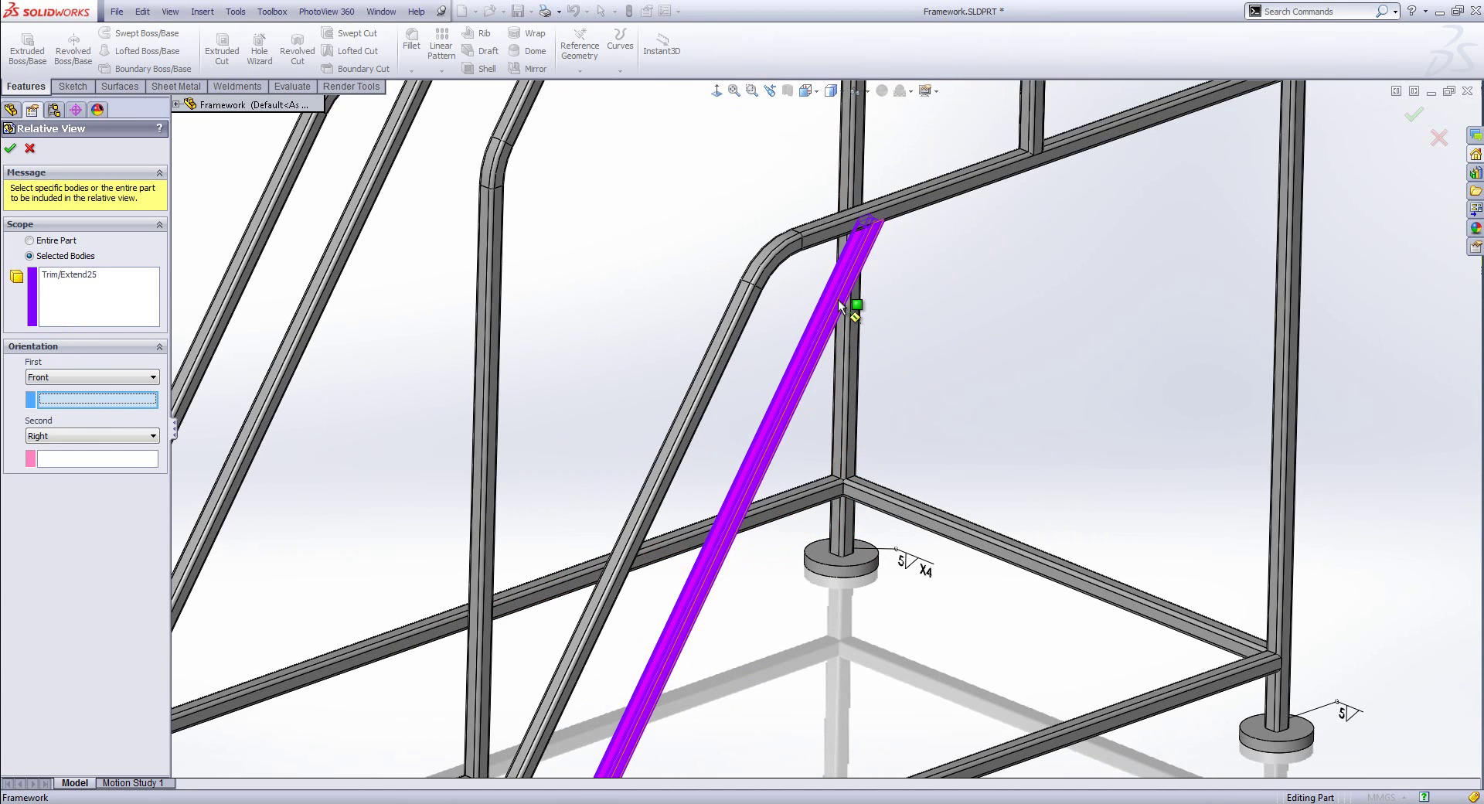
pyautogui.click(799, 349)
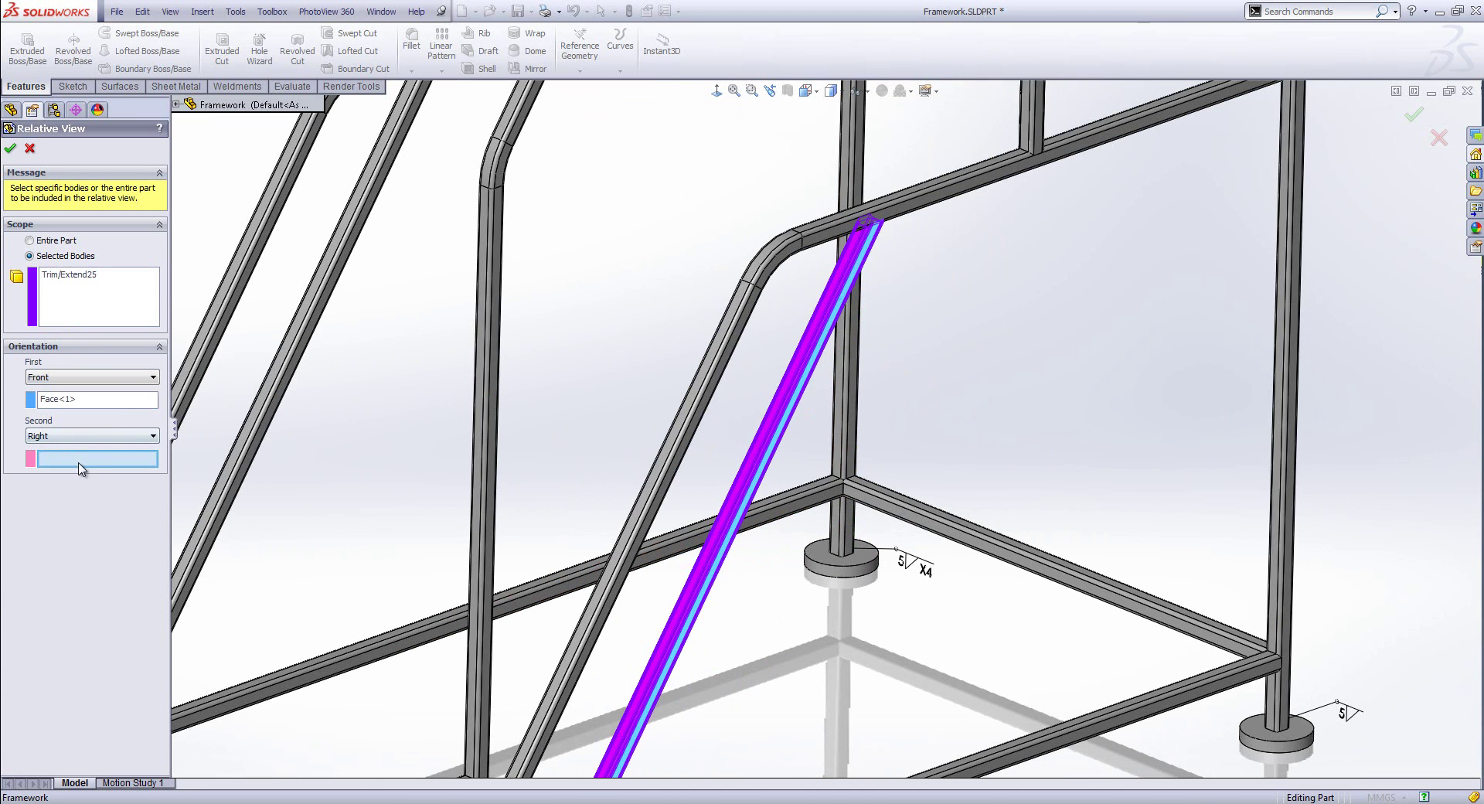
pyautogui.moveTo(649, 467); pyautogui.dragTo(624, 438, button='middle')
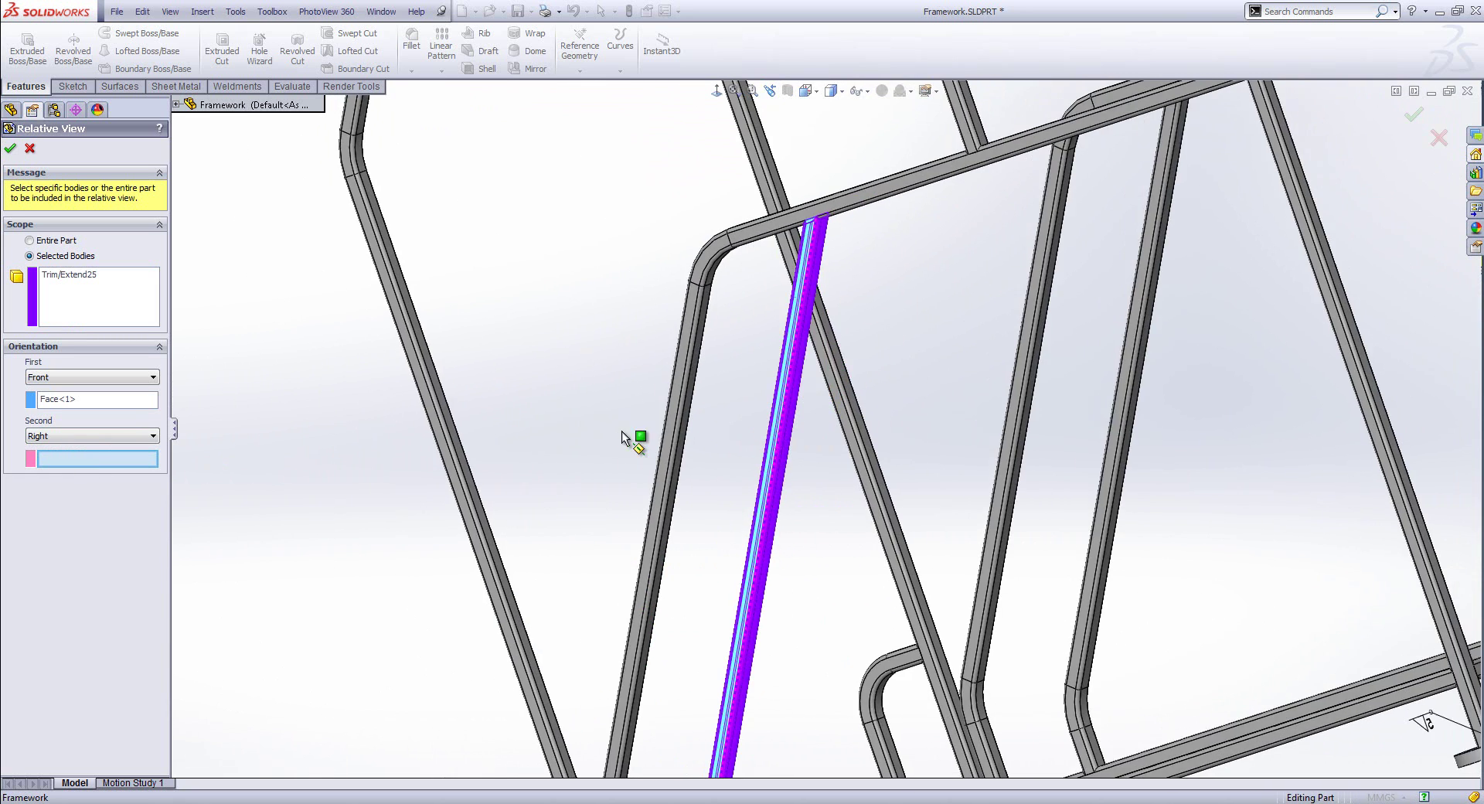
pyautogui.scroll(-3, 835, 304)
pyautogui.click(836, 179)
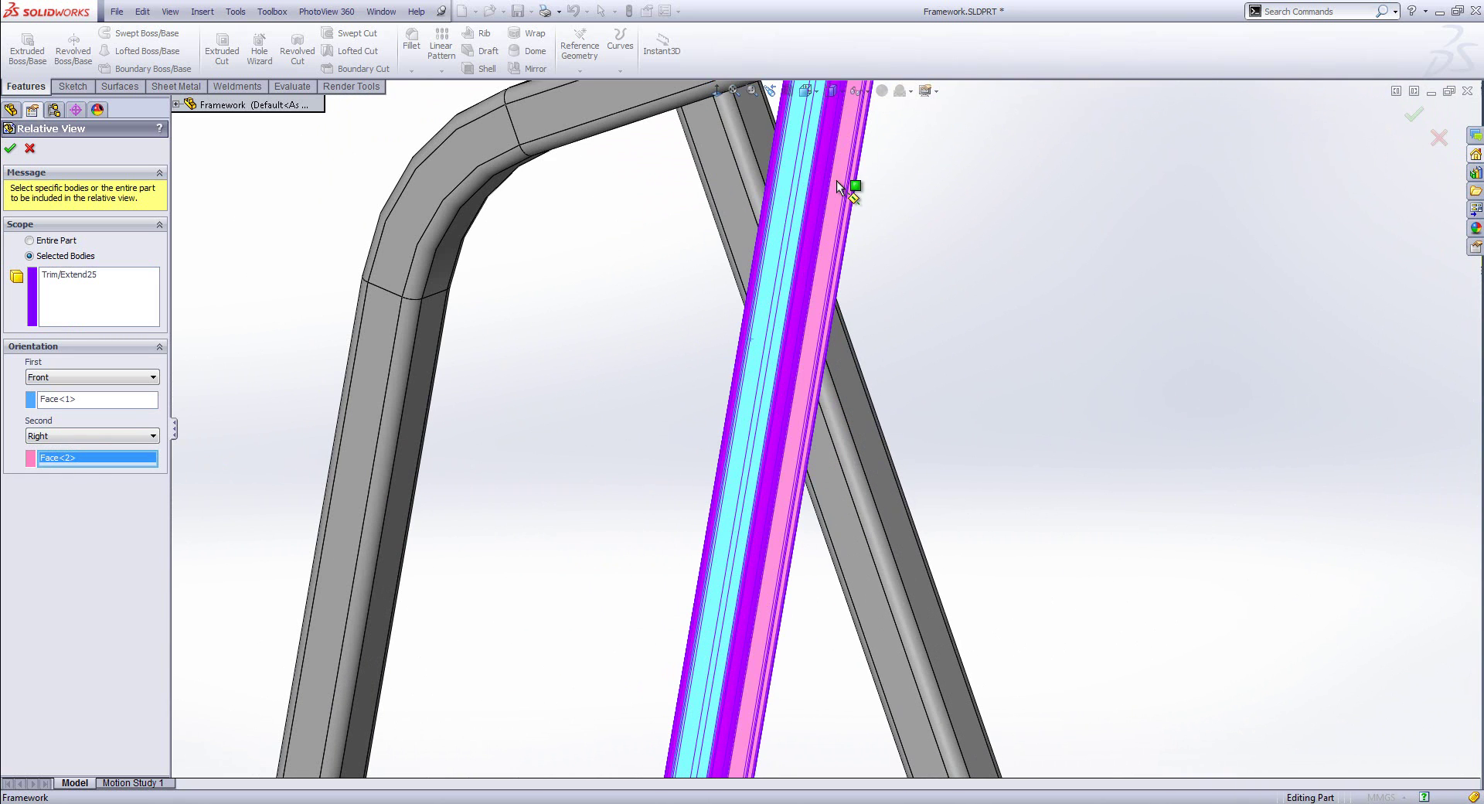
pyautogui.click(10, 148)
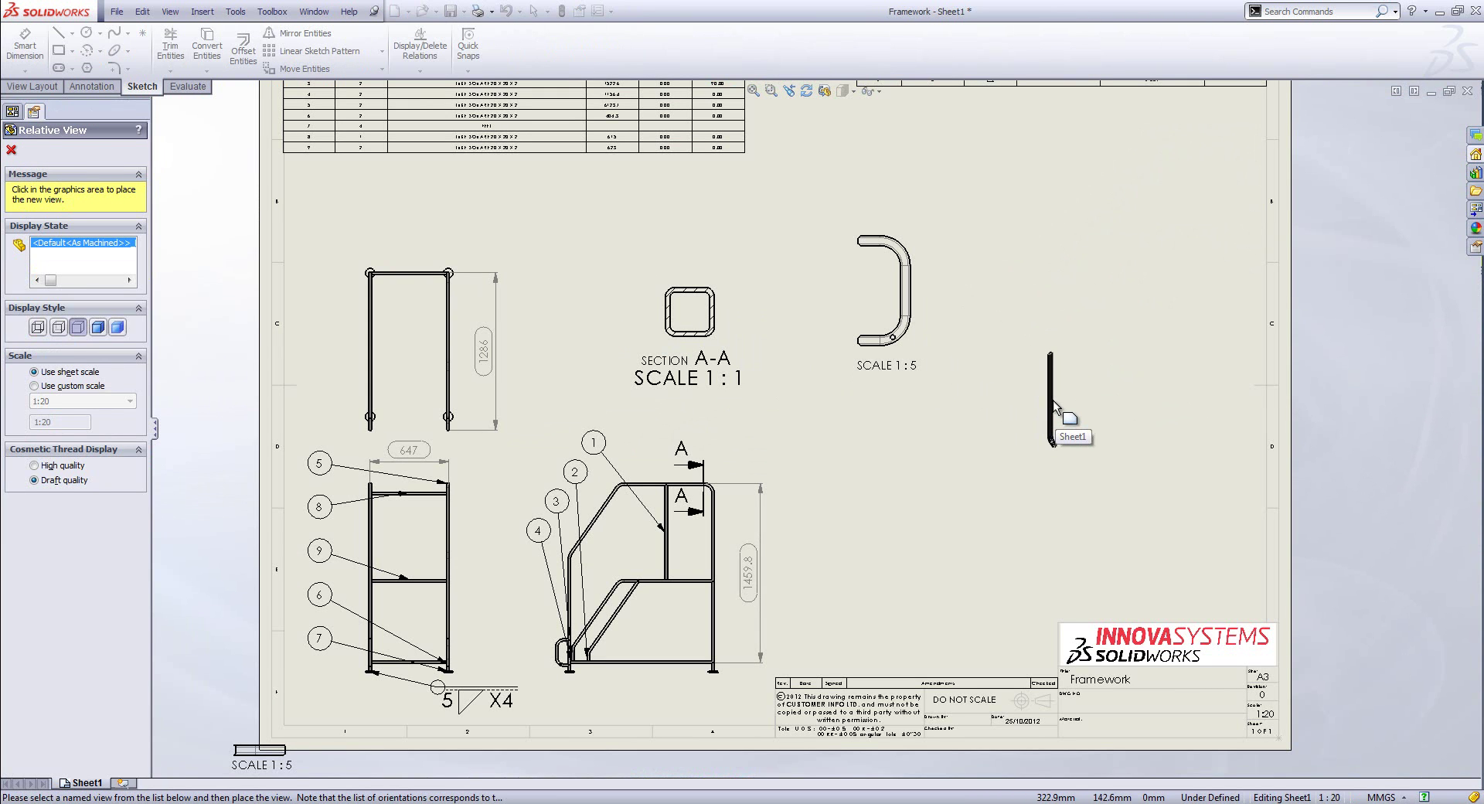
# Step: Give the brace's relative view a custom scale of 1:5 and position it on the sheet beside the handle view
pyautogui.click(73, 386)
pyautogui.click(90, 401)
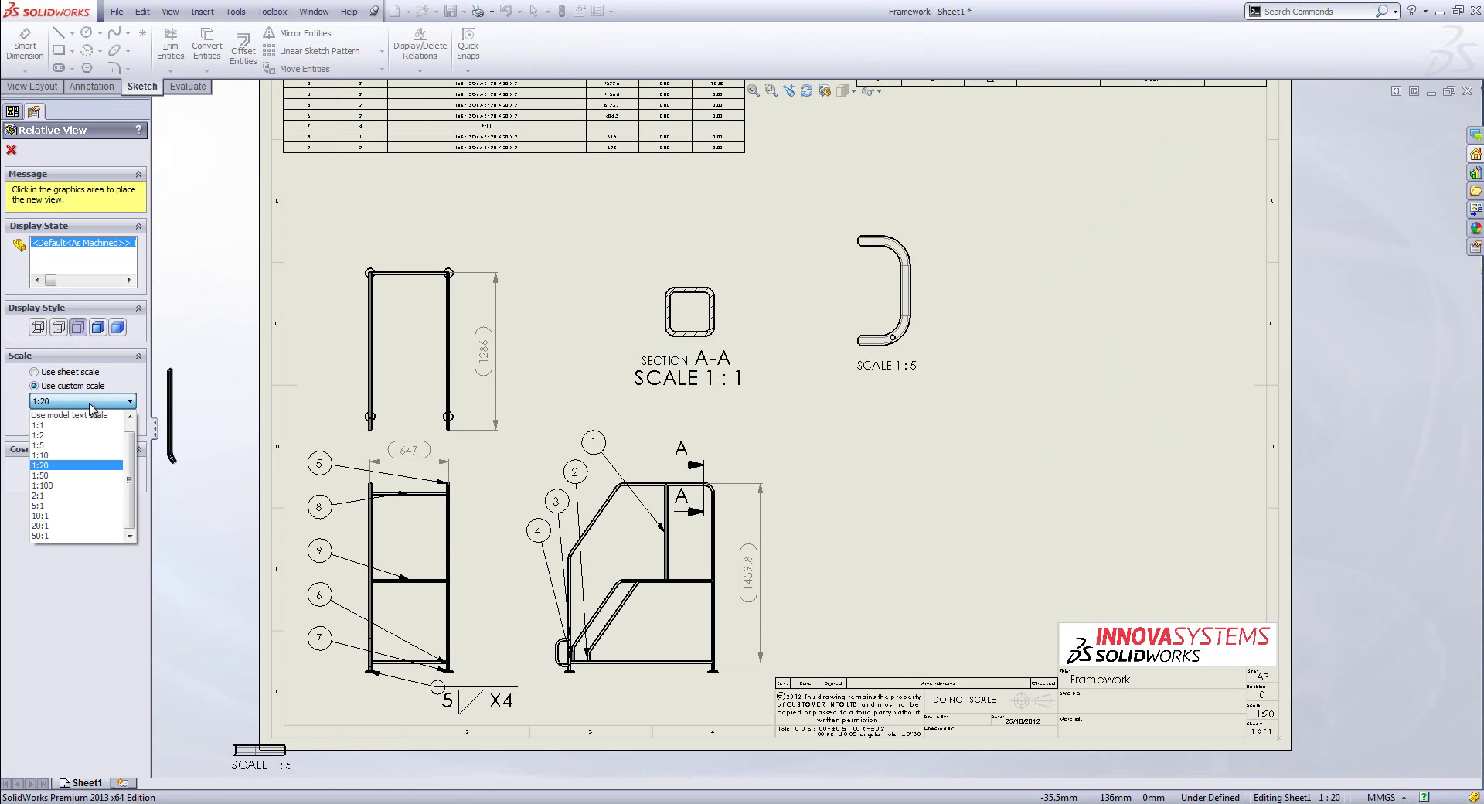
pyautogui.click(80, 445)
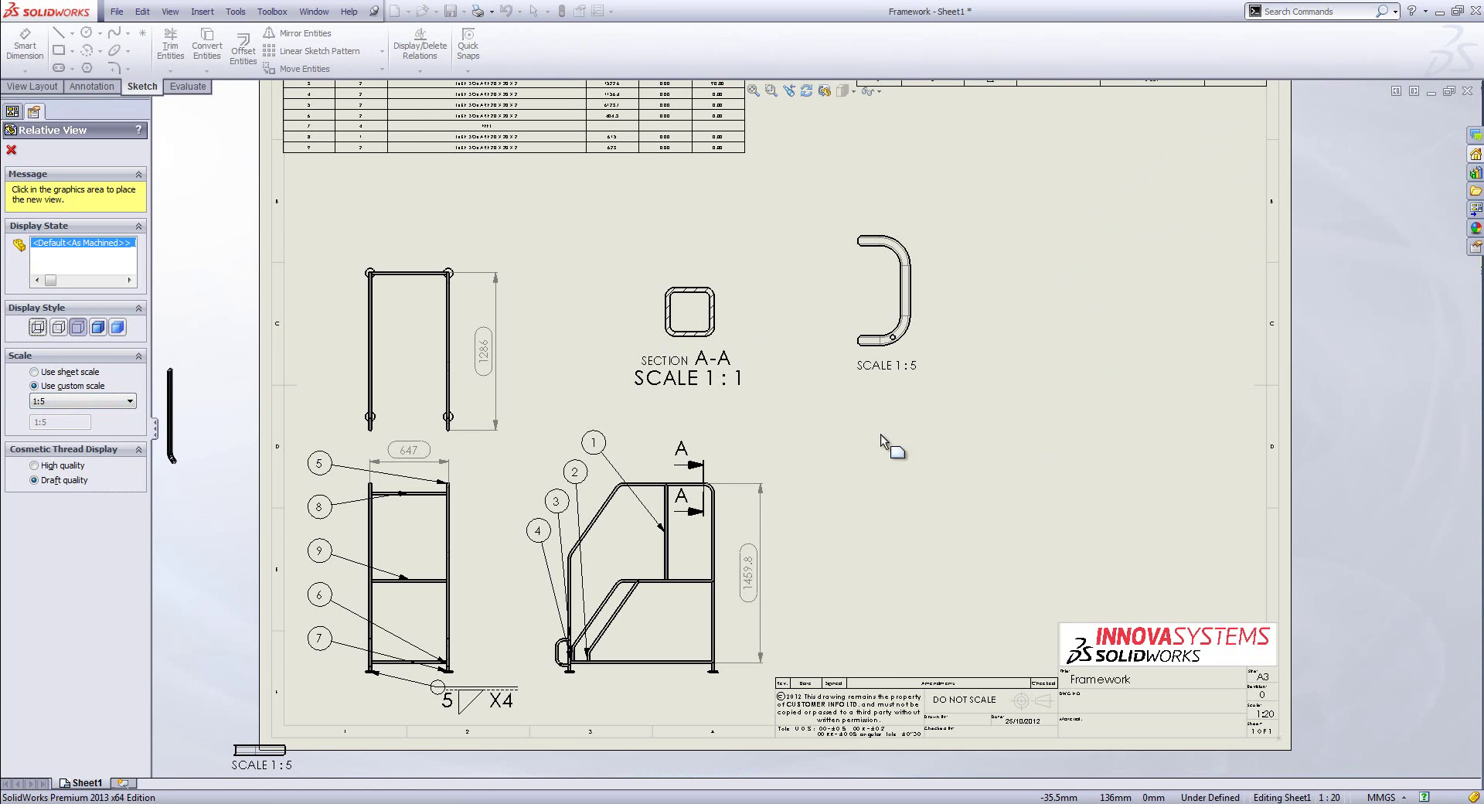
pyautogui.click(1054, 386)
pyautogui.moveTo(1048, 471); pyautogui.dragTo(1051, 401)
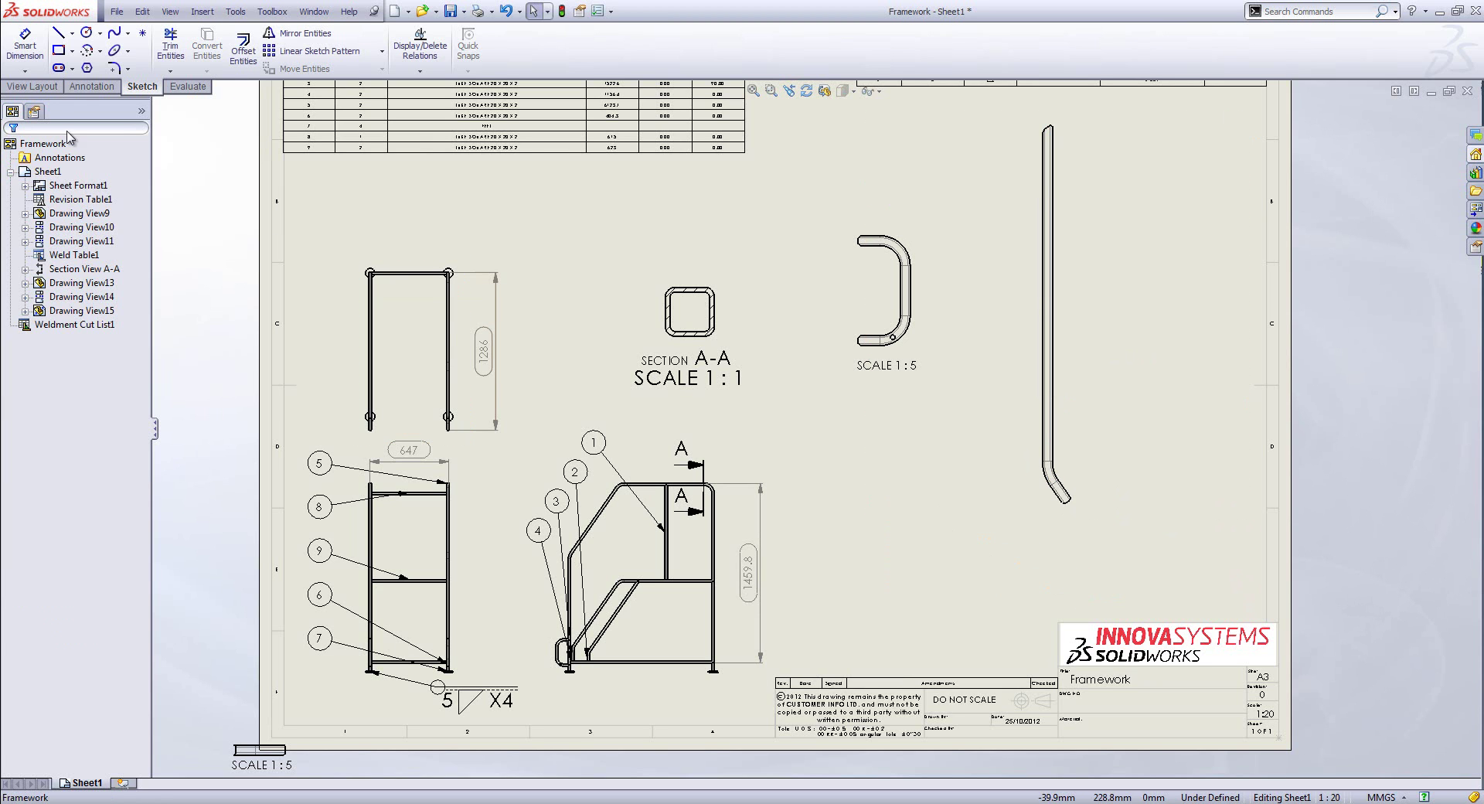
# Step: Add a note reading "Scale" directly beneath the brace view
pyautogui.click(75, 90)
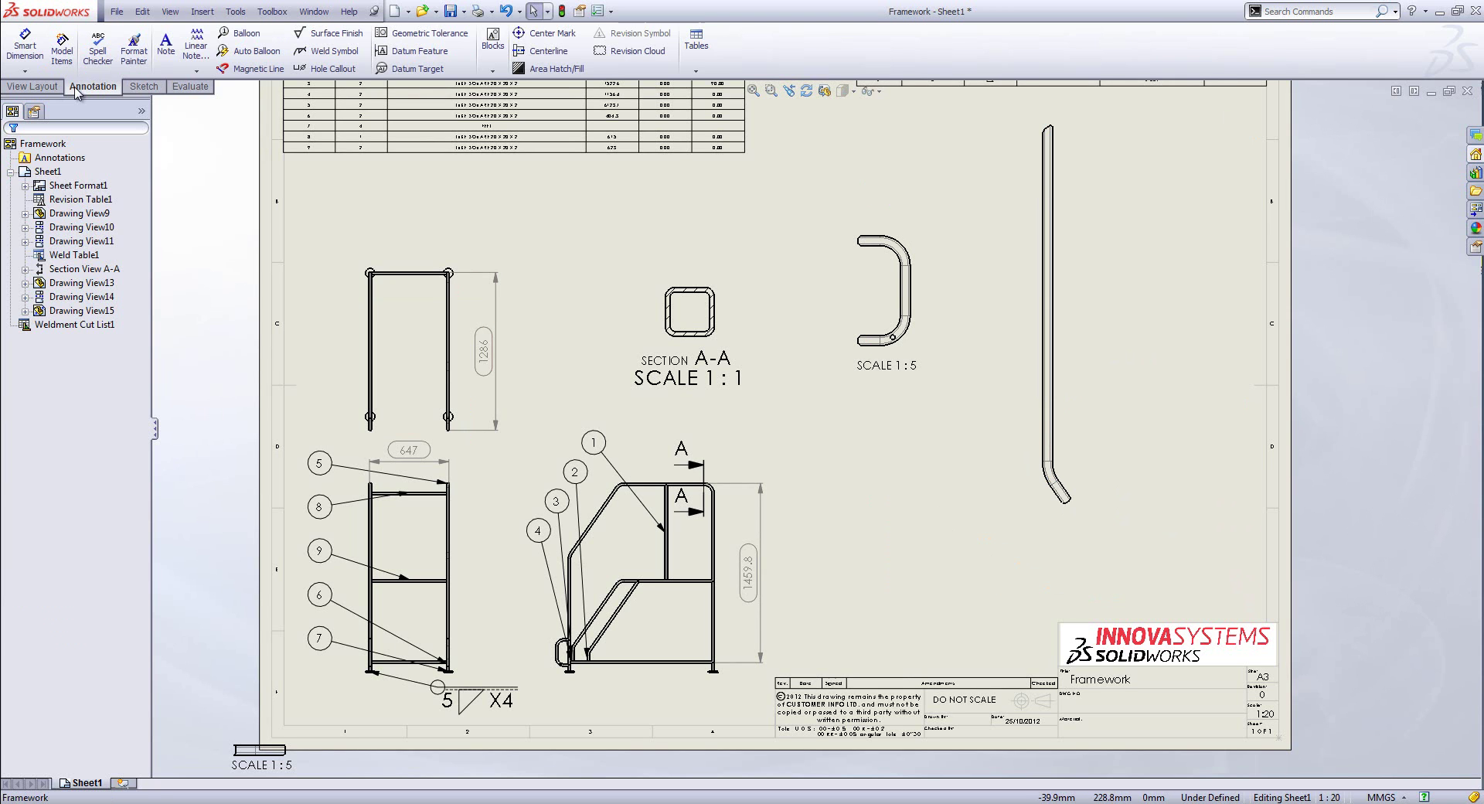
pyautogui.click(165, 44)
pyautogui.click(1038, 528)
pyautogui.write('Scale')
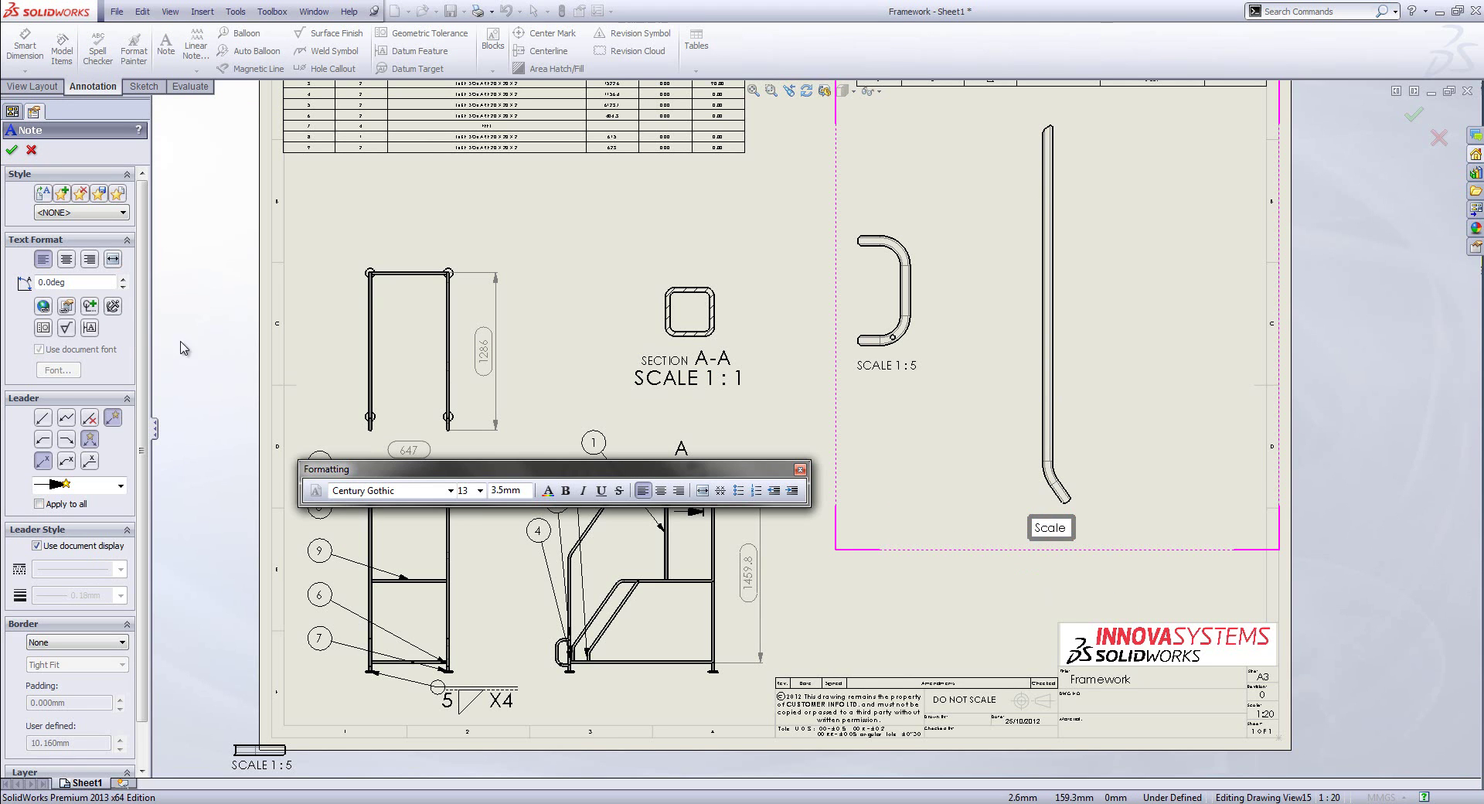
# Step: Link the brace's "Scale" note to the SW-View Scale property of the component it is attached to, and finish the note
pyautogui.click(71, 307)
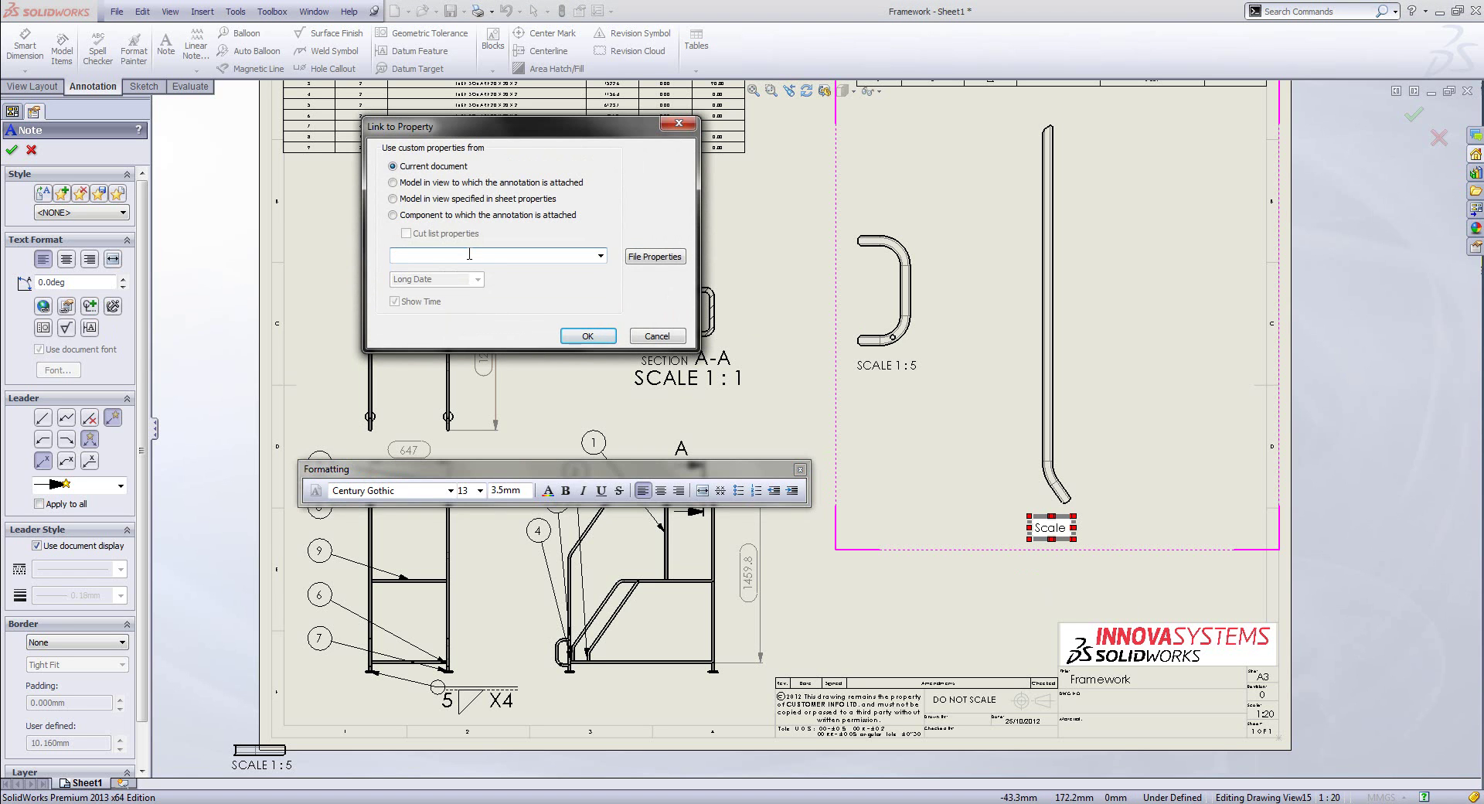
pyautogui.click(479, 216)
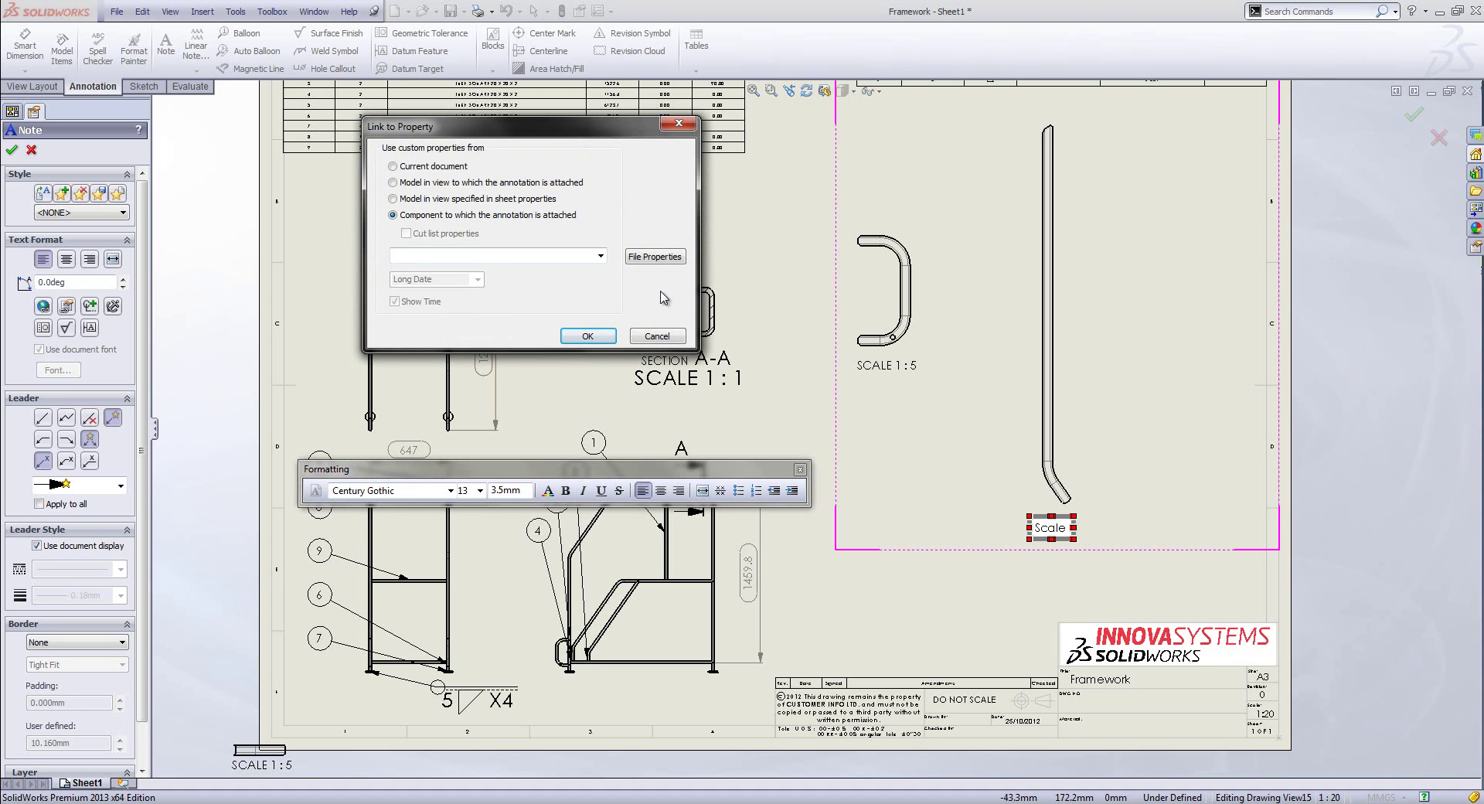
pyautogui.click(600, 256)
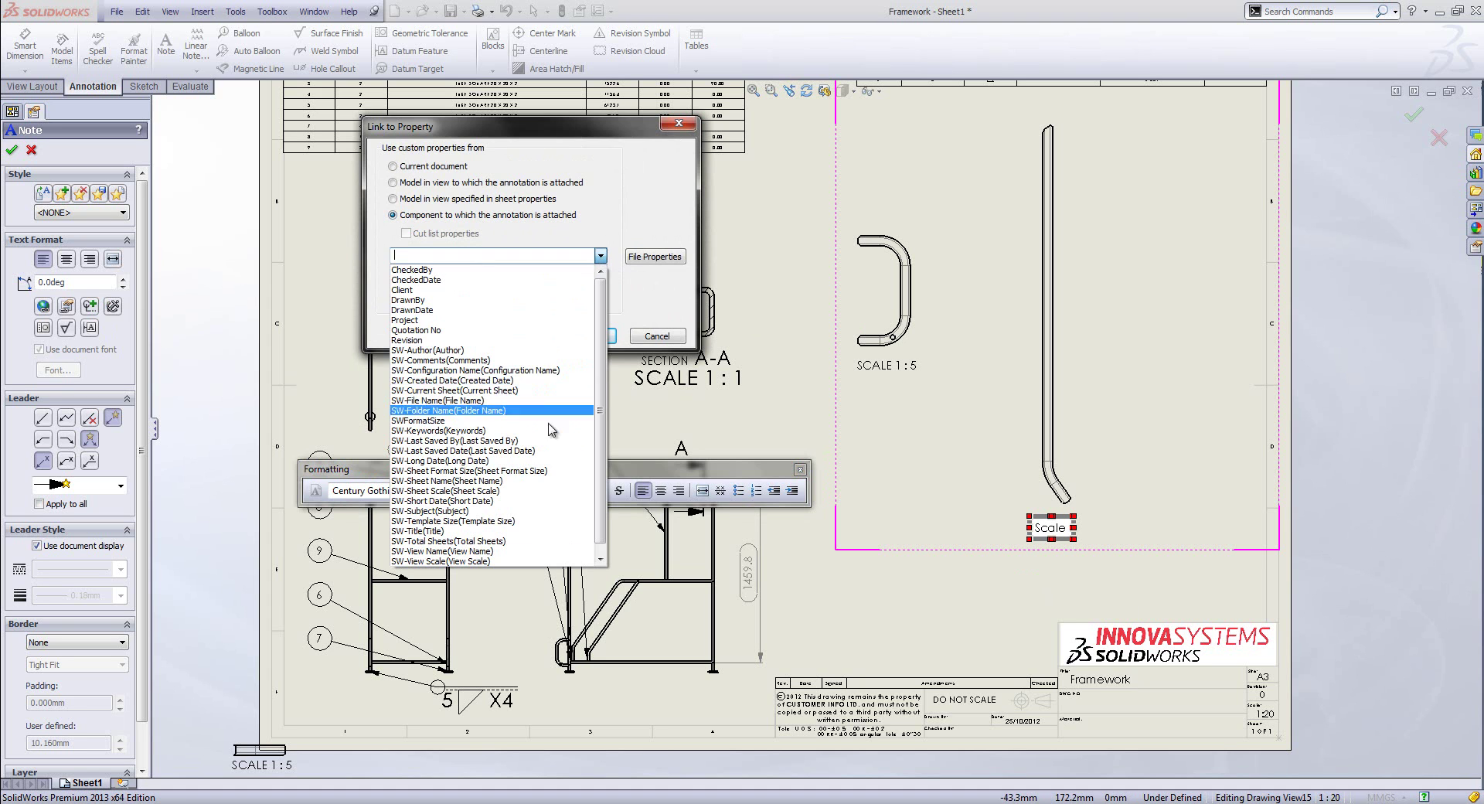
pyautogui.click(464, 562)
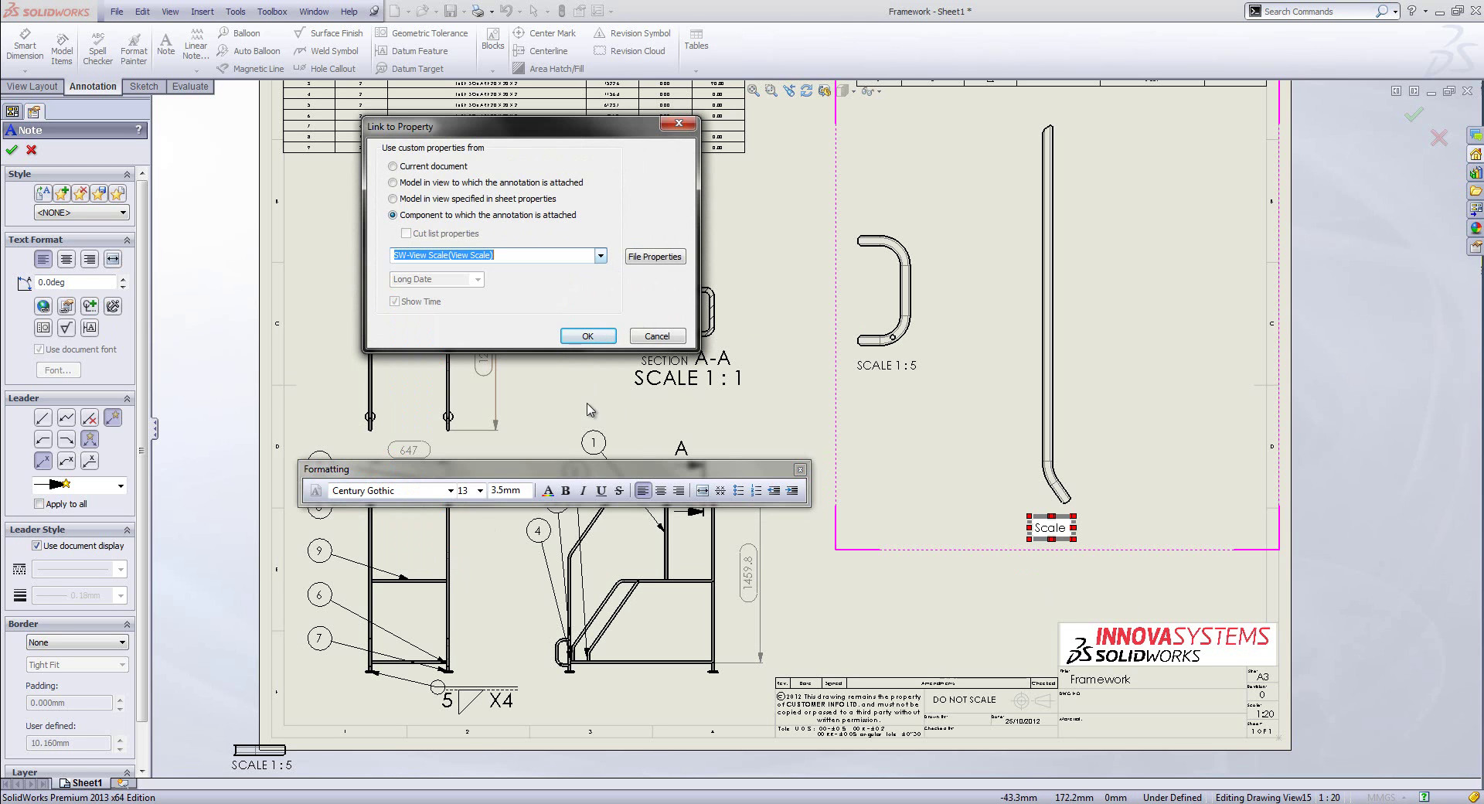
pyautogui.click(587, 336)
pyautogui.click(1113, 533)
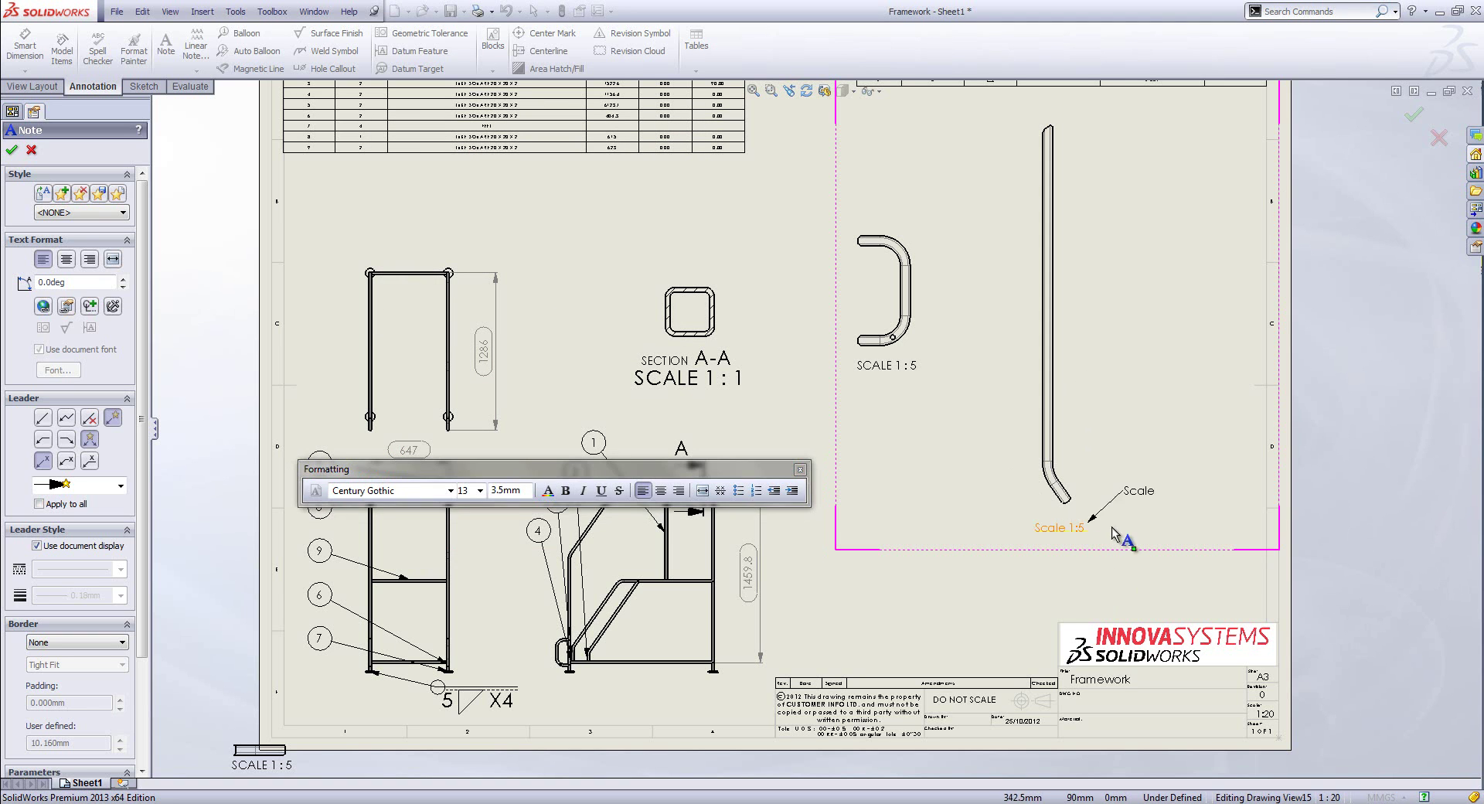
pyautogui.press('Escape')
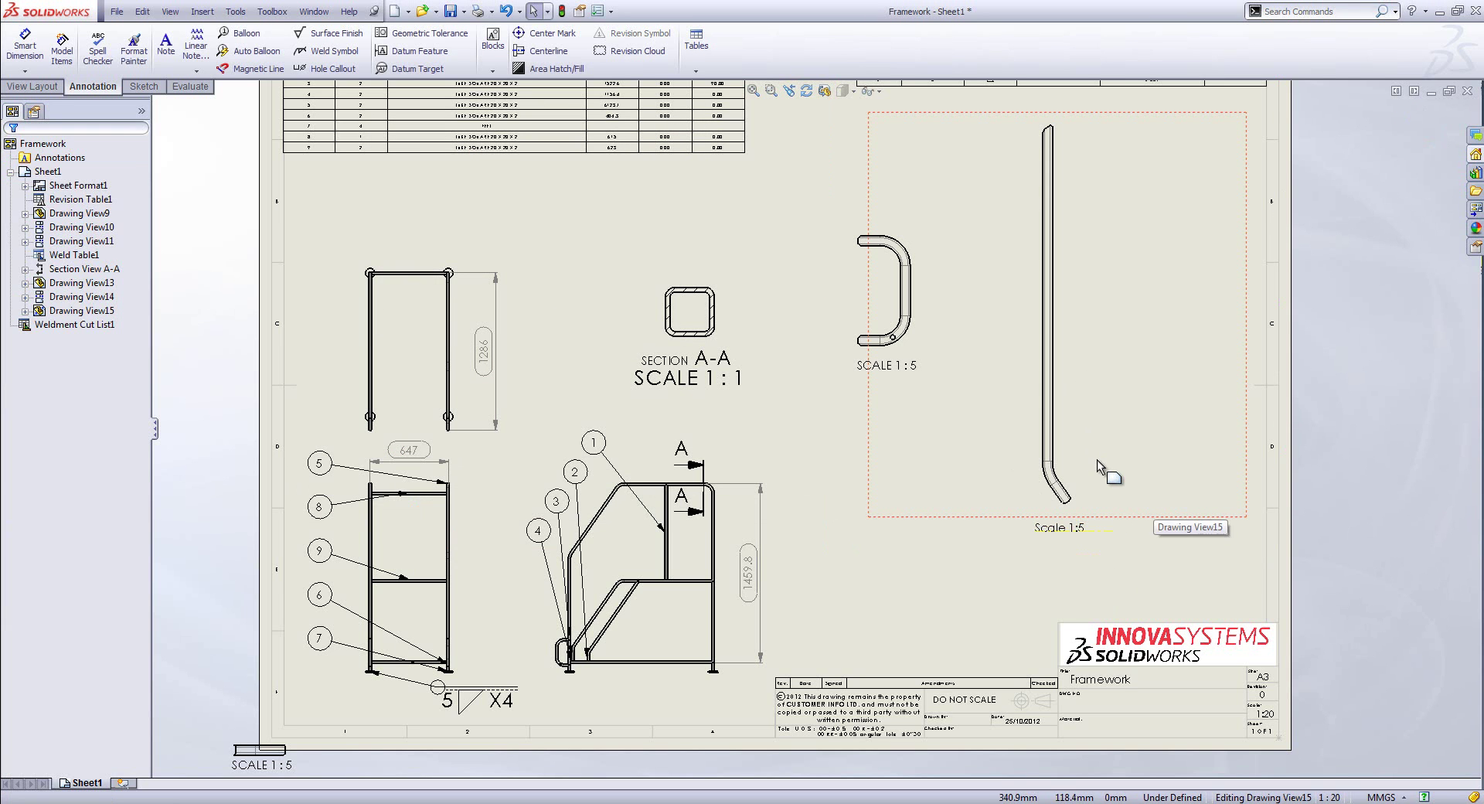
pyautogui.click(1069, 553)
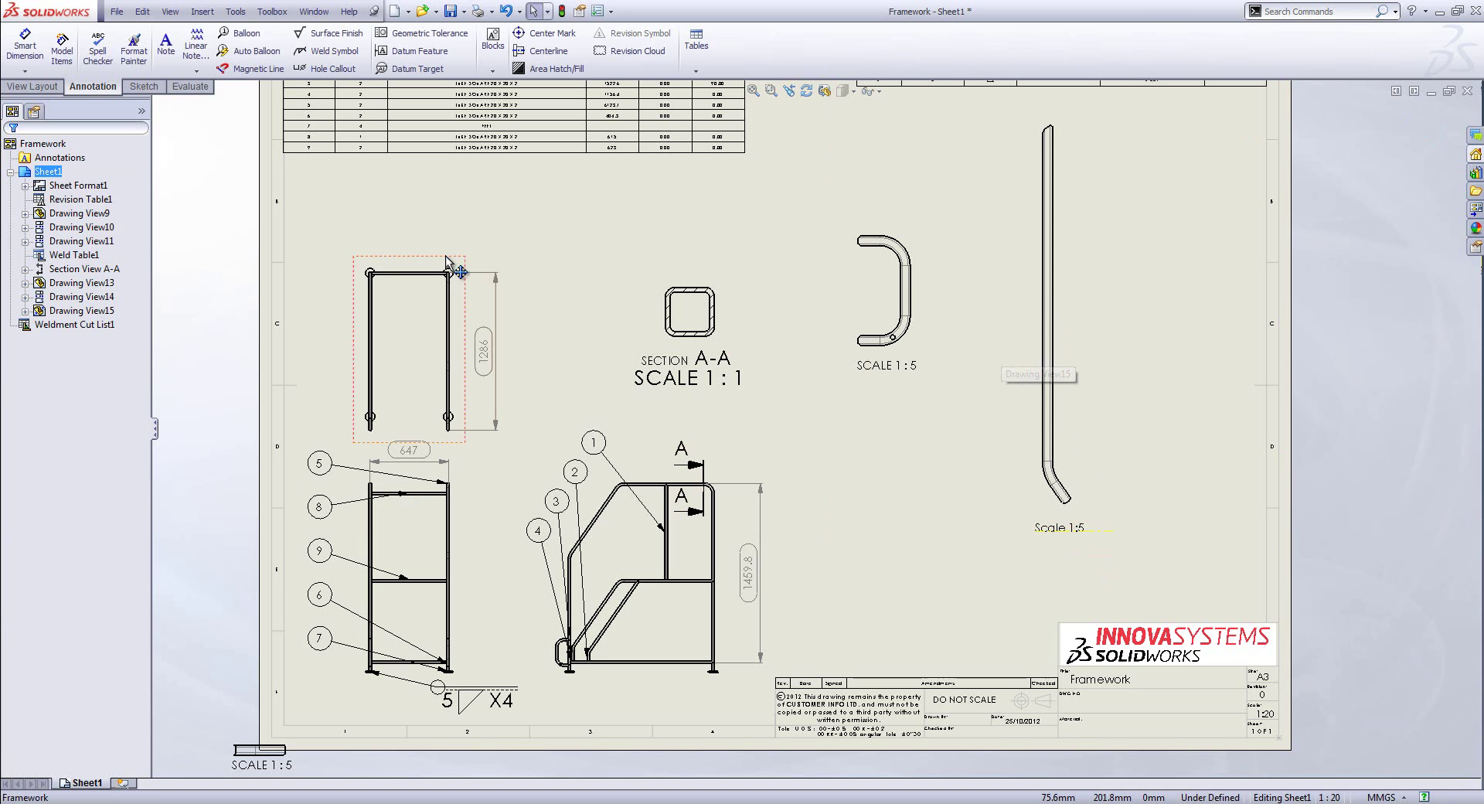
# Step: Dimension the length of the short angled end of the brace in its 1:5 view
pyautogui.click(31, 47)
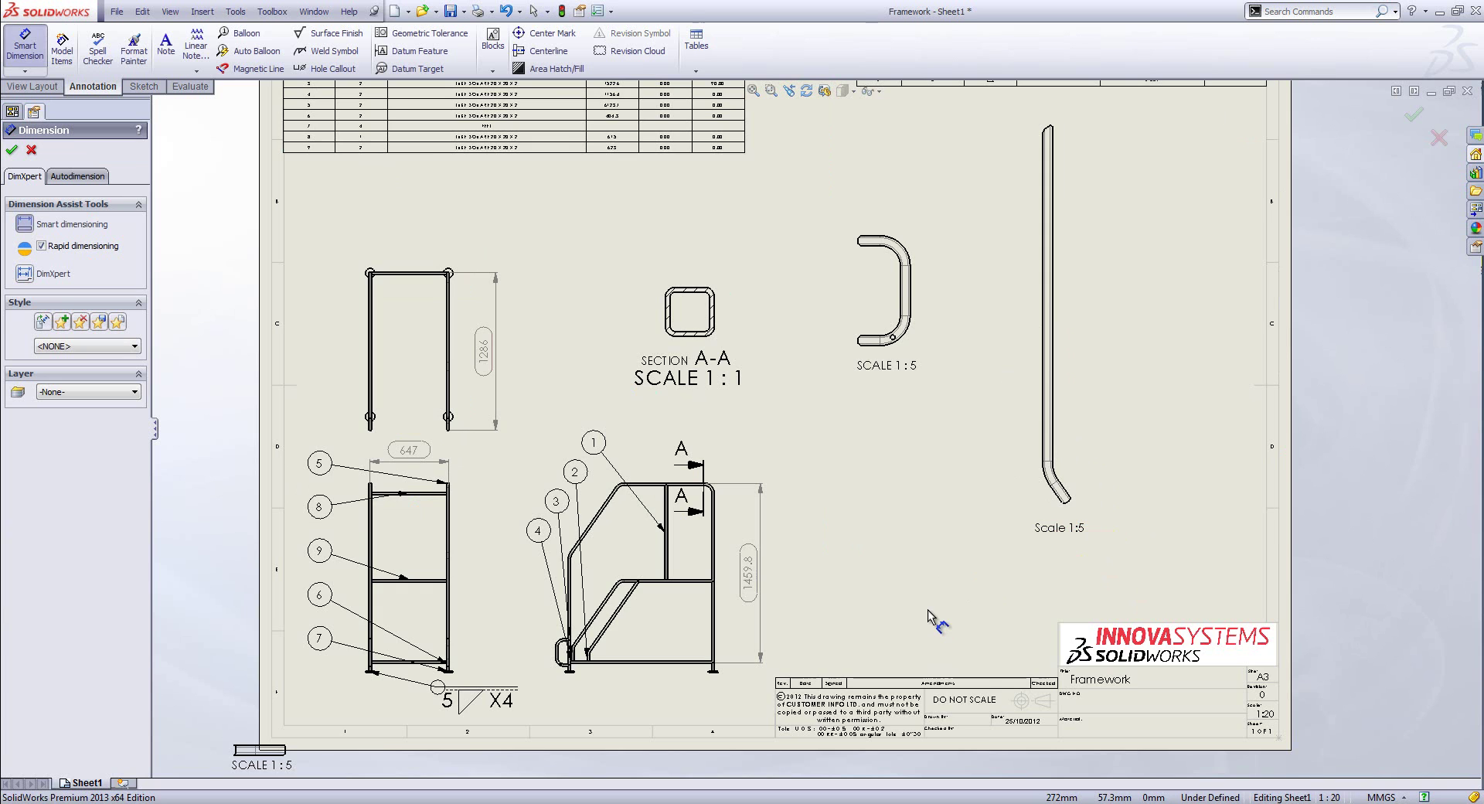
pyautogui.press('f')
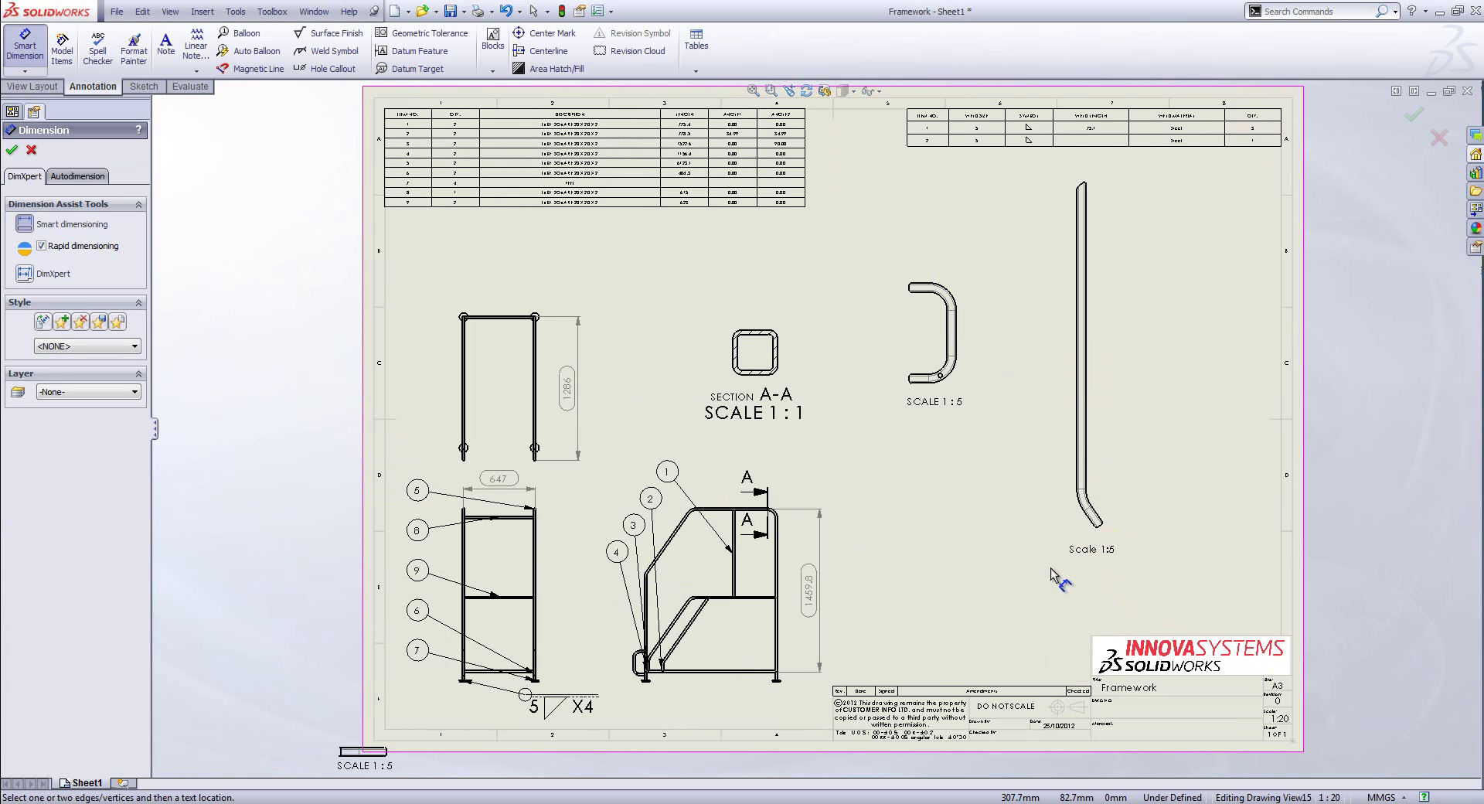
pyautogui.click(1090, 527)
pyautogui.click(1090, 527)
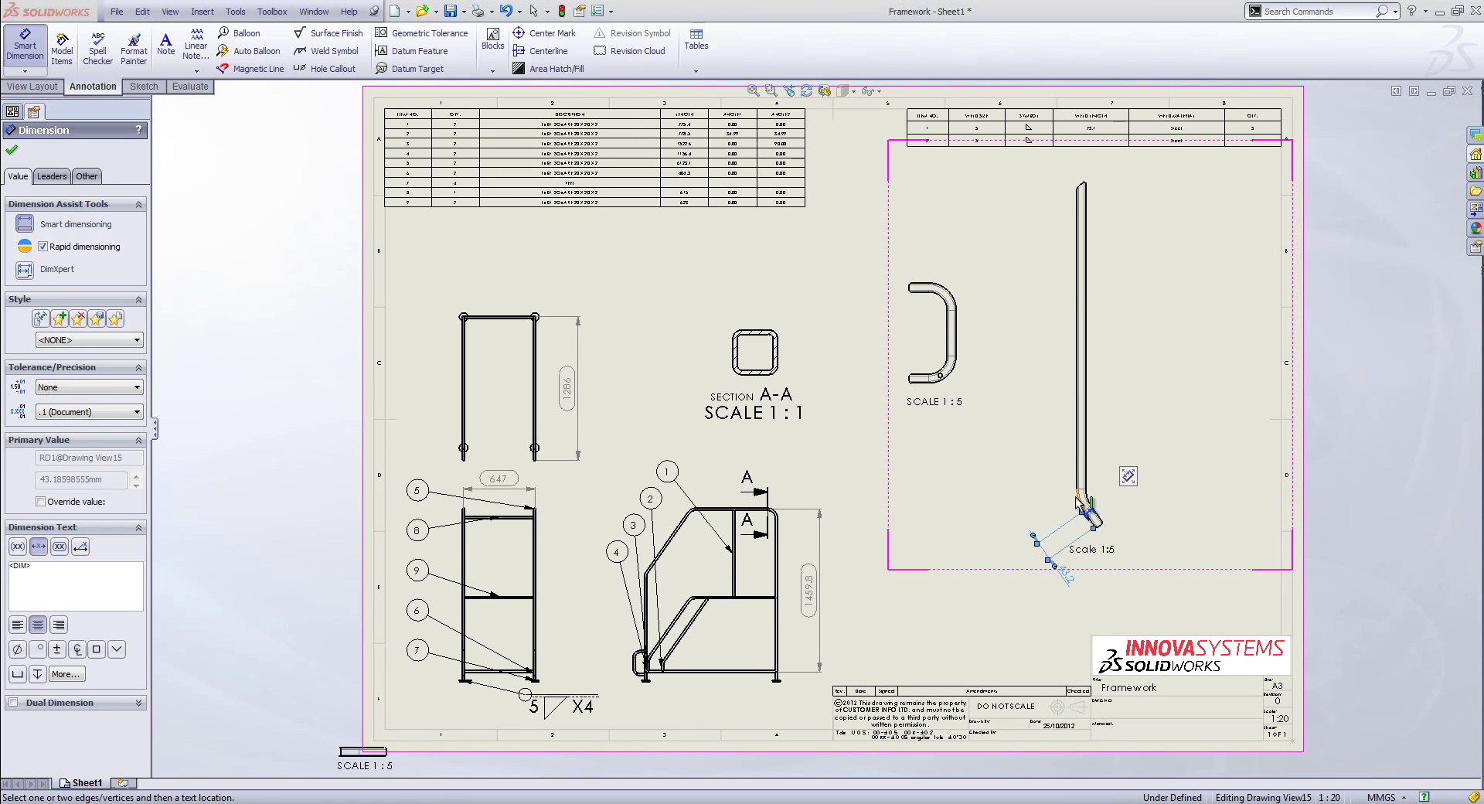
# Step: Add an arc-length dimension to the outer bend of the brace between its two end points, placed beside the view
pyautogui.click(1077, 499)
pyautogui.scroll(6, 1078, 501)
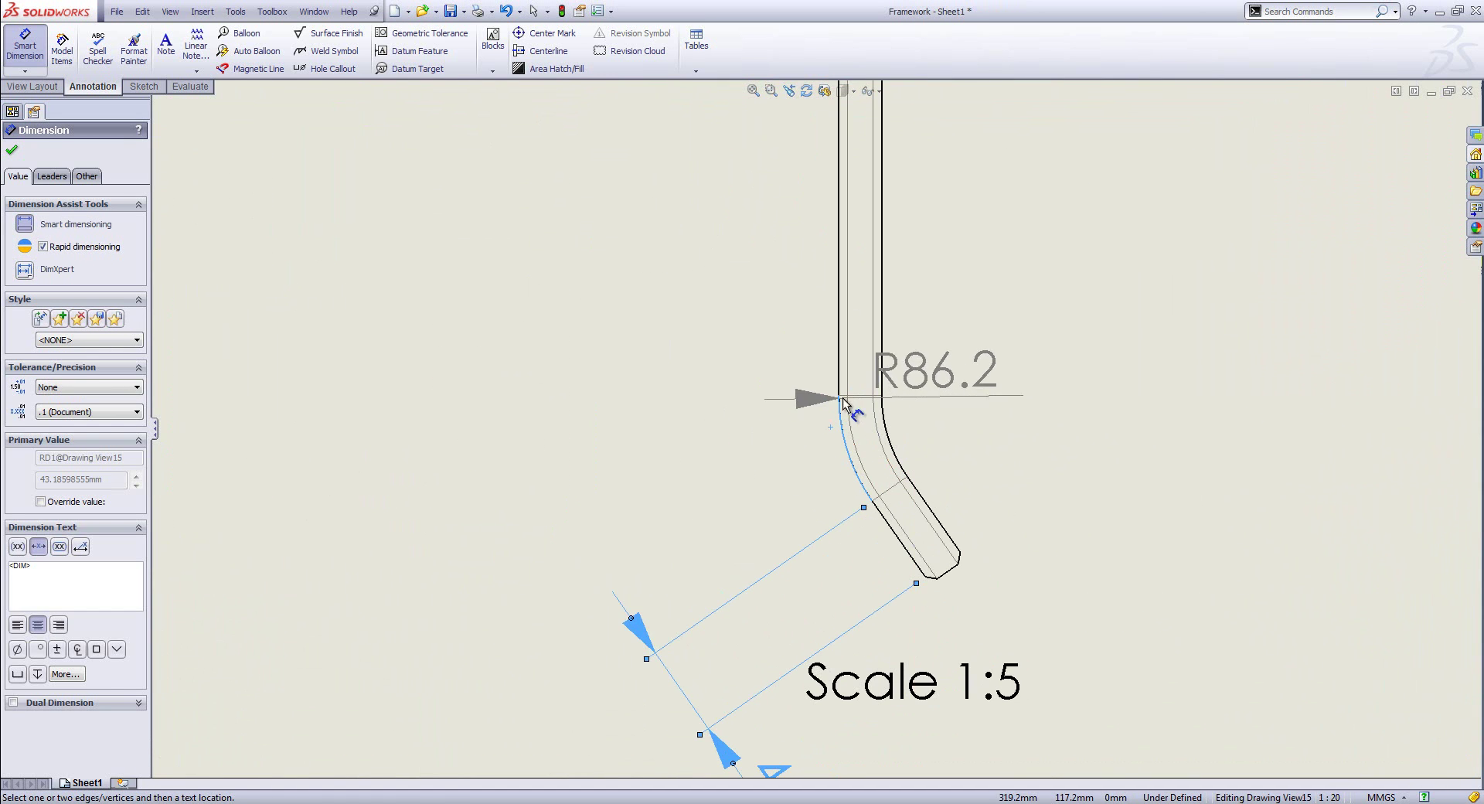
pyautogui.click(838, 396)
pyautogui.click(872, 502)
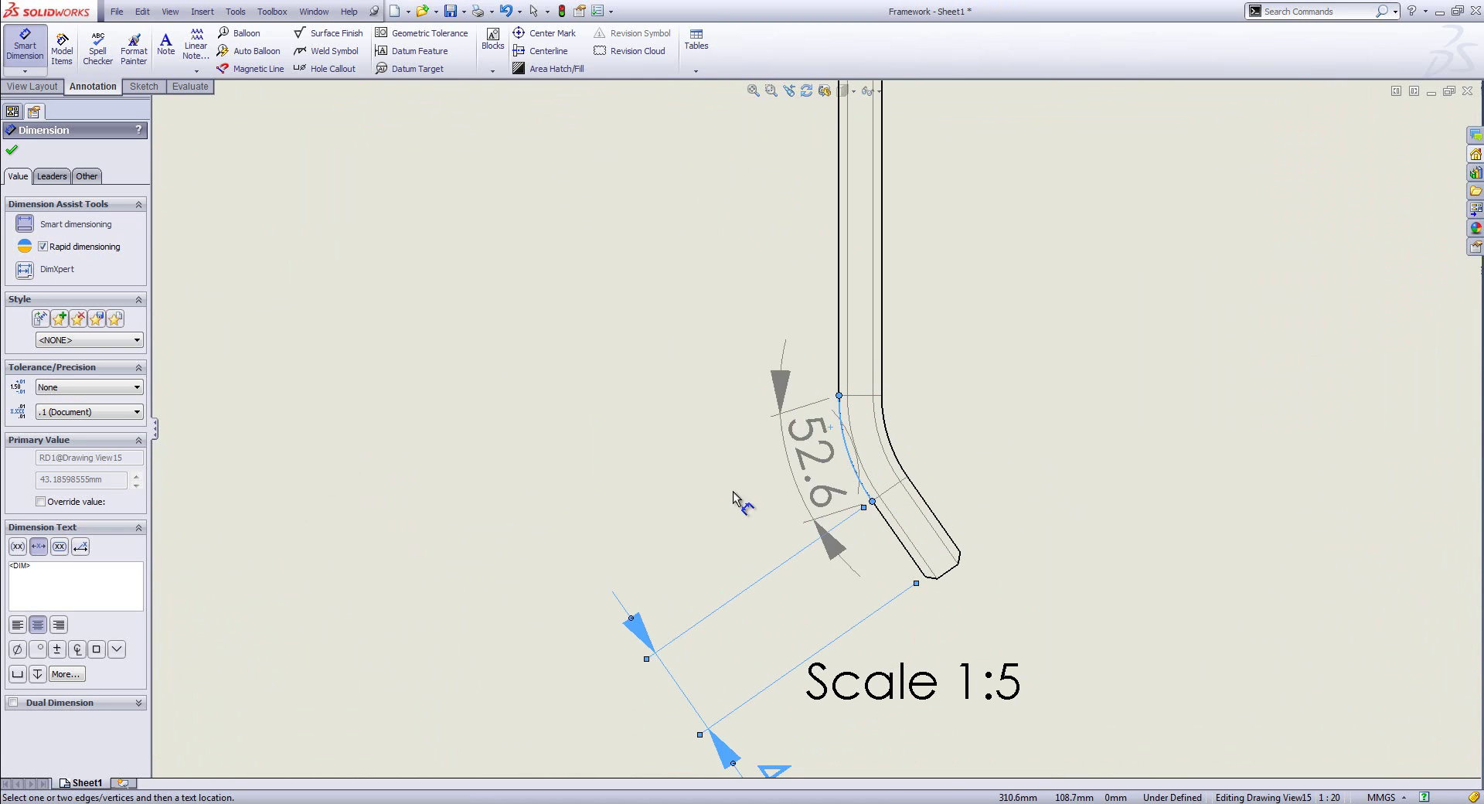
pyautogui.click(624, 514)
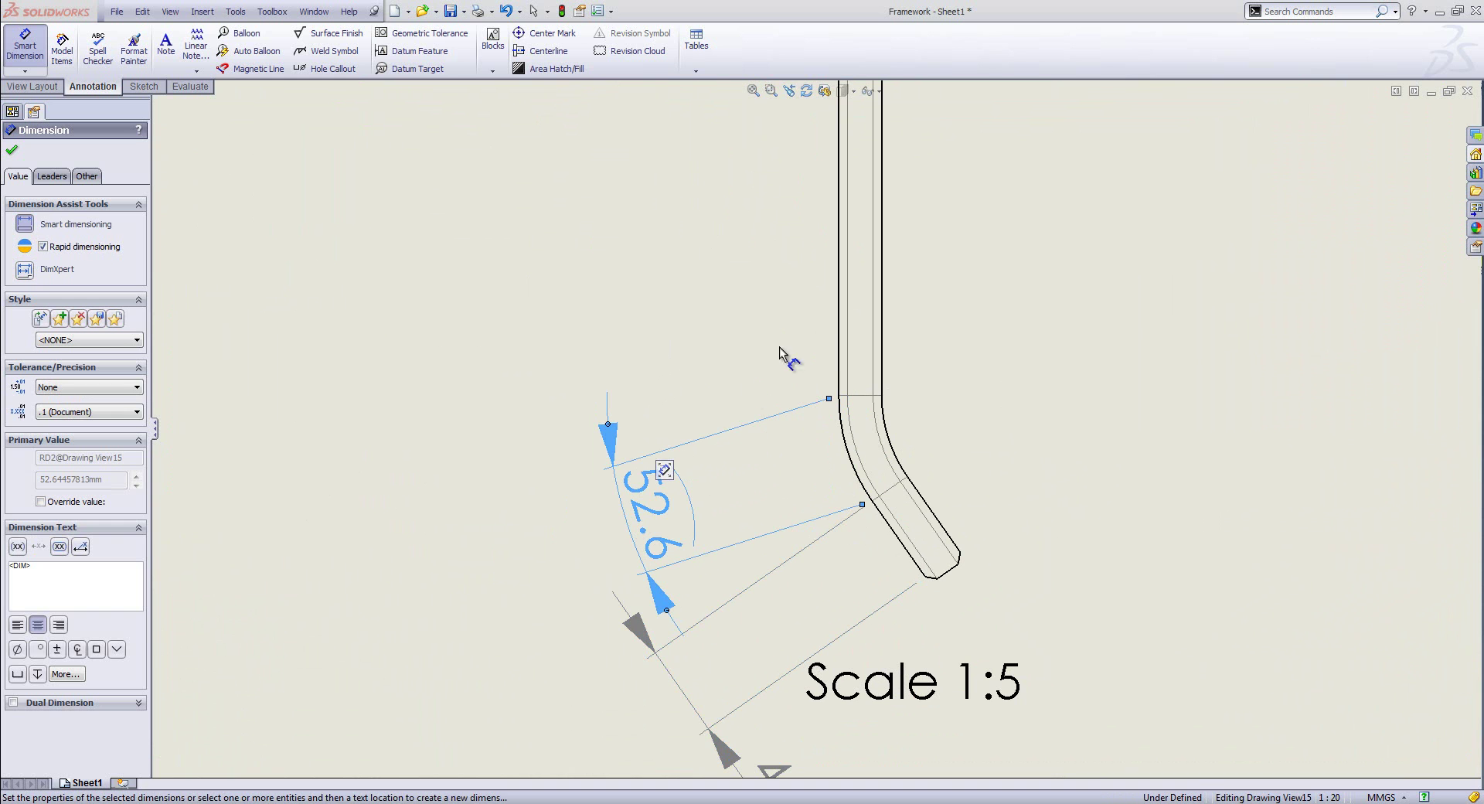
# Step: Dimension the length of the brace's long straight edge, in line with its other dimensions
pyautogui.click(838, 303)
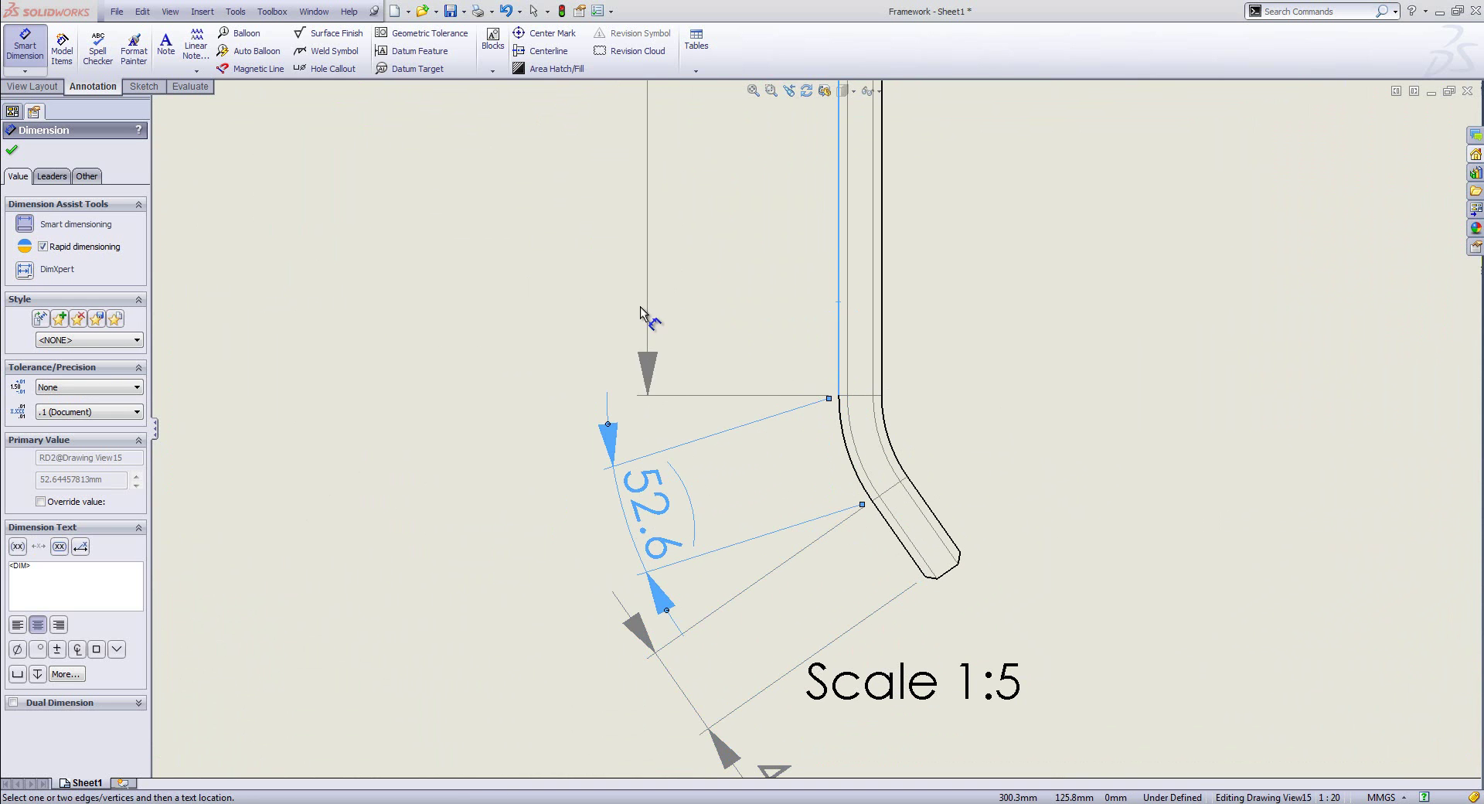
pyautogui.scroll(5, 672, 348)
pyautogui.scroll(-4, 695, 309)
# Step: Dimension the handle's overall height across its two arms and its overall width in the 1:5 view
pyautogui.click(688, 292)
pyautogui.click(690, 536)
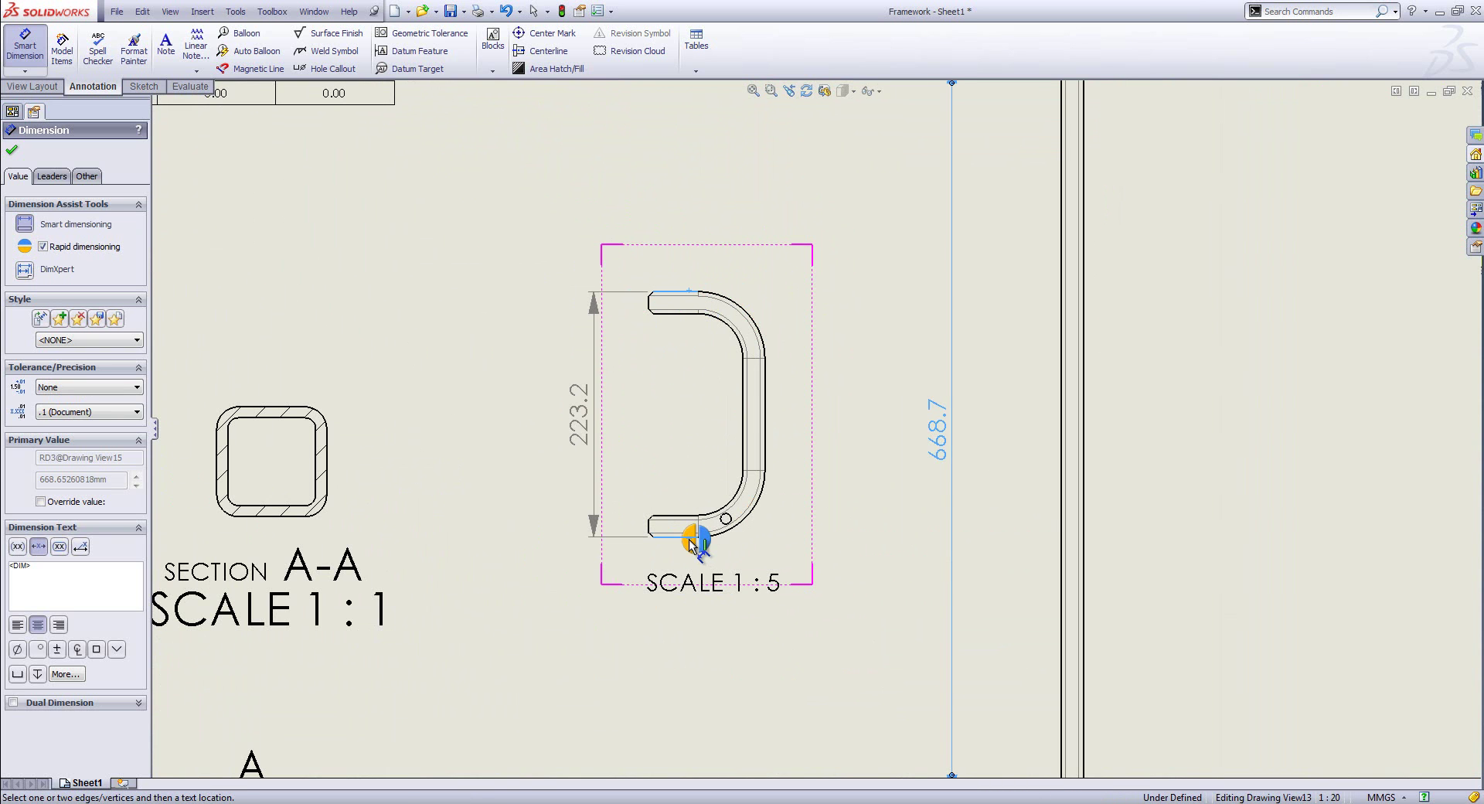
pyautogui.click(688, 539)
pyautogui.click(742, 340)
pyautogui.click(767, 395)
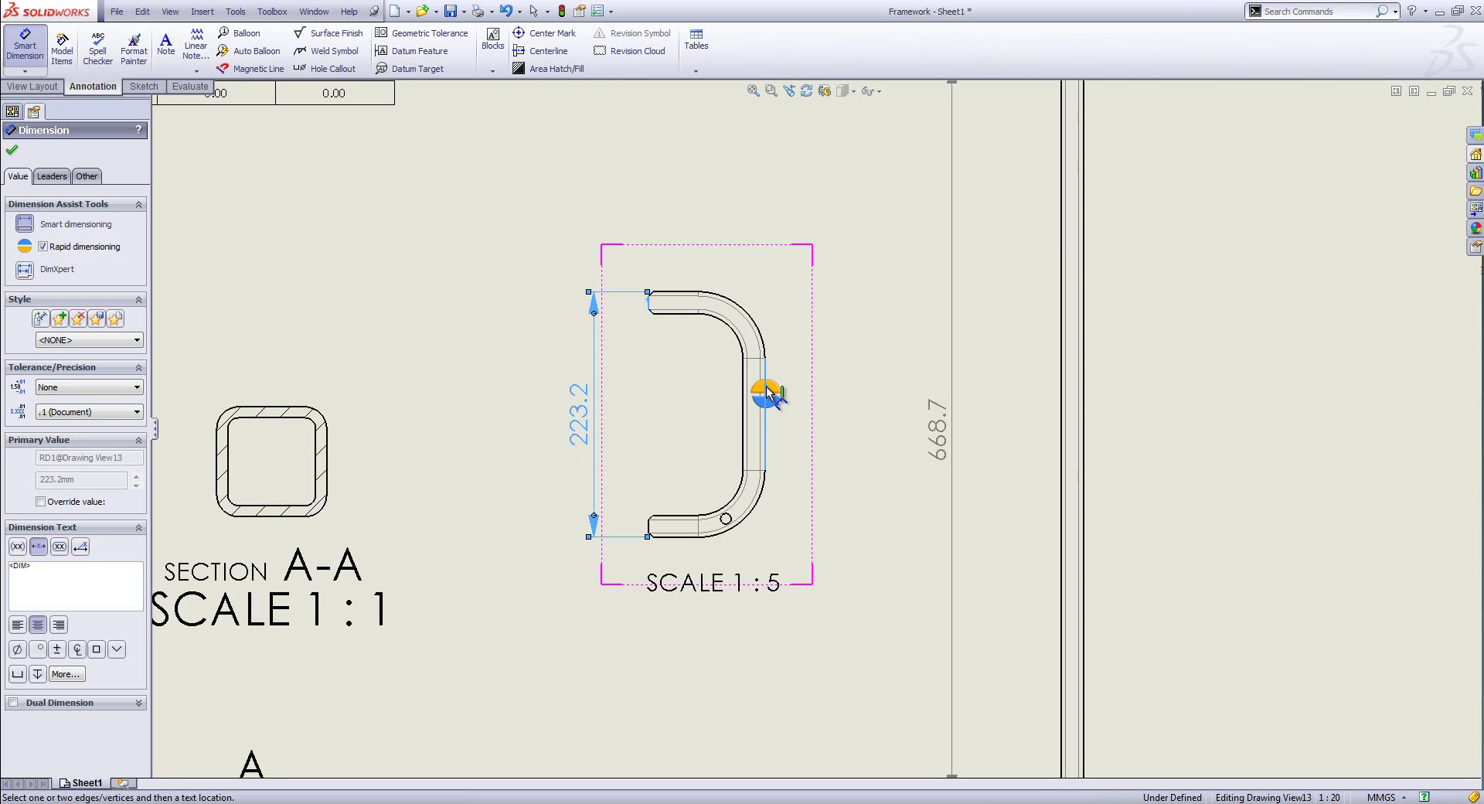
pyautogui.click(768, 396)
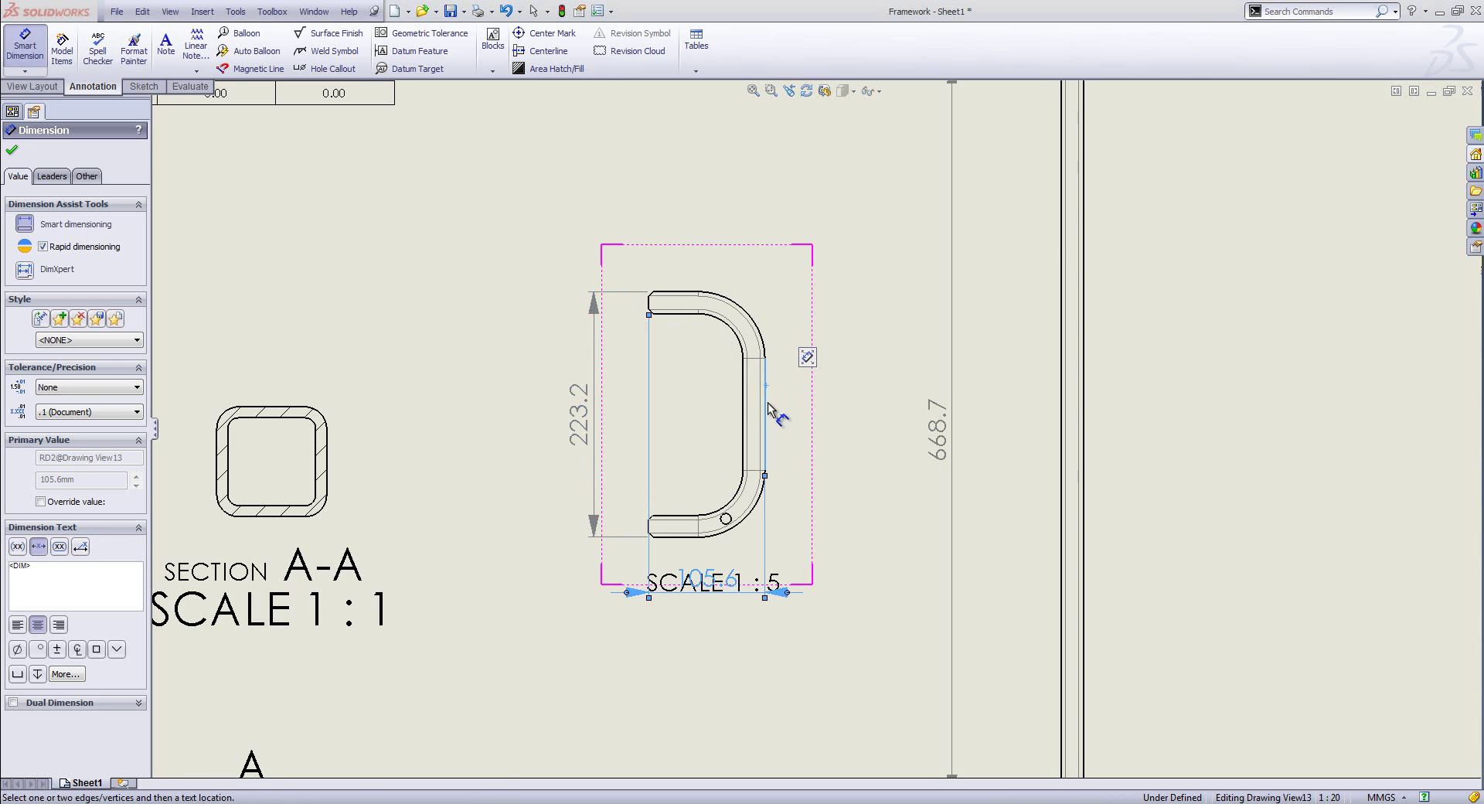
# Step: Move the handle view's scale label below its width dimension so the two no longer overlap
pyautogui.click(755, 591)
pyautogui.moveTo(762, 599); pyautogui.dragTo(761, 637)
pyautogui.click(558, 600)
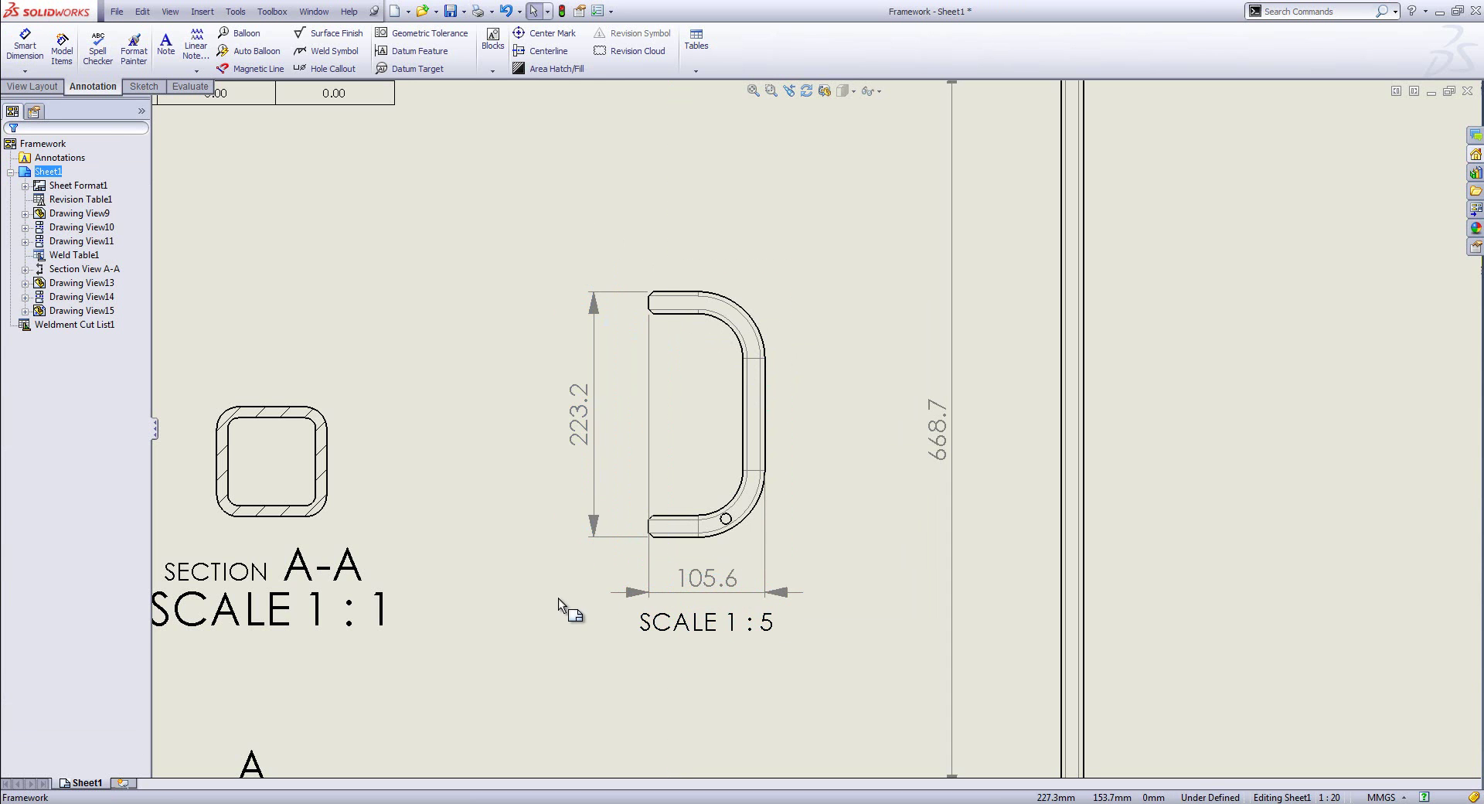
# Step: Close the Framework drawing and the Framework part without saving the changes
pyautogui.press('f')
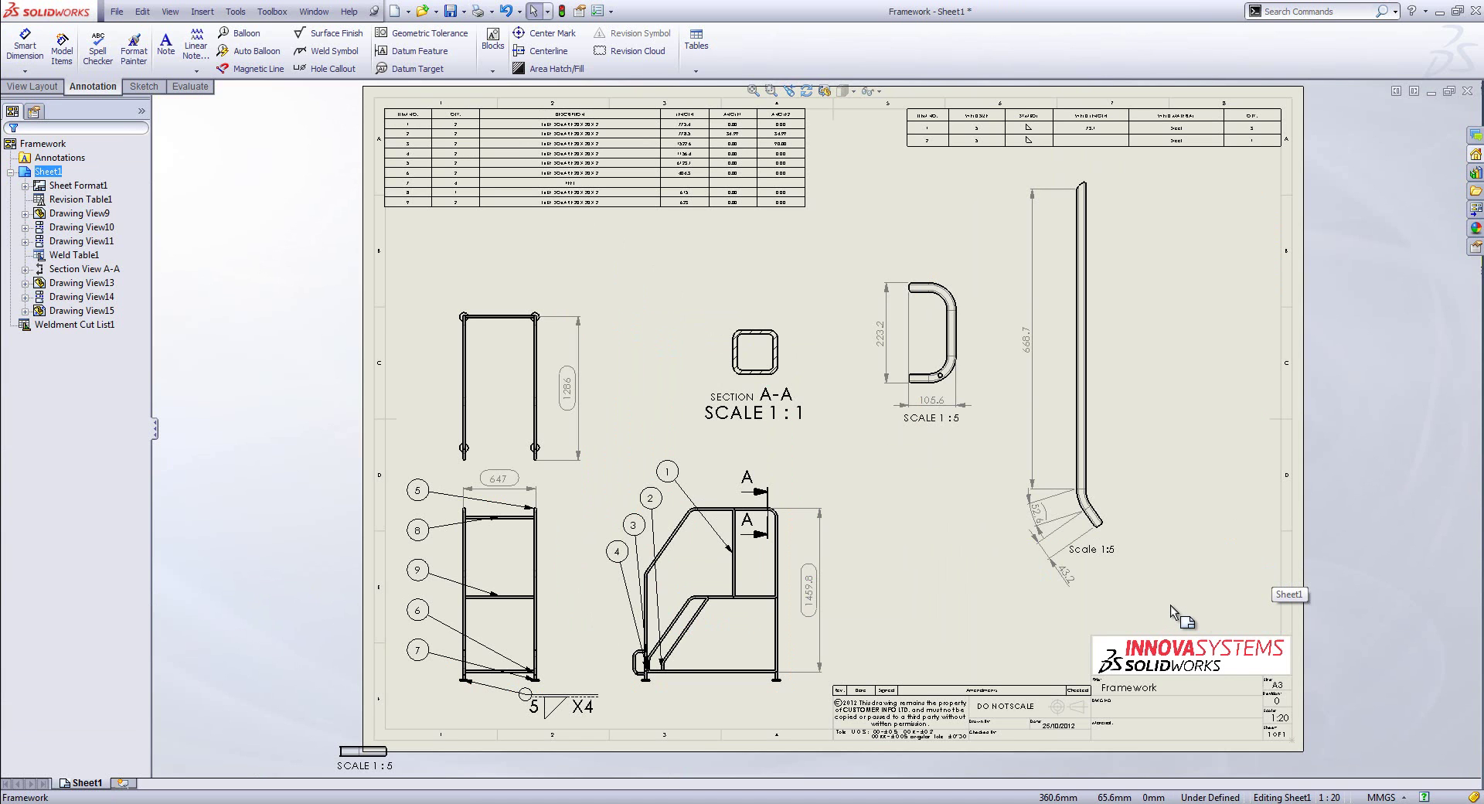
pyautogui.click(1468, 93)
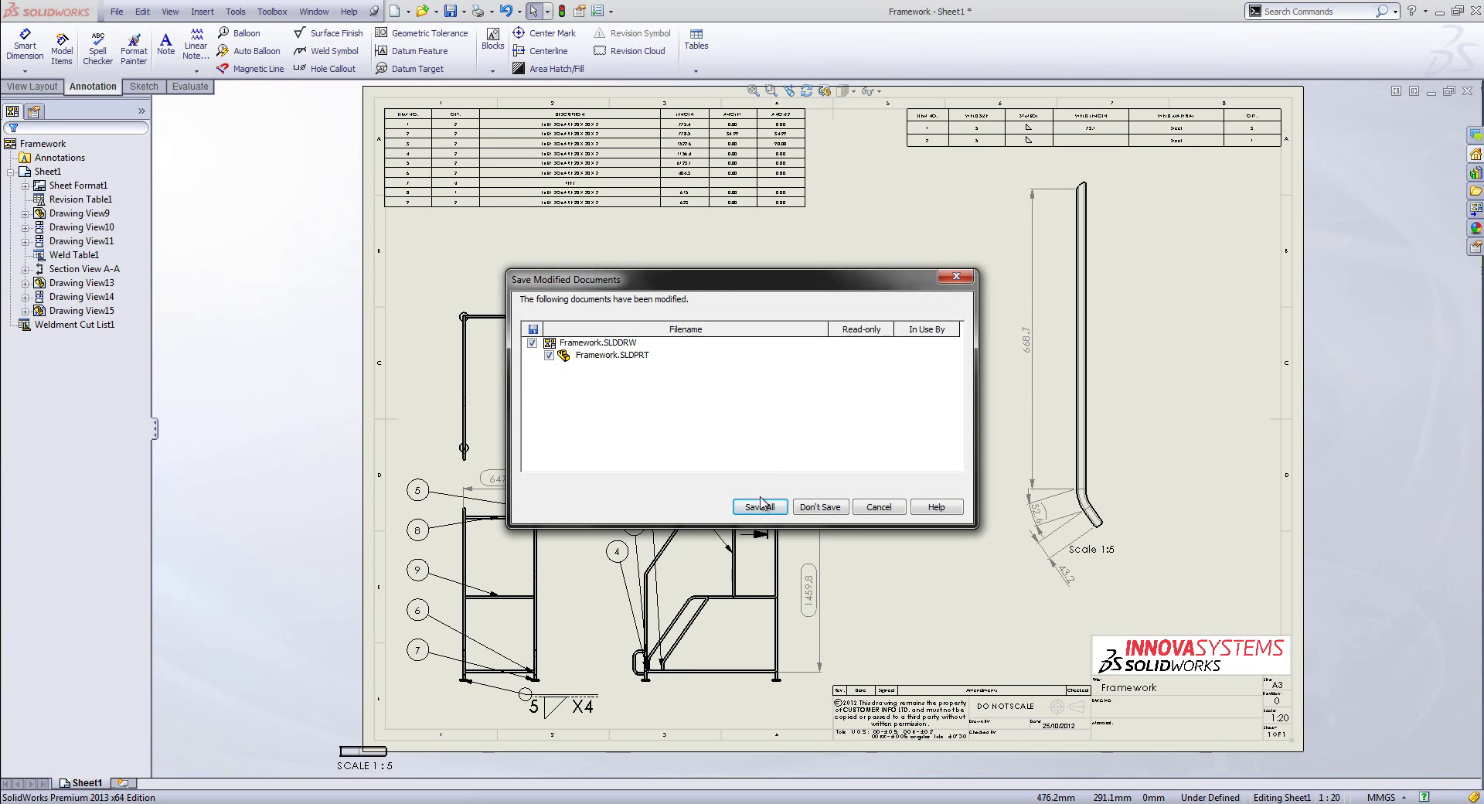
pyautogui.click(820, 506)
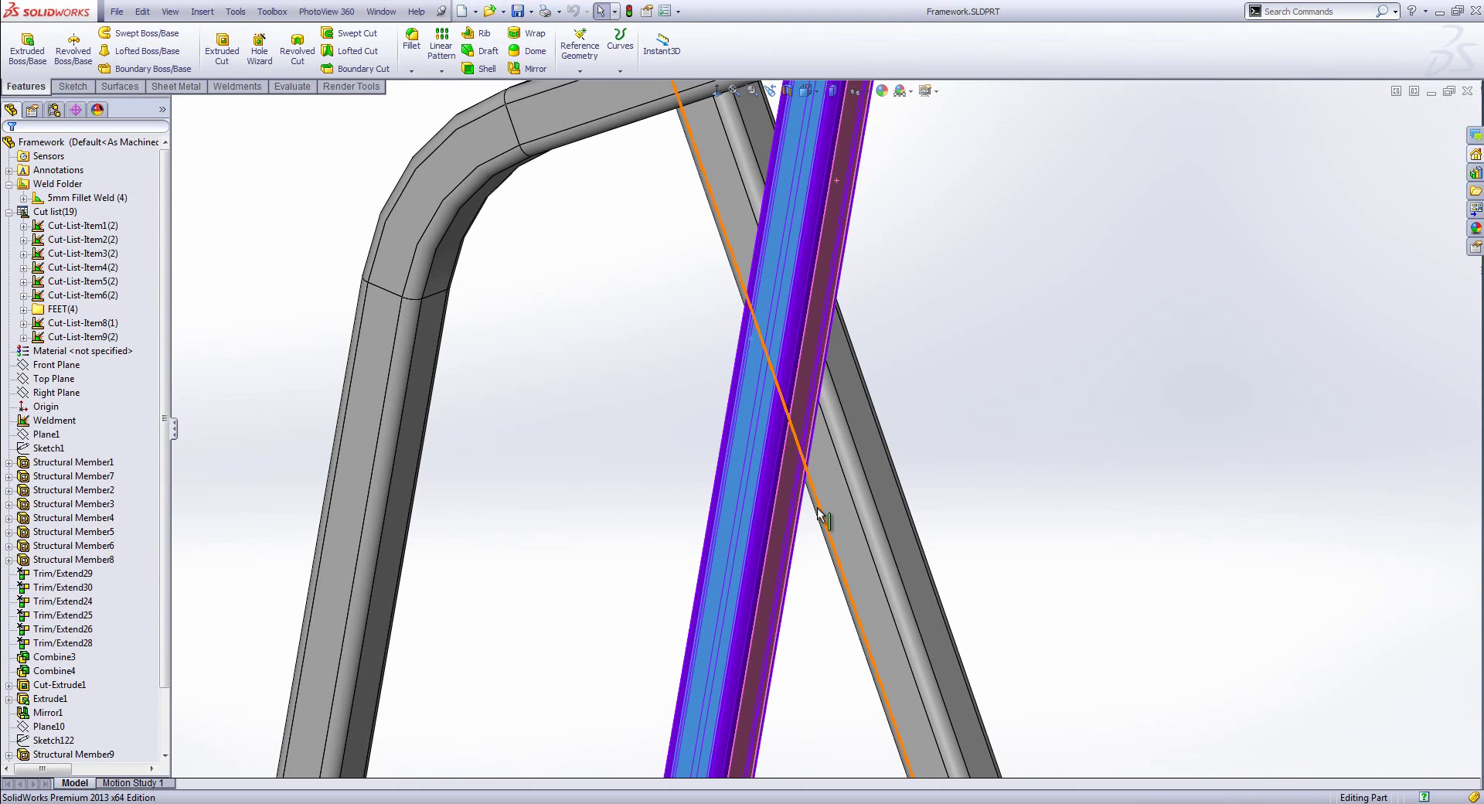
pyautogui.click(1467, 92)
pyautogui.click(796, 431)
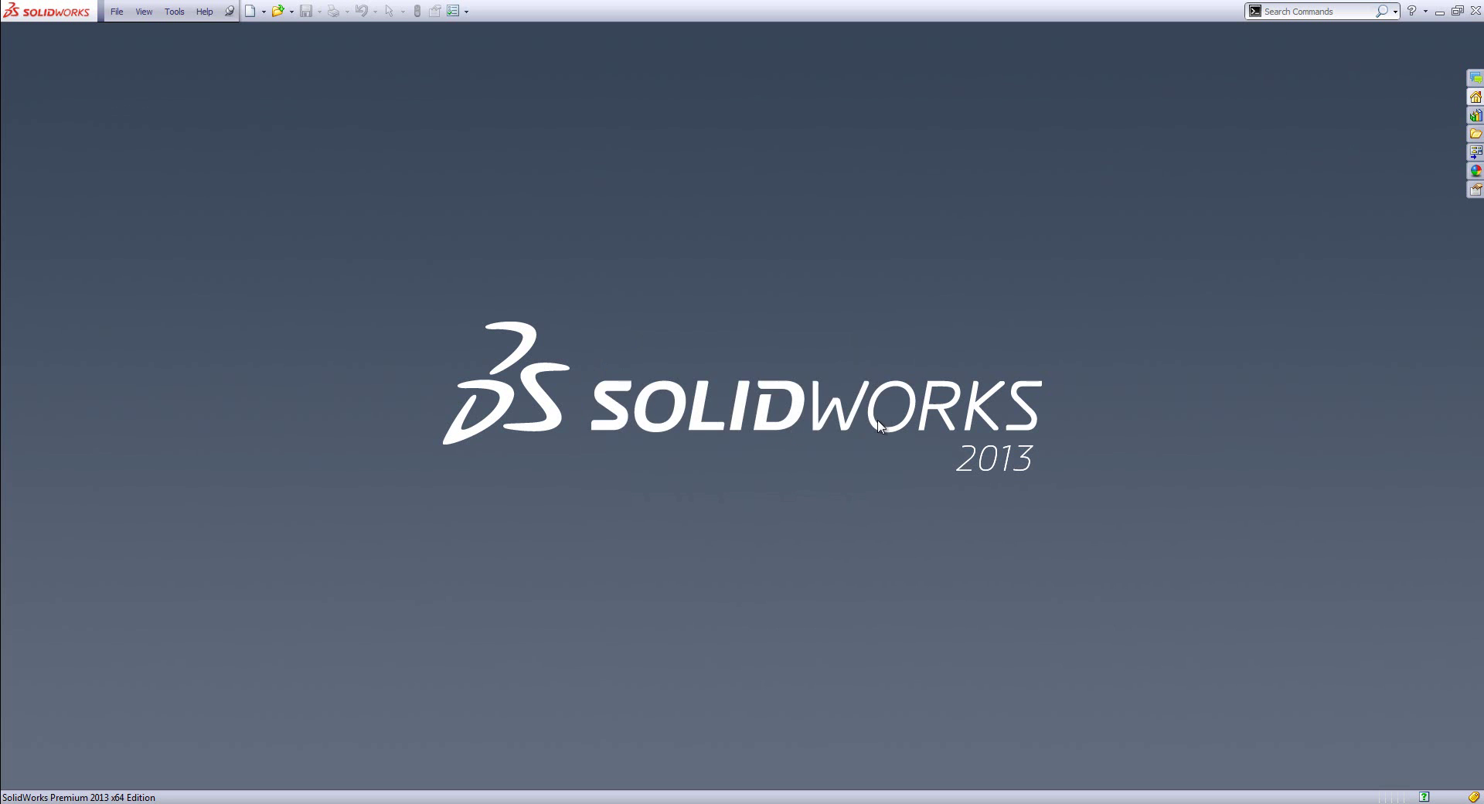
# Step: Open Steam Assembly.SLDASM from the recent documents and make a new drawing from it
pyautogui.press('r')
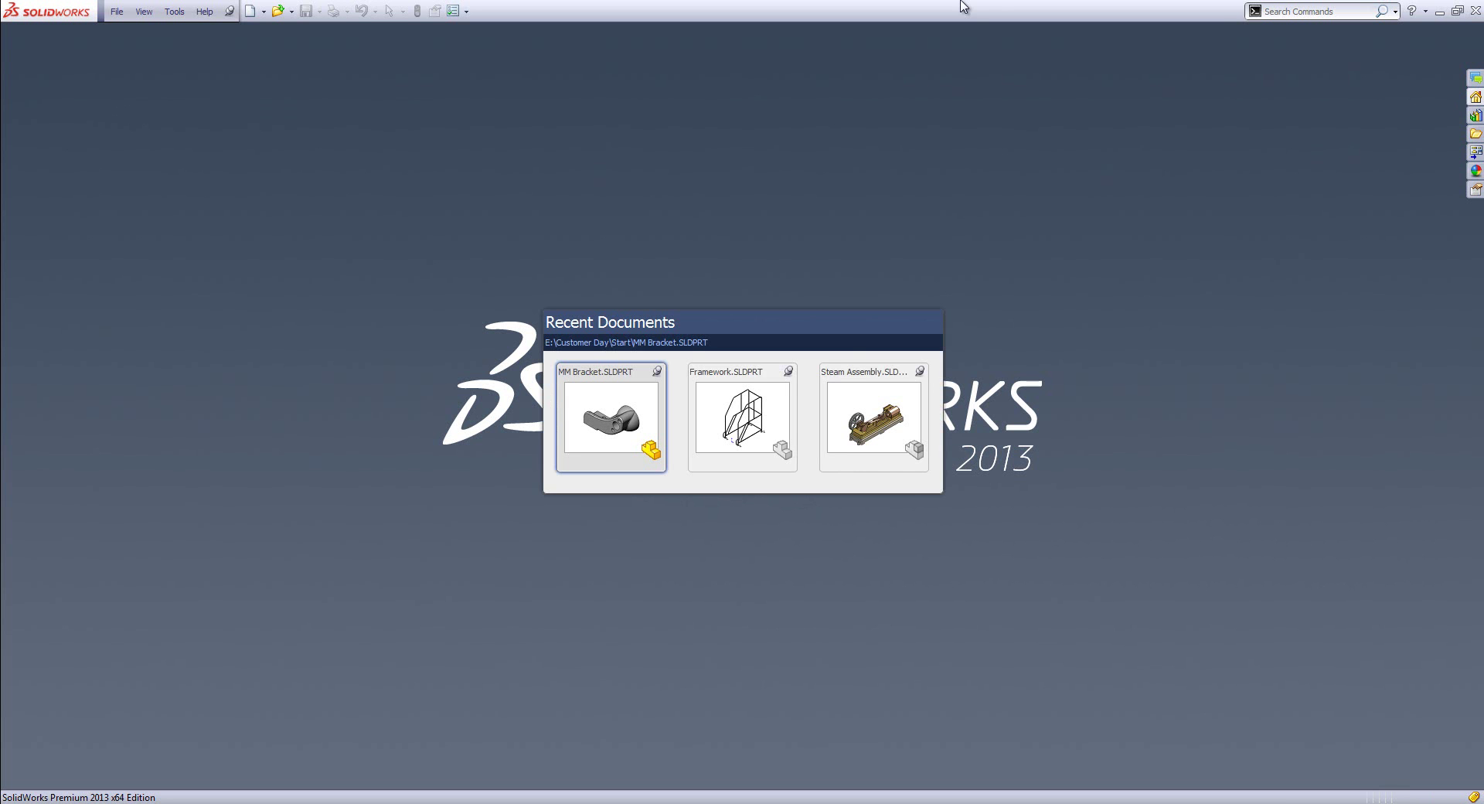
pyautogui.click(855, 407)
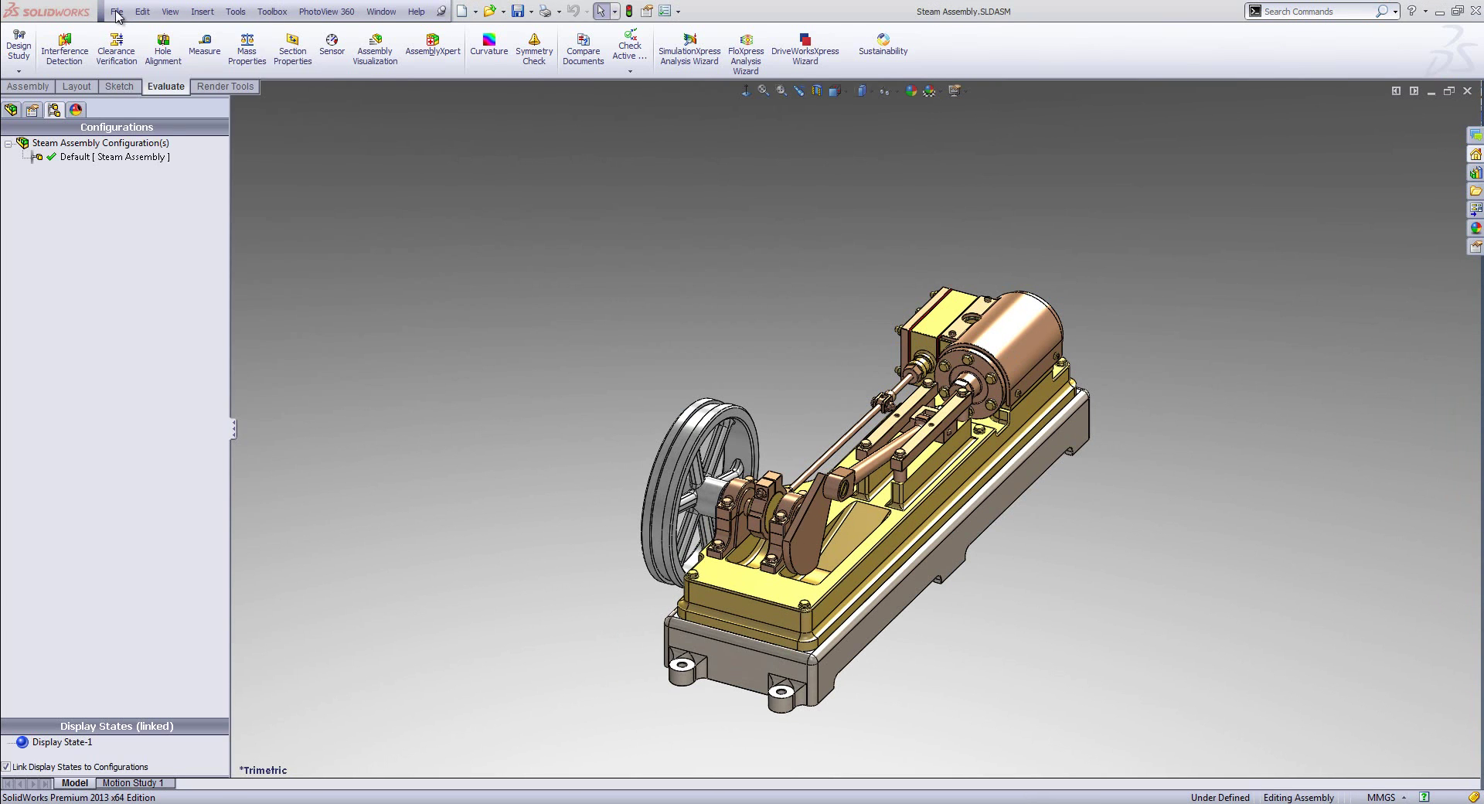
pyautogui.click(117, 11)
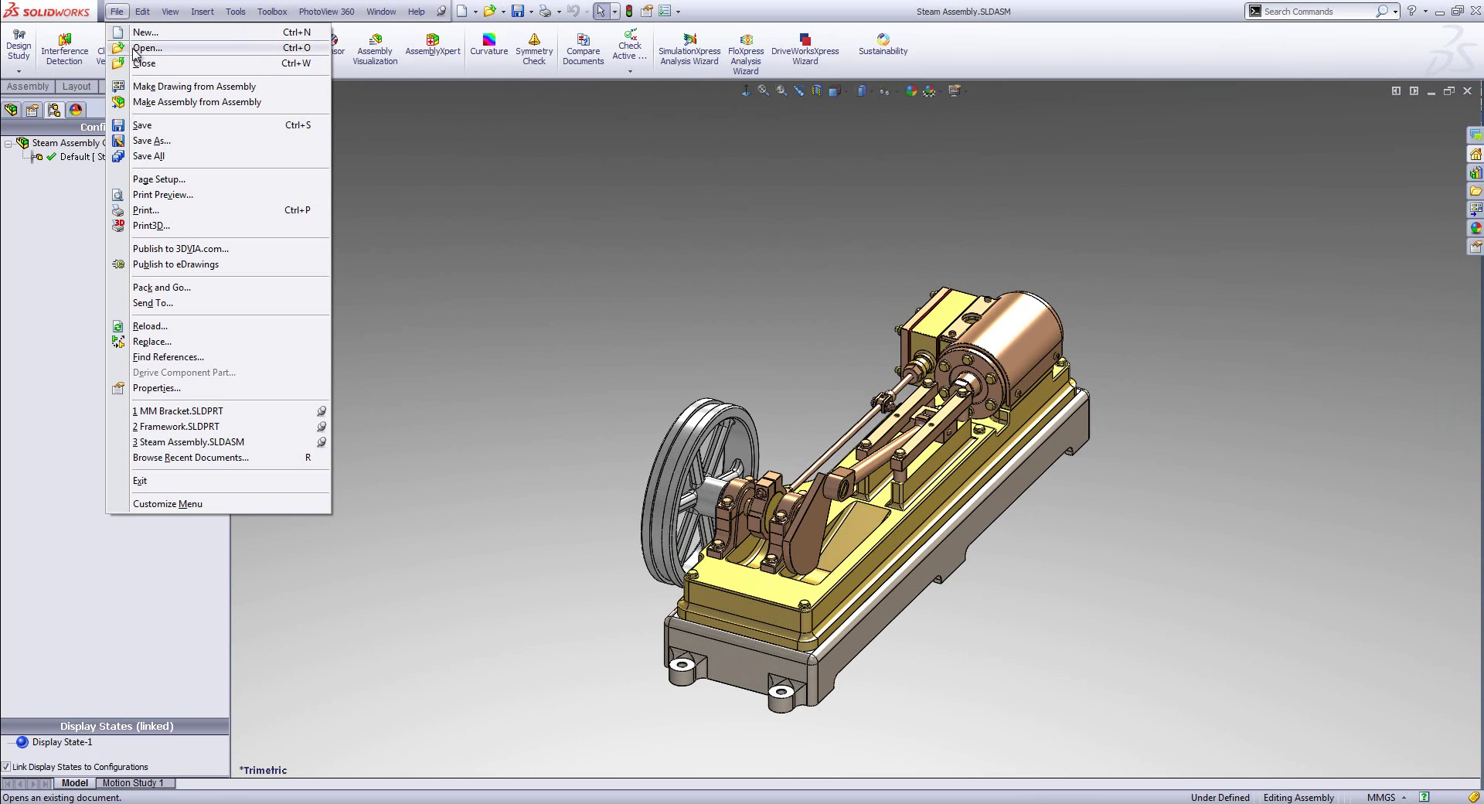
pyautogui.click(184, 86)
pyautogui.click(466, 426)
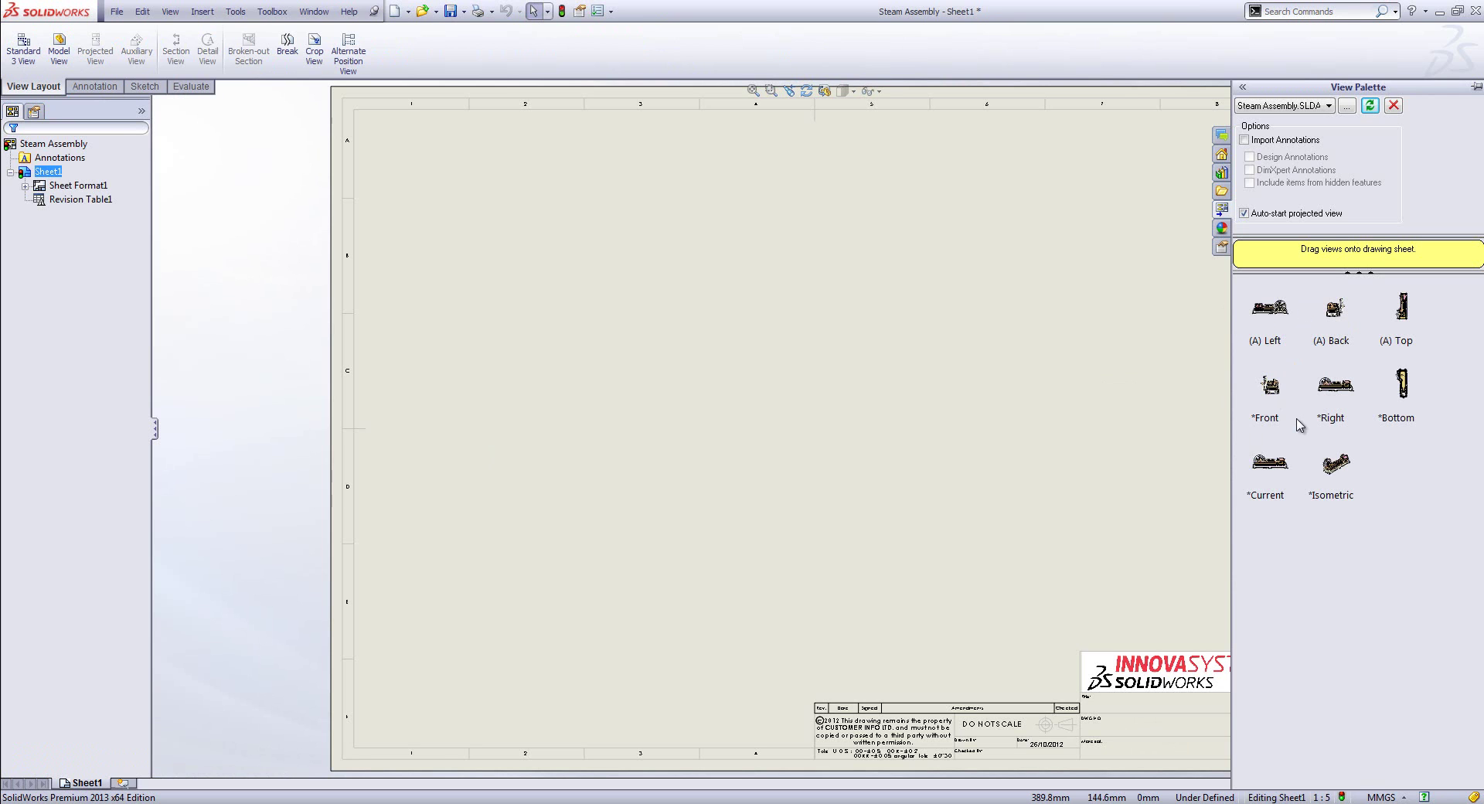
# Step: Place the assembly's Right view as the base view and project an end view, a top view and a pictorial view from it
pyautogui.click(1339, 392)
pyautogui.moveTo(1346, 389); pyautogui.dragTo(524, 563)
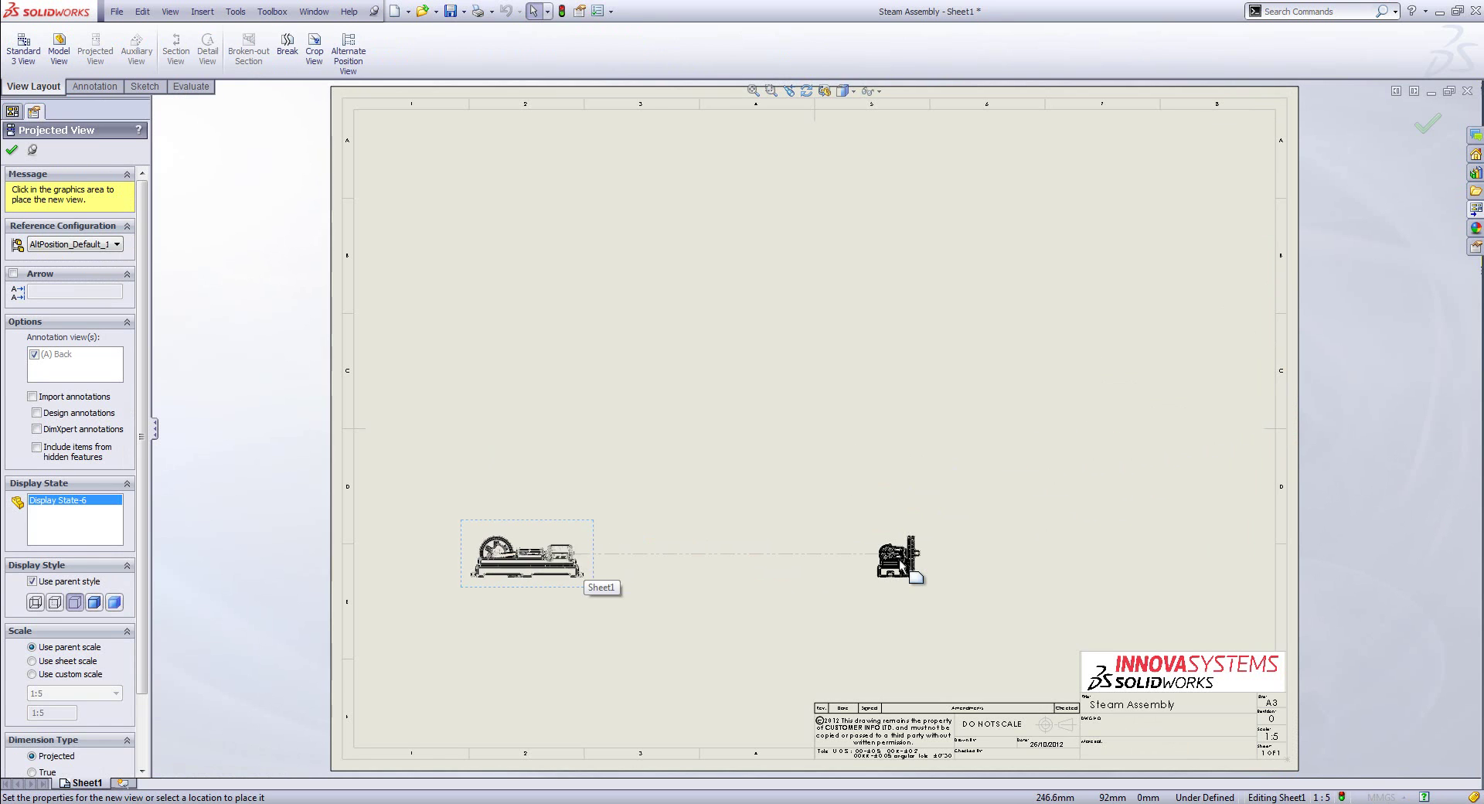
pyautogui.click(900, 562)
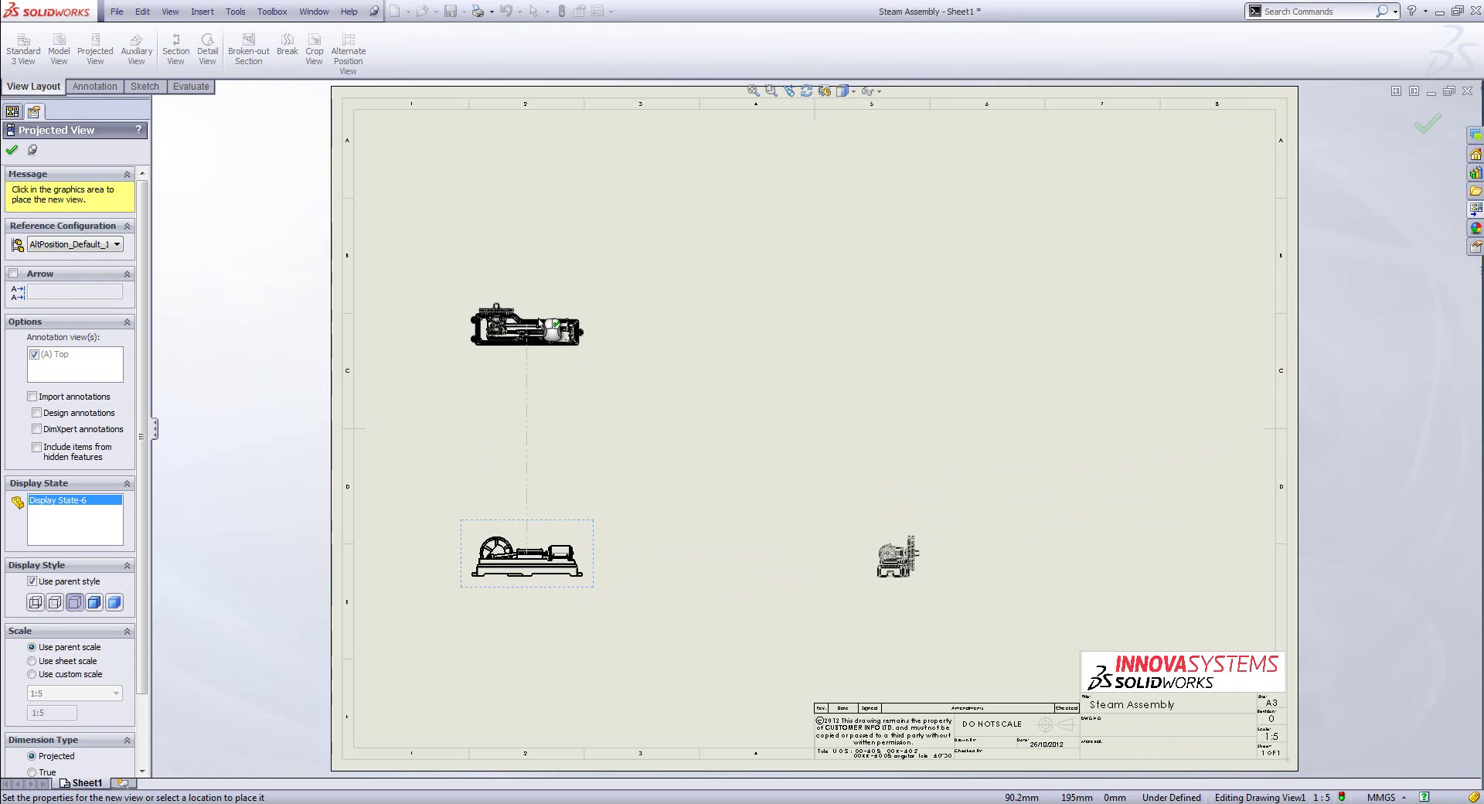
pyautogui.click(553, 309)
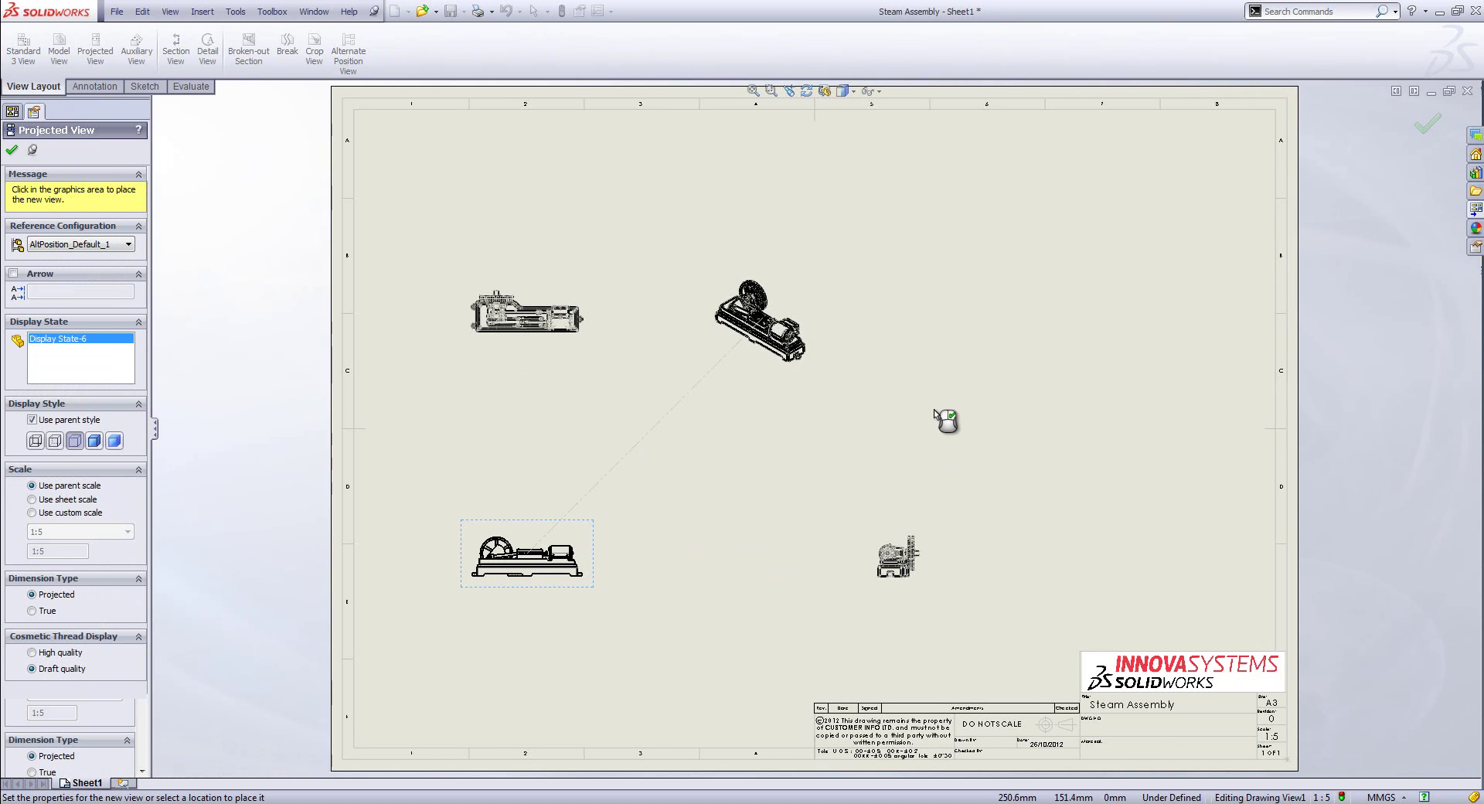
pyautogui.click(1082, 409)
pyautogui.press('Escape')
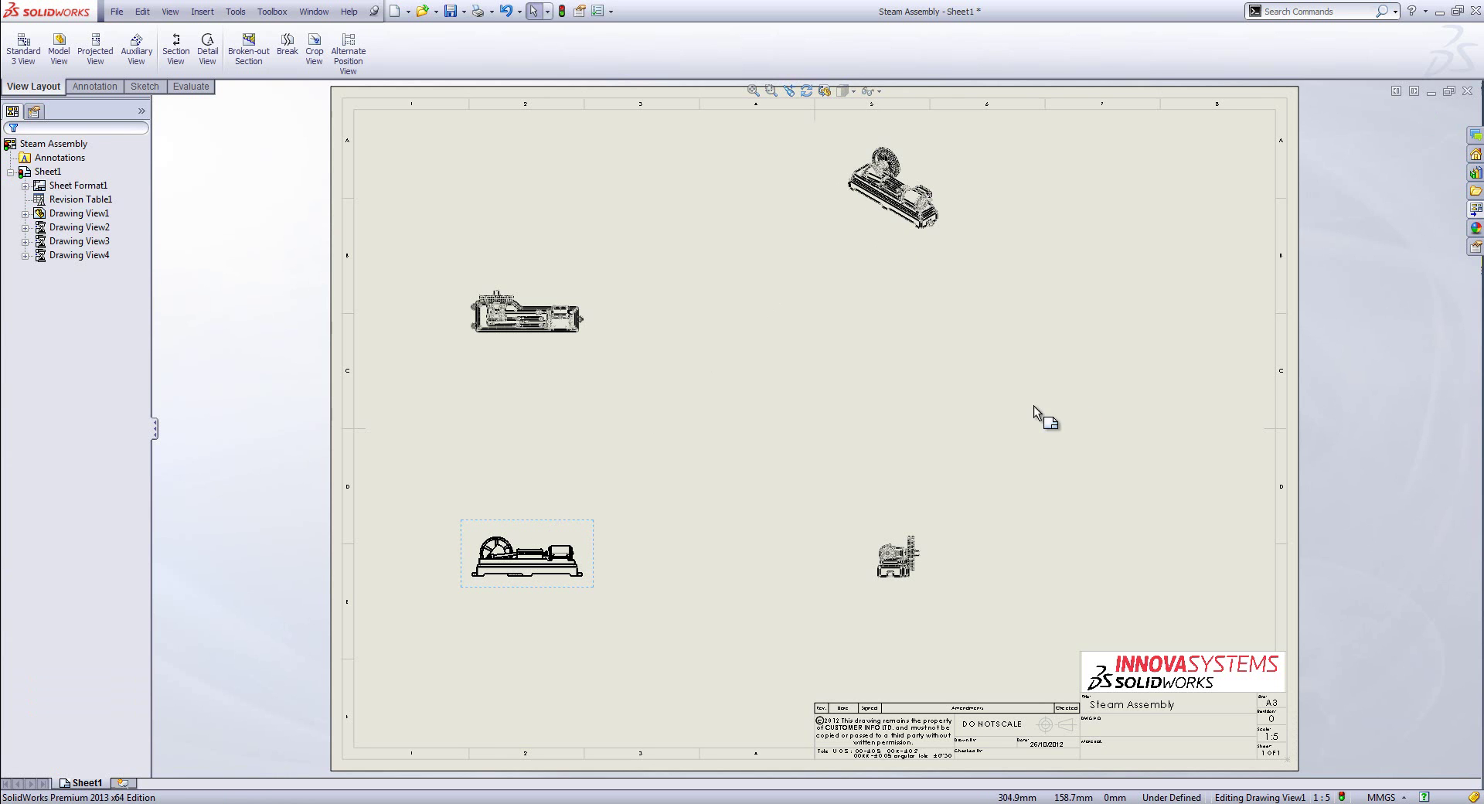
# Step: Set the scale of Sheet1 to 2:3 in the sheet properties
pyautogui.rightClick(907, 382)
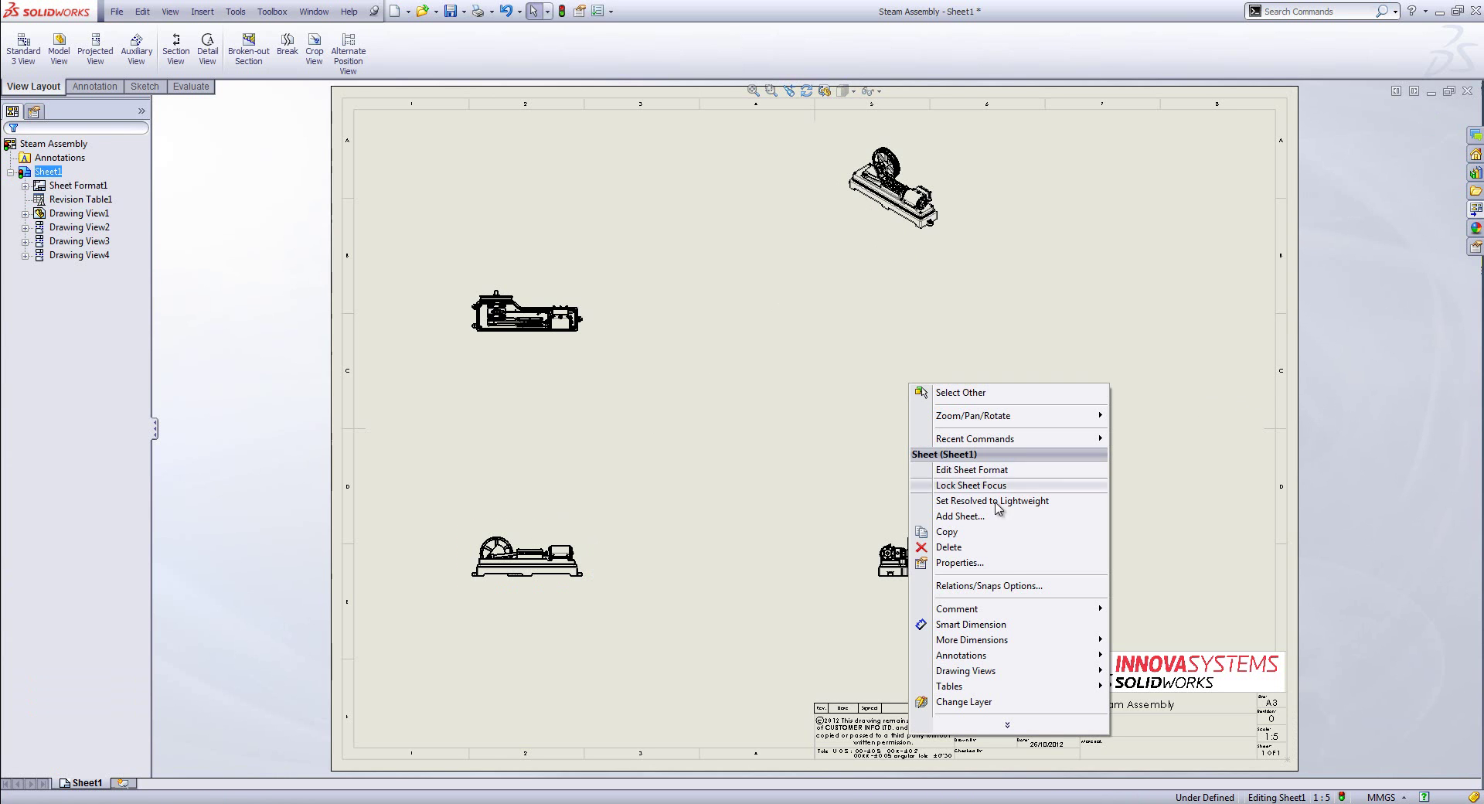
pyautogui.click(1004, 564)
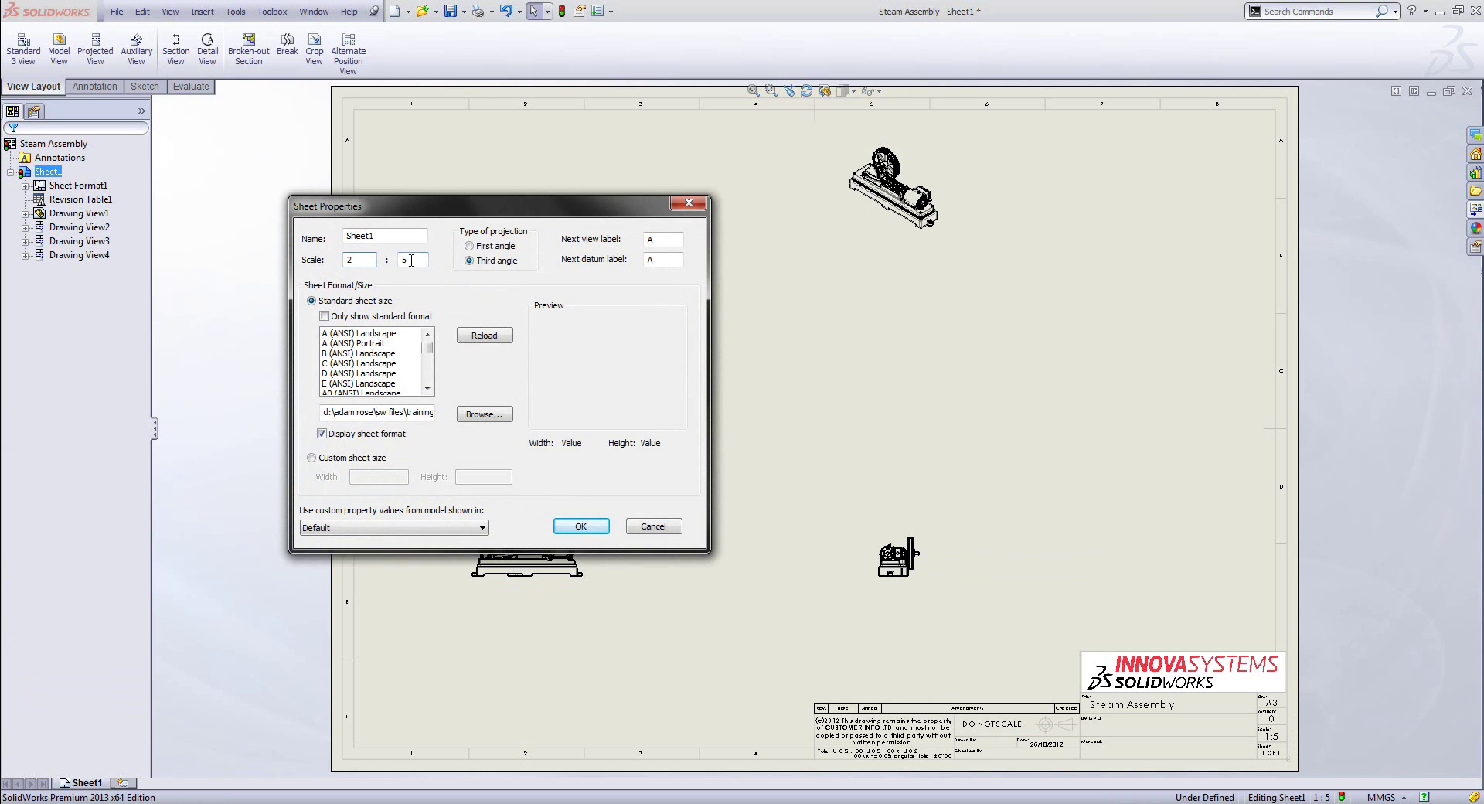
pyautogui.click(580, 525)
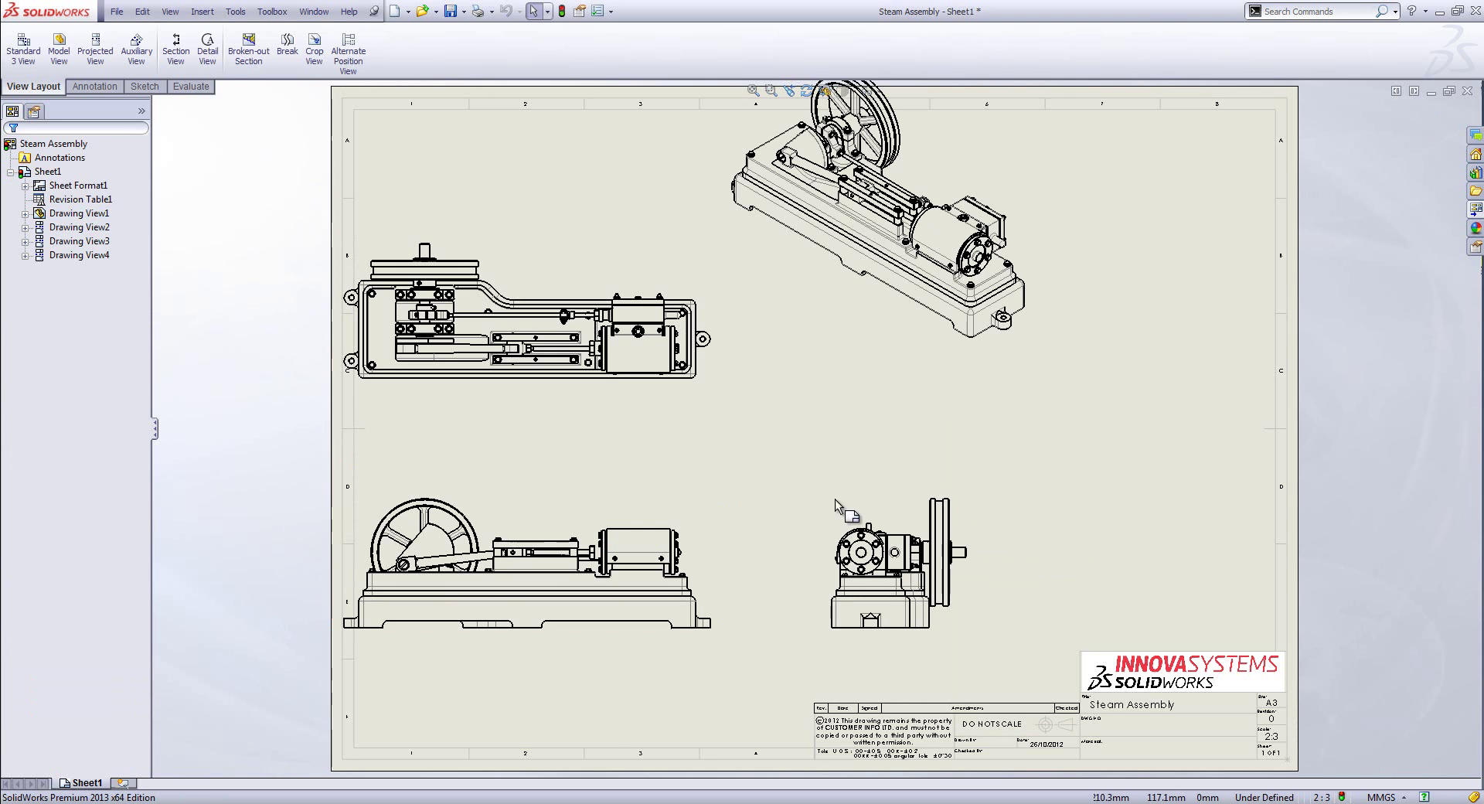
# Step: Reposition the base, end and pictorial views so all four enlarged views are spread out within the sheet border
pyautogui.moveTo(948, 624)
pyautogui.mouseDown()
pyautogui.moveTo(1079, 587)
pyautogui.moveTo(1116, 603)
pyautogui.mouseUp()
pyautogui.moveTo(634, 467); pyautogui.dragTo(690, 442)
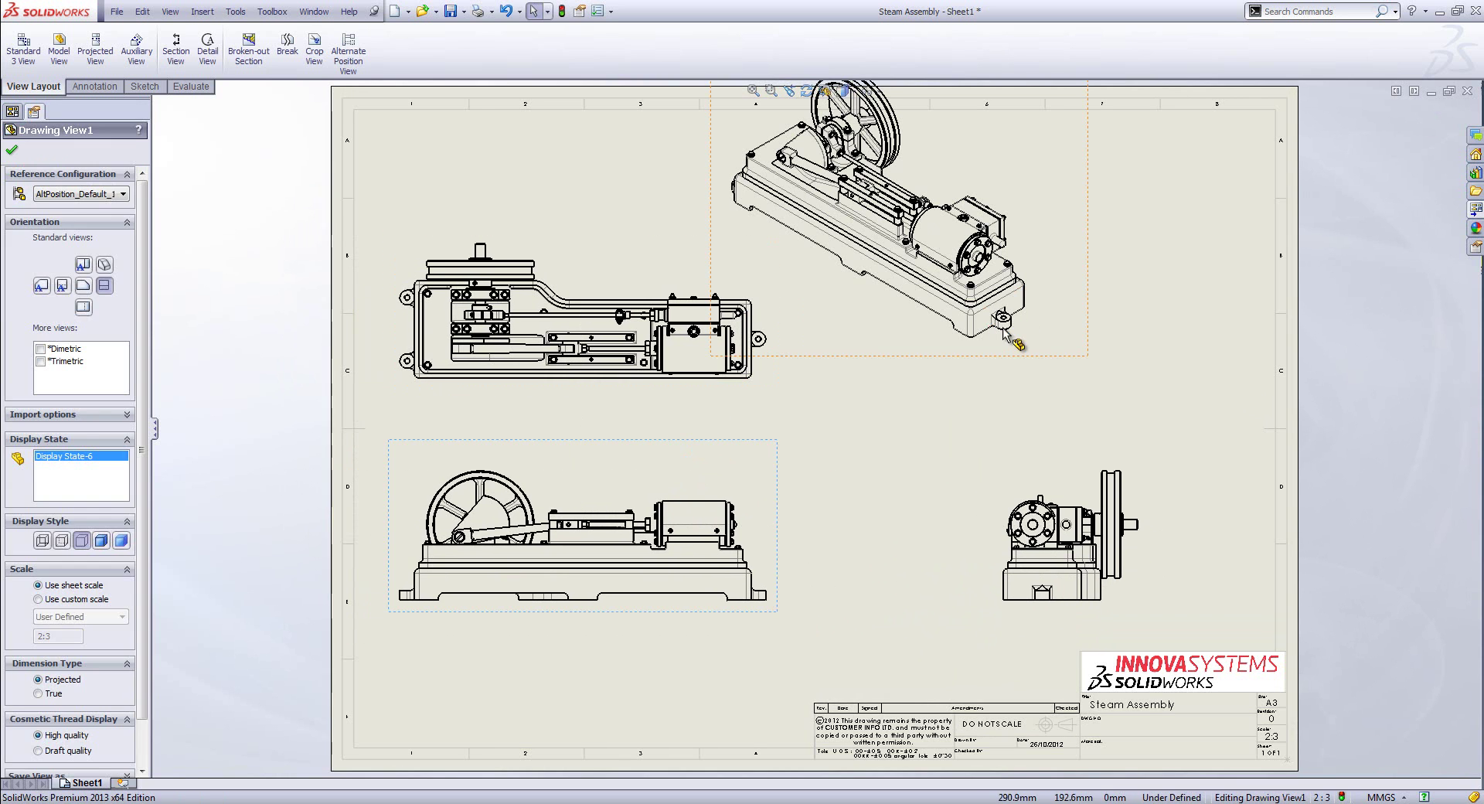
pyautogui.moveTo(1054, 335); pyautogui.dragTo(1175, 387)
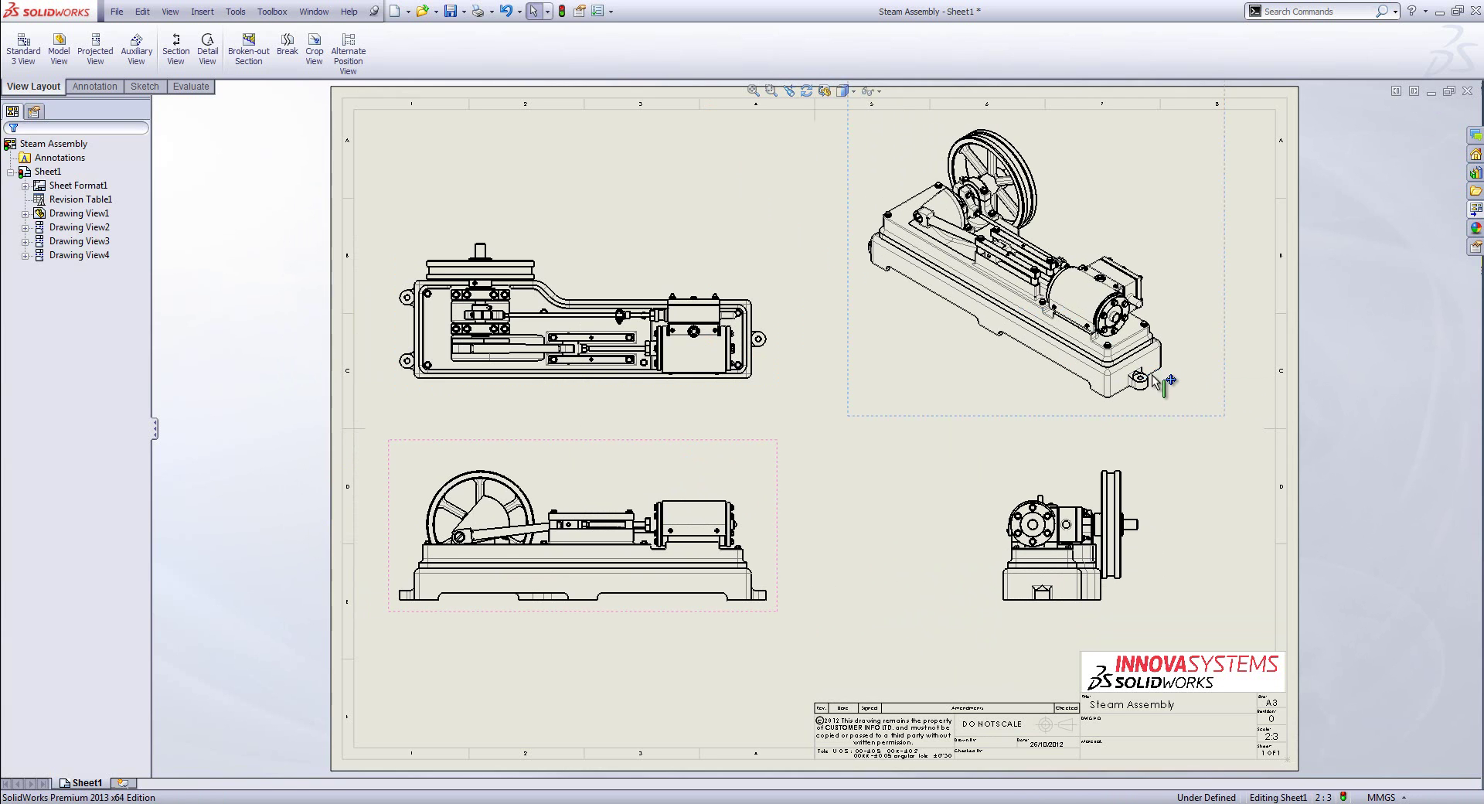
# Step: Change the pictorial view's display style to Shaded With Edges
pyautogui.click(995, 394)
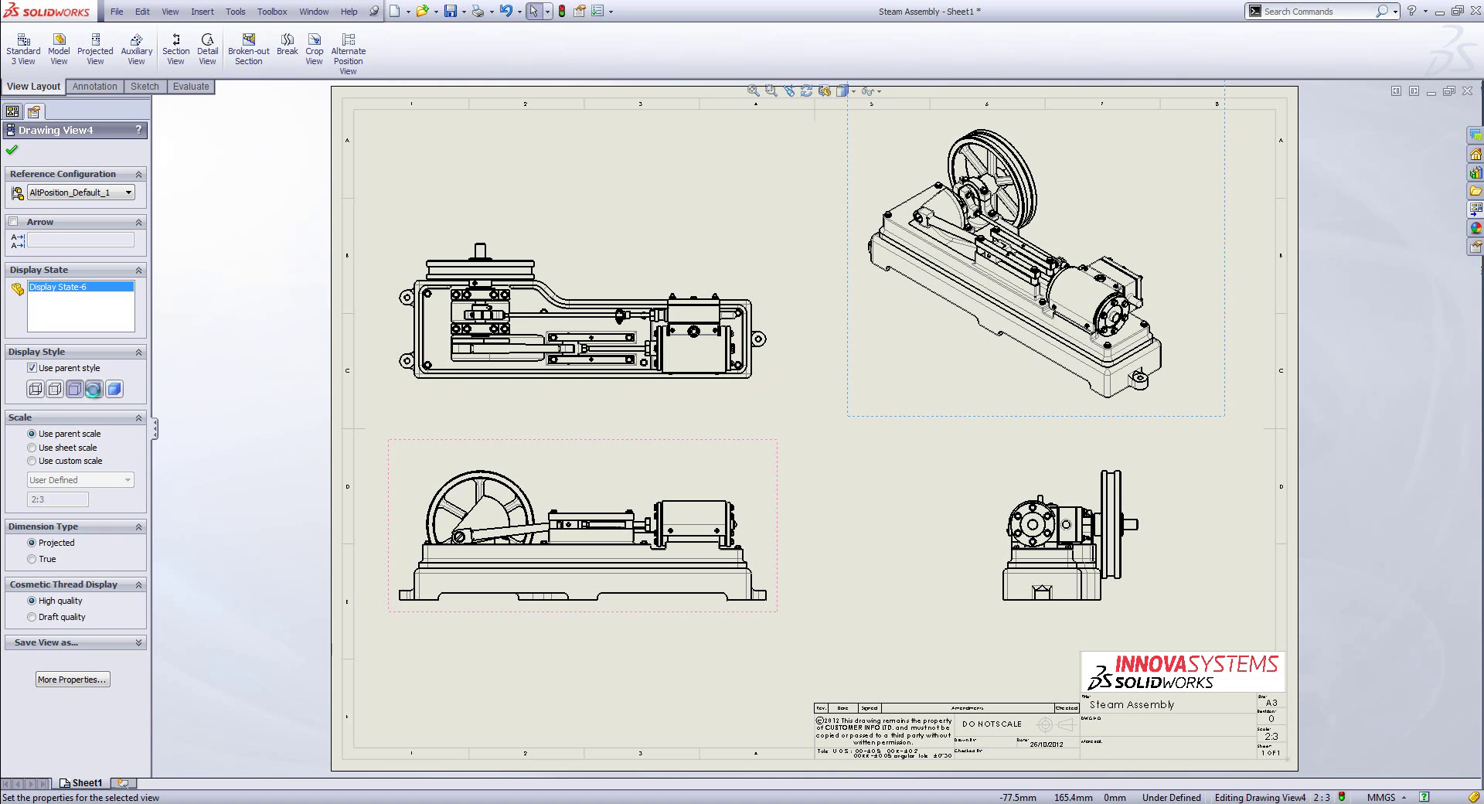
pyautogui.click(92, 388)
pyautogui.click(836, 494)
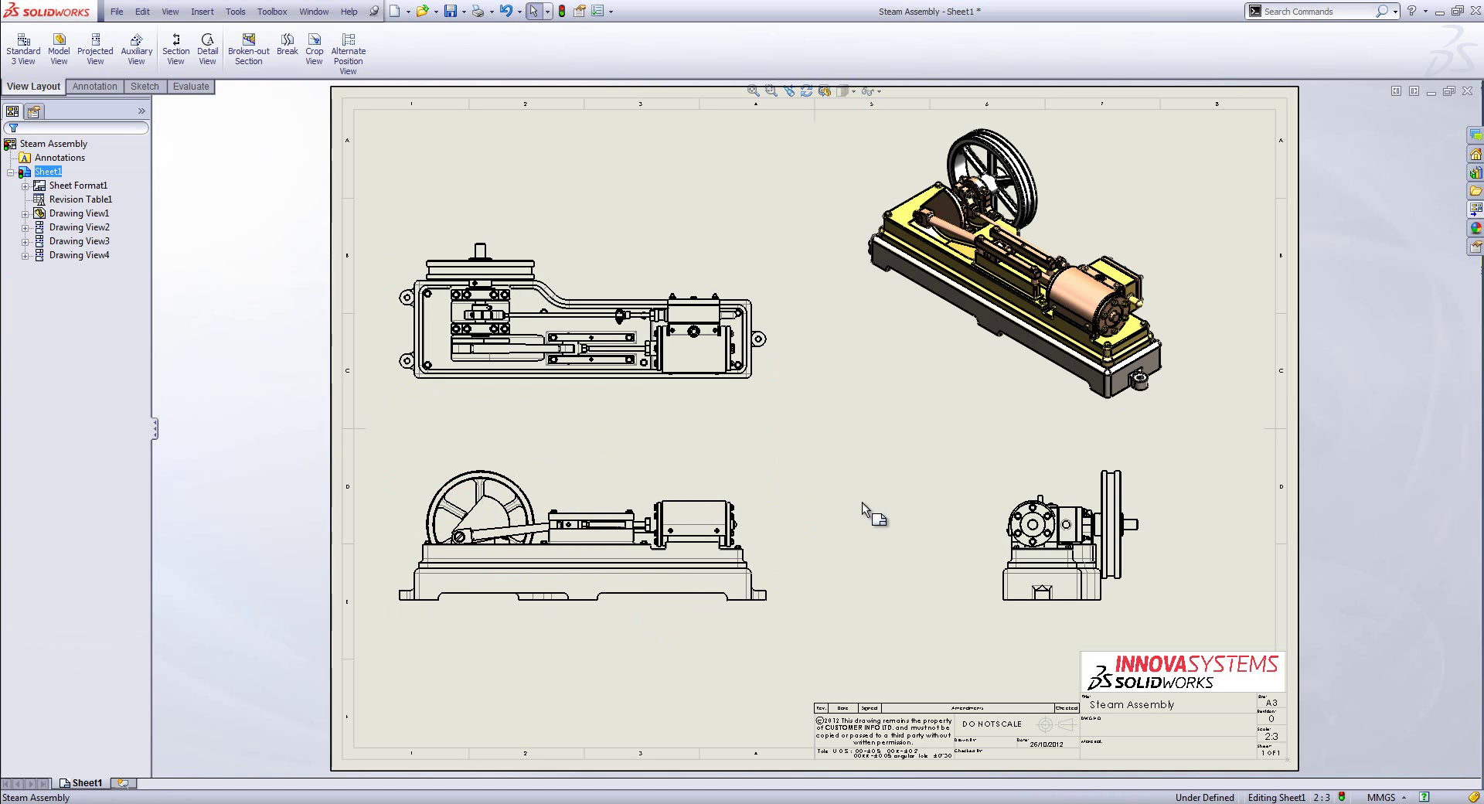
# Step: Add an alternate position view to the front elevation using a new configuration with the flywheel and crank rotated to another position
pyautogui.click(346, 54)
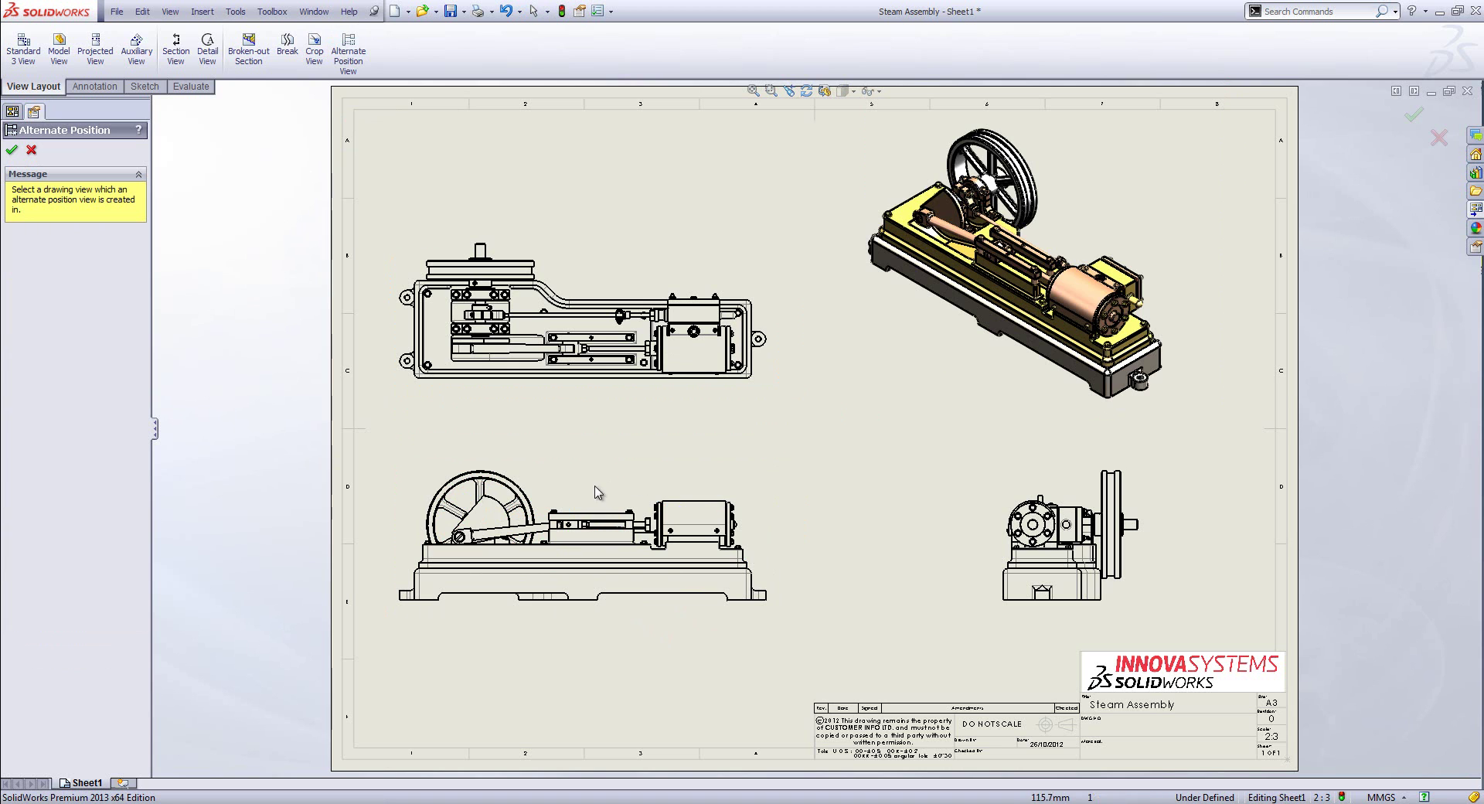
pyautogui.click(568, 520)
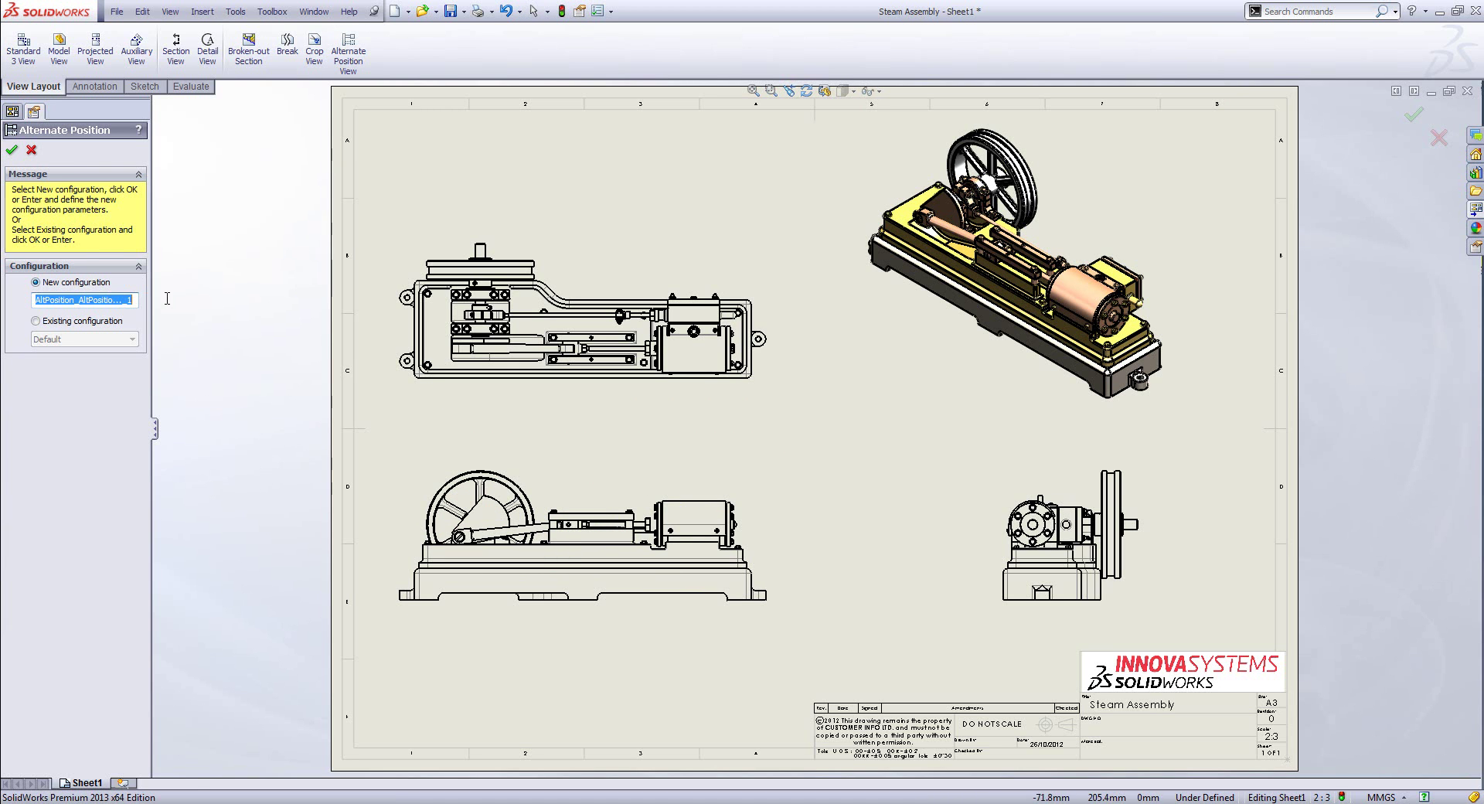
pyautogui.click(10, 150)
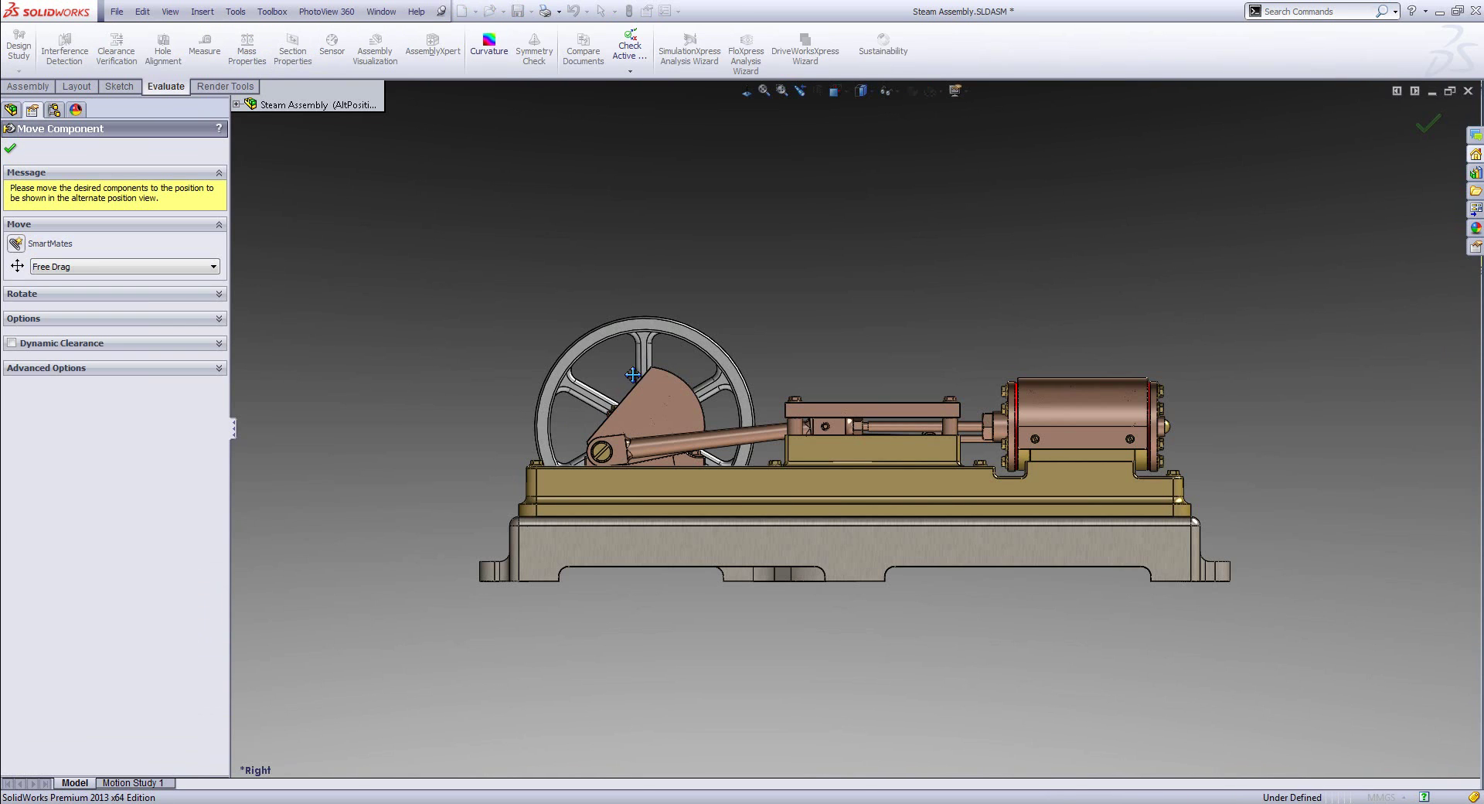
pyautogui.moveTo(660, 317); pyautogui.dragTo(775, 613)
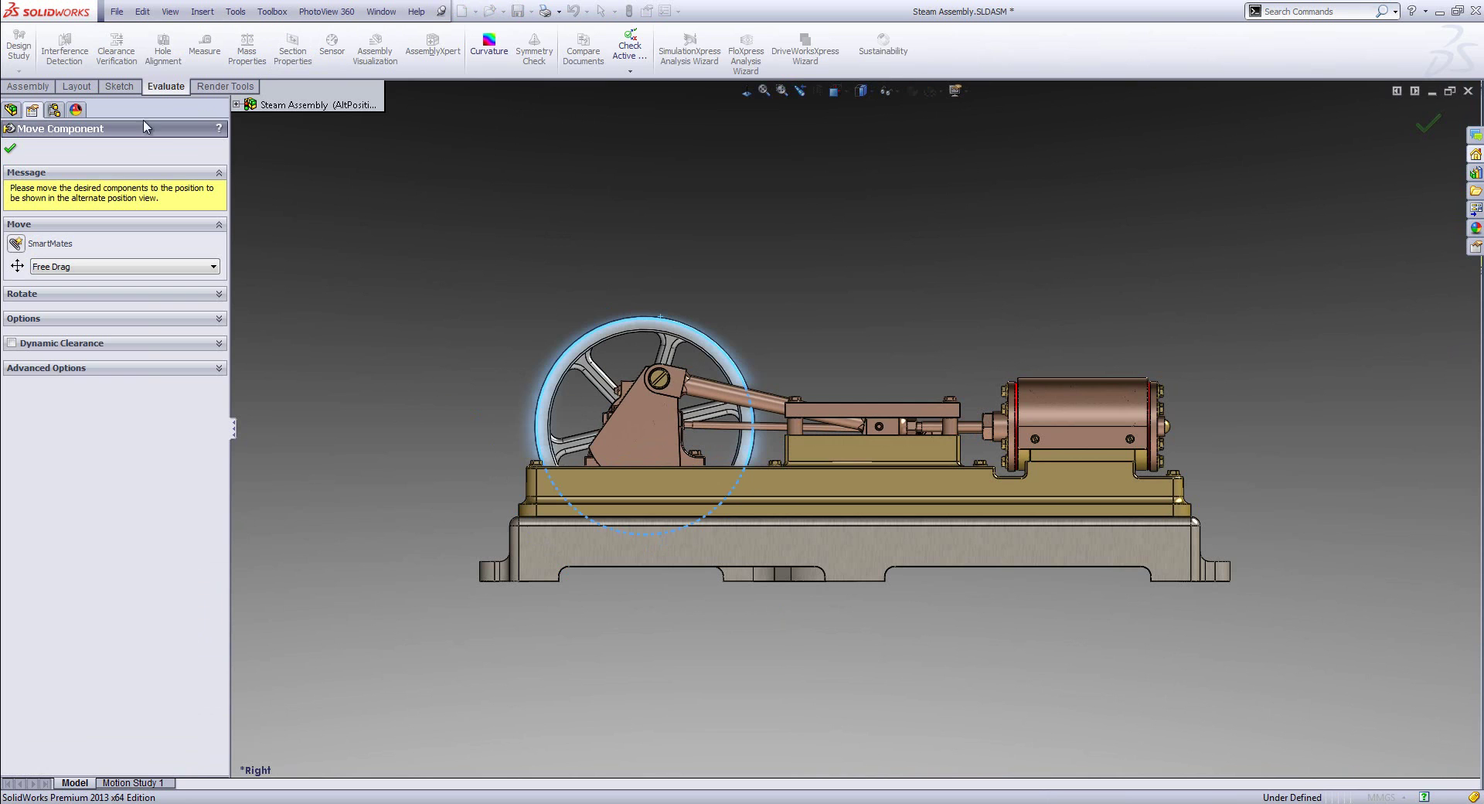
pyautogui.press('Return')
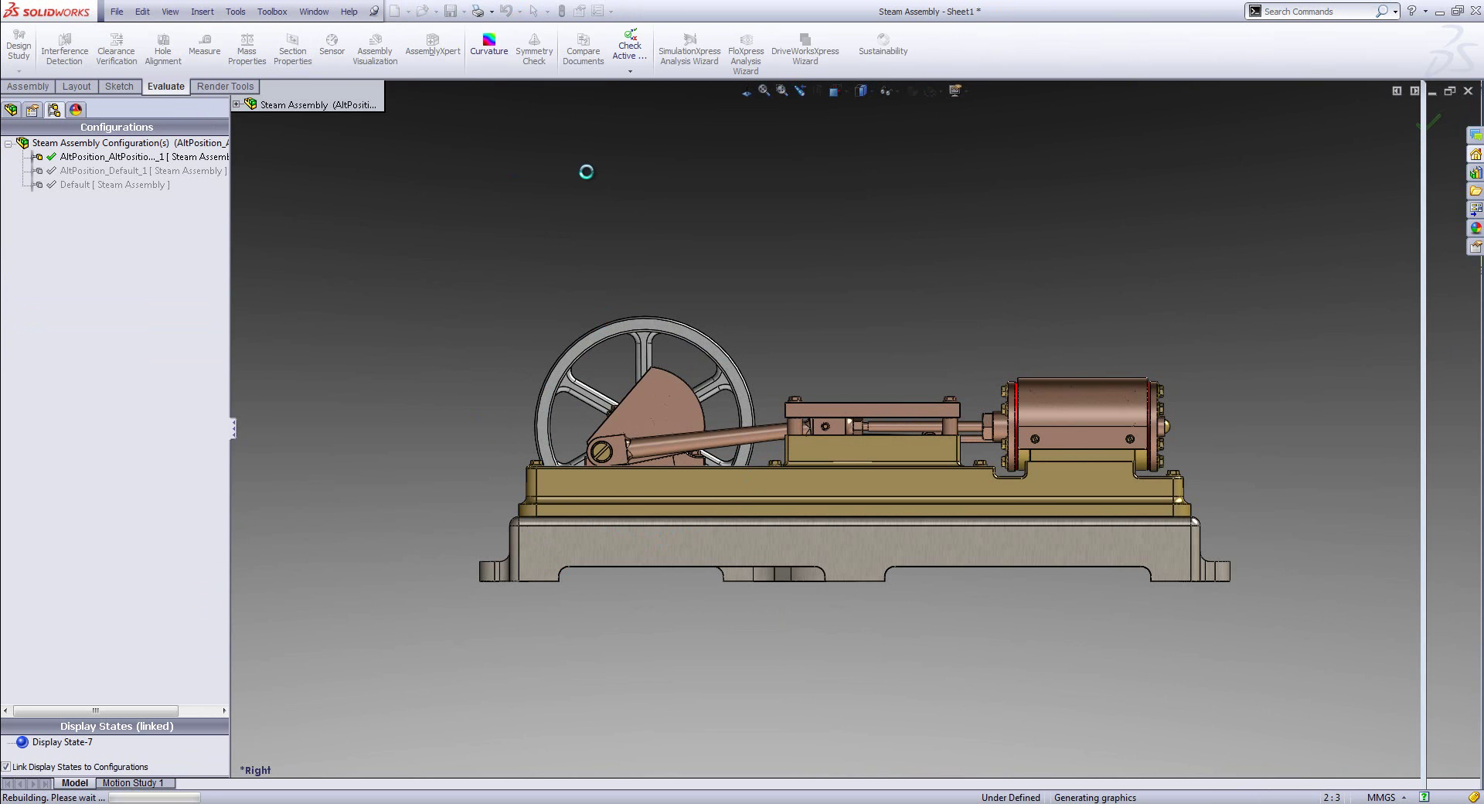
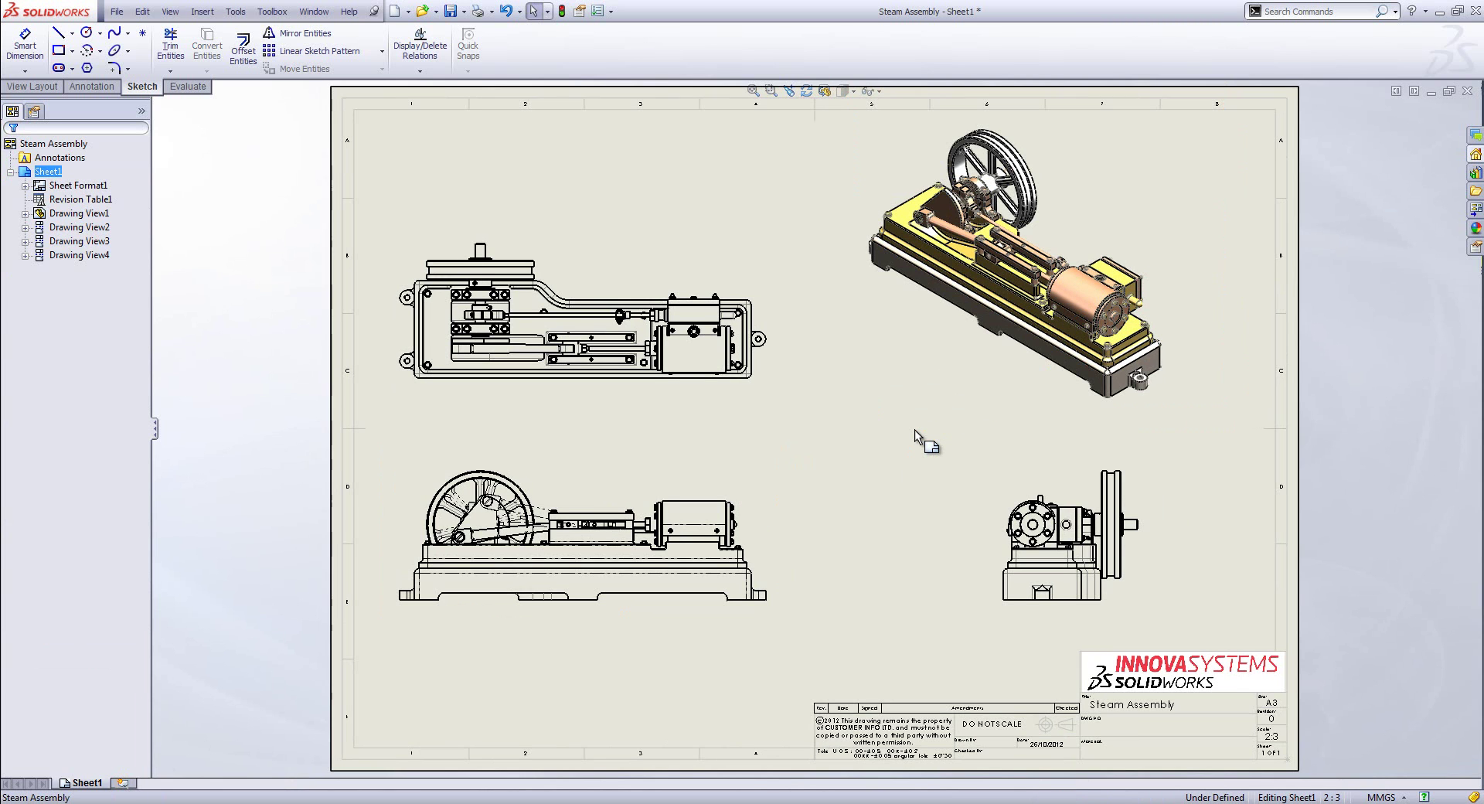
# Step: Open the assembly from the pictorial view and add a new configuration named Section with the comment Overlay configuration
pyautogui.rightClick(921, 345)
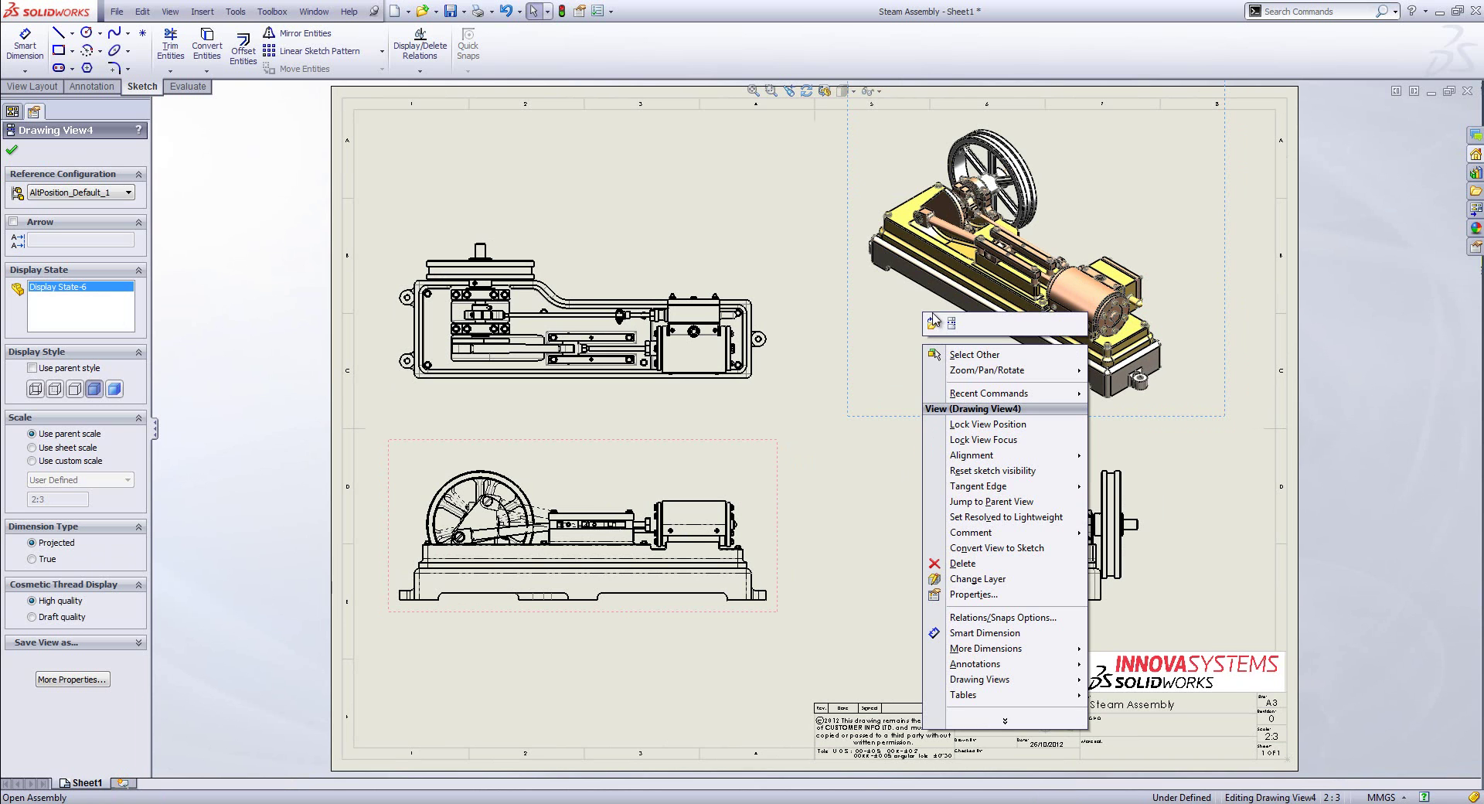
pyautogui.click(934, 323)
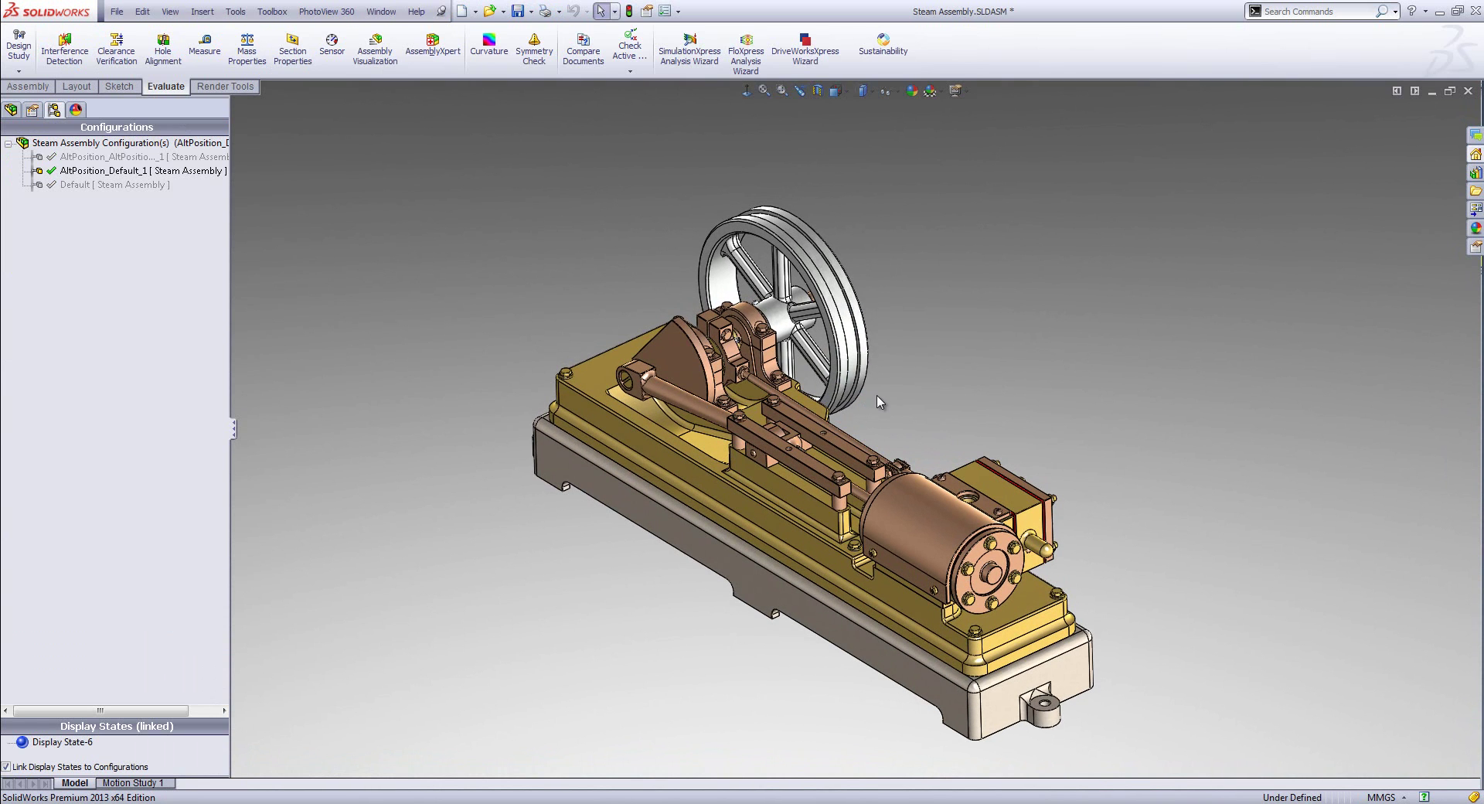
pyautogui.rightClick(132, 235)
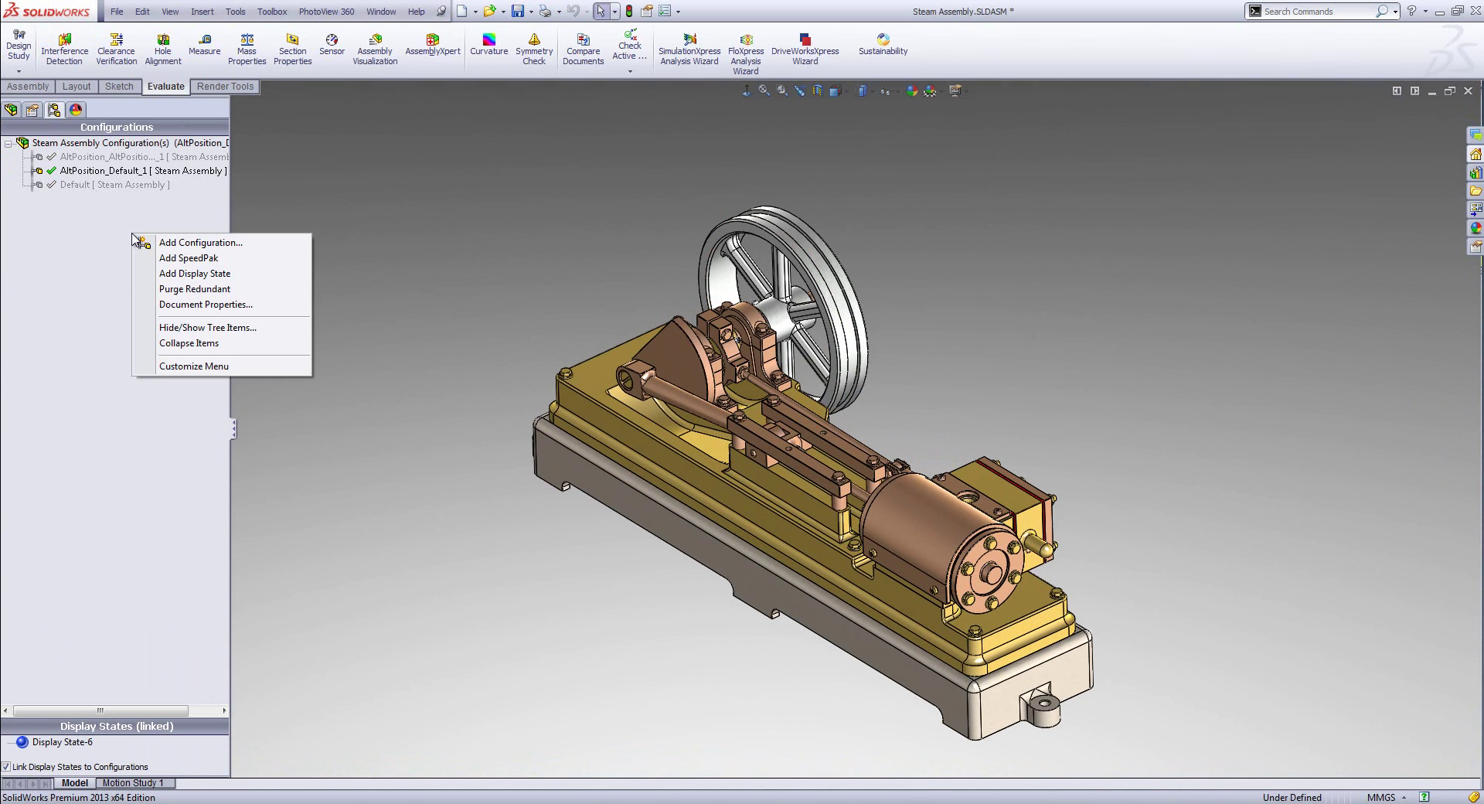
pyautogui.click(160, 244)
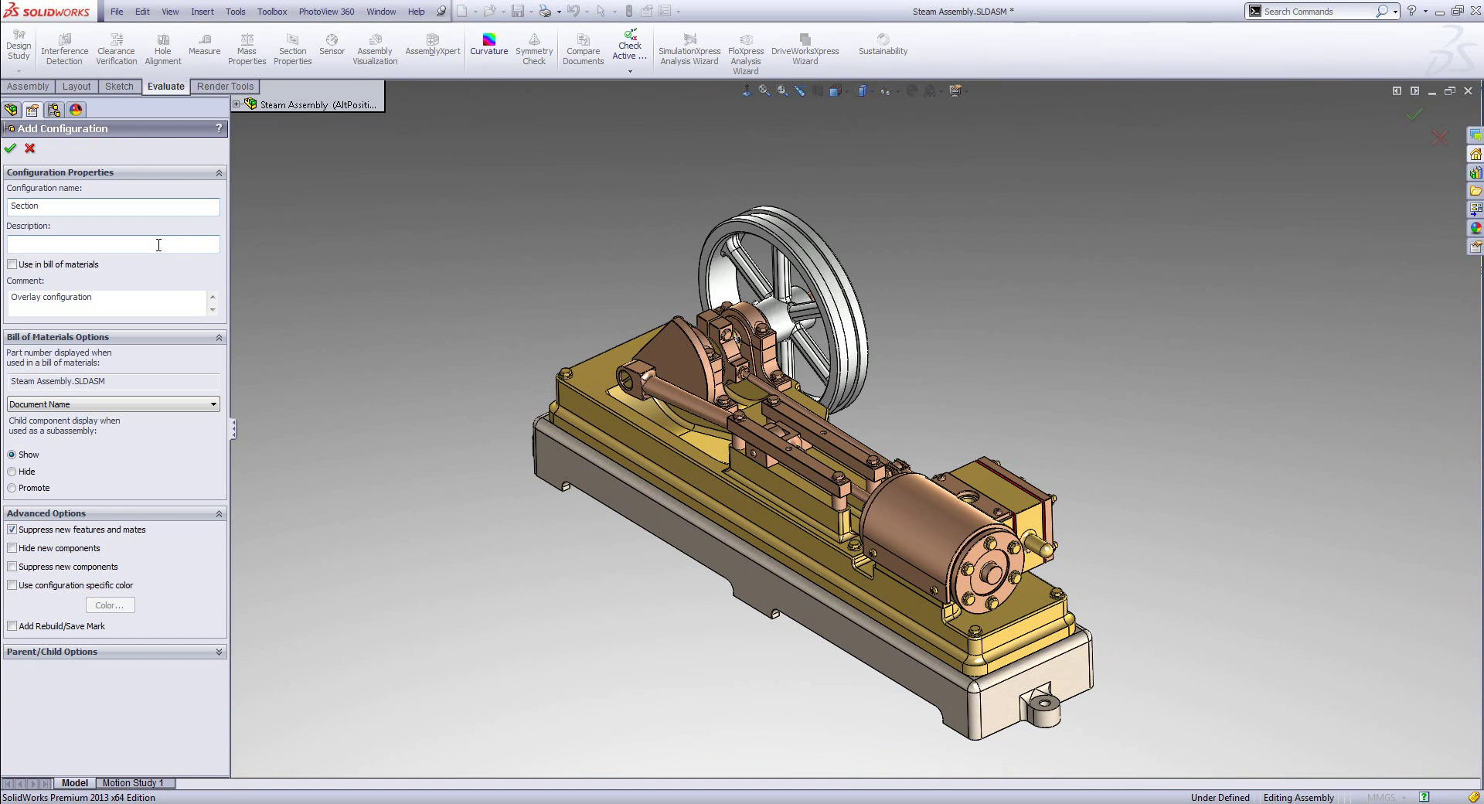
pyautogui.click(11, 150)
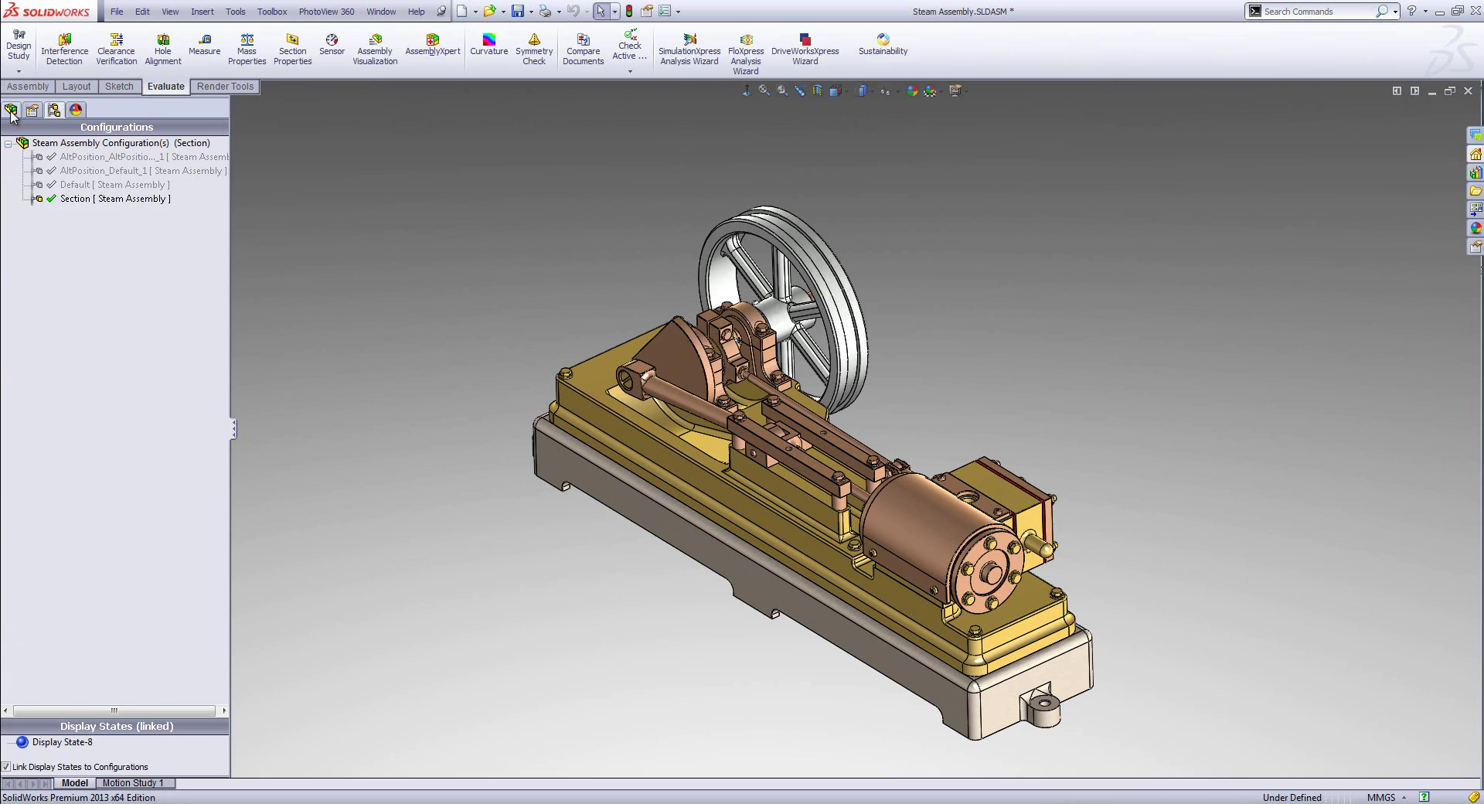
# Step: Suppress the Hardware folder in the Section configuration
pyautogui.click(11, 108)
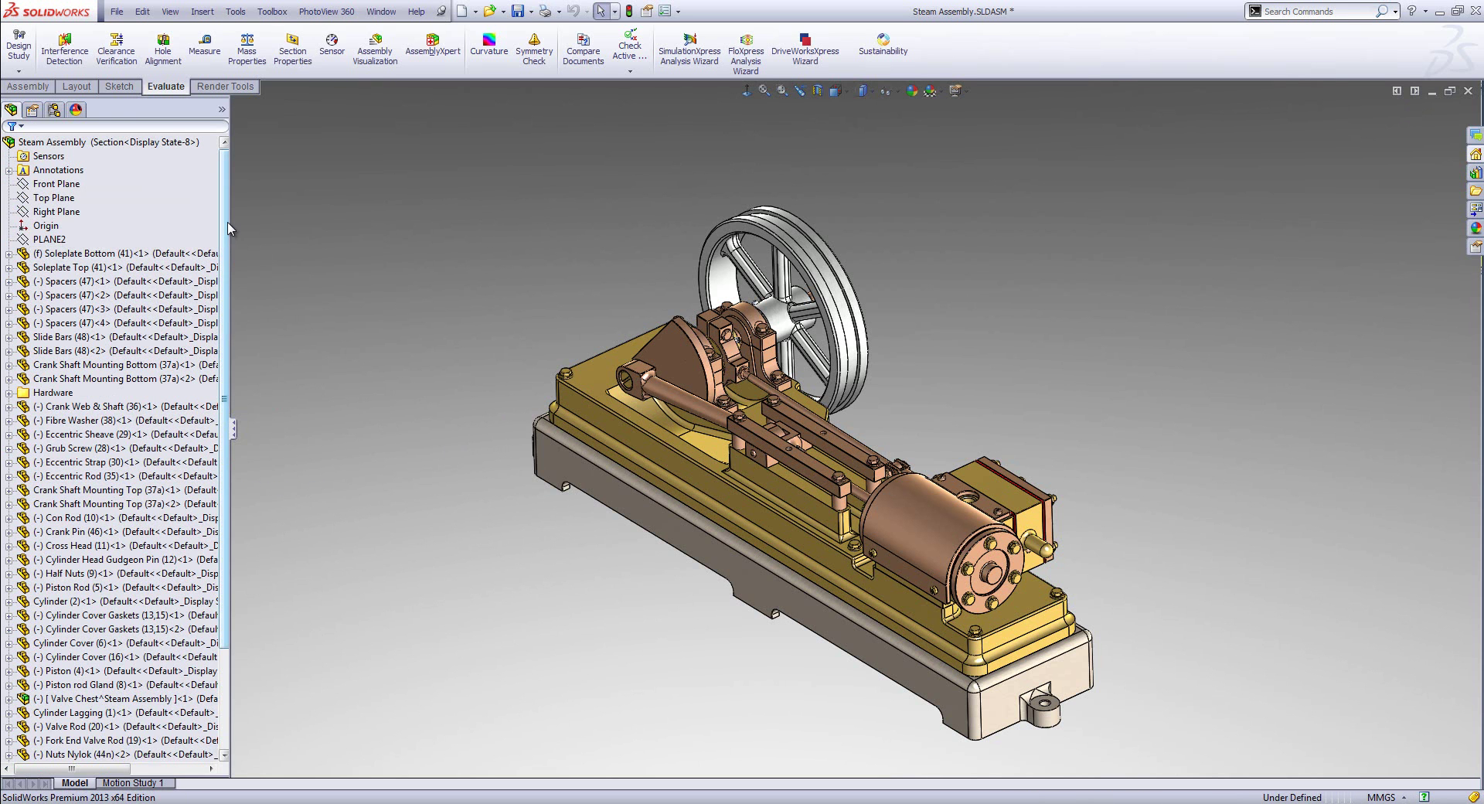
pyautogui.scroll(-3, 229, 226)
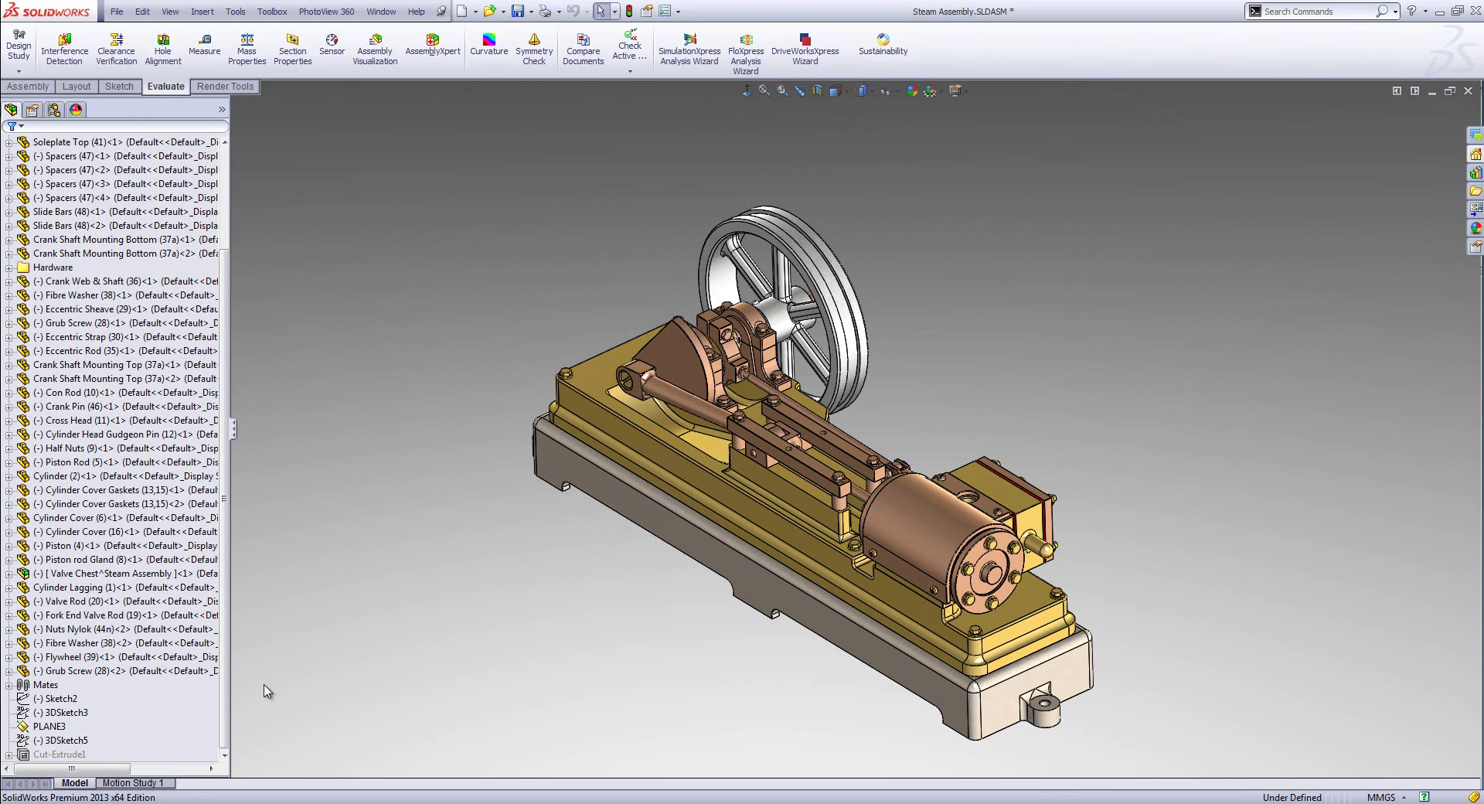
pyautogui.click(66, 268)
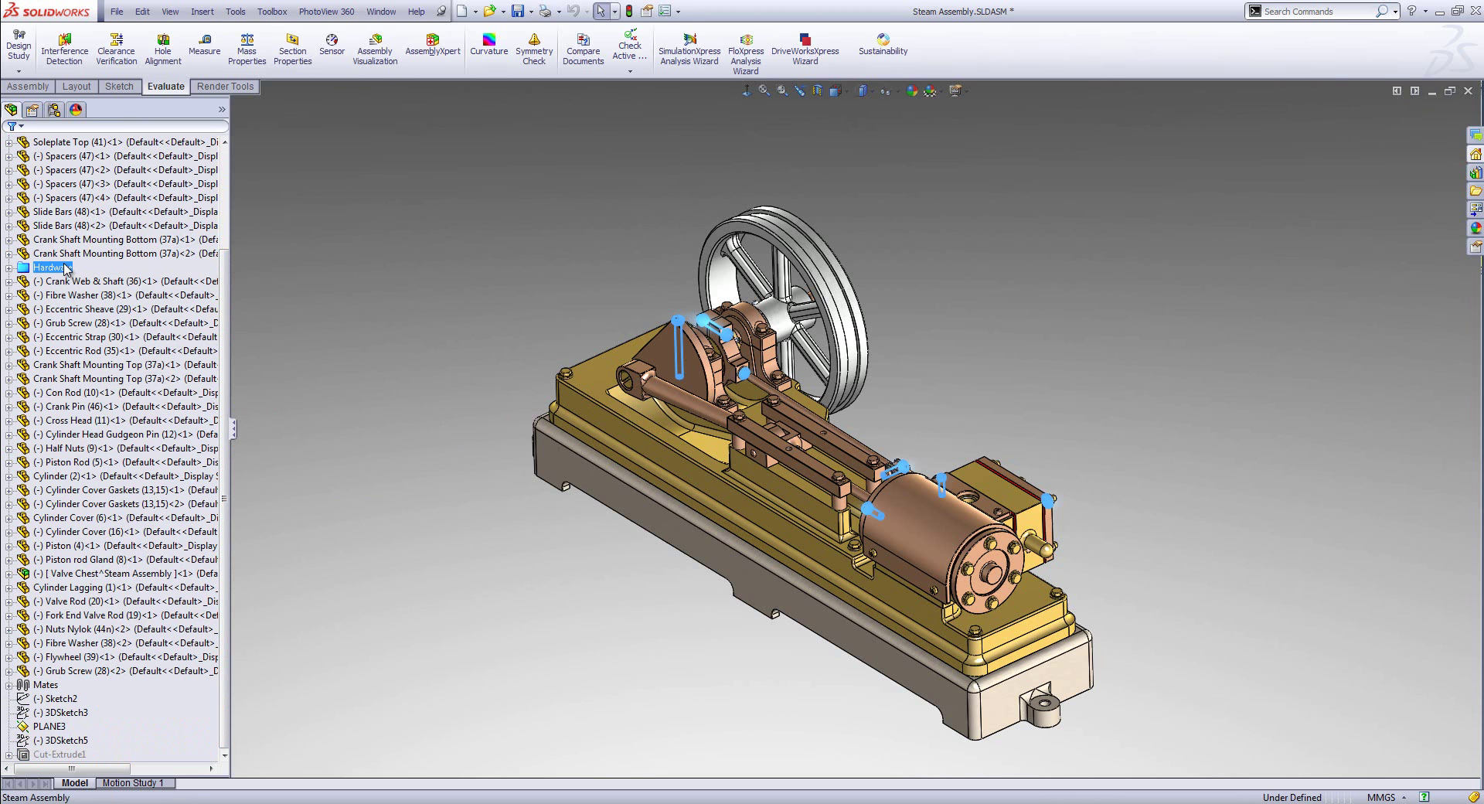
pyautogui.rightClick(66, 268)
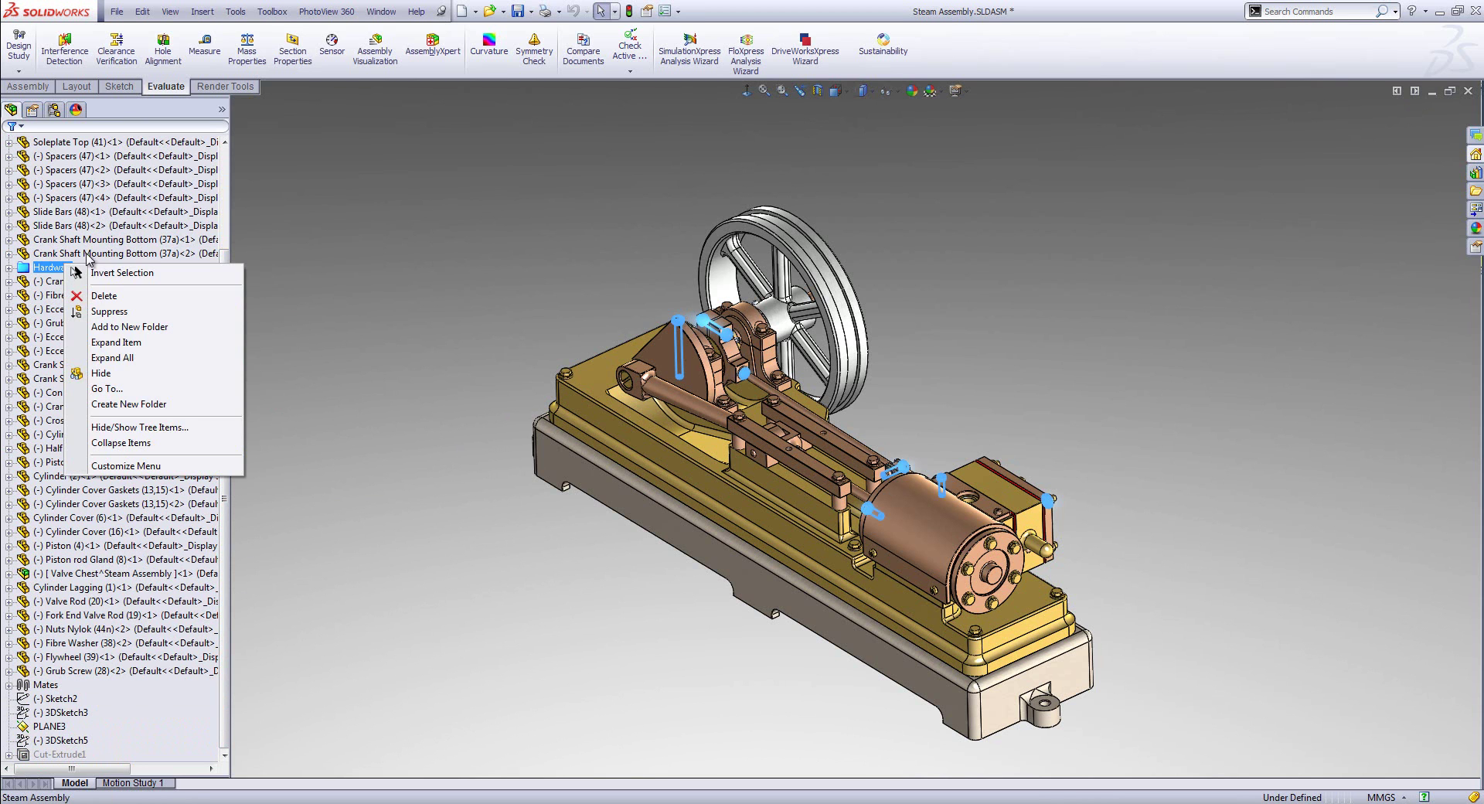
pyautogui.click(109, 311)
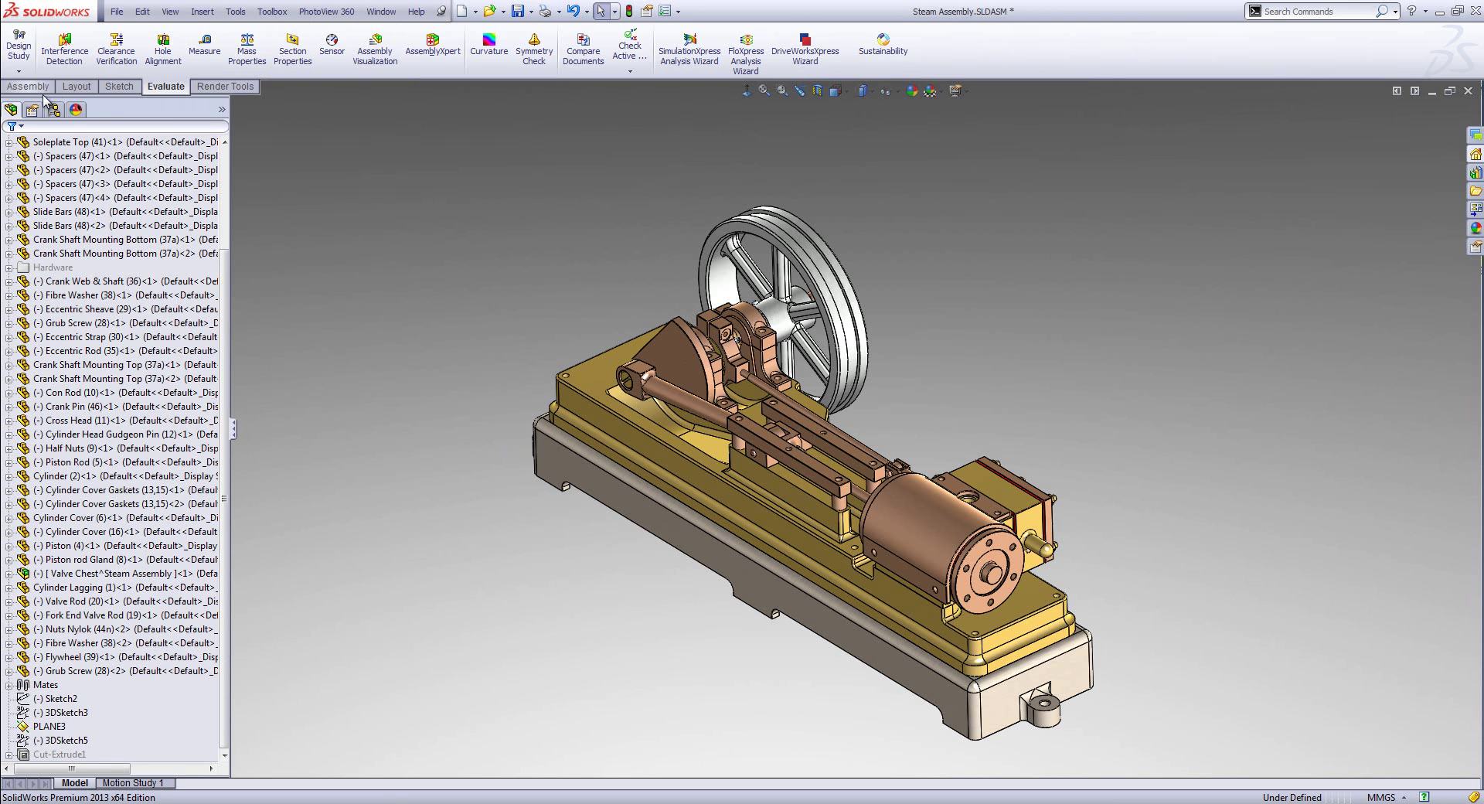
# Step: On Soleplate Bottom's underside, sketch a rectangle about 43 by 249 mm from the cylinder centreline past the long edge opposite the flywheel
pyautogui.moveTo(735, 609); pyautogui.dragTo(757, 388, button='middle')
pyautogui.scroll(-5, 757, 388)
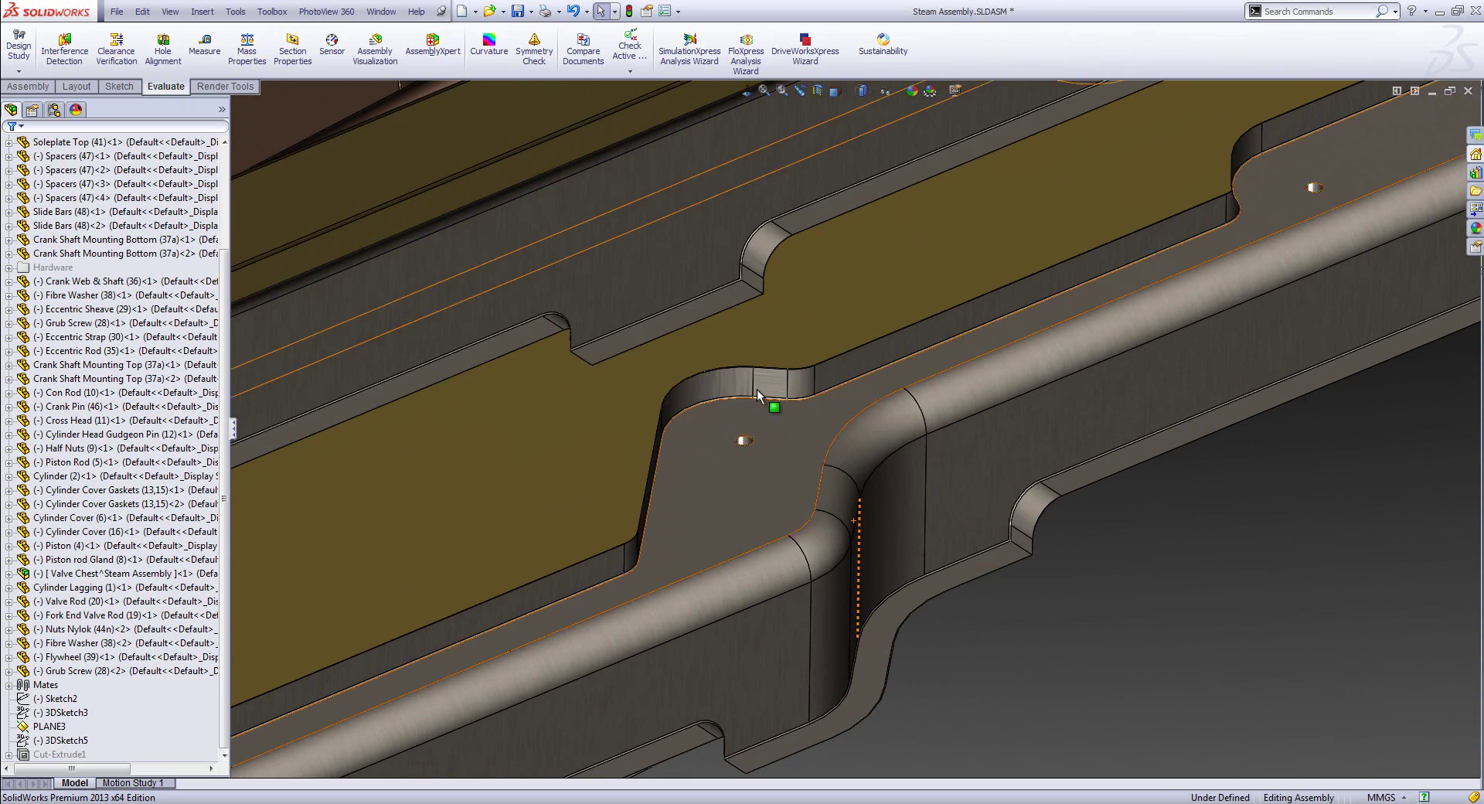
pyautogui.click(725, 299)
pyautogui.click(785, 245)
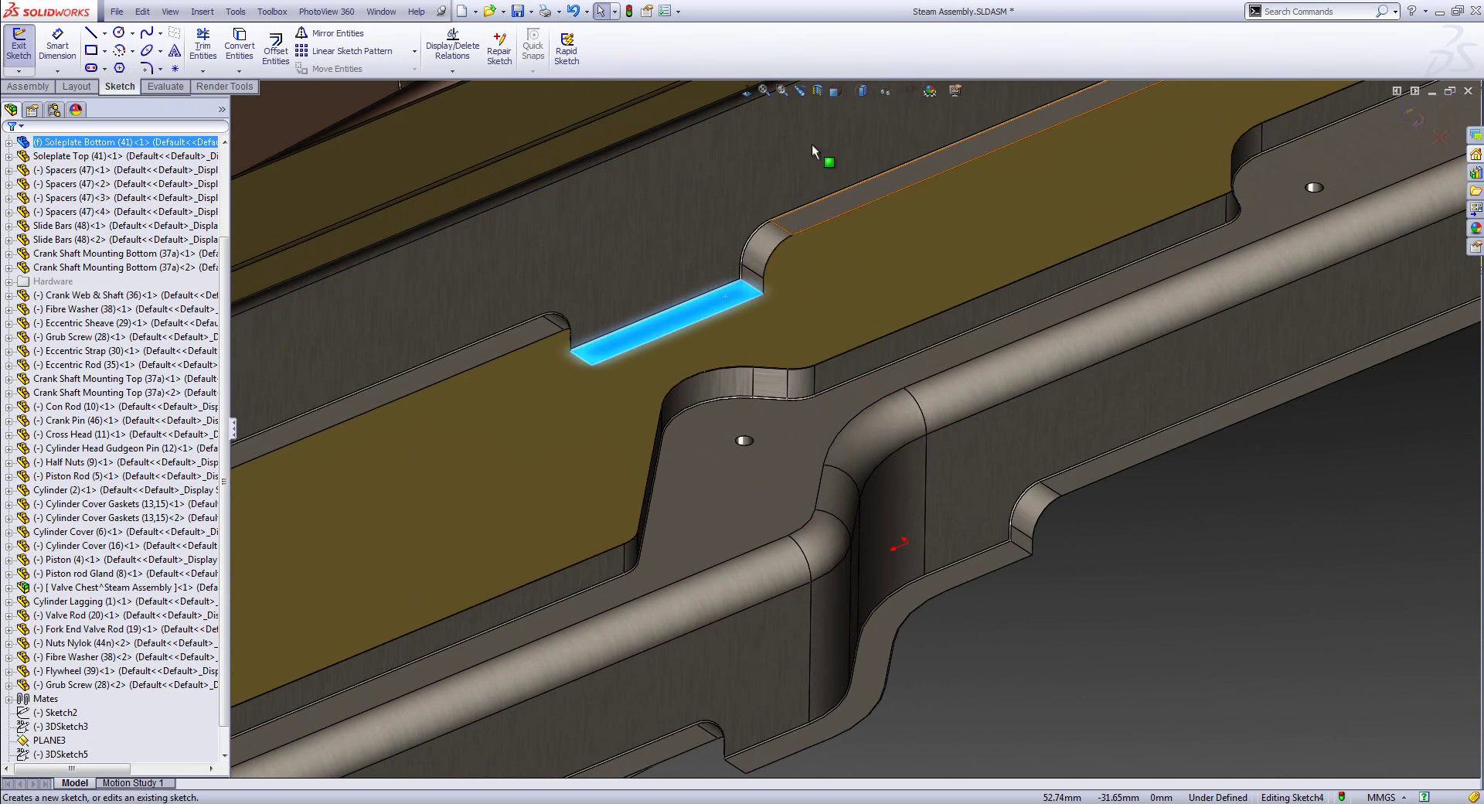
pyautogui.click(747, 91)
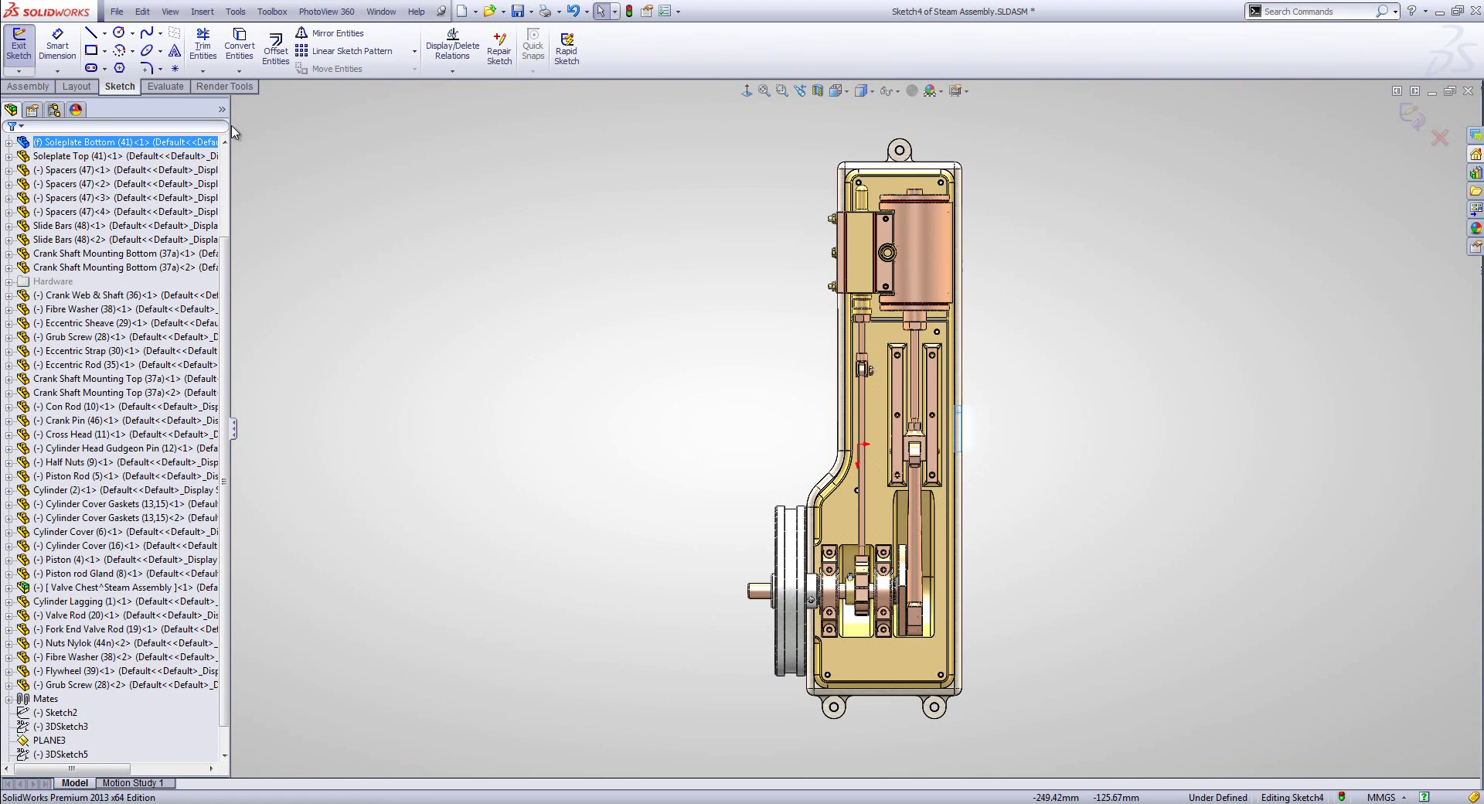
pyautogui.click(91, 51)
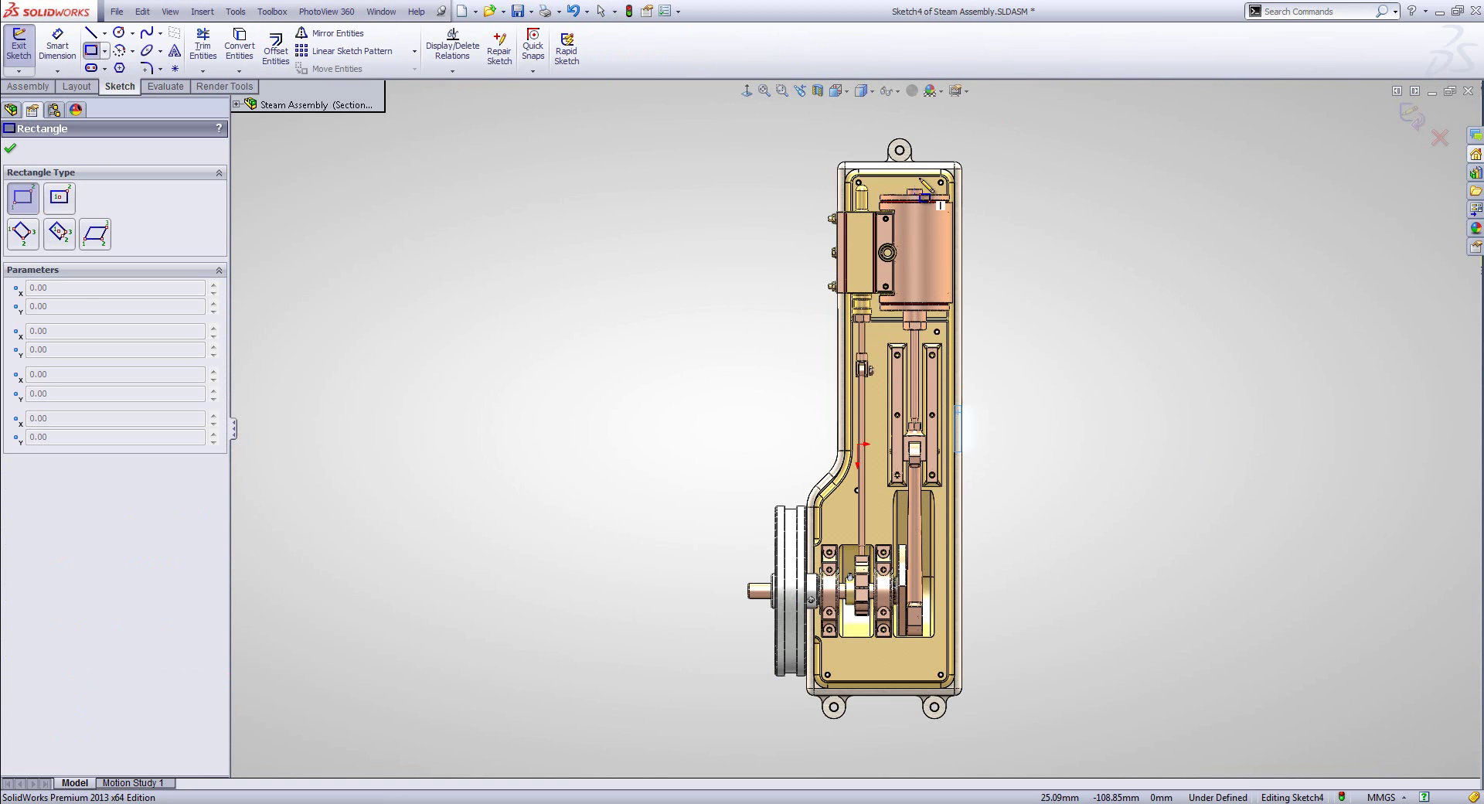
pyautogui.click(914, 135)
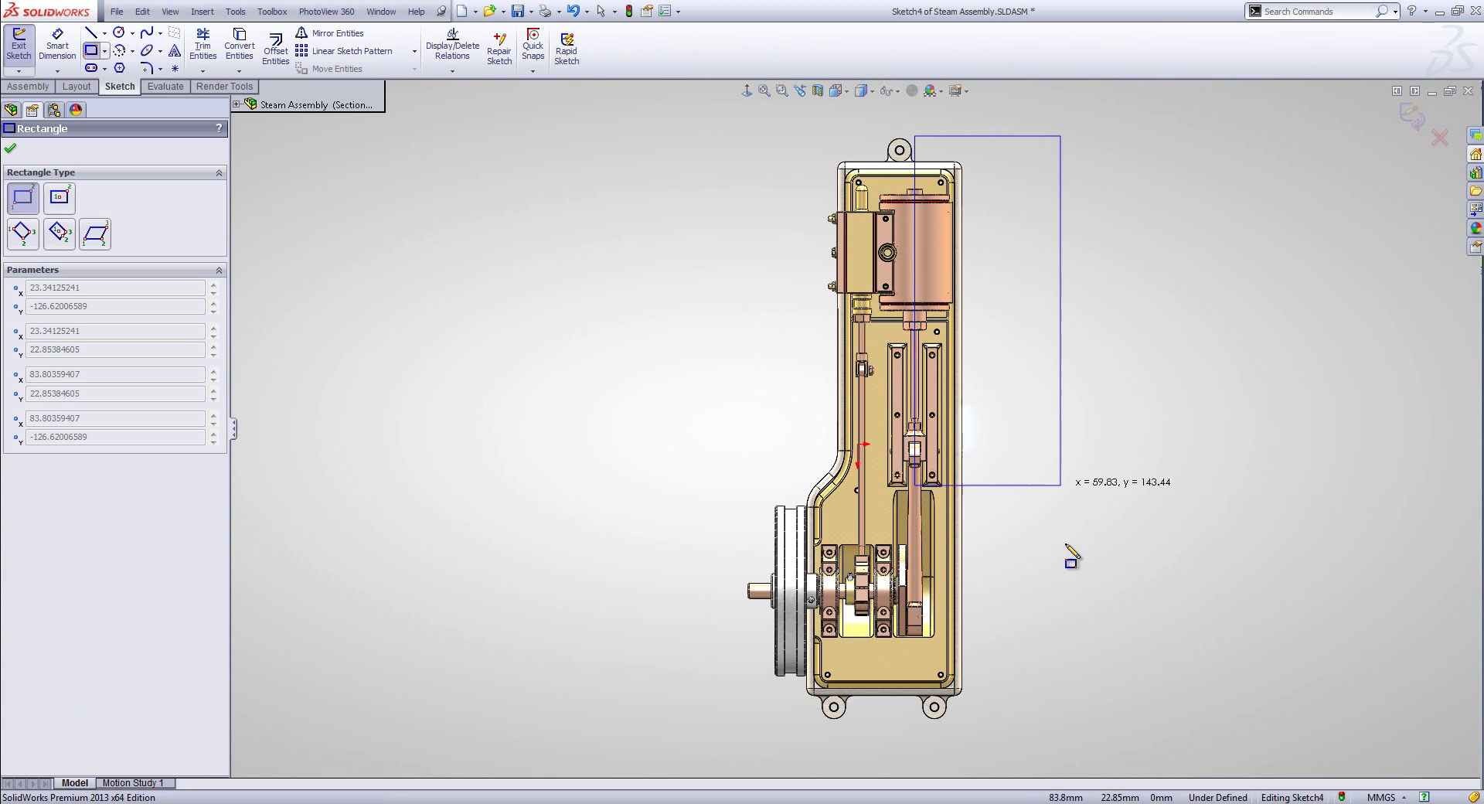
pyautogui.click(1020, 743)
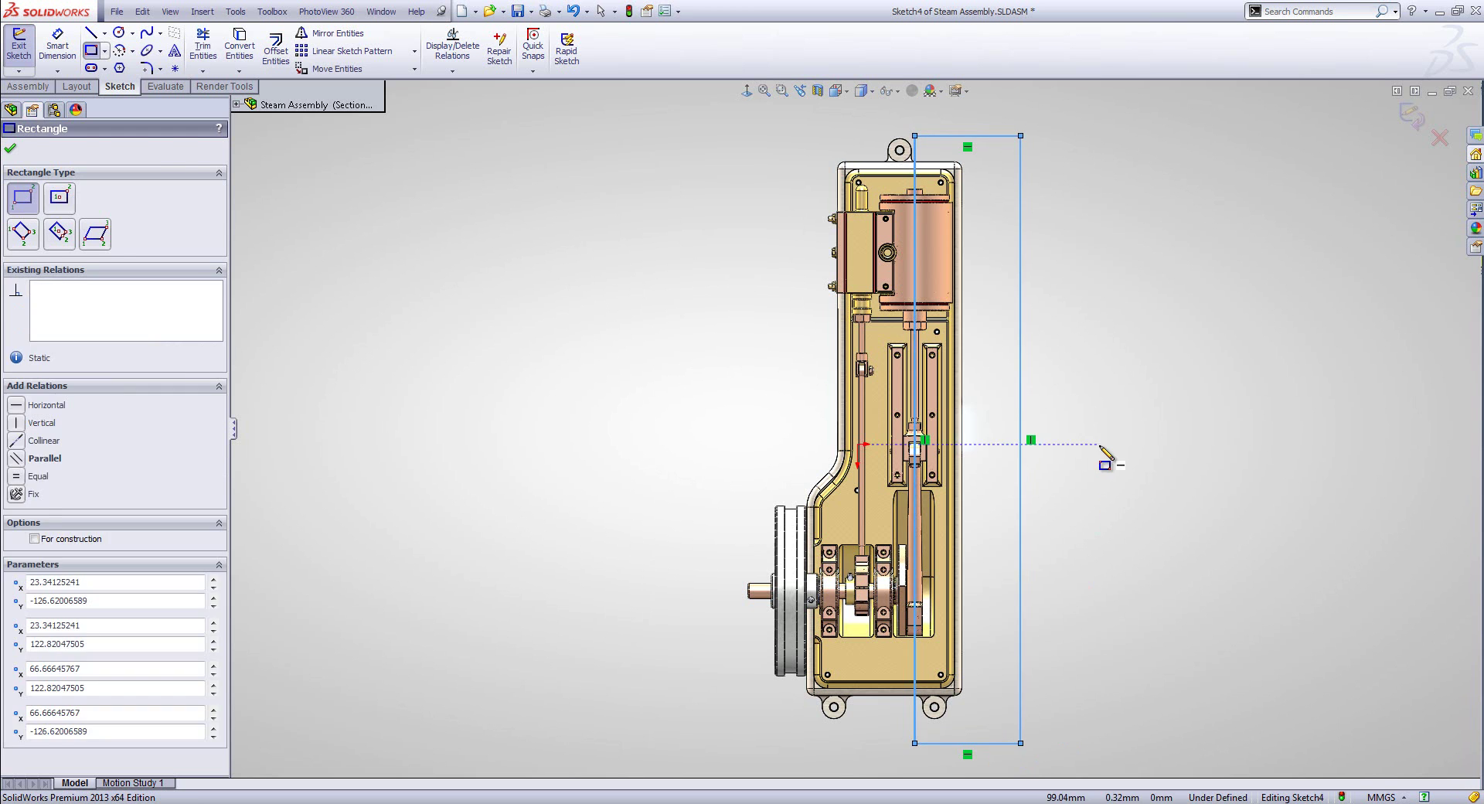
pyautogui.press('Escape')
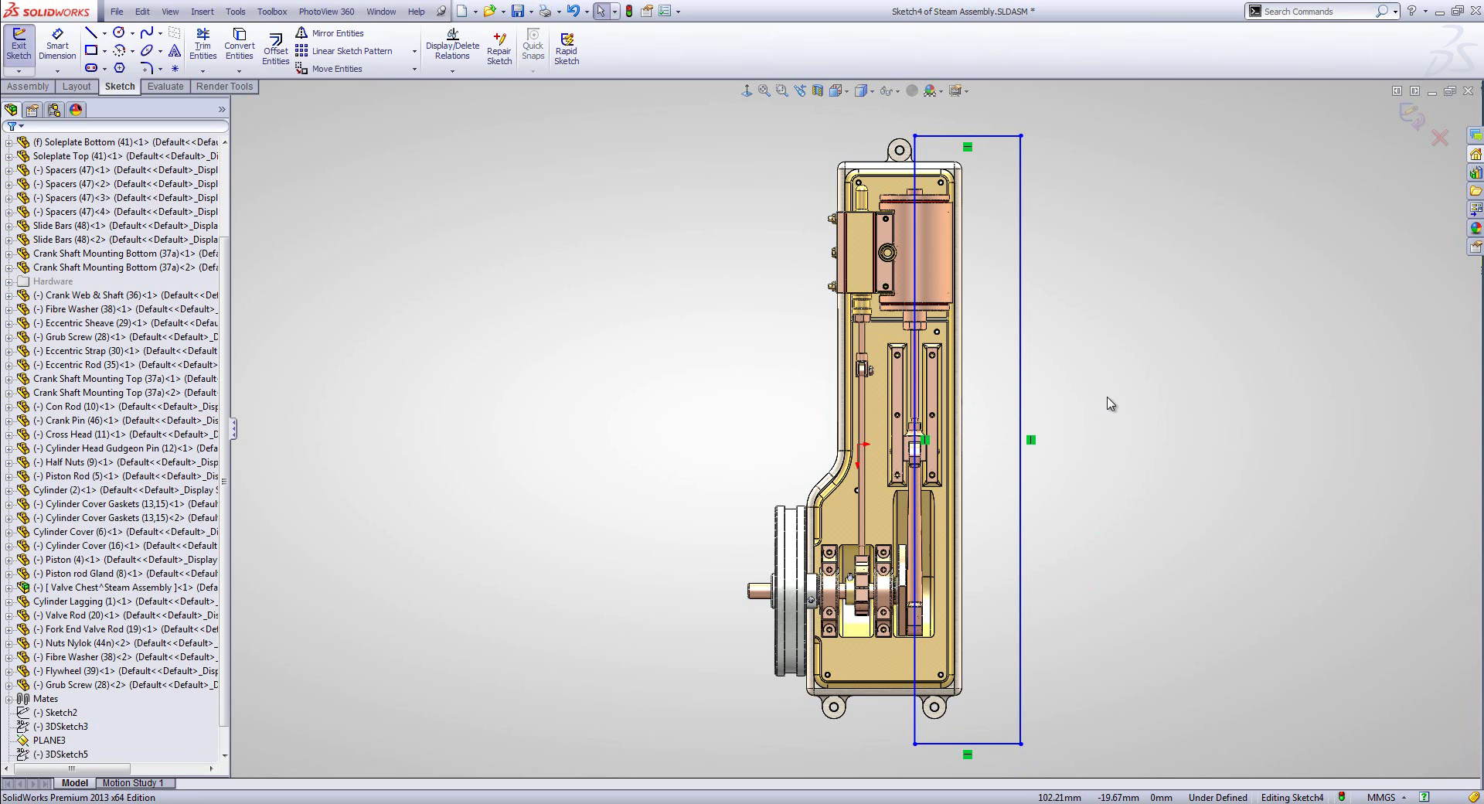
pyautogui.click(1420, 121)
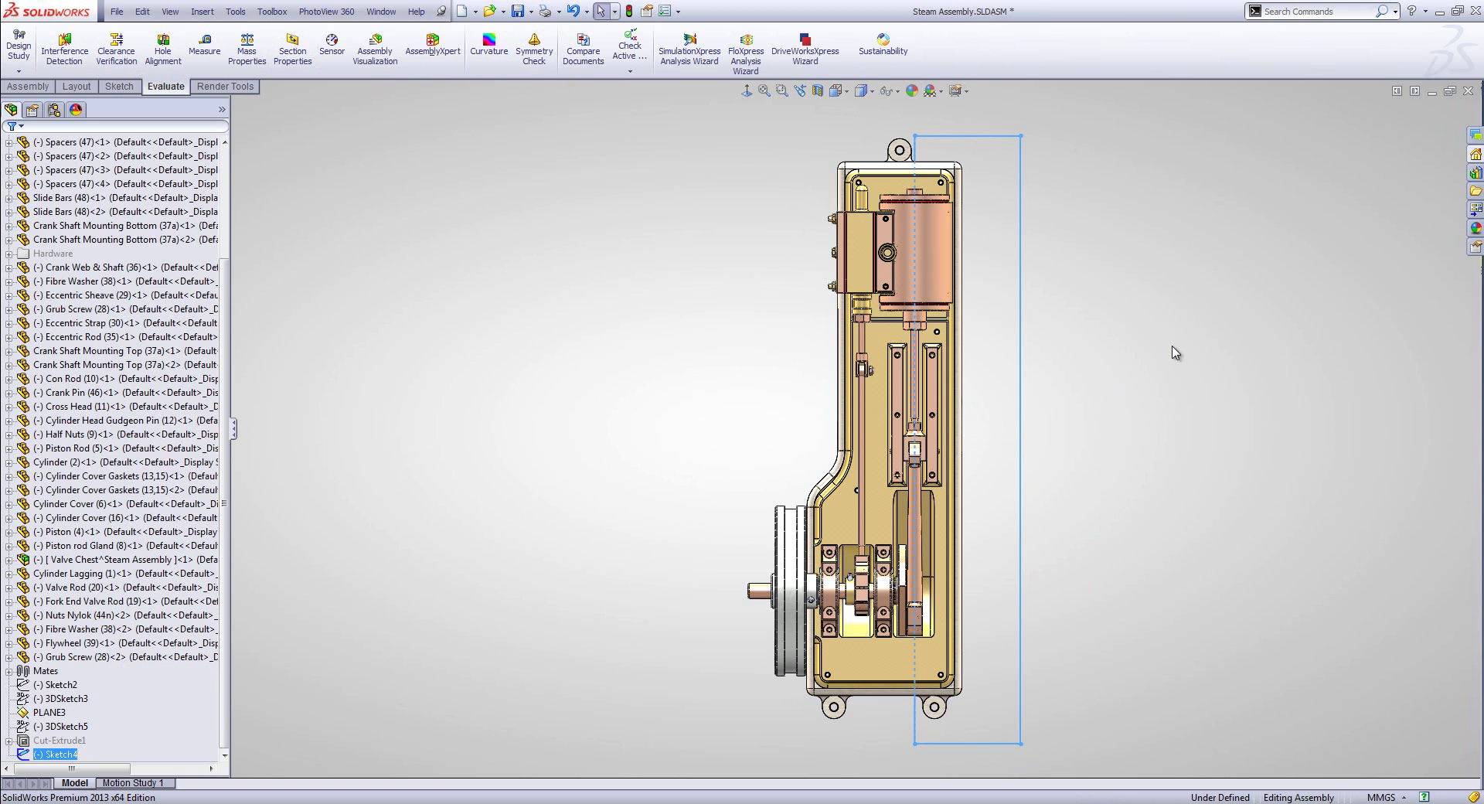
# Step: Start an Extruded Cut assembly feature from the rectangle sketch with its end condition set to Through All
pyautogui.moveTo(1163, 373); pyautogui.dragTo(1159, 290, button='right')
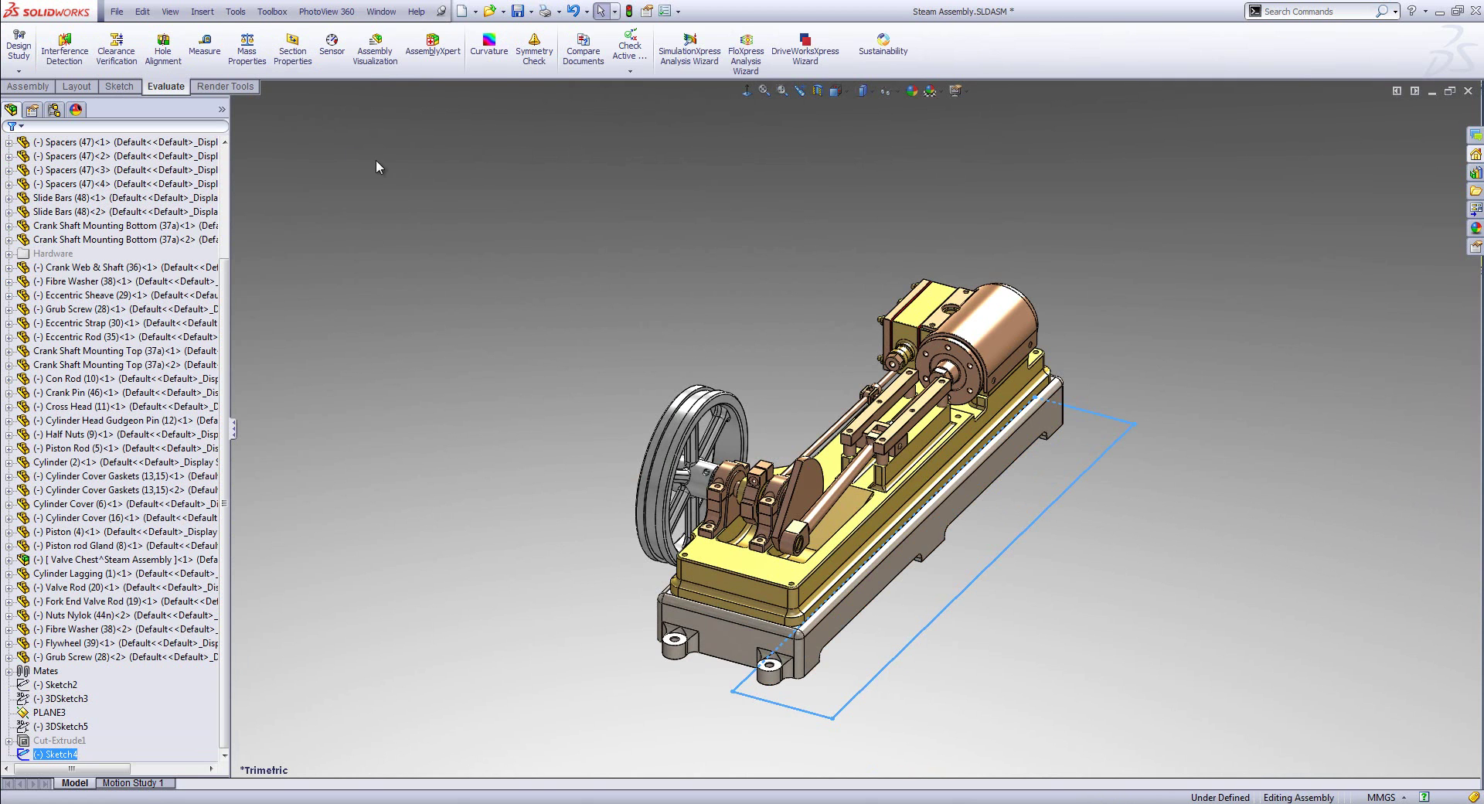
pyautogui.click(28, 86)
pyautogui.click(358, 50)
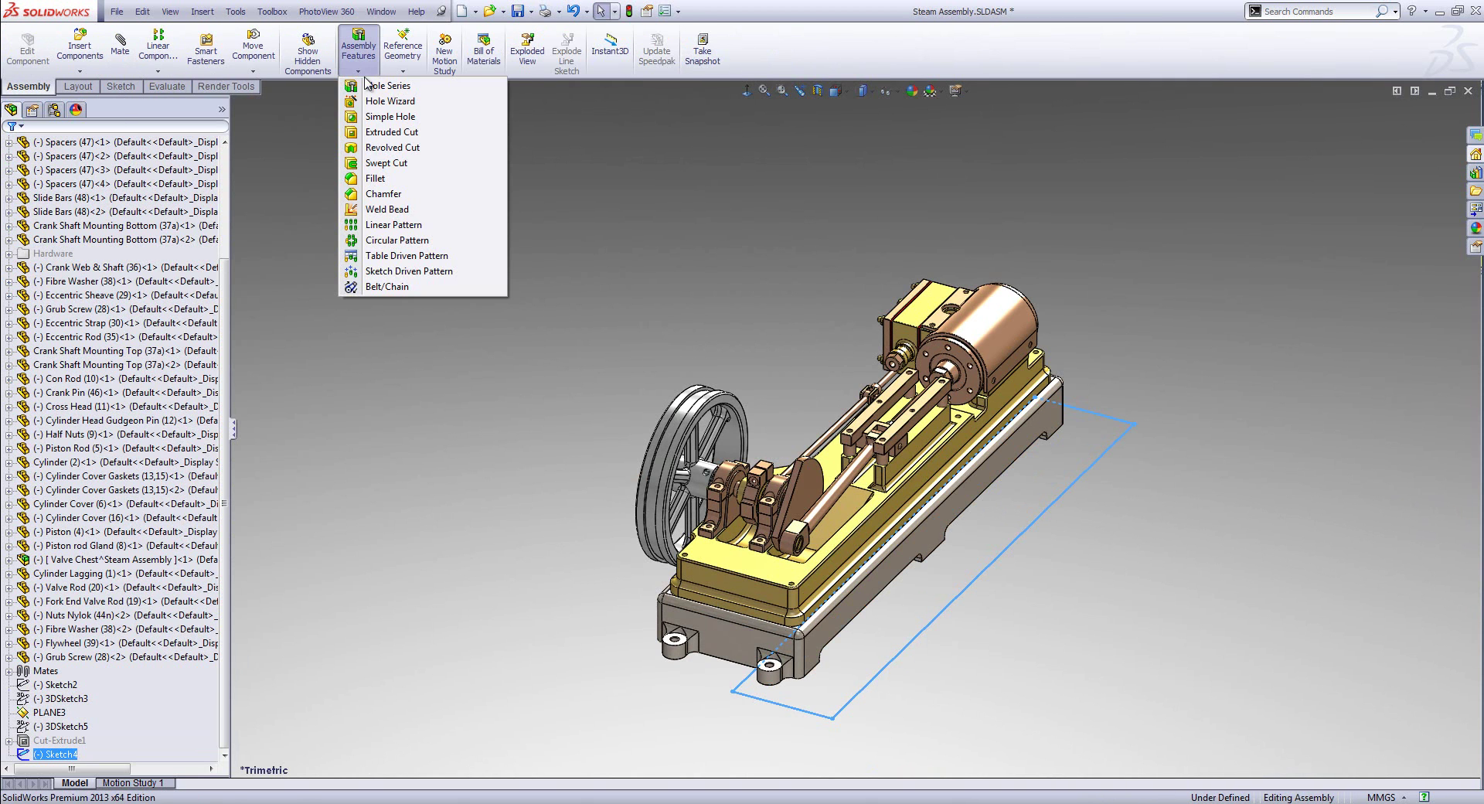
pyautogui.click(395, 138)
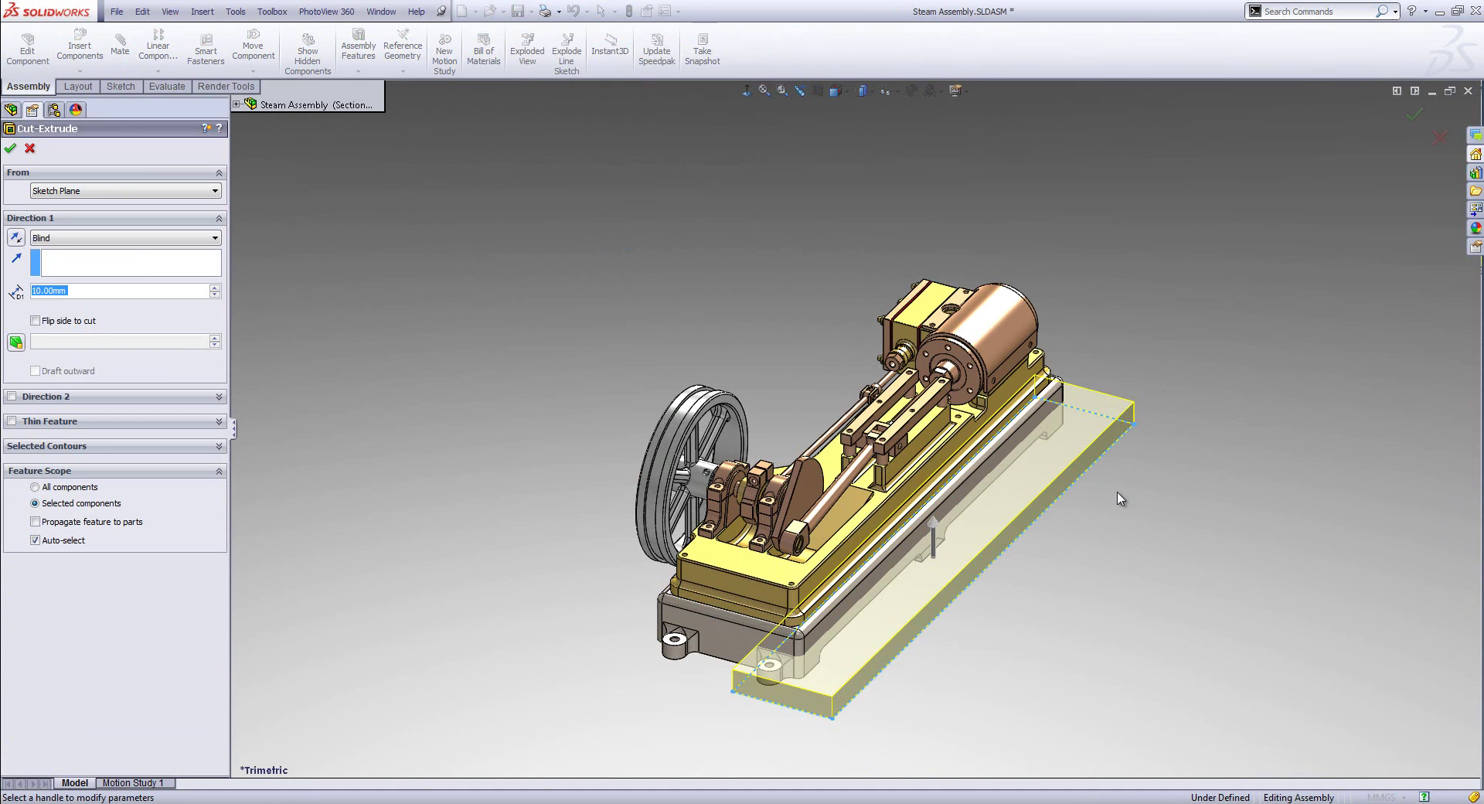
pyautogui.click(130, 238)
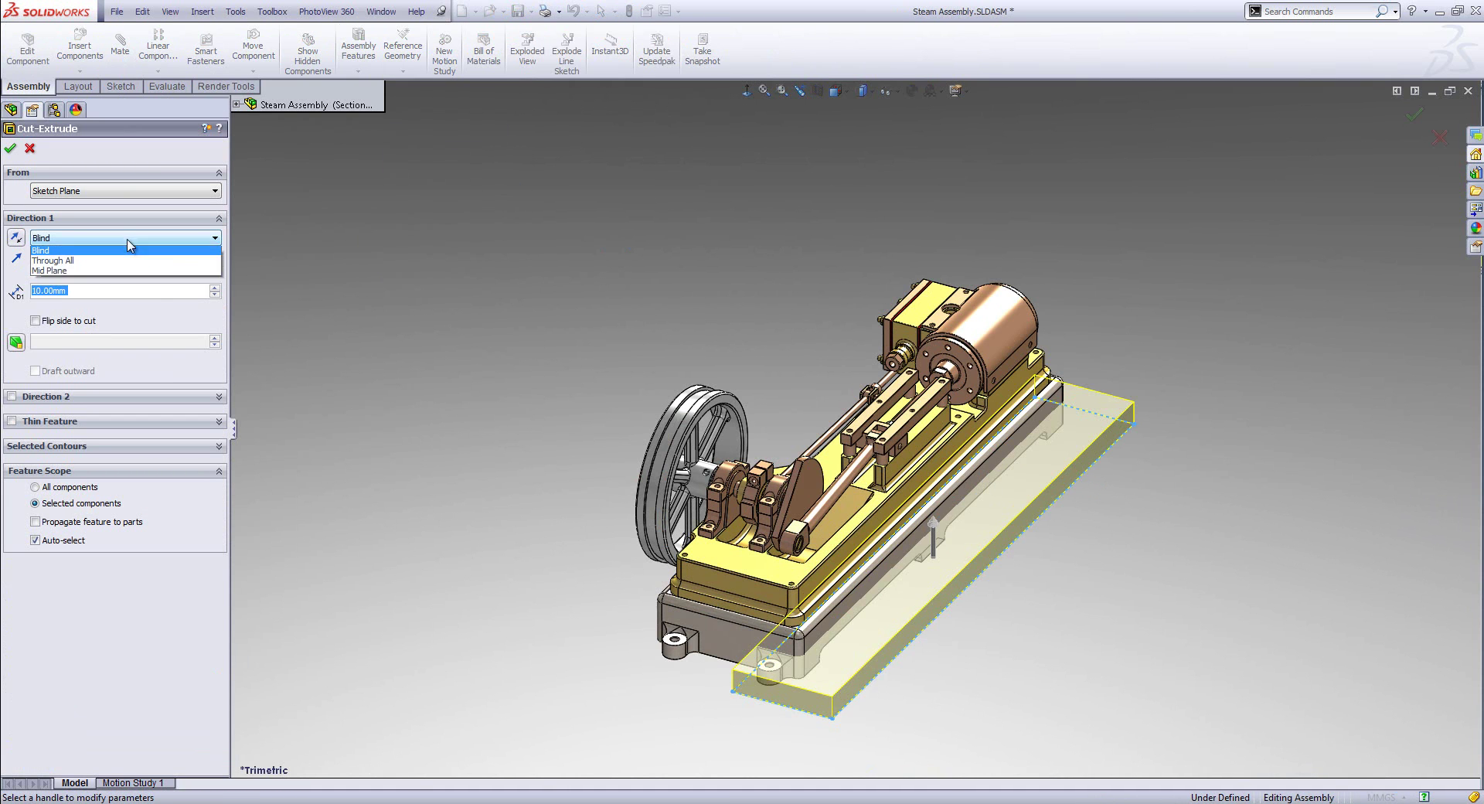
pyautogui.click(124, 258)
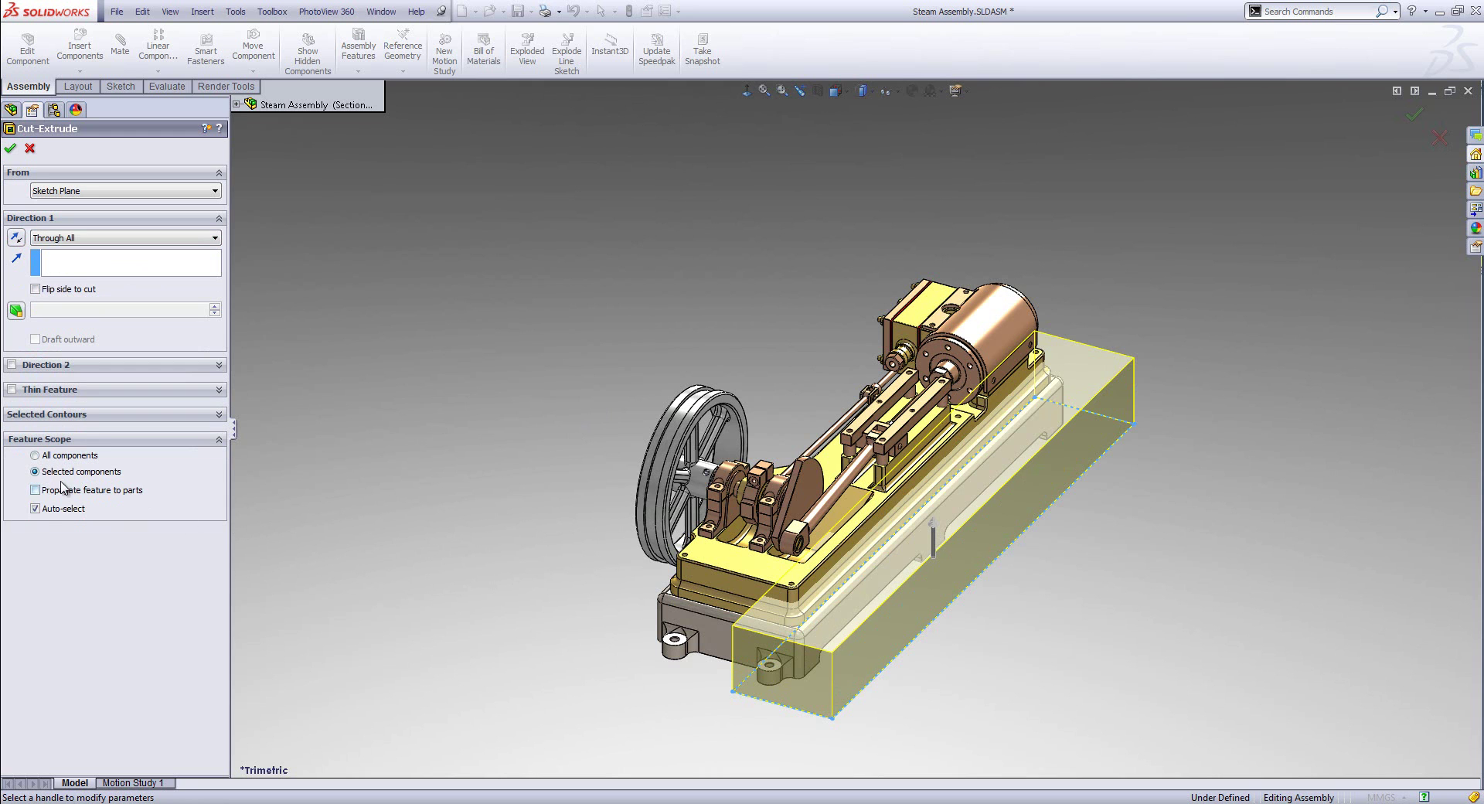
# Step: Turn off Auto-select in the cut's feature scope and add the cylinder lagging, near slide bar, both soleplates, piston, cylinder and front cylinder cover
pyautogui.click(35, 508)
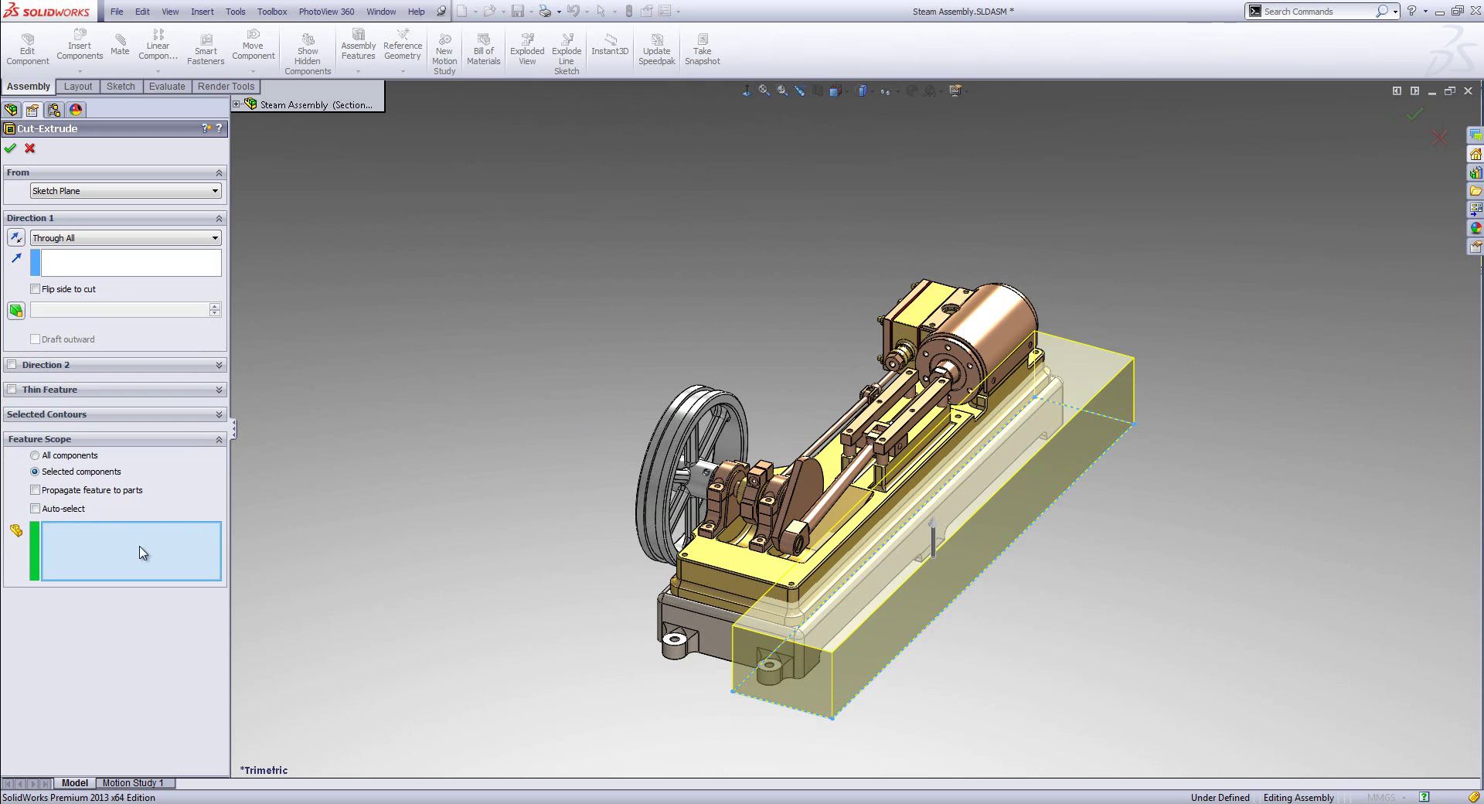
pyautogui.click(1018, 324)
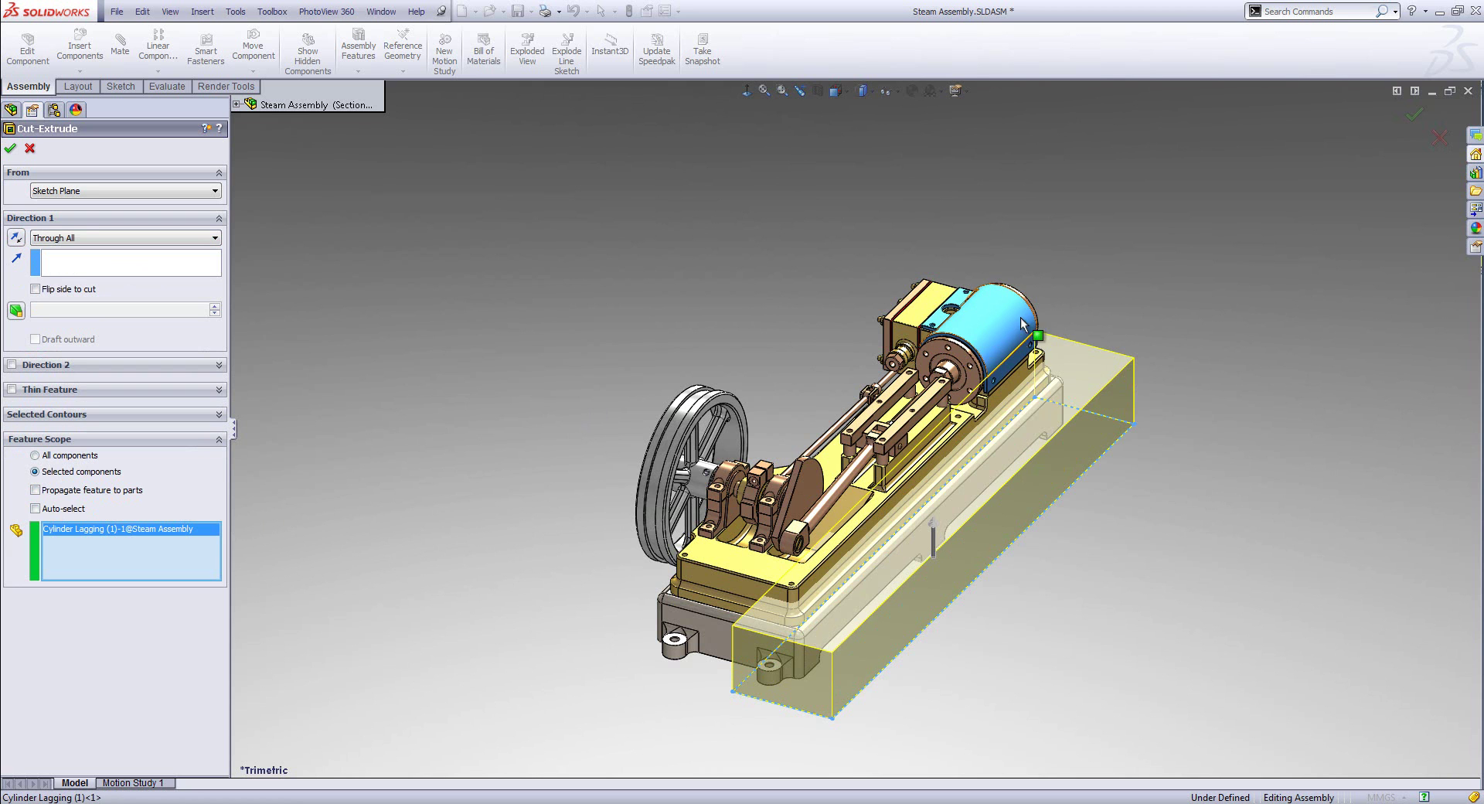
pyautogui.click(939, 391)
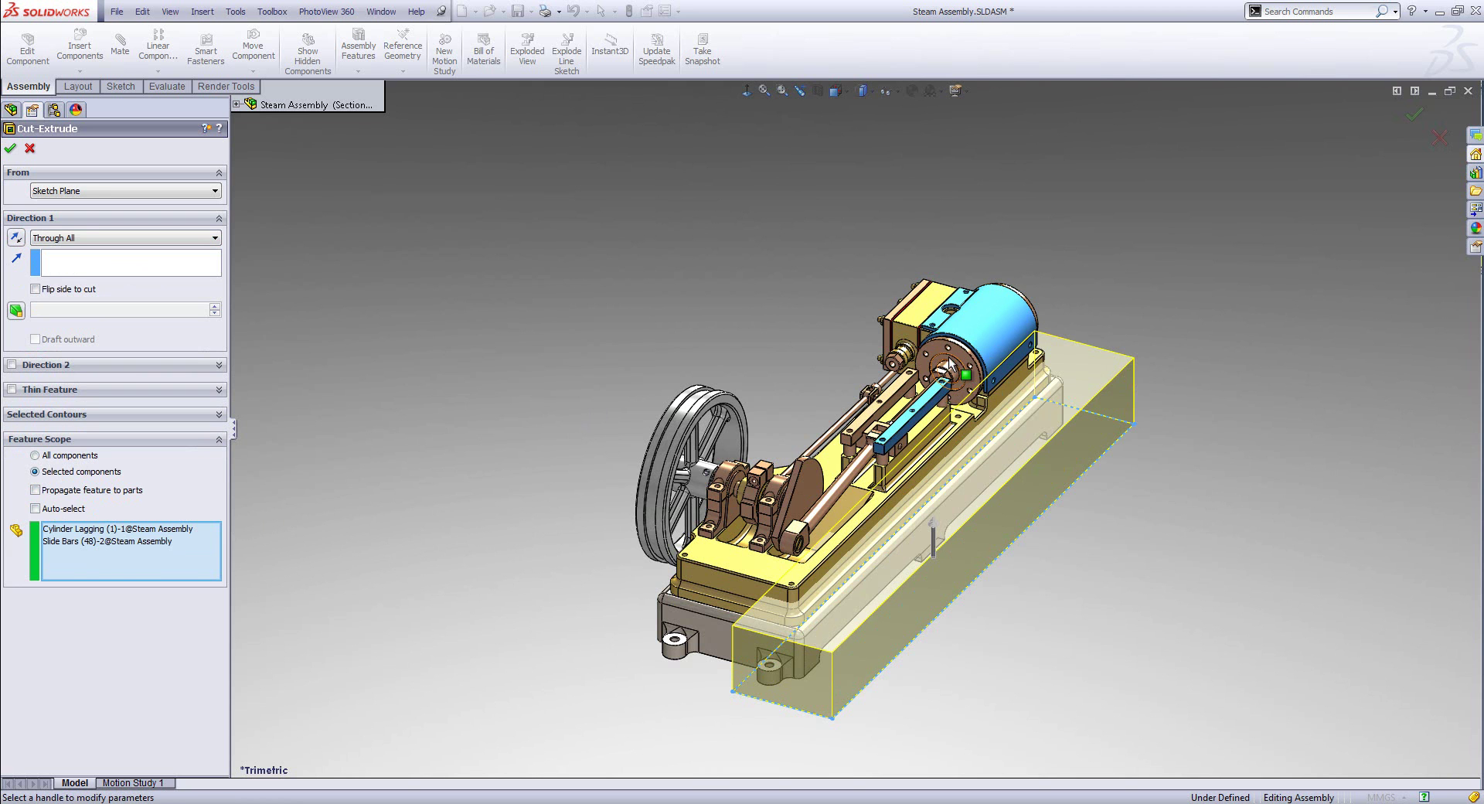
pyautogui.click(952, 405)
pyautogui.click(949, 394)
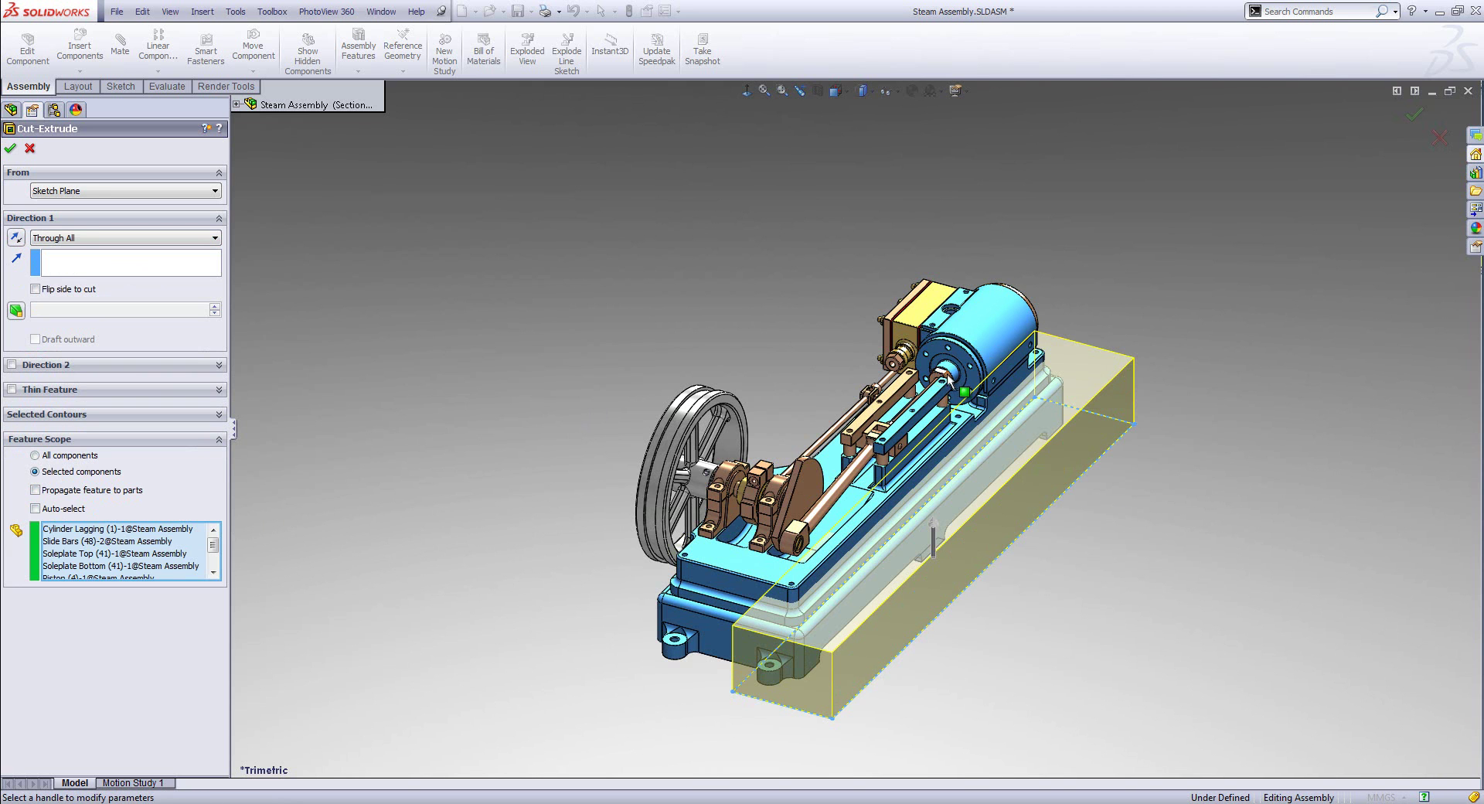
# Step: Add the rear Cylinder Cover (16) to the cut's feature scope and finish the cut, then inspect the sectioned cylinder
pyautogui.moveTo(996, 363); pyautogui.dragTo(1041, 333, button='middle')
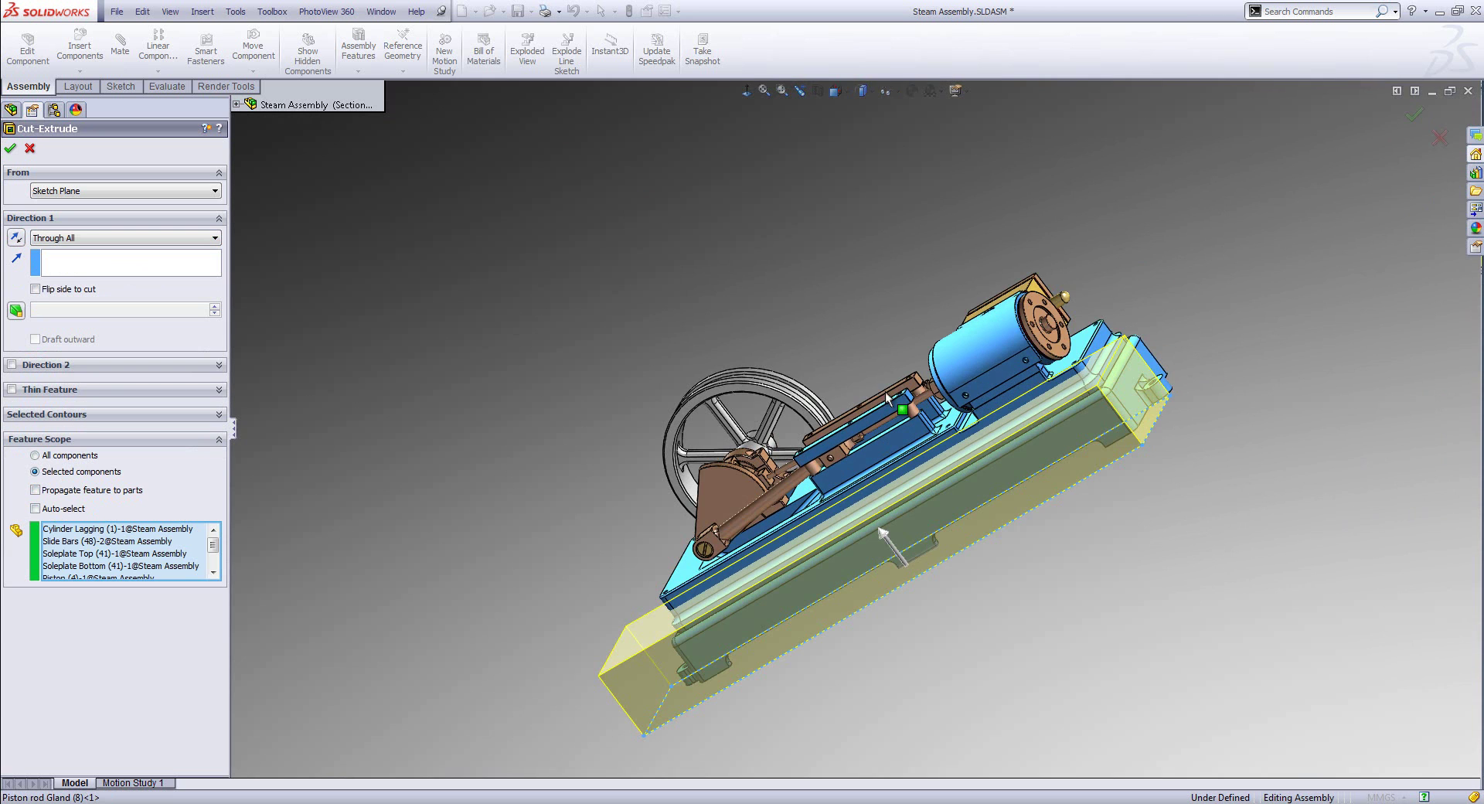
pyautogui.click(1040, 330)
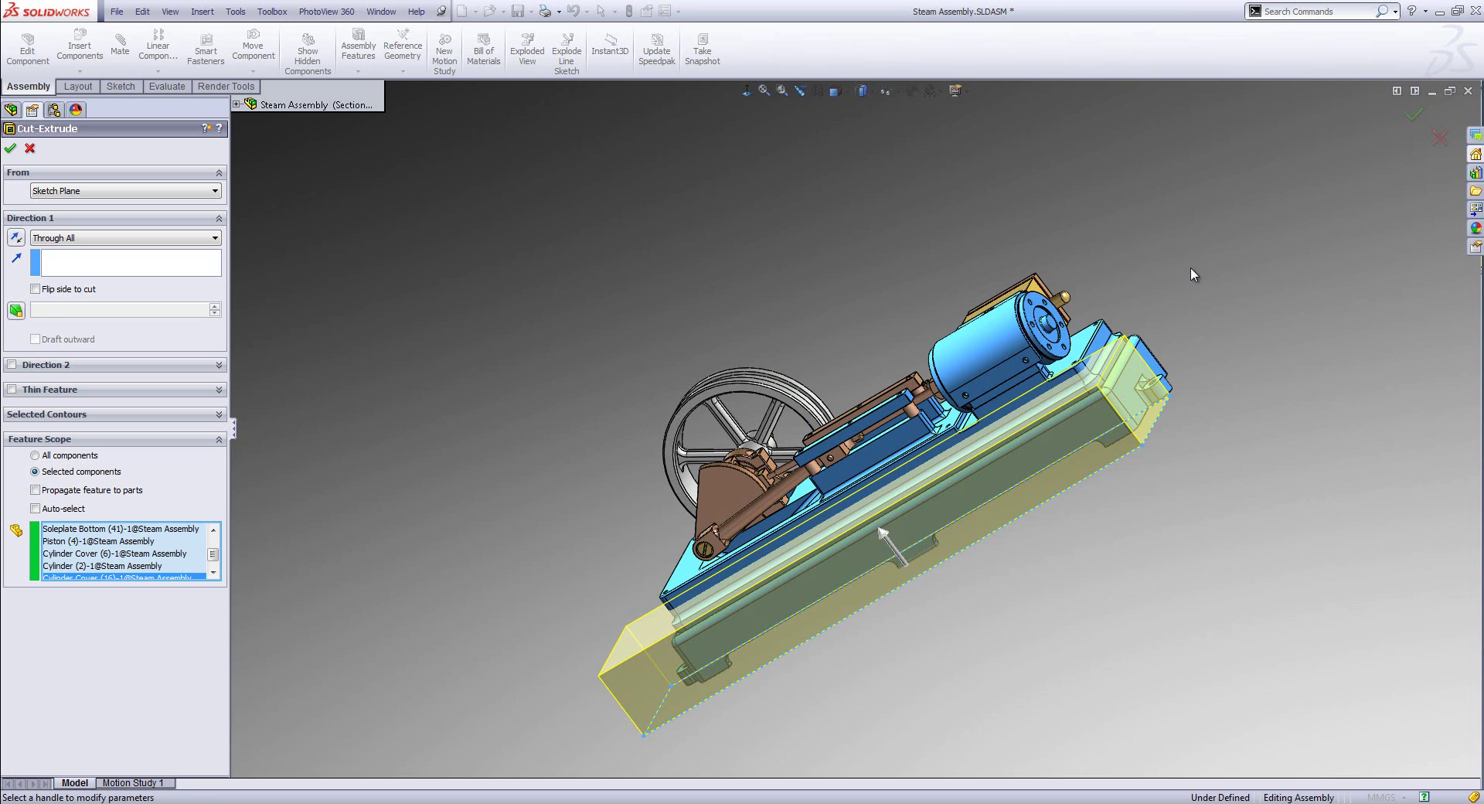
pyautogui.moveTo(1190, 274); pyautogui.dragTo(1276, 197, button='right')
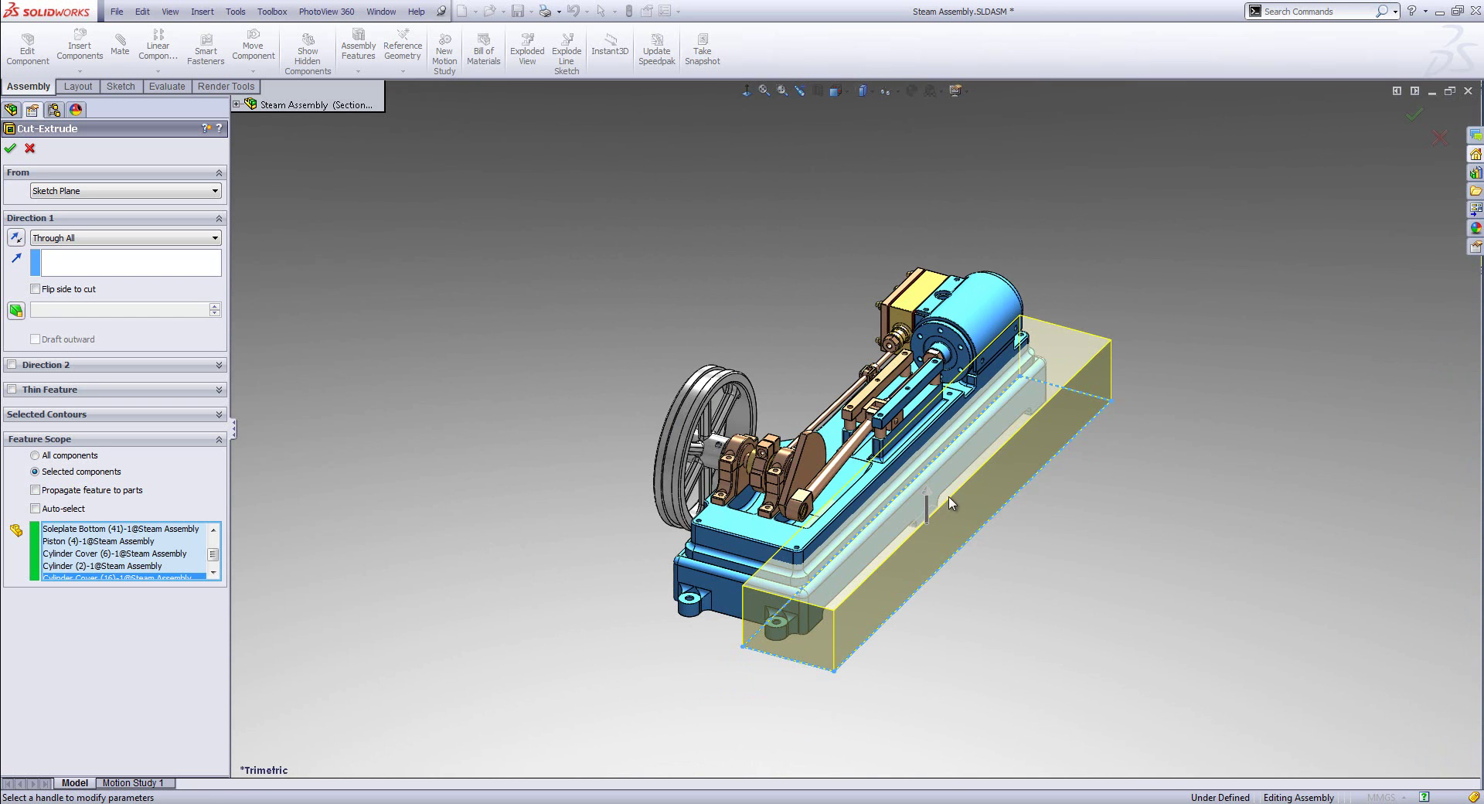
pyautogui.scroll(-2, 950, 502)
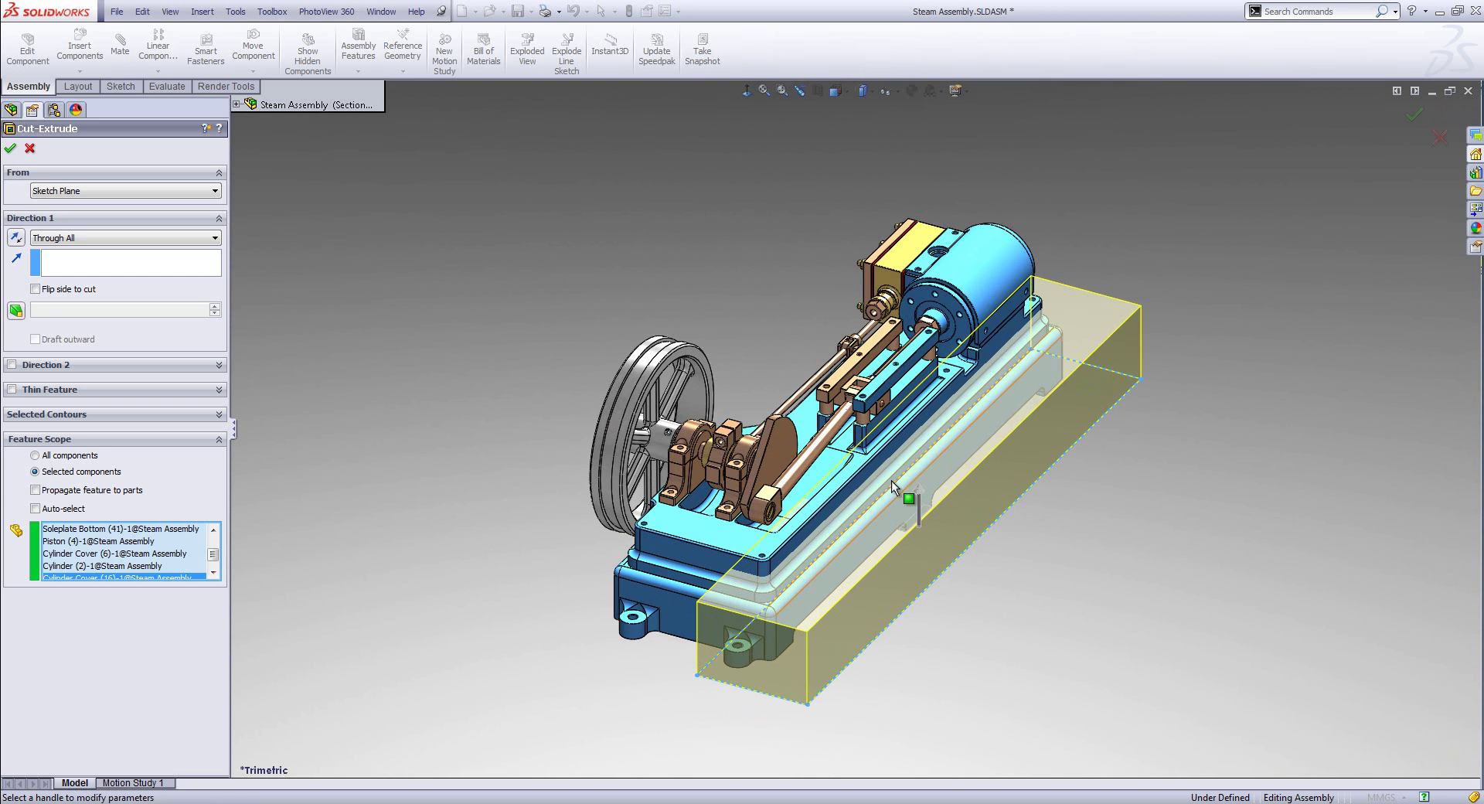
pyautogui.click(836, 438)
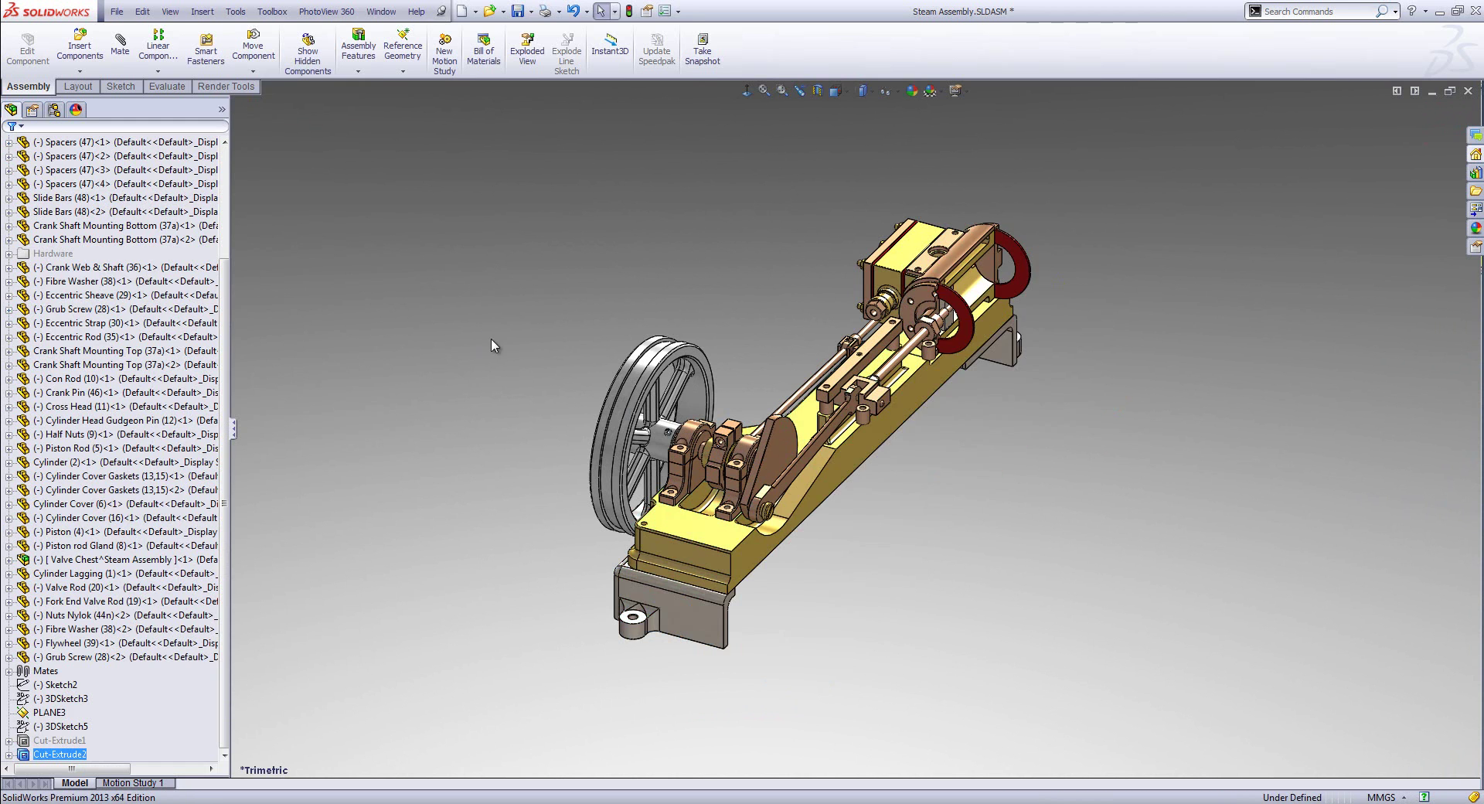
pyautogui.moveTo(1058, 517); pyautogui.dragTo(1044, 391, button='middle')
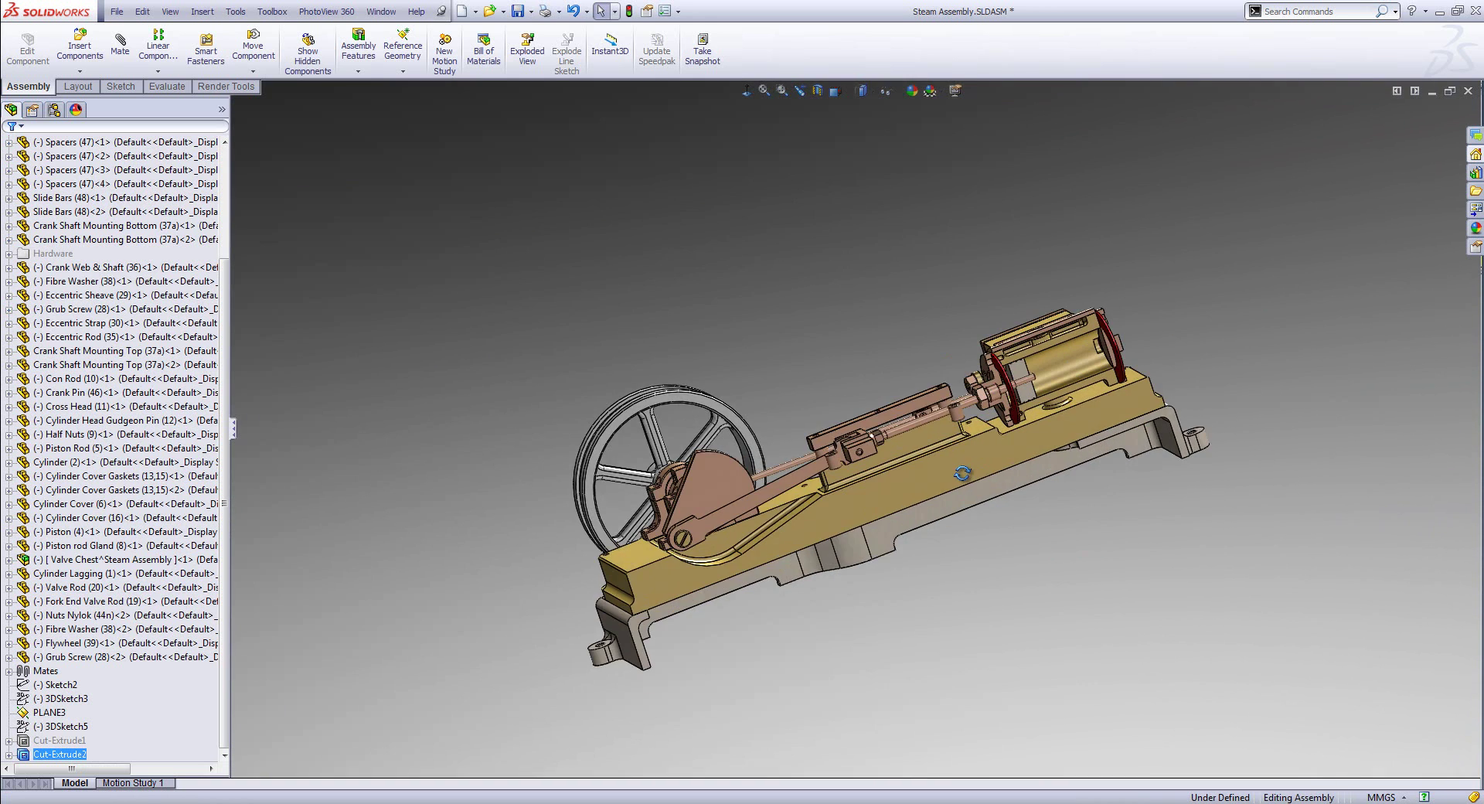
pyautogui.scroll(-5, 1044, 379)
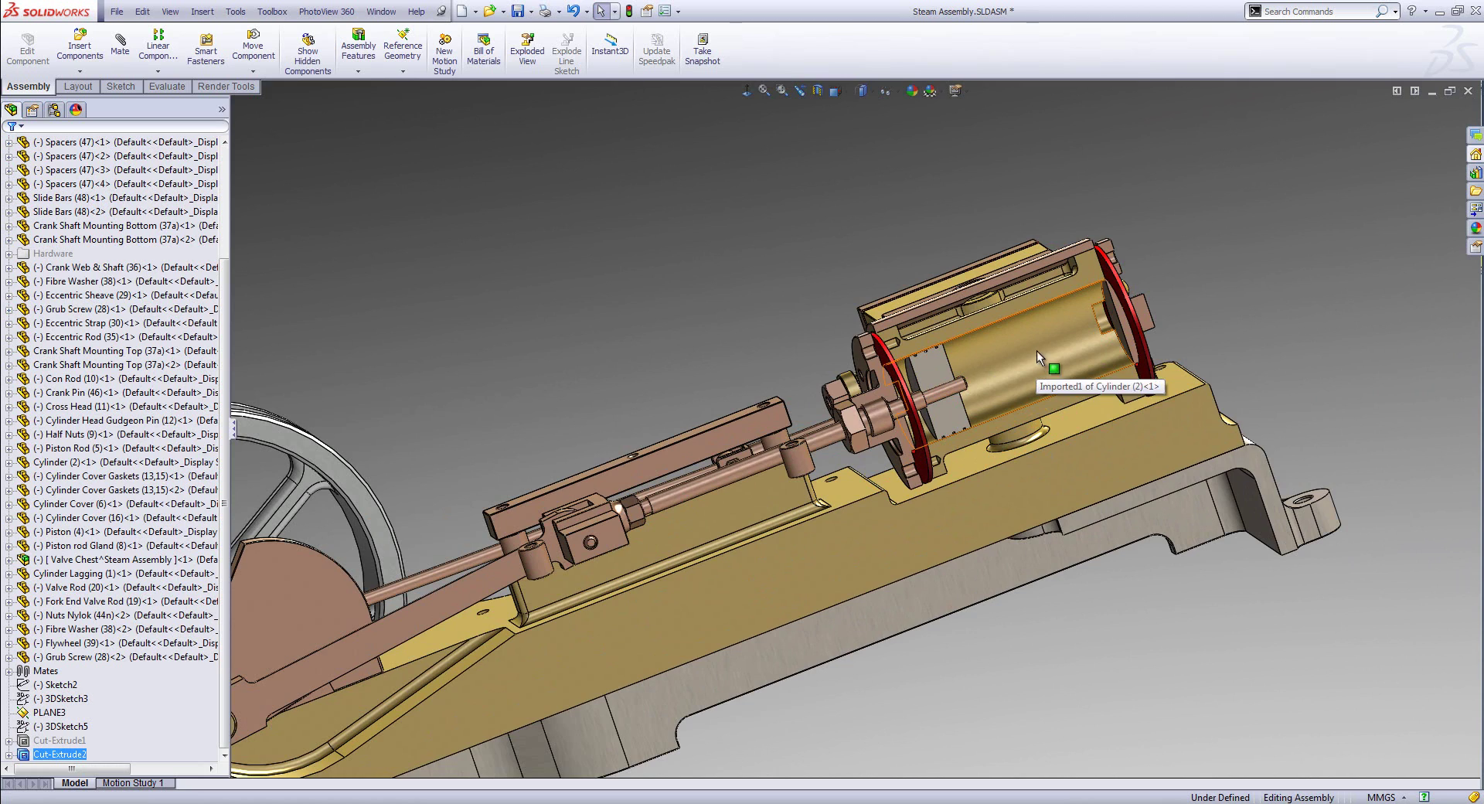
pyautogui.moveTo(777, 556); pyautogui.dragTo(1008, 572, button='middle')
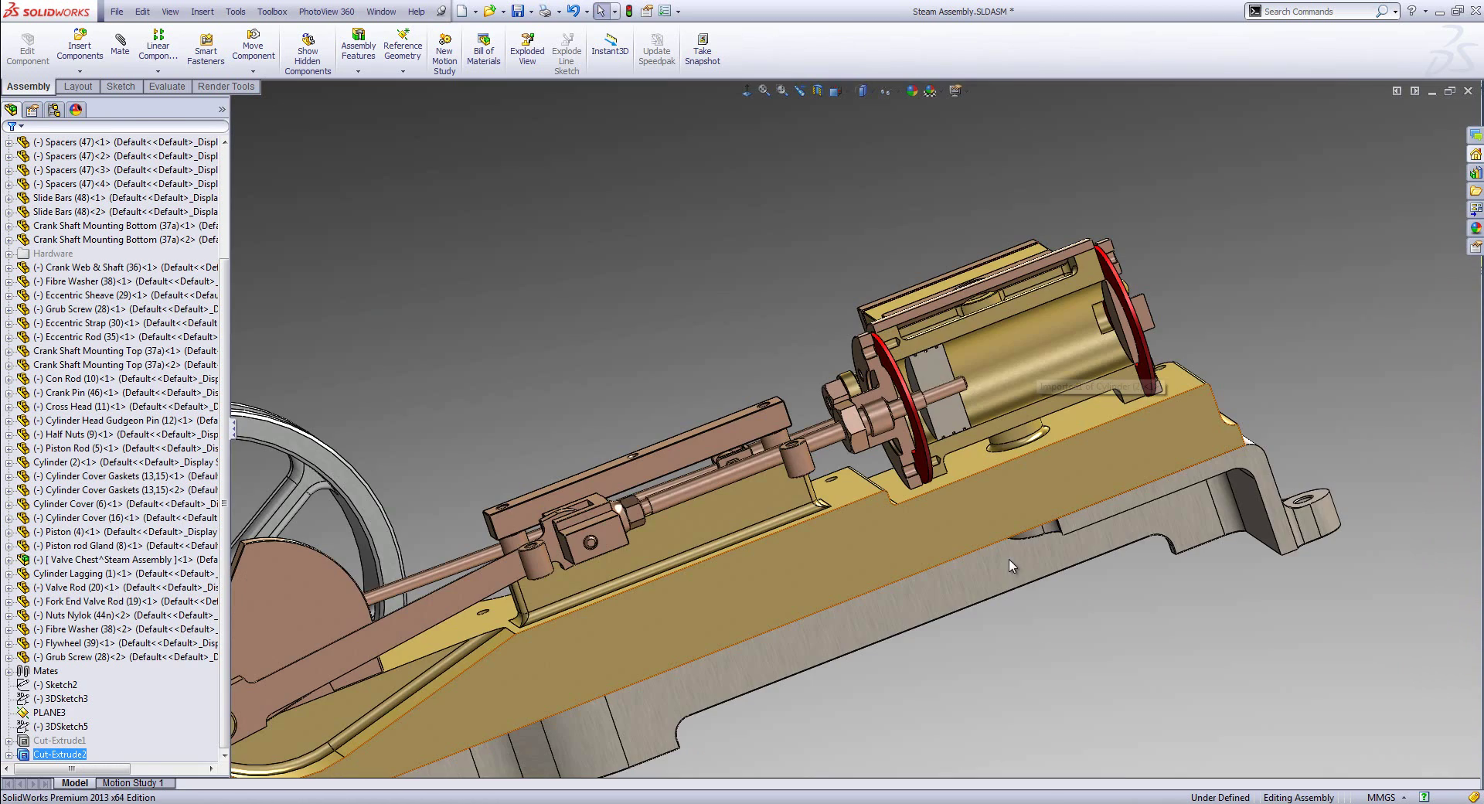
# Step: Switch to the Steam Assembly drawing and set the shaded pictorial view's reference configuration to Section
pyautogui.hotkey('ctrl', 'Tab')
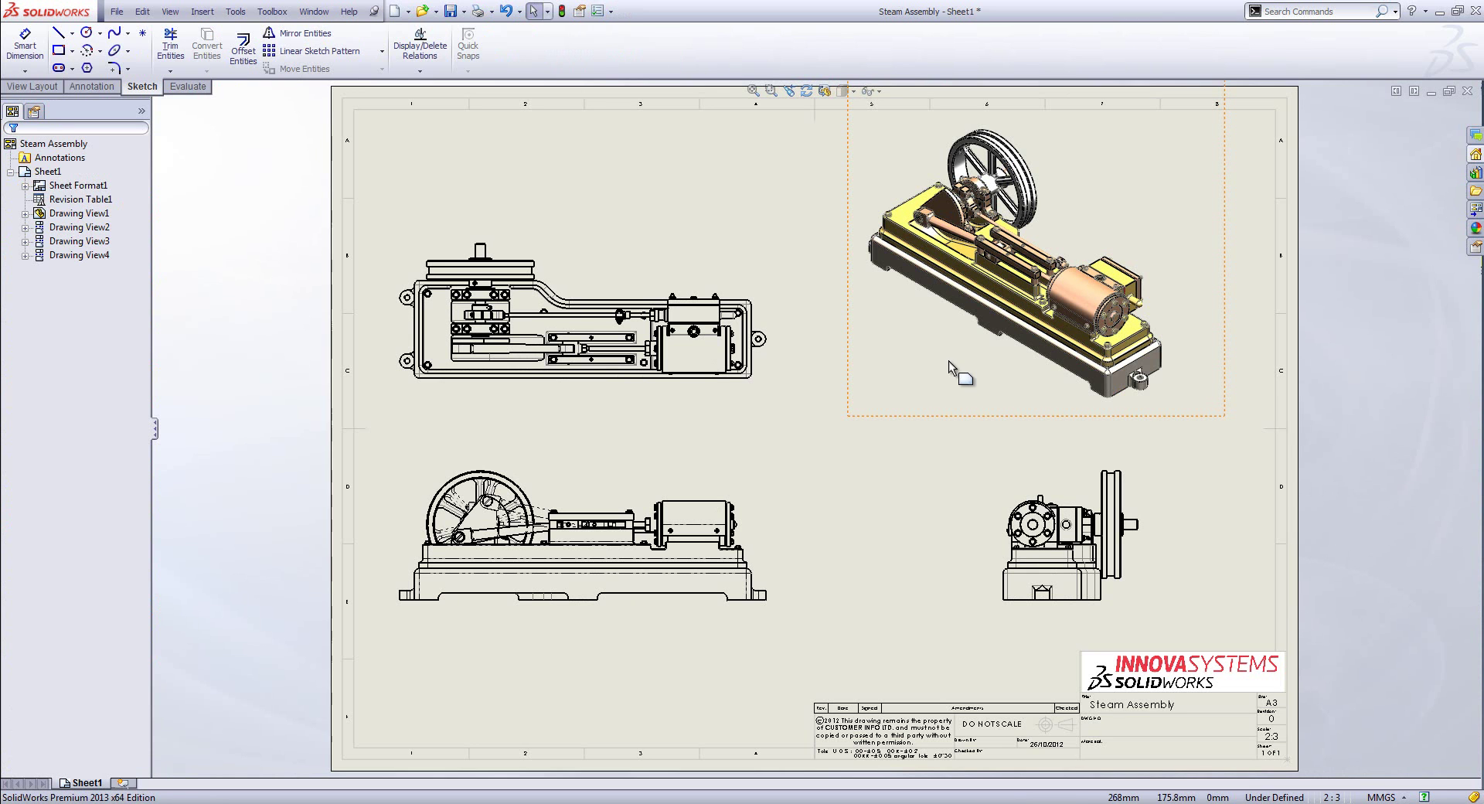
pyautogui.click(948, 360)
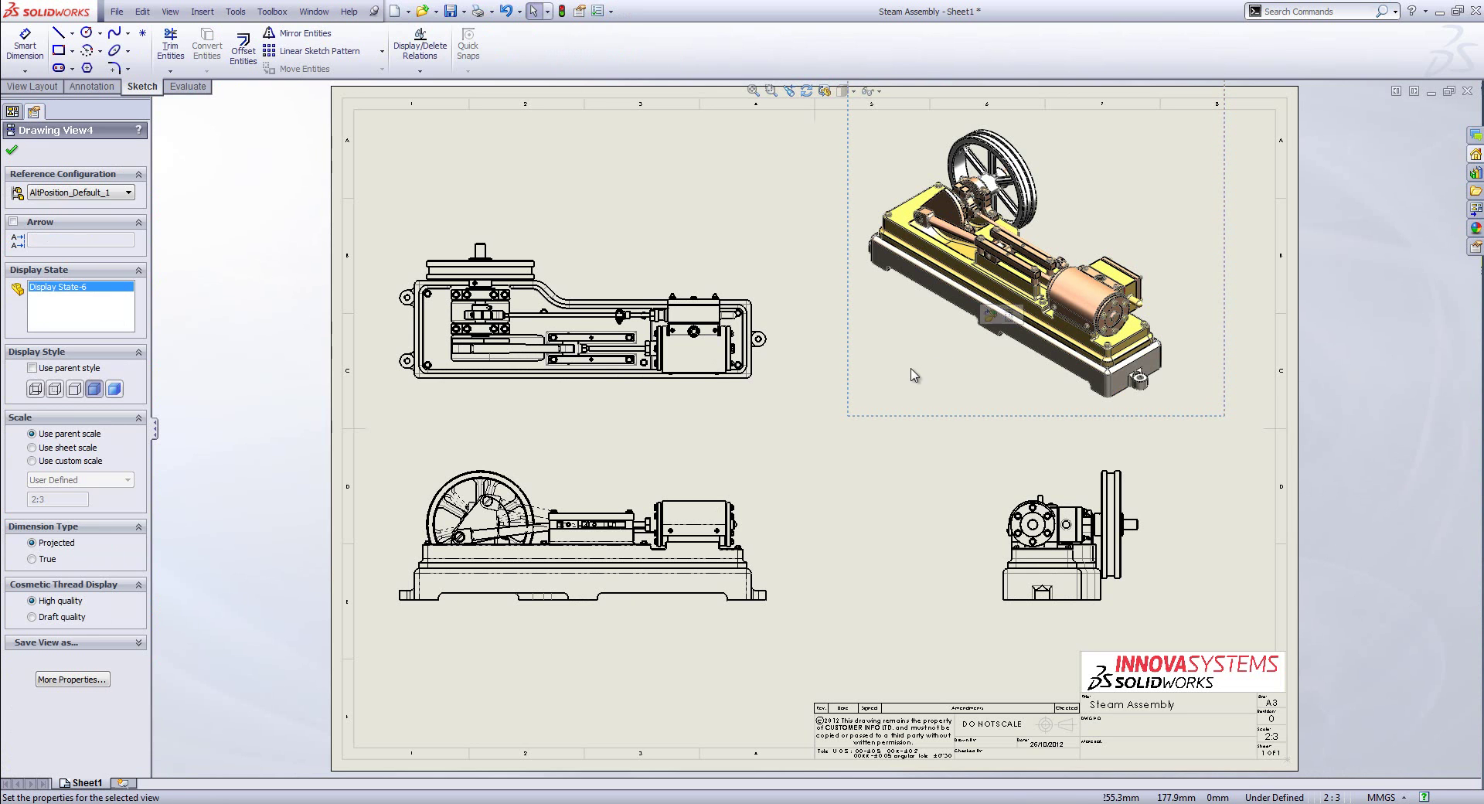
pyautogui.click(123, 193)
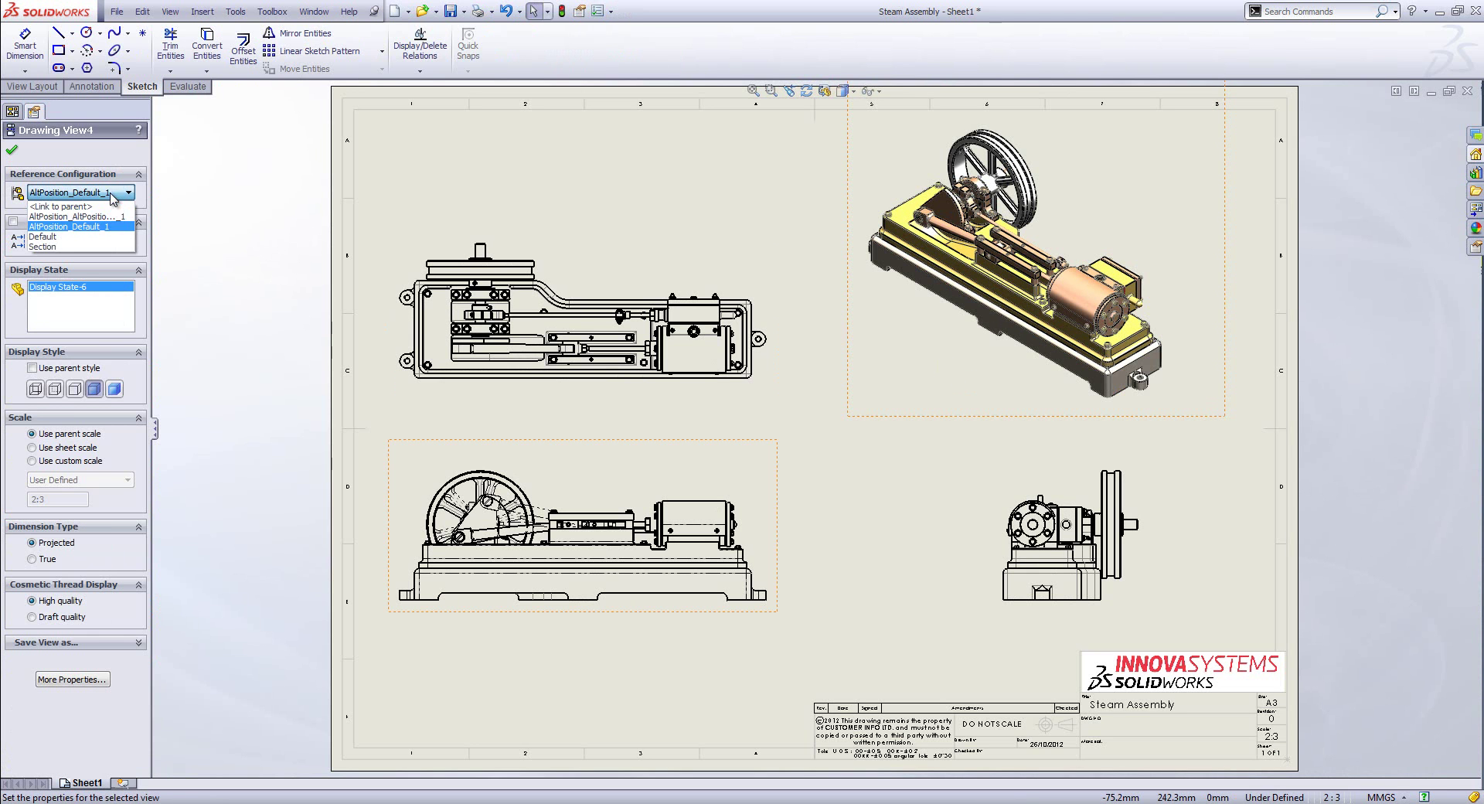
pyautogui.click(46, 245)
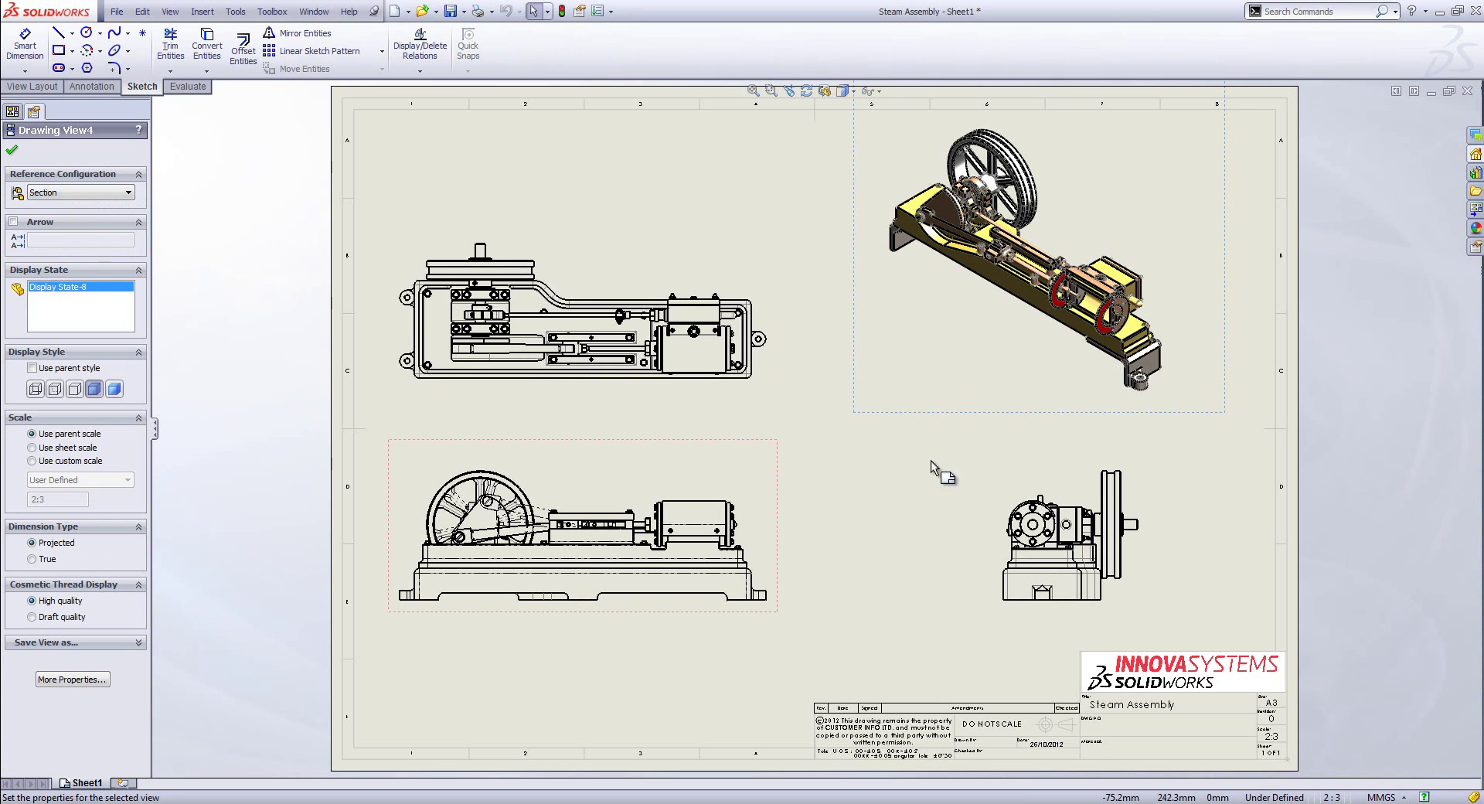
pyautogui.click(893, 496)
pyautogui.scroll(-3, 1070, 251)
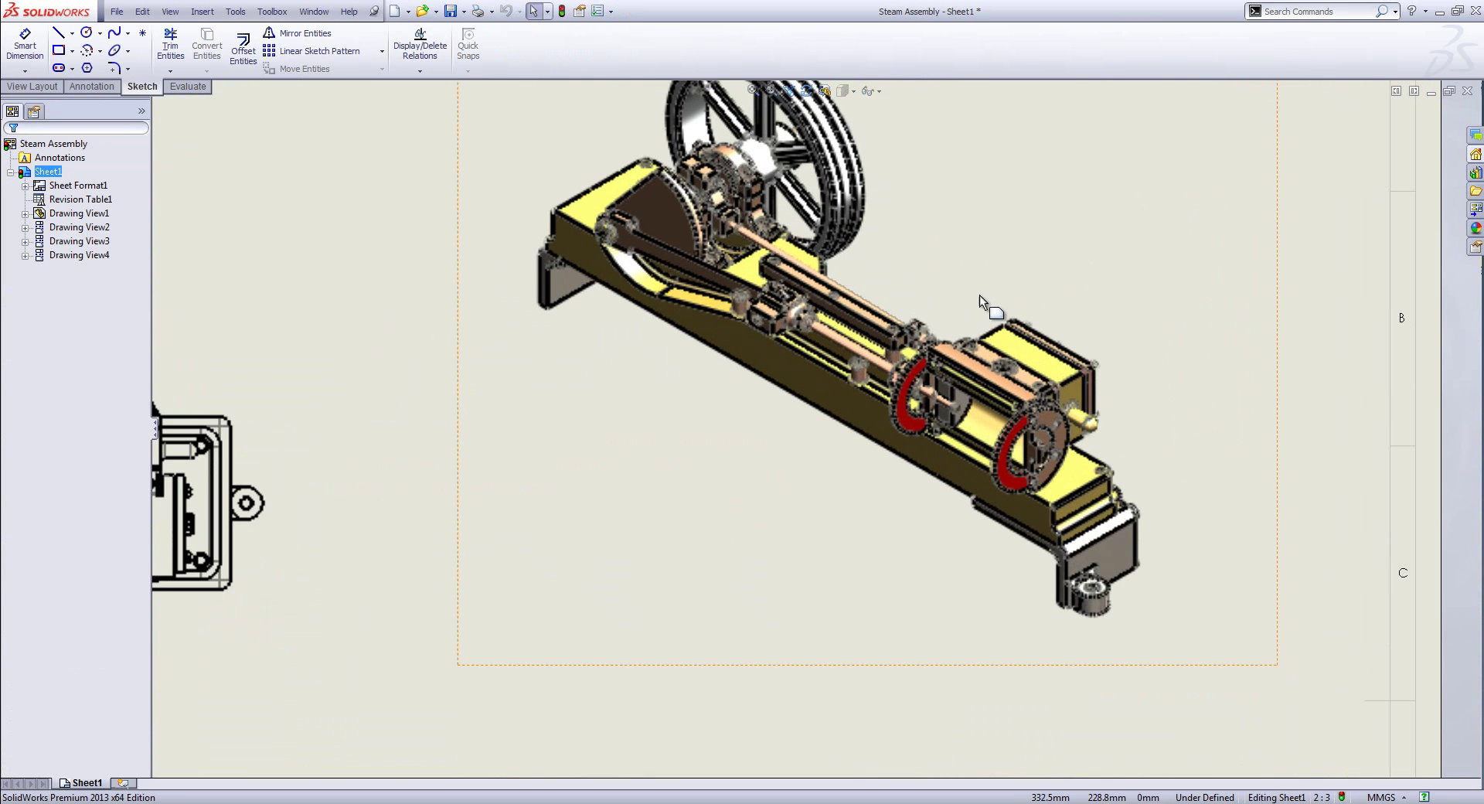
pyautogui.moveTo(947, 261); pyautogui.dragTo(941, 312, button='middle')
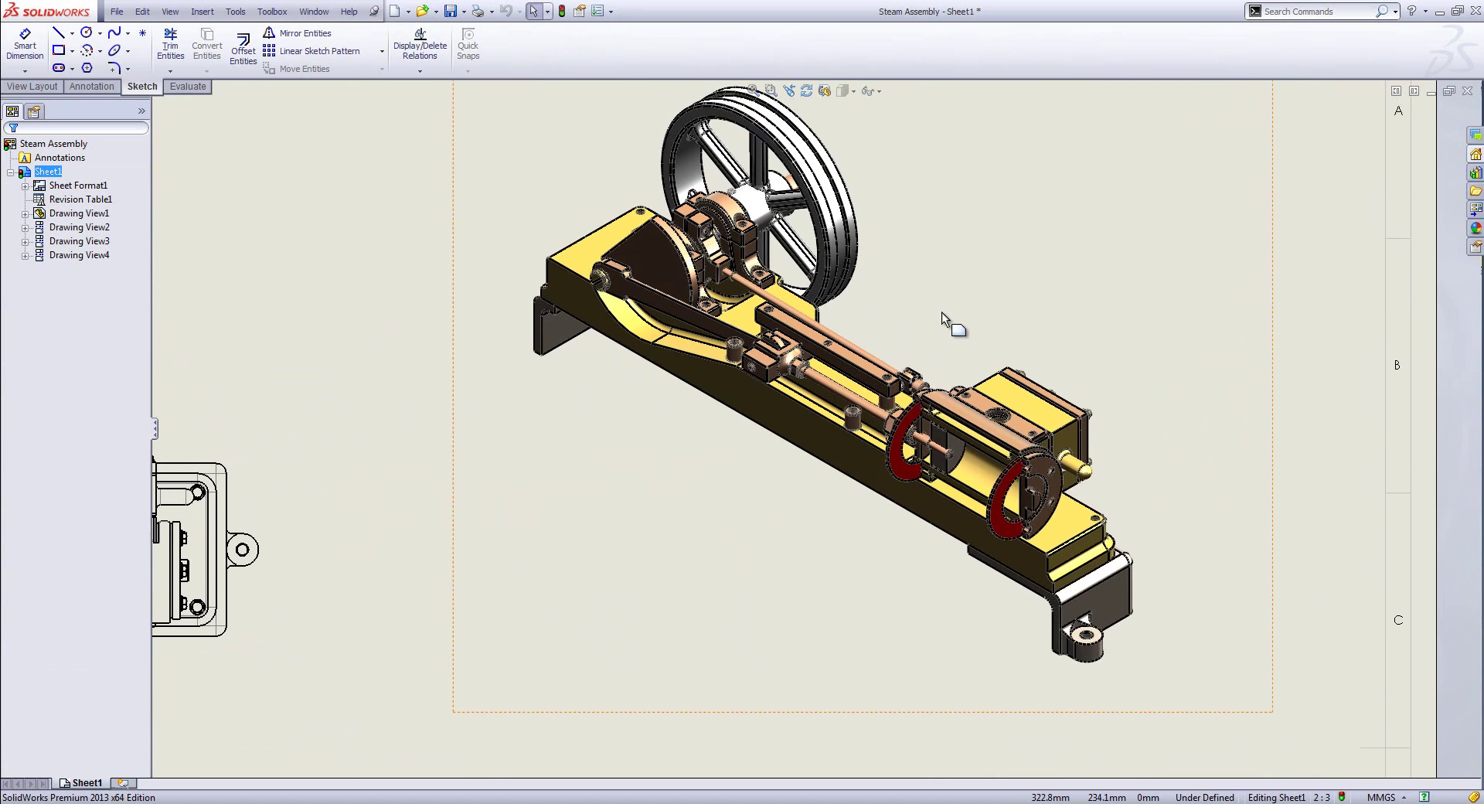
pyautogui.press('f')
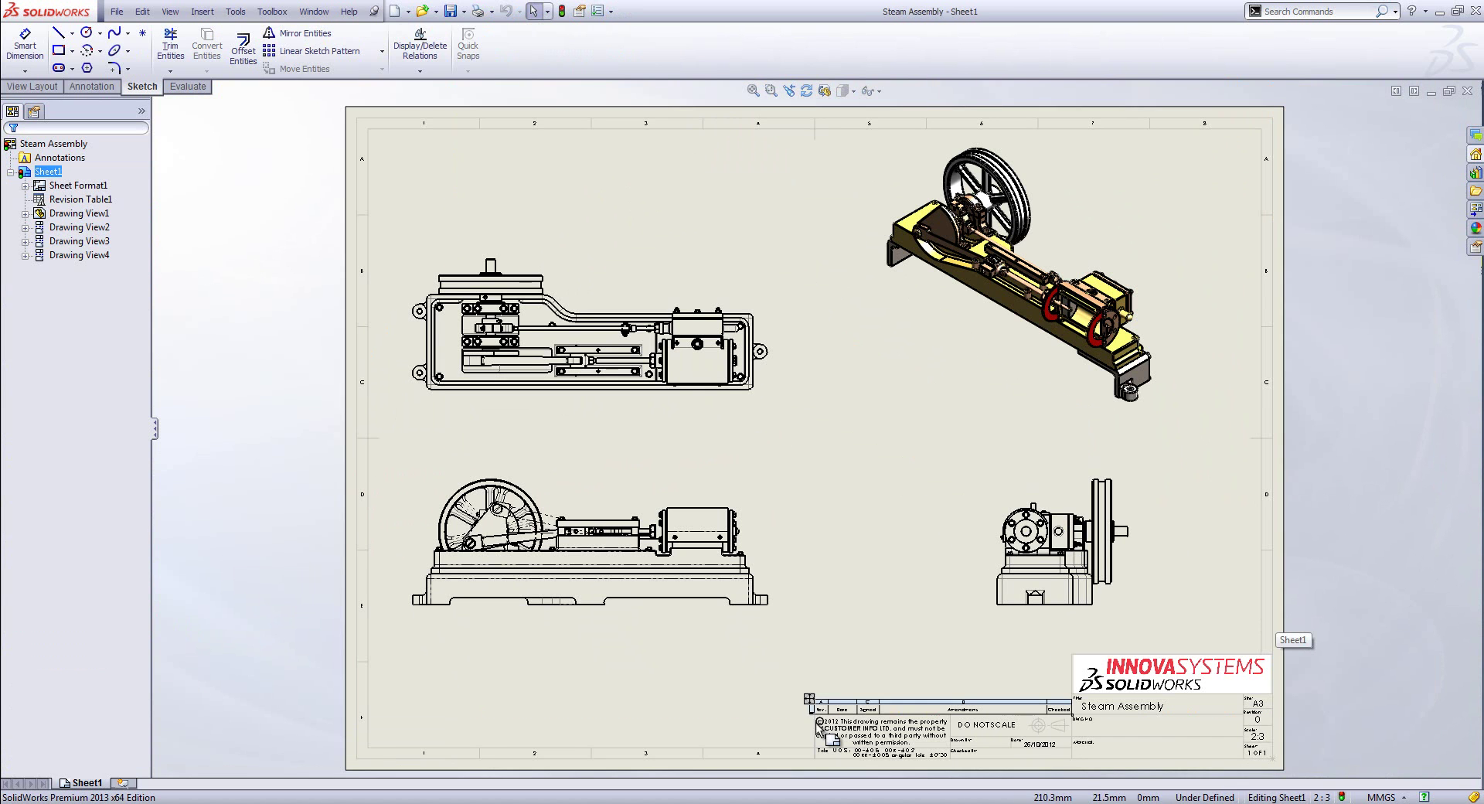
# Step: Add a second sheet to the drawing and copy the front view, Drawing View1, from Sheet1 onto Sheet2
pyautogui.click(123, 782)
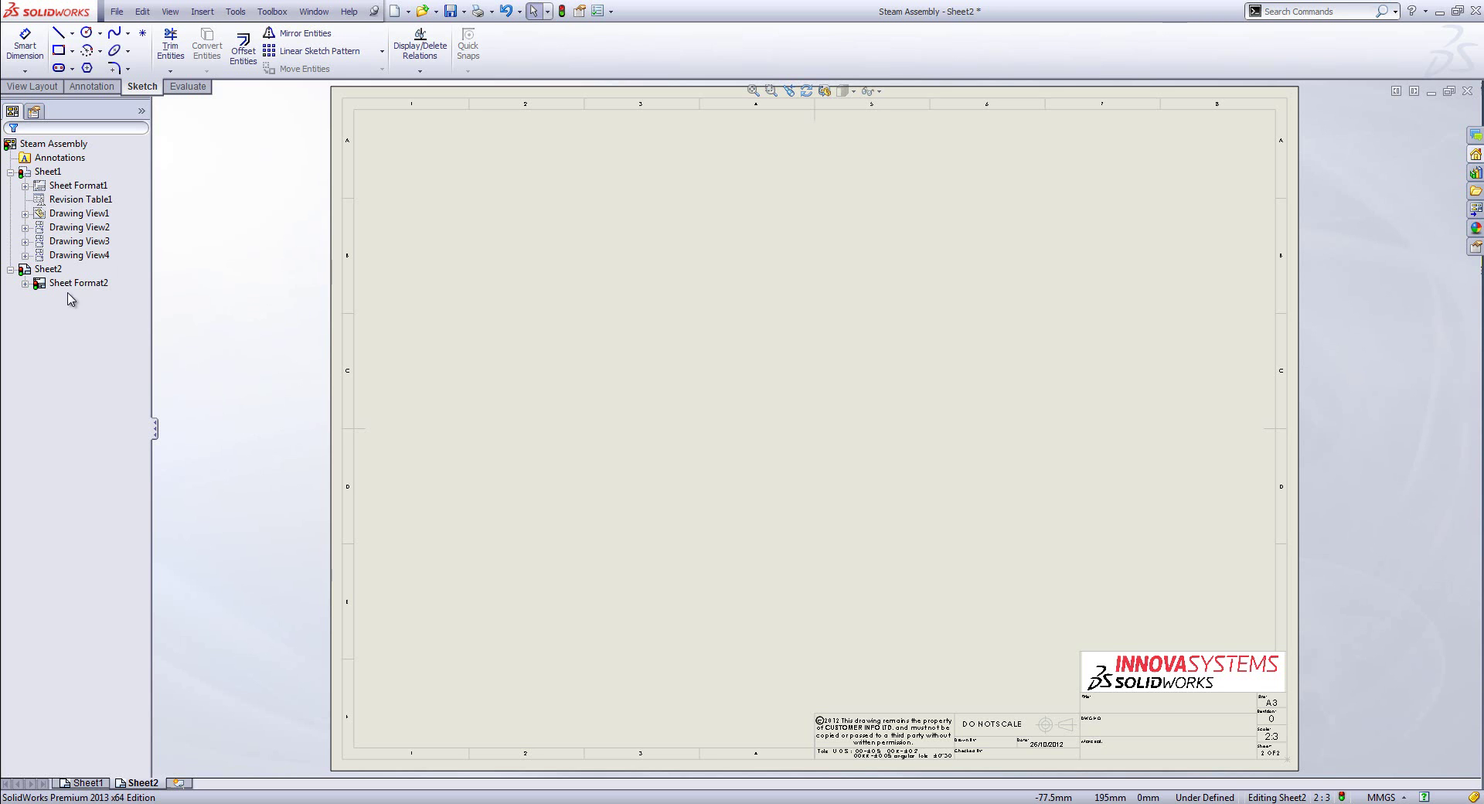
pyautogui.click(80, 780)
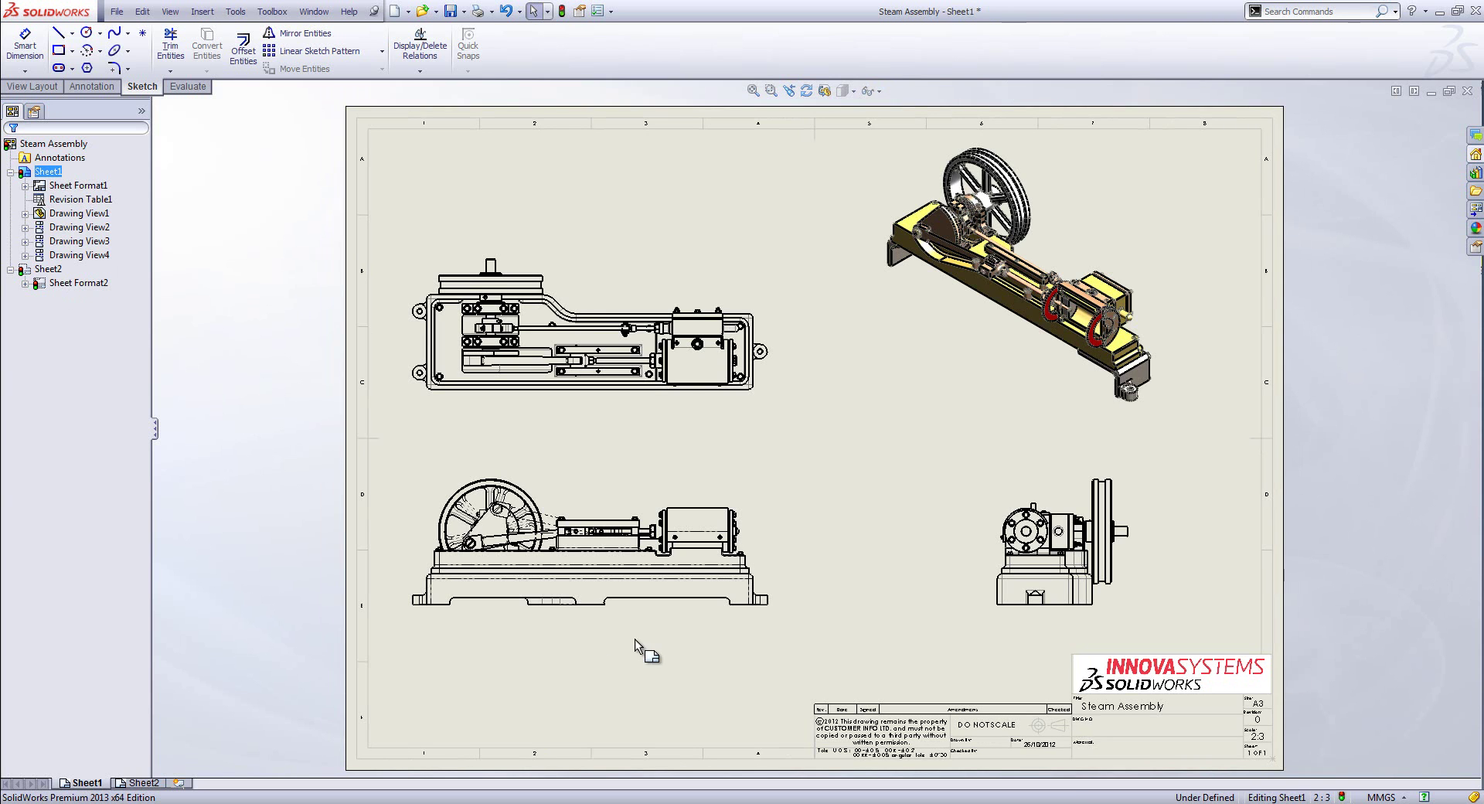
pyautogui.click(667, 618)
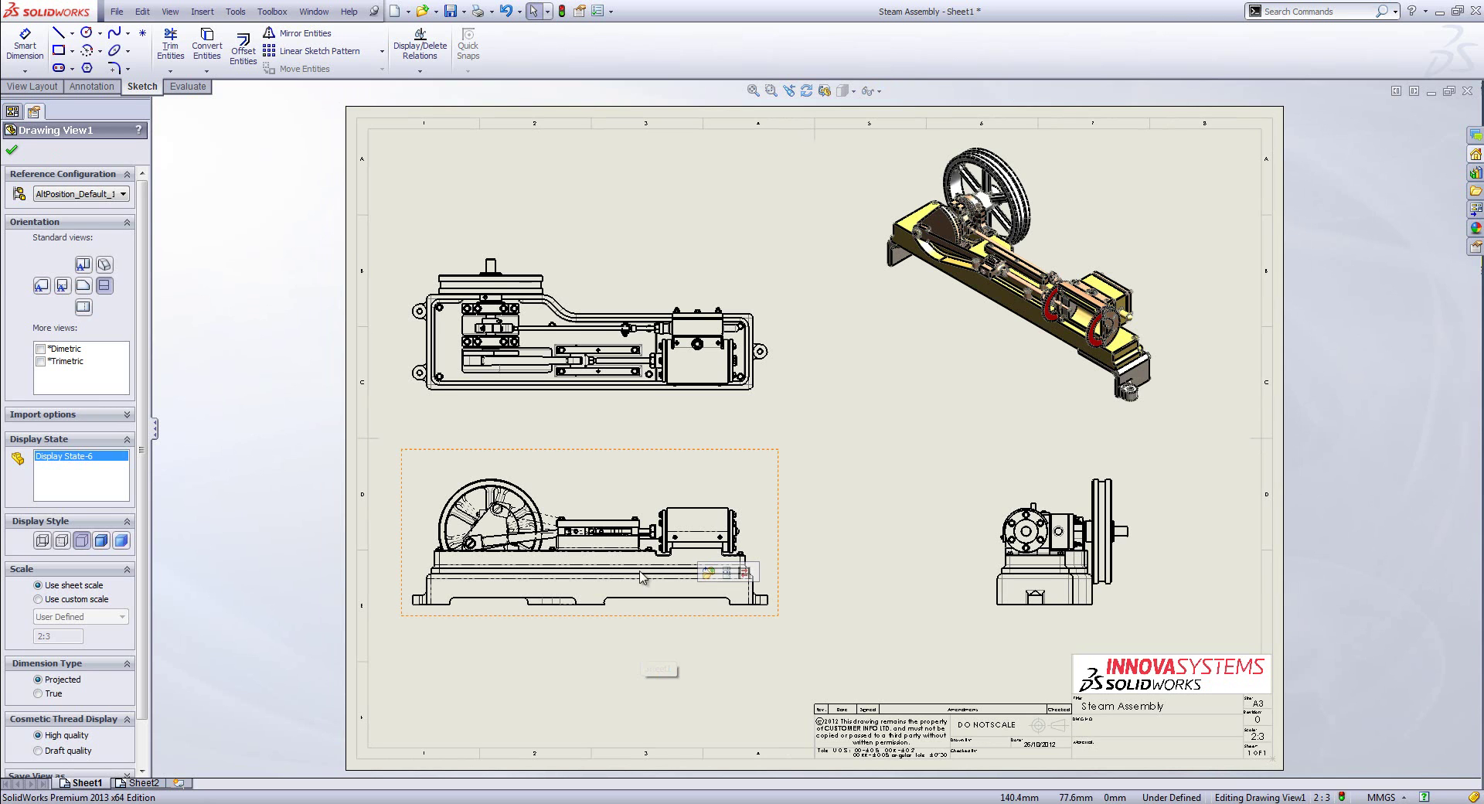
pyautogui.click(12, 110)
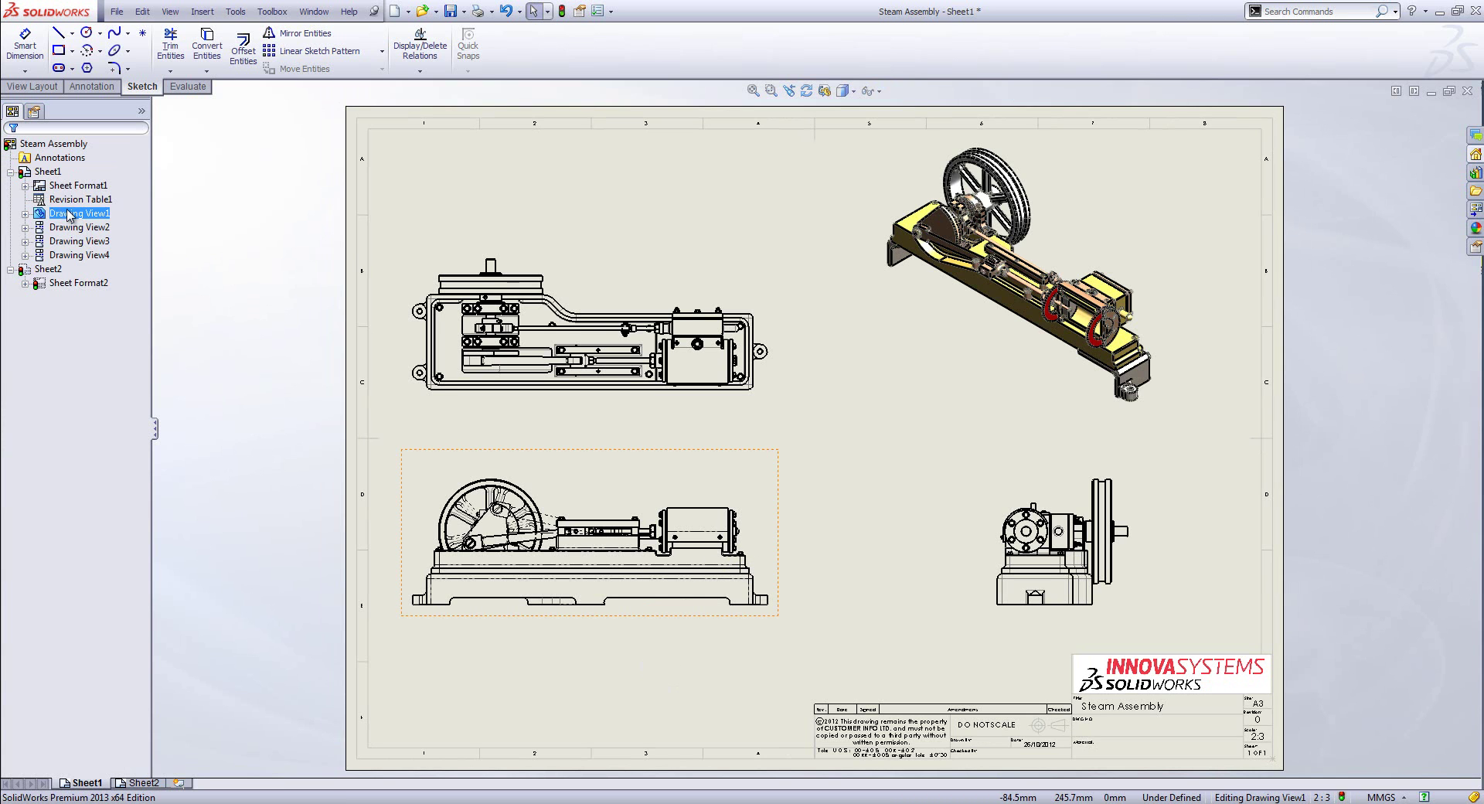
pyautogui.moveTo(56, 217); pyautogui.dragTo(51, 271)
pyautogui.click(136, 783)
pyautogui.moveTo(321, 773); pyautogui.dragTo(606, 758)
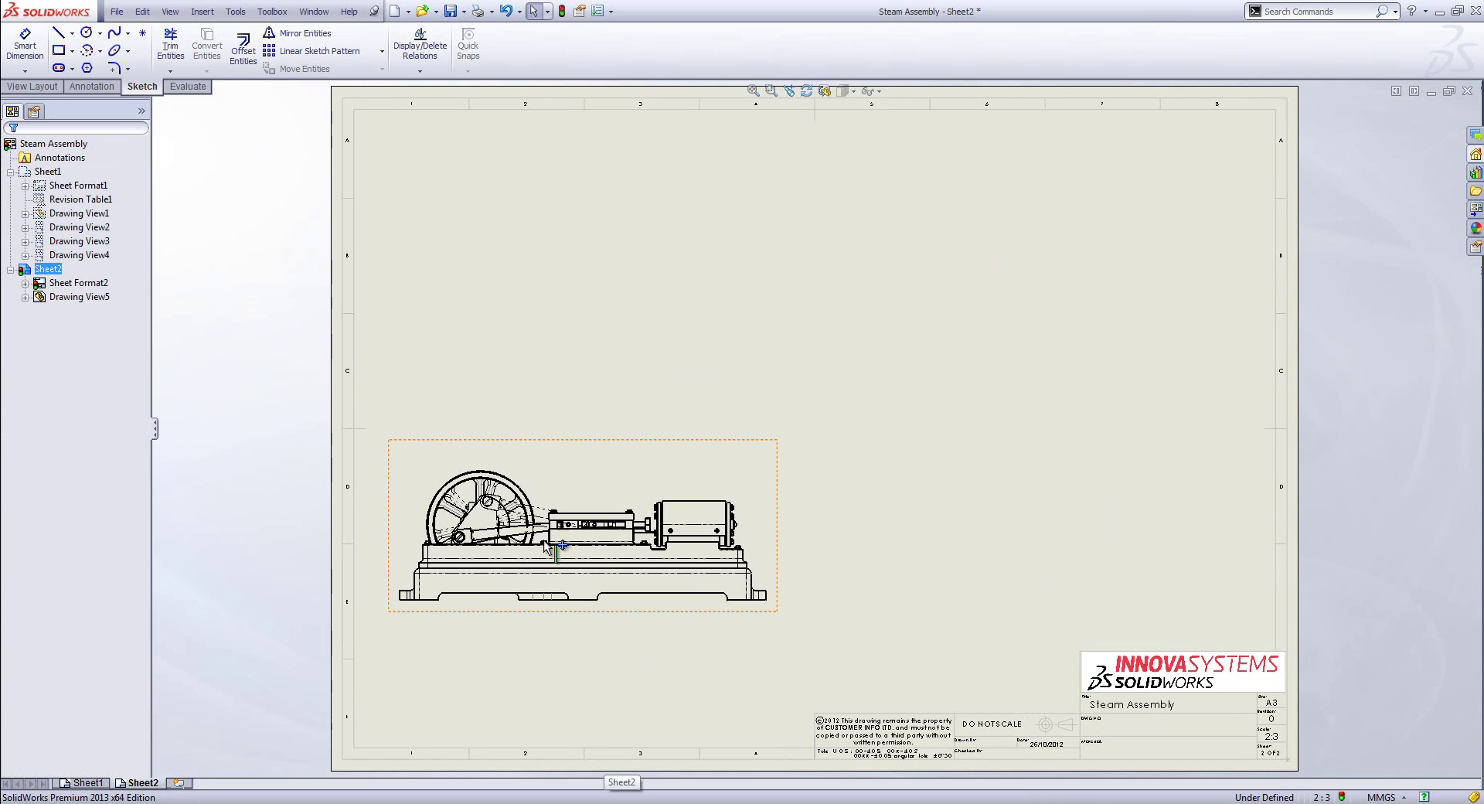
# Step: Delete the alternate position from the copied view on Sheet2
pyautogui.click(25, 297)
pyautogui.click(68, 322)
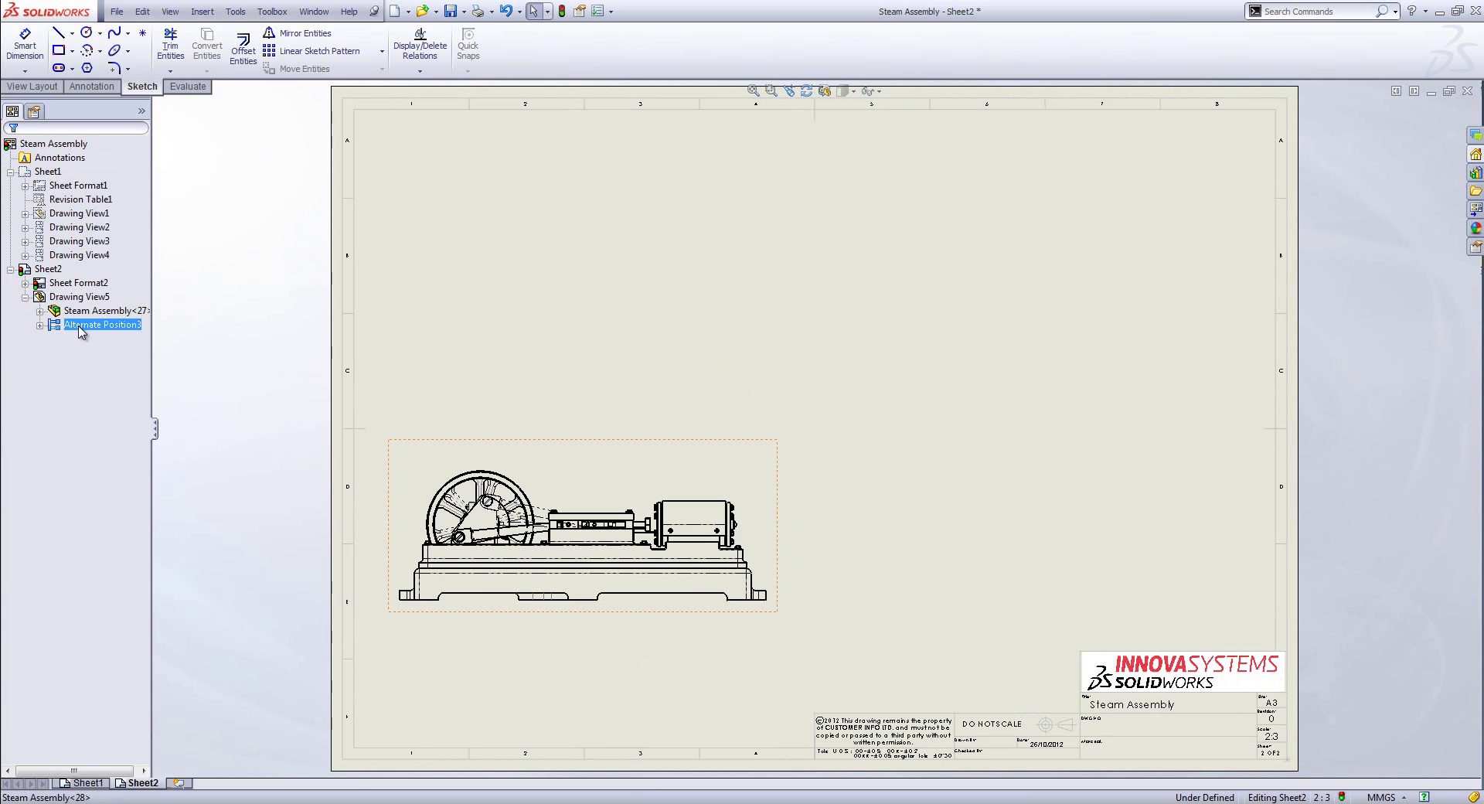
pyautogui.press('Delete')
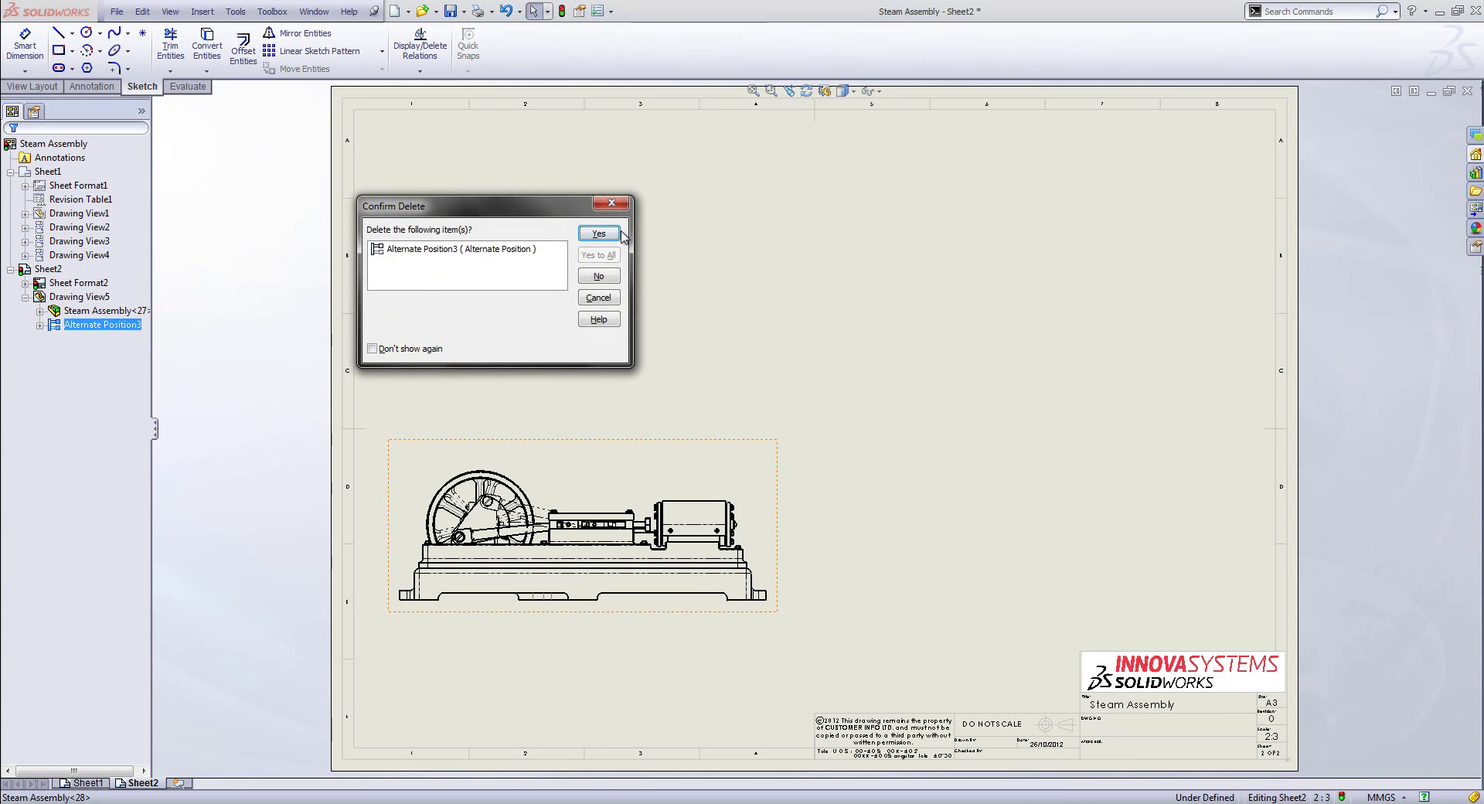
pyautogui.click(618, 233)
# Step: Change the Sheet2 view to isometric orientation and move it to the right side of the sheet above the title block
pyautogui.click(682, 464)
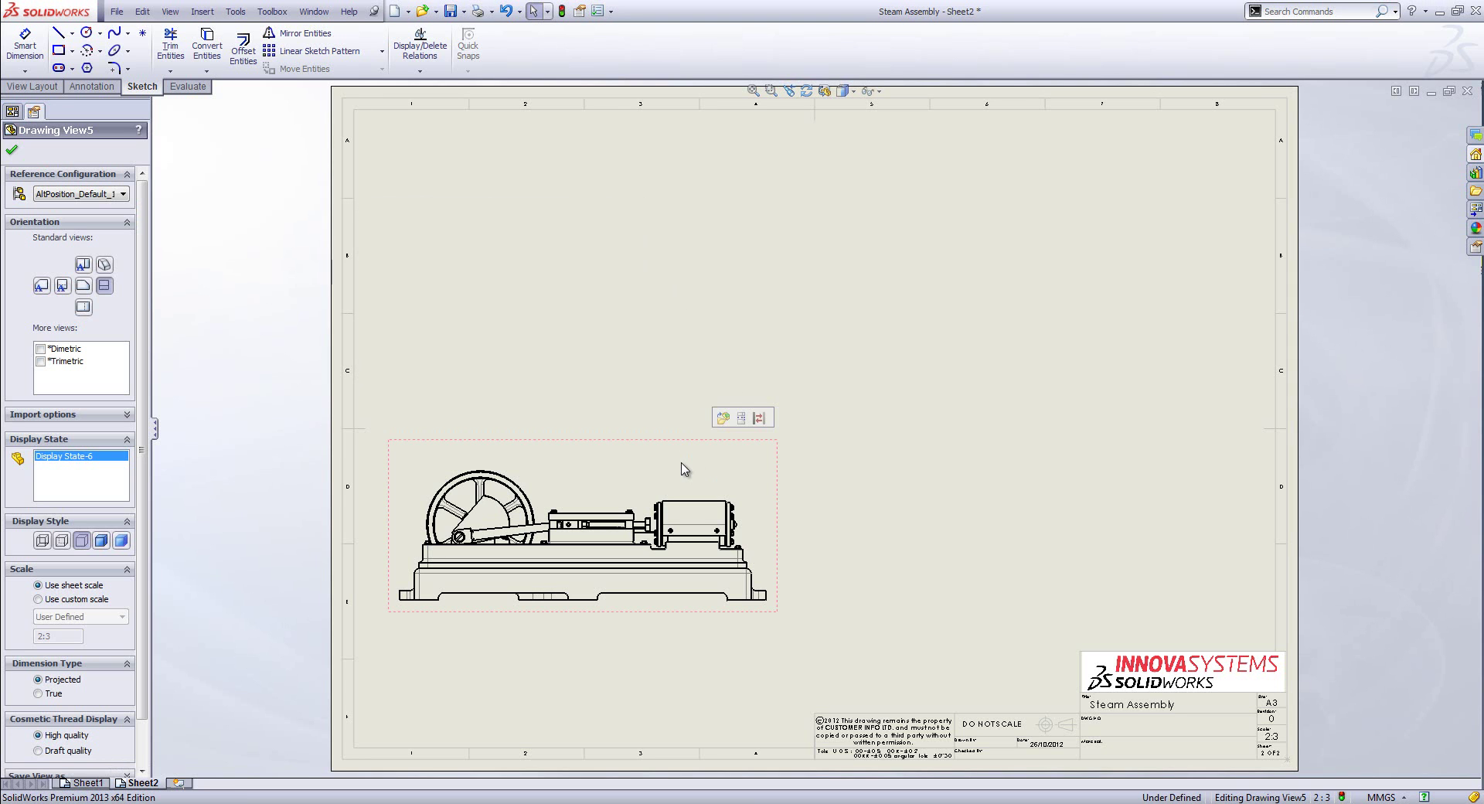
pyautogui.click(104, 265)
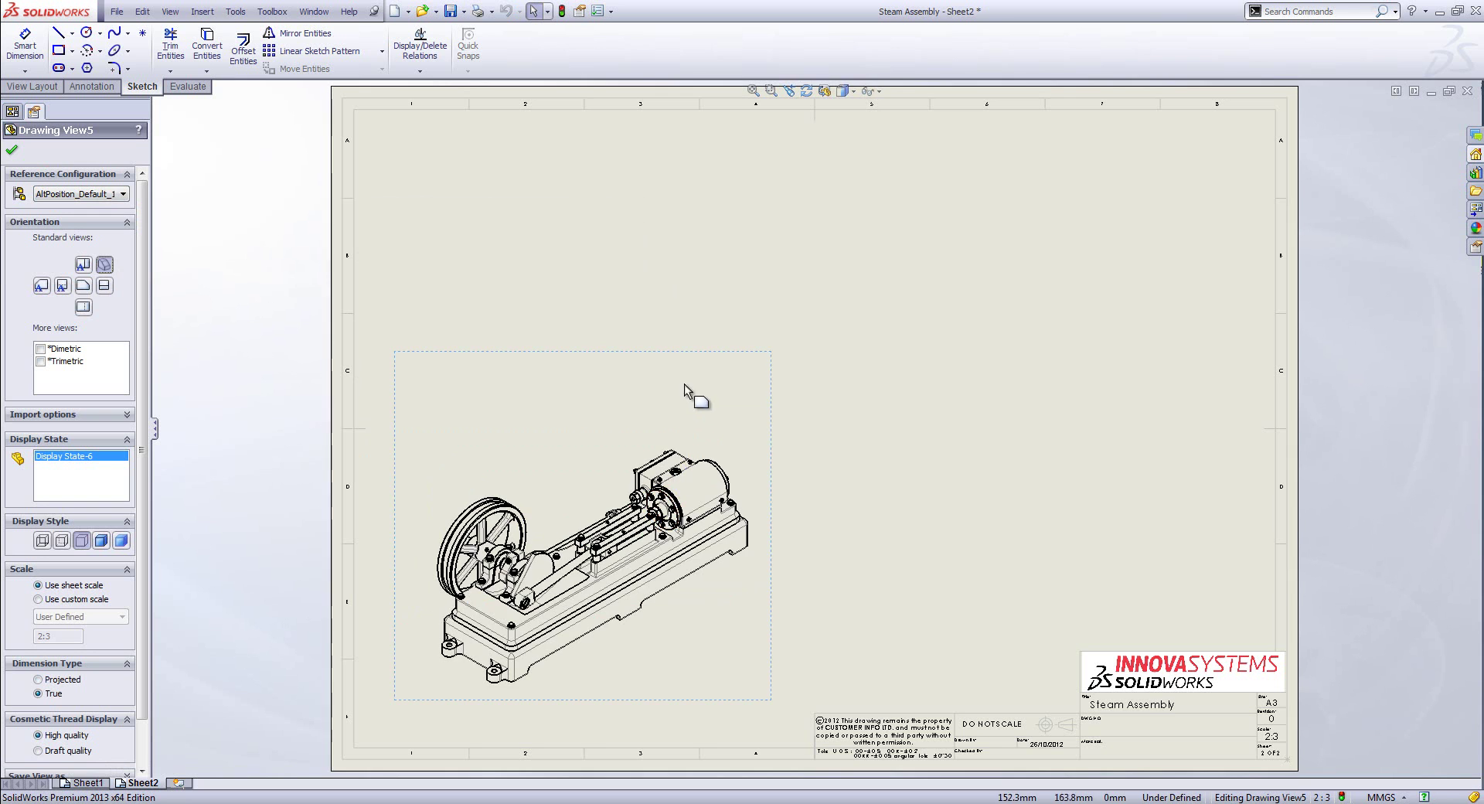
pyautogui.moveTo(698, 356)
pyautogui.mouseDown()
pyautogui.moveTo(805, 367)
pyautogui.moveTo(1177, 301)
pyautogui.mouseUp()
pyautogui.click(1353, 557)
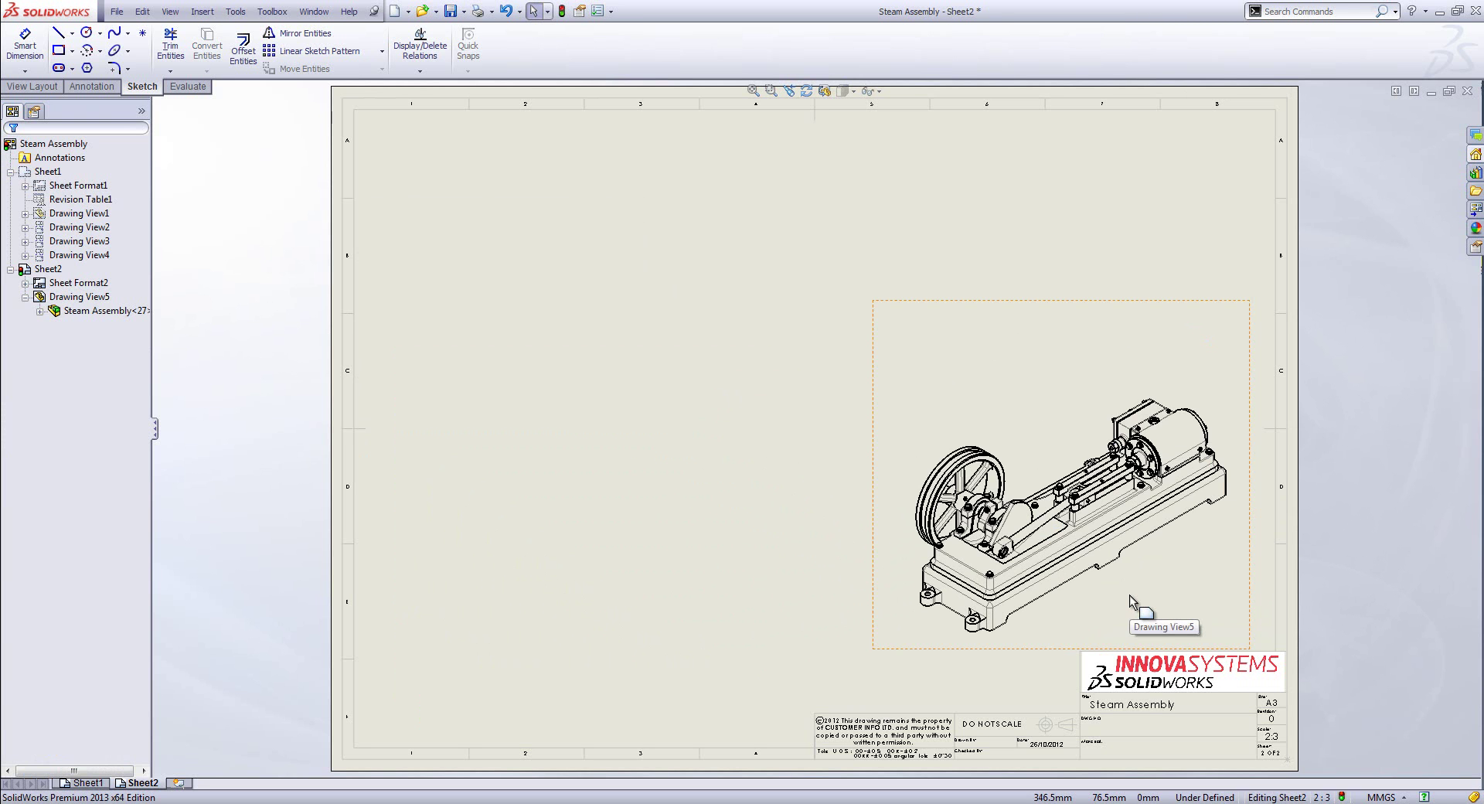
# Step: Switch to the Steam Assembly model, activate the Default configuration and add a new configuration named Explode
pyautogui.hotkey('ctrl', 'Tab')
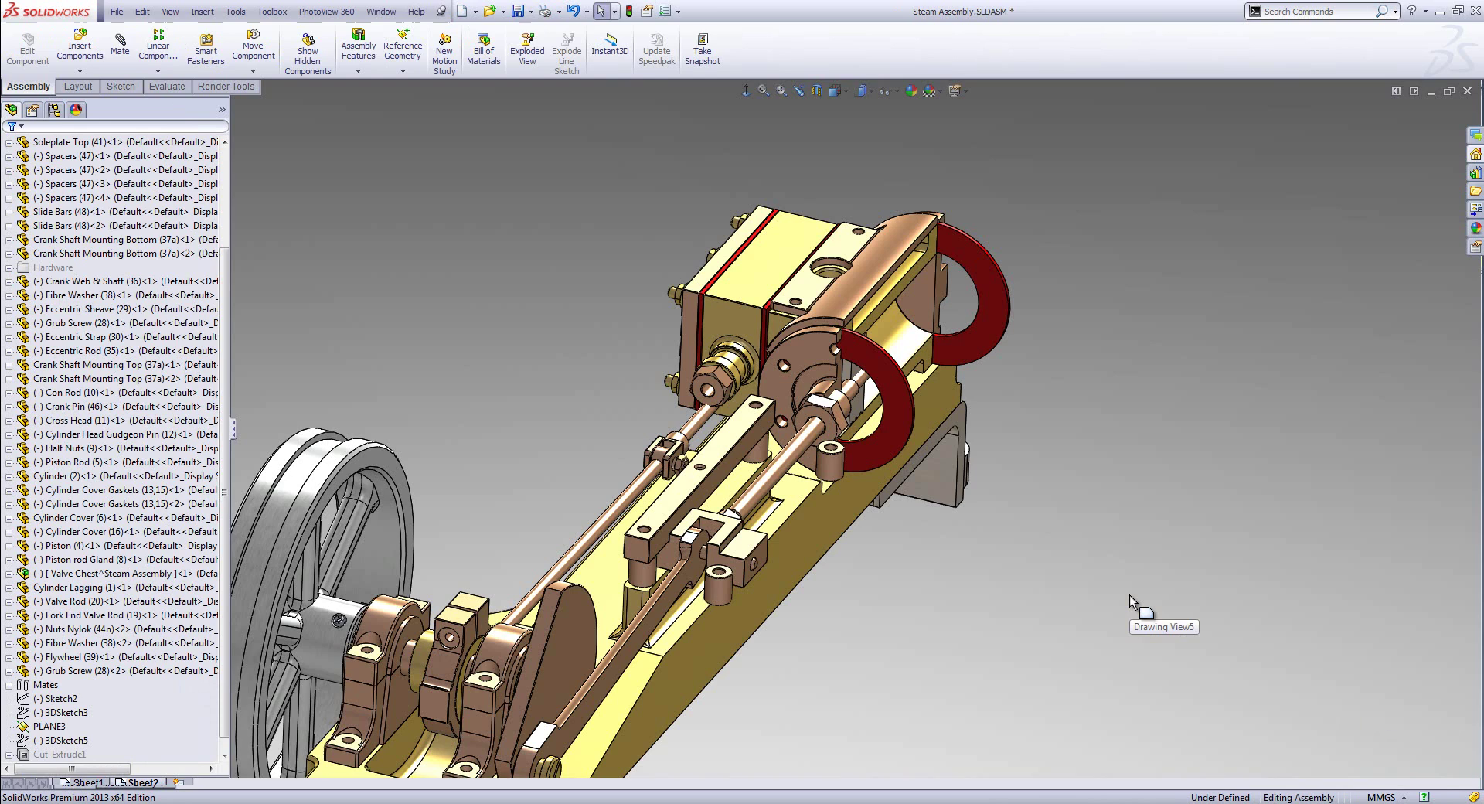
pyautogui.press('f')
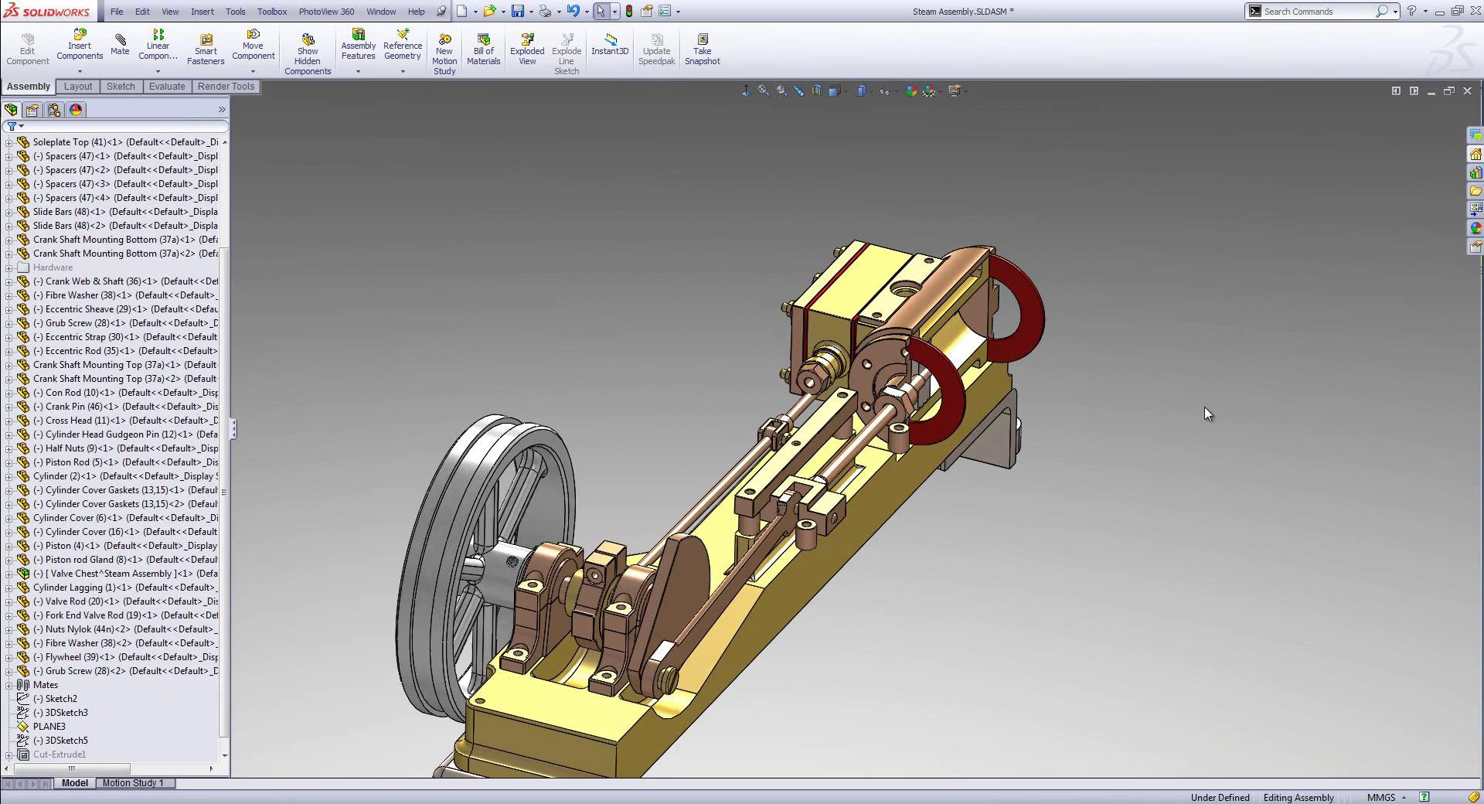
pyautogui.click(54, 110)
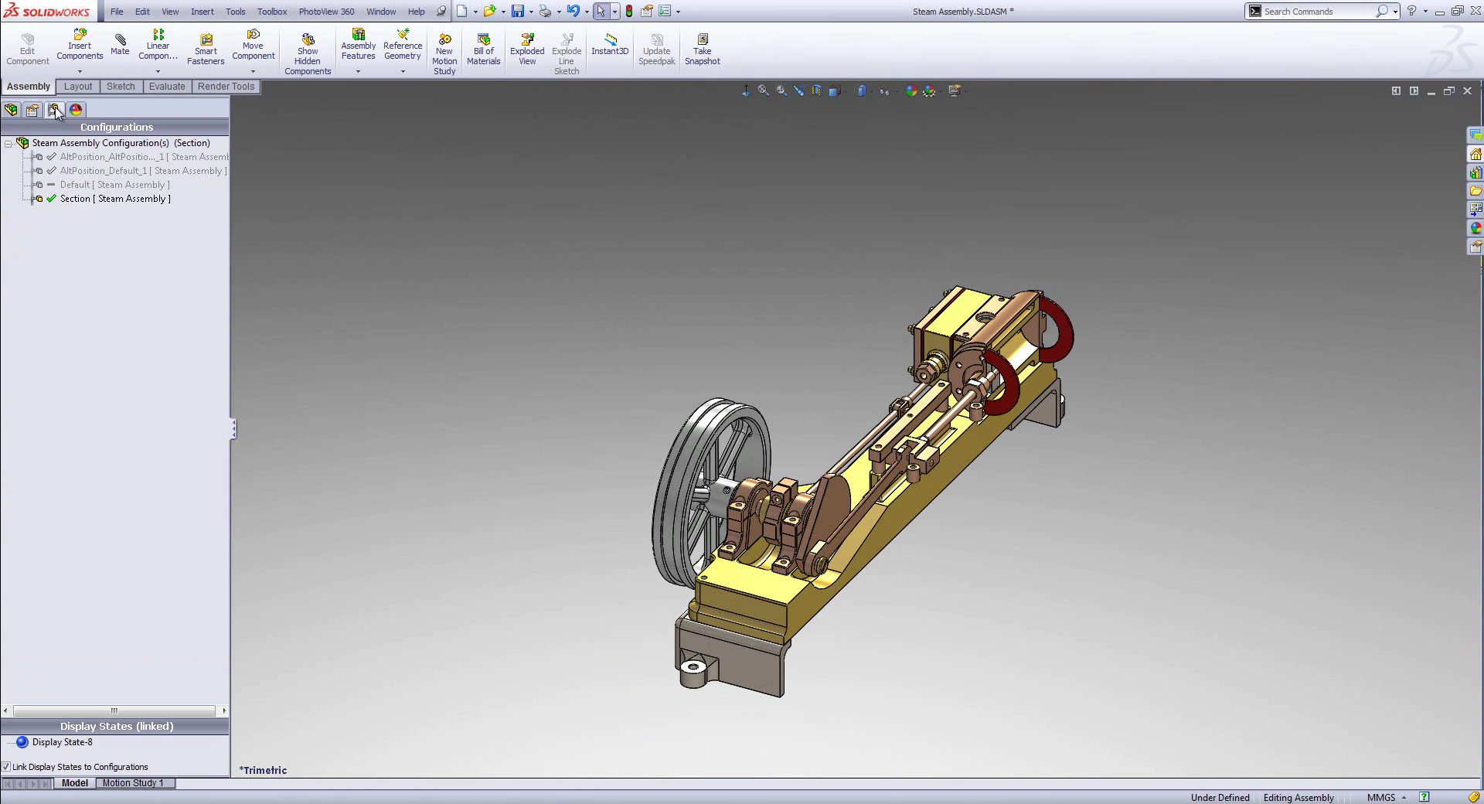
pyautogui.doubleClick(81, 184)
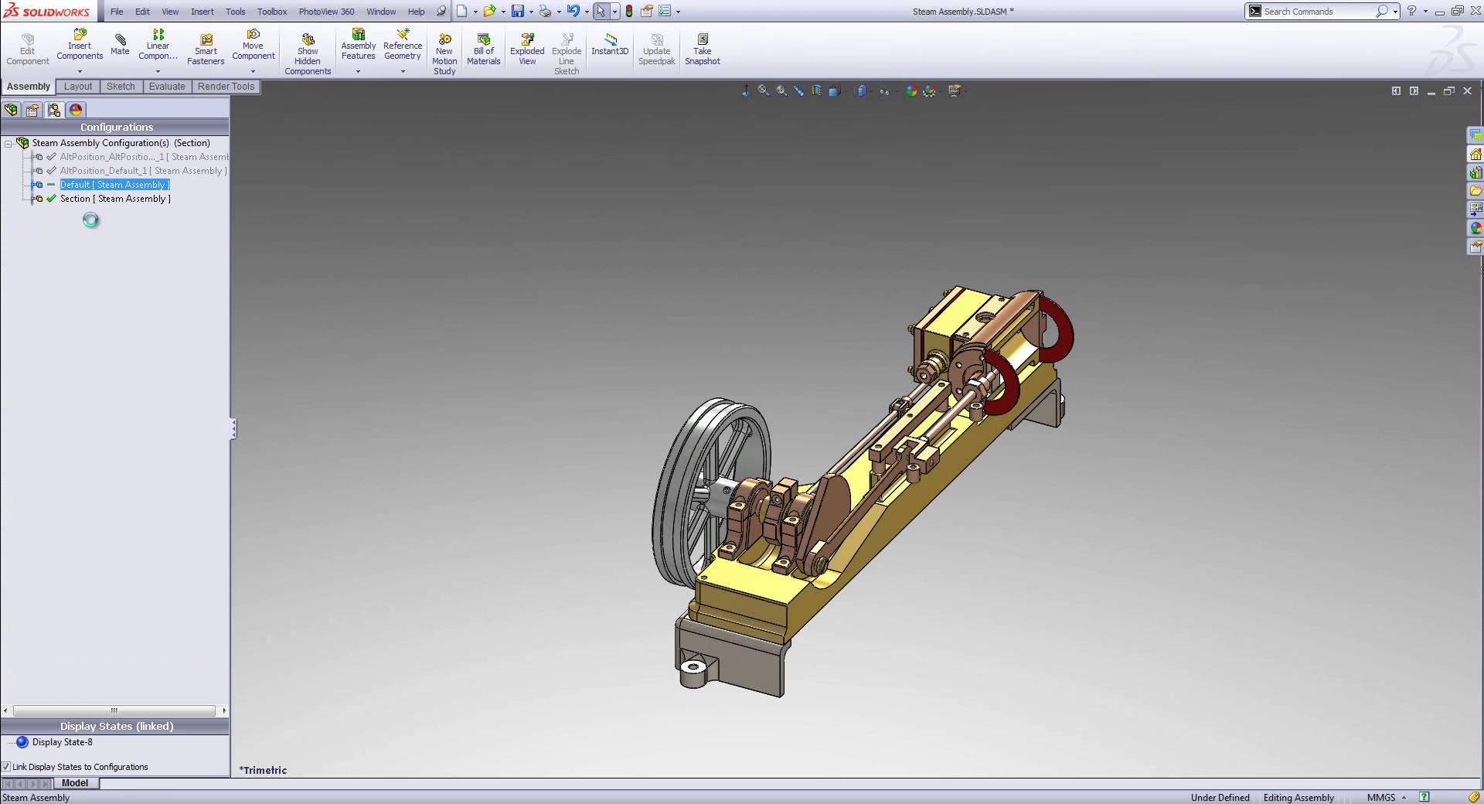
pyautogui.rightClick(105, 334)
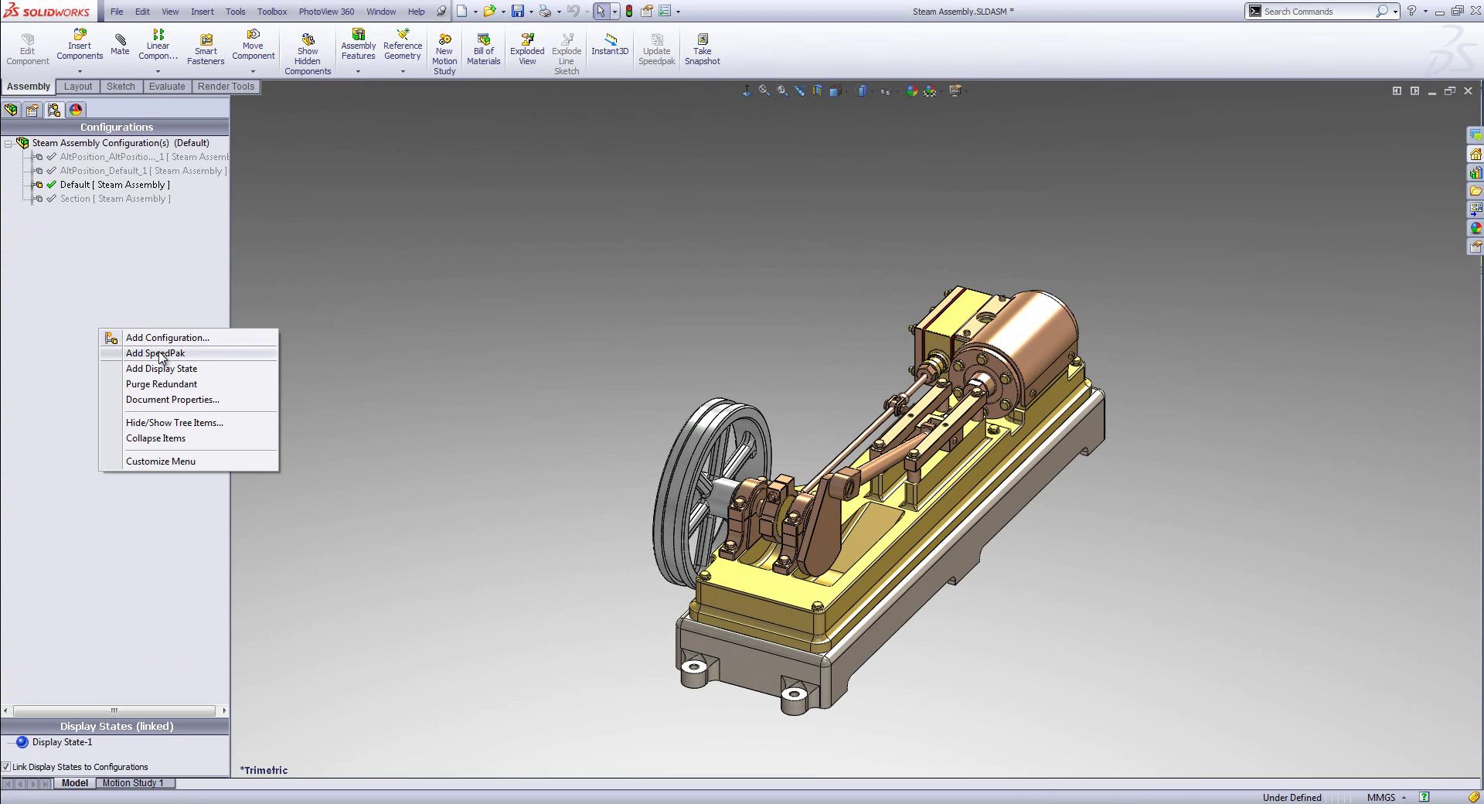
pyautogui.click(127, 338)
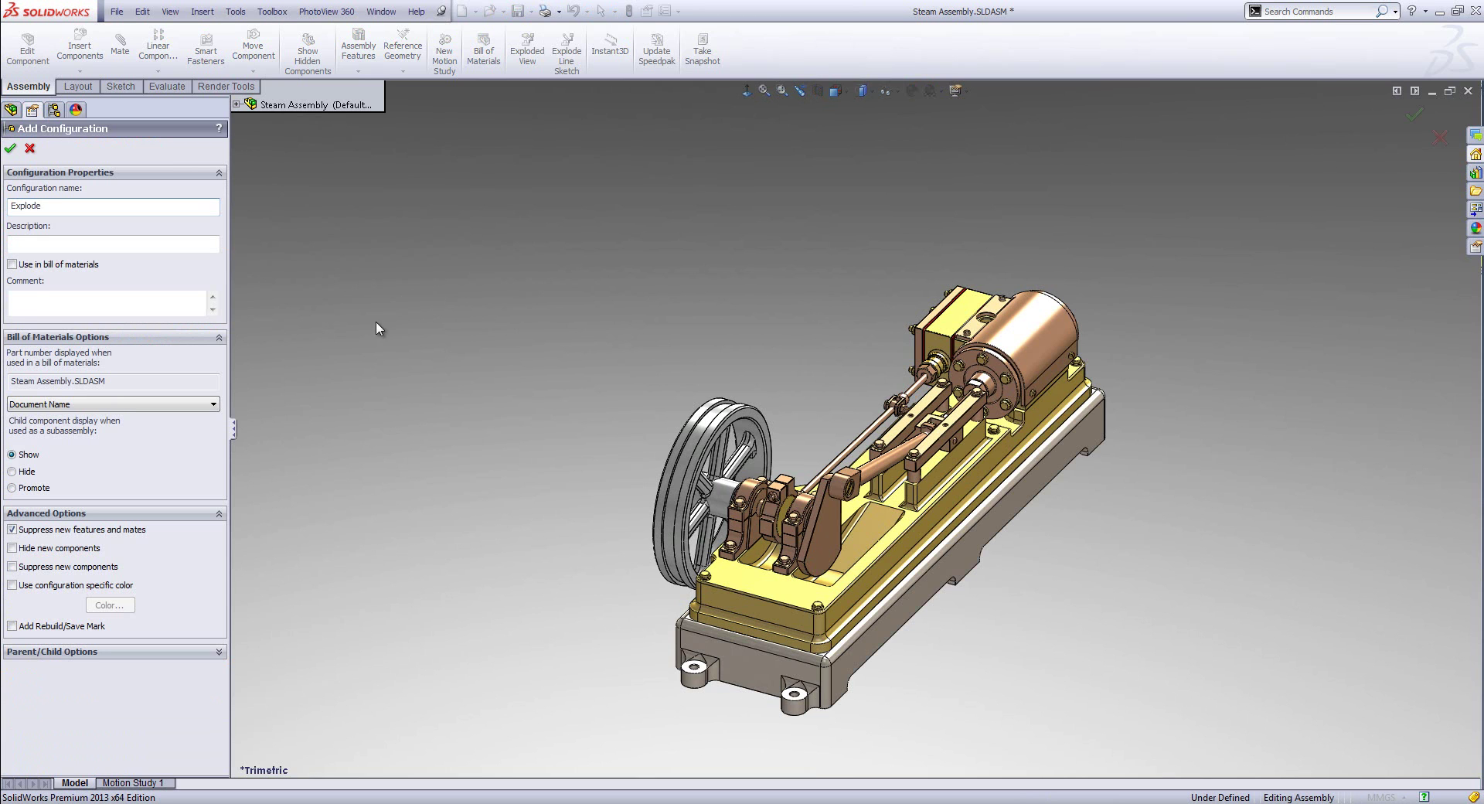
pyautogui.click(10, 147)
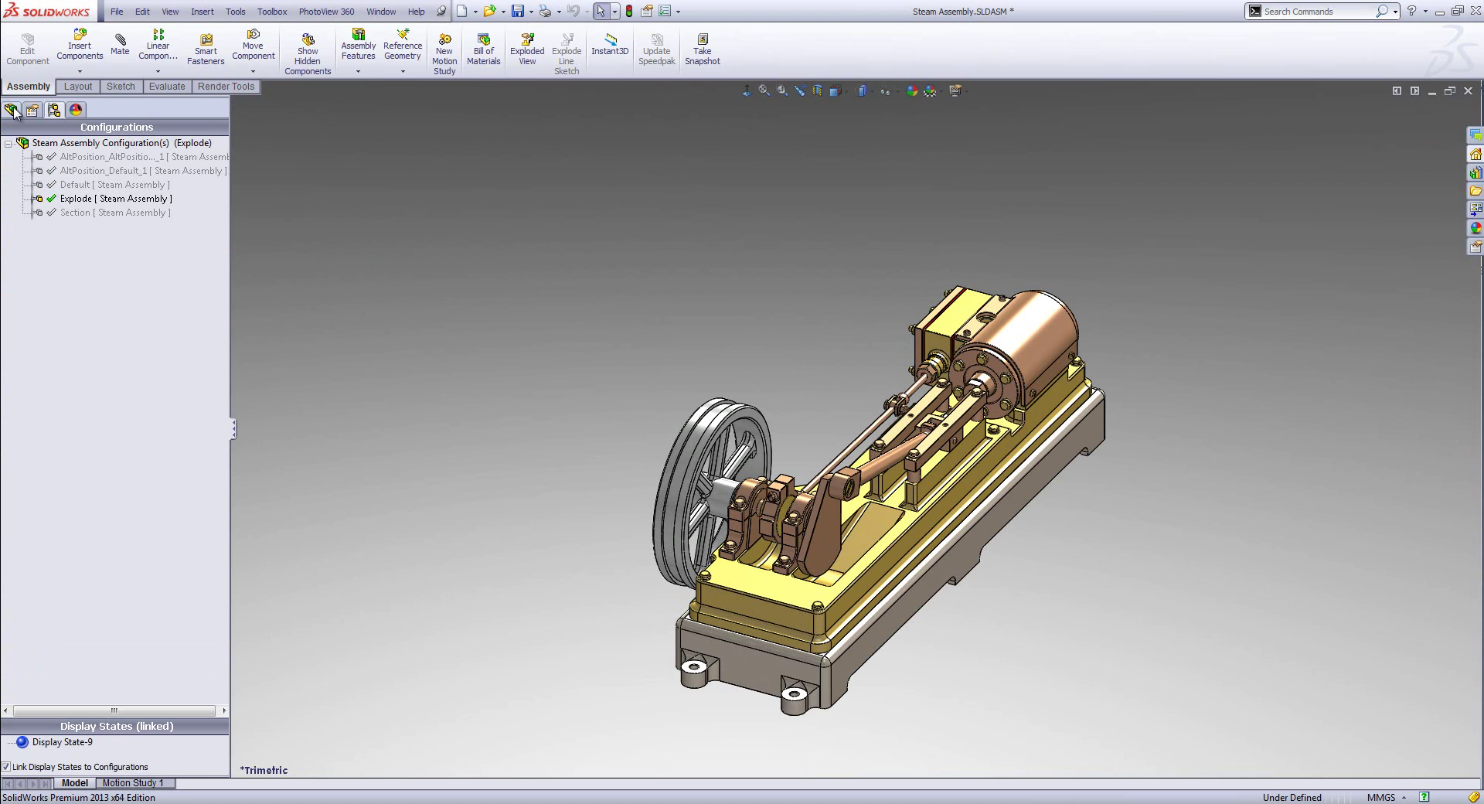
# Step: Start an exploded view, move the Valve Chest subassembly about 34 mm sideways away from the cylinder, and reuse its subassembly explode
pyautogui.click(527, 51)
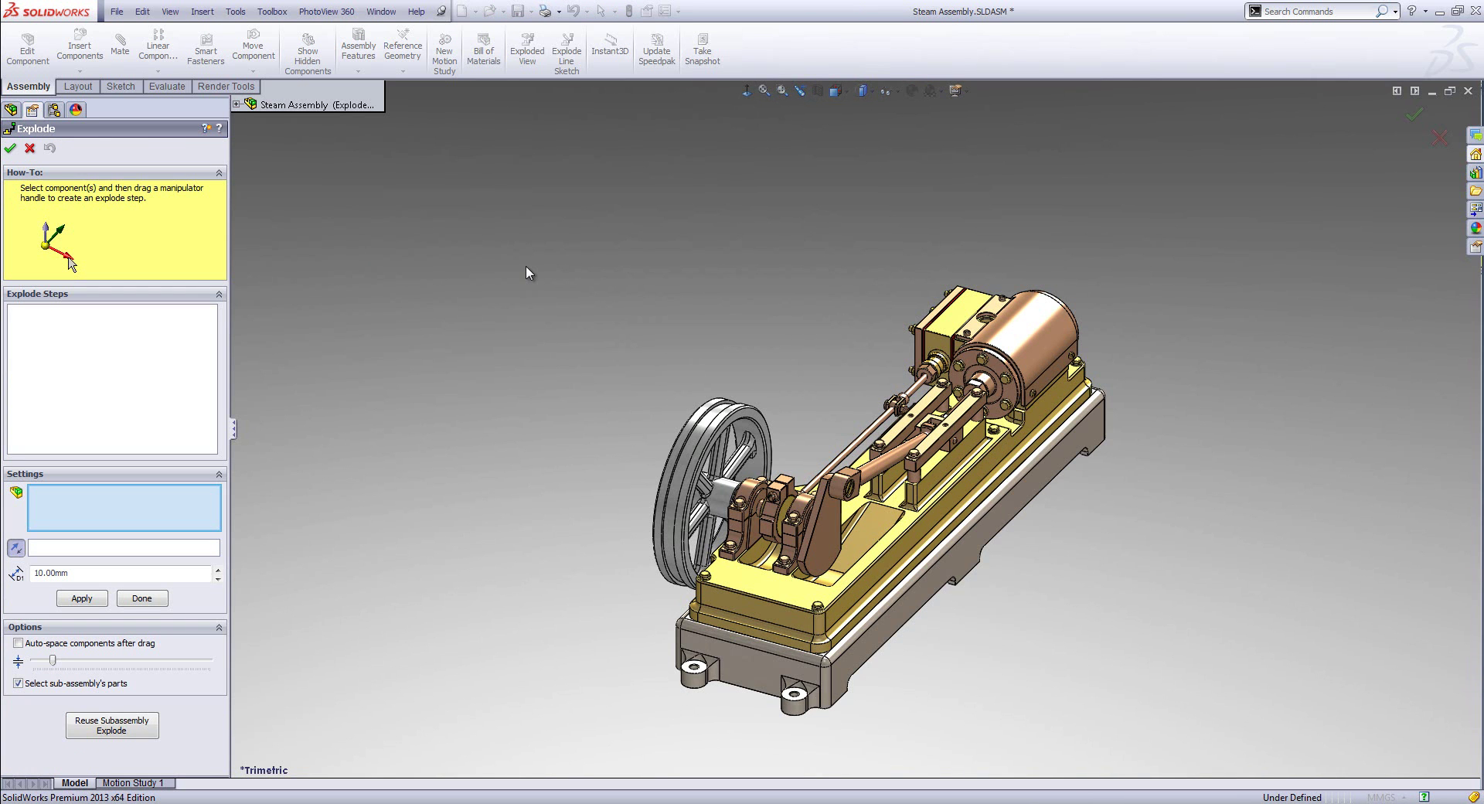
pyautogui.click(972, 310)
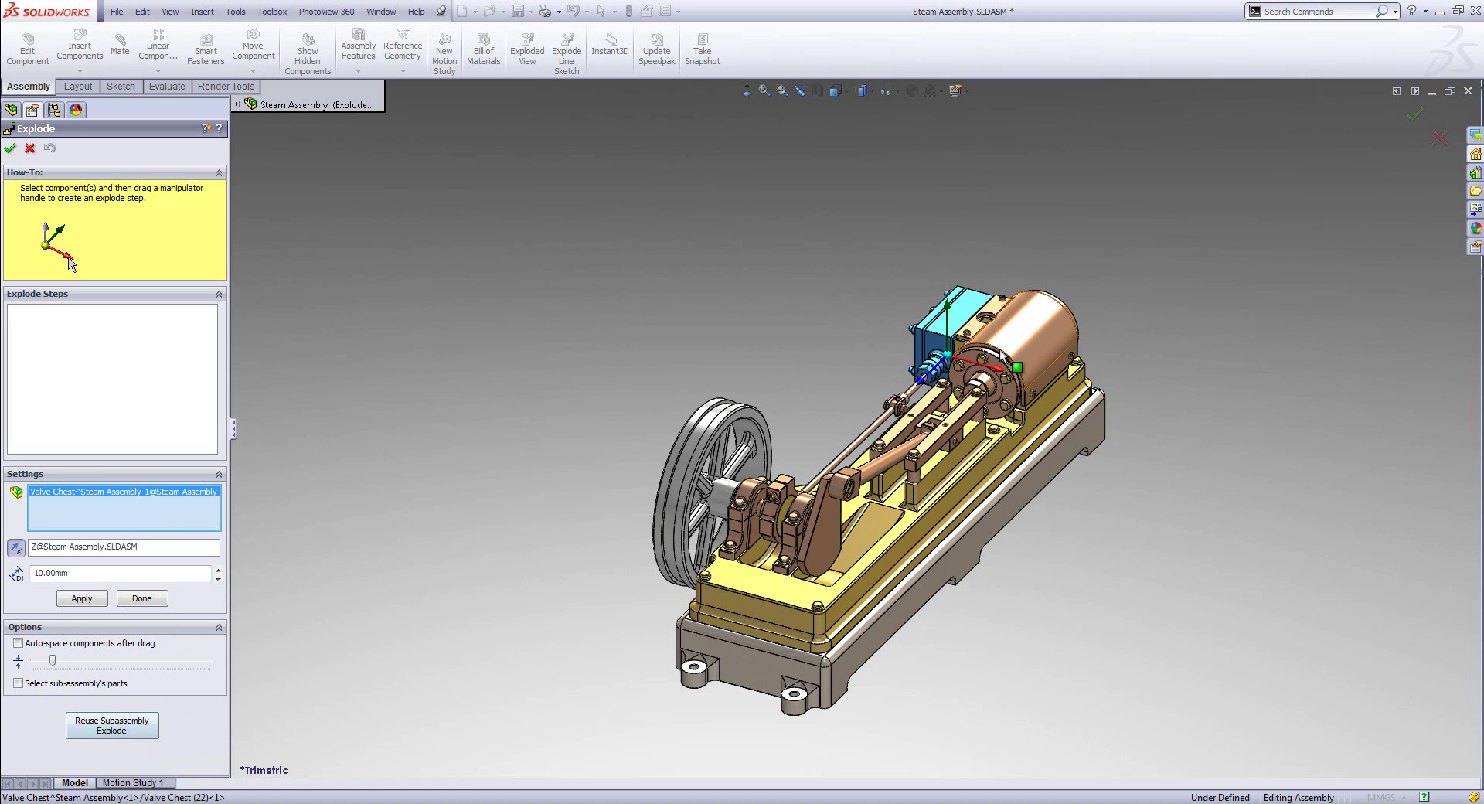
pyautogui.moveTo(921, 377); pyautogui.dragTo(915, 340)
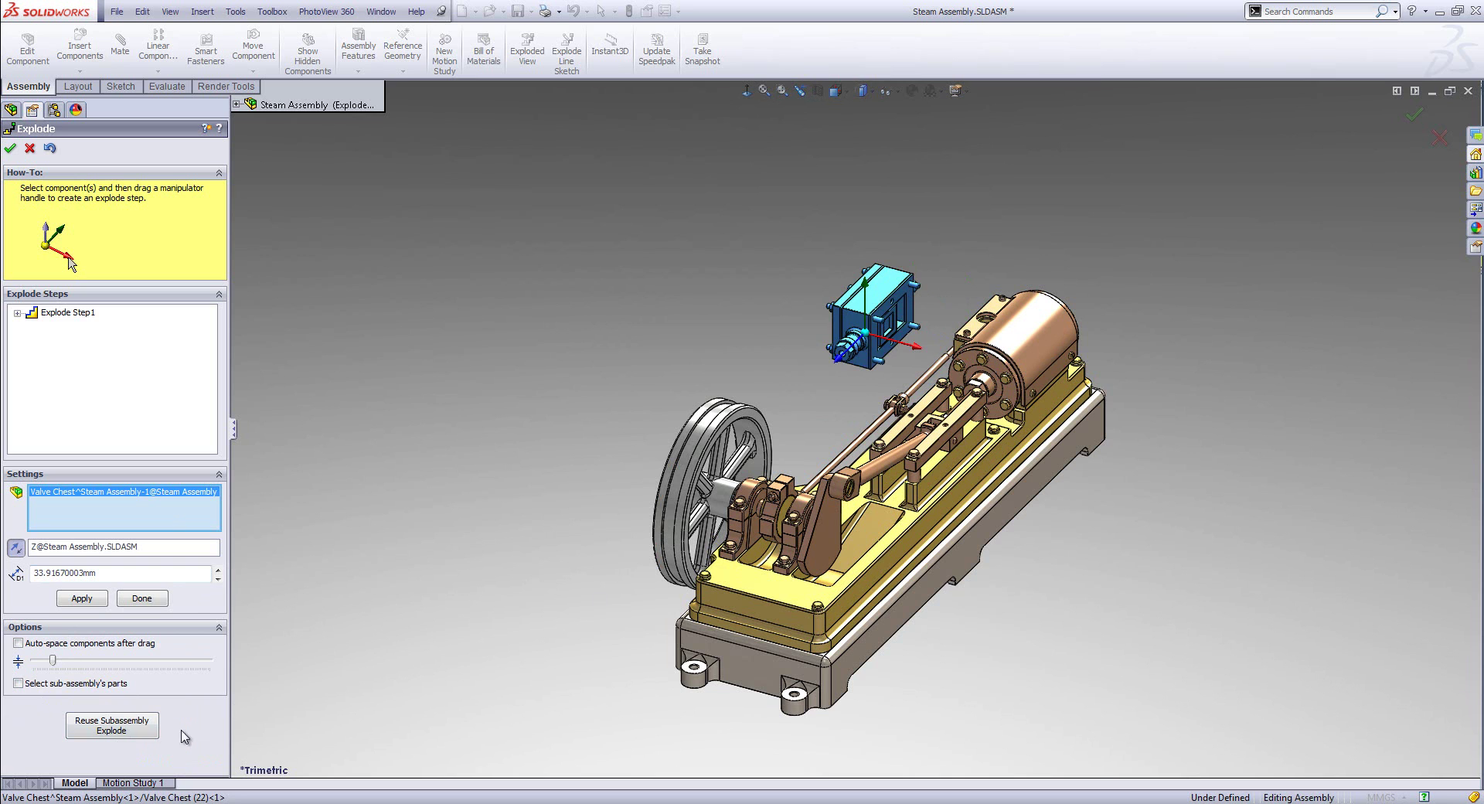
pyautogui.click(132, 729)
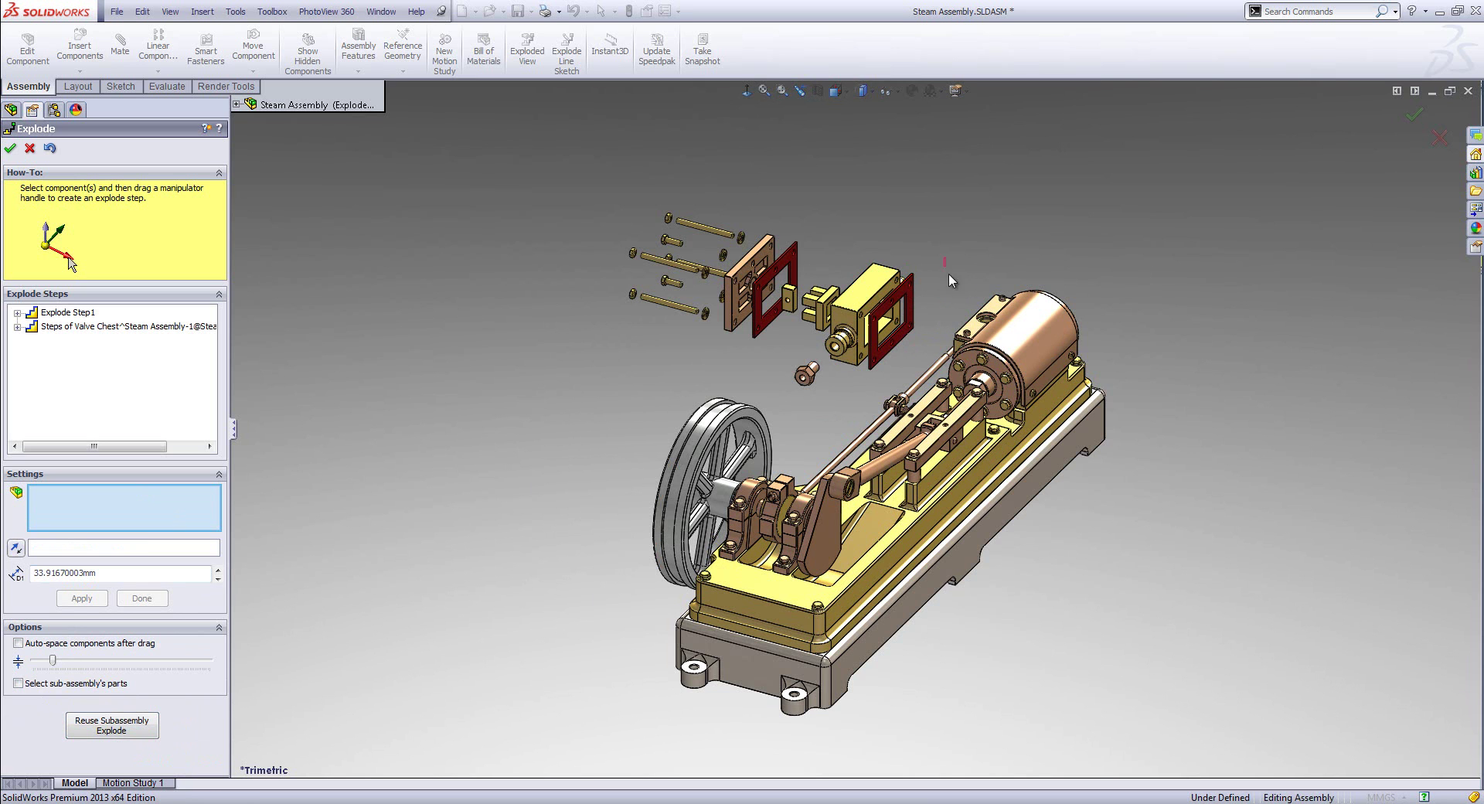
# Step: Explode the cylinder components about 69 mm rearward along the engine's length with auto-spacing, and tighten the spacing between them
pyautogui.click(1149, 442)
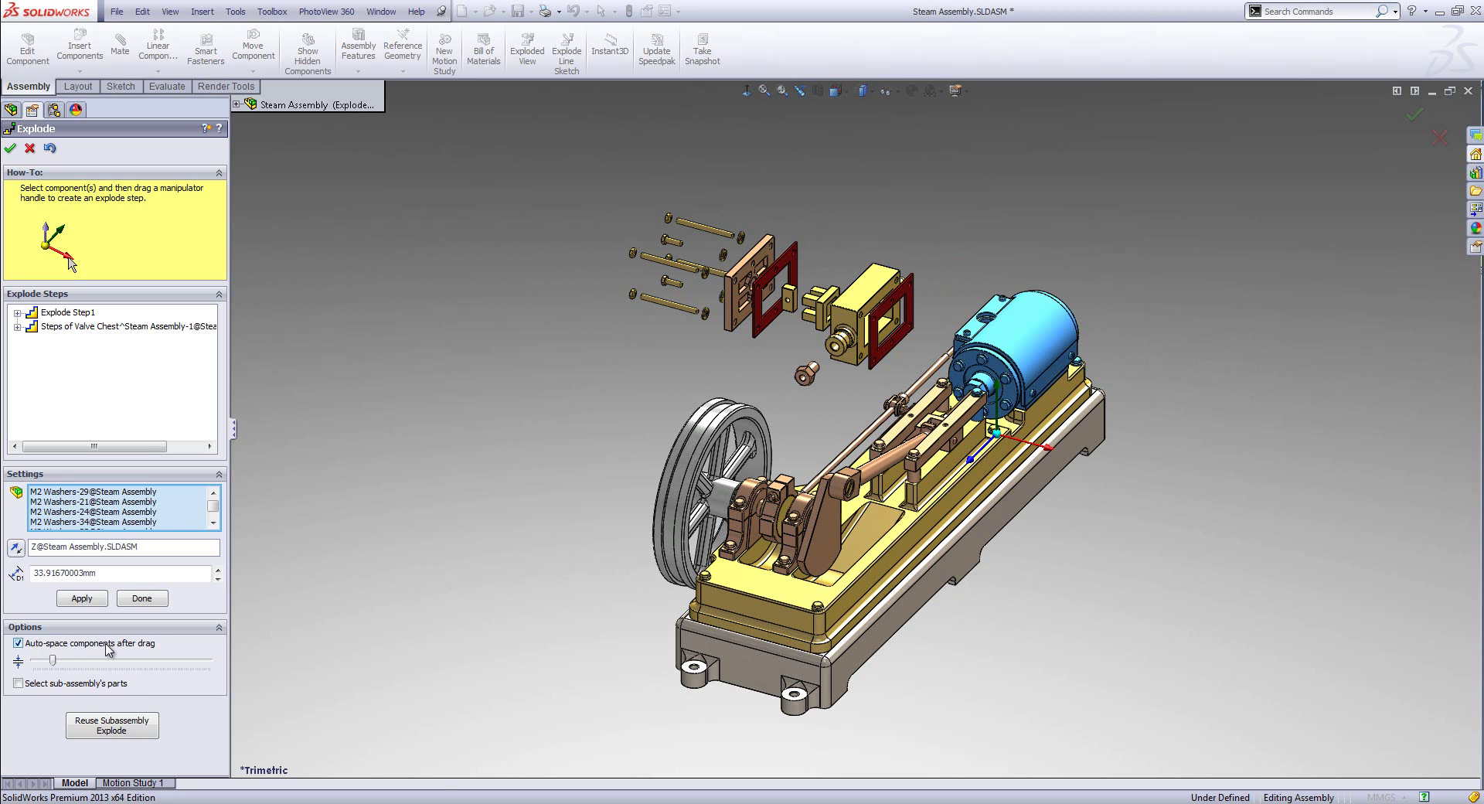
pyautogui.moveTo(975, 454); pyautogui.dragTo(1071, 386)
pyautogui.moveTo(1074, 378); pyautogui.dragTo(1129, 324)
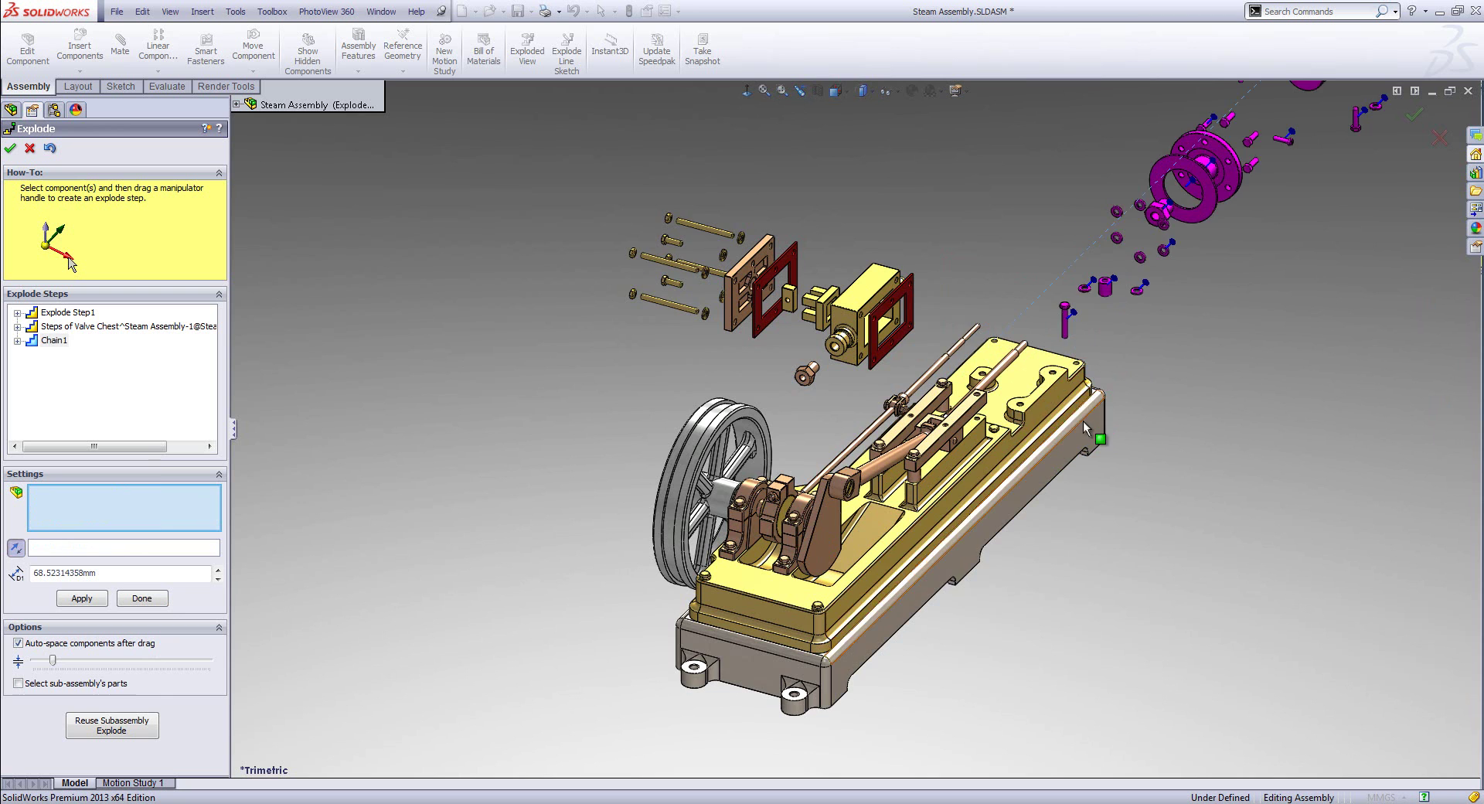
pyautogui.scroll(-3, 1092, 443)
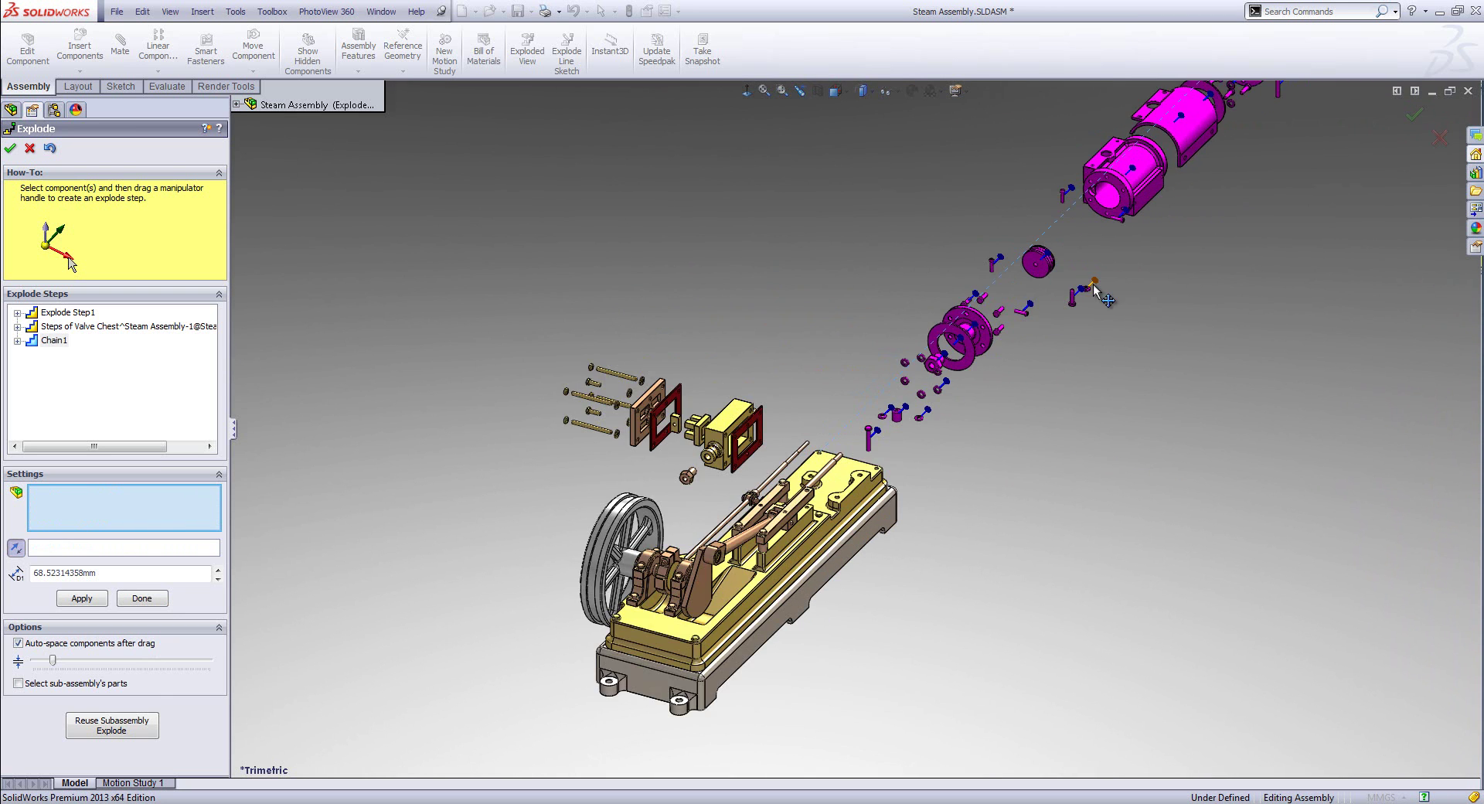
pyautogui.scroll(-2, 1098, 263)
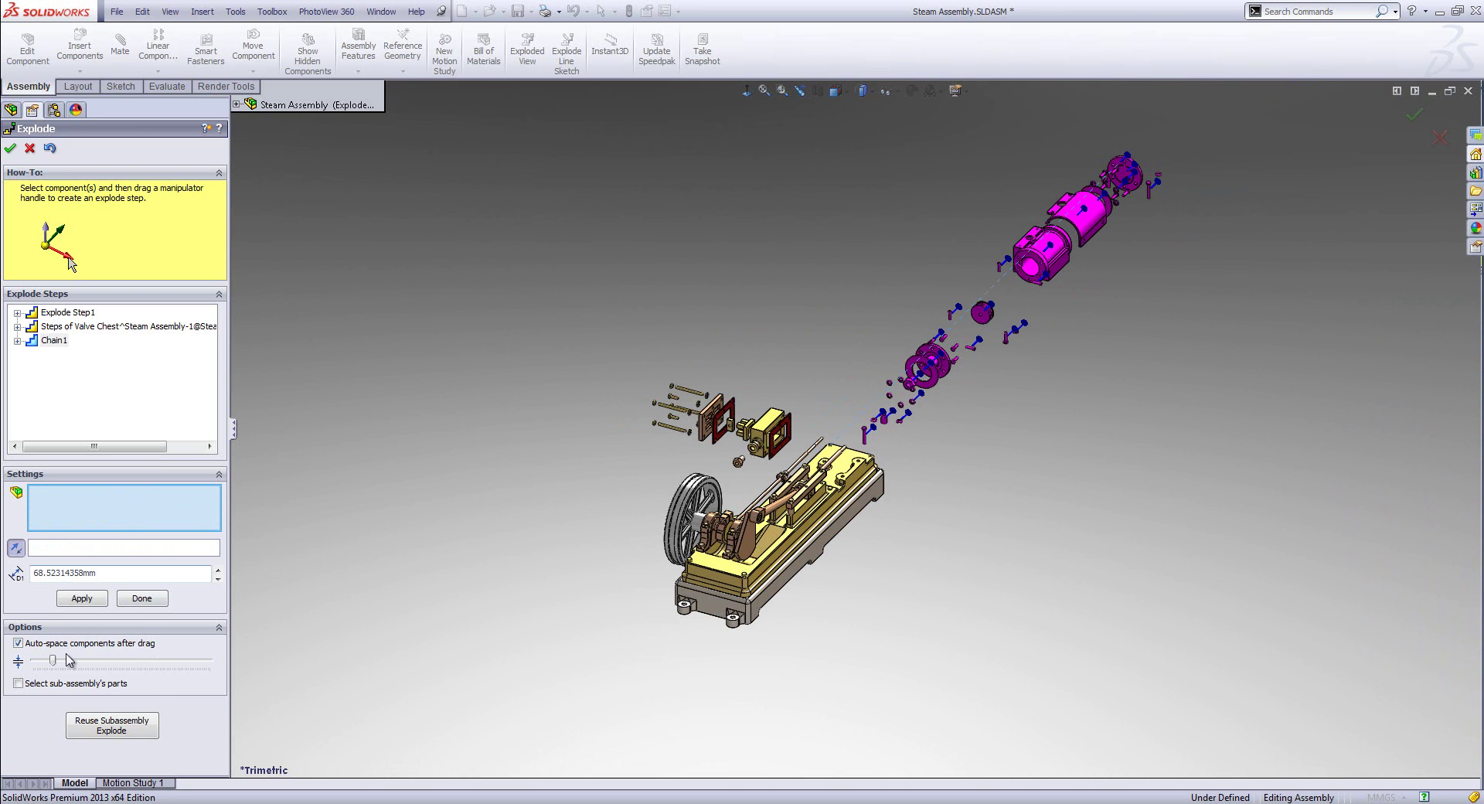
pyautogui.moveTo(52, 661); pyautogui.dragTo(46, 661)
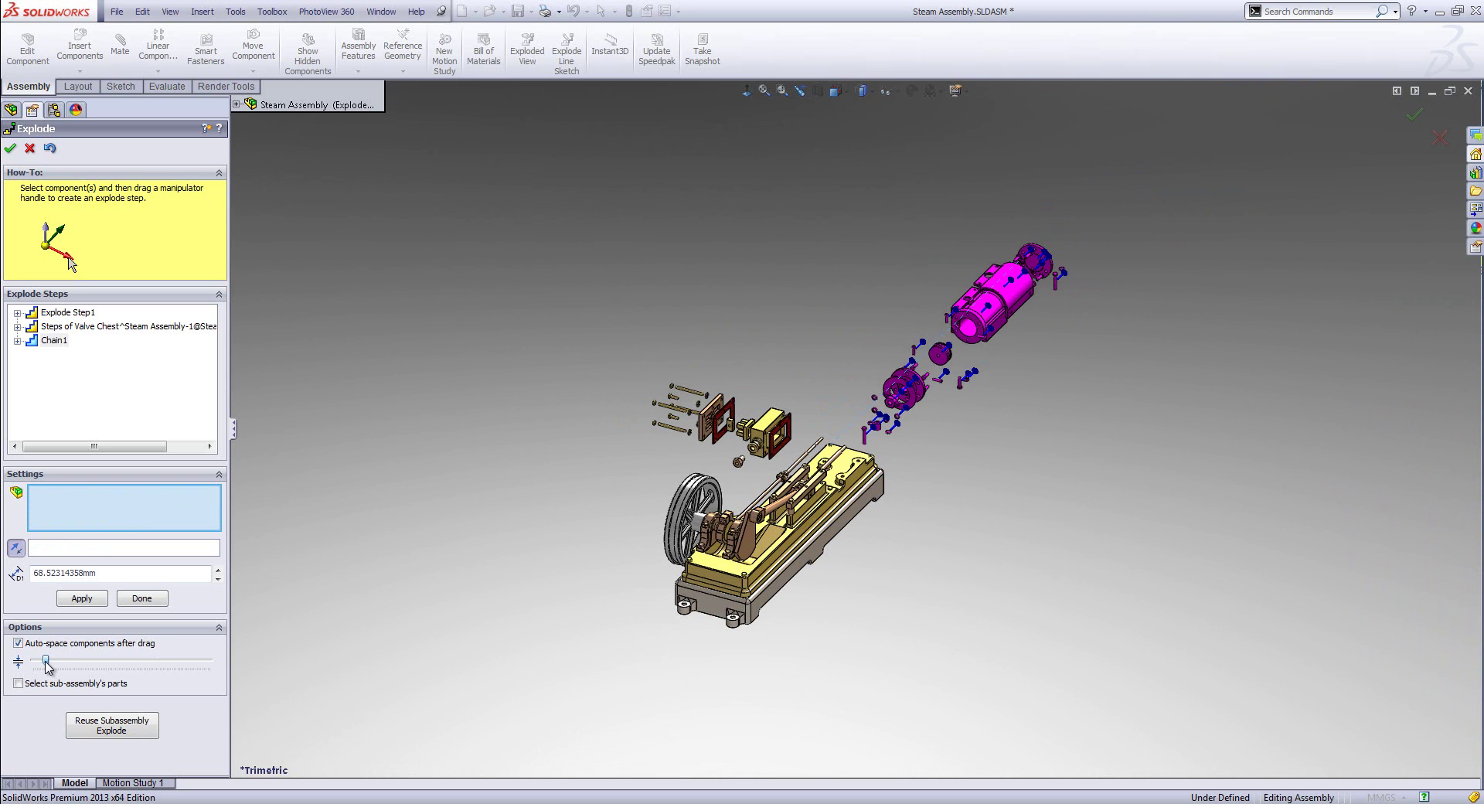
pyautogui.click(865, 662)
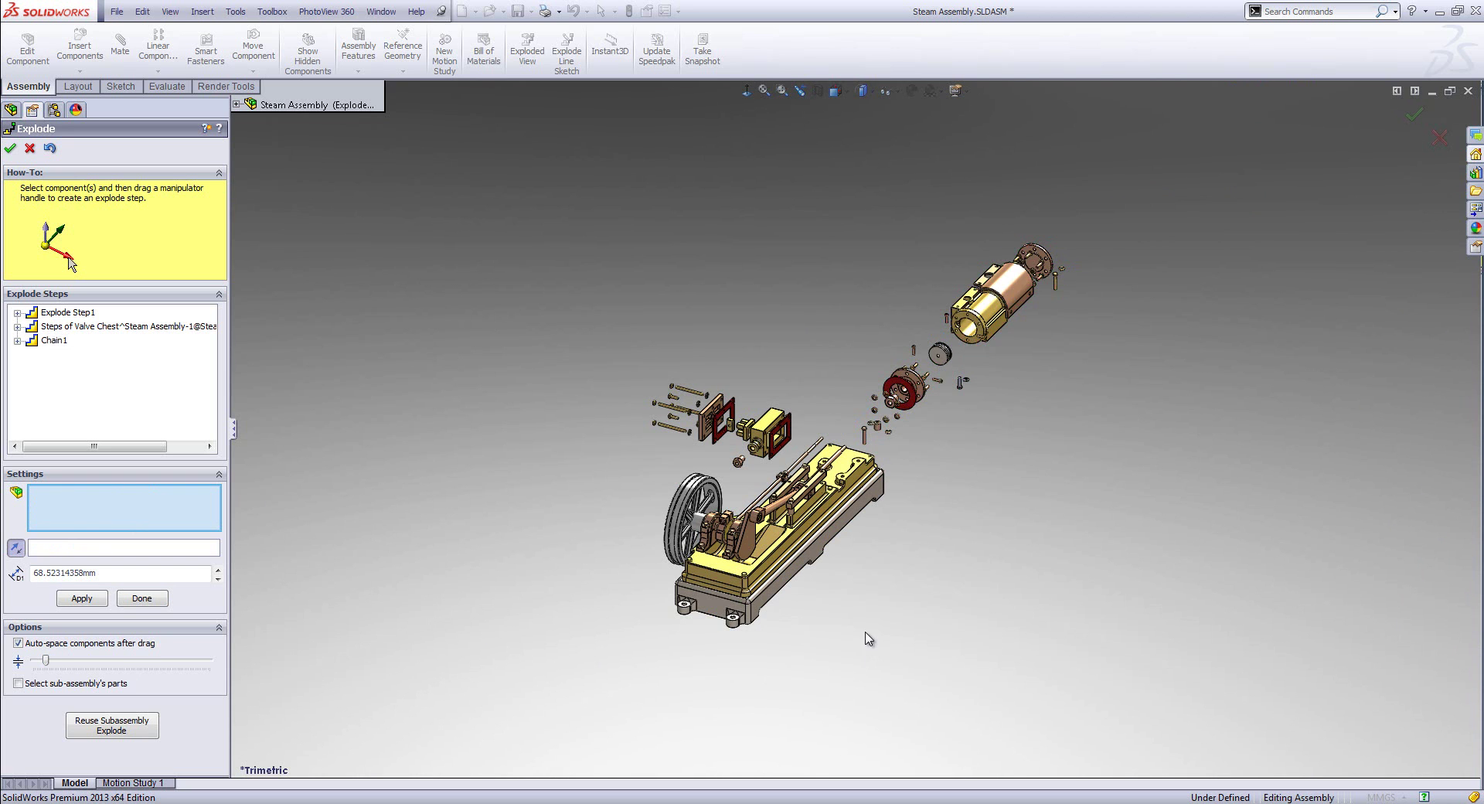
# Step: Explode the flywheel and crankshaft components, without the Valve Chest, about 56 mm sideways as an auto-spaced chain and reduce its spacing
pyautogui.scroll(-2, 858, 665)
pyautogui.moveTo(639, 505); pyautogui.dragTo(797, 655)
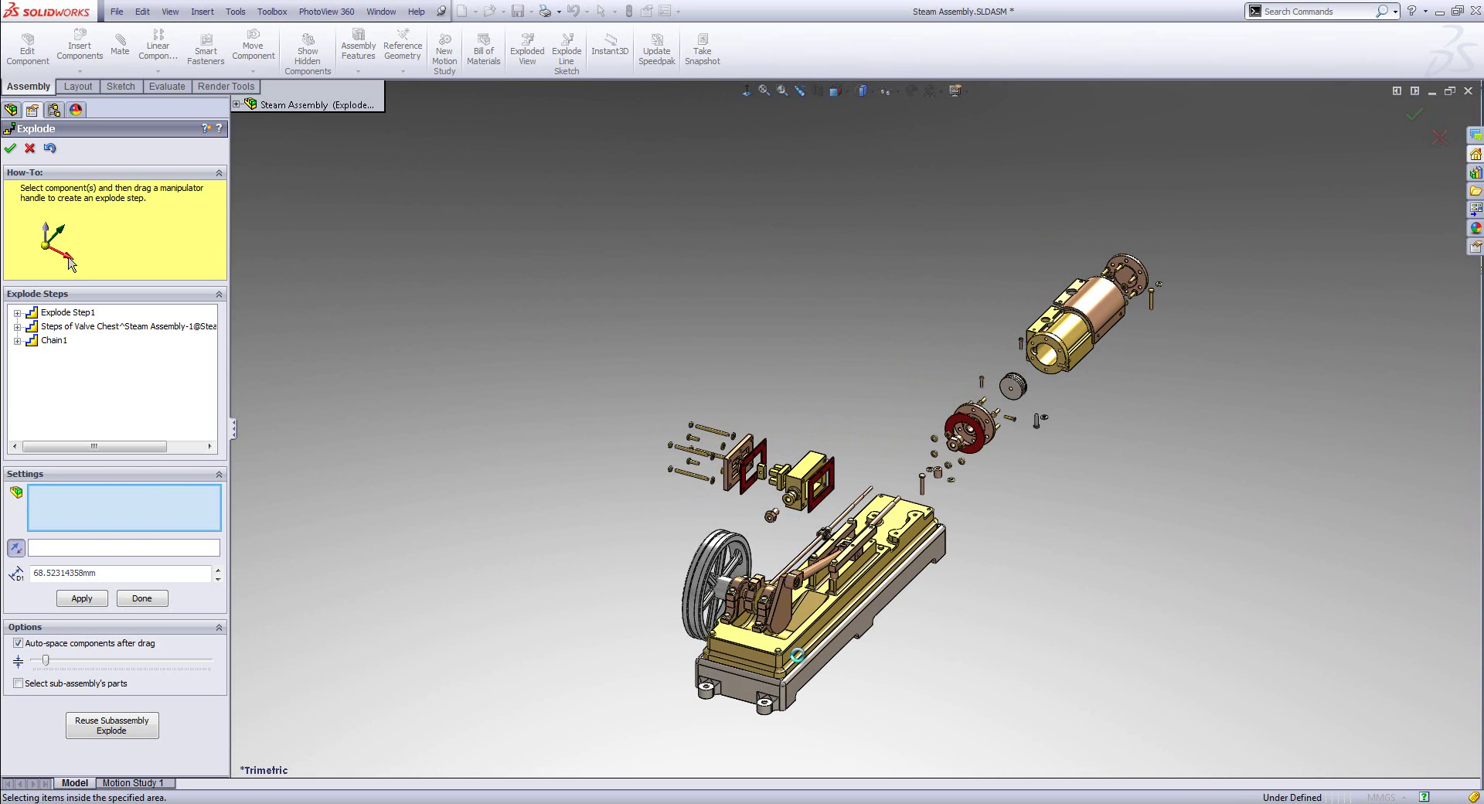
pyautogui.keyDown('ctrl'); pyautogui.click(785, 504); pyautogui.keyUp('ctrl')
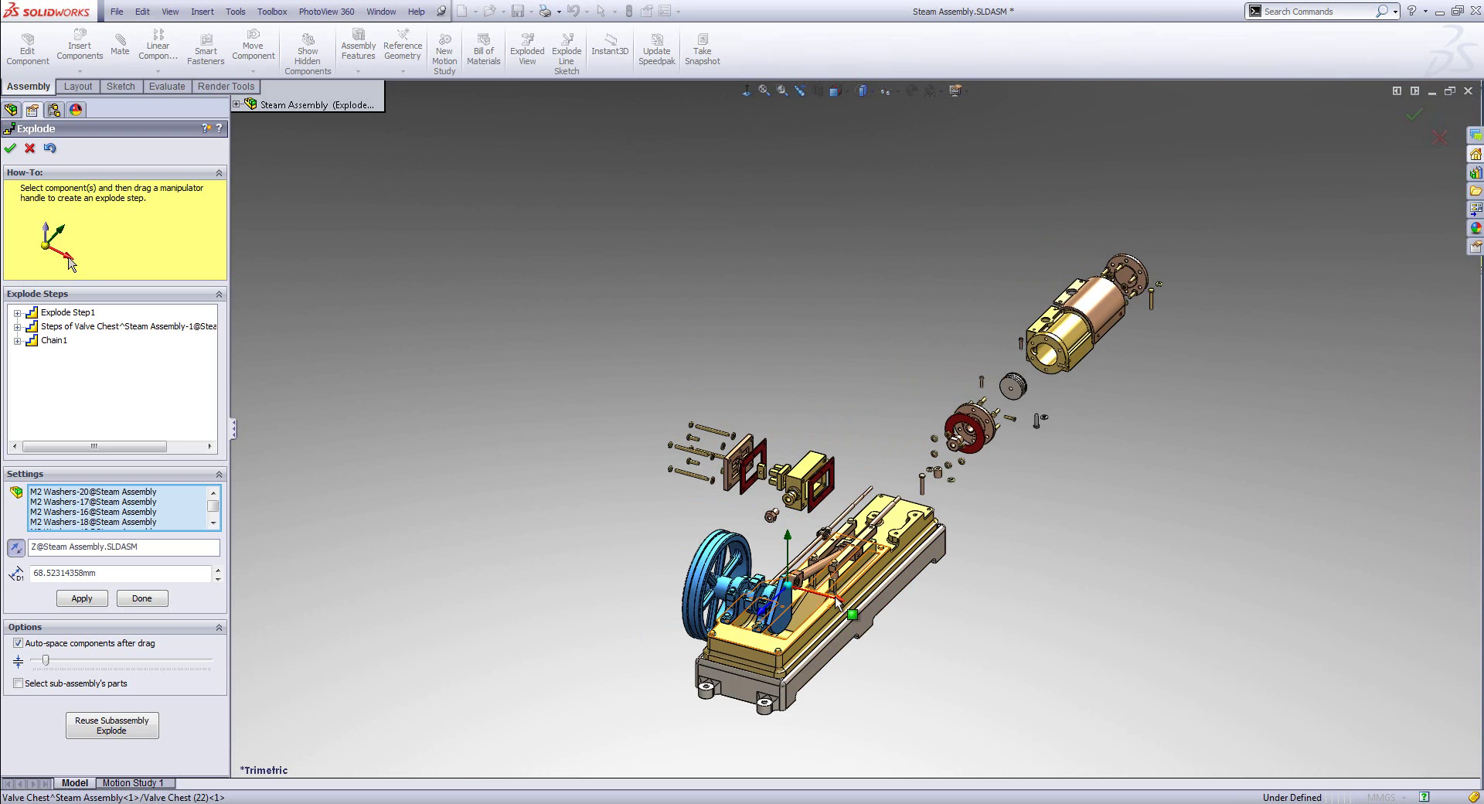
pyautogui.moveTo(837, 600); pyautogui.dragTo(749, 584)
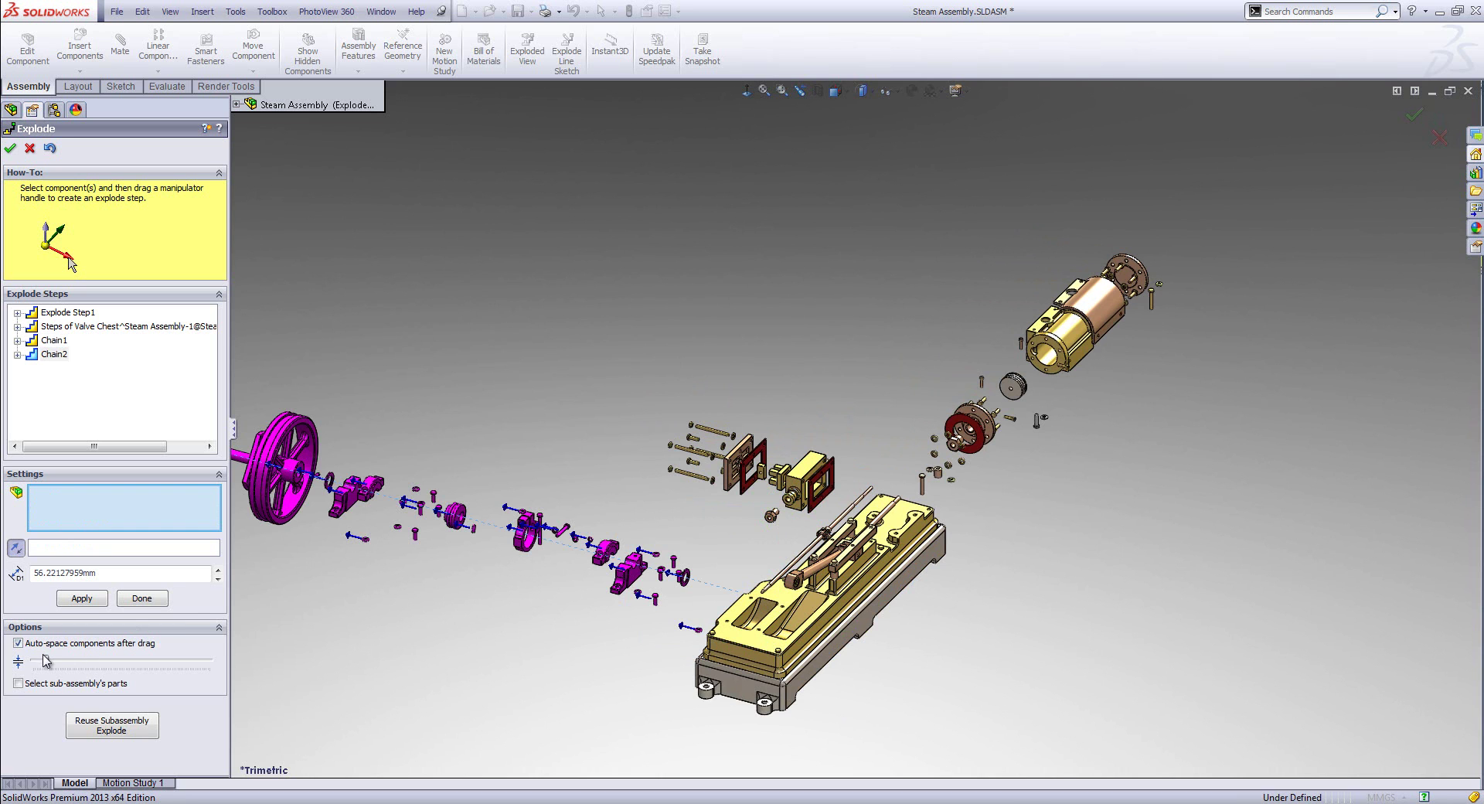
pyautogui.moveTo(44, 661); pyautogui.dragTo(41, 662)
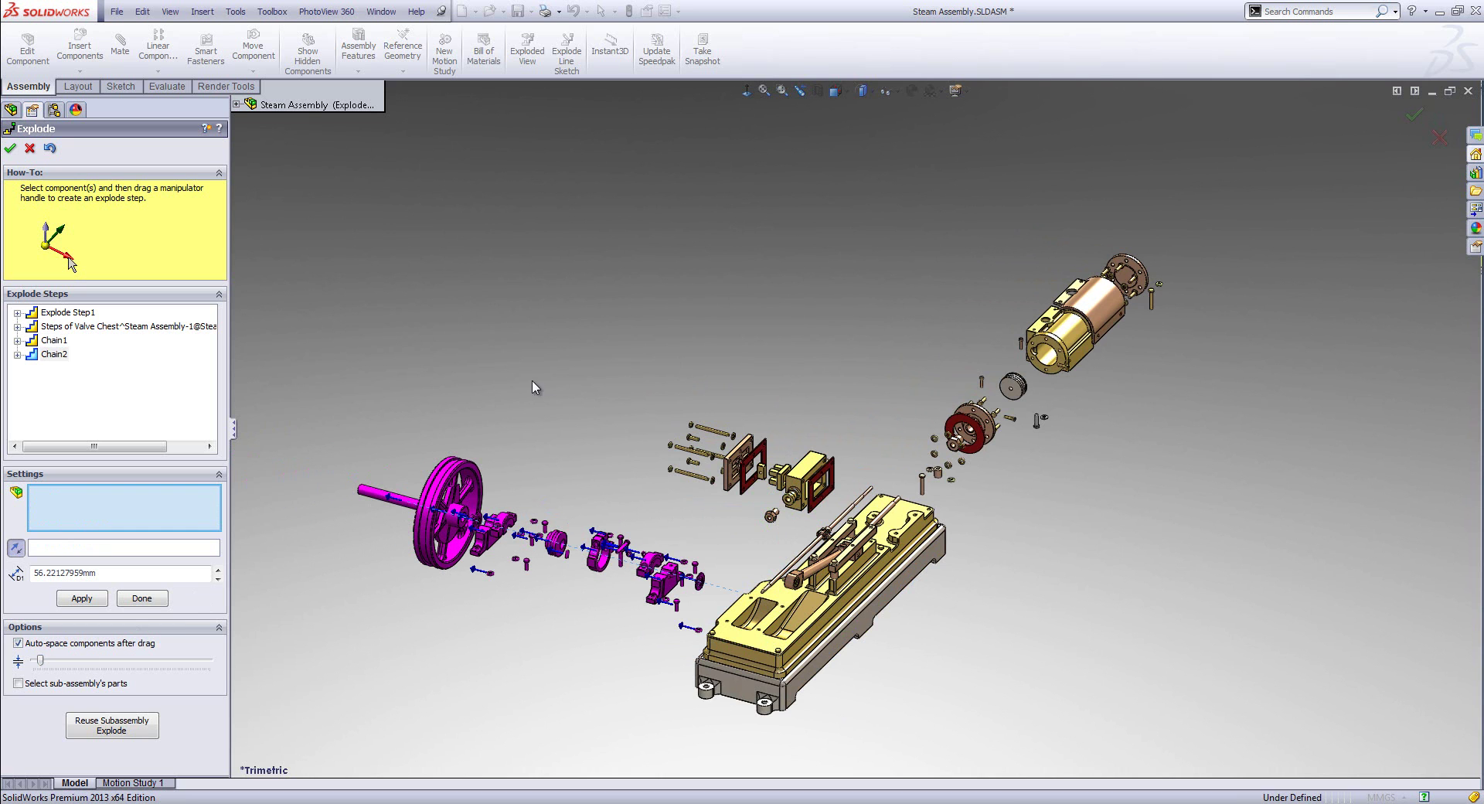
pyautogui.click(570, 375)
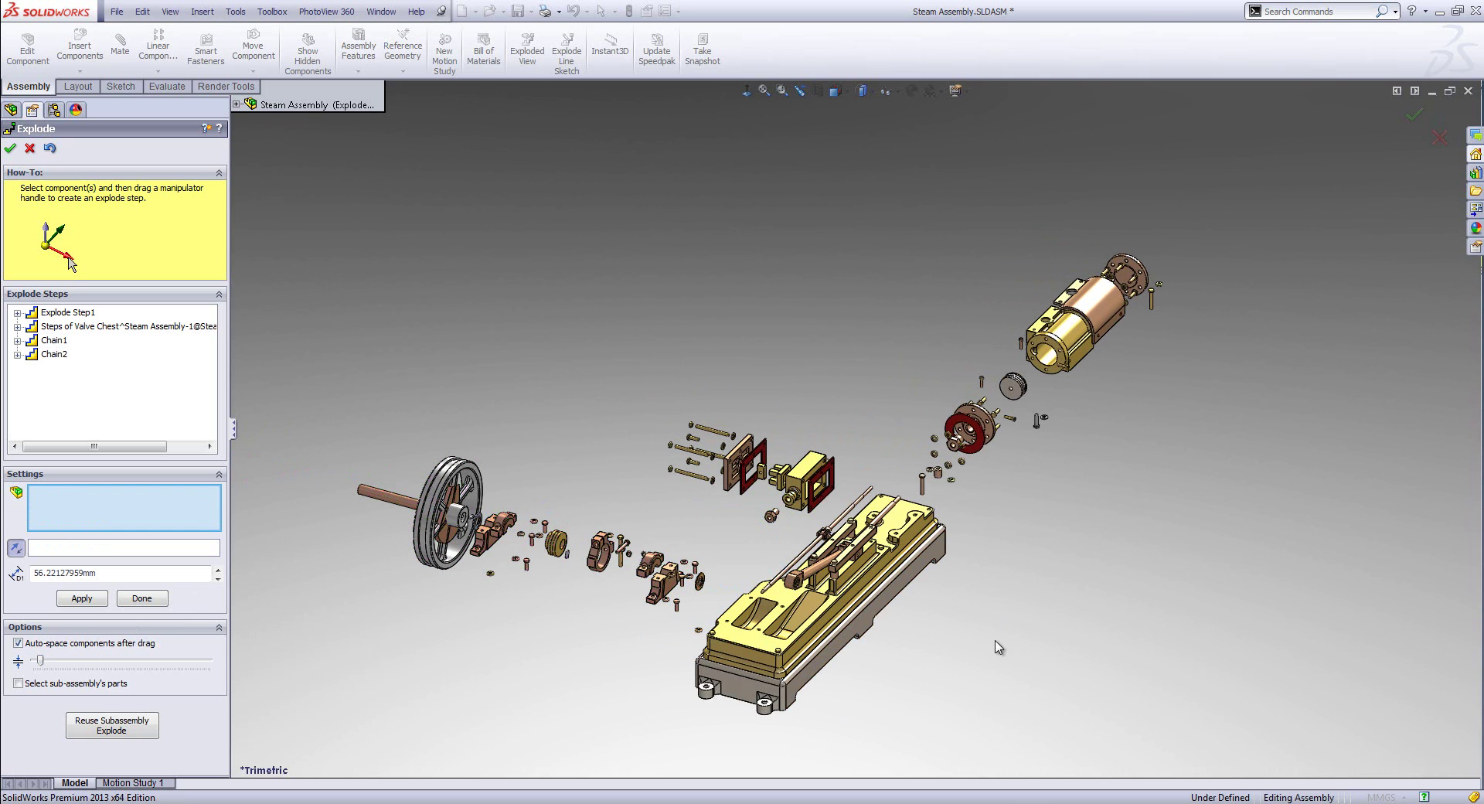
# Step: Explode the rods, slide bars and their hardware about 73 mm upward from the soleplate, tighten their spacing and finish the exploded view
pyautogui.moveTo(950, 660); pyautogui.dragTo(776, 510)
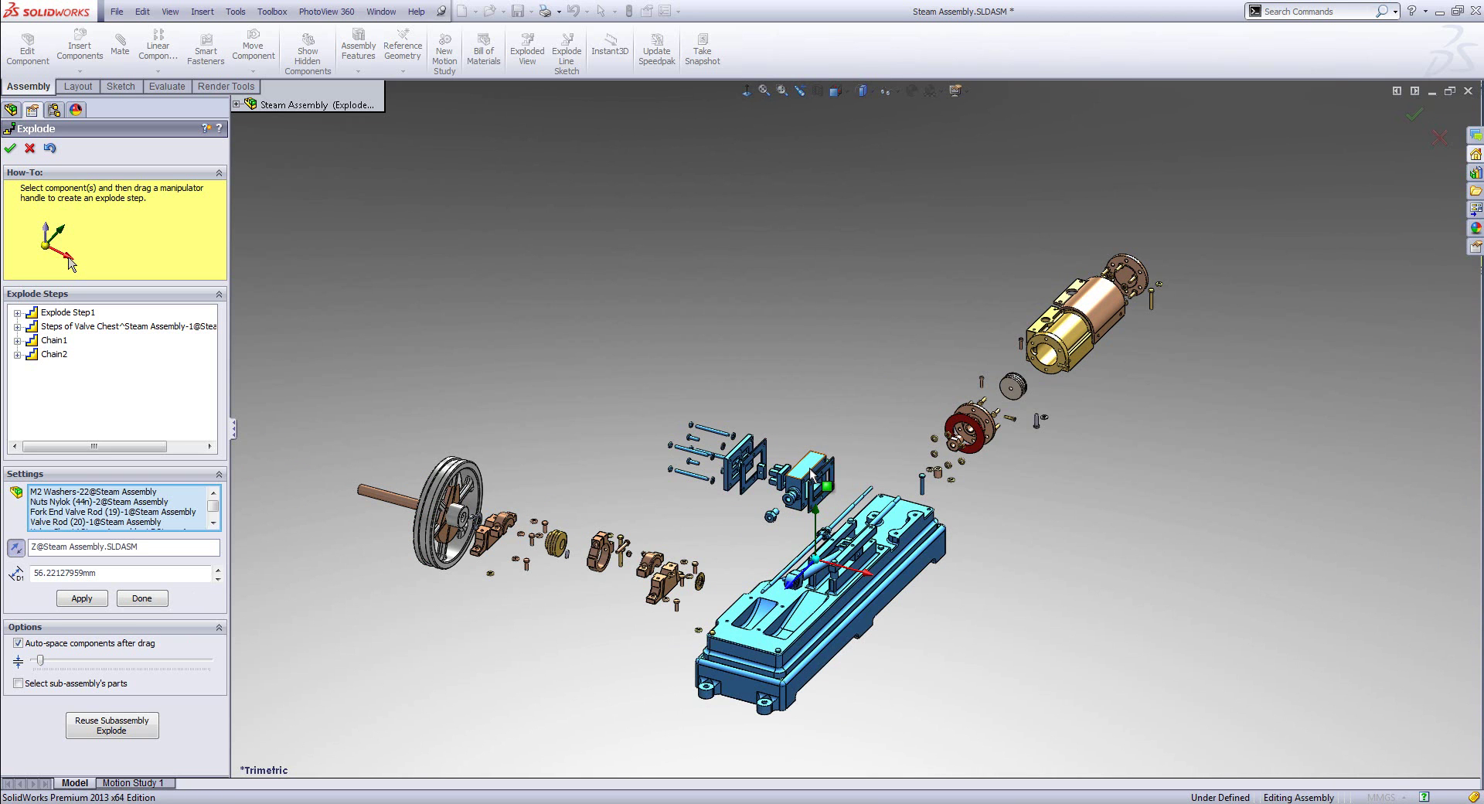
pyautogui.keyDown('ctrl'); pyautogui.click(885, 577); pyautogui.keyUp('ctrl')
pyautogui.keyDown('ctrl'); pyautogui.click(881, 576); pyautogui.keyUp('ctrl')
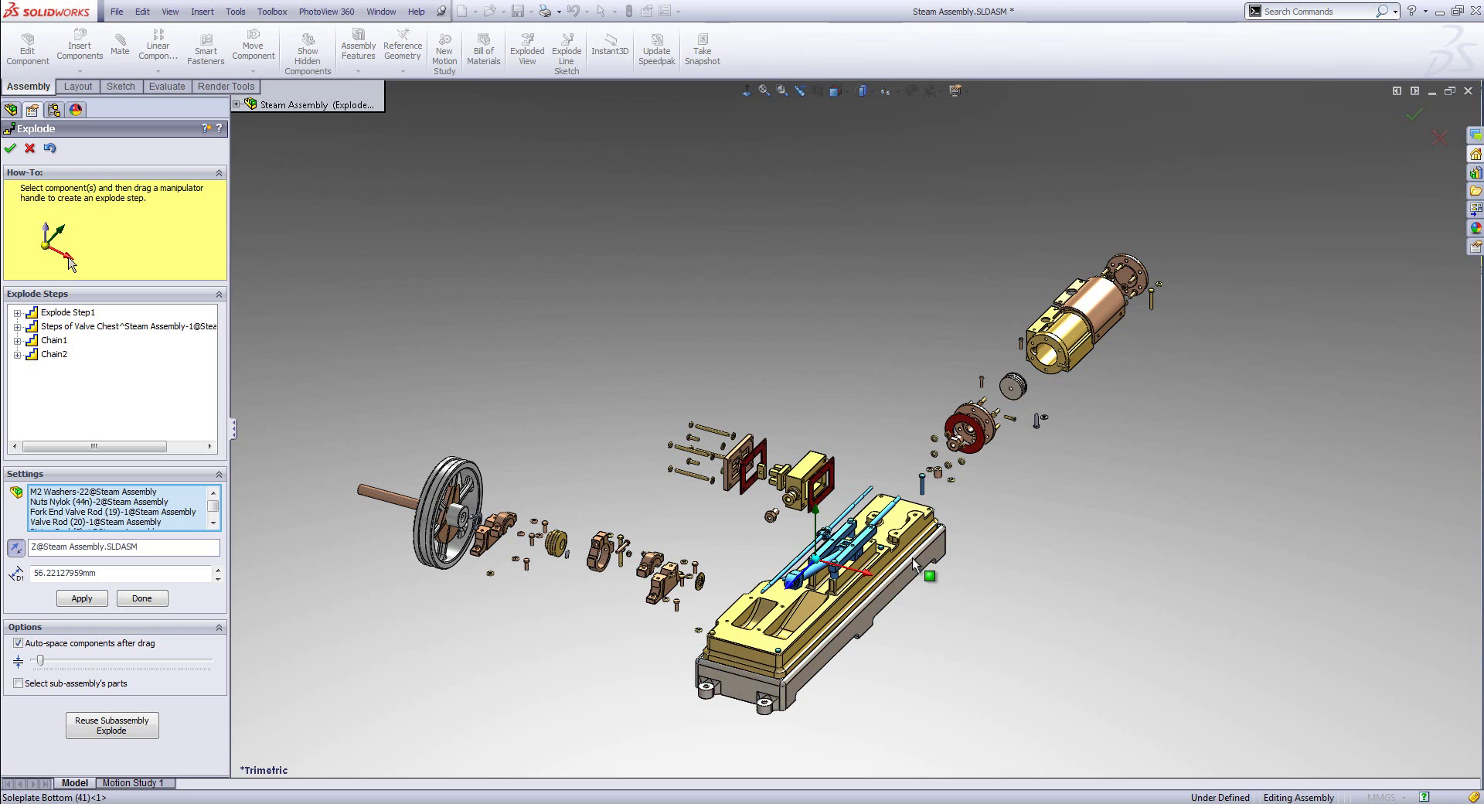
pyautogui.moveTo(816, 520); pyautogui.dragTo(816, 406)
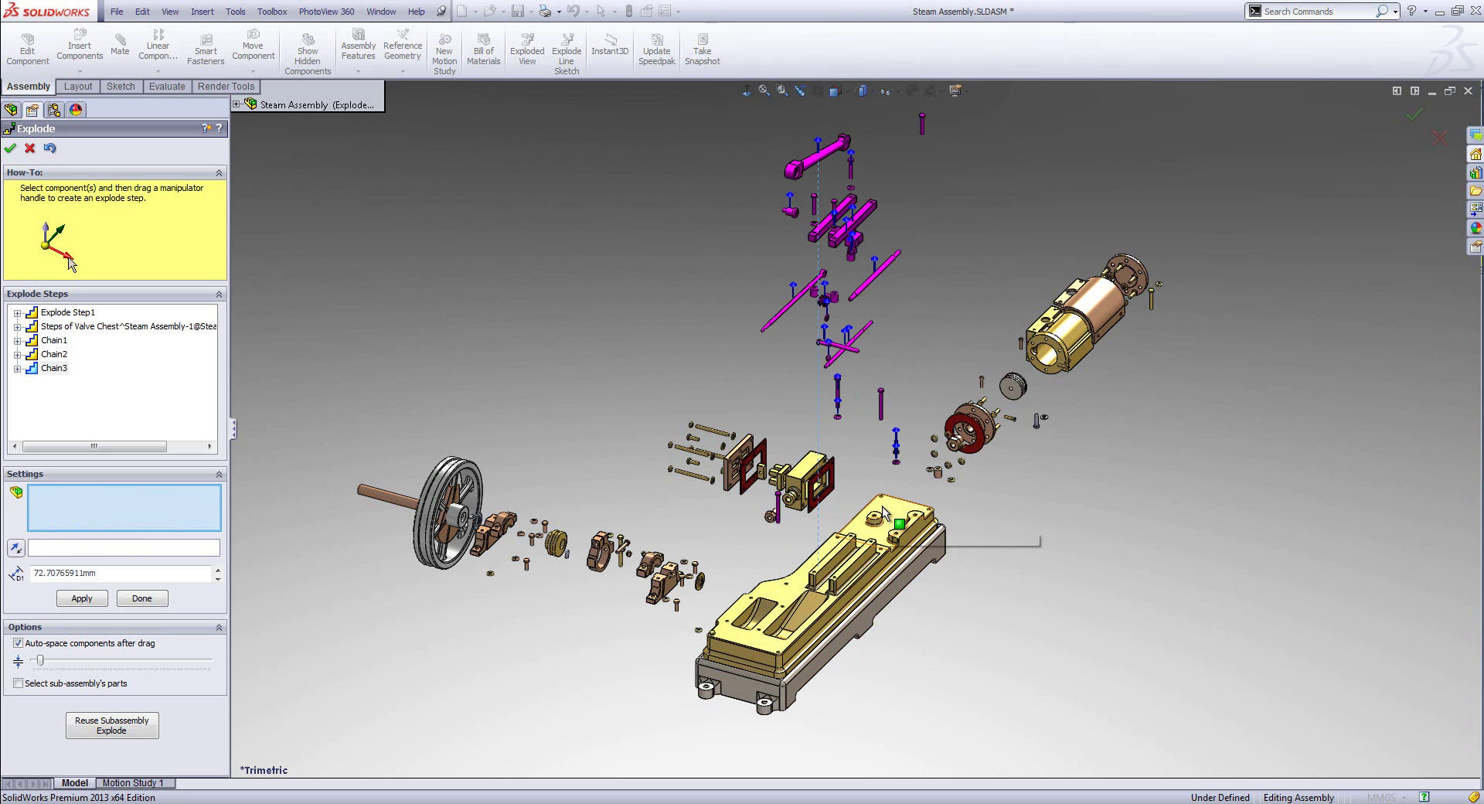
pyautogui.scroll(2, 877, 503)
pyautogui.moveTo(40, 660); pyautogui.dragTo(37, 659)
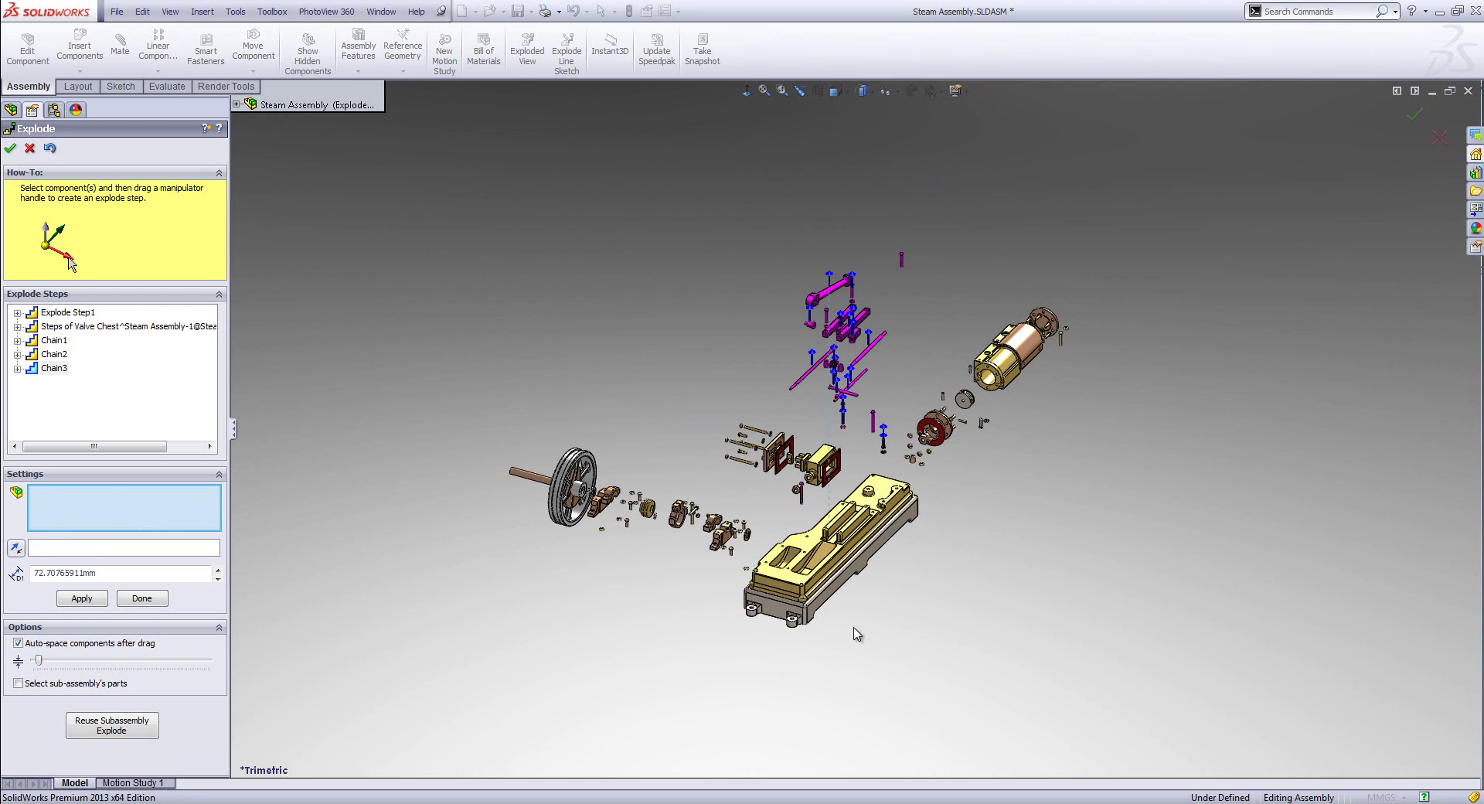
pyautogui.click(10, 149)
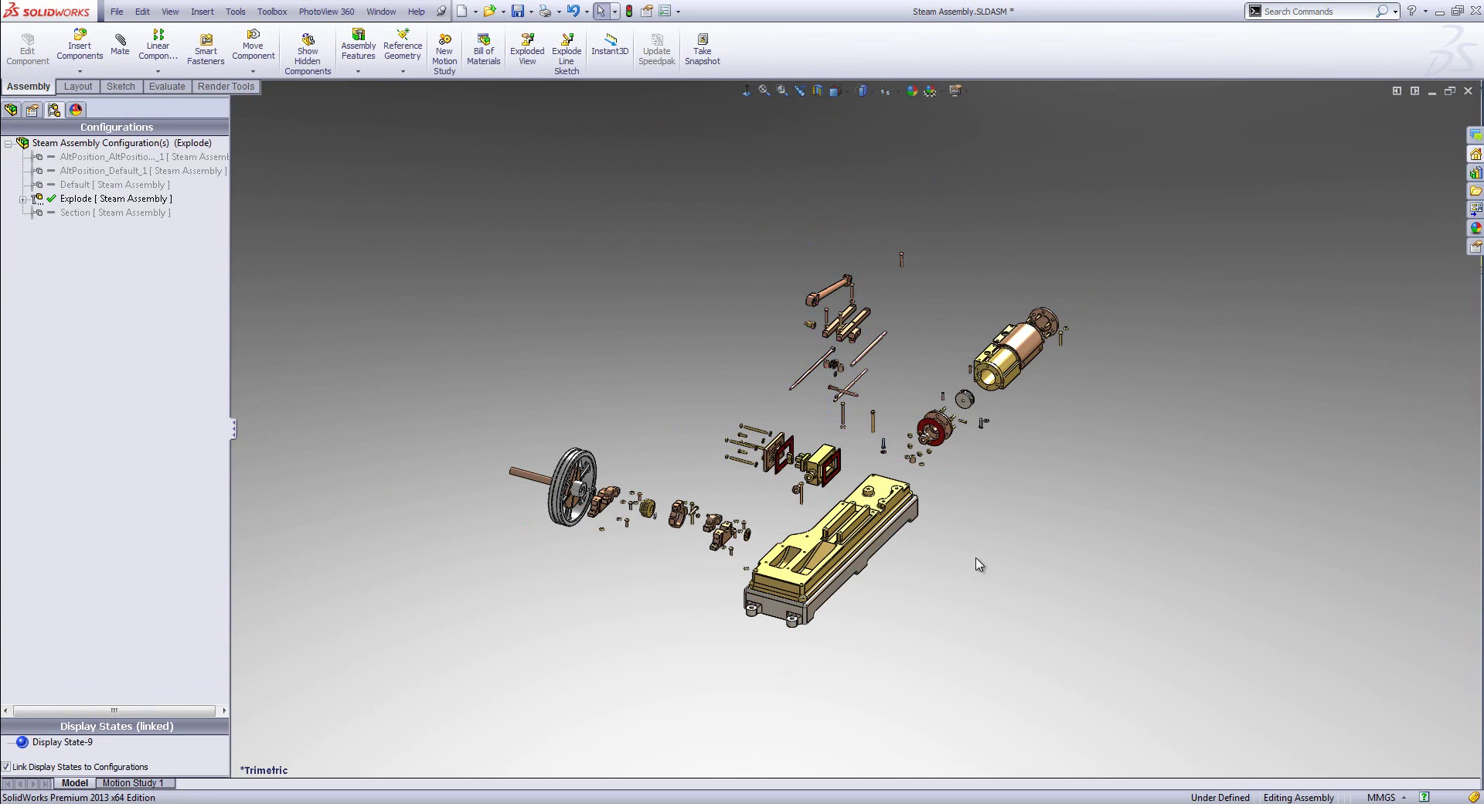
# Step: Rotate the exploded assembly to look more steeply down on the base and save this orientation as a named view called Explode
pyautogui.moveTo(914, 567); pyautogui.dragTo(920, 493, button='middle')
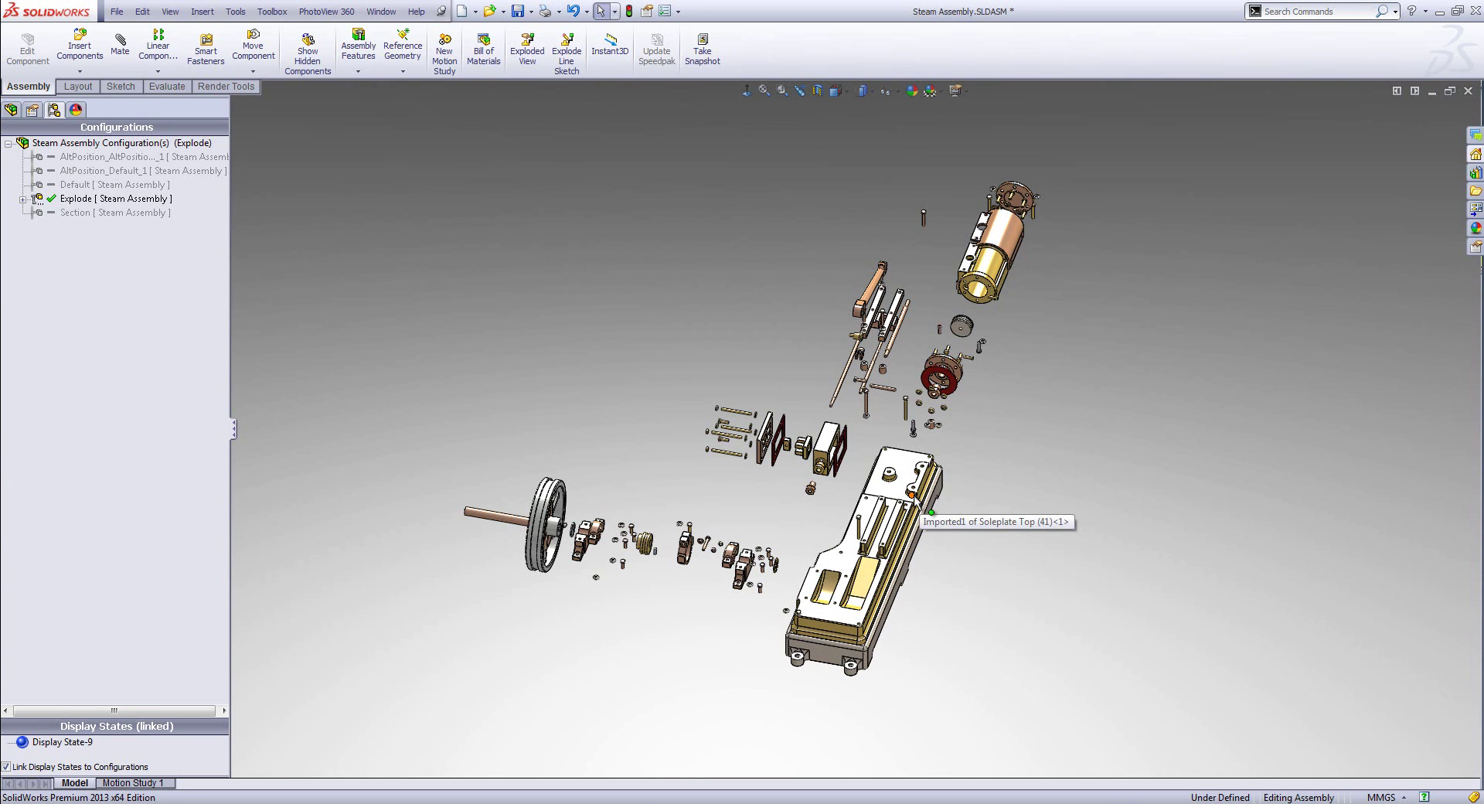
pyautogui.press('space')
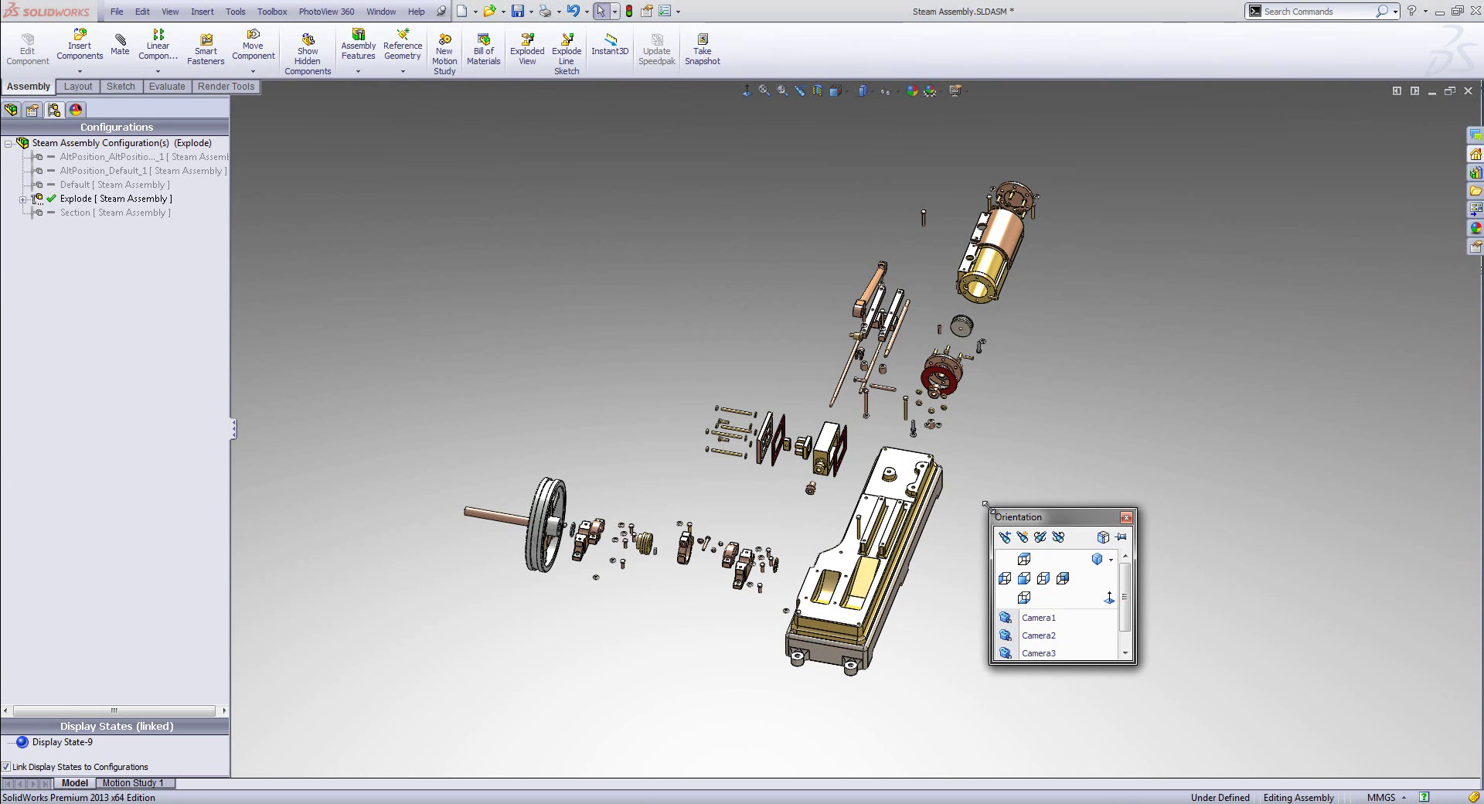
pyautogui.click(1022, 537)
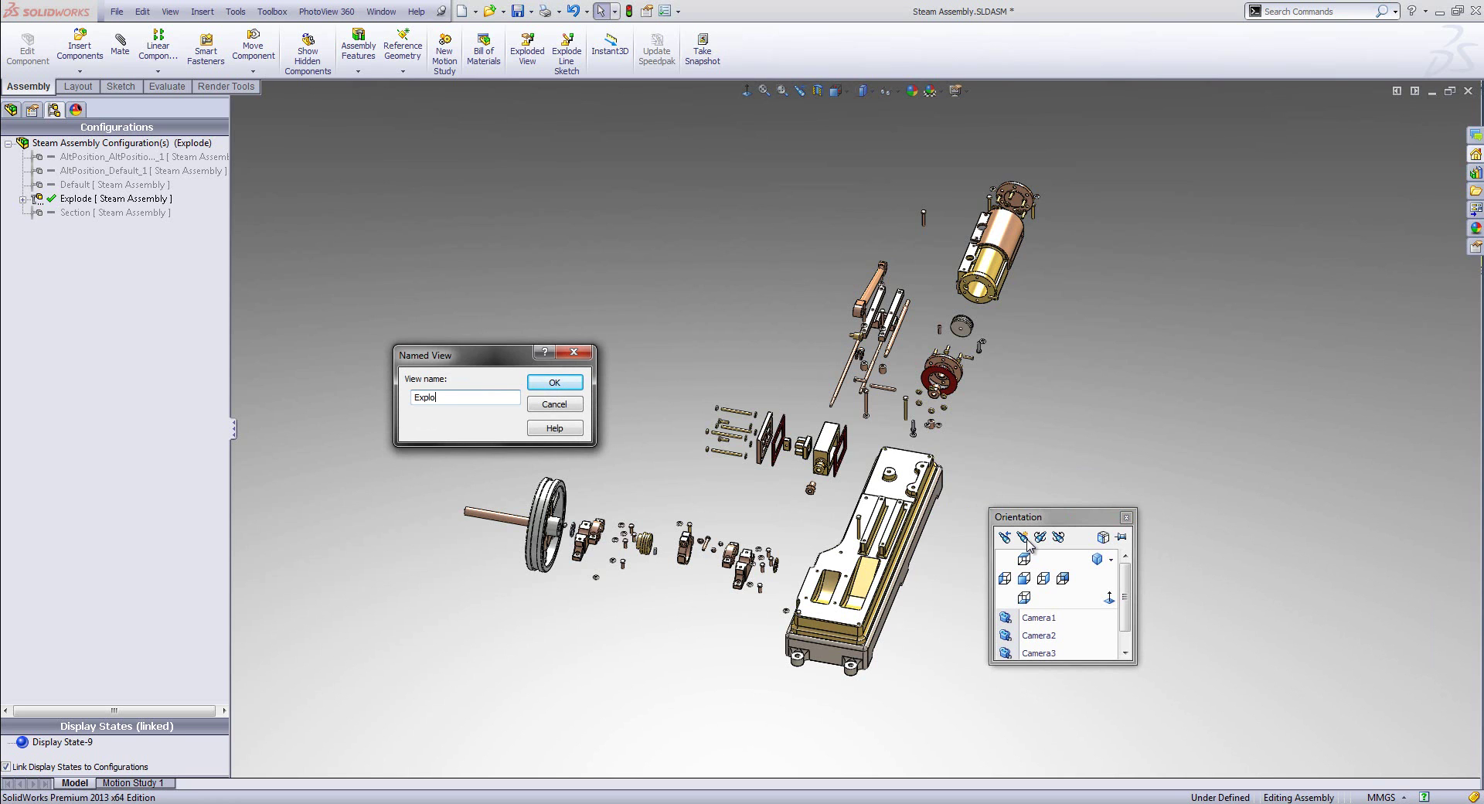
pyautogui.write('Explode')
pyautogui.click(554, 383)
# Step: Back in the drawing, set the Sheet2 view to the Explode configuration in exploded state and apply the Explode named view orientation
pyautogui.hotkey('ctrl', 'Tab')
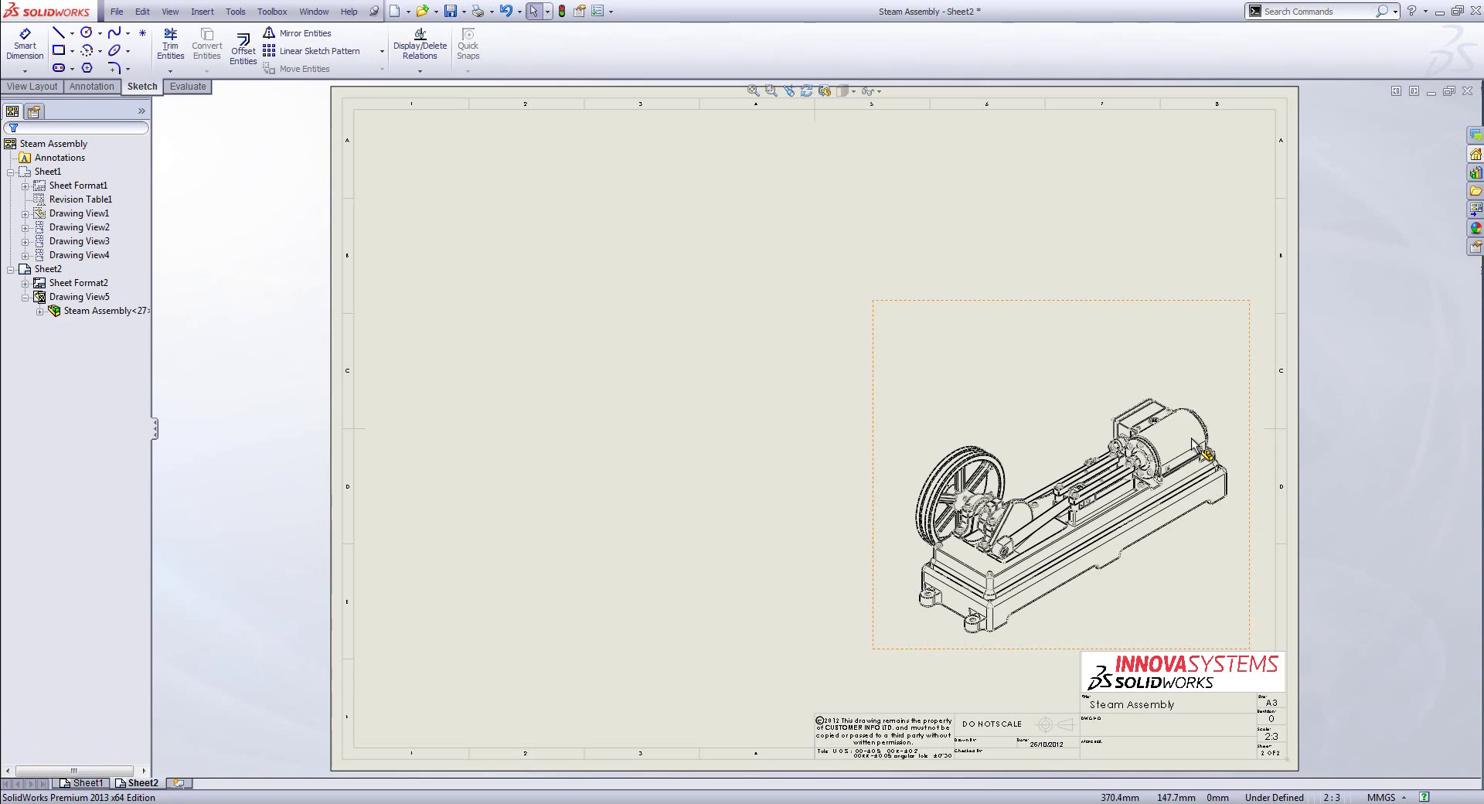
pyautogui.click(1206, 528)
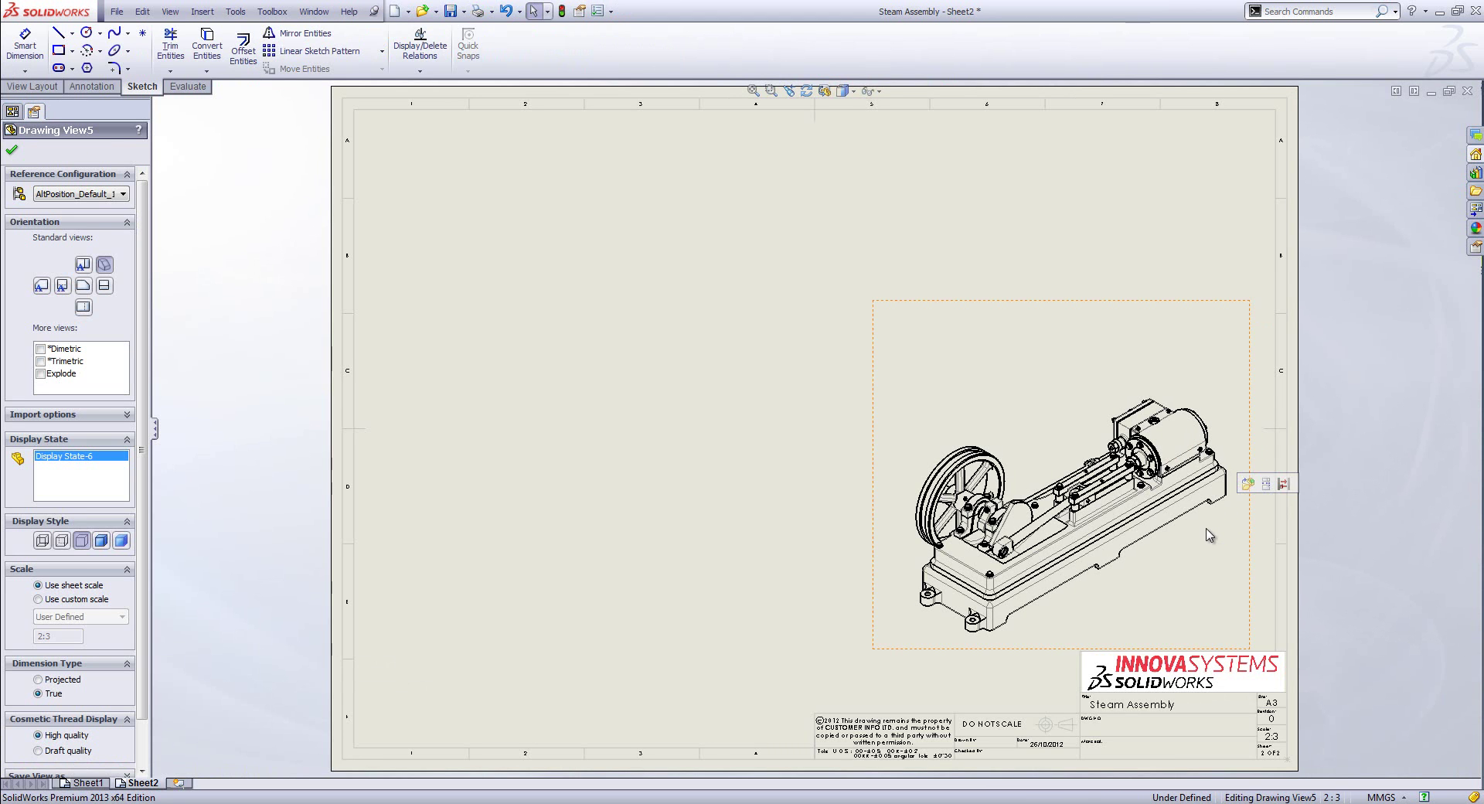
pyautogui.click(54, 194)
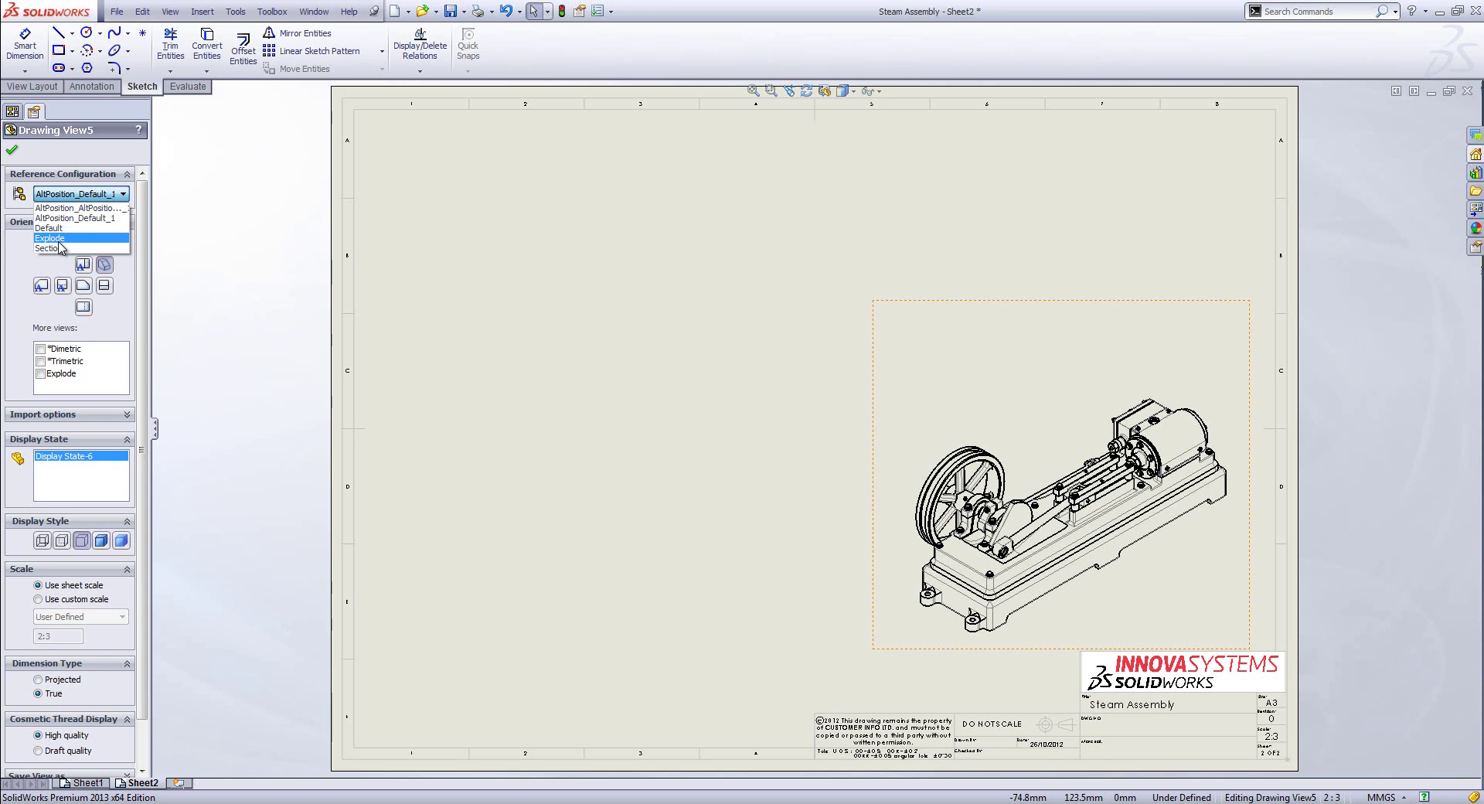
pyautogui.click(59, 239)
pyautogui.click(31, 217)
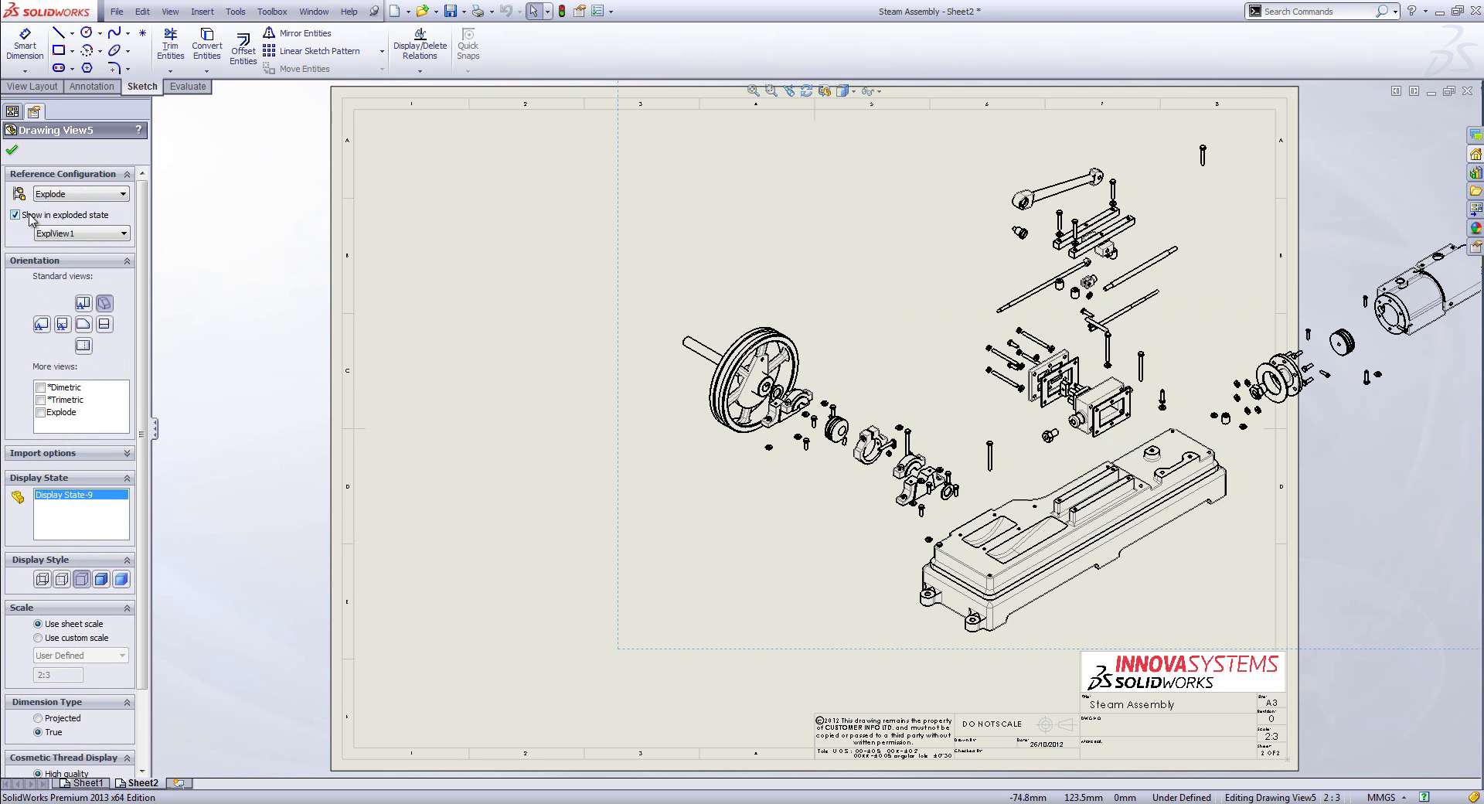
pyautogui.click(41, 412)
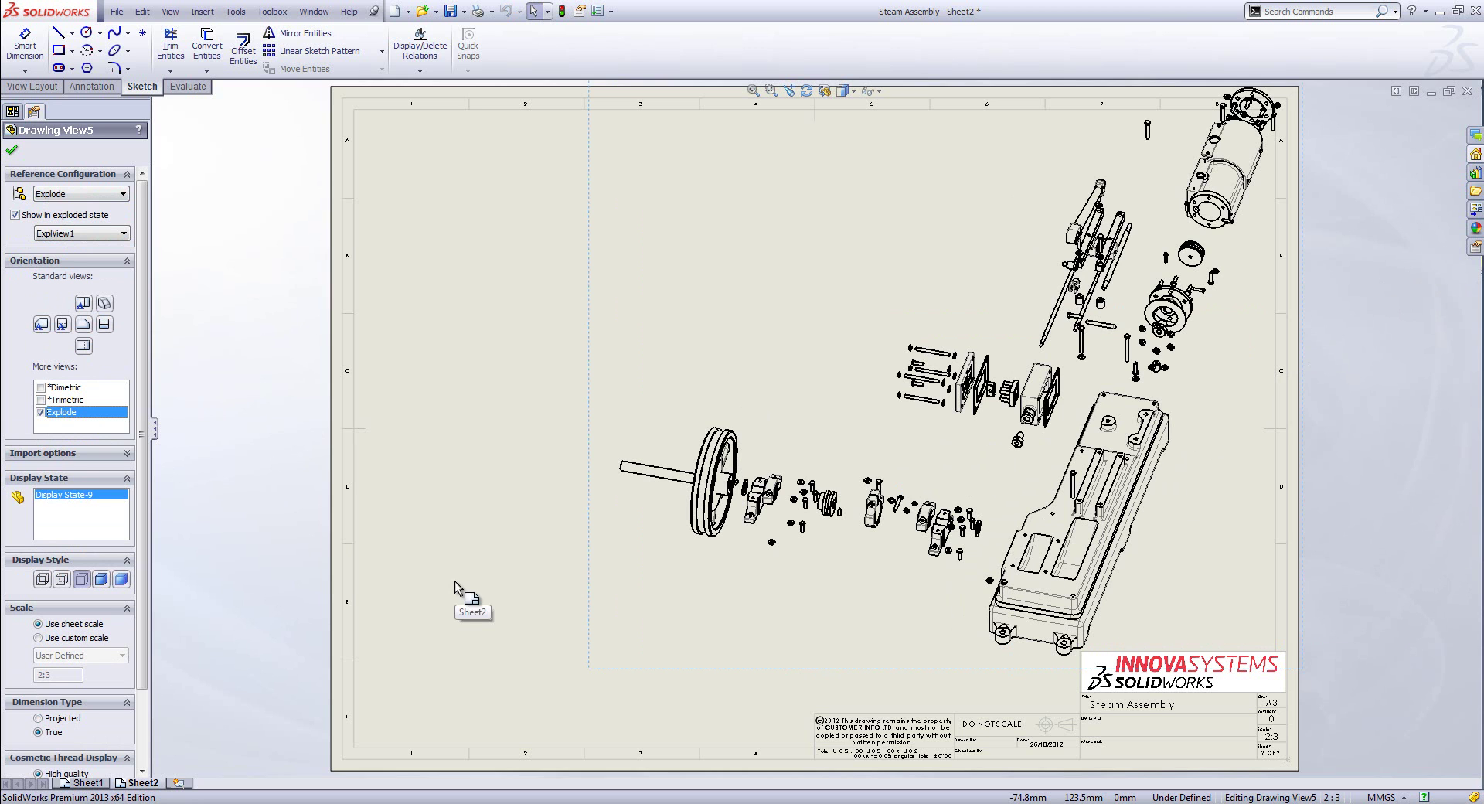
# Step: Set the Sheet2 scale to 1:2 and reposition the exploded view slightly toward the sheet's lower right
pyautogui.click(414, 559)
pyautogui.rightClick(422, 556)
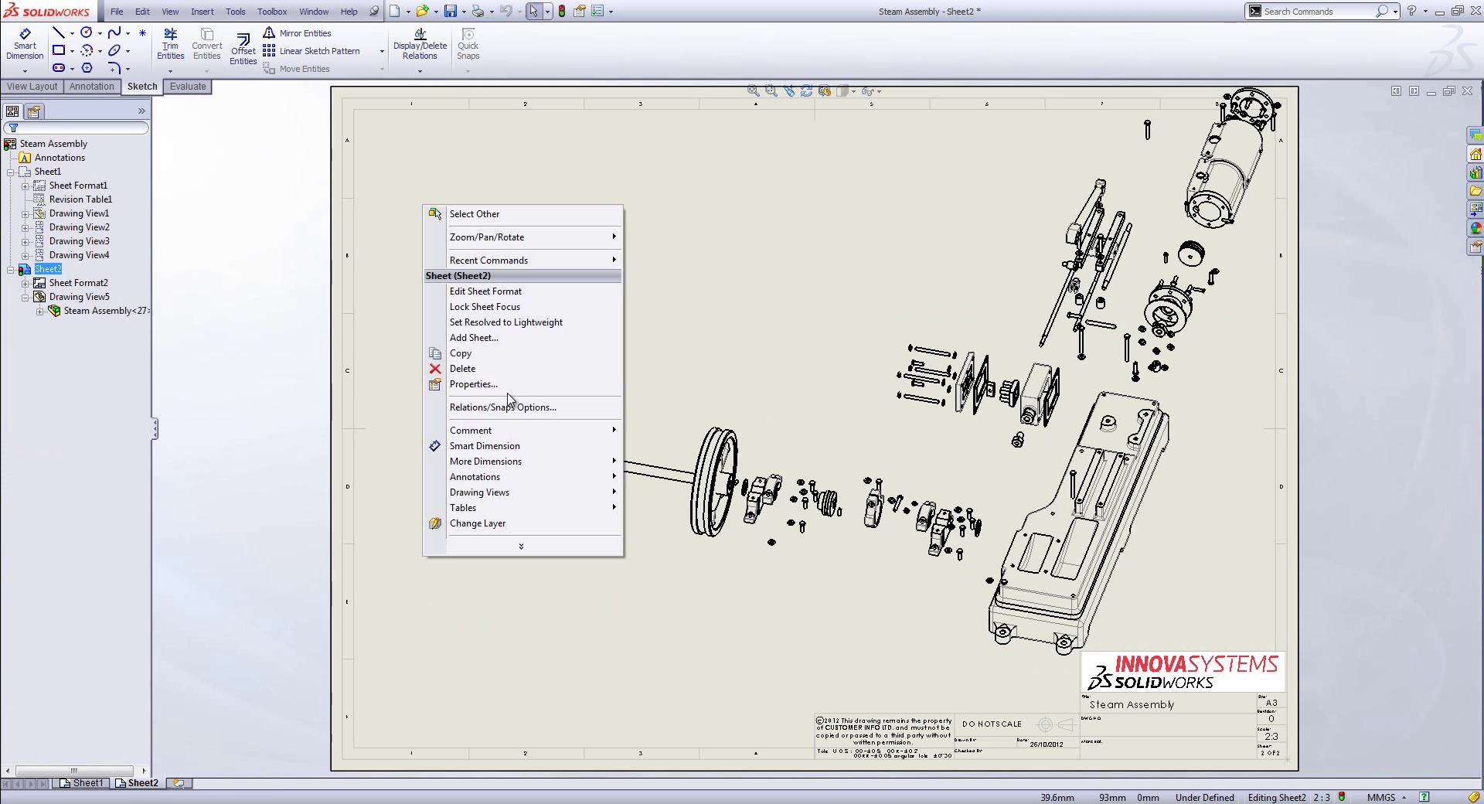
pyautogui.click(504, 386)
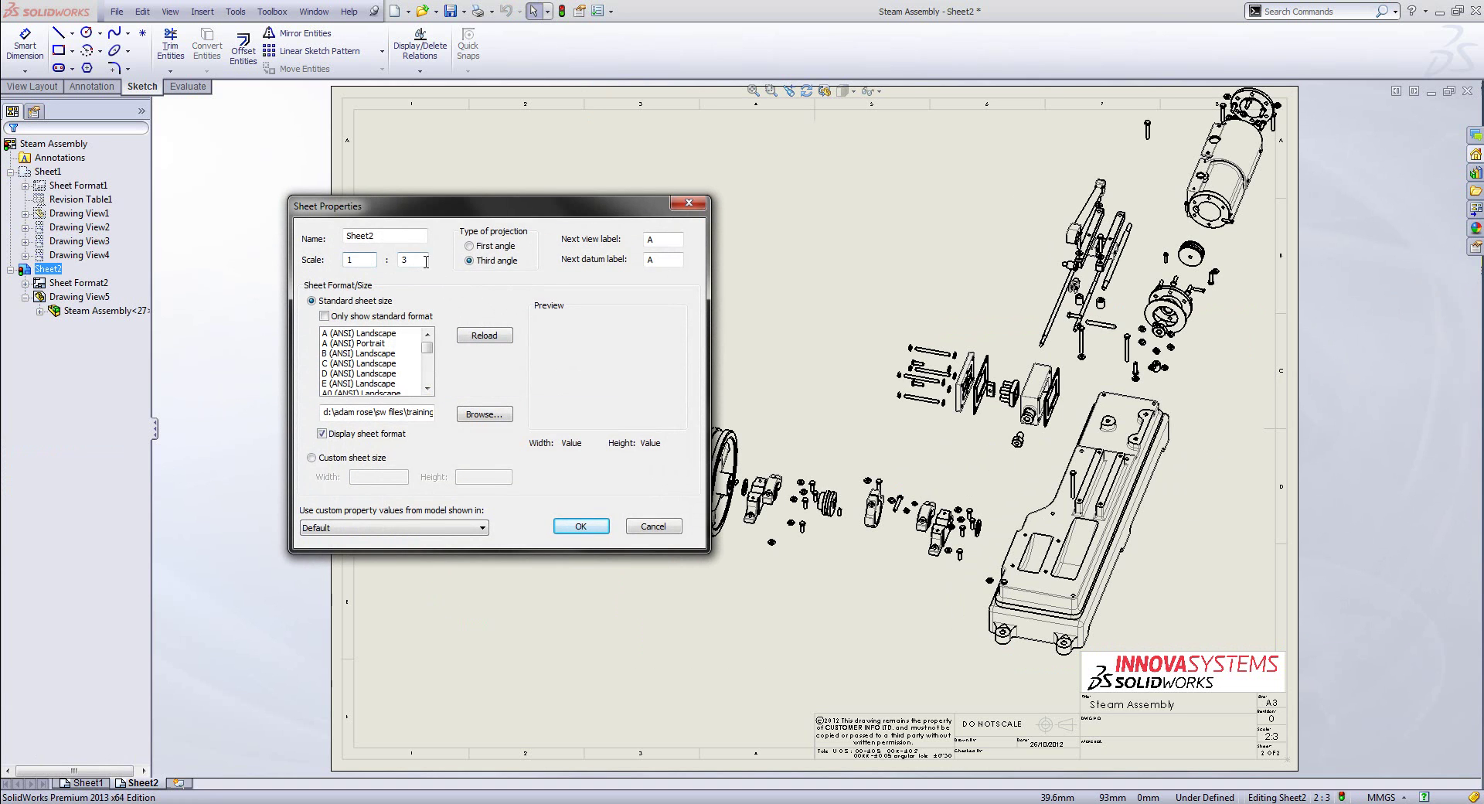
pyautogui.click(581, 526)
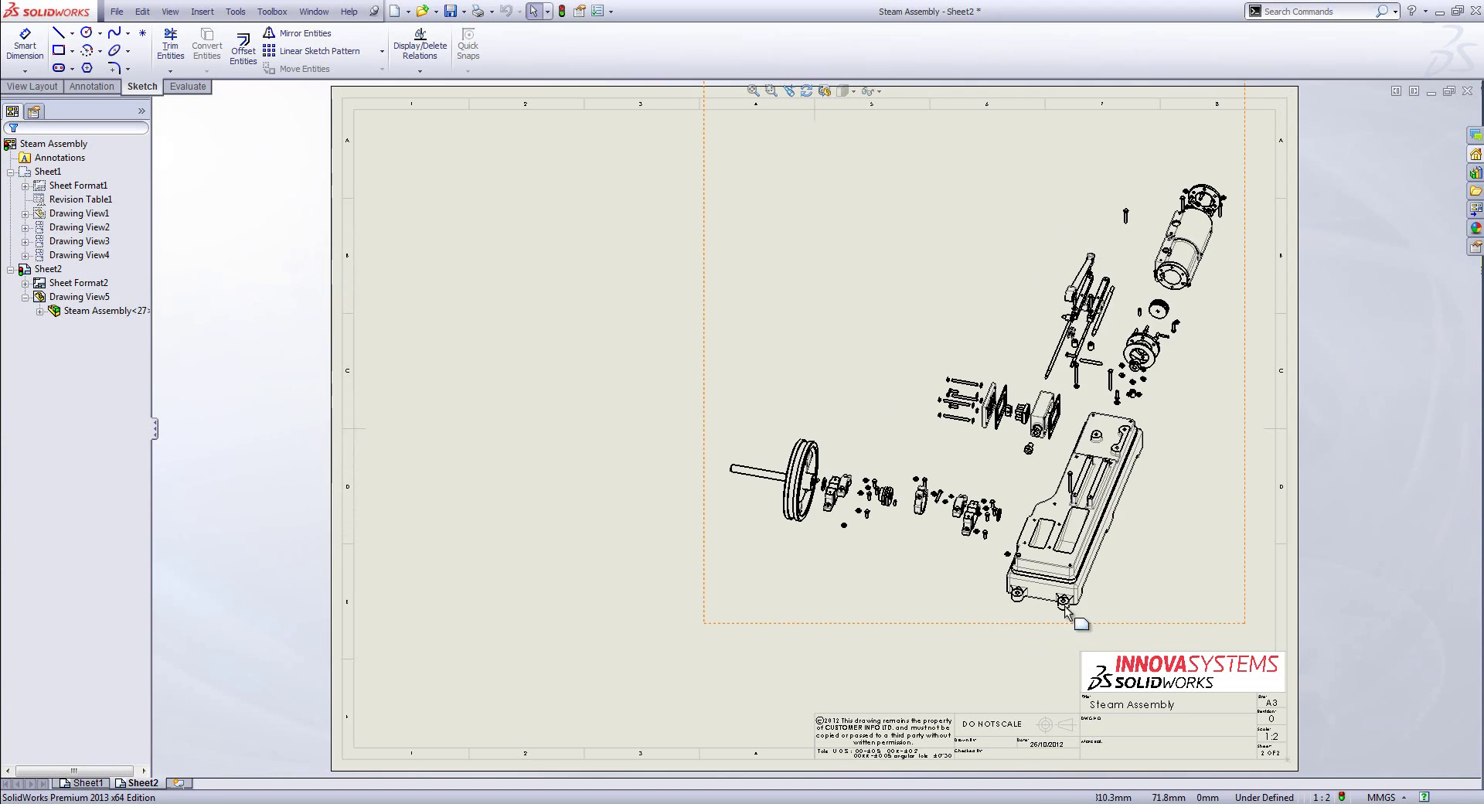
pyautogui.moveTo(1109, 515); pyautogui.dragTo(1134, 535)
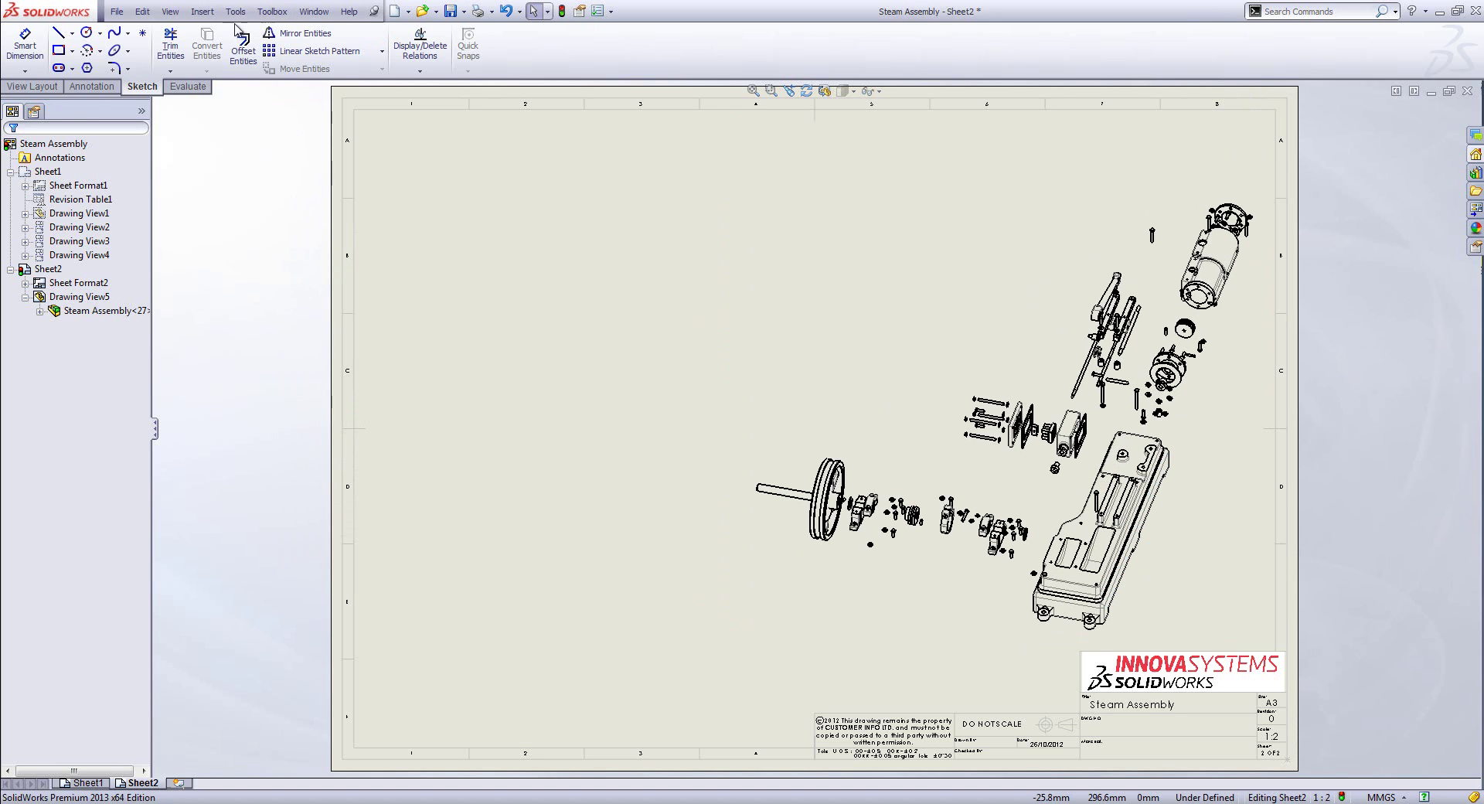
# Step: Insert a top-level-only bill of materials for the exploded view and place it in the sheet's upper-left corner
pyautogui.click(91, 85)
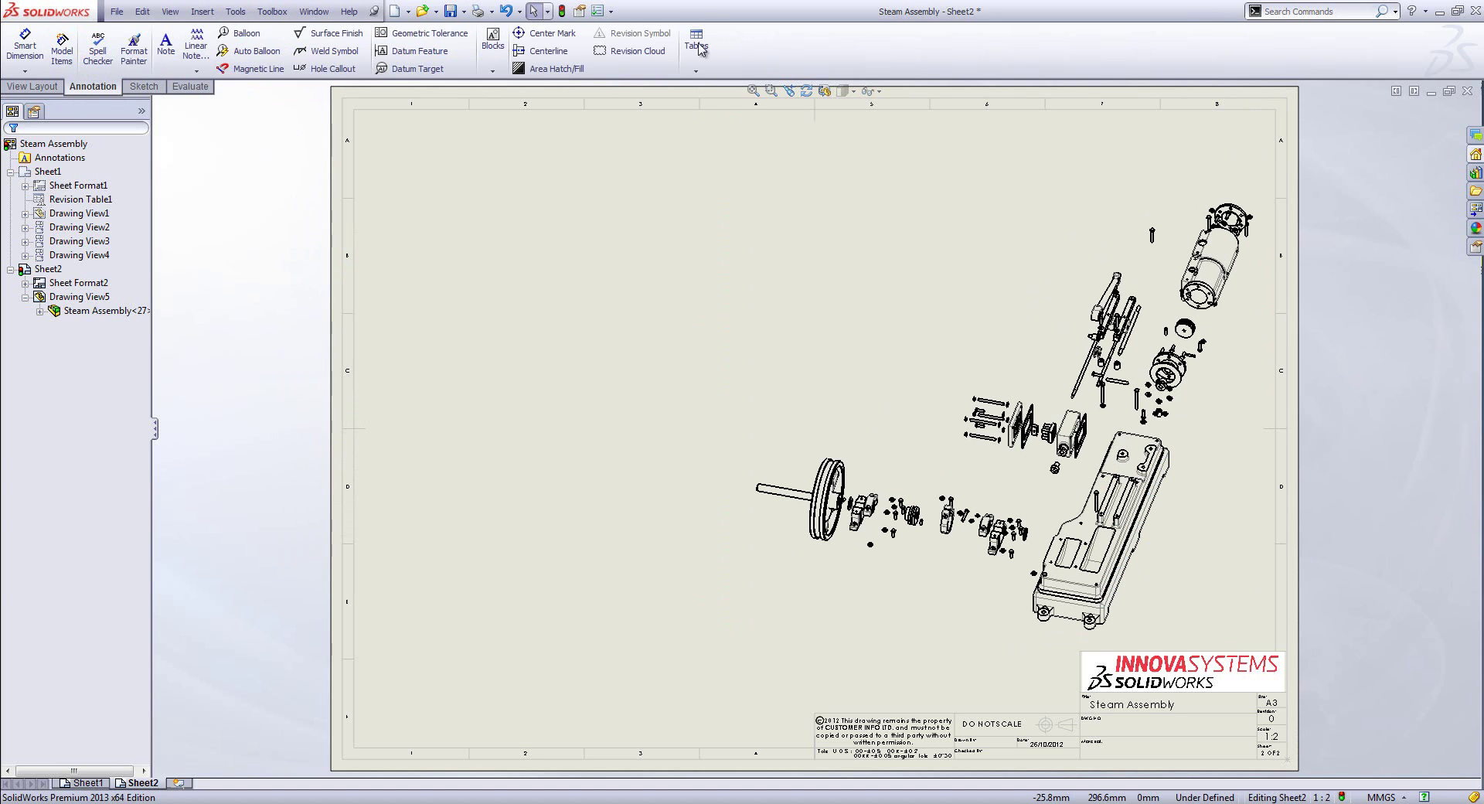
pyautogui.click(699, 49)
pyautogui.click(742, 122)
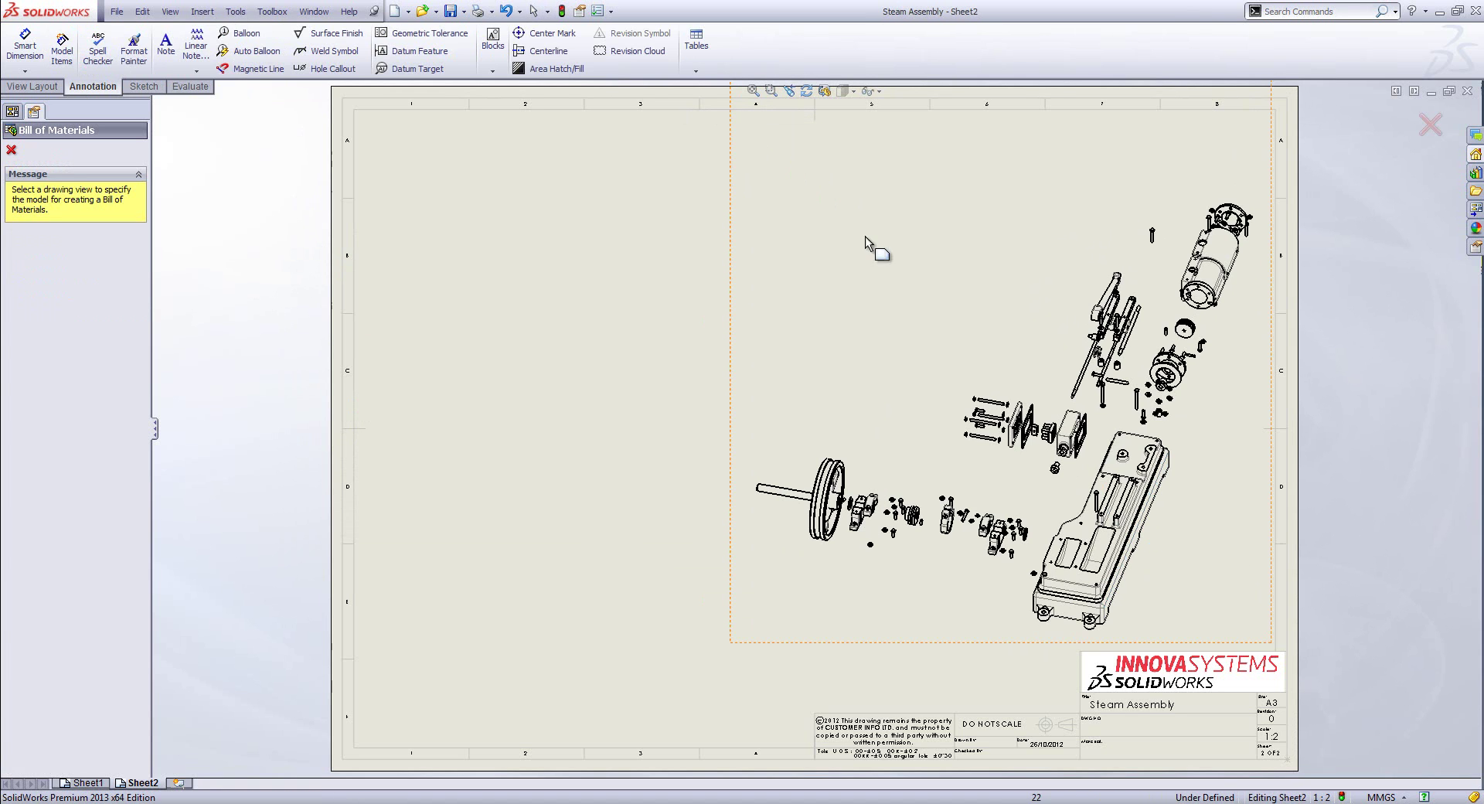
pyautogui.click(972, 286)
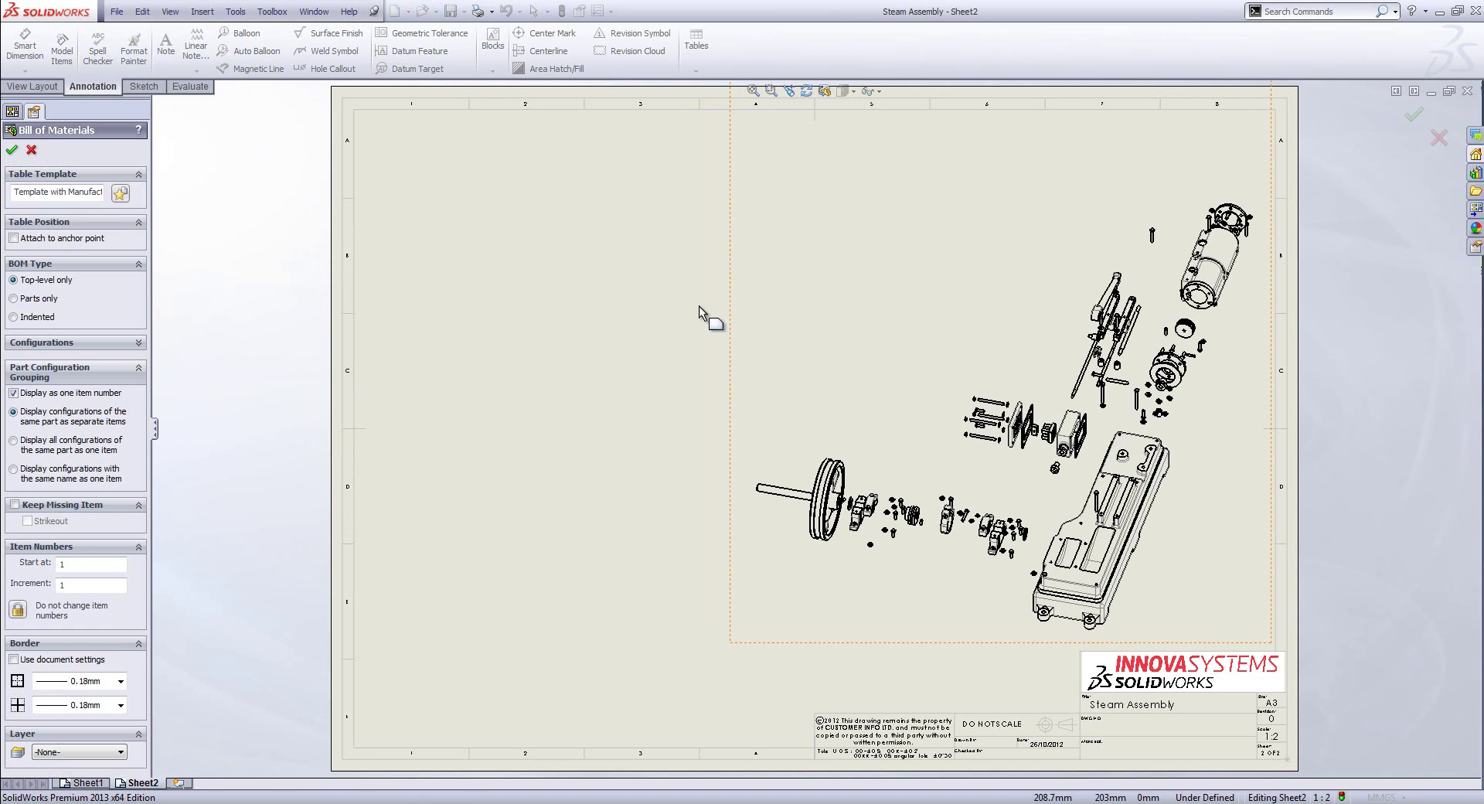
pyautogui.click(12, 151)
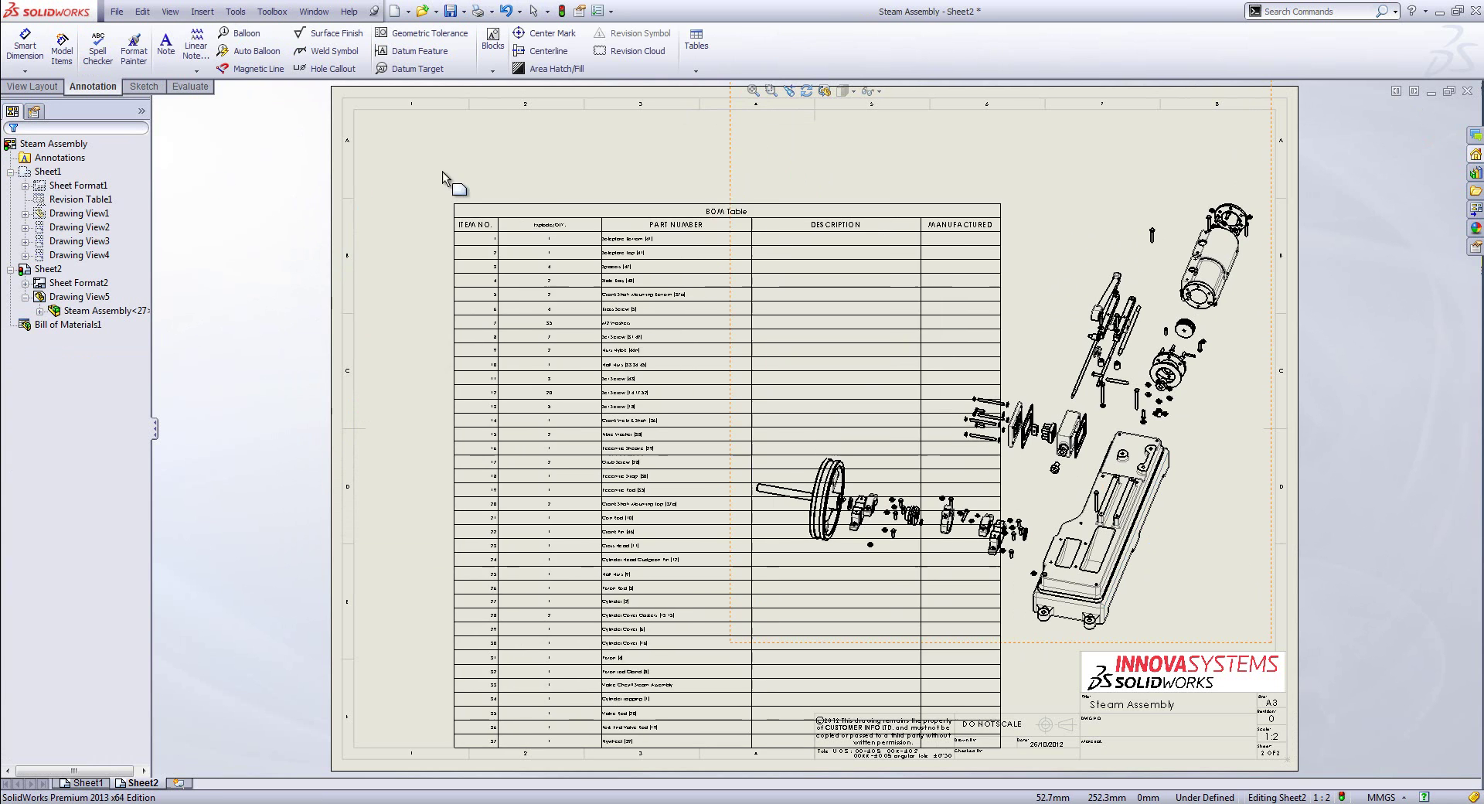
pyautogui.click(364, 128)
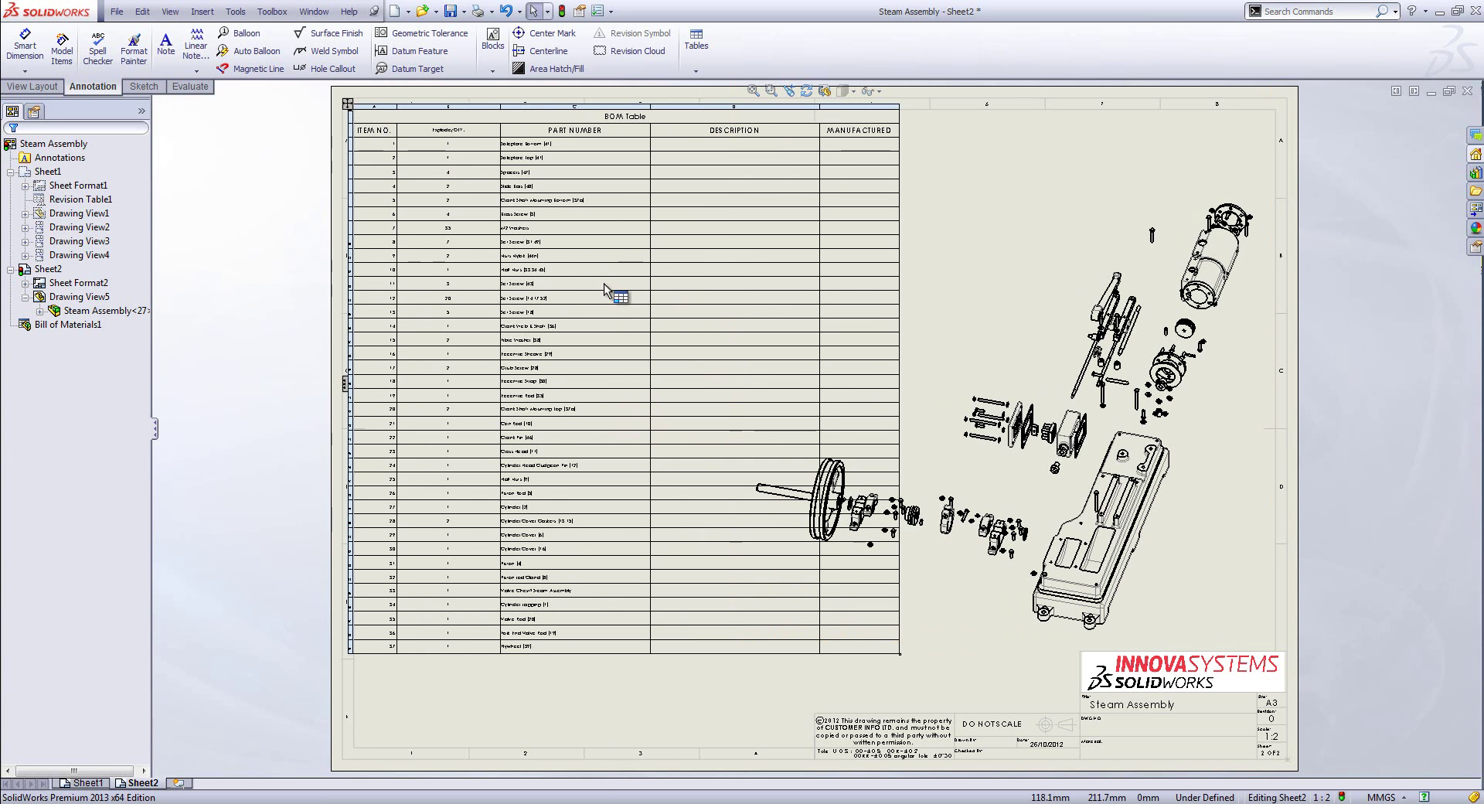
# Step: Delete the Description and Manufactured columns from the BOM table
pyautogui.click(736, 105)
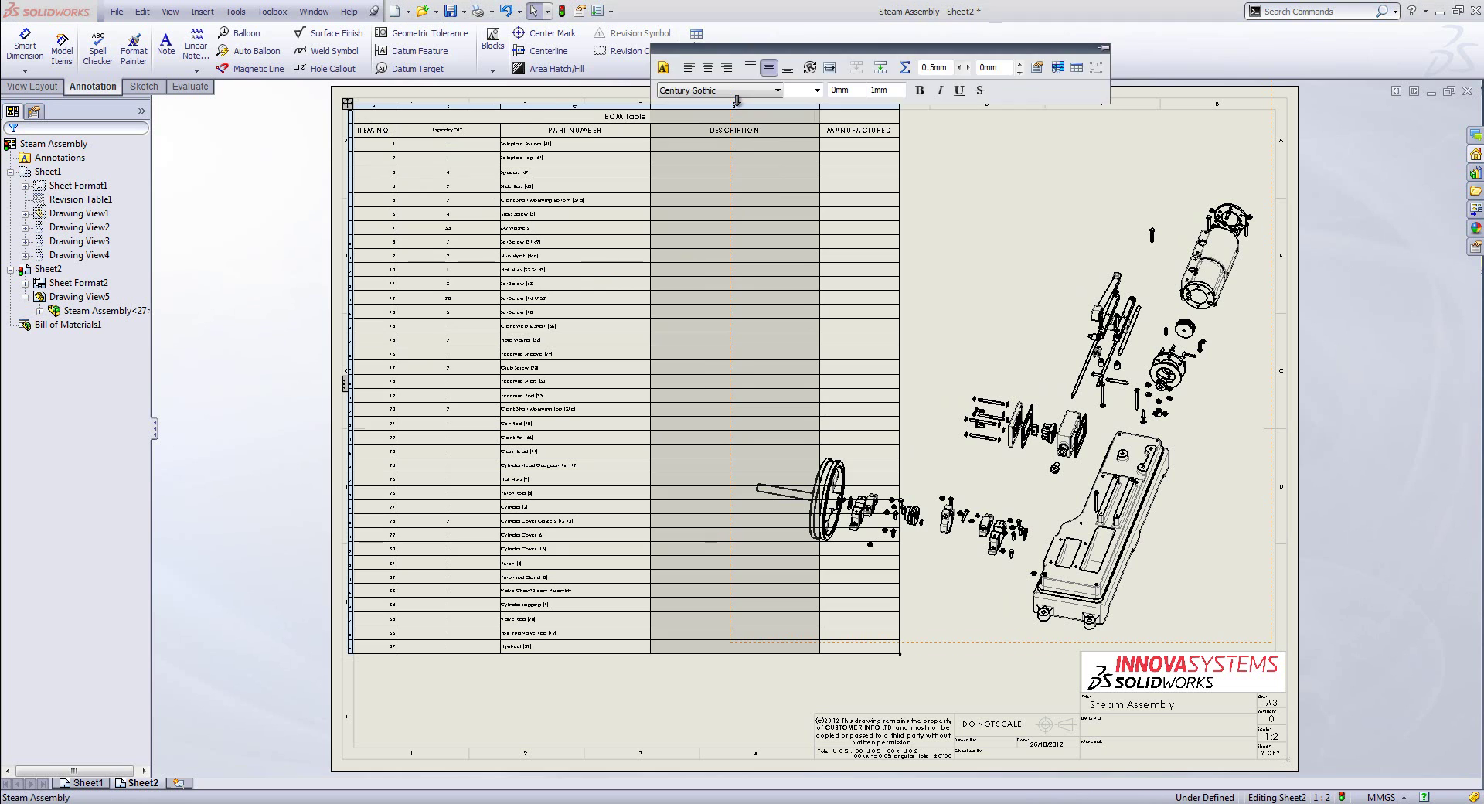
pyautogui.press('Delete')
pyautogui.click(703, 116)
pyautogui.press('Delete')
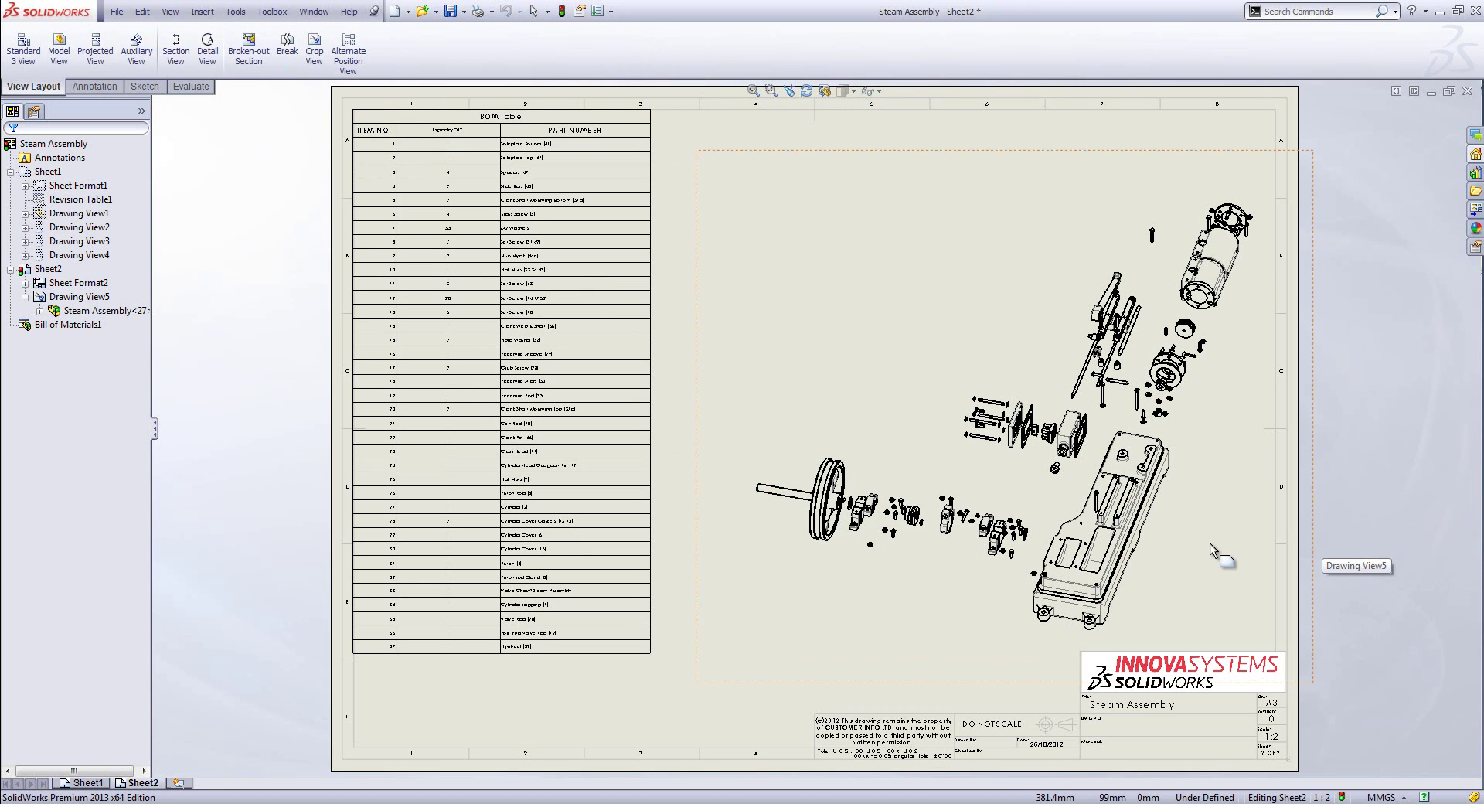
# Step: Auto-balloon the exploded view in a square layout with magnetic lines, ordering the item numbers sequentially from 1
pyautogui.click(94, 87)
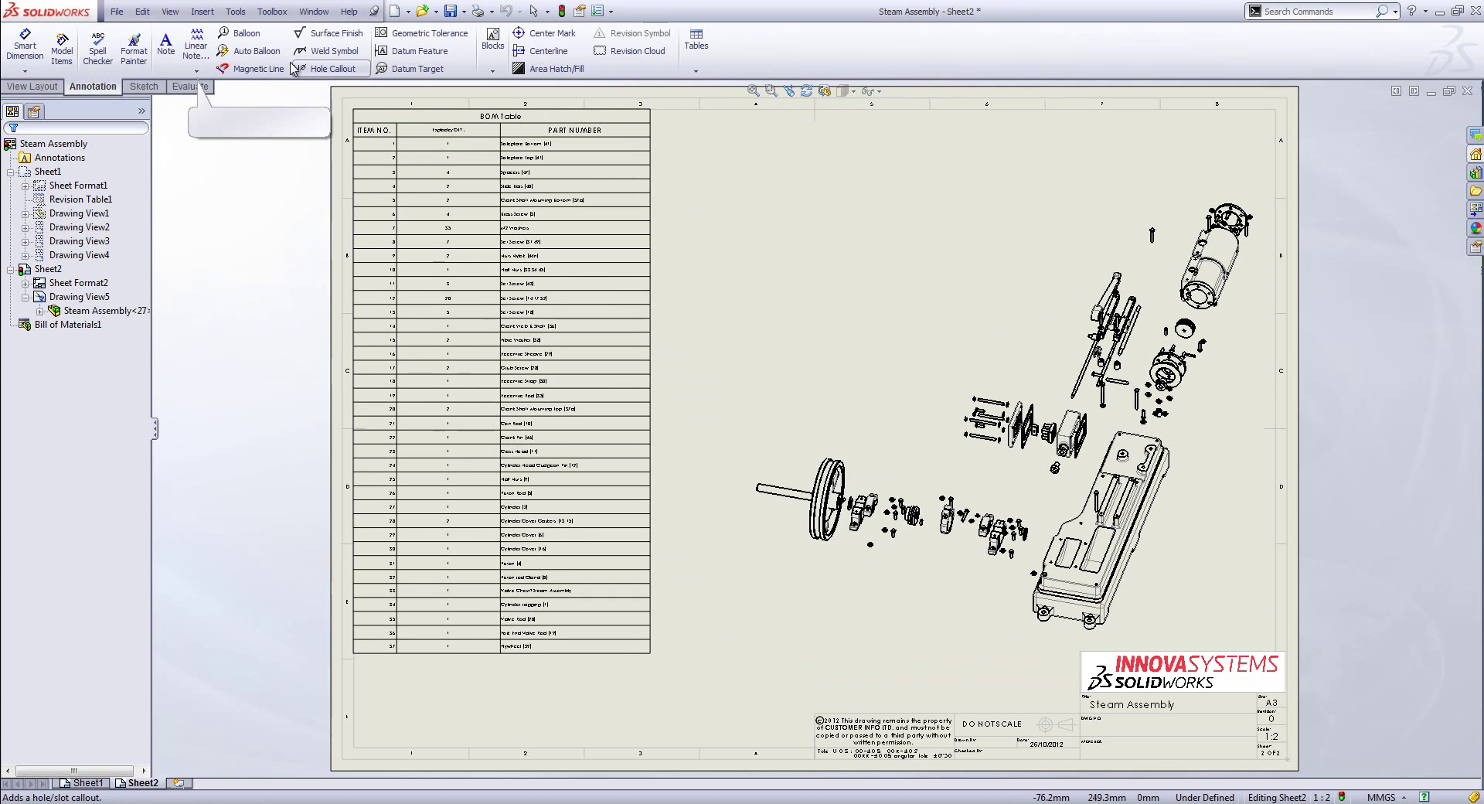
pyautogui.click(257, 51)
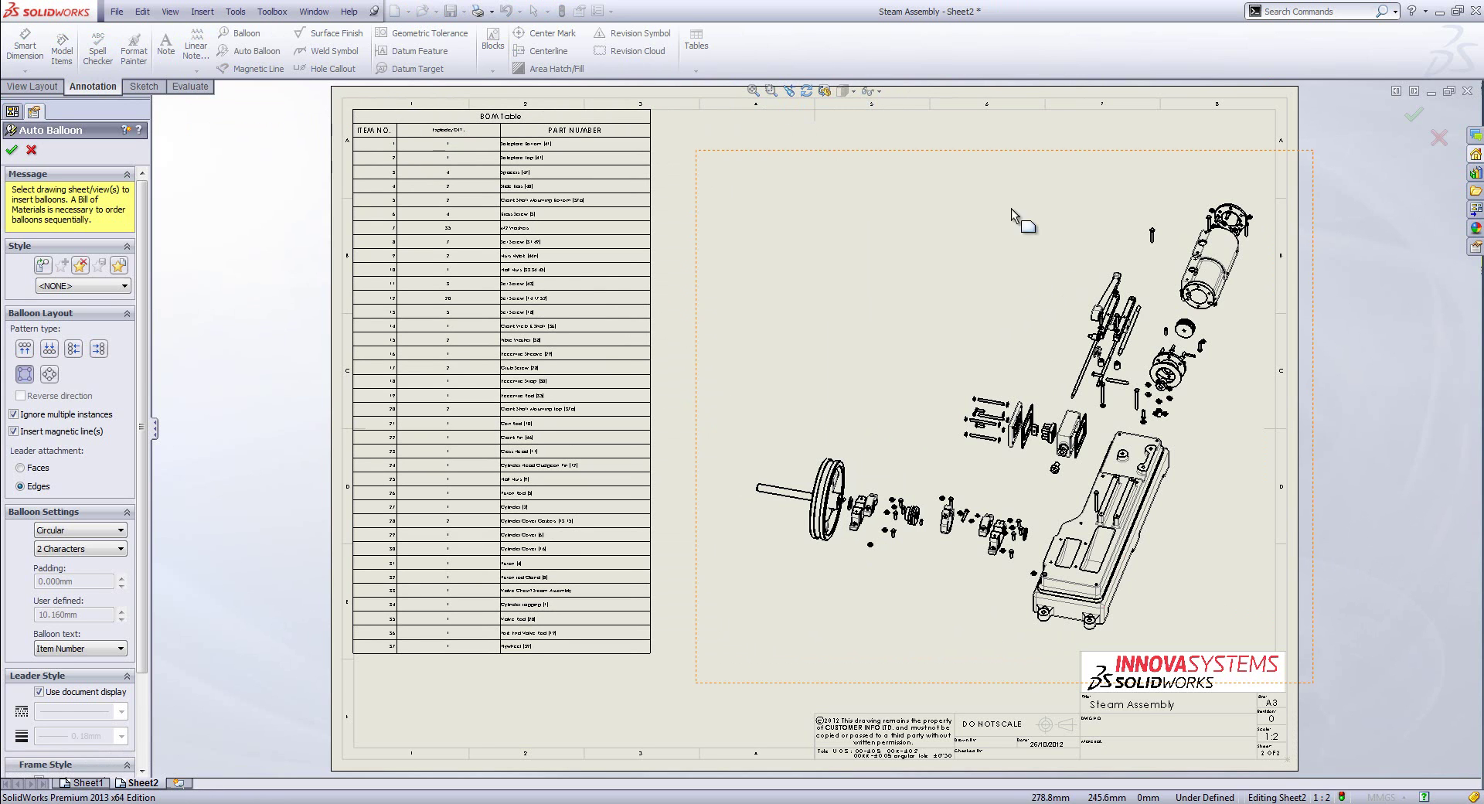
pyautogui.click(1039, 253)
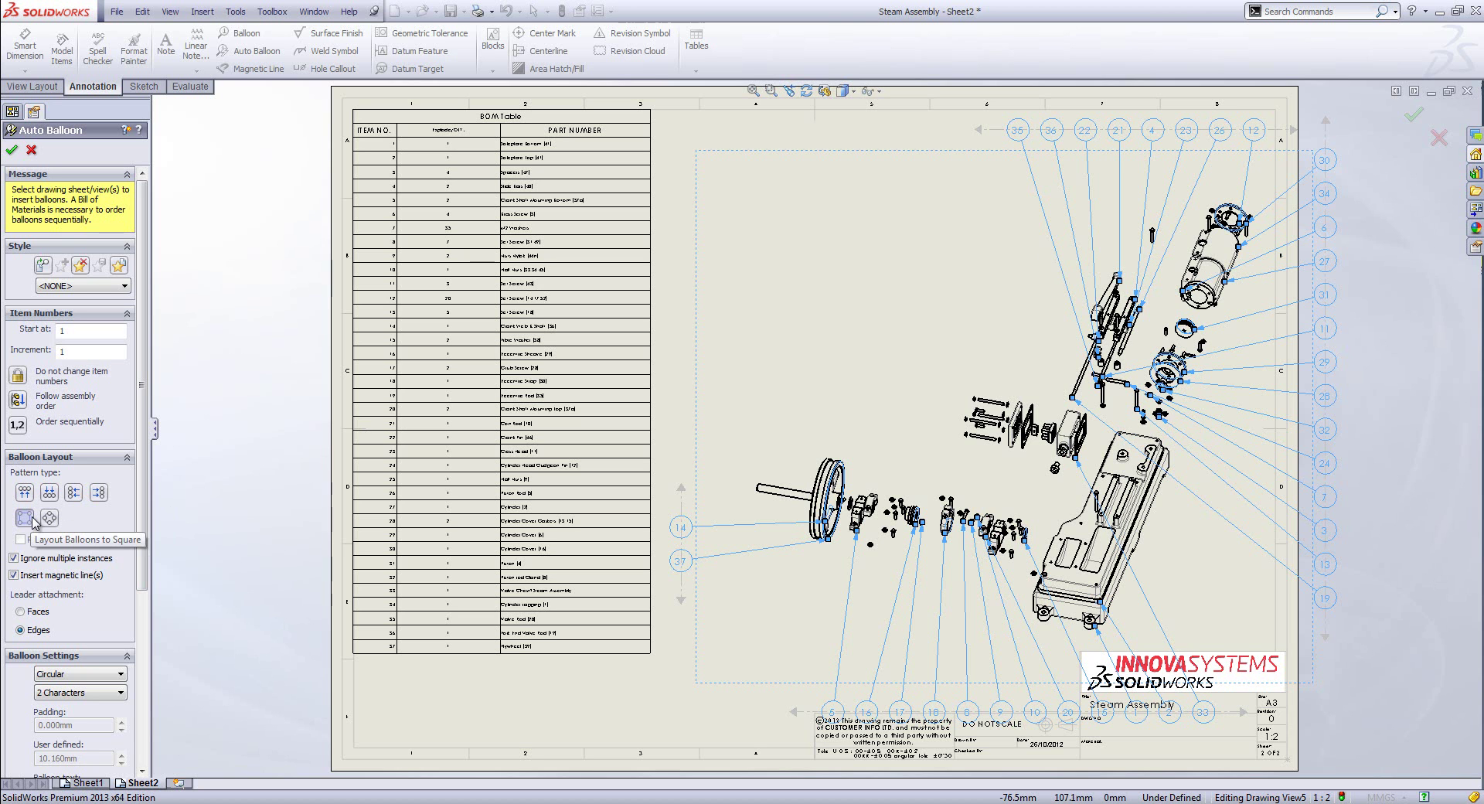
pyautogui.click(17, 424)
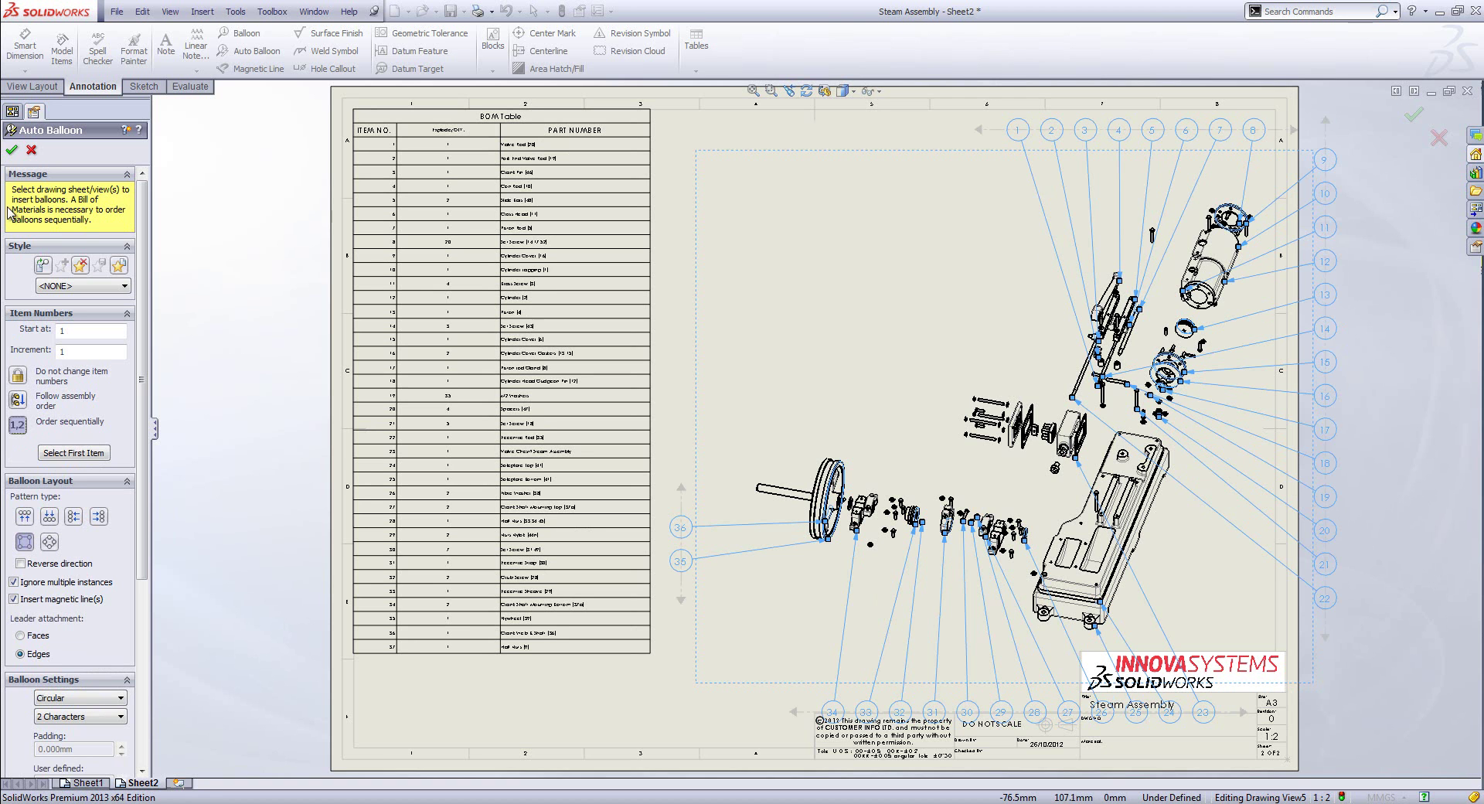
pyautogui.click(11, 150)
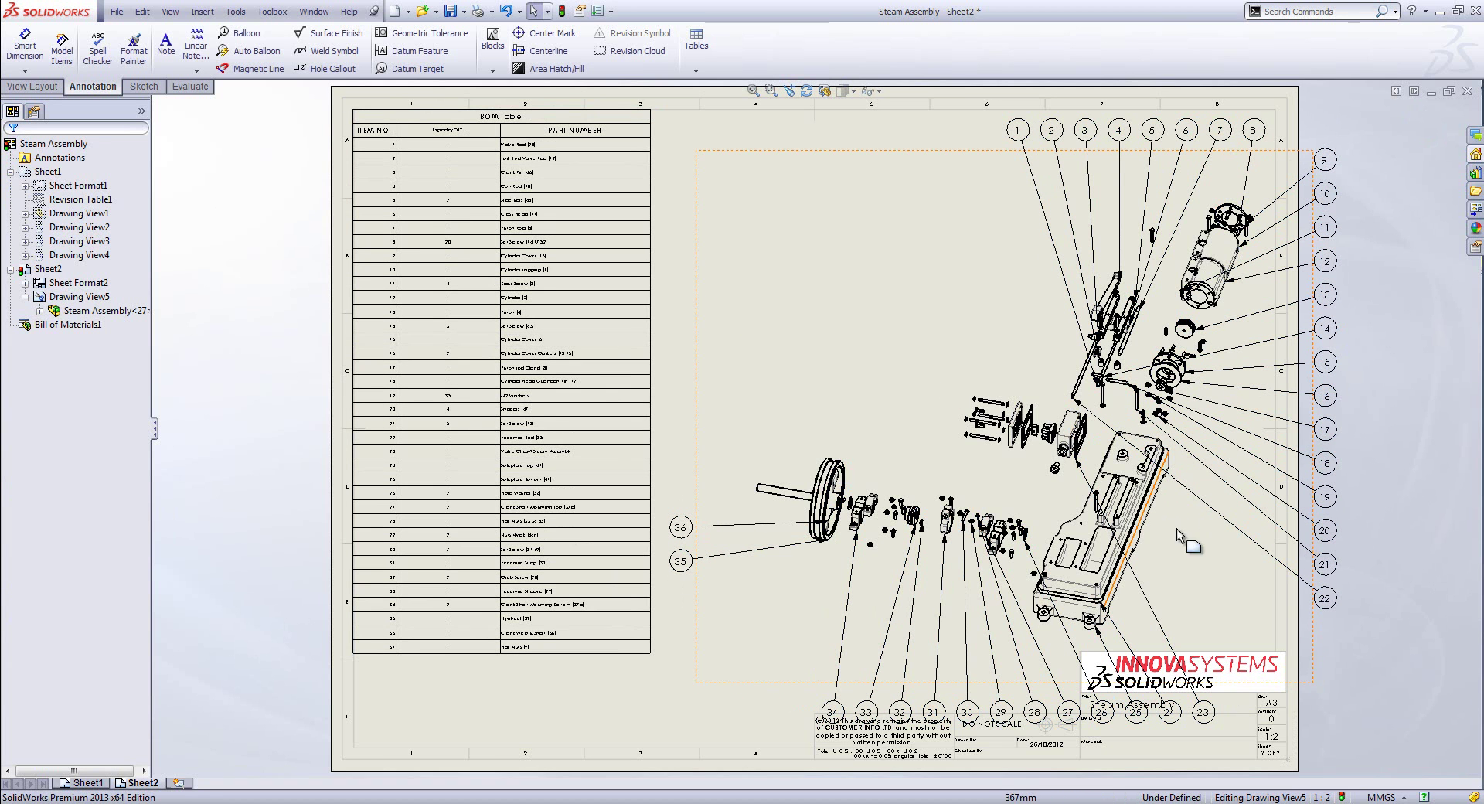
# Step: Move the ballooned view up and left on the sheet and bring the magnetic line of balloons 9 to 22 closer to the parts
pyautogui.moveTo(1317, 683); pyautogui.dragTo(1267, 673)
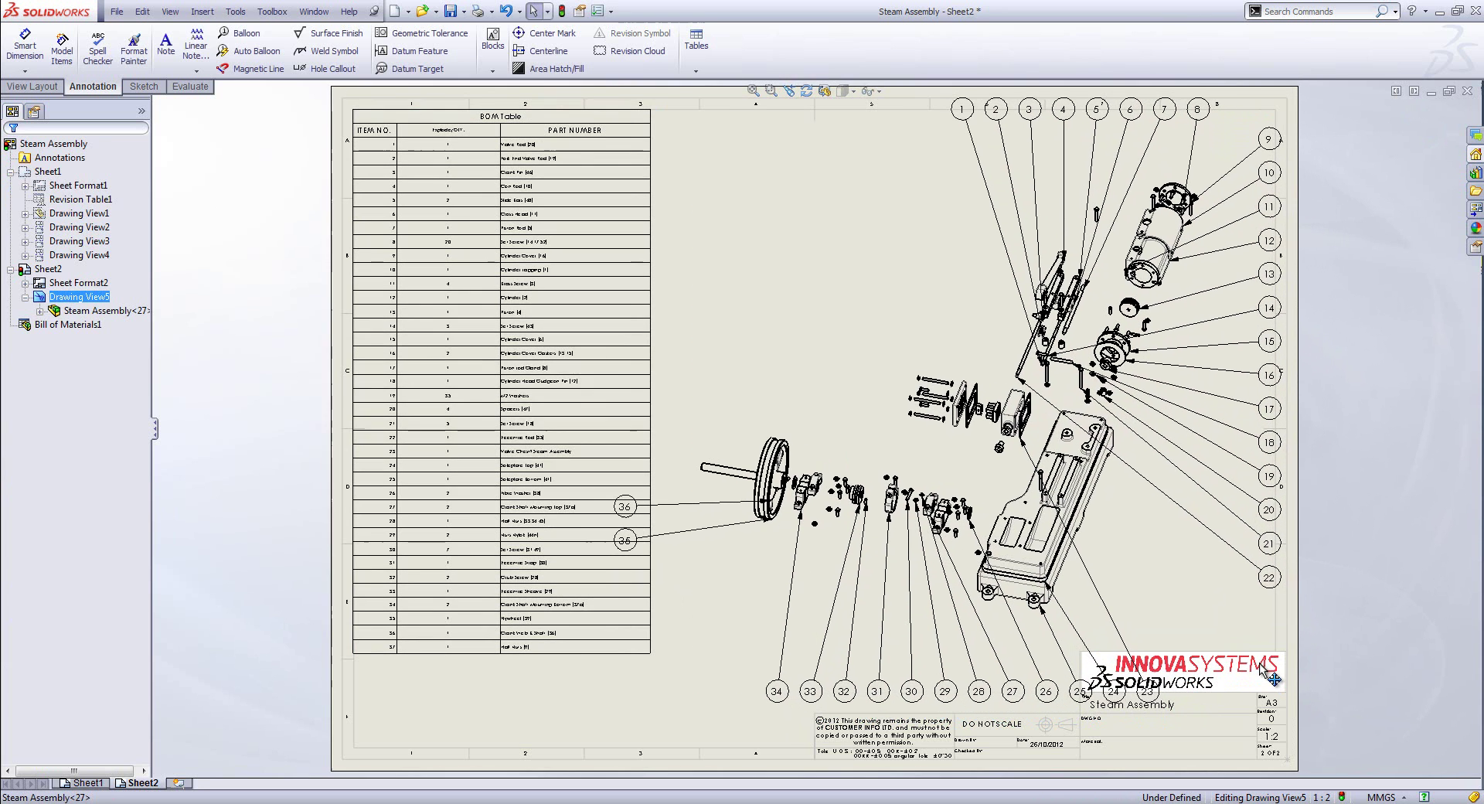
pyautogui.click(1267, 141)
pyautogui.moveTo(1268, 139); pyautogui.dragTo(1239, 147)
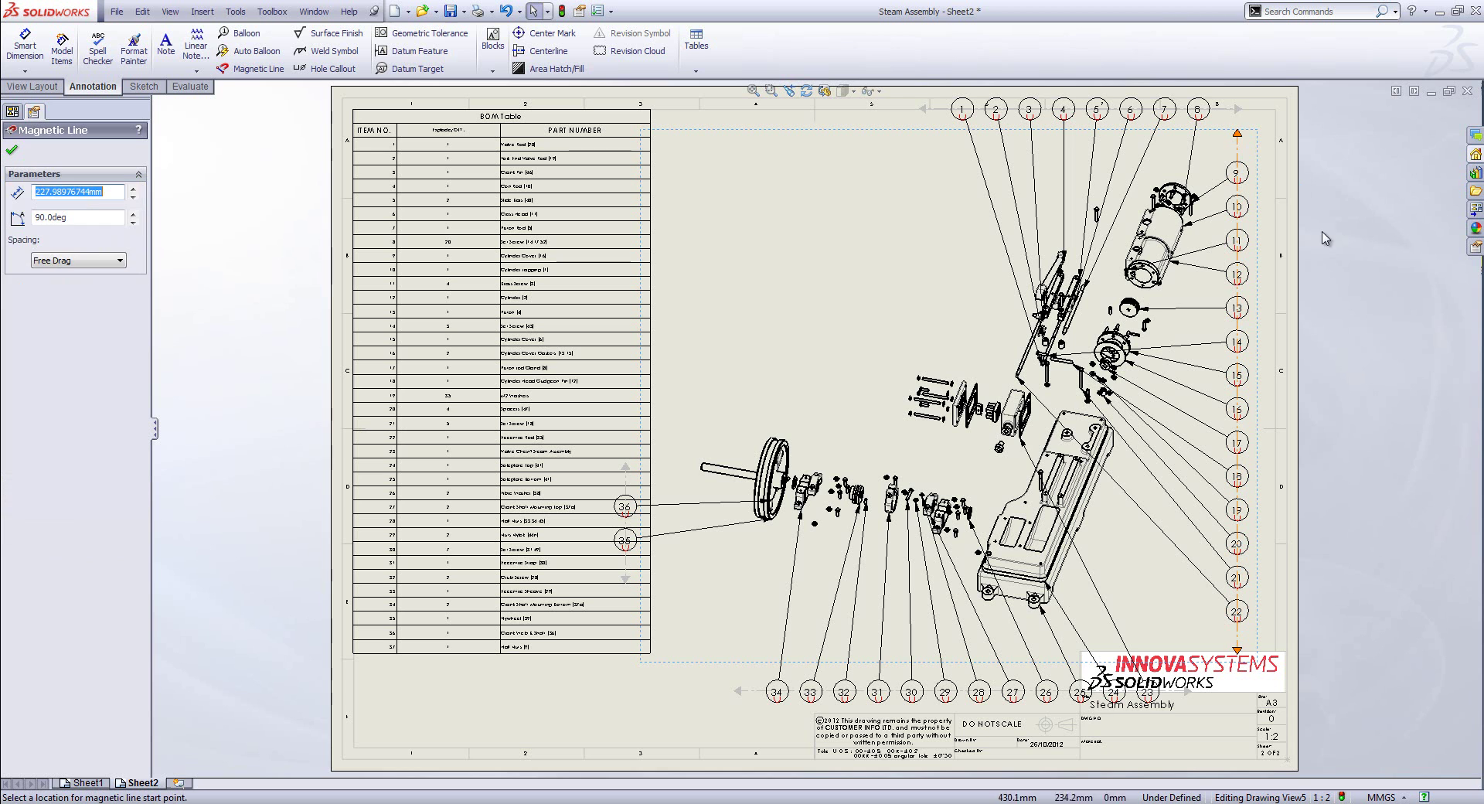
# Step: Tilt the magnetic line of balloons 23 to 34 upward clear of the title block and move balloons 35 and 36 off the BOM table
pyautogui.click(1081, 694)
pyautogui.click(1148, 693)
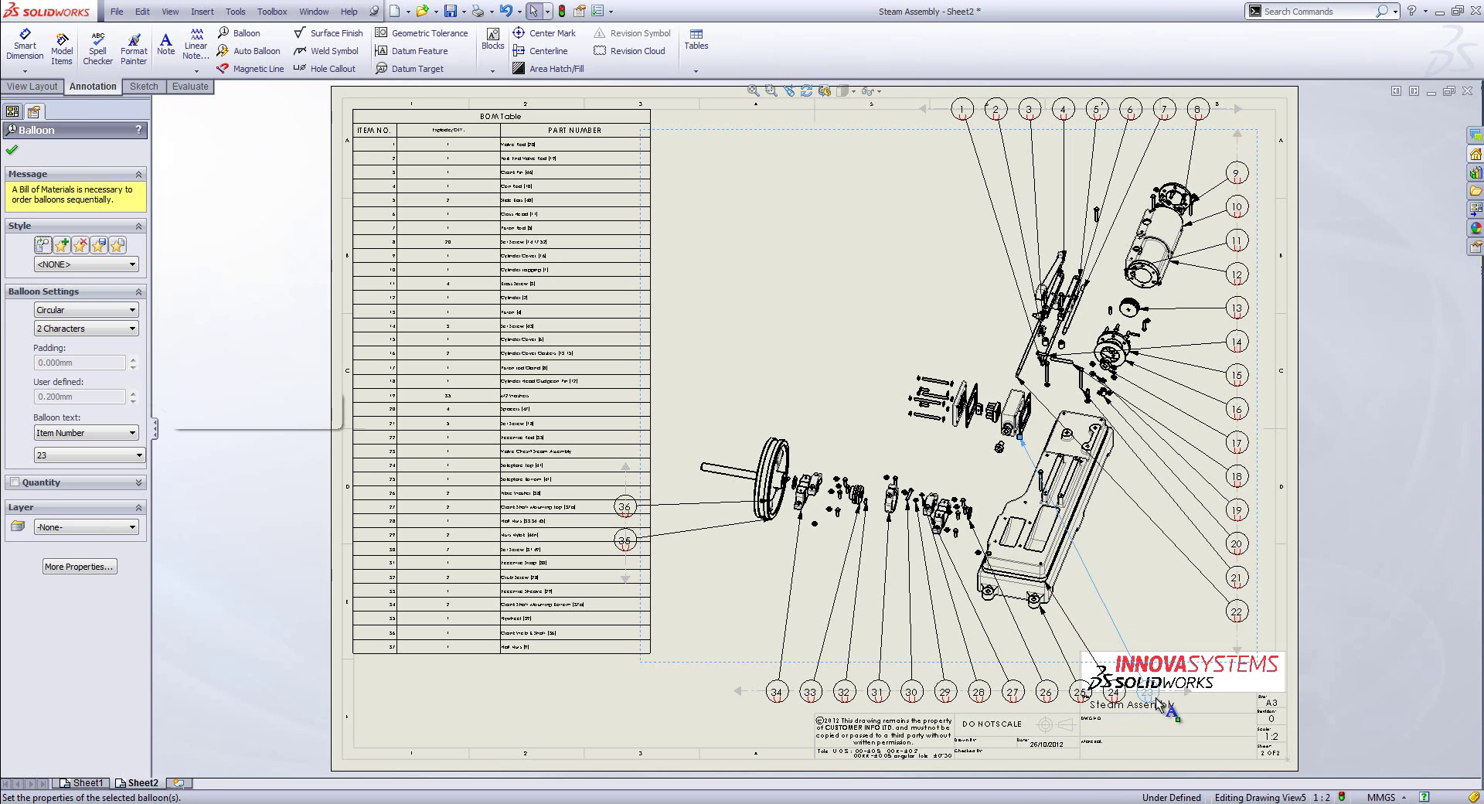
pyautogui.moveTo(1186, 696); pyautogui.dragTo(1156, 616)
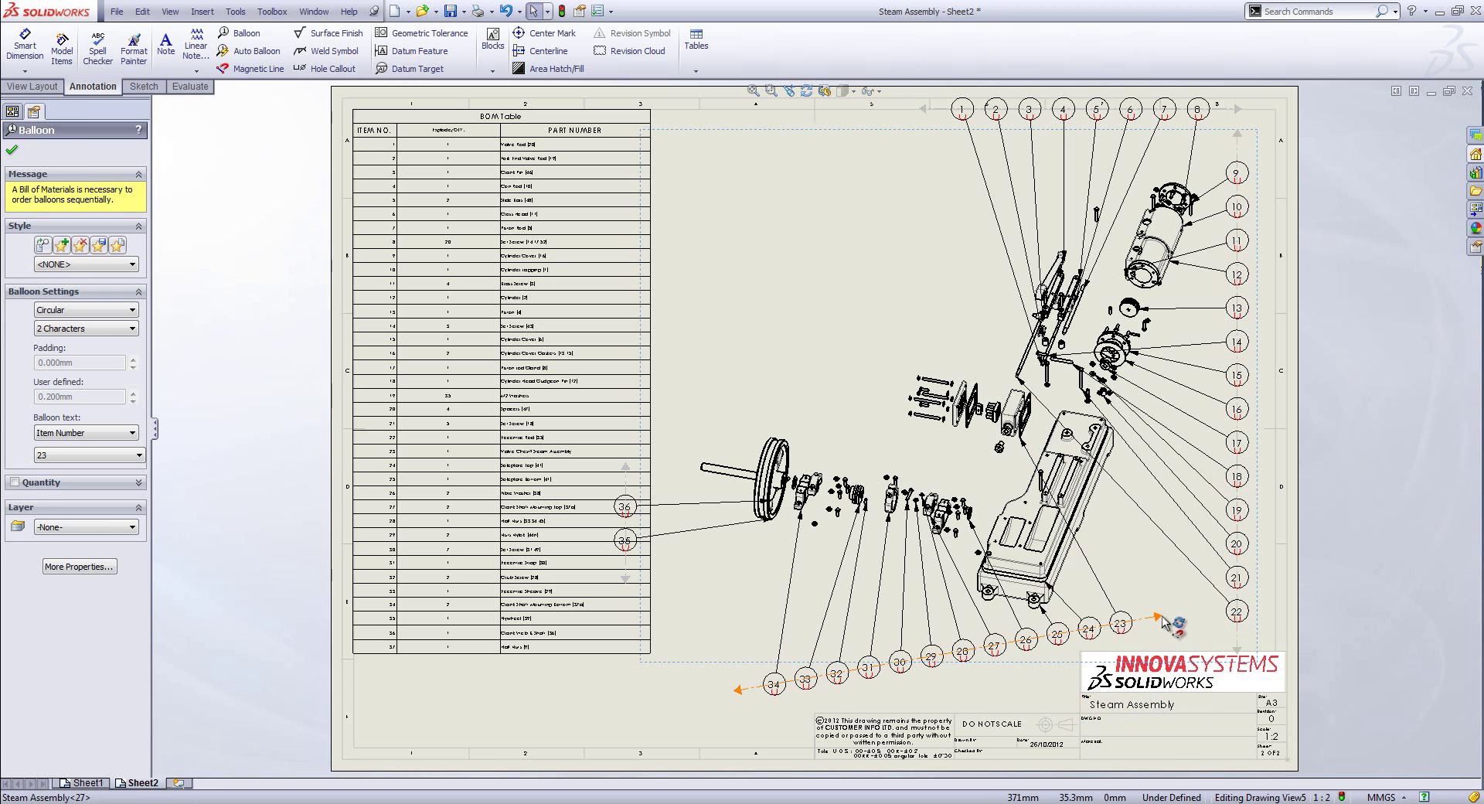
pyautogui.moveTo(696, 489); pyautogui.dragTo(697, 599)
# Step: Move the magnetic line of balloons 1 to 8 down inside the sheet border, closer to the exploded parts
pyautogui.click(1198, 110)
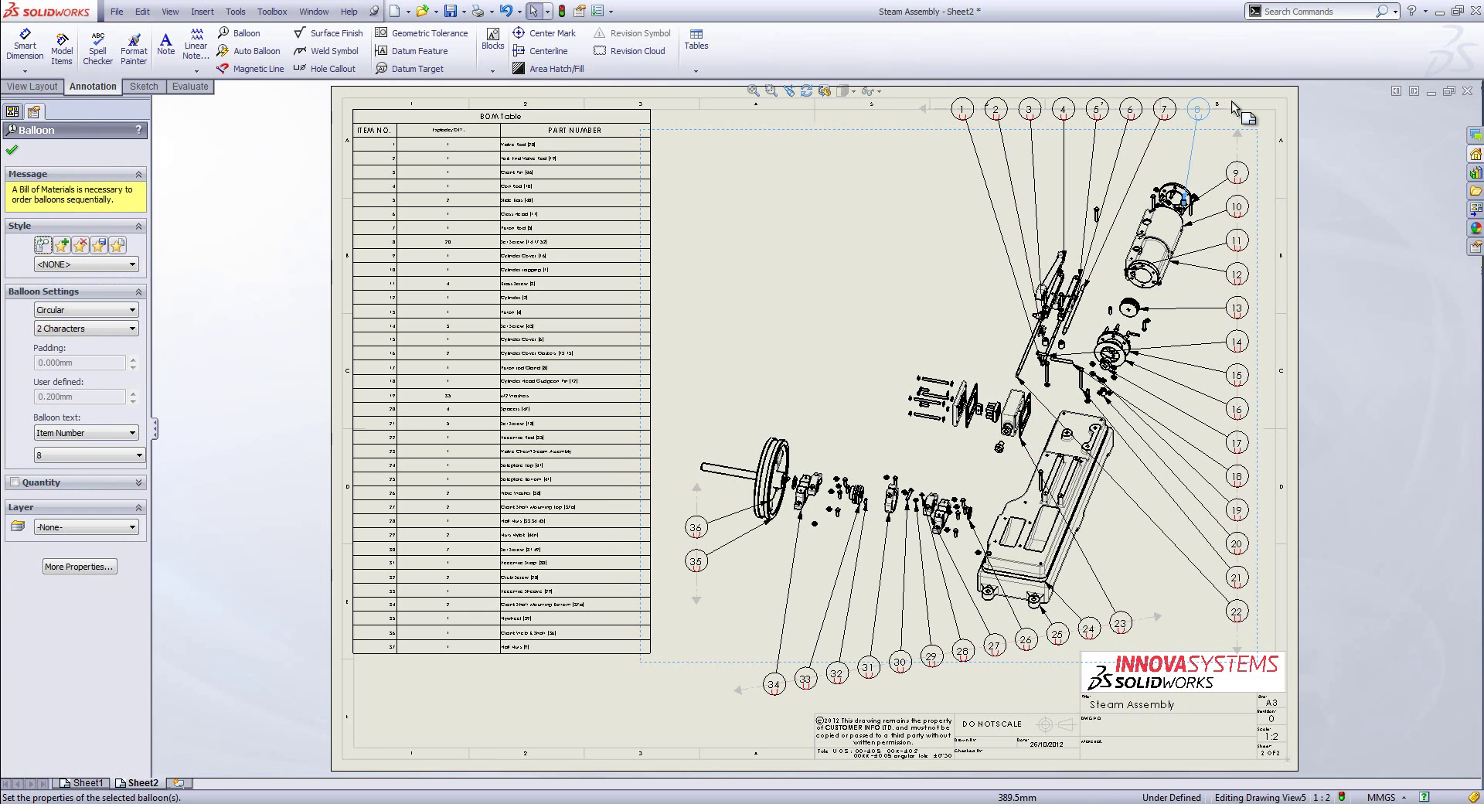
pyautogui.moveTo(1229, 116); pyautogui.dragTo(1180, 155)
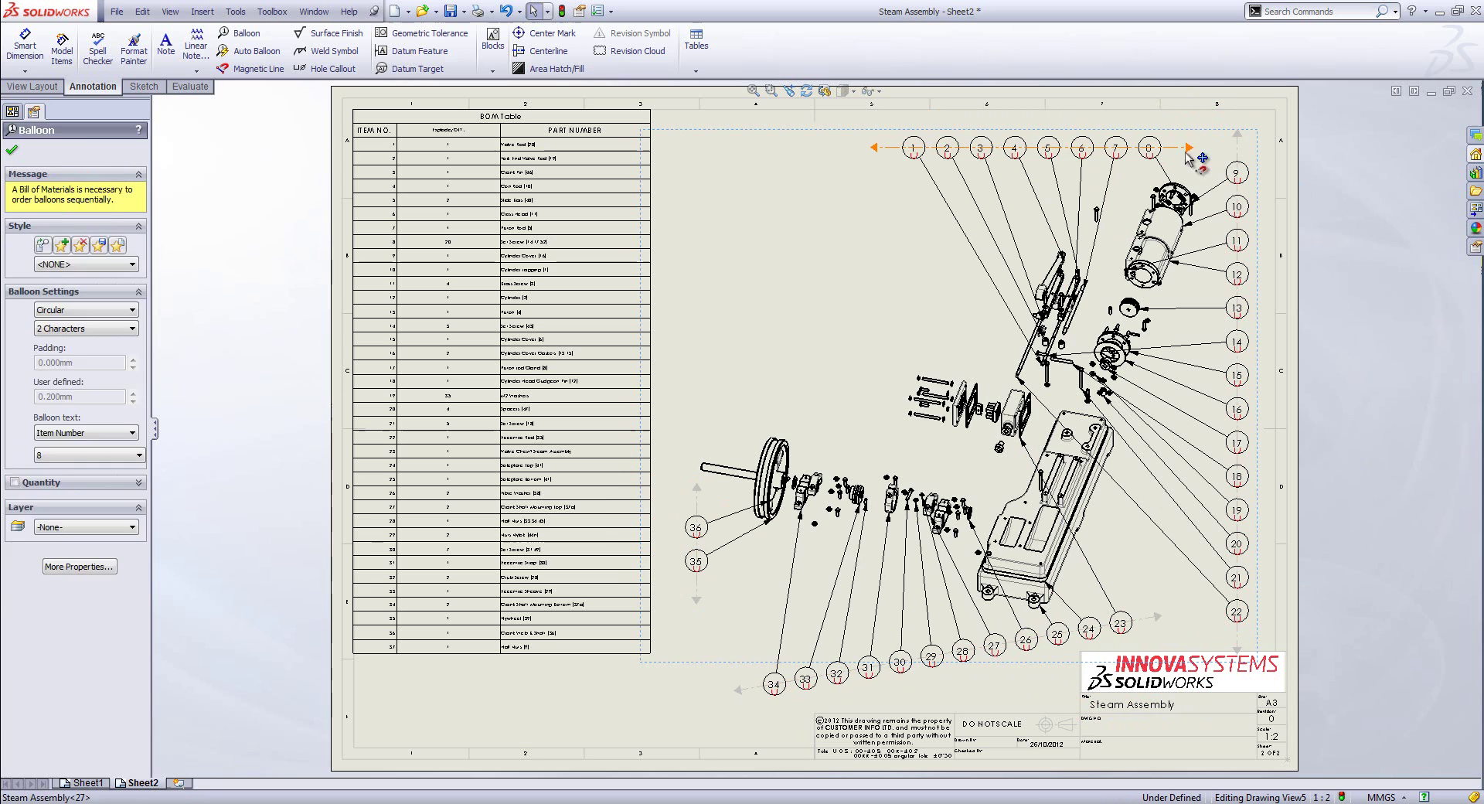
pyautogui.click(1374, 224)
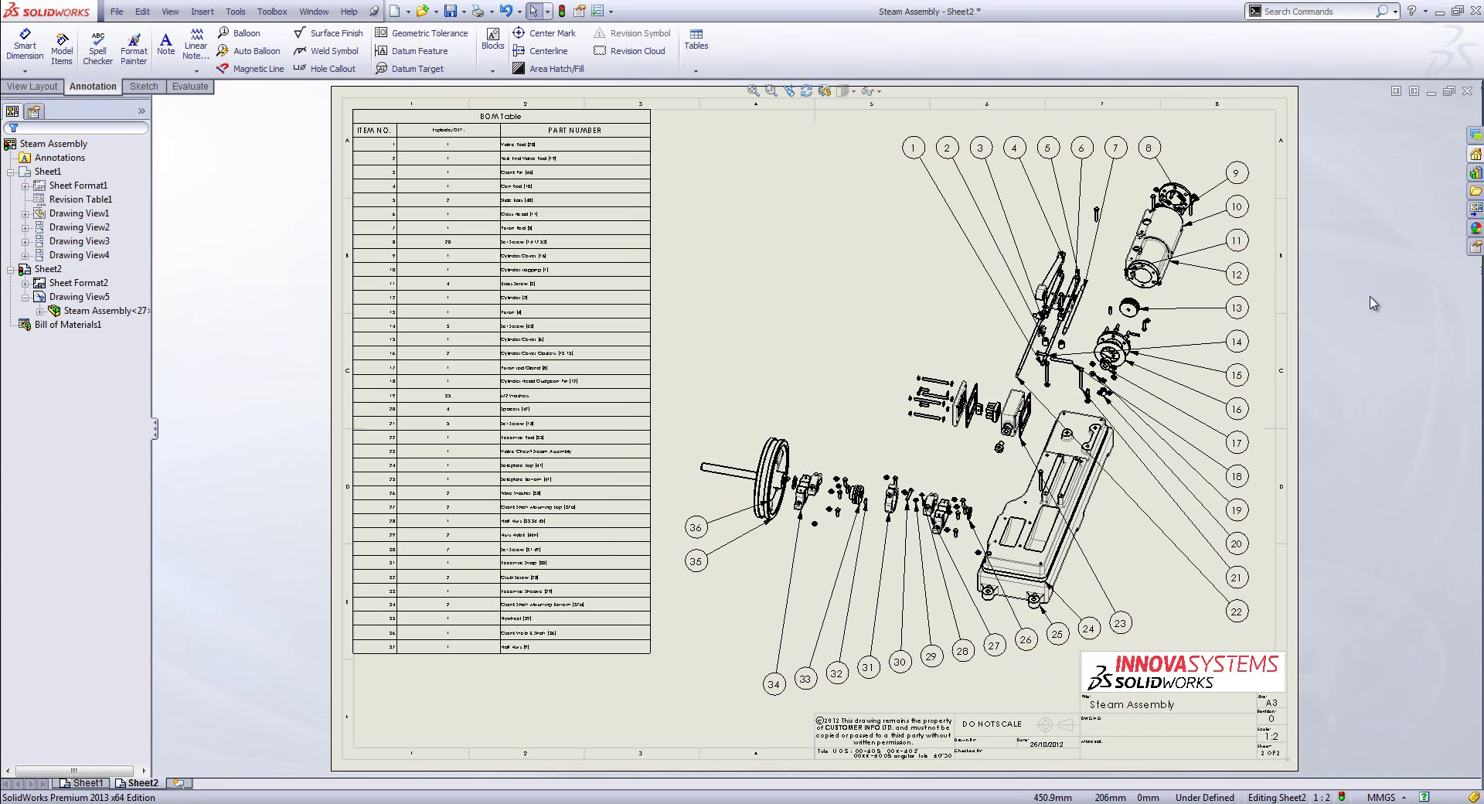